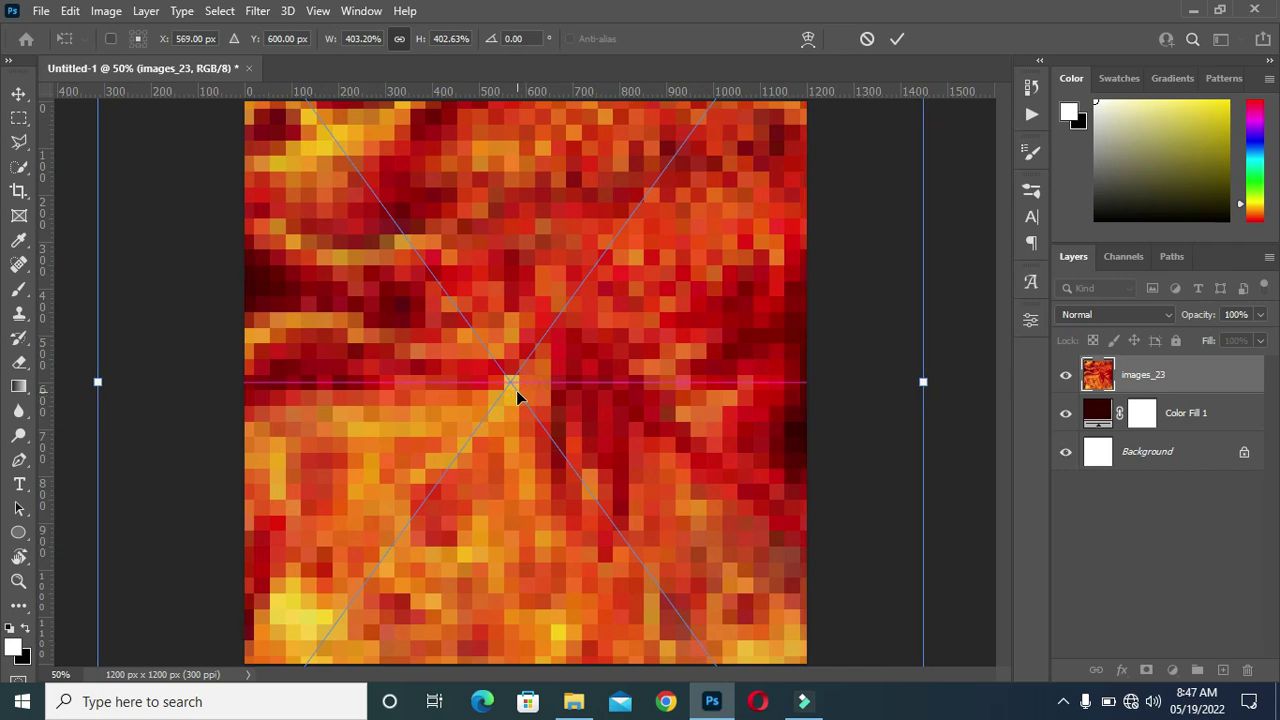
Scale down the images_23 fire picture and centre it horizontally, keeping the whole canvas covered.
{"action": "scroll", "coordinate": [622, 377], "scroll_direction": "down", "scroll_amount": 5}
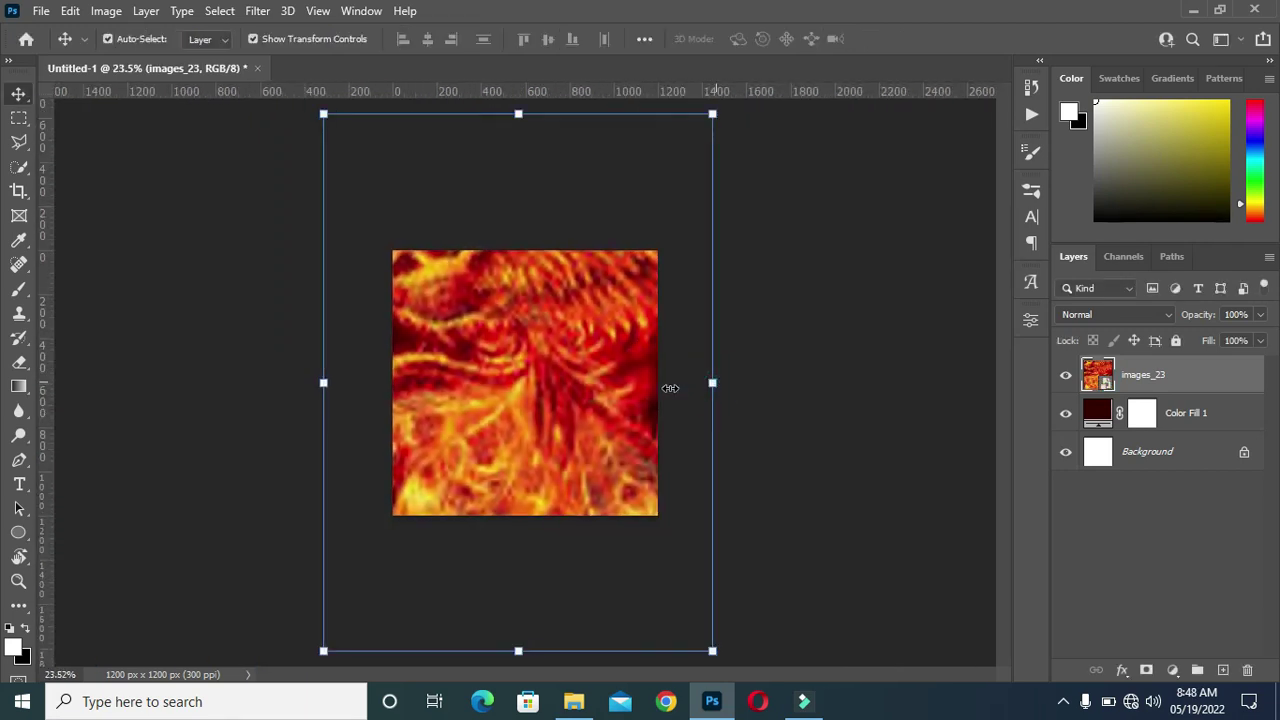
{"action": "left_click_drag", "start_coordinate": [713, 382], "coordinate": [659, 381]}
{"action": "left_click_drag", "start_coordinate": [483, 393], "coordinate": [520, 392]}
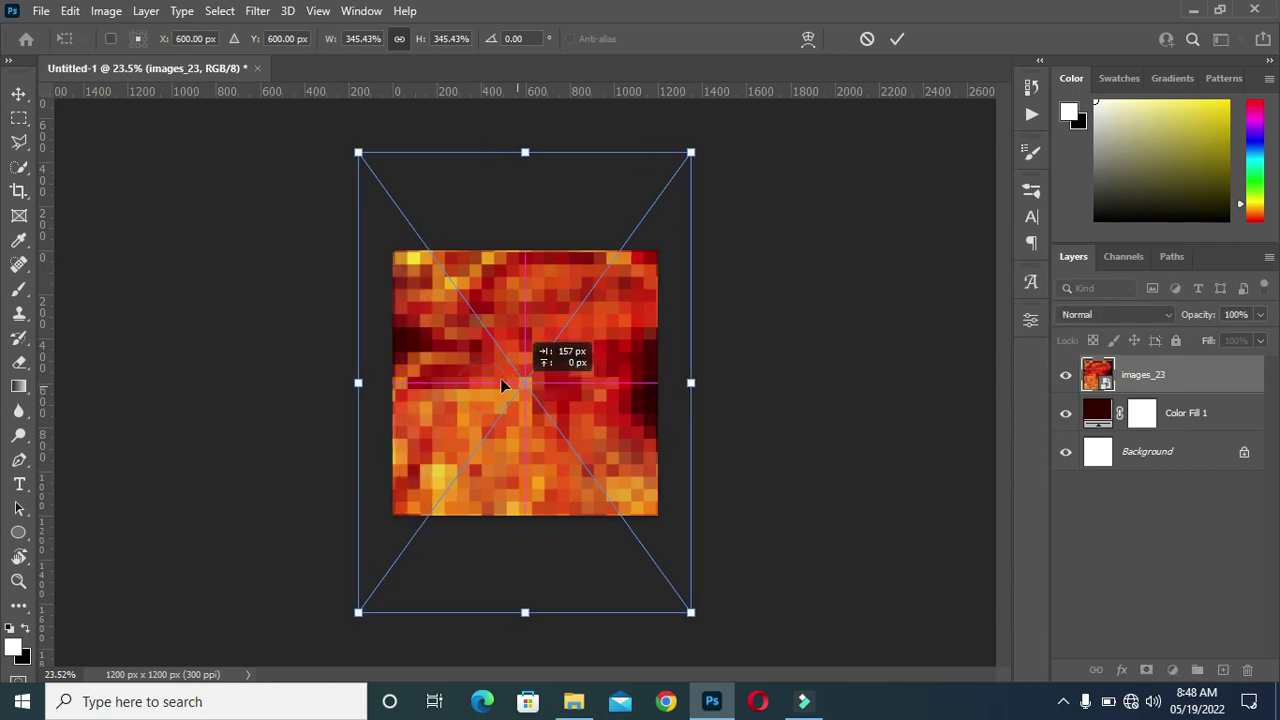
{"action": "left_click_drag", "start_coordinate": [357, 383], "coordinate": [385, 383]}
{"action": "mouse_move", "coordinate": [465, 388]}
{"action": "left_mouse_down"}
{"action": "mouse_move", "coordinate": [469, 413]}
{"action": "mouse_move", "coordinate": [471, 400]}
{"action": "left_mouse_up"}
{"action": "key", "text": "Return"}
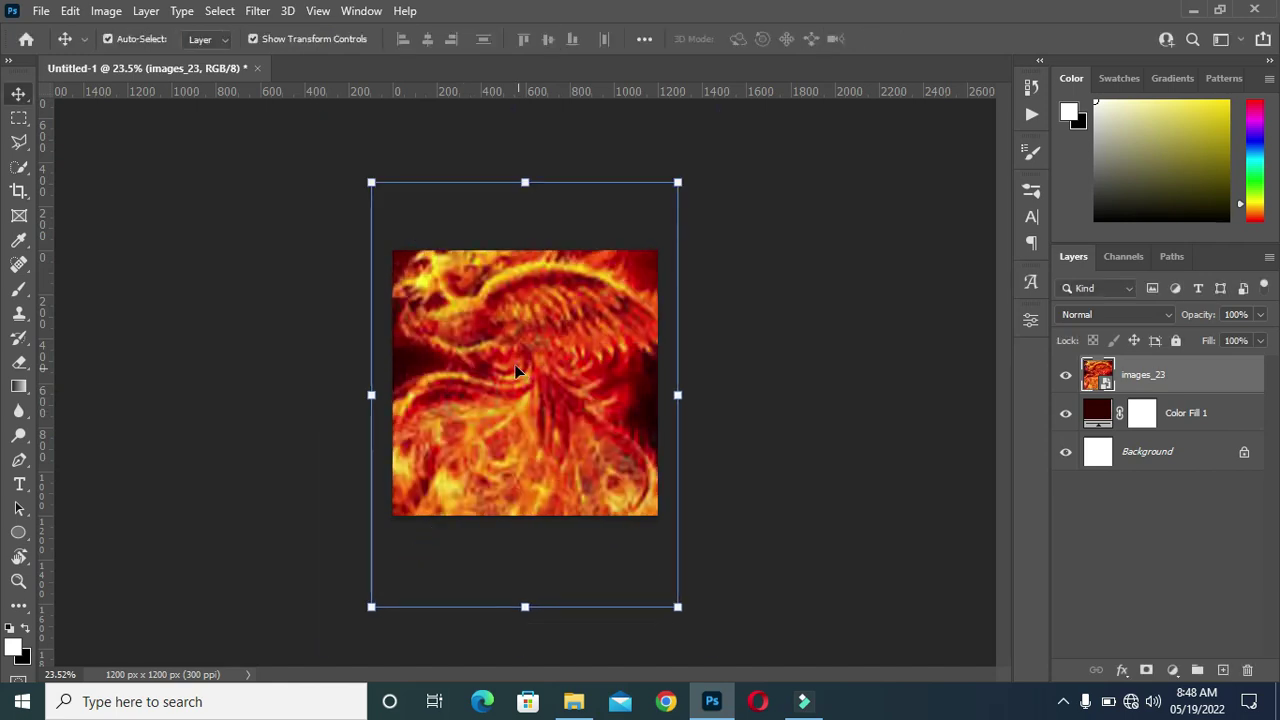
Apply a Gaussian Blur with a radius of 41.5 pixels to the images_23 fire layer.
{"action": "scroll", "coordinate": [517, 374], "scroll_direction": "up", "scroll_amount": 3}
{"action": "left_click", "coordinate": [256, 12]}
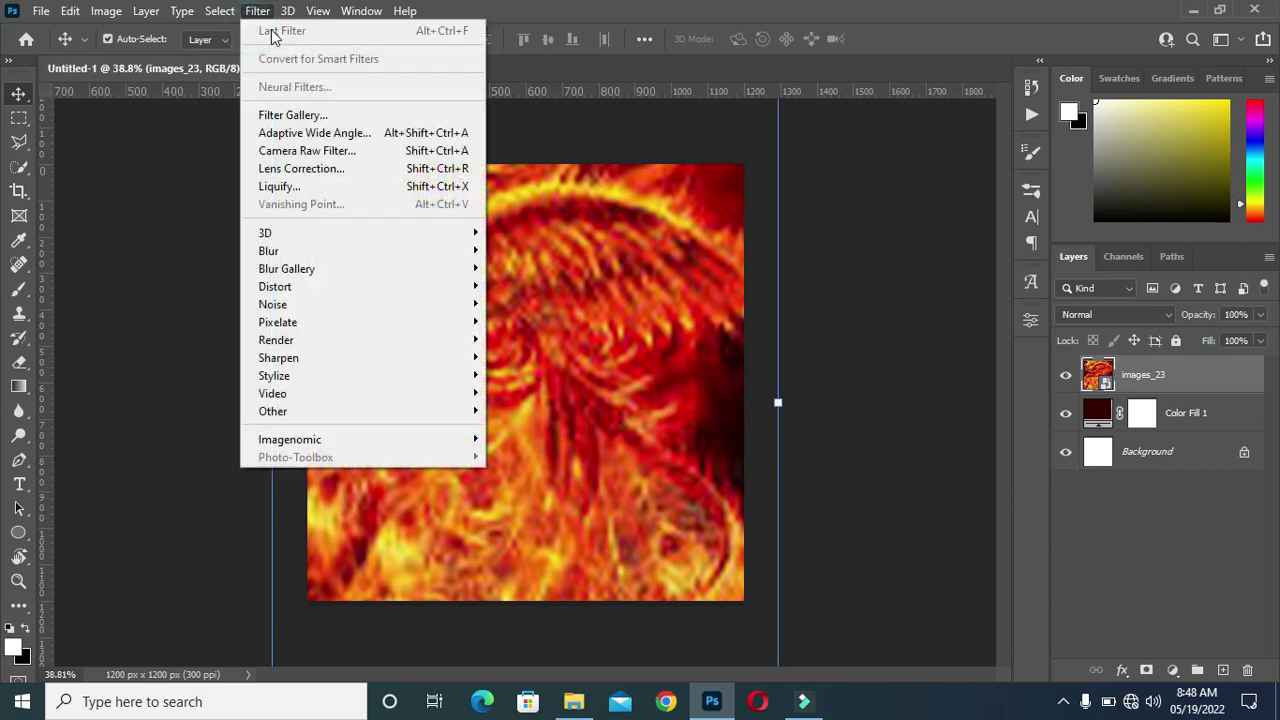
{"action": "mouse_move", "coordinate": [336, 254]}
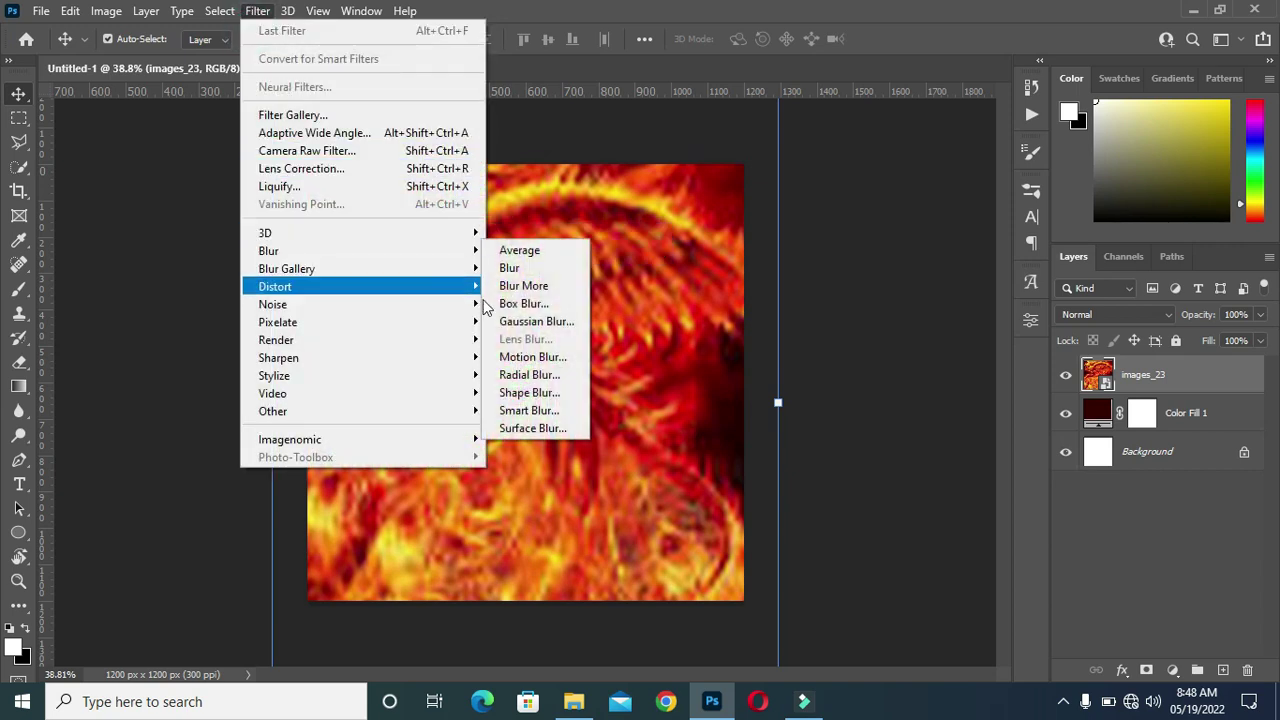
{"action": "left_click", "coordinate": [531, 323]}
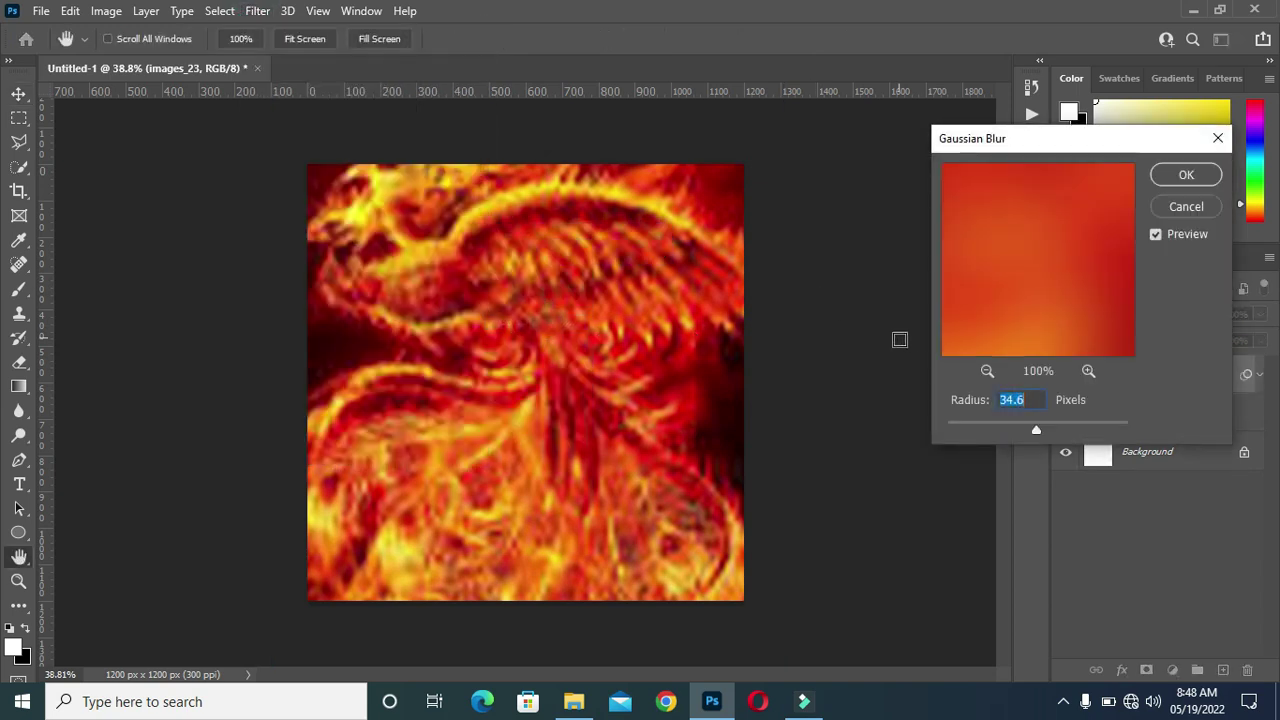
{"action": "mouse_move", "coordinate": [1035, 430]}
{"action": "left_mouse_down"}
{"action": "mouse_move", "coordinate": [1059, 428]}
{"action": "mouse_move", "coordinate": [1032, 429]}
{"action": "mouse_move", "coordinate": [1043, 432]}
{"action": "left_mouse_up"}
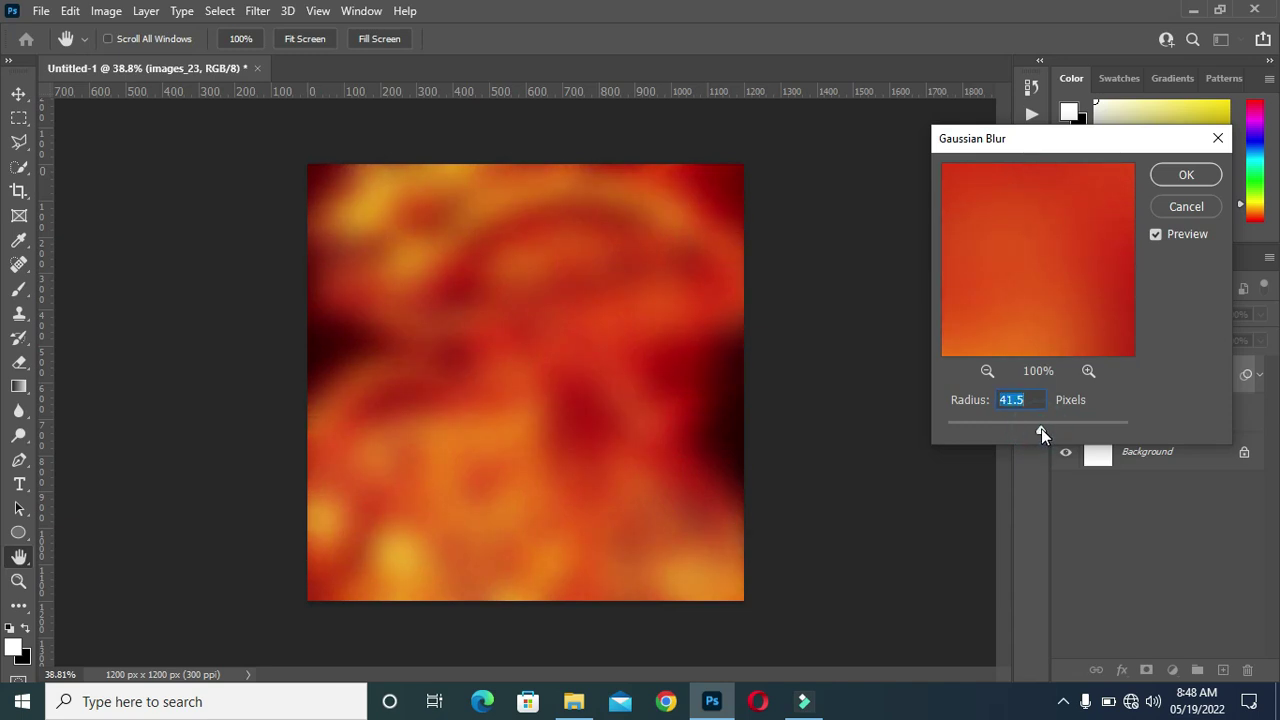
{"action": "left_click", "coordinate": [1188, 175]}
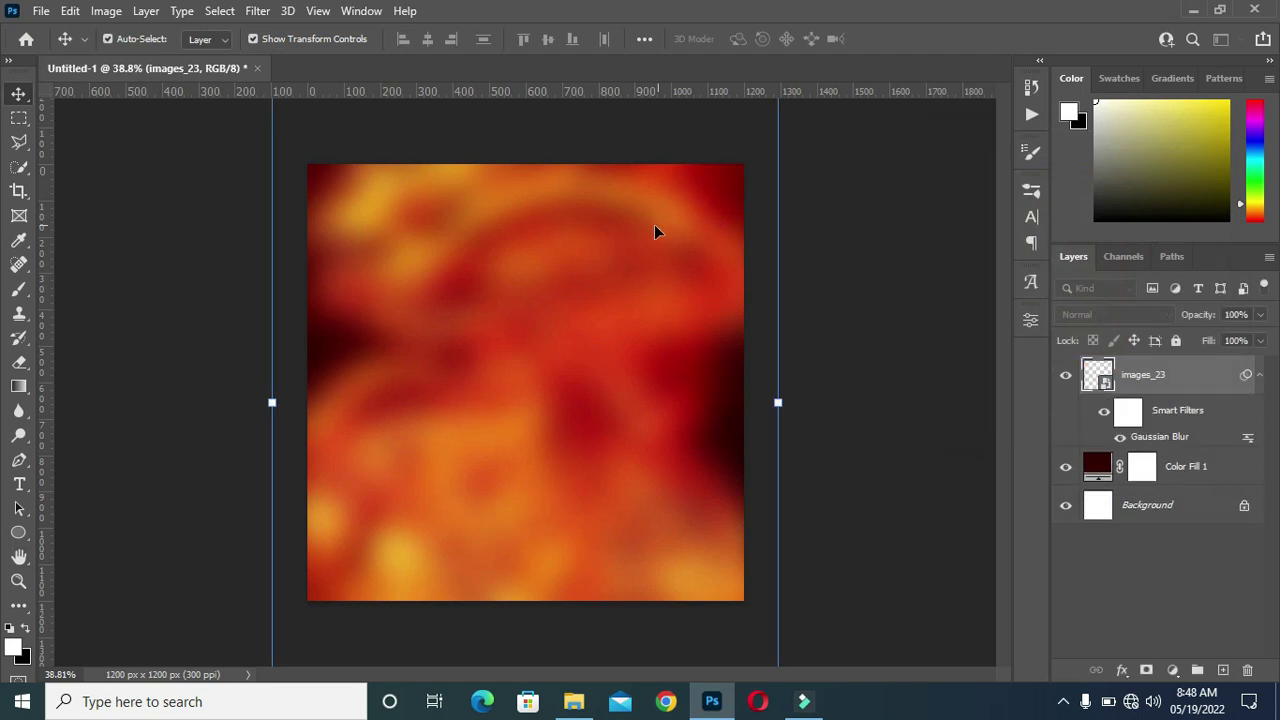
Scale the blurred fire image down to about 300.7% and reposition it to cover the canvas, then deselect it.
{"action": "left_click_drag", "start_coordinate": [597, 354], "coordinate": [602, 357]}
{"action": "left_click_drag", "start_coordinate": [785, 403], "coordinate": [758, 403]}
{"action": "double_click", "coordinate": [691, 385]}
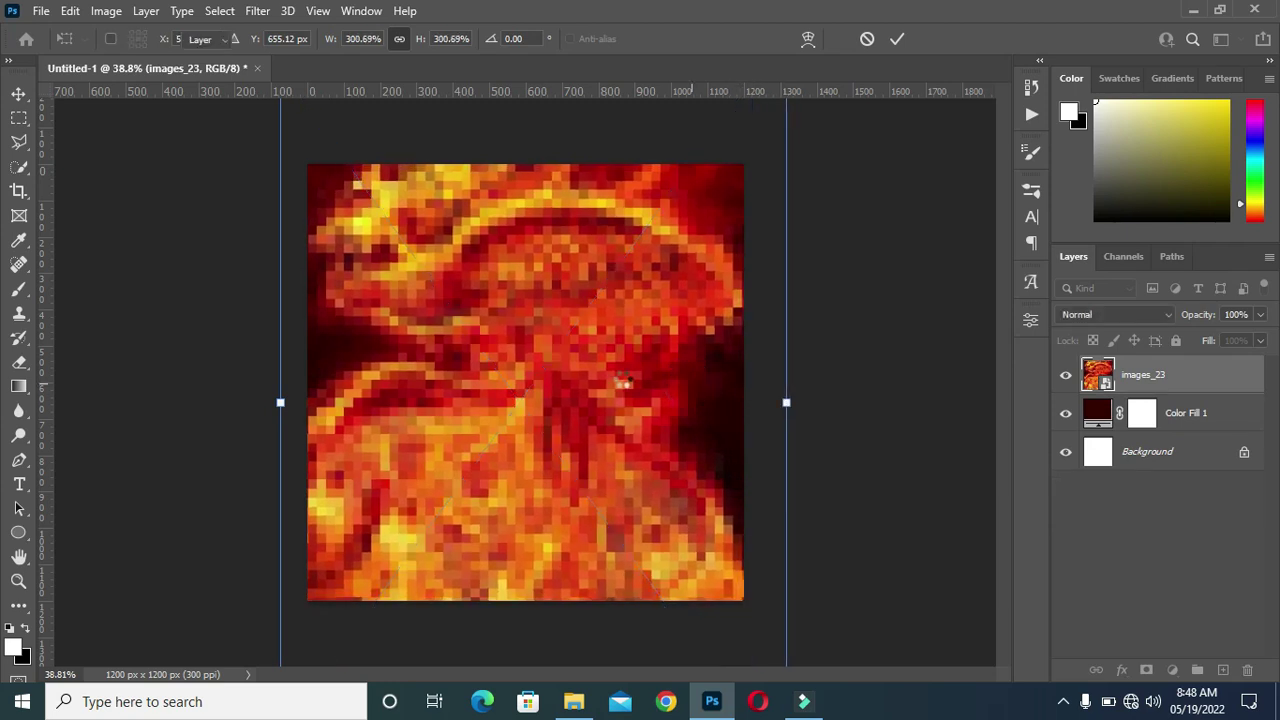
{"action": "left_click_drag", "start_coordinate": [608, 377], "coordinate": [614, 384]}
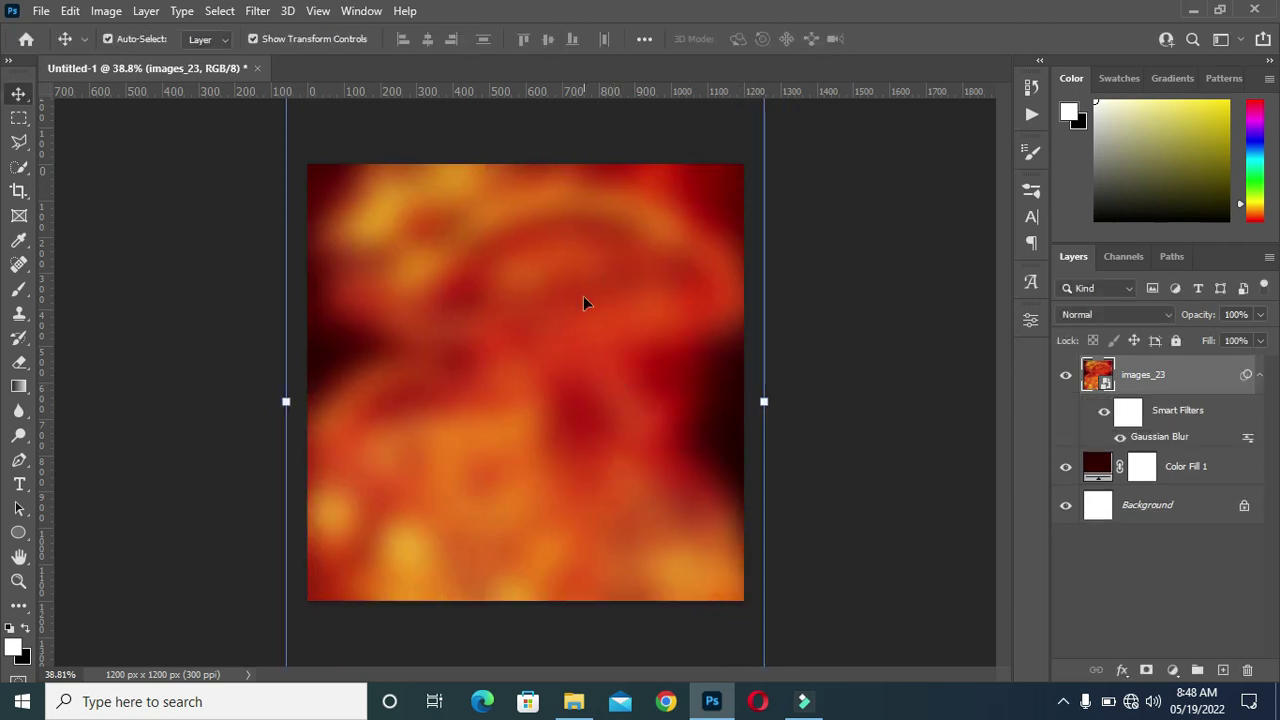
{"action": "mouse_move", "coordinate": [583, 291]}
{"action": "left_mouse_down"}
{"action": "mouse_move", "coordinate": [586, 305]}
{"action": "mouse_move", "coordinate": [587, 280]}
{"action": "left_mouse_up"}
{"action": "scroll", "coordinate": [574, 233], "scroll_direction": "down", "scroll_amount": 3}
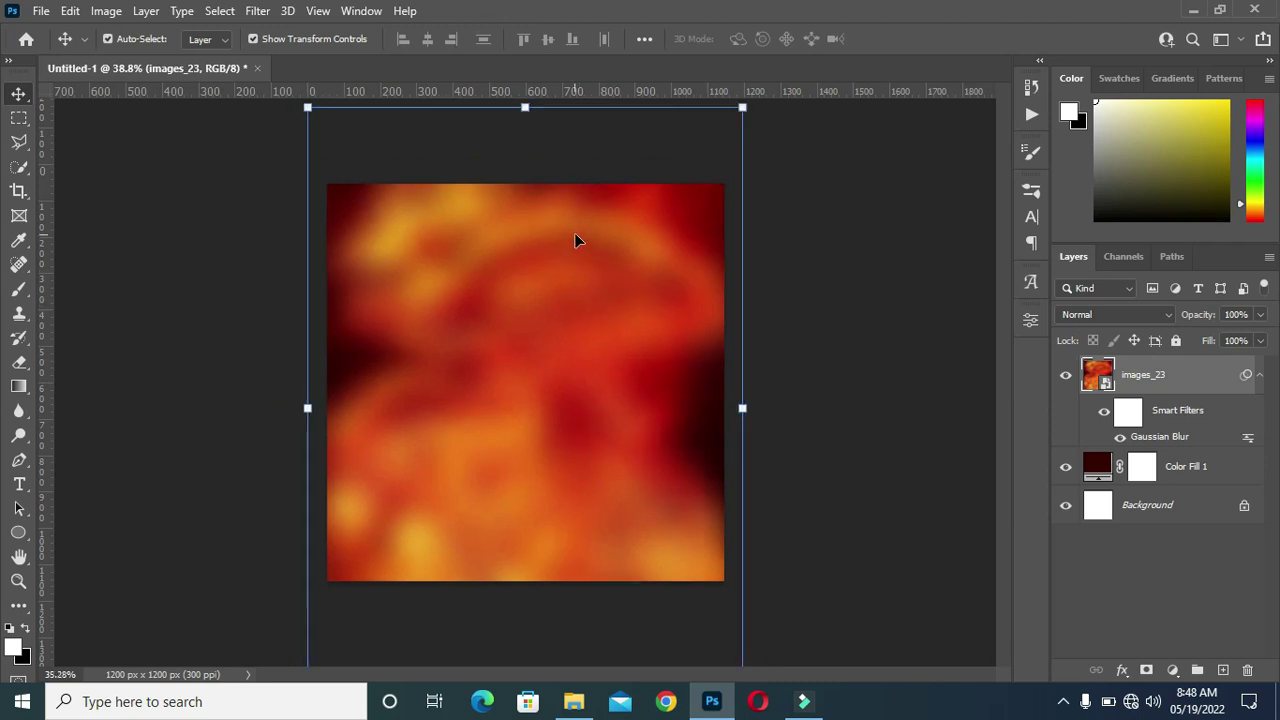
{"action": "scroll", "coordinate": [534, 226], "scroll_direction": "up", "scroll_amount": 5}
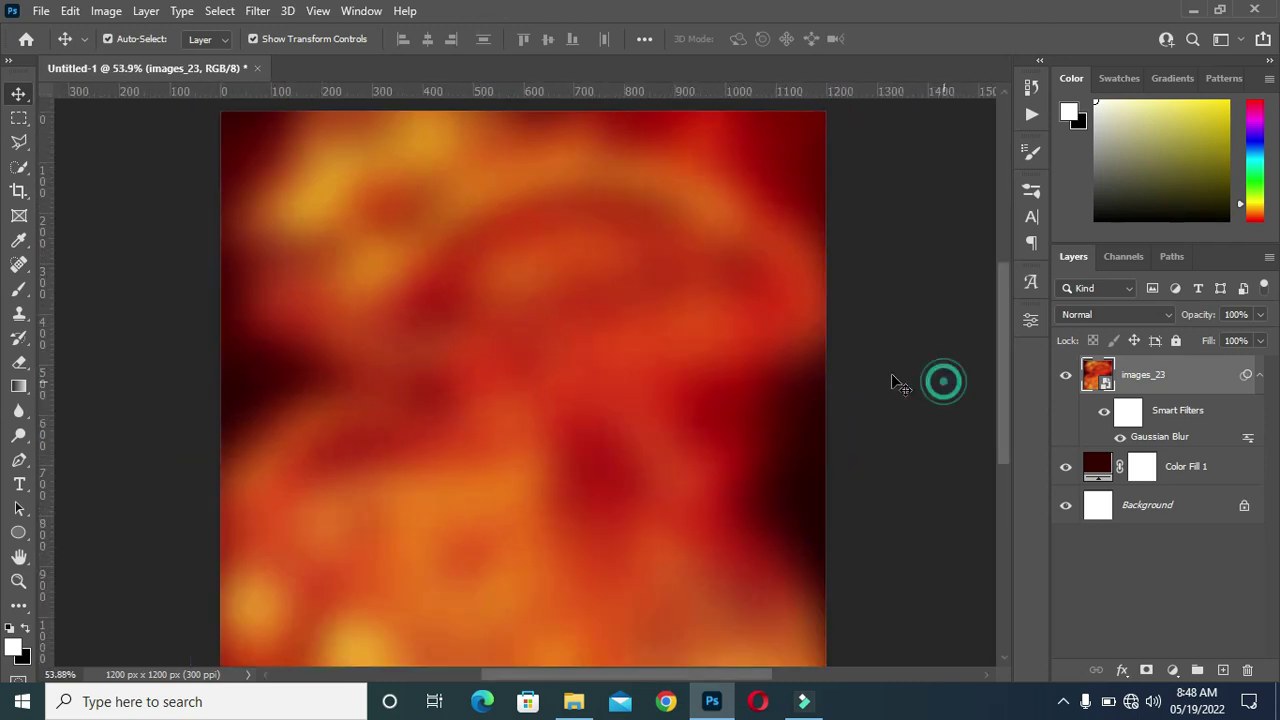
{"action": "left_click", "coordinate": [905, 376]}
{"action": "scroll", "coordinate": [562, 371], "scroll_direction": "up", "scroll_amount": 1}
{"action": "scroll", "coordinate": [567, 371], "scroll_direction": "down", "scroll_amount": 2}
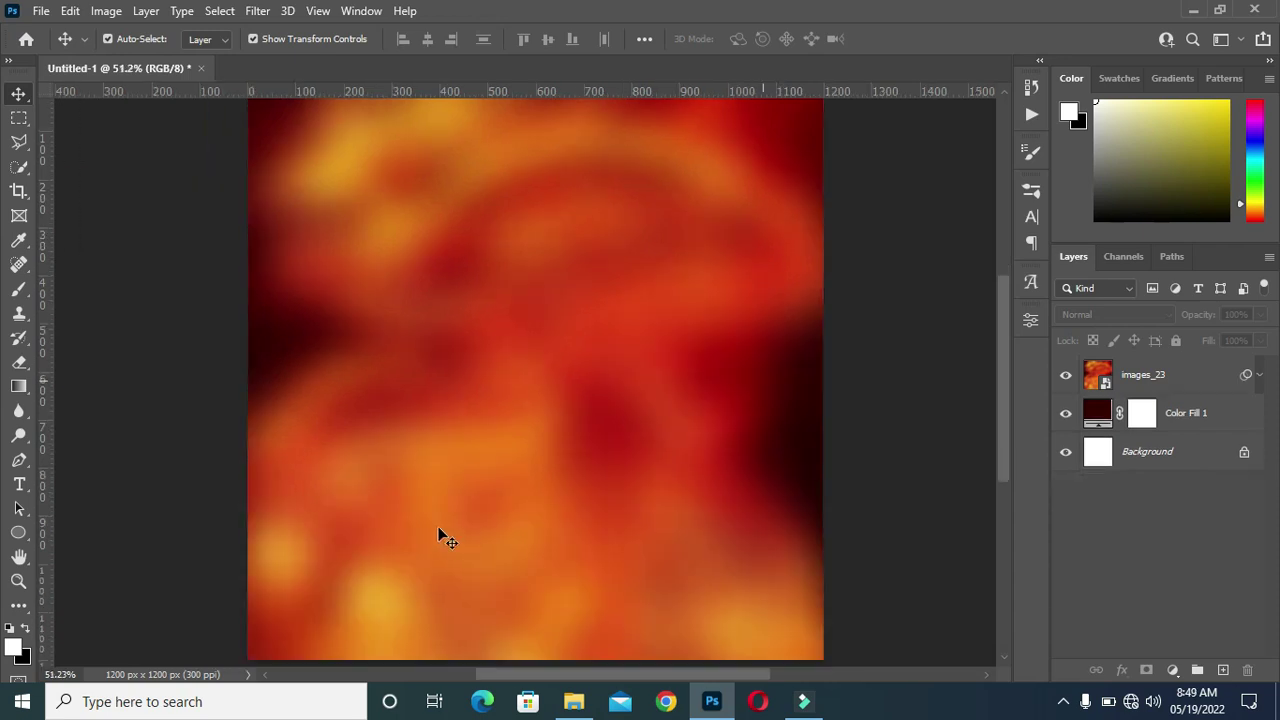
{"action": "scroll", "coordinate": [449, 540], "scroll_direction": "down", "scroll_amount": 1}
Place the images-78 warrior picture from the Youth vigil folder into the Photoshop document.
{"action": "left_click", "coordinate": [574, 701]}
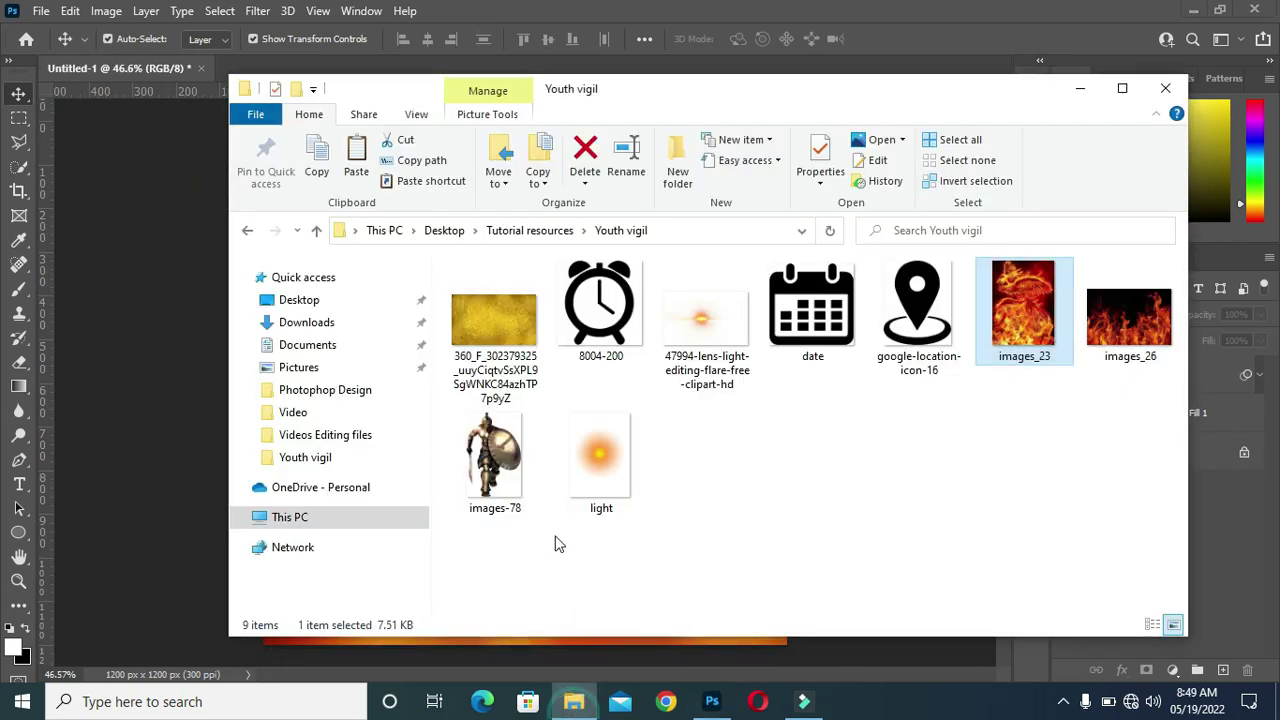
{"action": "left_click", "coordinate": [503, 462]}
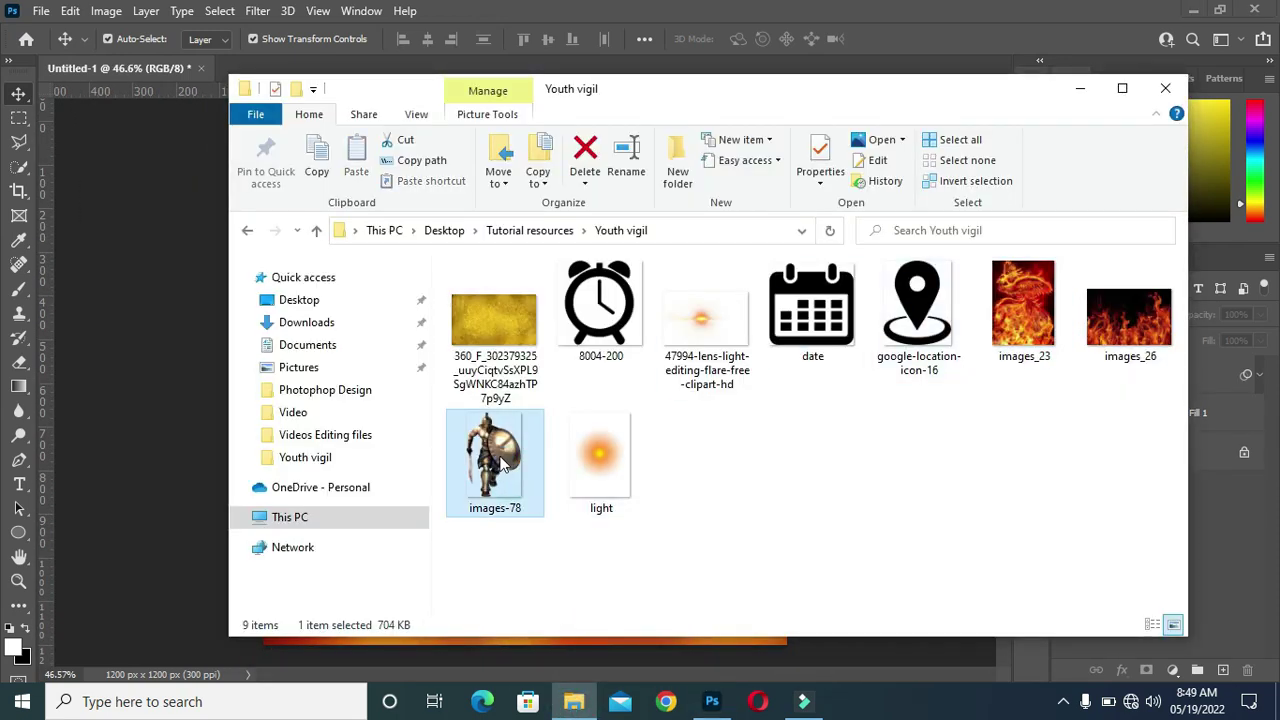
{"action": "left_click_drag", "start_coordinate": [498, 472], "coordinate": [366, 414]}
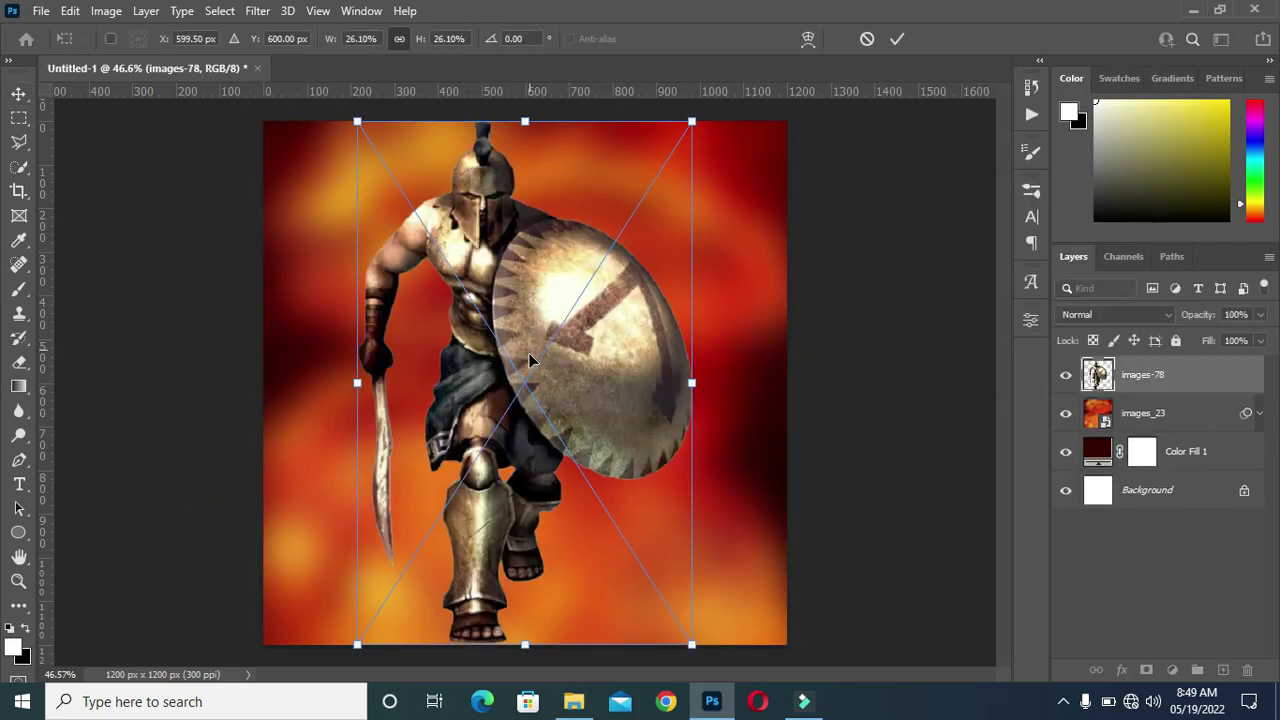
Scale the warrior image to about 20.25% and position it in the left half of the canvas.
{"action": "left_click_drag", "start_coordinate": [522, 341], "coordinate": [439, 341]}
{"action": "left_click_drag", "start_coordinate": [441, 645], "coordinate": [441, 503]}
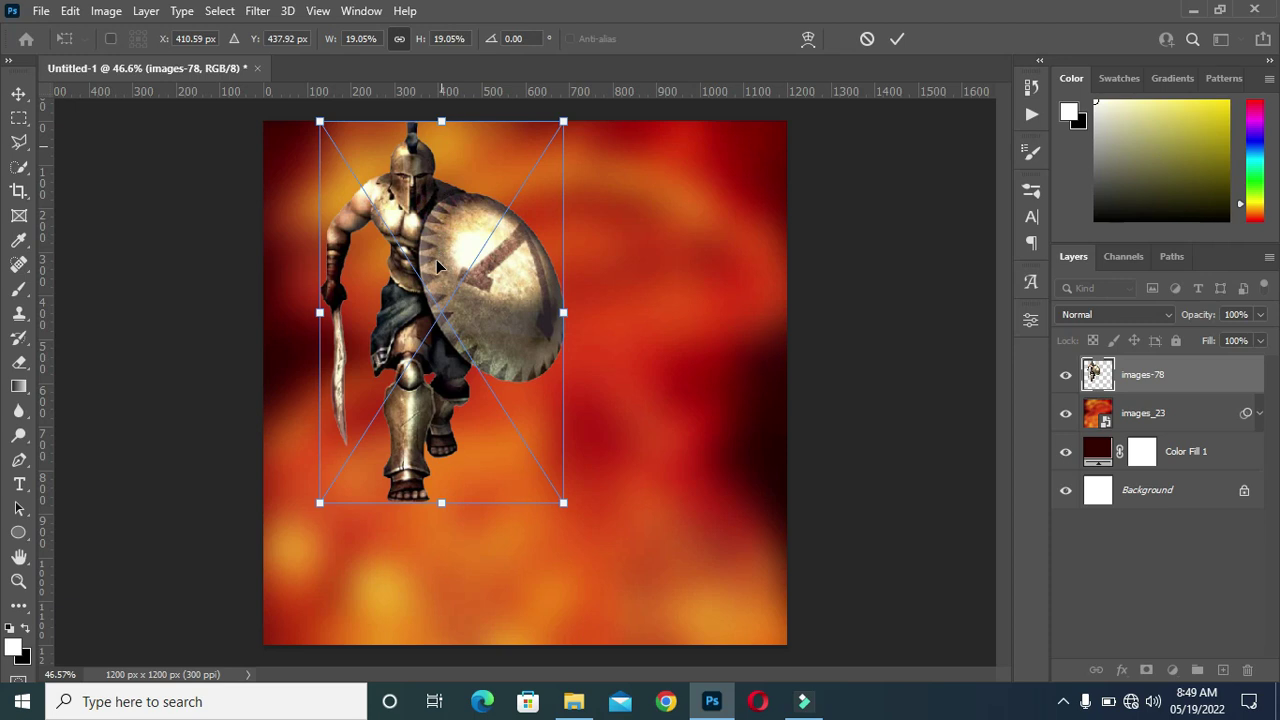
{"action": "left_click_drag", "start_coordinate": [437, 265], "coordinate": [440, 320]}
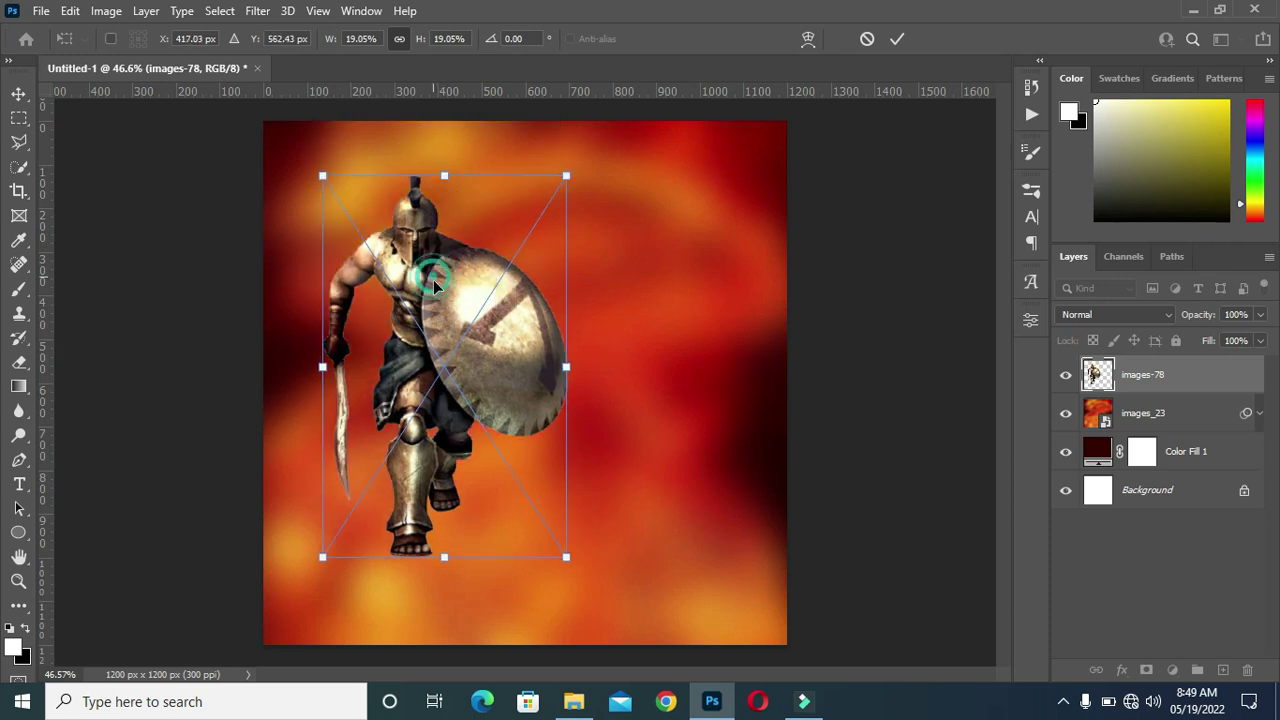
{"action": "left_click_drag", "start_coordinate": [433, 282], "coordinate": [412, 262]}
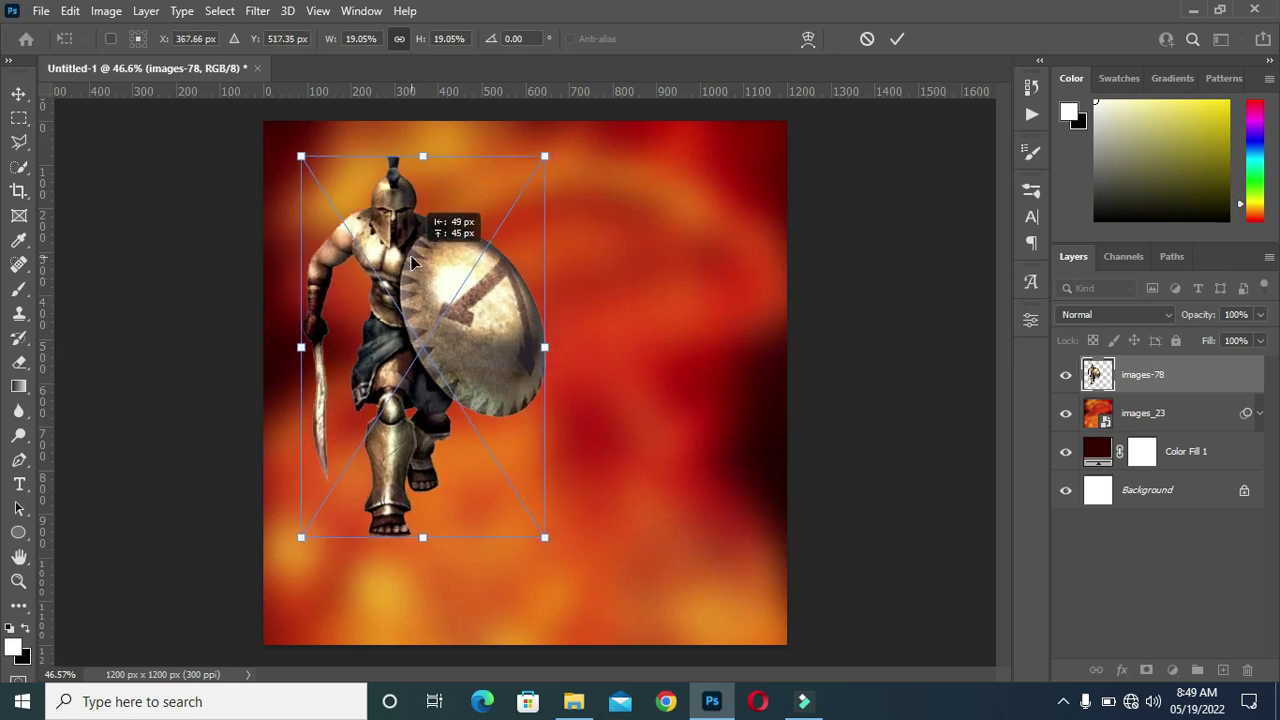
{"action": "left_click_drag", "start_coordinate": [546, 541], "coordinate": [560, 561]}
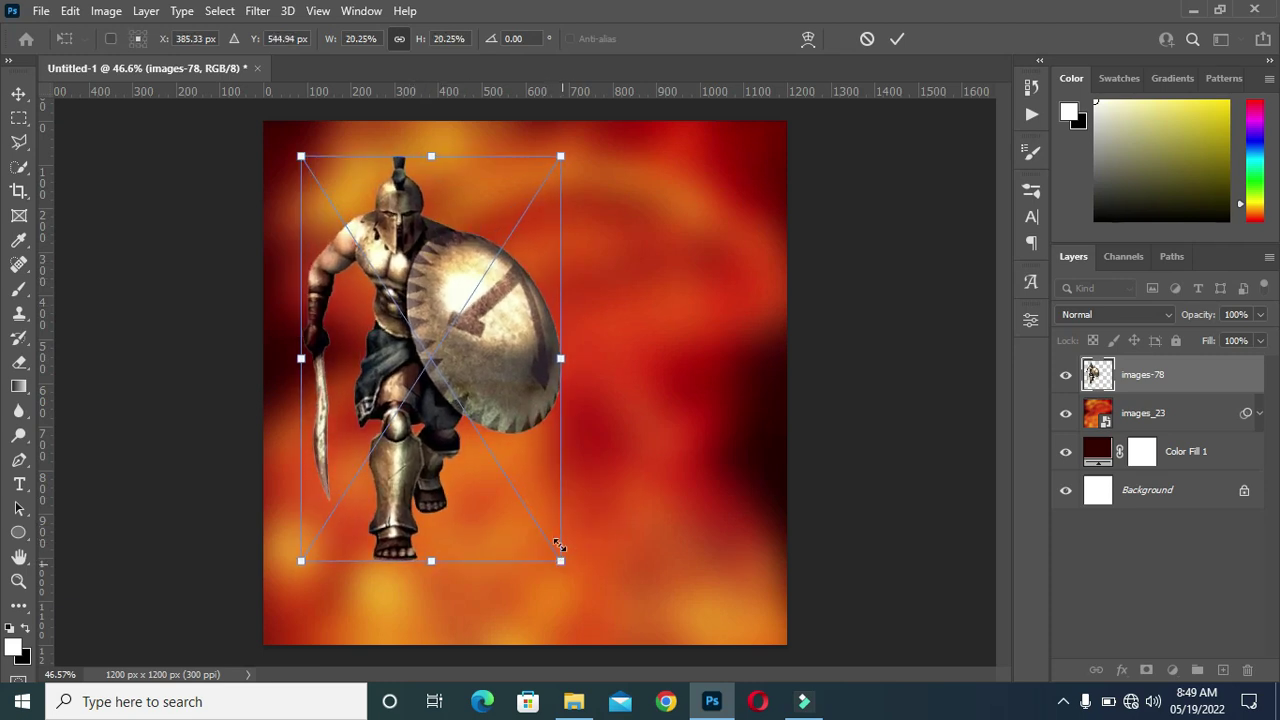
{"action": "key", "text": "Return"}
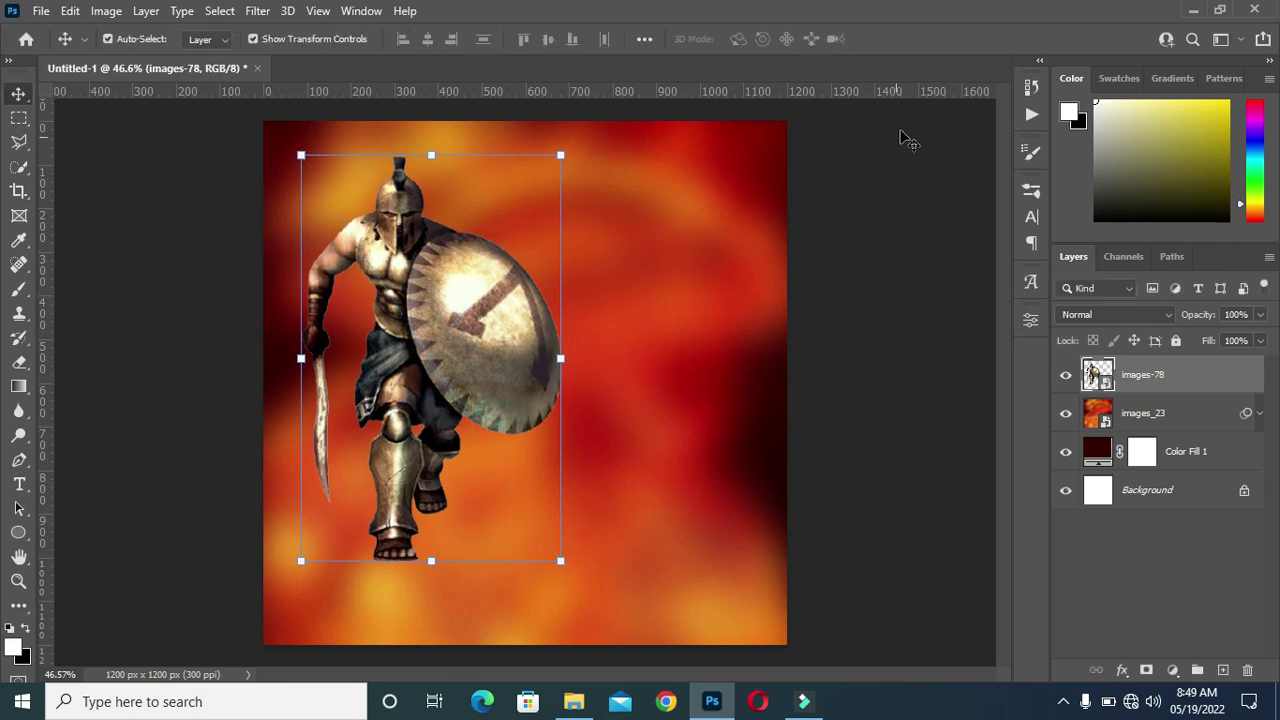
{"action": "left_click", "coordinate": [897, 234]}
Set the blend mode of the blurred images_23 fire layer to Overlay.
{"action": "left_click", "coordinate": [684, 311]}
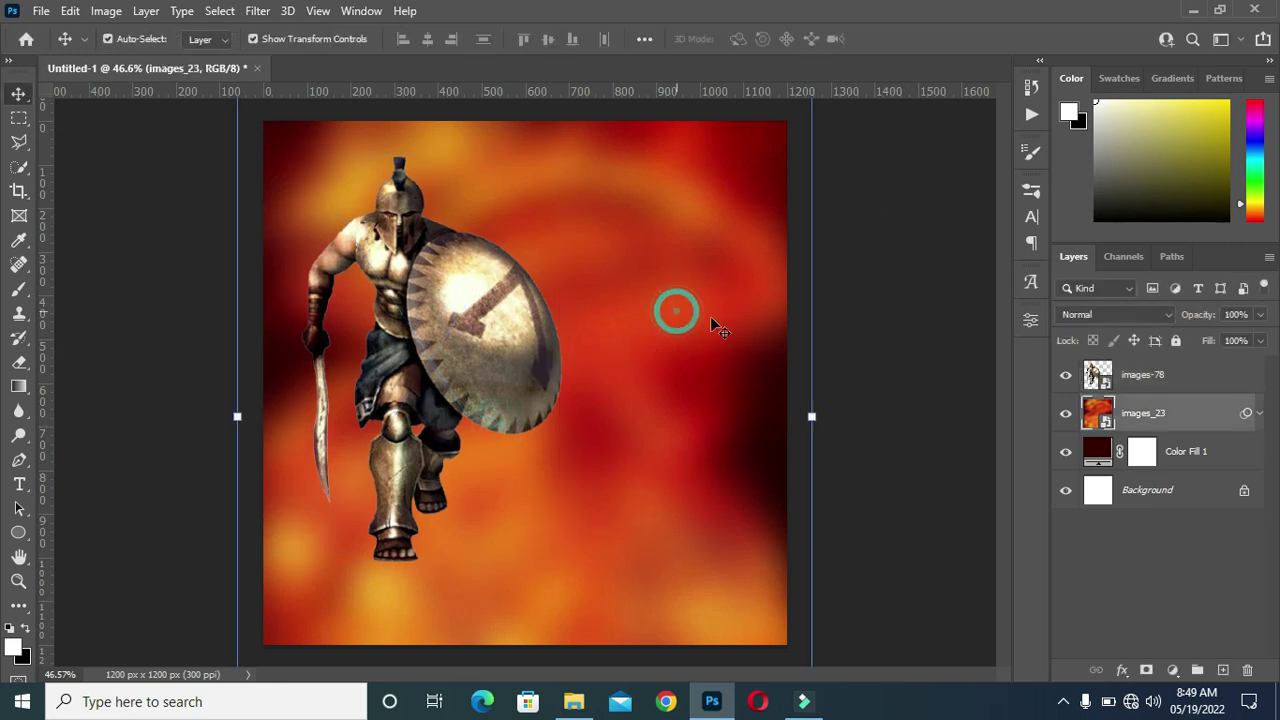
{"action": "left_click", "coordinate": [1130, 314]}
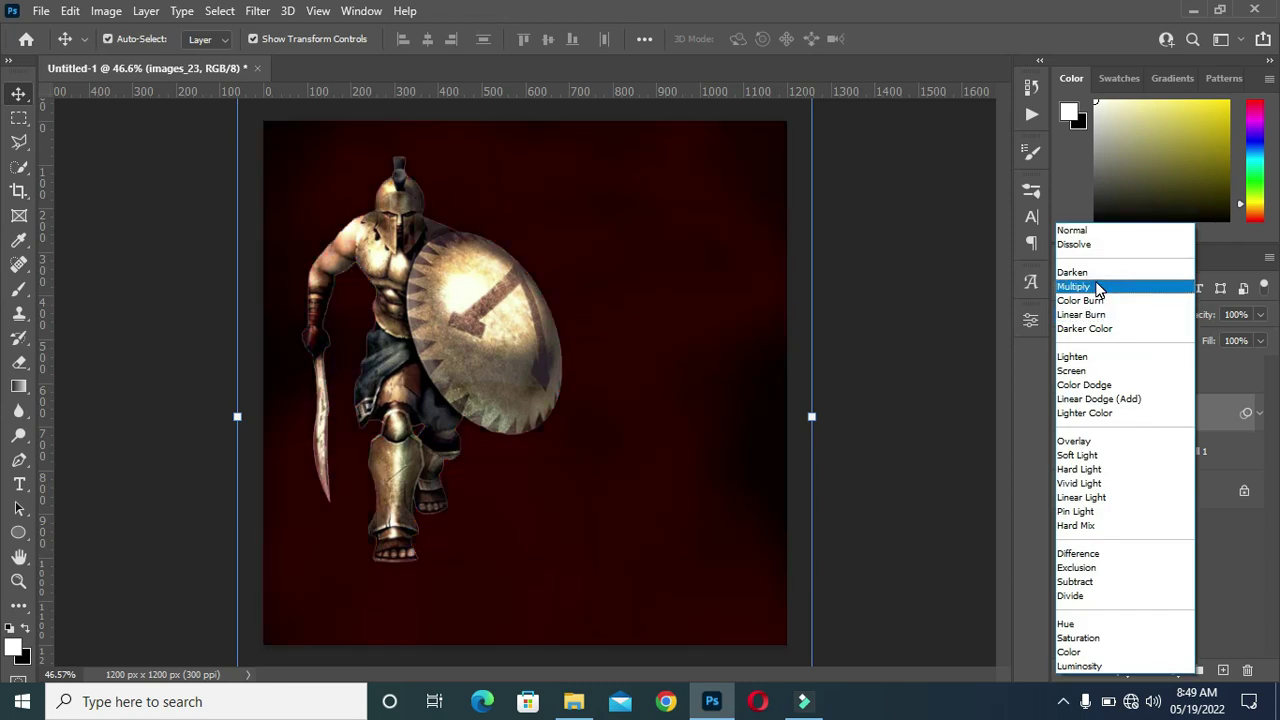
{"action": "left_click", "coordinate": [1094, 442]}
{"action": "left_click", "coordinate": [934, 400]}
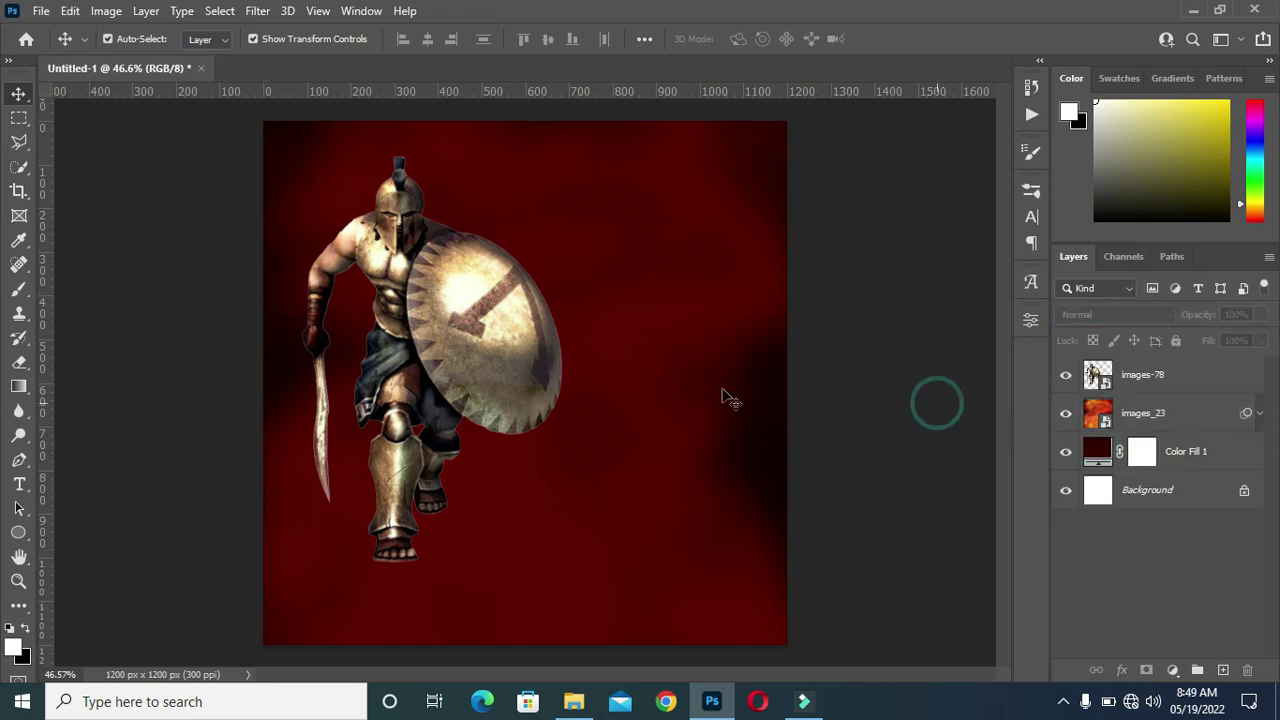
Move the warrior image slightly lower on the canvas and deselect it.
{"action": "scroll", "coordinate": [642, 403], "scroll_direction": "down", "scroll_amount": 1}
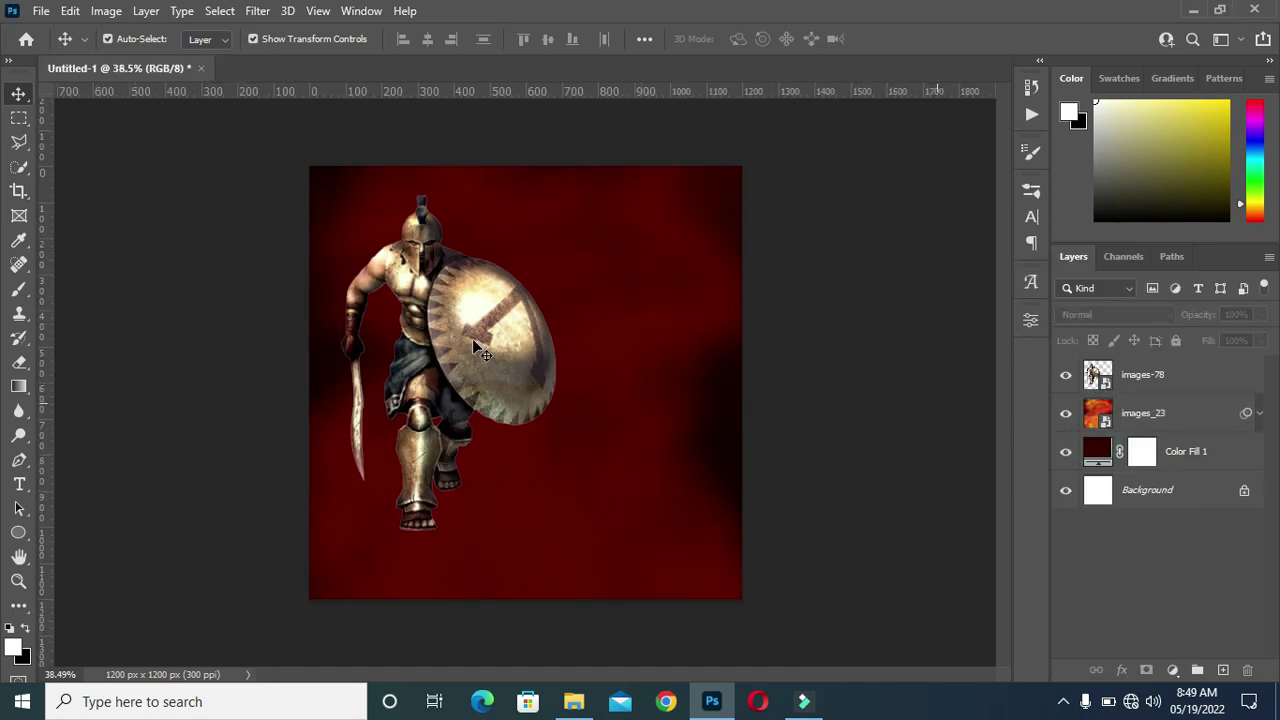
{"action": "scroll", "coordinate": [474, 343], "scroll_direction": "up", "scroll_amount": 2}
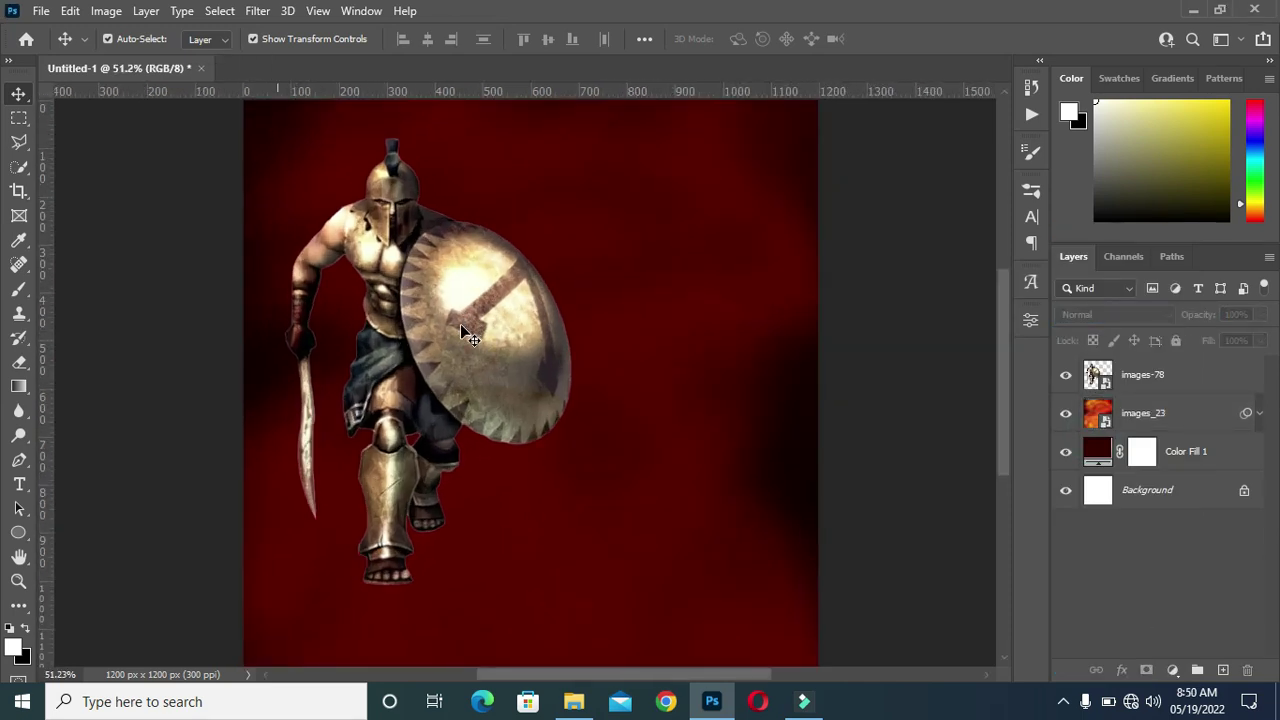
{"action": "scroll", "coordinate": [452, 345], "scroll_direction": "down", "scroll_amount": 1}
{"action": "left_click_drag", "start_coordinate": [428, 323], "coordinate": [426, 334]}
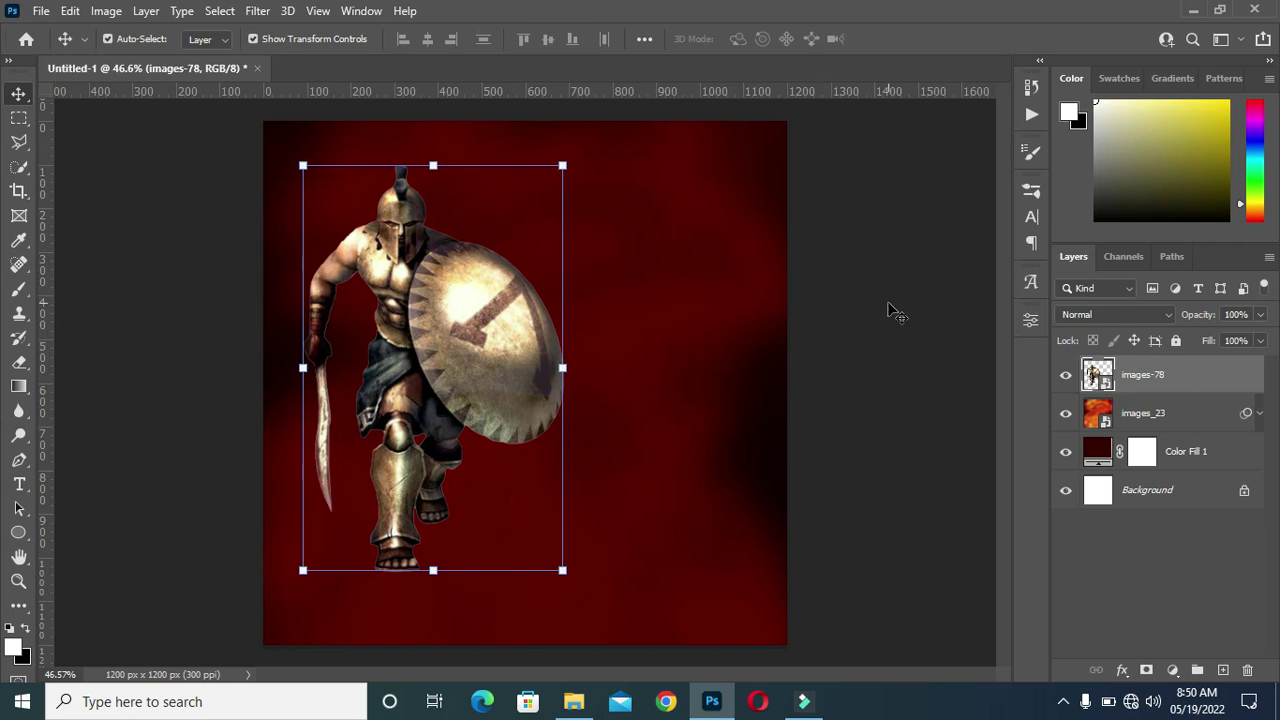
{"action": "left_click", "coordinate": [887, 303]}
Draw a tall ellipse shape about 144 px wide and 365 px high over the warrior's sword-arm shoulder and chest.
{"action": "scroll", "coordinate": [528, 251], "scroll_direction": "up", "scroll_amount": 3}
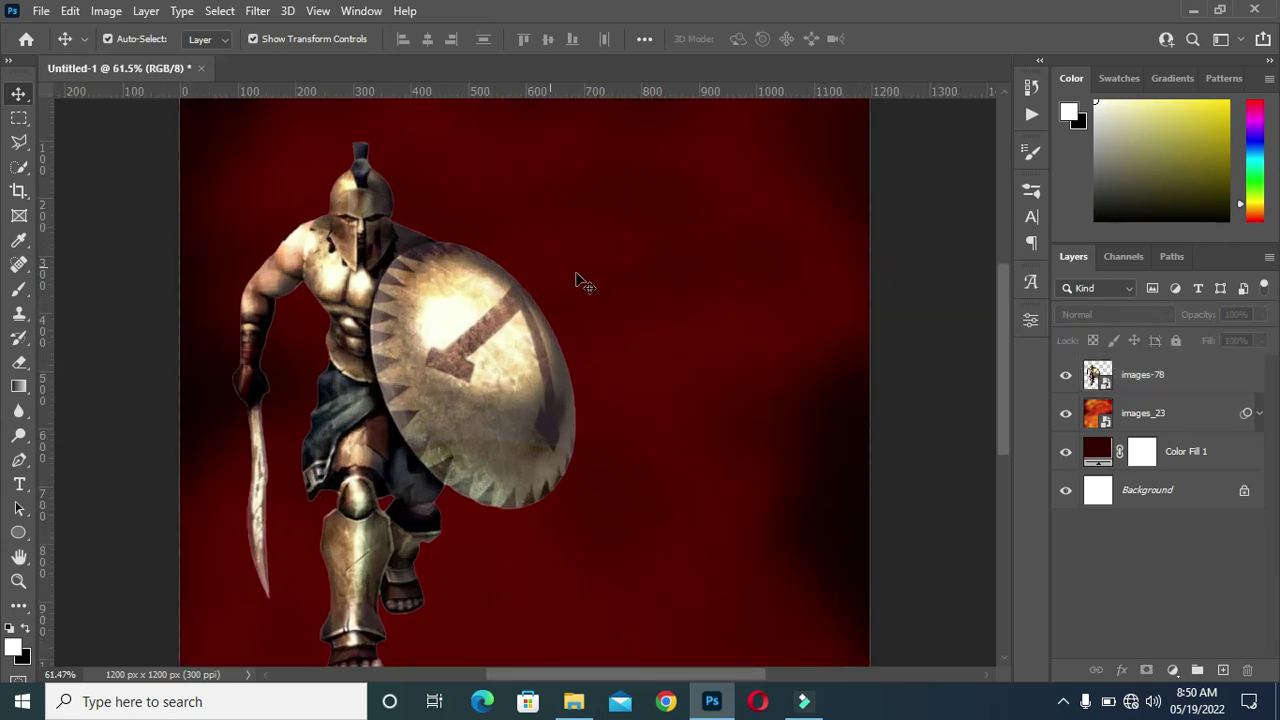
{"action": "scroll", "coordinate": [693, 319], "scroll_direction": "down", "scroll_amount": 1}
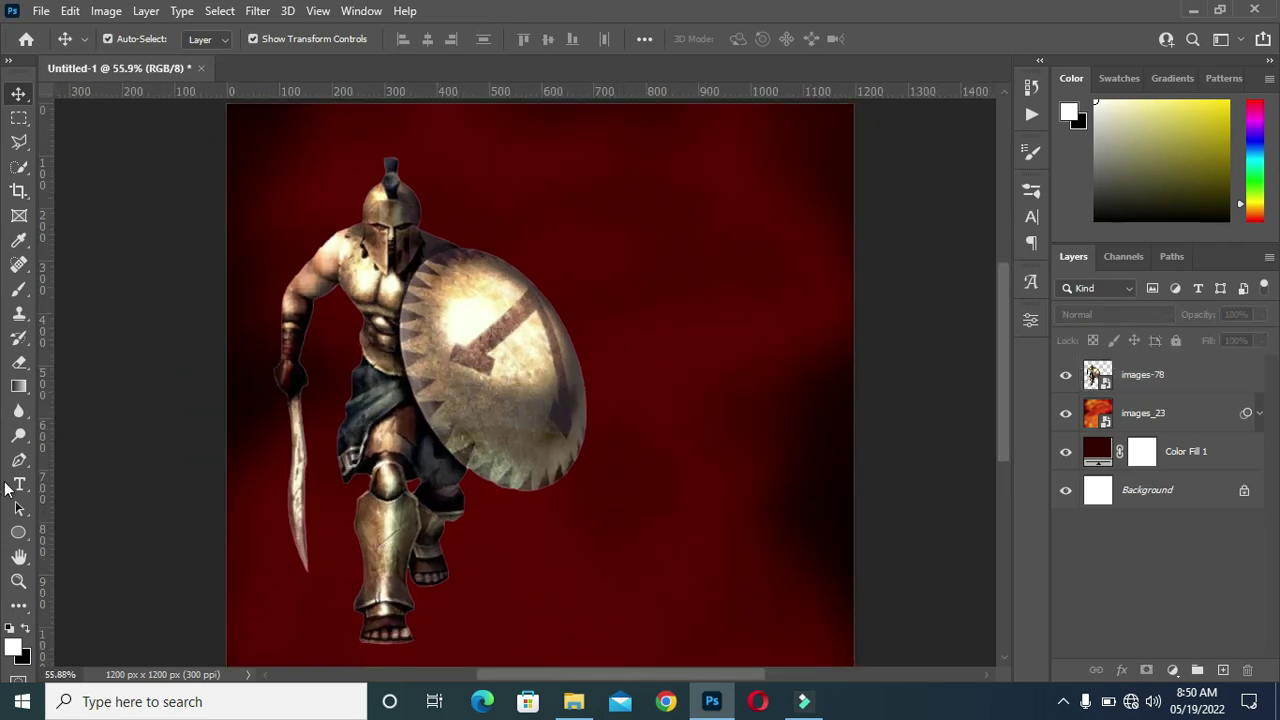
{"action": "left_click", "coordinate": [18, 535]}
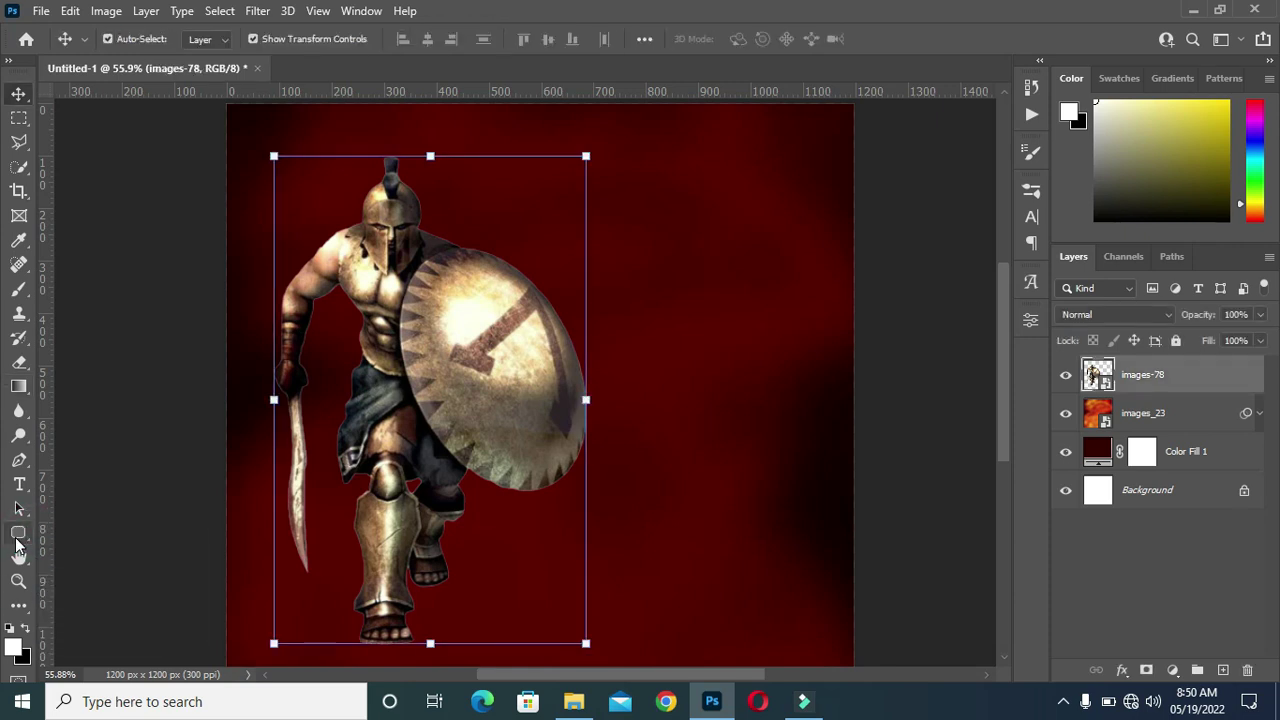
{"action": "left_click", "coordinate": [18, 535]}
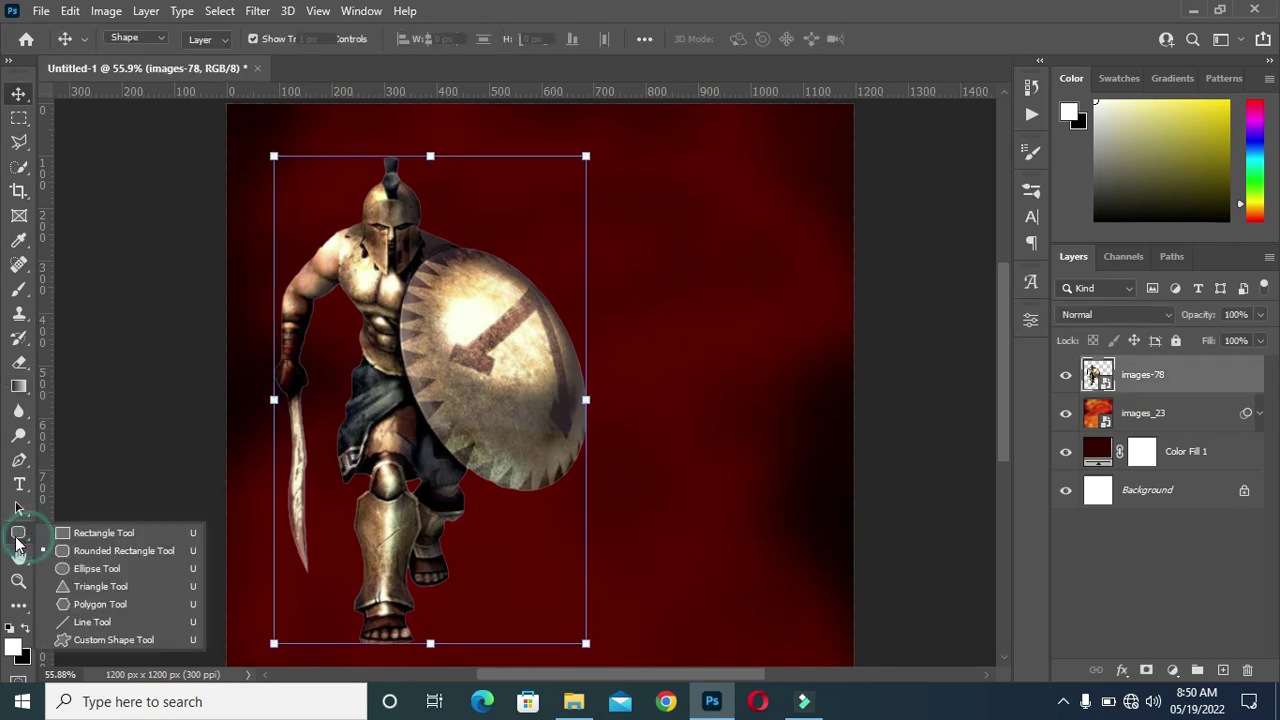
{"action": "left_click", "coordinate": [118, 568]}
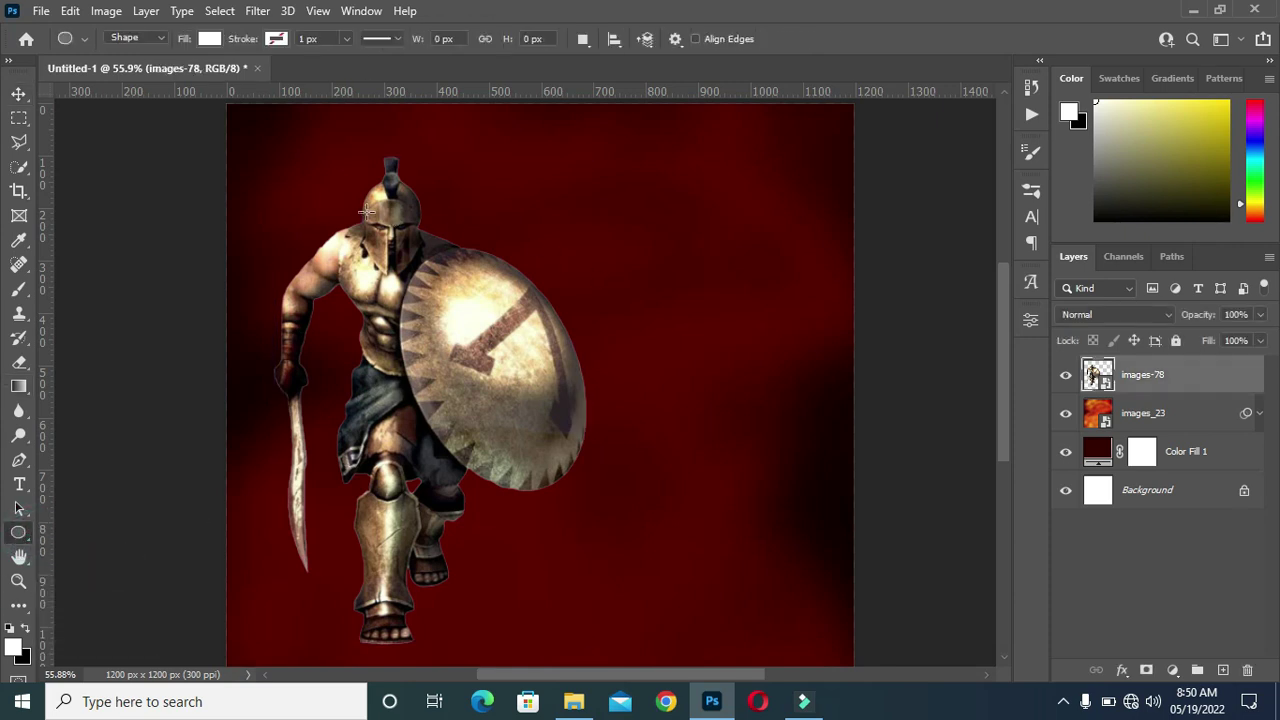
{"action": "left_click_drag", "start_coordinate": [300, 183], "coordinate": [380, 387]}
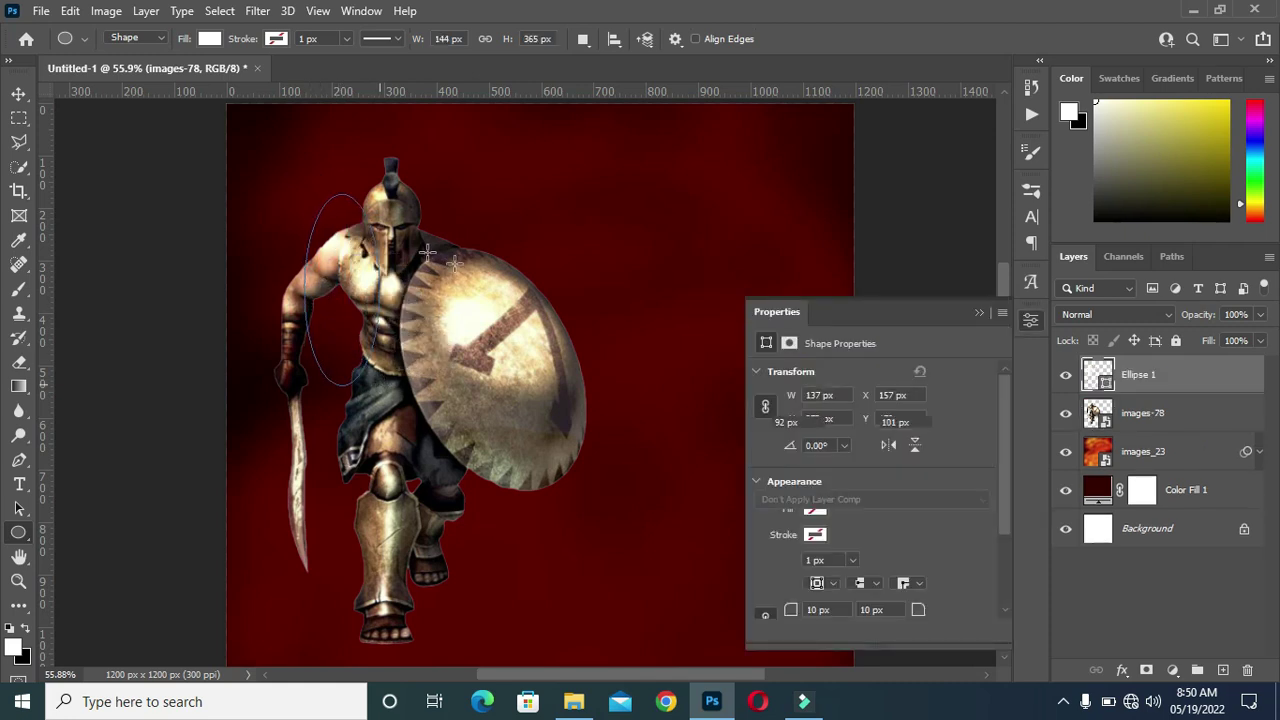
Fill the new ellipse shape with yellow and switch to the Move tool.
{"action": "left_click", "coordinate": [815, 510]}
{"action": "left_click", "coordinate": [802, 462]}
{"action": "left_click", "coordinate": [979, 314]}
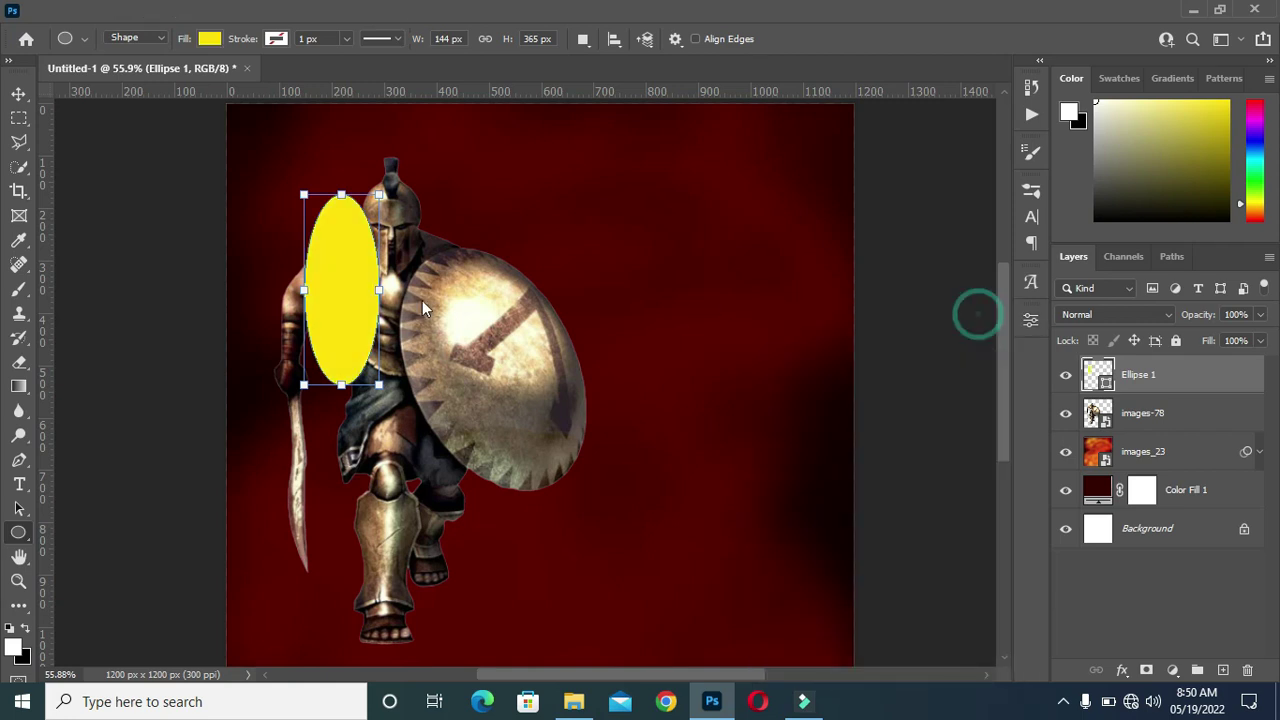
{"action": "left_click", "coordinate": [19, 93]}
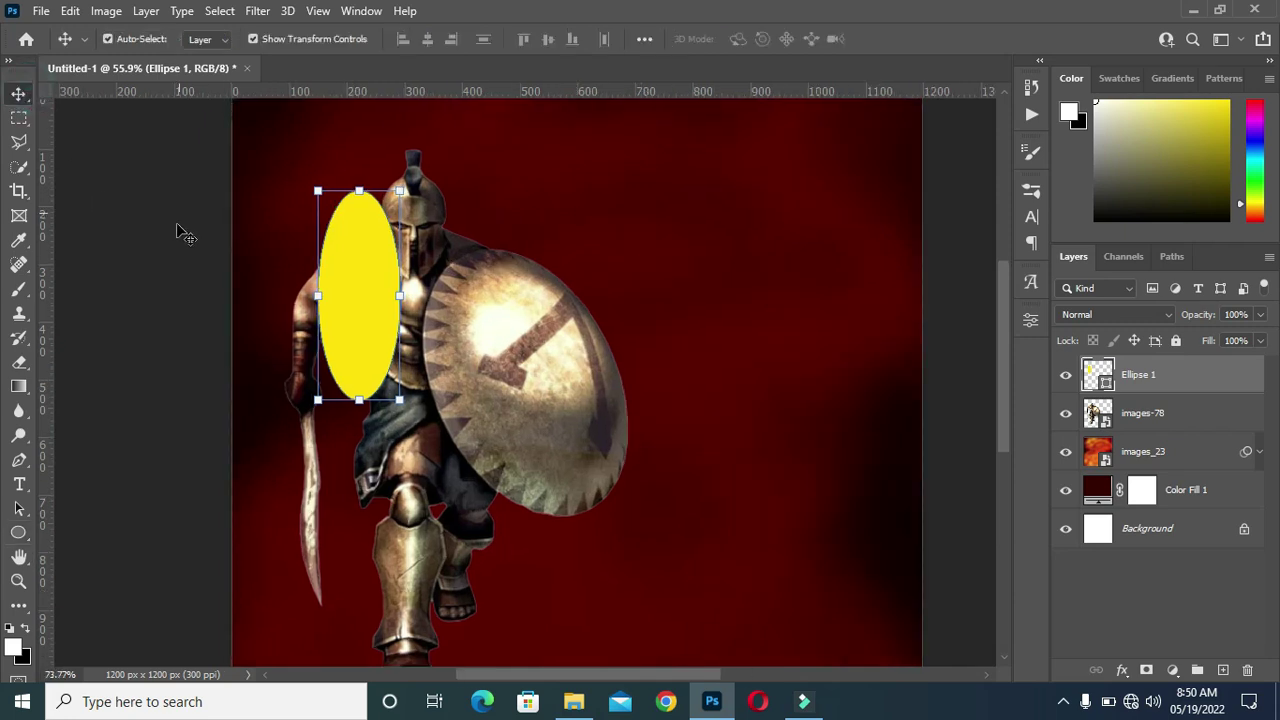
Rasterize the yellow ellipse layer and apply a Gaussian Blur with a 26.3 pixel radius.
{"action": "scroll", "coordinate": [180, 229], "scroll_direction": "up", "scroll_amount": 3}
{"action": "scroll", "coordinate": [380, 114], "scroll_direction": "up", "scroll_amount": 1}
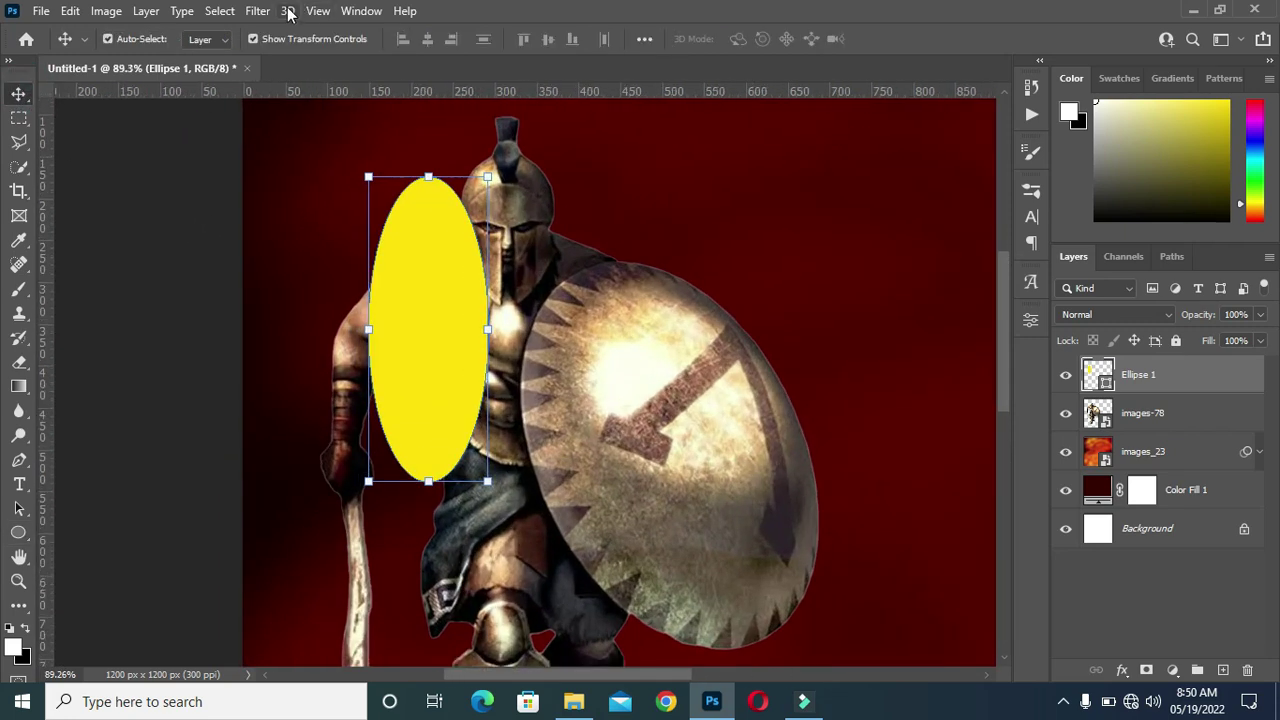
{"action": "left_click", "coordinate": [258, 12]}
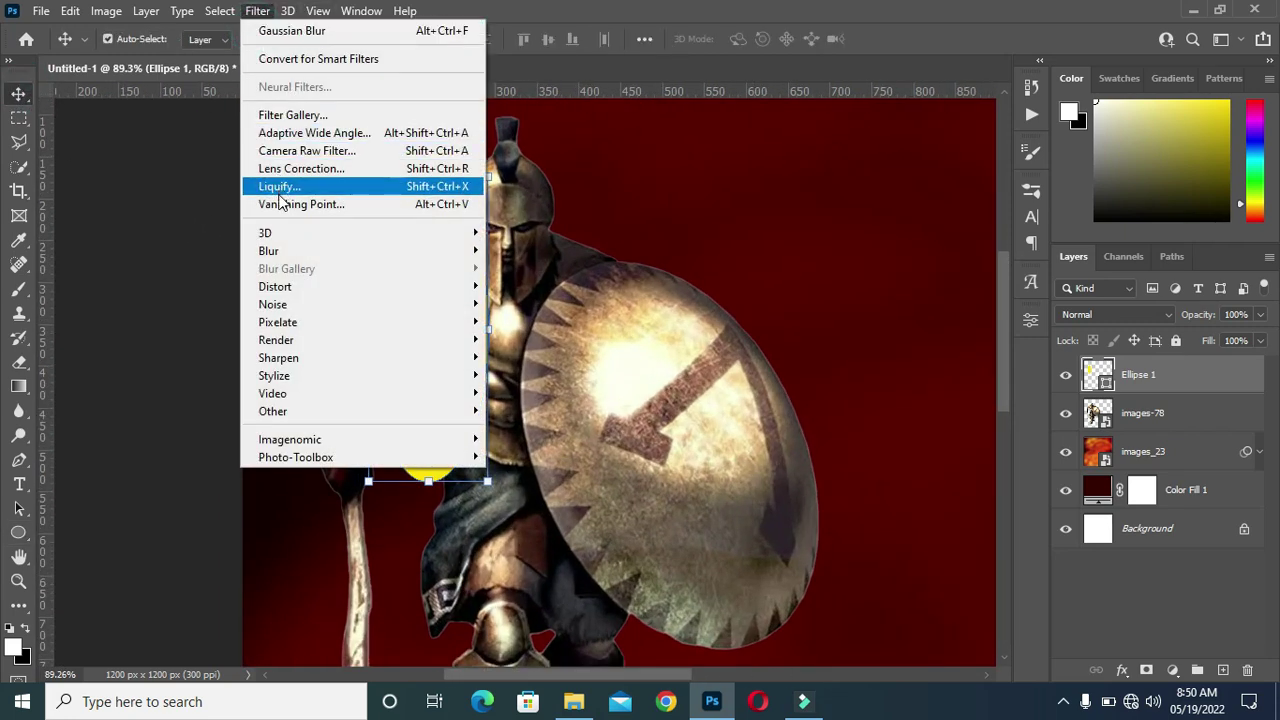
{"action": "mouse_move", "coordinate": [392, 256]}
{"action": "left_click", "coordinate": [532, 323]}
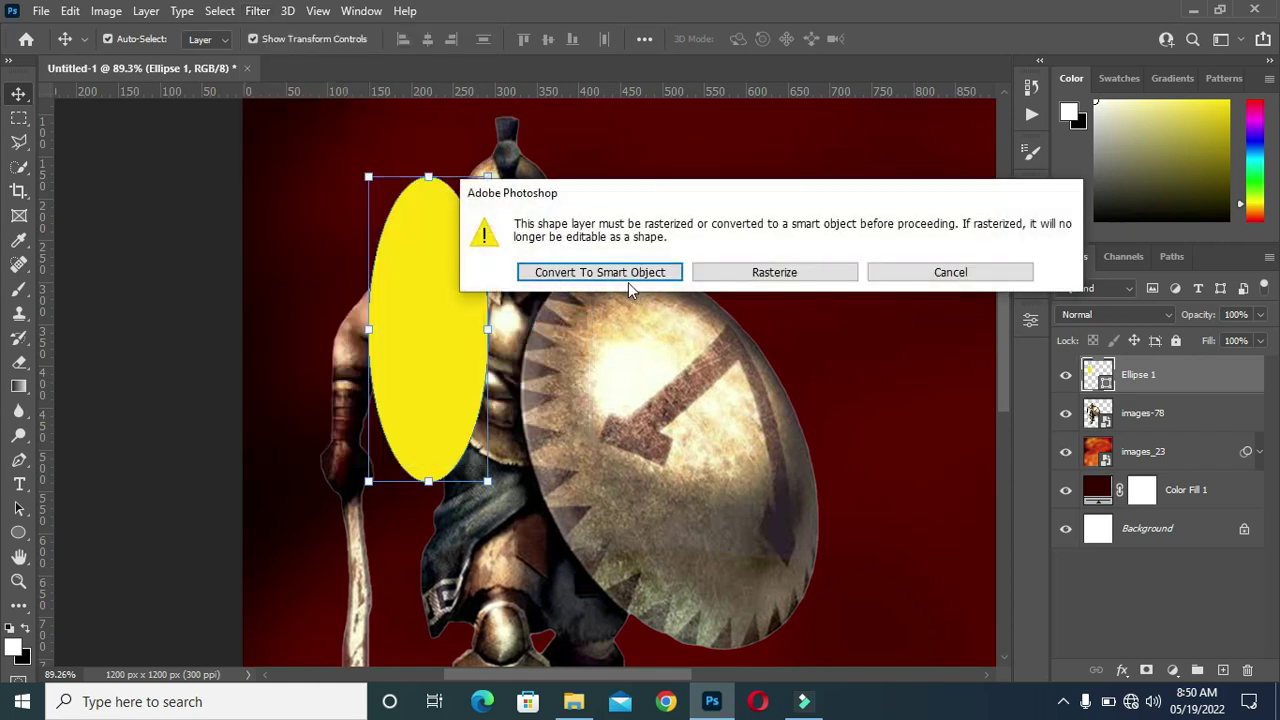
{"action": "left_click", "coordinate": [817, 274]}
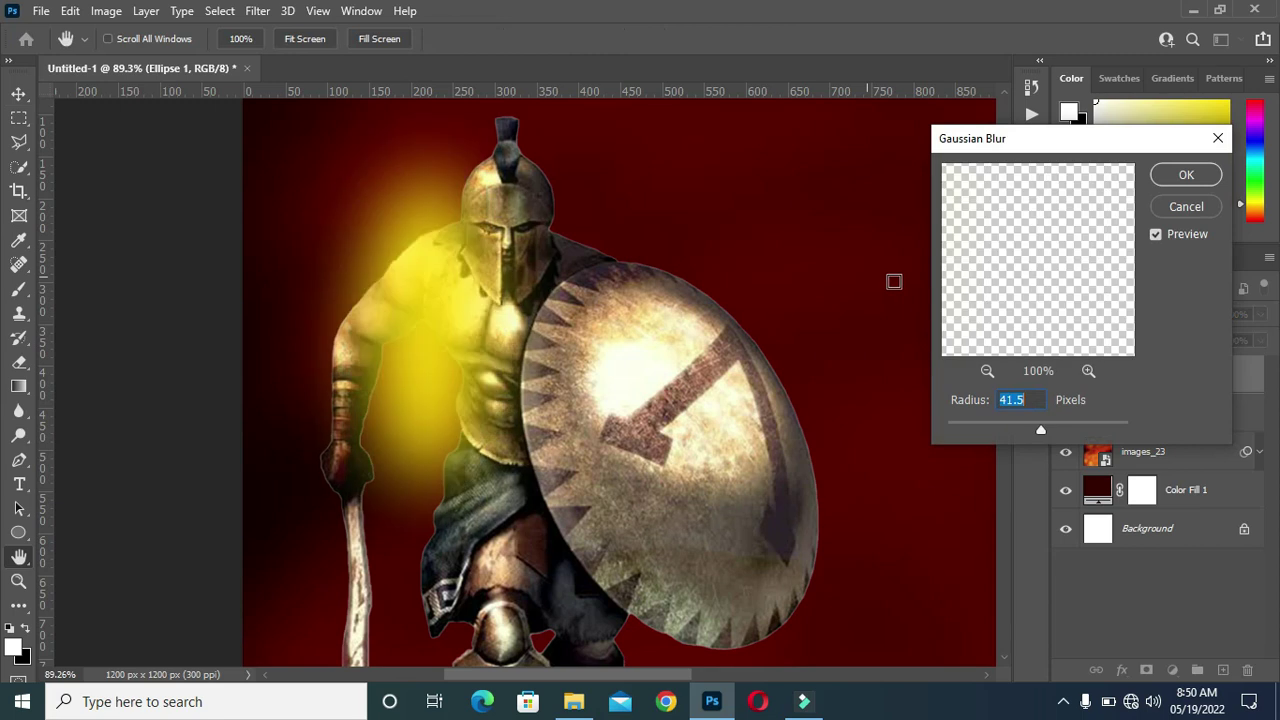
{"action": "left_click_drag", "start_coordinate": [1041, 428], "coordinate": [1031, 430]}
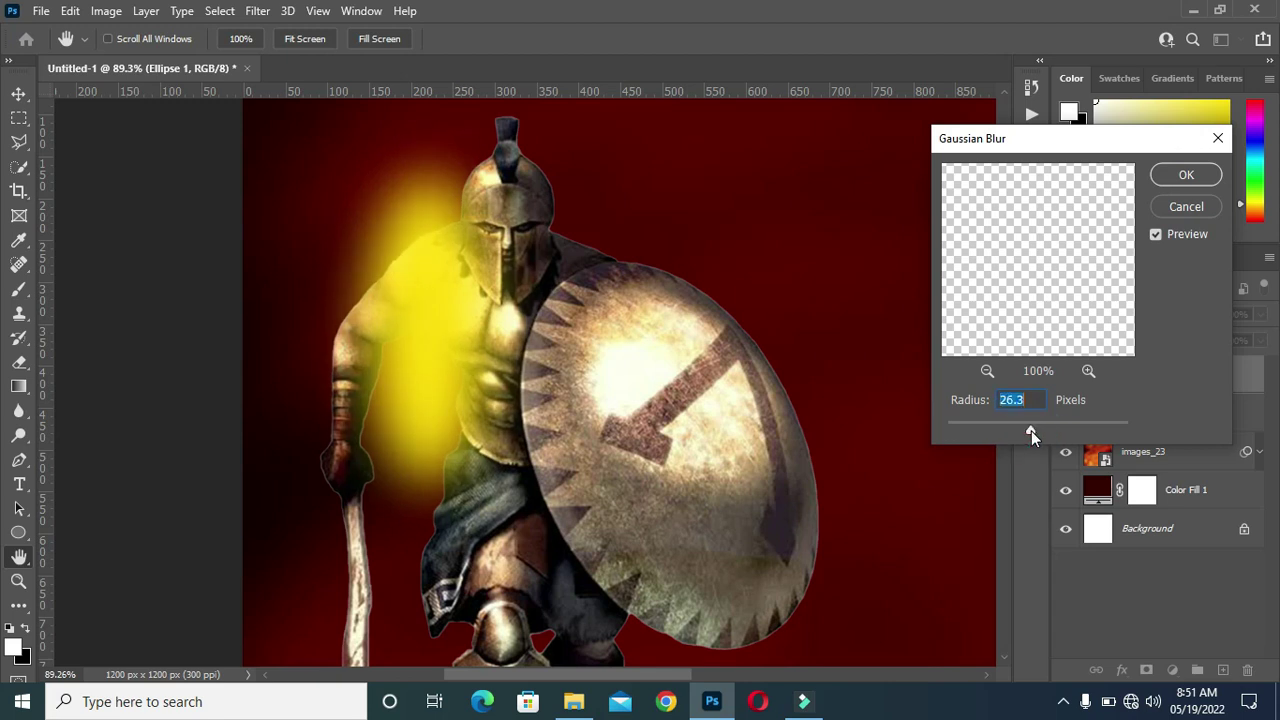
{"action": "left_click", "coordinate": [1190, 175]}
{"action": "key", "text": "v"}
Set the Ellipse 1 blend mode to Multiply and place the layer beneath the warrior layer images-78.
{"action": "left_click", "coordinate": [1105, 316]}
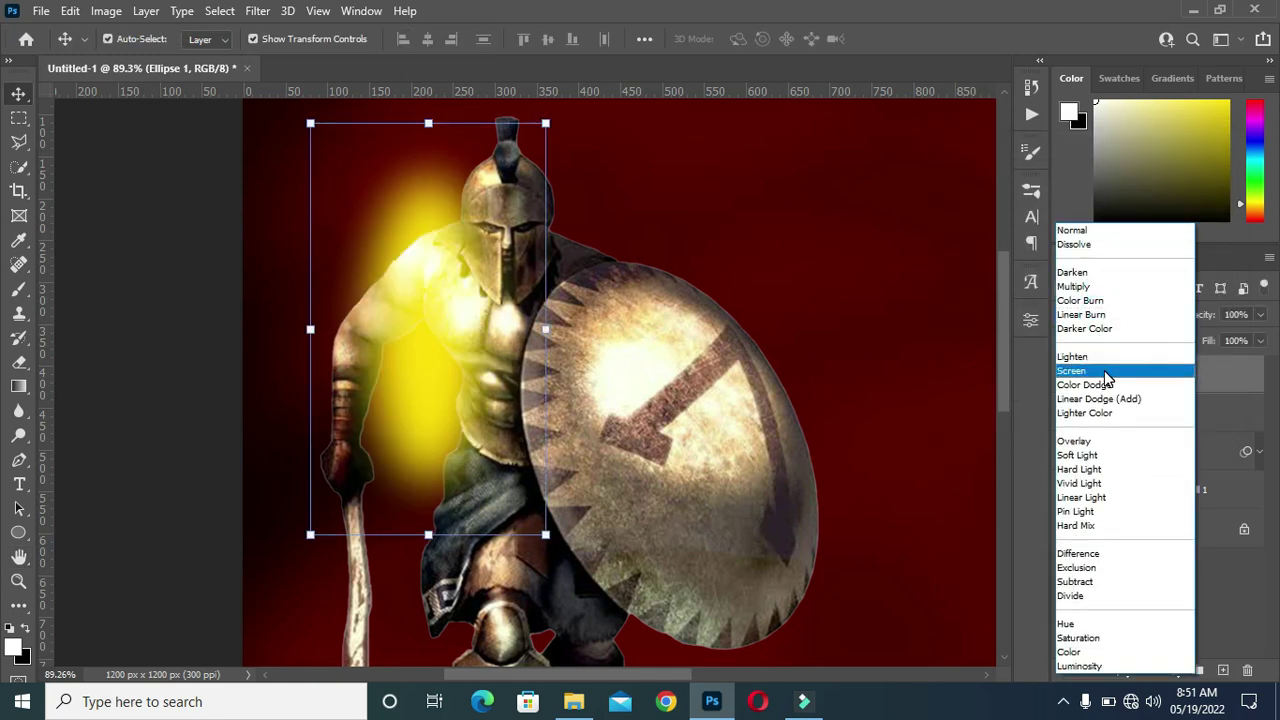
{"action": "left_click", "coordinate": [1075, 286]}
{"action": "left_click_drag", "start_coordinate": [1140, 374], "coordinate": [1150, 432]}
Shrink the blurred ellipse slightly and shift it up toward the warrior's helmet.
{"action": "left_click_drag", "start_coordinate": [572, 370], "coordinate": [537, 395]}
{"action": "left_click_drag", "start_coordinate": [370, 261], "coordinate": [409, 225]}
{"action": "scroll", "coordinate": [419, 241], "scroll_direction": "down", "scroll_amount": 3}
{"action": "left_click", "coordinate": [927, 39]}
Bring the Ellipse 1 layer above images-78, then scale it to 91.79% around the warrior's helmet and sword-arm shoulder.
{"action": "left_click_drag", "start_coordinate": [1183, 405], "coordinate": [1182, 370]}
{"action": "left_click_drag", "start_coordinate": [445, 300], "coordinate": [433, 258]}
{"action": "left_click", "coordinate": [435, 245]}
{"action": "left_click_drag", "start_coordinate": [290, 116], "coordinate": [311, 131]}
{"action": "left_click_drag", "start_coordinate": [386, 229], "coordinate": [415, 245]}
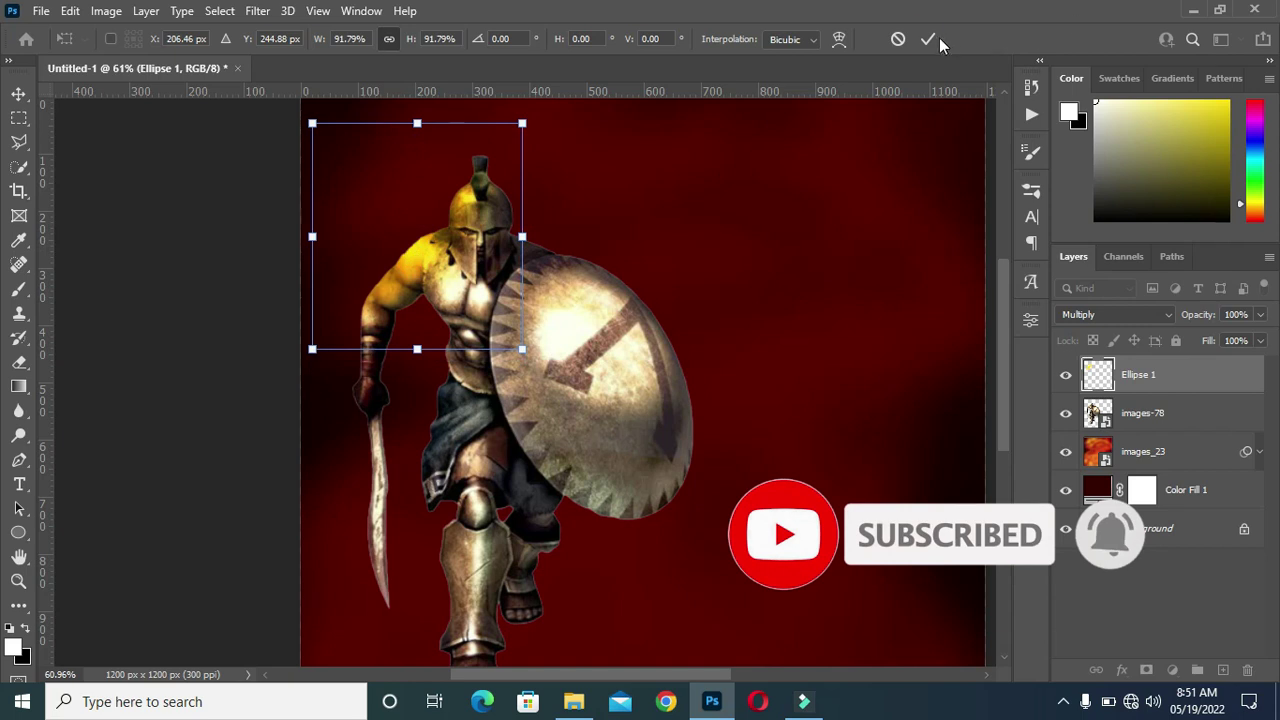
{"action": "left_click", "coordinate": [928, 39]}
Place the Ellipse 1 layer beneath images-78 and set its blend mode to Overlay.
{"action": "left_click_drag", "start_coordinate": [1159, 367], "coordinate": [1150, 432]}
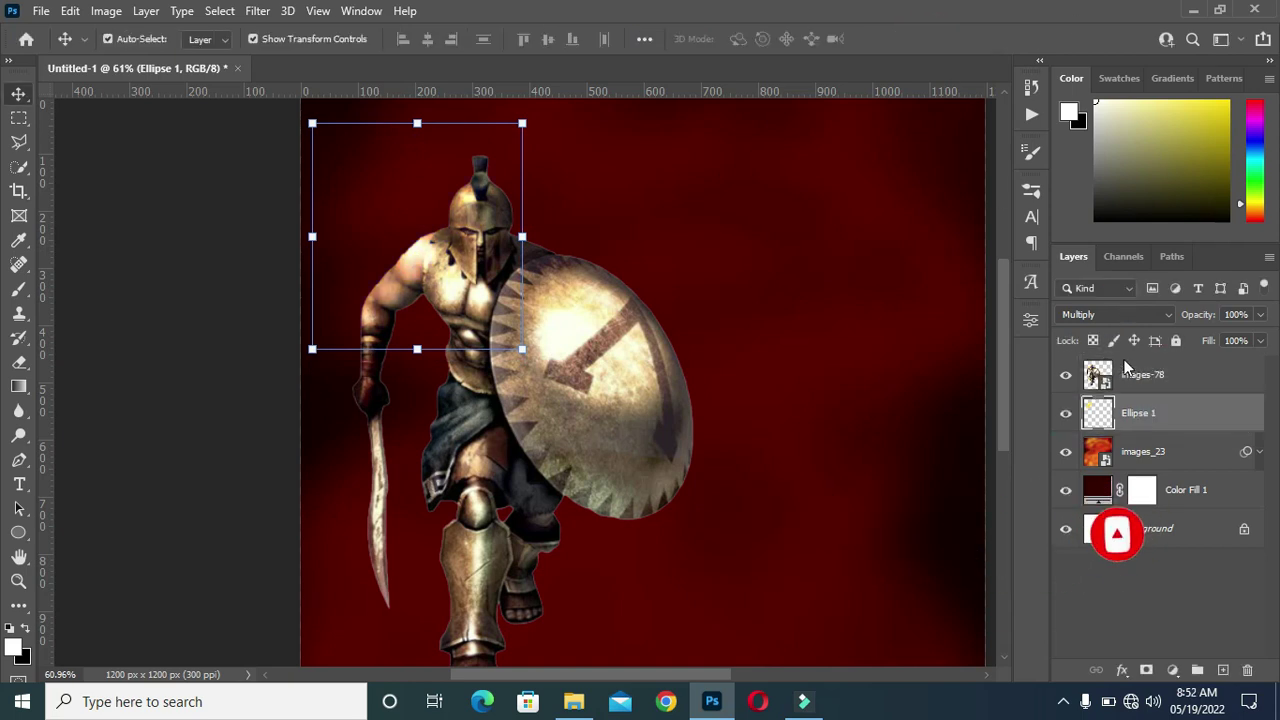
{"action": "left_click", "coordinate": [1115, 314]}
{"action": "left_click", "coordinate": [1100, 441]}
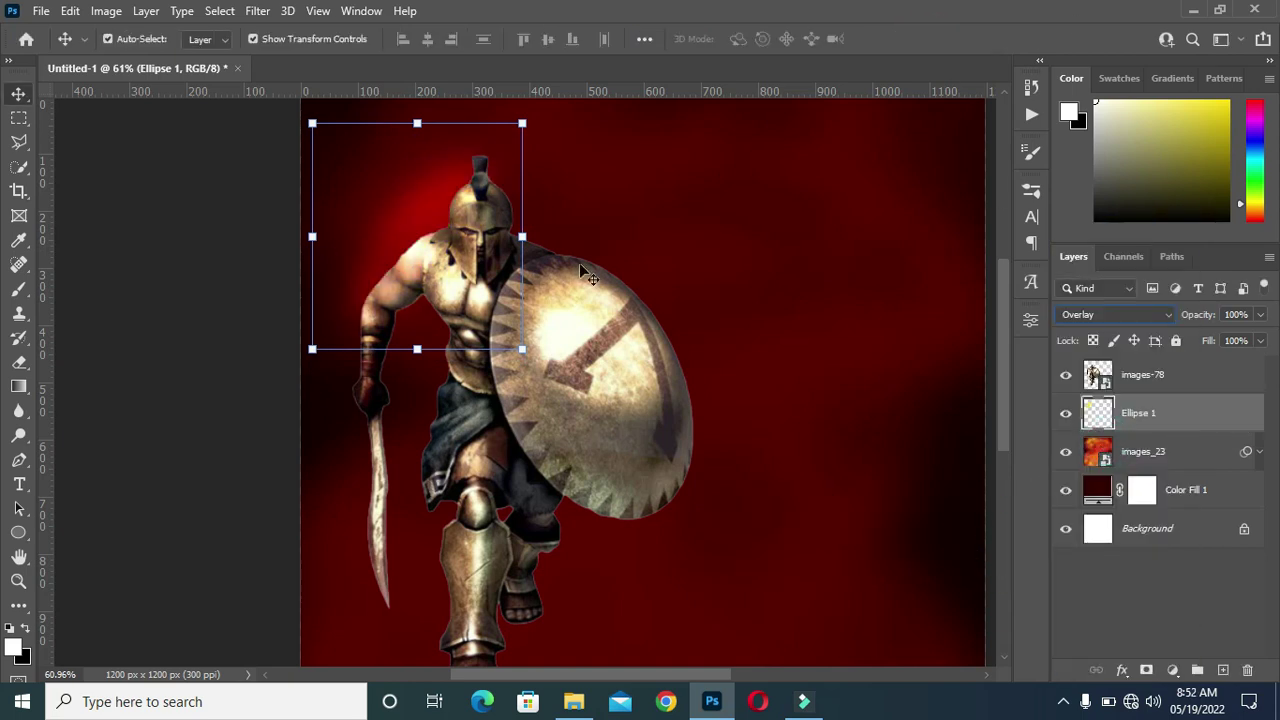
Enlarge the blurred ellipse glow slightly behind the warrior.
{"action": "left_click_drag", "start_coordinate": [520, 350], "coordinate": [543, 372]}
{"action": "key", "text": "Return"}
Set the blend mode of the warrior layer images-78 to Multiply and deselect it.
{"action": "left_click", "coordinate": [1108, 380]}
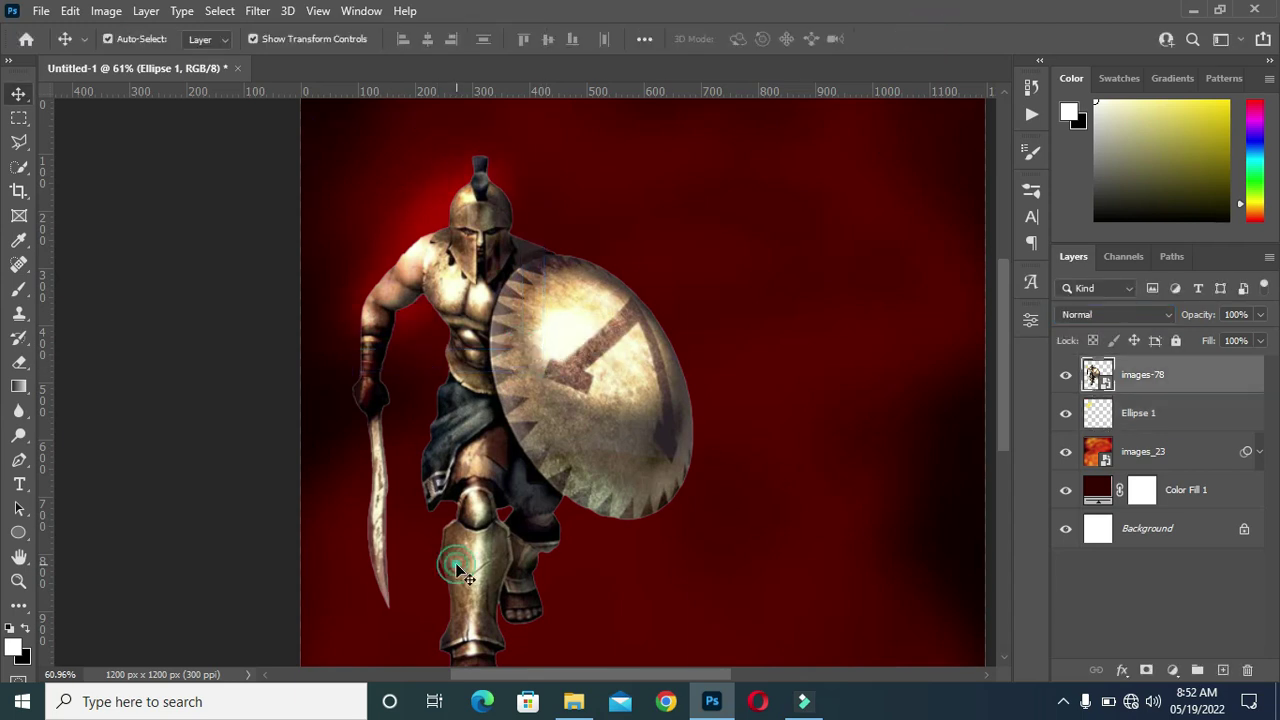
{"action": "left_click", "coordinate": [1112, 314]}
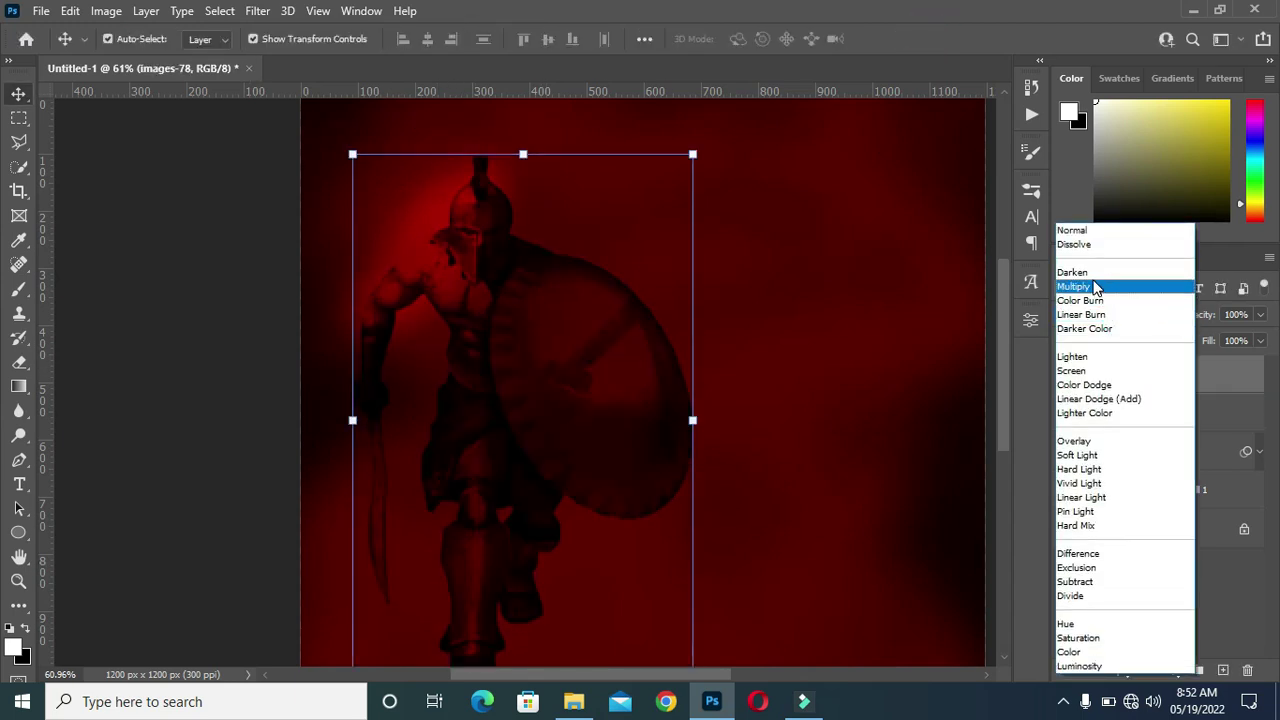
{"action": "left_click", "coordinate": [1095, 287]}
{"action": "left_click", "coordinate": [260, 357]}
{"action": "scroll", "coordinate": [523, 357], "scroll_direction": "down", "scroll_amount": 3}
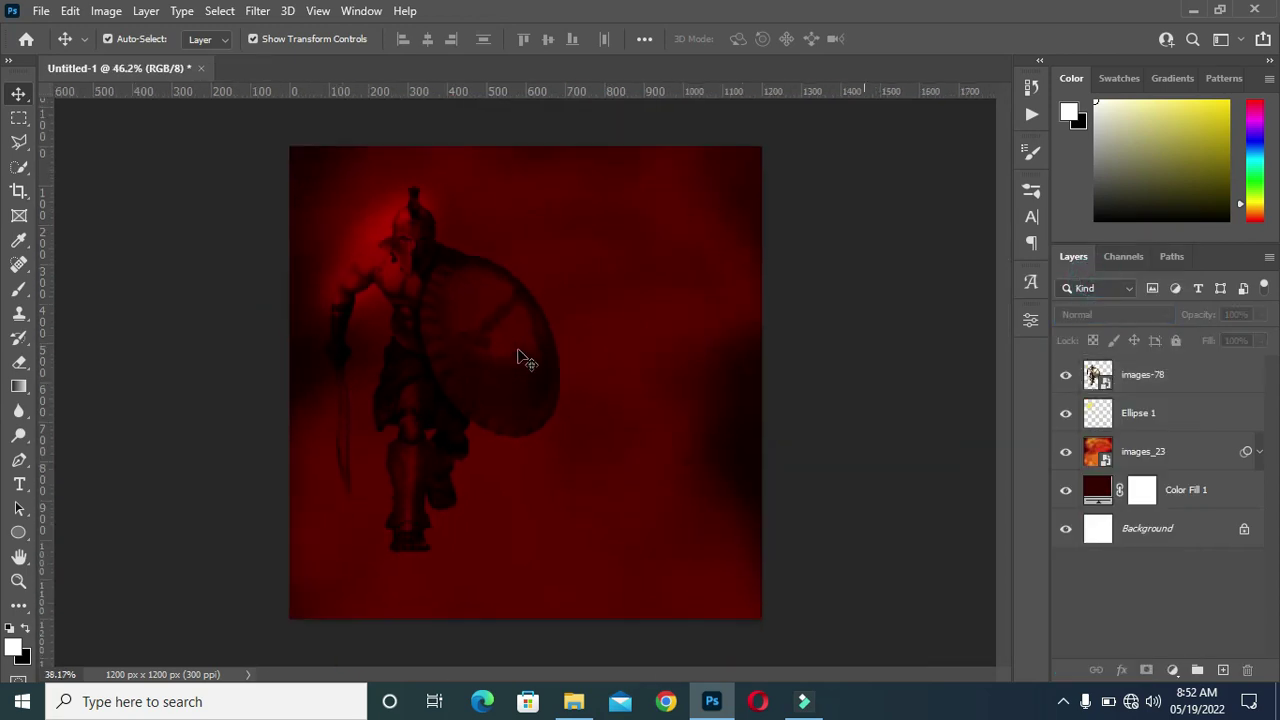
{"action": "scroll", "coordinate": [390, 403], "scroll_direction": "up", "scroll_amount": 4}
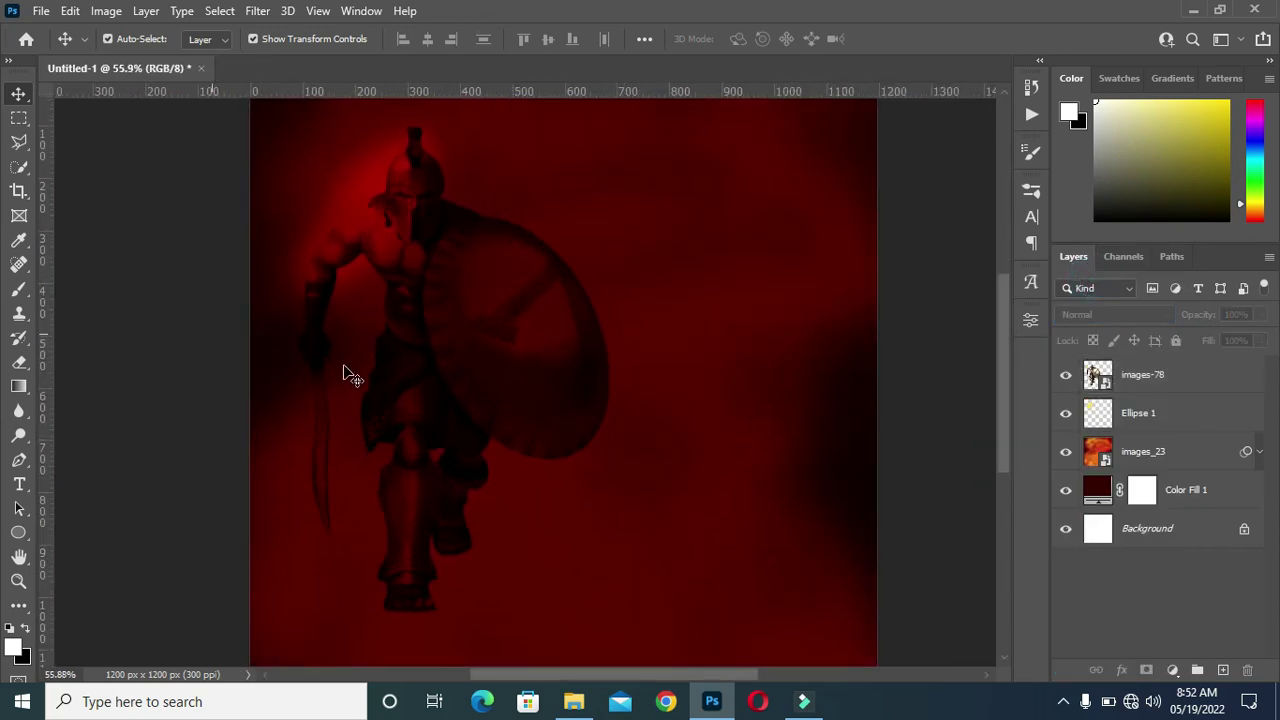
{"action": "scroll", "coordinate": [345, 375], "scroll_direction": "down", "scroll_amount": 3}
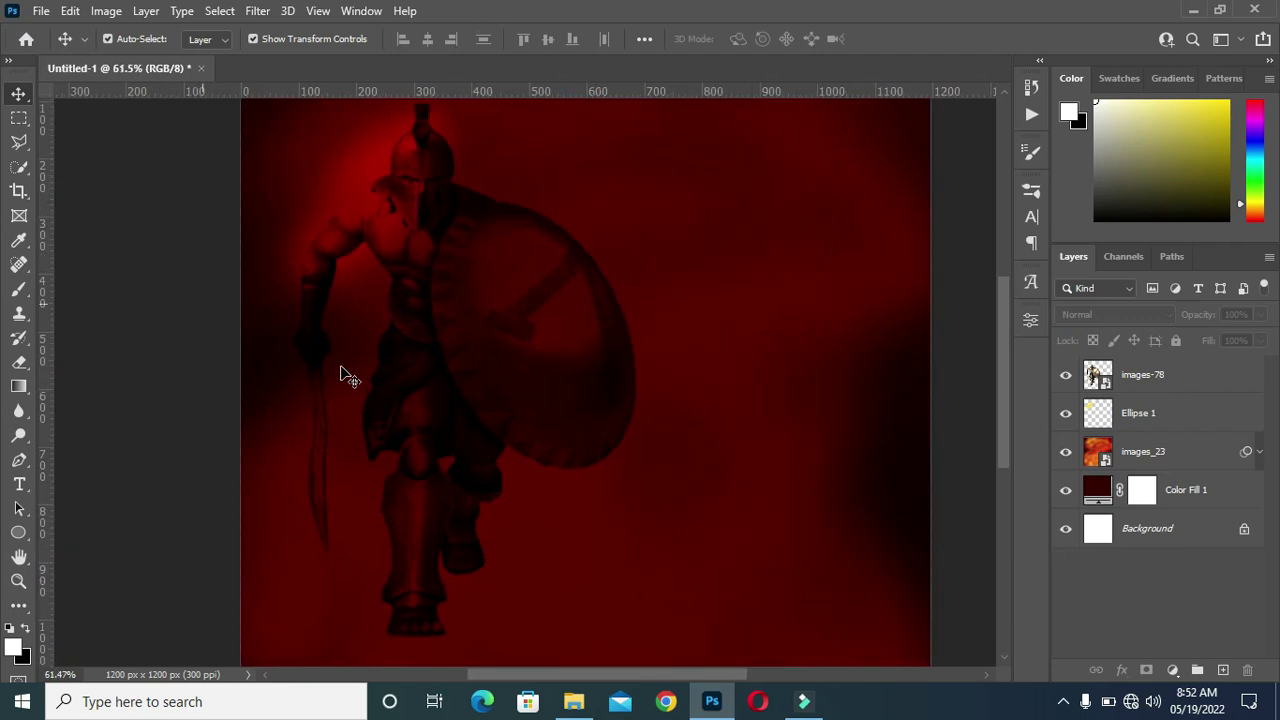
{"action": "scroll", "coordinate": [410, 355], "scroll_direction": "up", "scroll_amount": 1}
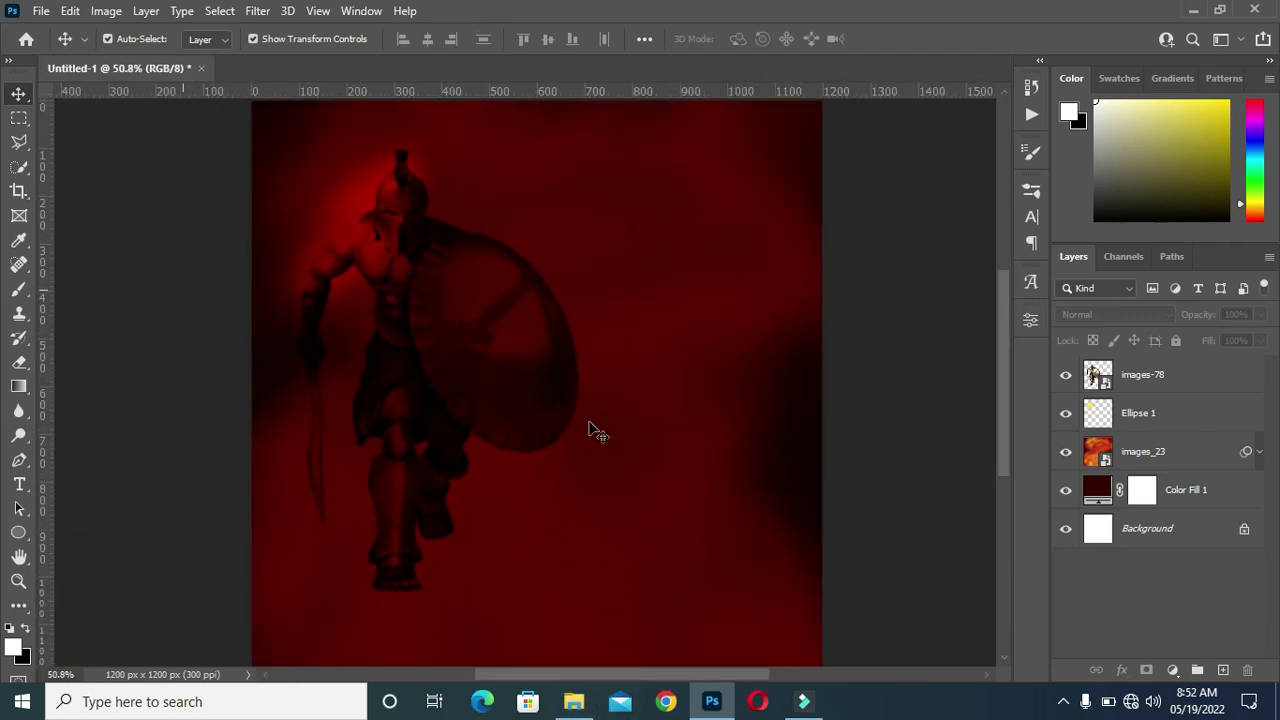
{"action": "scroll", "coordinate": [502, 180], "scroll_direction": "down", "scroll_amount": 1}
Add the white text "CHRIST COMPASSION MINISTRY" in 10 pt Open Sans Extrabold along the canvas's upper edge.
{"action": "key", "text": "t"}
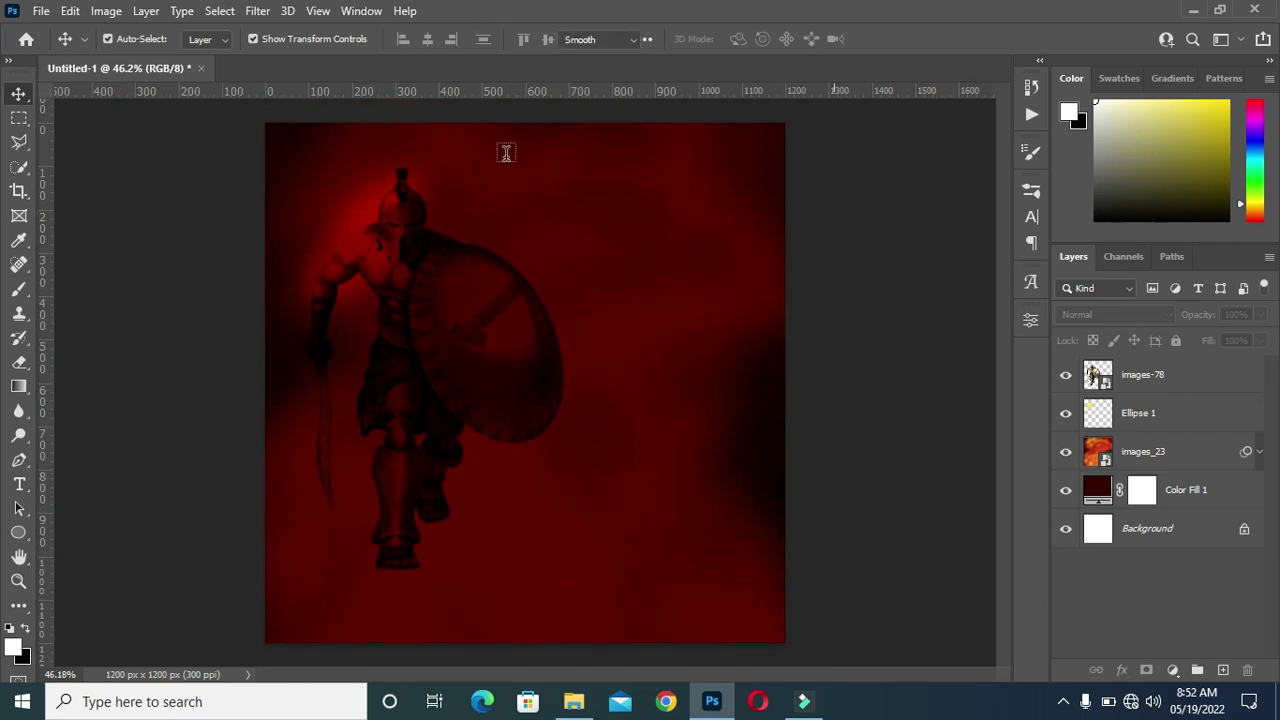
{"action": "scroll", "coordinate": [508, 148], "scroll_direction": "up", "scroll_amount": 1}
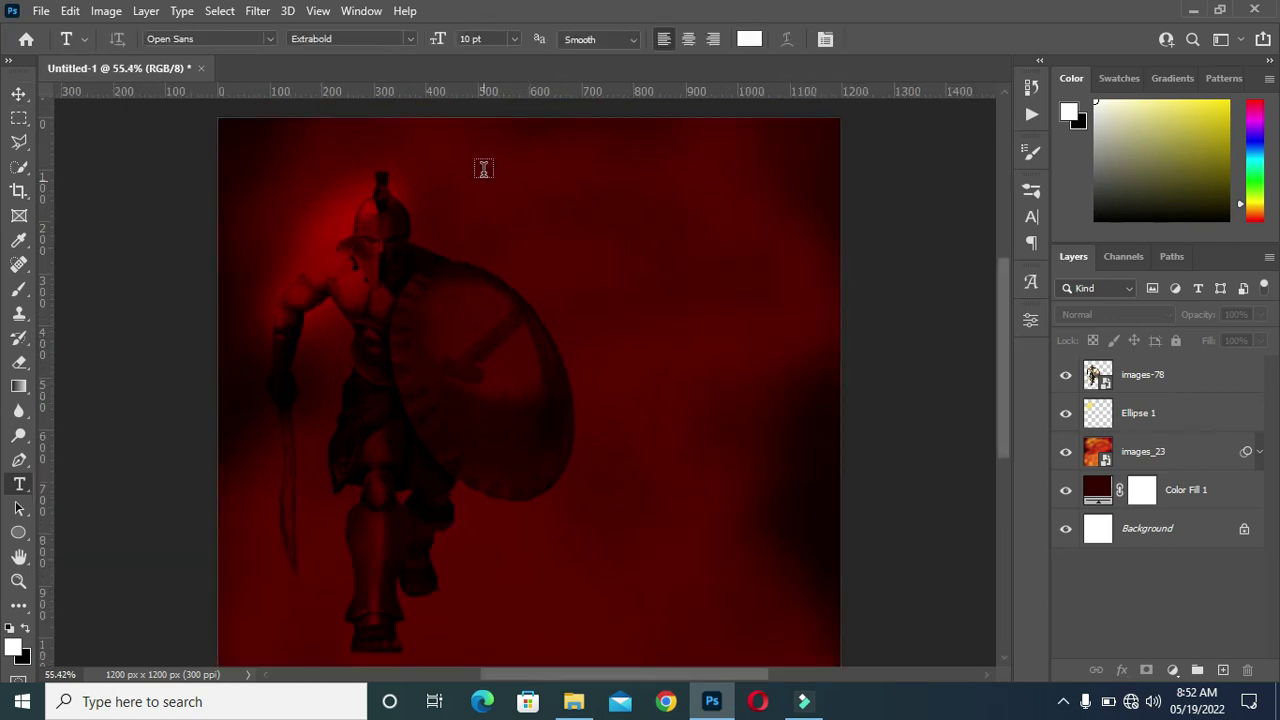
{"action": "scroll", "coordinate": [481, 157], "scroll_direction": "up", "scroll_amount": 1}
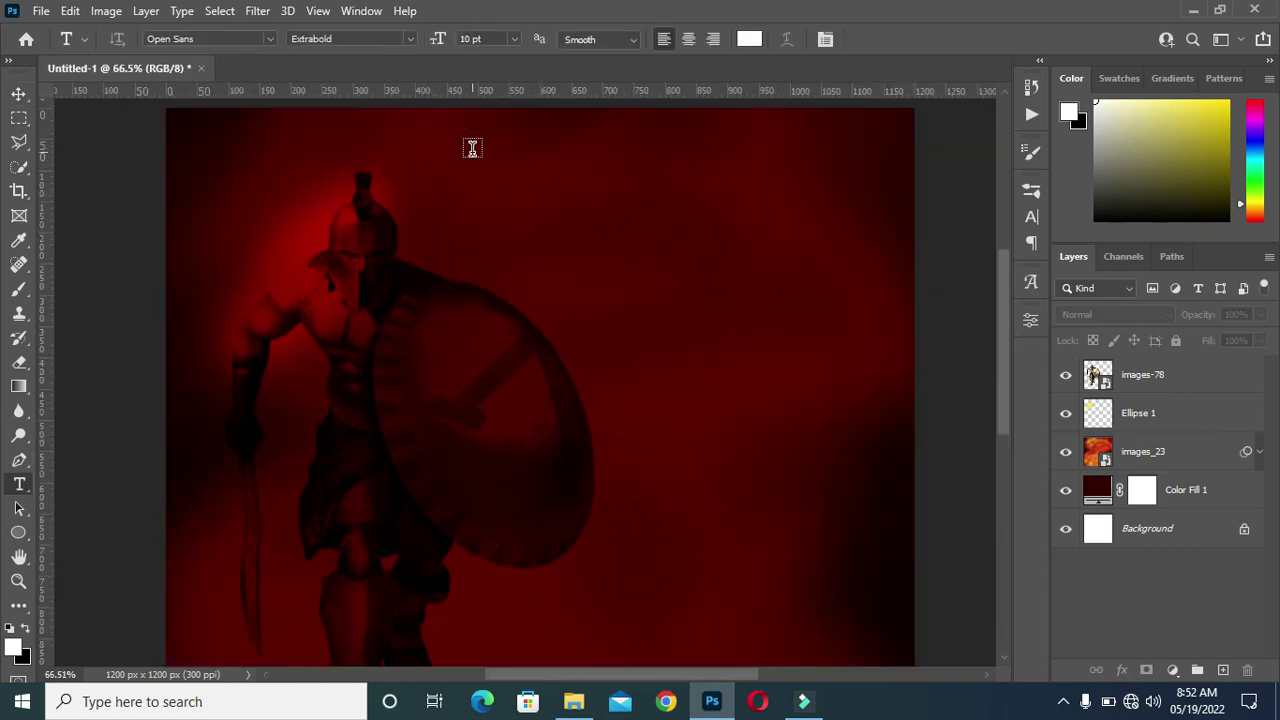
{"action": "left_click", "coordinate": [472, 148]}
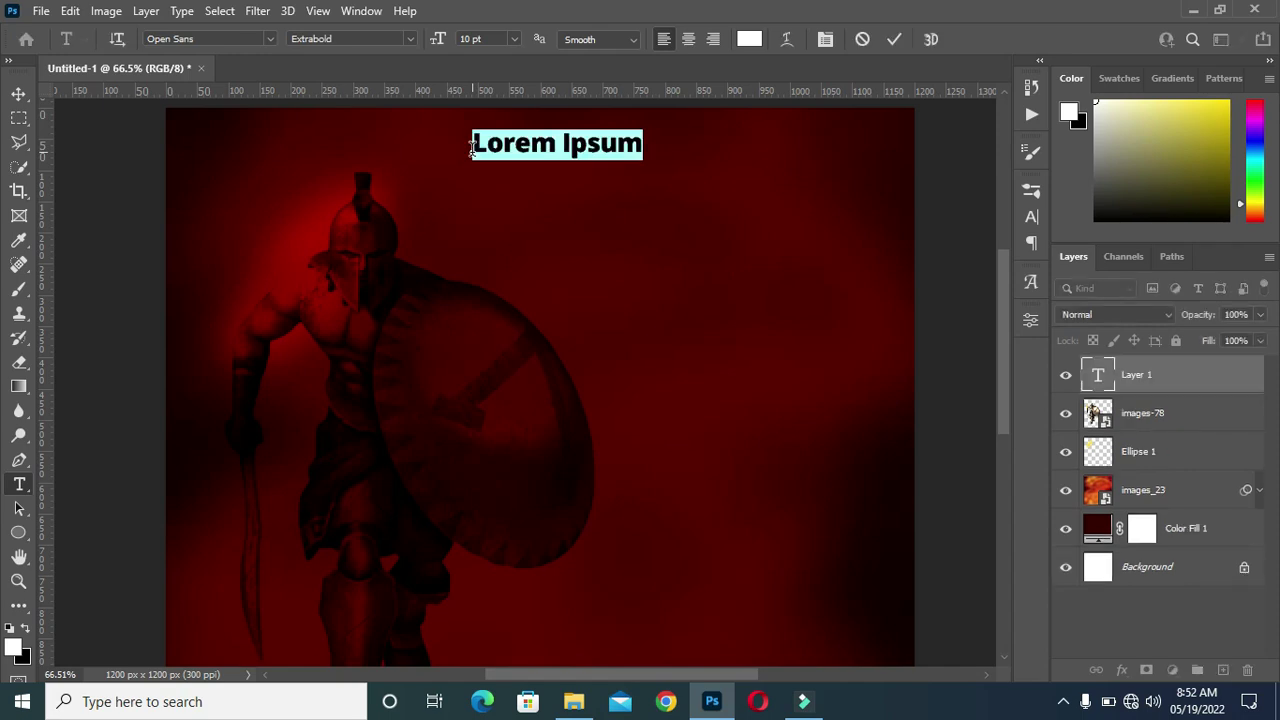
{"action": "left_click", "coordinate": [472, 148]}
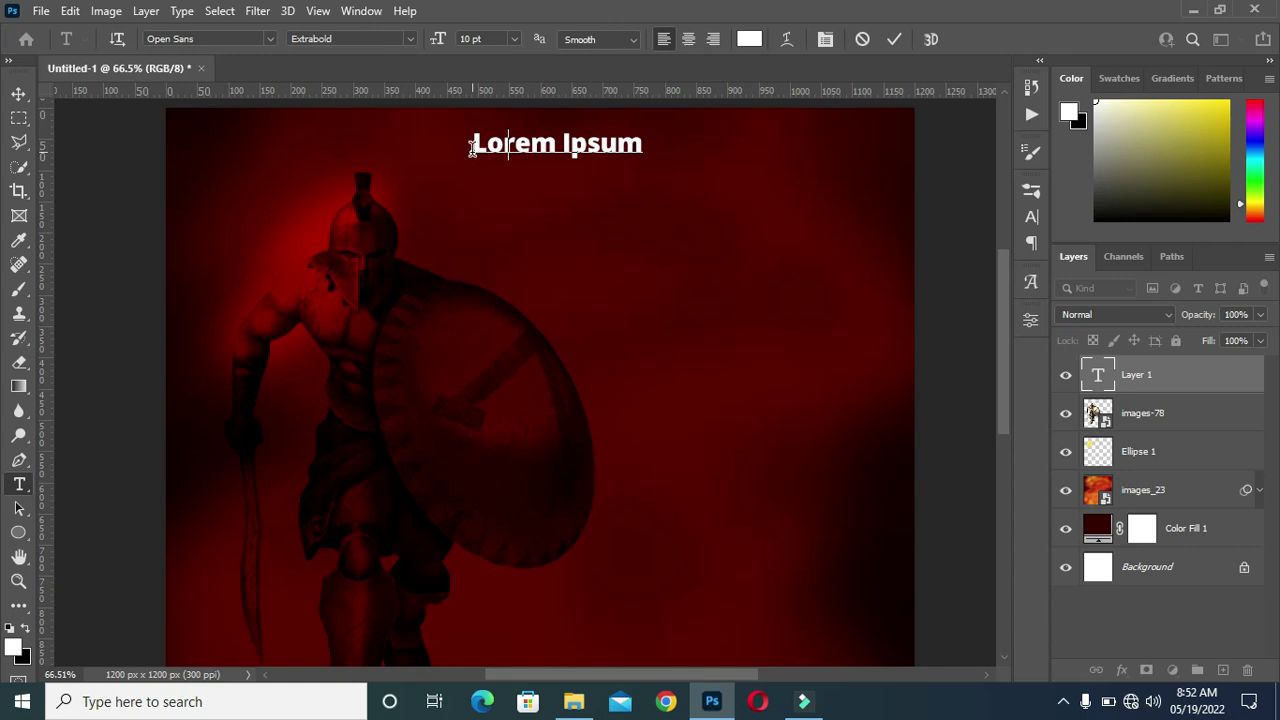
{"action": "key", "text": "ctrl+a"}
{"action": "type", "text": "CHRIST"}
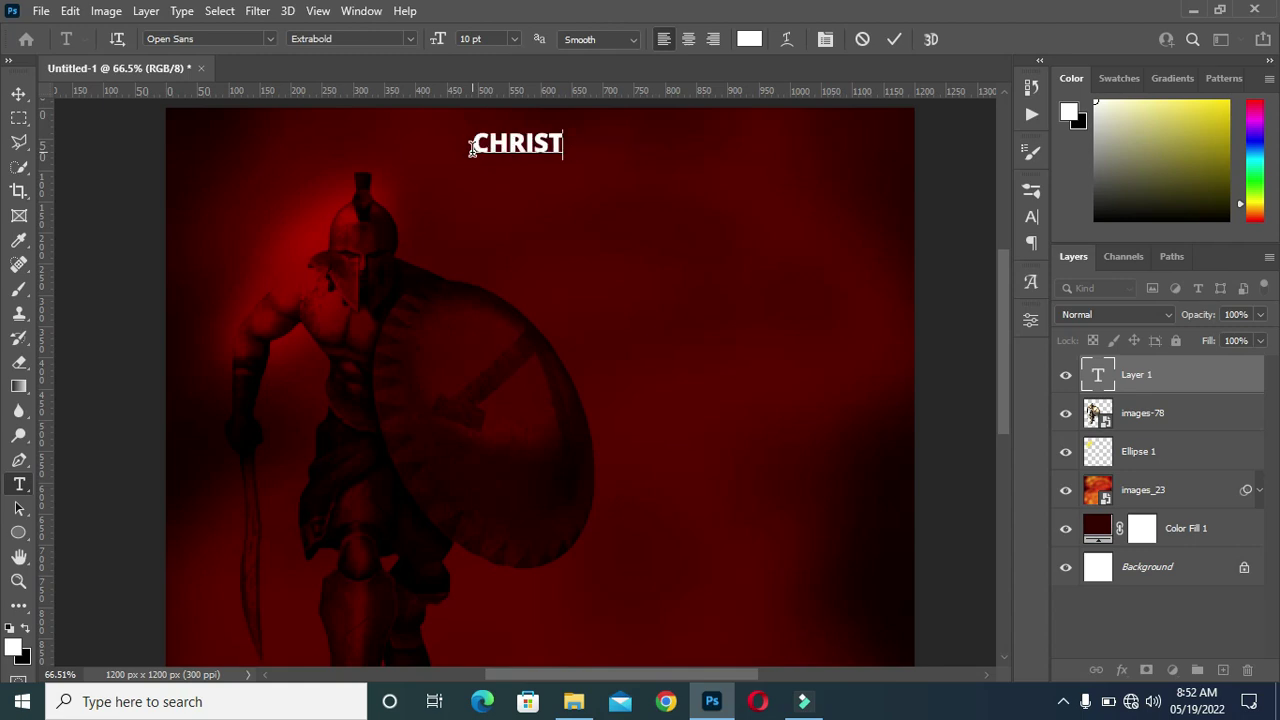
{"action": "type", "text": " COMPASSION MINISTRY"}
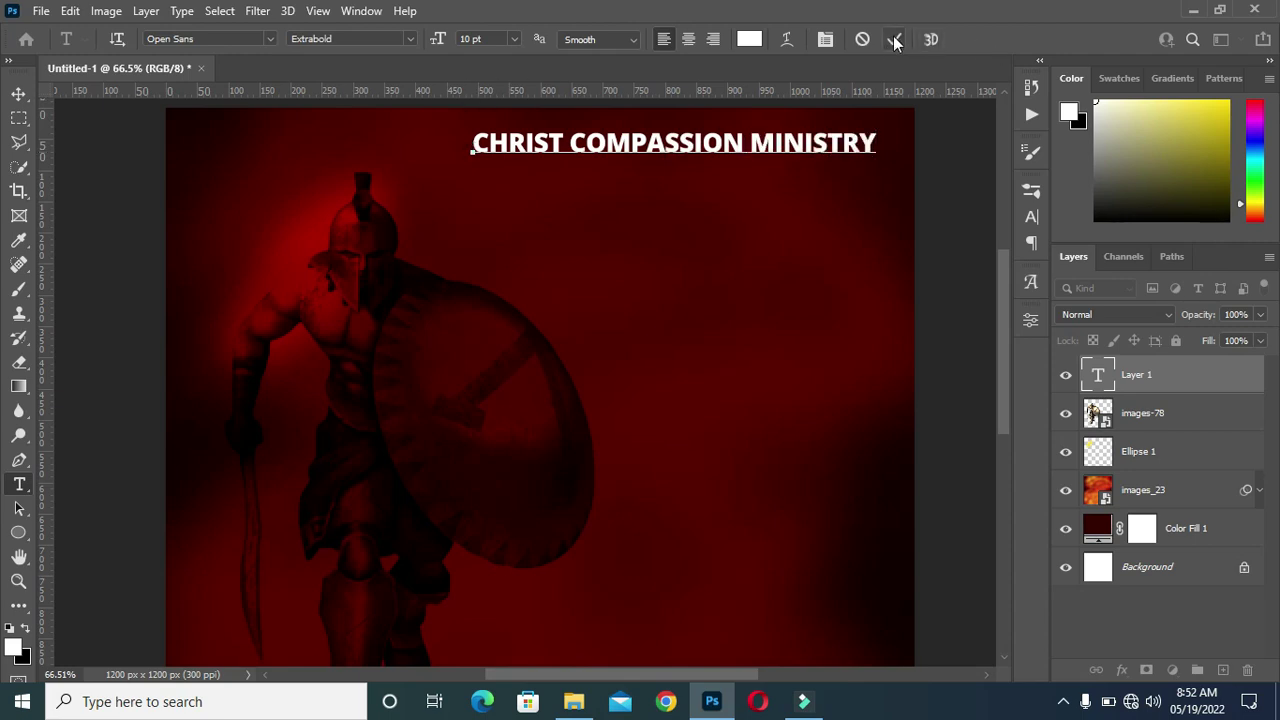
{"action": "left_click", "coordinate": [895, 40]}
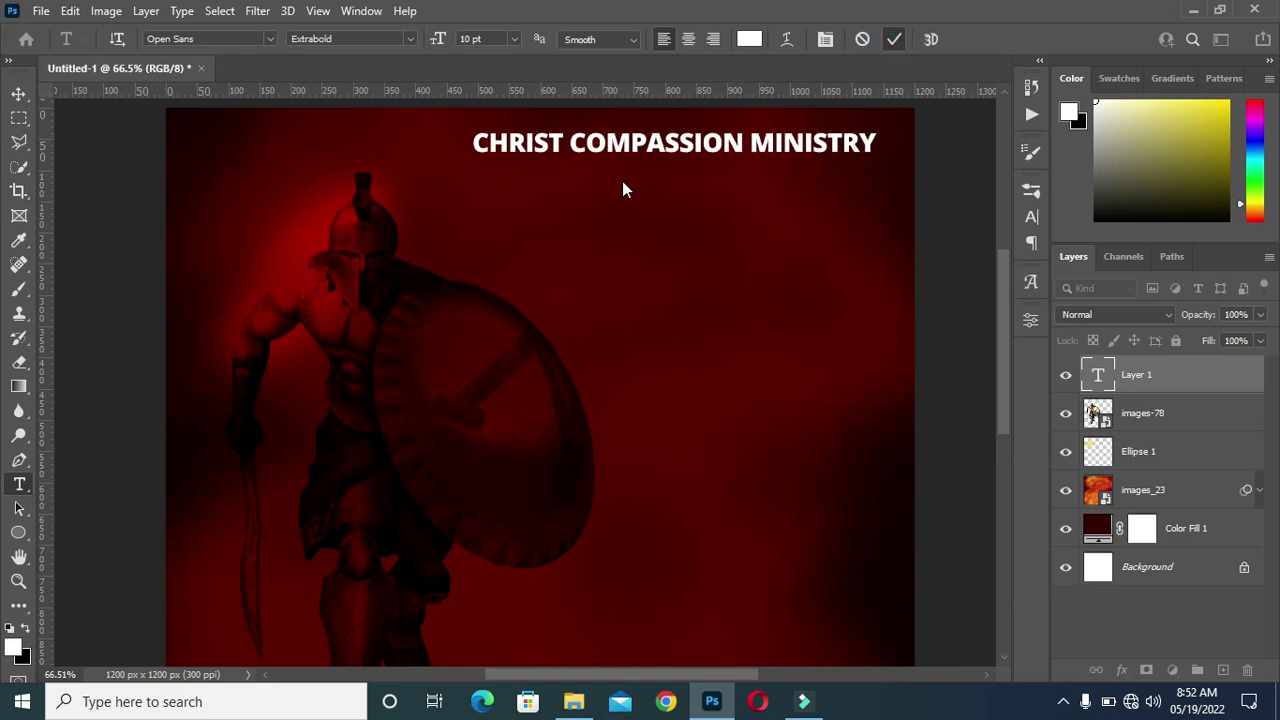
Scale the ministry name text down to 64.50%, shift it slightly and deselect it.
{"action": "left_click", "coordinate": [19, 94]}
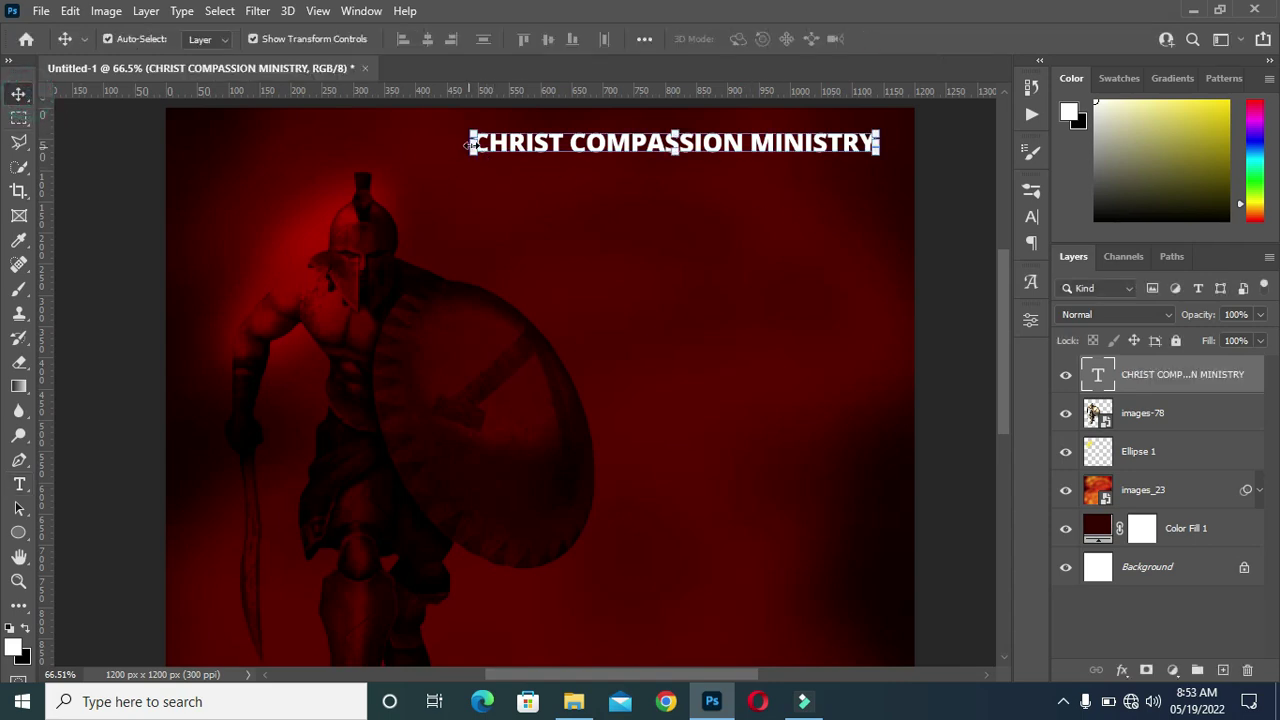
{"action": "left_click_drag", "start_coordinate": [472, 144], "coordinate": [614, 144]}
{"action": "left_click_drag", "start_coordinate": [714, 147], "coordinate": [669, 150]}
{"action": "left_click", "coordinate": [927, 39]}
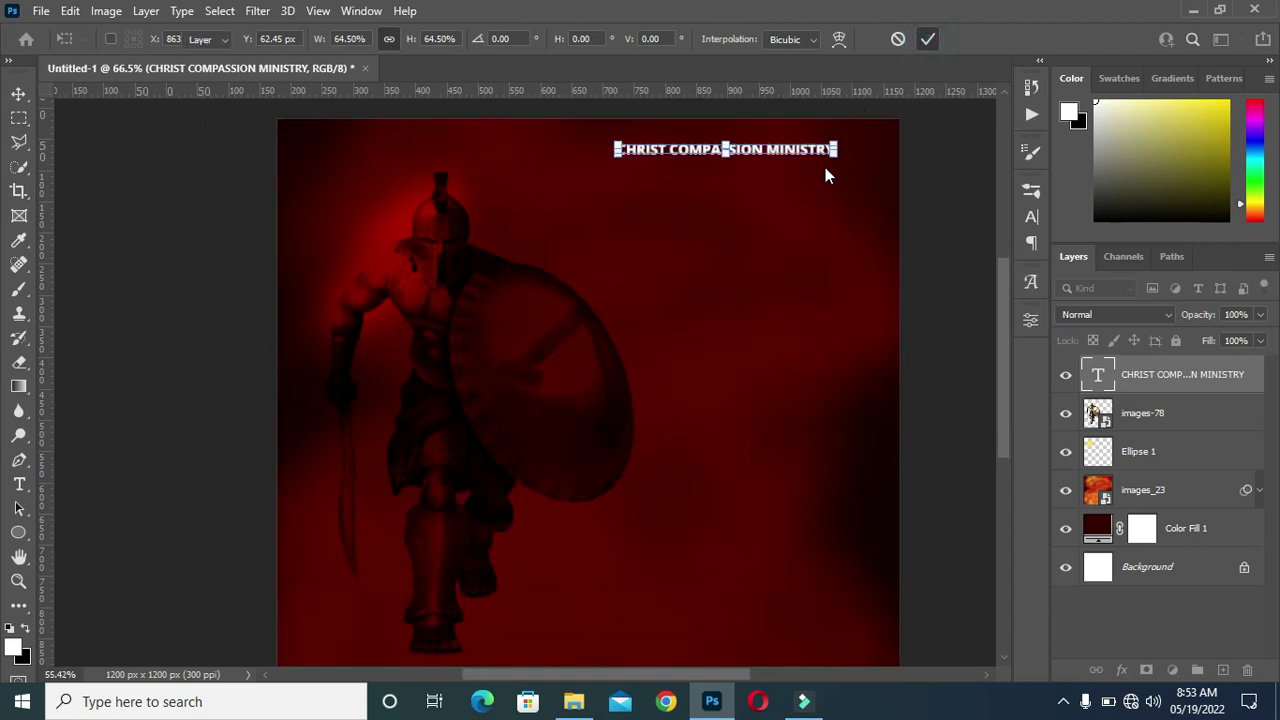
{"action": "scroll", "coordinate": [828, 174], "scroll_direction": "down", "scroll_amount": 5}
{"action": "left_click", "coordinate": [857, 223]}
Enlarge the ministry name text to 136.56%, extending it toward the helmet, and deselect it.
{"action": "scroll", "coordinate": [605, 230], "scroll_direction": "up", "scroll_amount": 5}
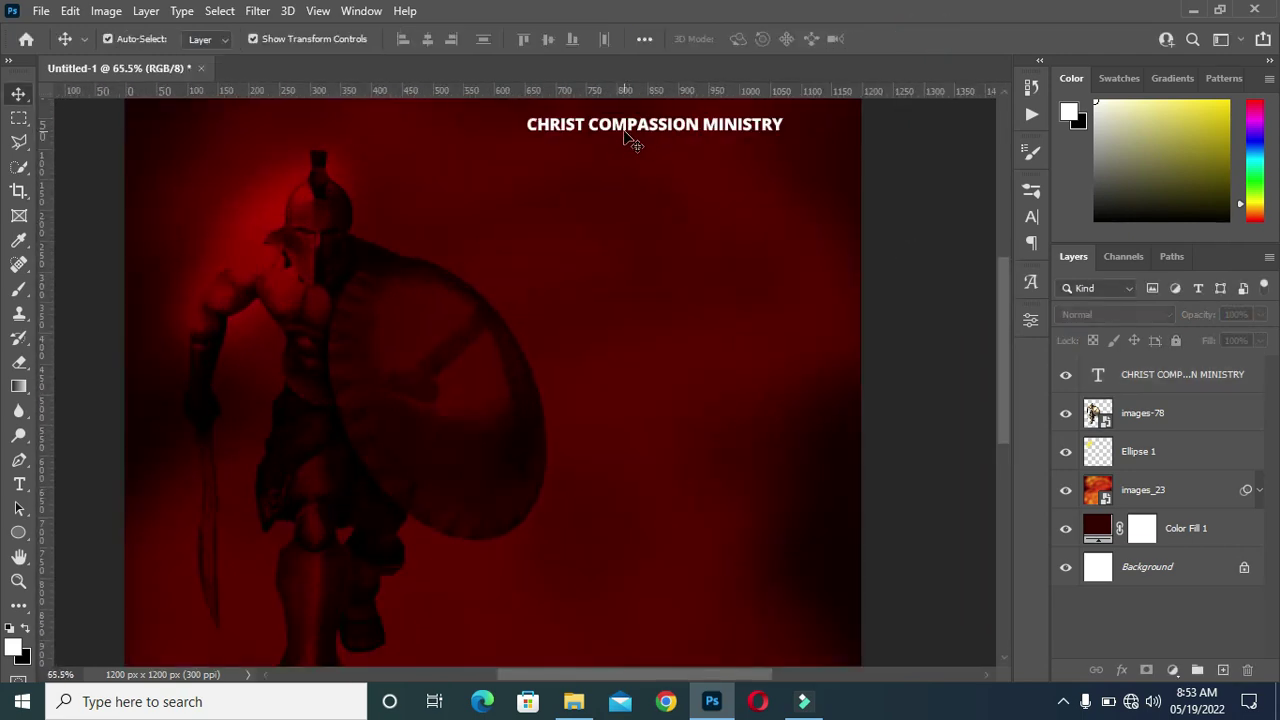
{"action": "left_click", "coordinate": [629, 133]}
{"action": "left_click", "coordinate": [590, 130]}
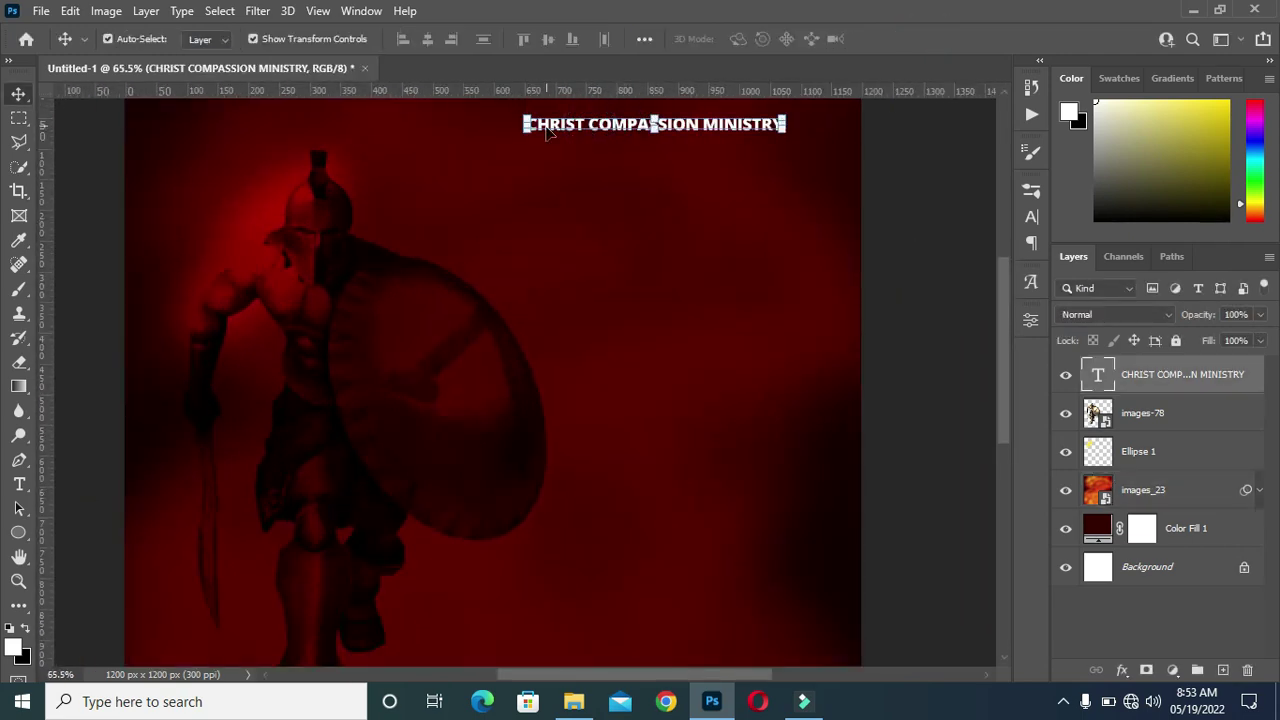
{"action": "left_click_drag", "start_coordinate": [524, 125], "coordinate": [412, 129]}
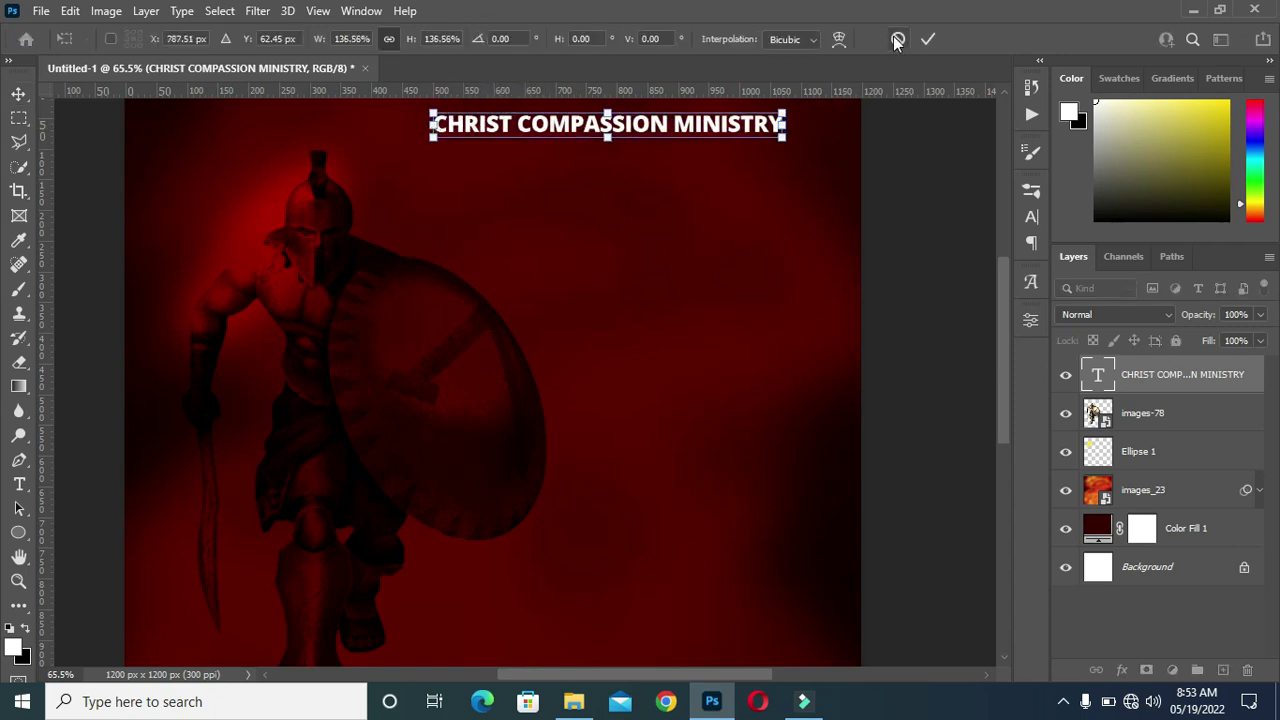
{"action": "left_click", "coordinate": [955, 140]}
Duplicate the CHRIST COMPASSION MINISTRY text and place the copy just below the original.
{"action": "scroll", "coordinate": [720, 160], "scroll_direction": "down", "scroll_amount": 3}
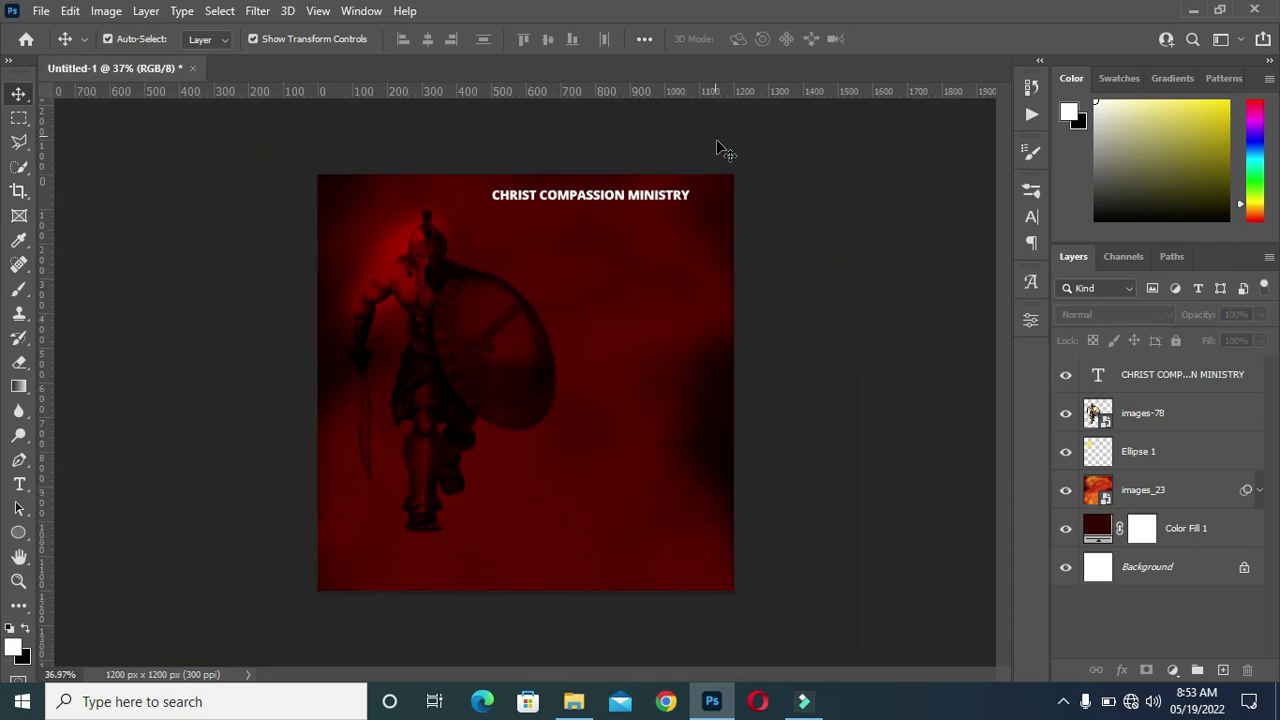
{"action": "scroll", "coordinate": [535, 228], "scroll_direction": "up", "scroll_amount": 2}
{"action": "left_click", "coordinate": [621, 142]}
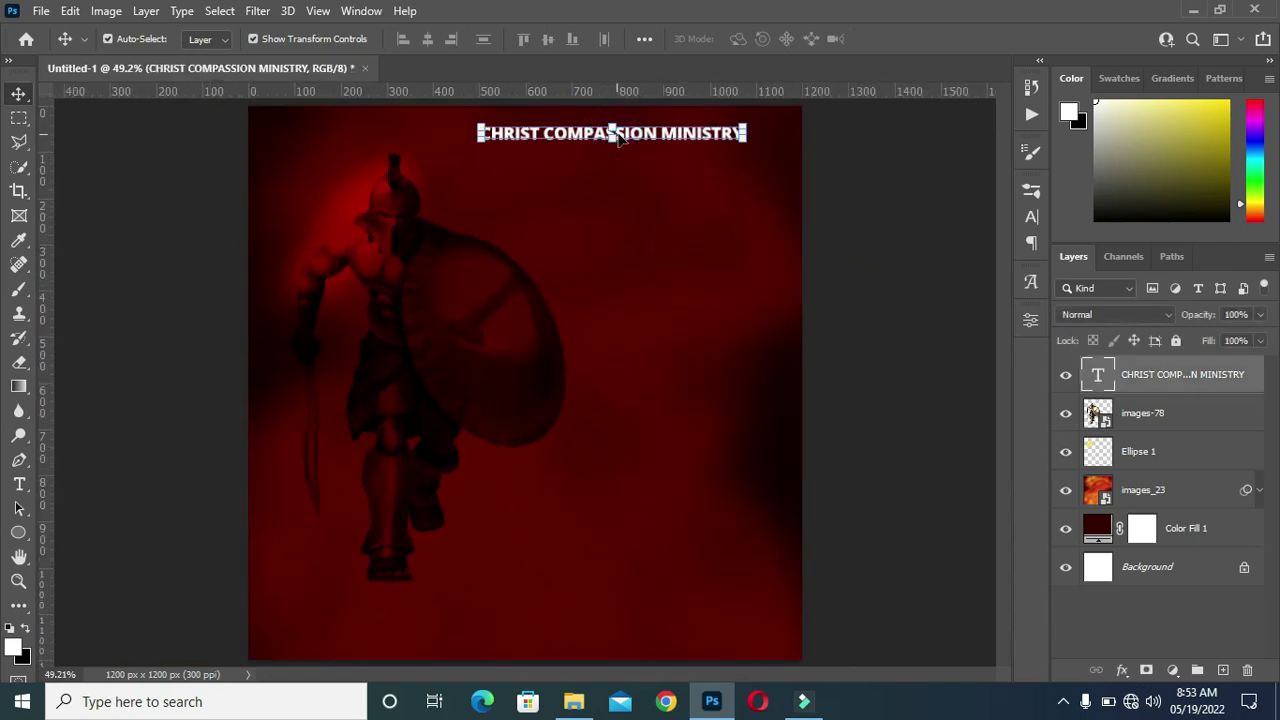
{"action": "left_click_drag", "start_coordinate": [640, 145], "coordinate": [640, 195]}
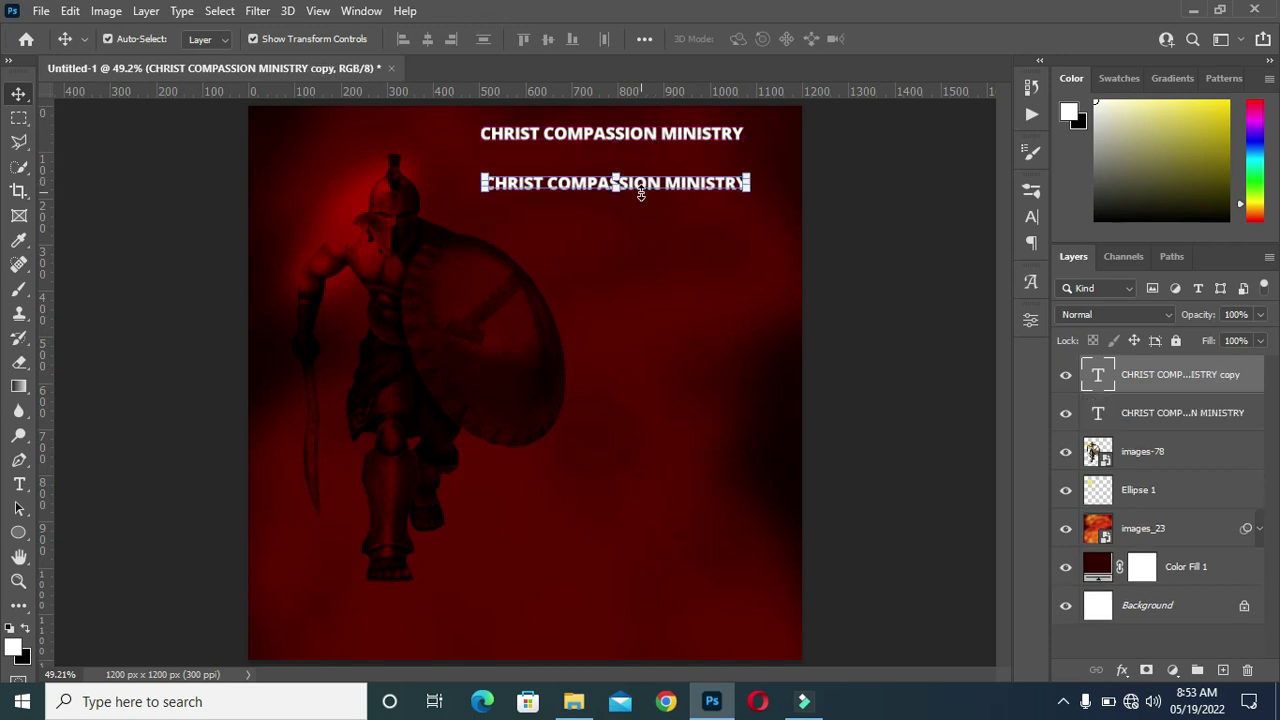
Replace the duplicated line's wording with "Present:" and switch to the Move tool.
{"action": "double_click", "coordinate": [641, 186]}
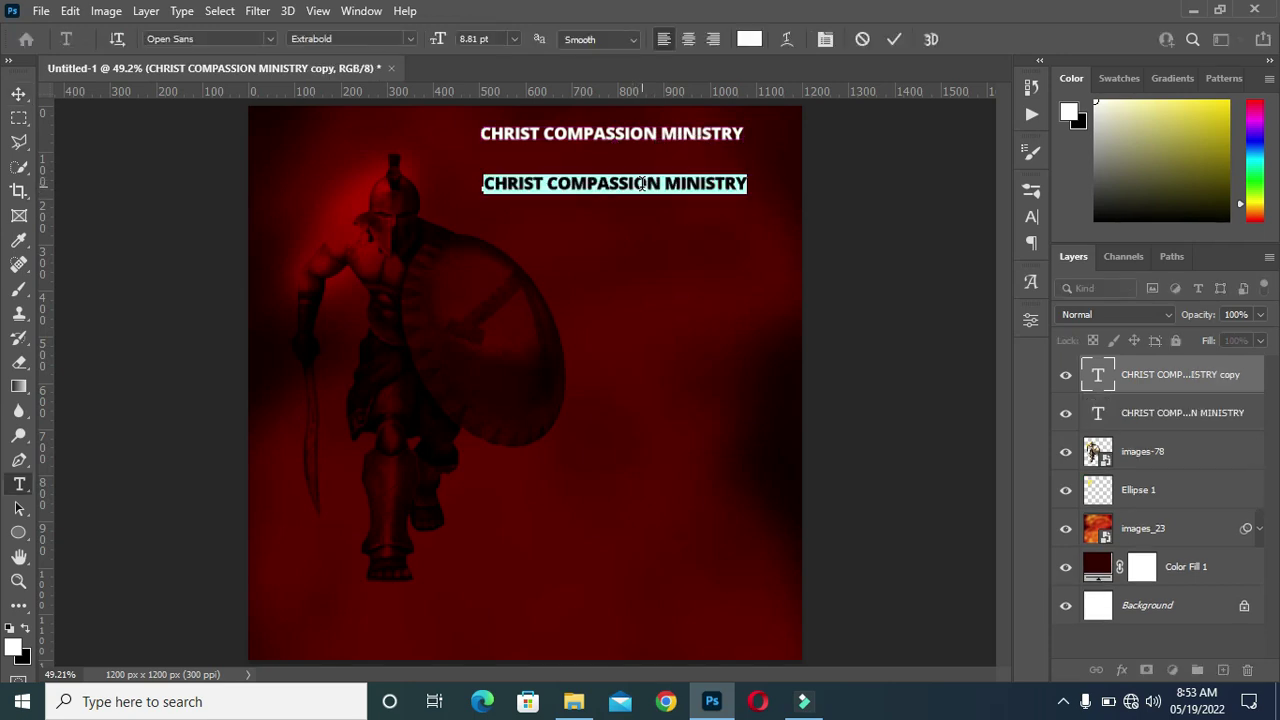
{"action": "key", "text": "Home"}
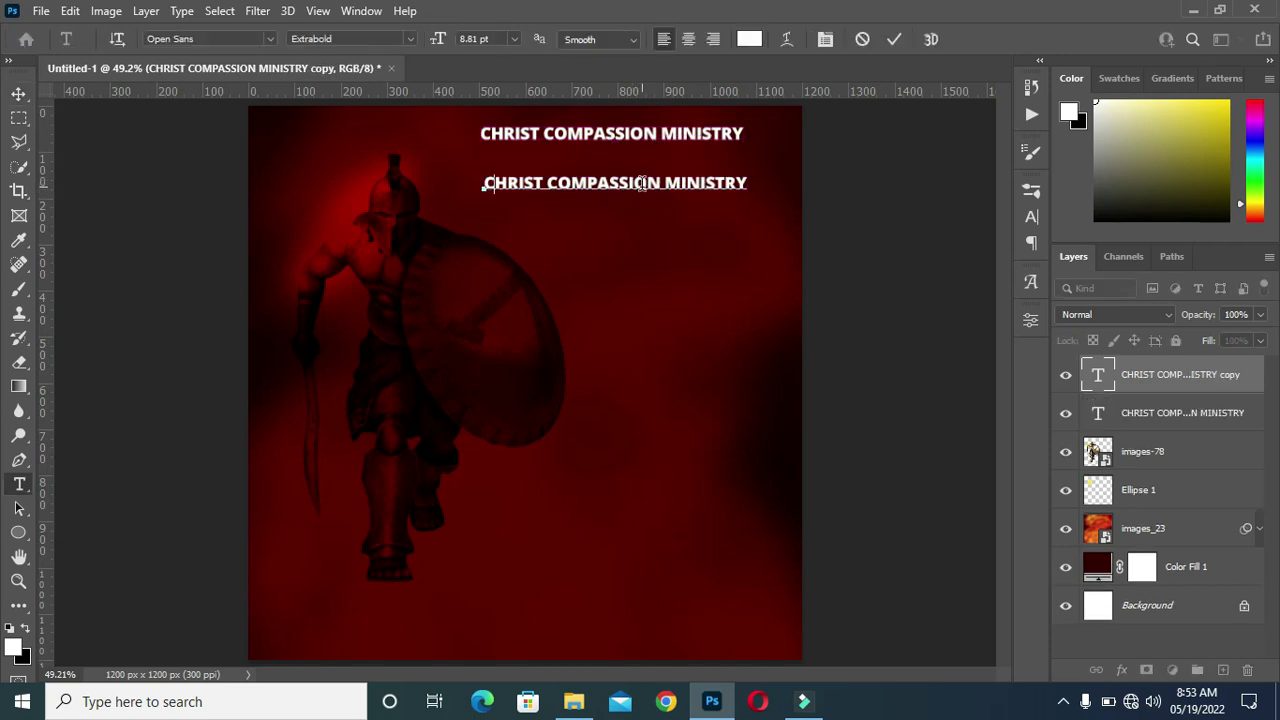
{"action": "key", "text": "ctrl+a"}
{"action": "type", "text": "Present:"}
{"action": "left_click", "coordinate": [893, 39]}
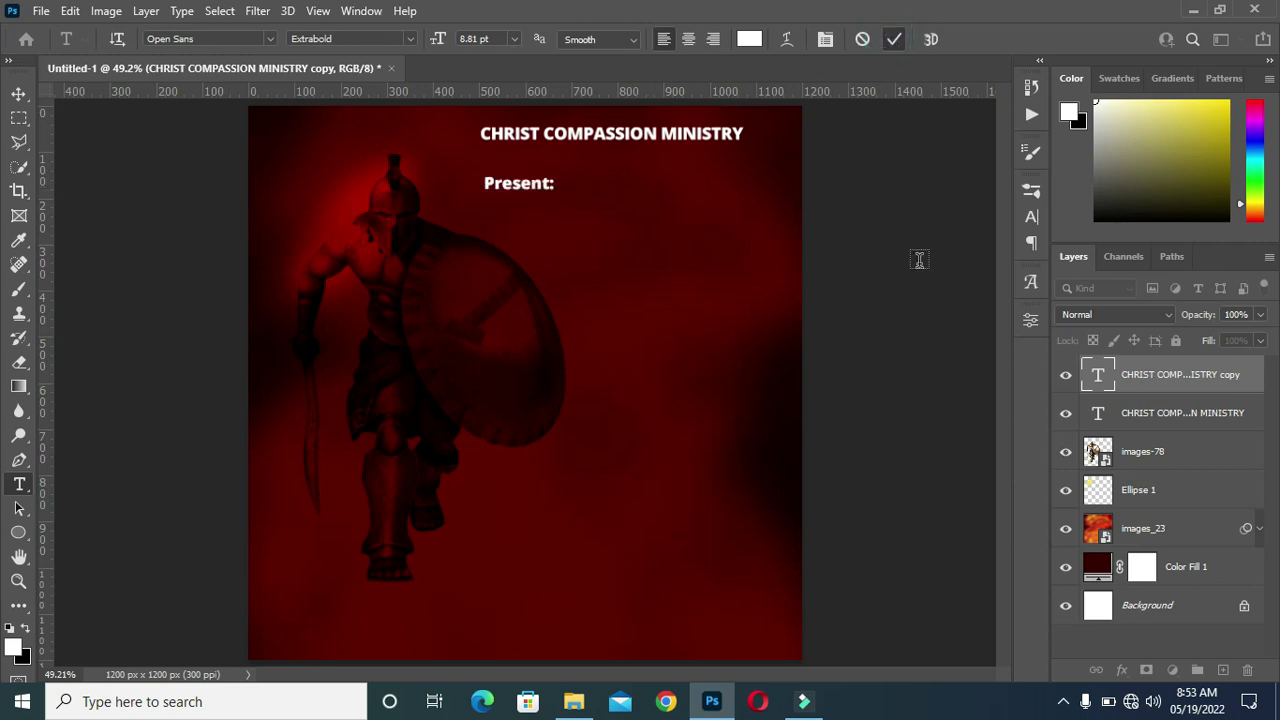
{"action": "left_click", "coordinate": [19, 93]}
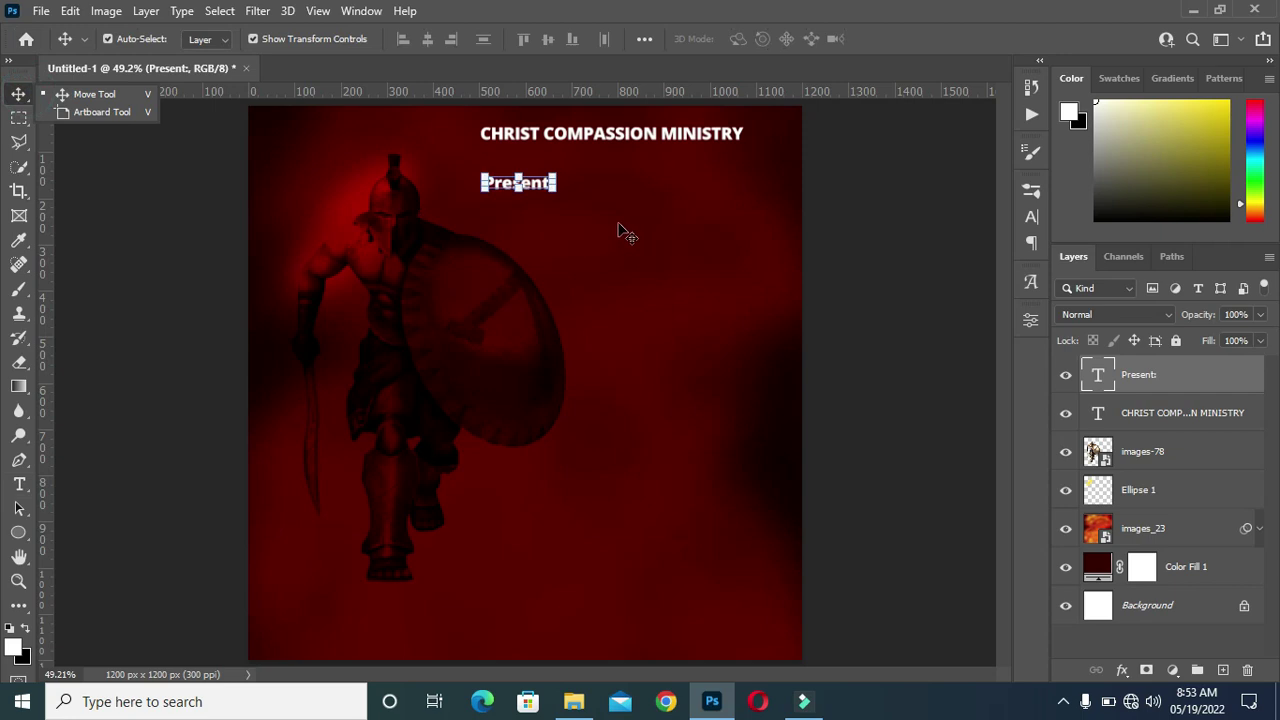
Set the "Present:" text to the Bold weight with a tracking of 460.
{"action": "scroll", "coordinate": [615, 228], "scroll_direction": "up", "scroll_amount": 2}
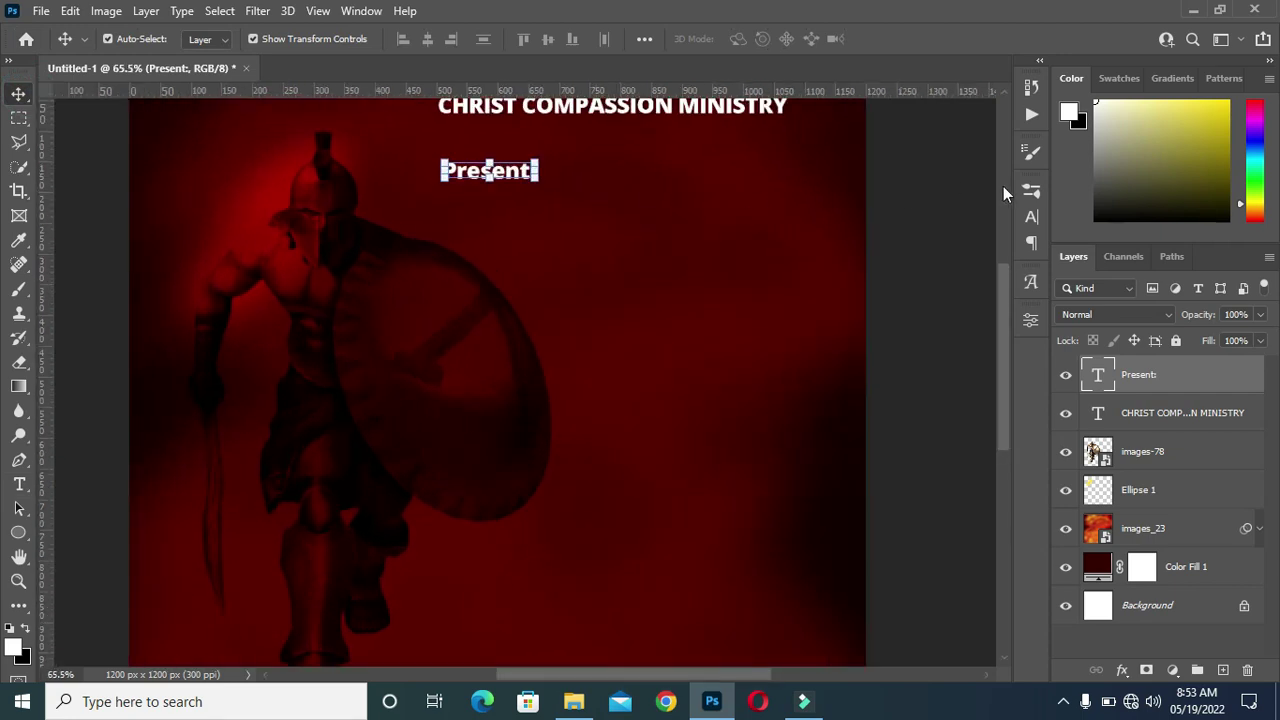
{"action": "left_click", "coordinate": [1031, 219]}
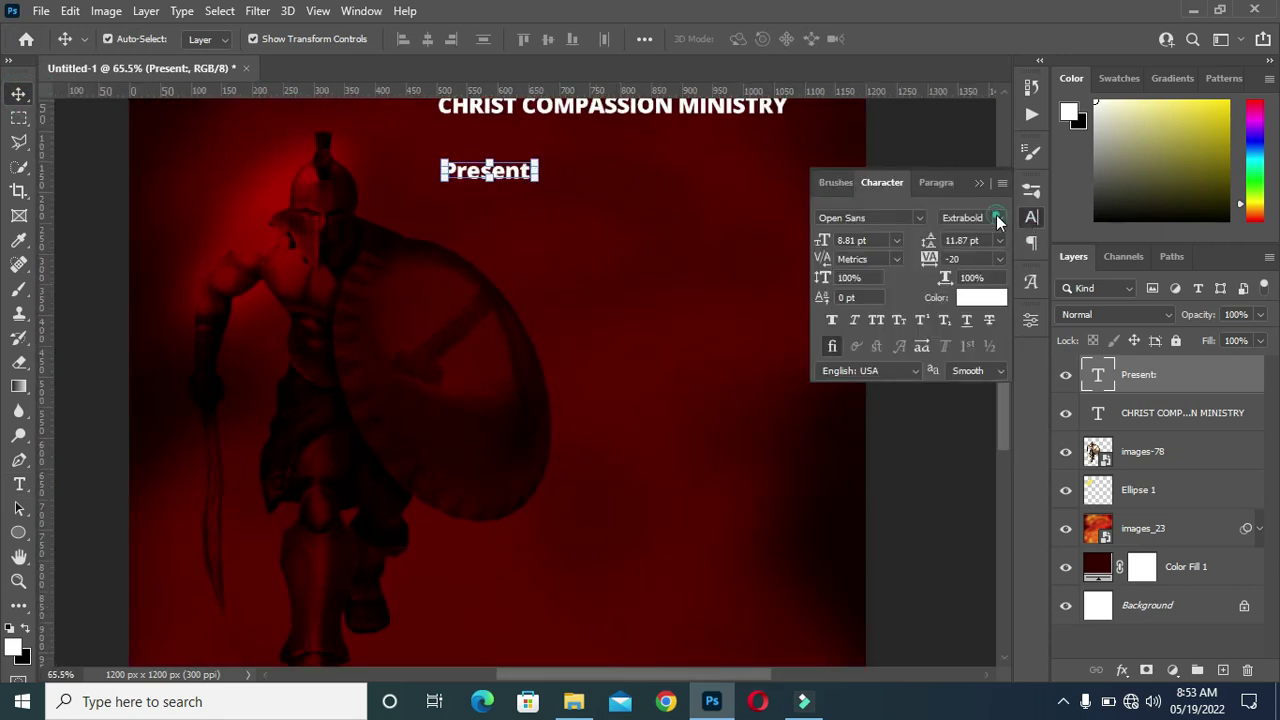
{"action": "left_click", "coordinate": [997, 218]}
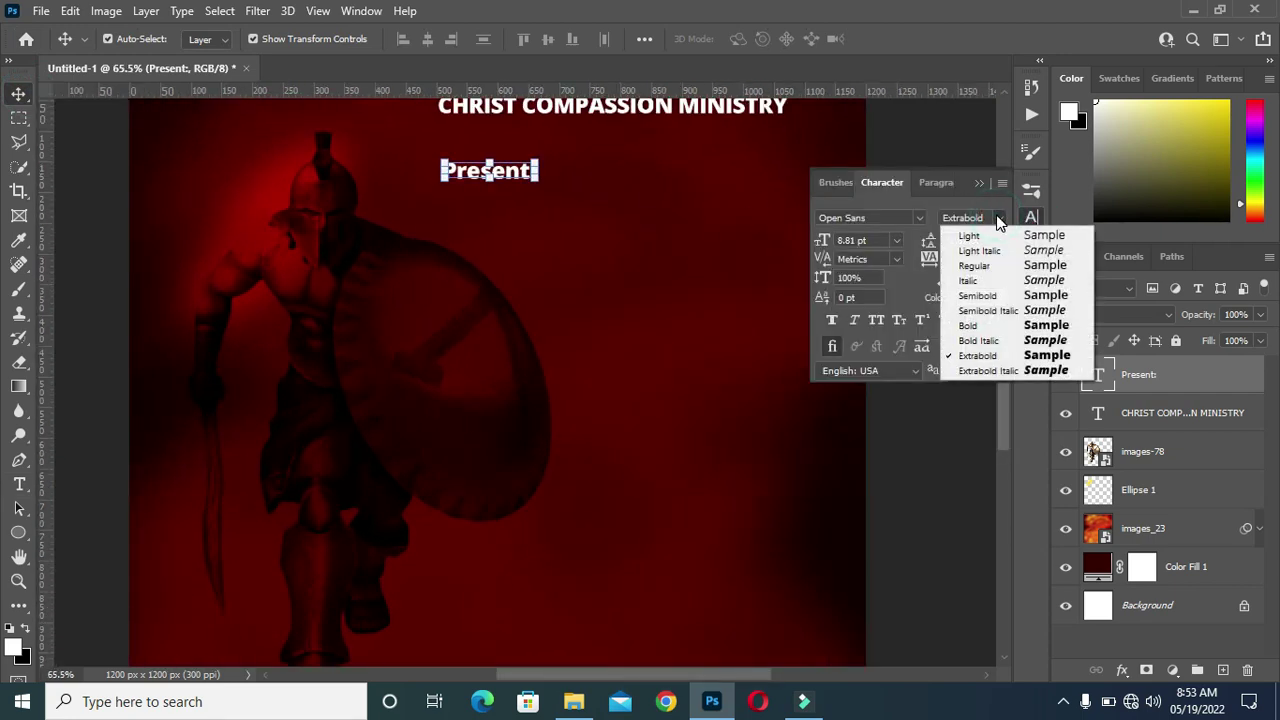
{"action": "left_click", "coordinate": [980, 326]}
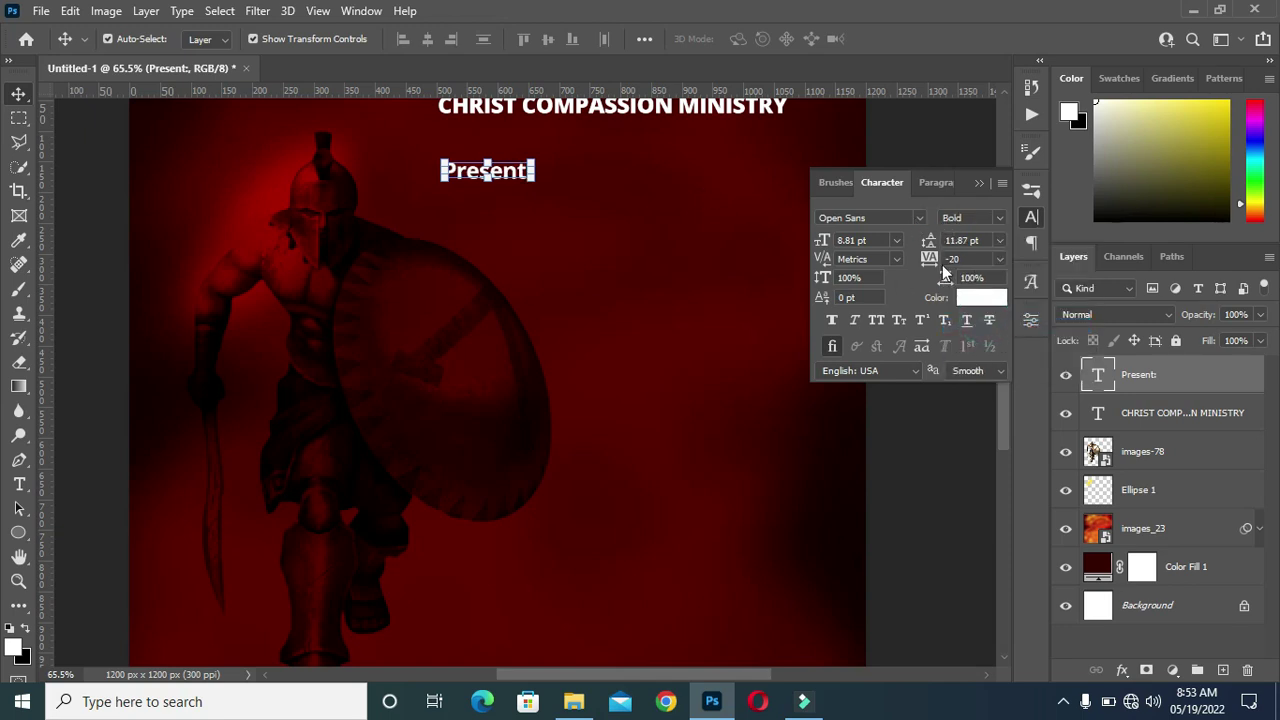
{"action": "left_click_drag", "start_coordinate": [930, 258], "coordinate": [955, 258]}
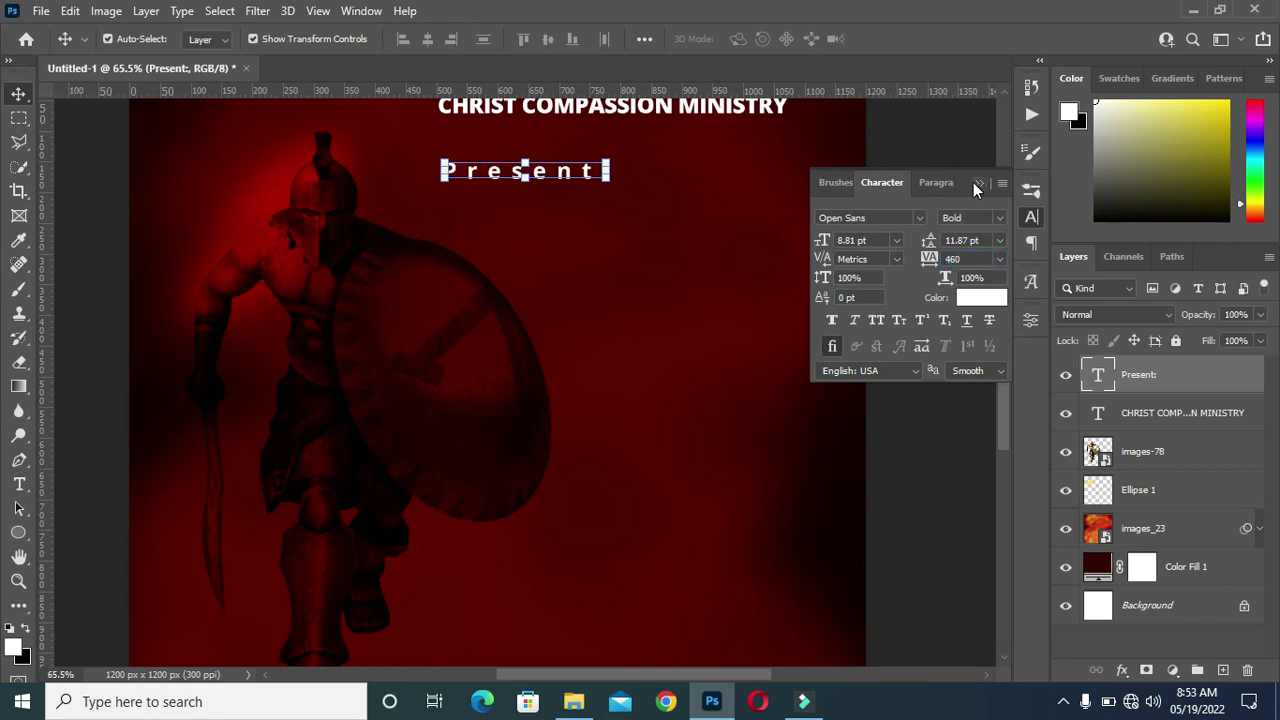
Recolour the "Present:" text yellow (ffea02) and deselect it.
{"action": "left_click", "coordinate": [982, 297]}
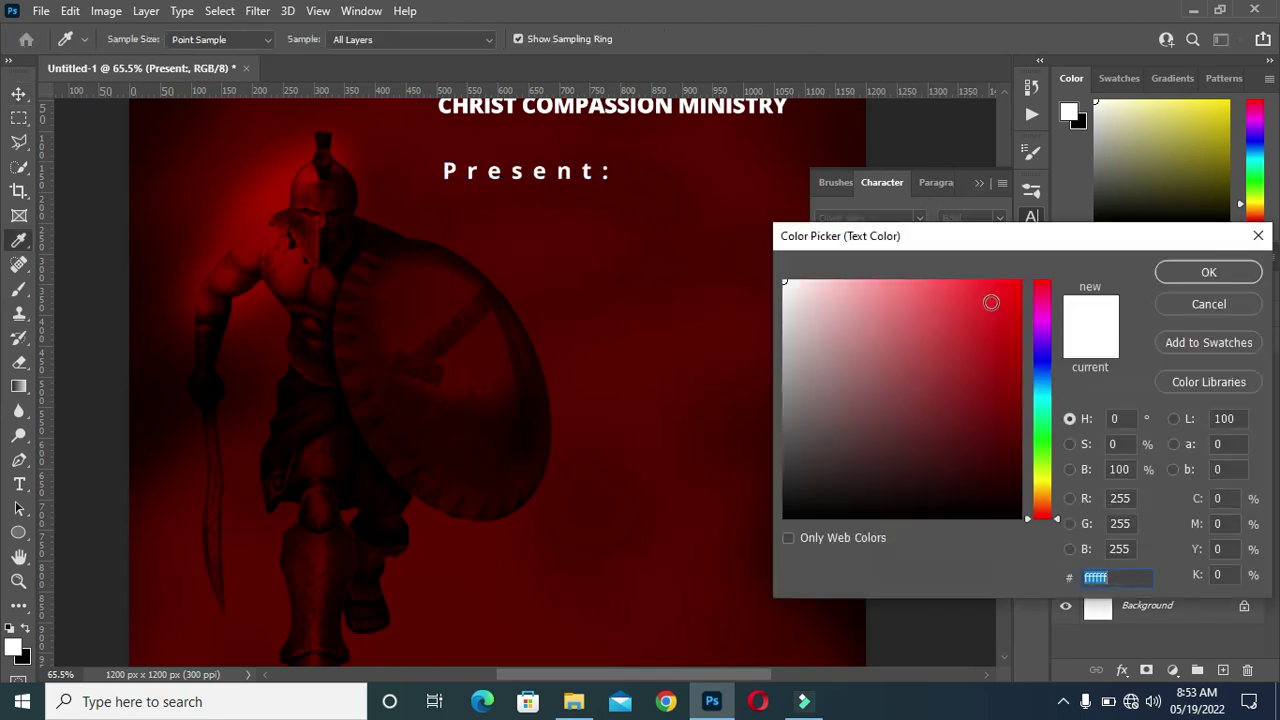
{"action": "left_click_drag", "start_coordinate": [1047, 497], "coordinate": [1040, 484]}
{"action": "left_click", "coordinate": [1040, 281]}
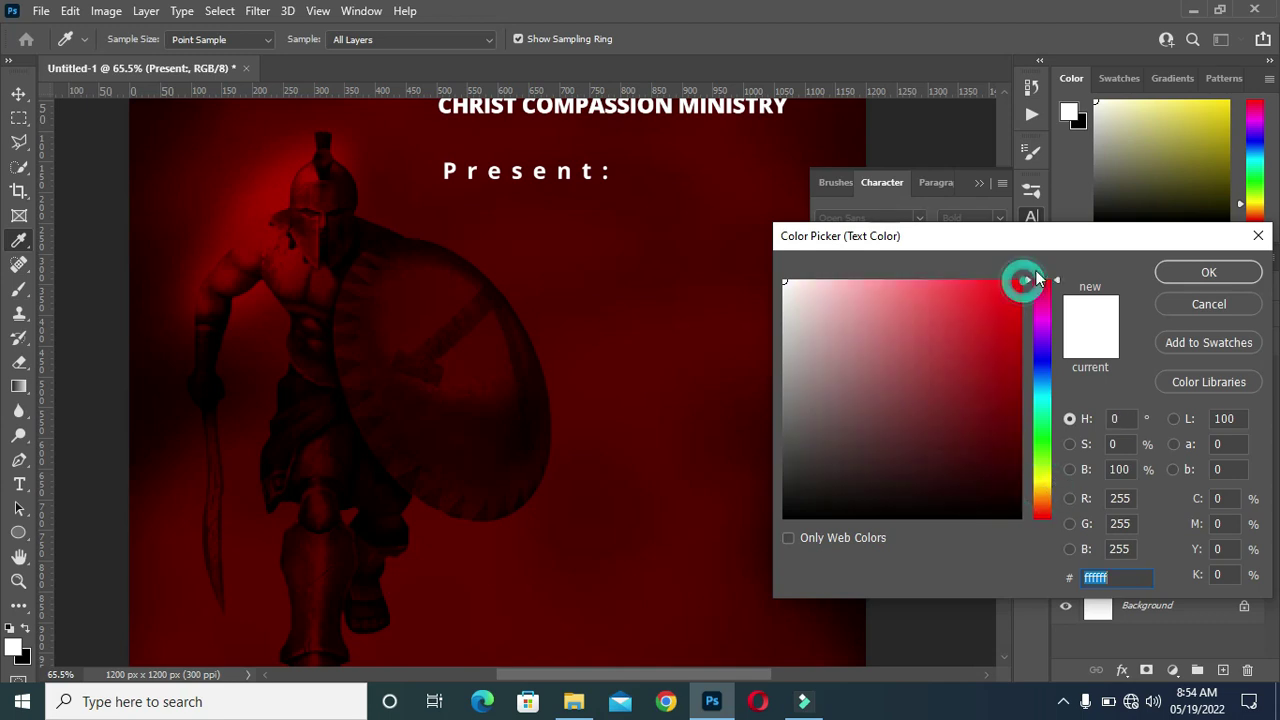
{"action": "left_click", "coordinate": [1042, 481]}
{"action": "left_click_drag", "start_coordinate": [1000, 337], "coordinate": [1018, 282]}
{"action": "left_click_drag", "start_coordinate": [1028, 477], "coordinate": [1037, 483]}
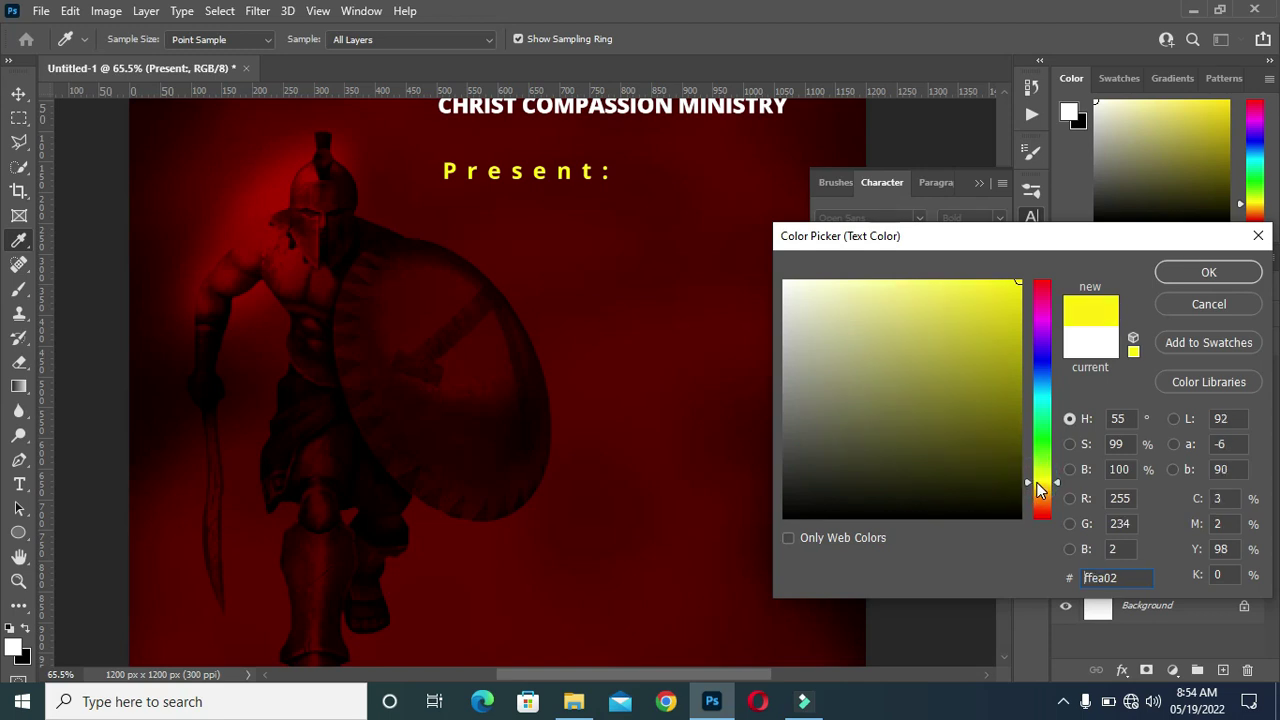
{"action": "left_click", "coordinate": [1168, 274]}
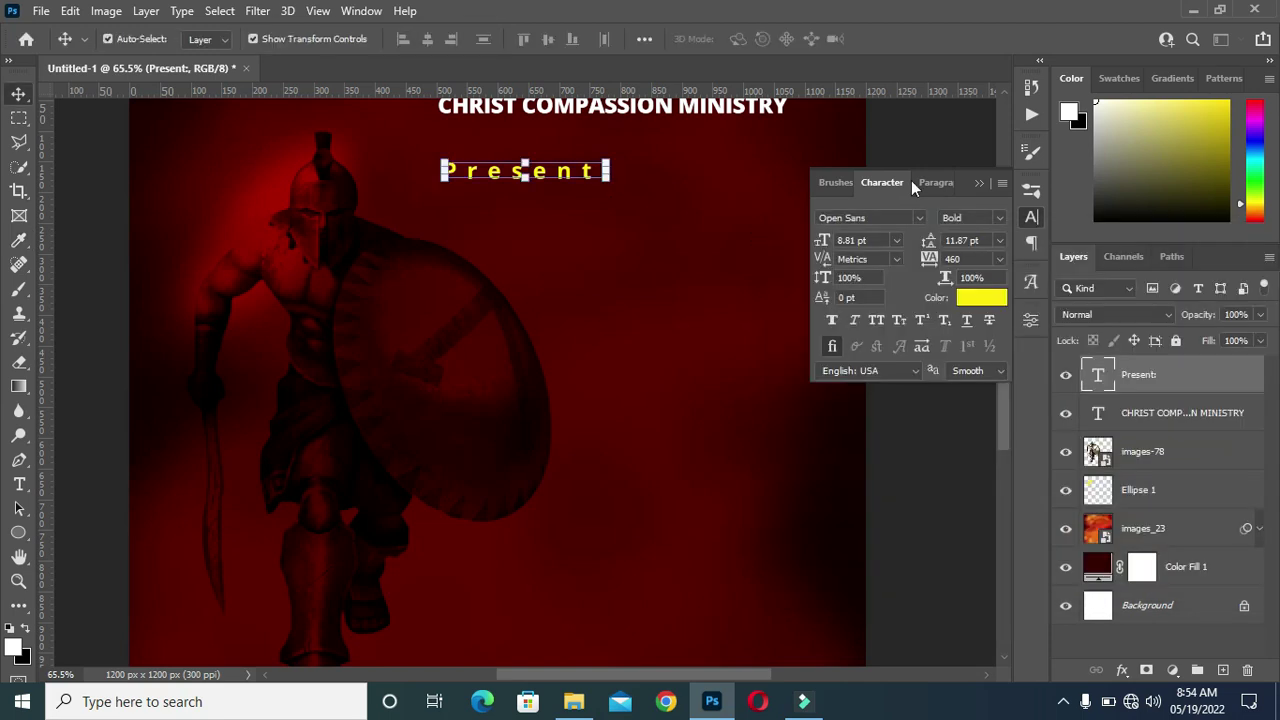
{"action": "left_click", "coordinate": [977, 184]}
{"action": "left_click", "coordinate": [19, 92]}
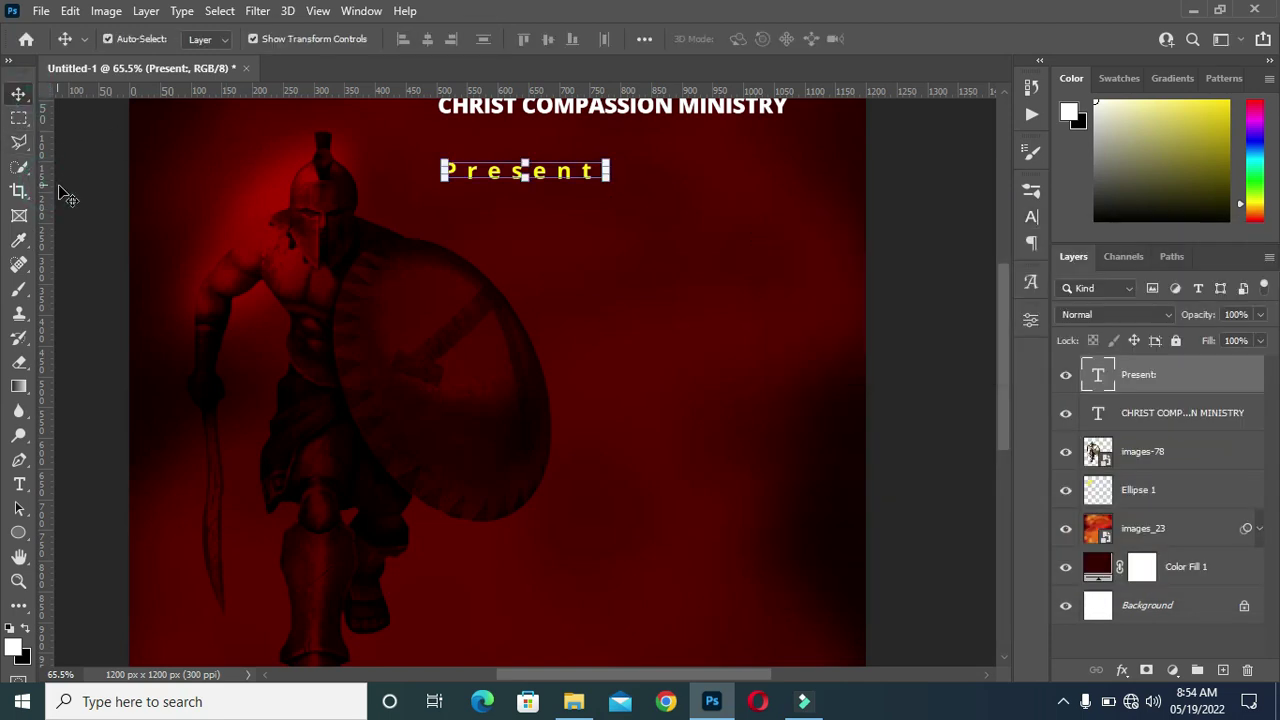
{"action": "left_click", "coordinate": [75, 178]}
Move the "Present:" text slightly lower and snap it to the canvas's vertical centre line.
{"action": "scroll", "coordinate": [731, 180], "scroll_direction": "down", "scroll_amount": 5}
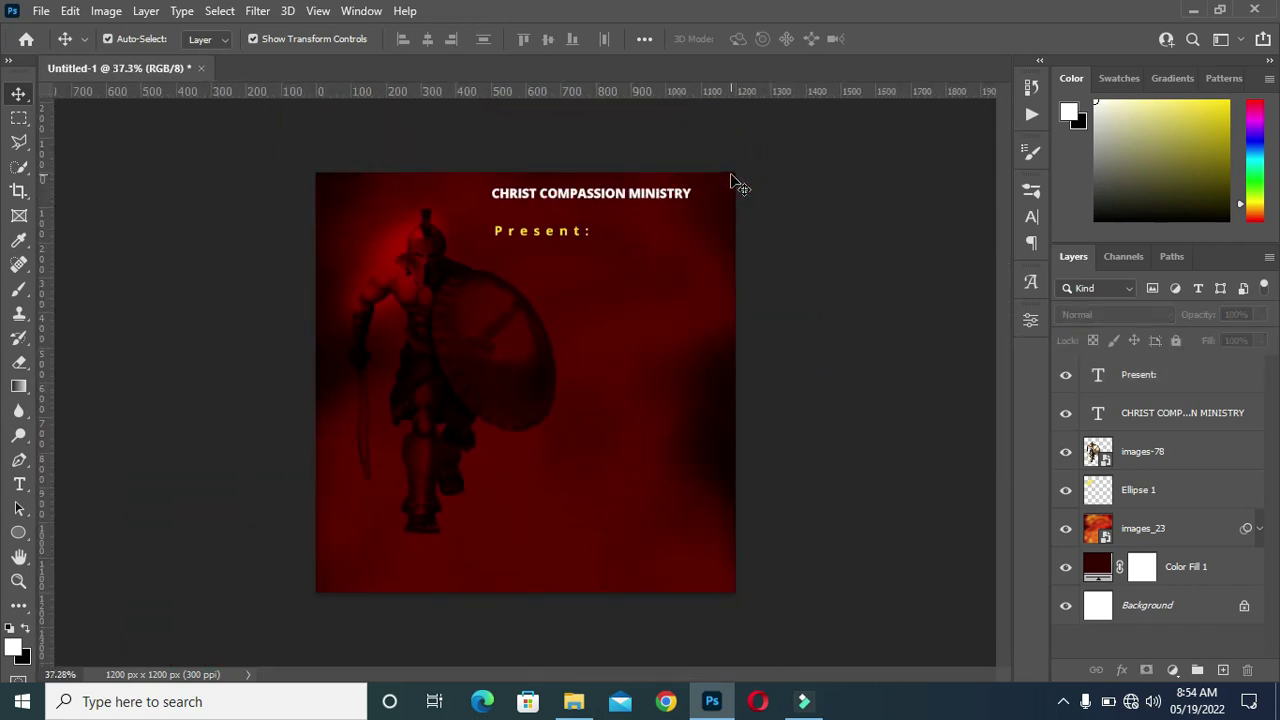
{"action": "scroll", "coordinate": [571, 234], "scroll_direction": "up", "scroll_amount": 3}
{"action": "left_click_drag", "start_coordinate": [557, 186], "coordinate": [627, 190]}
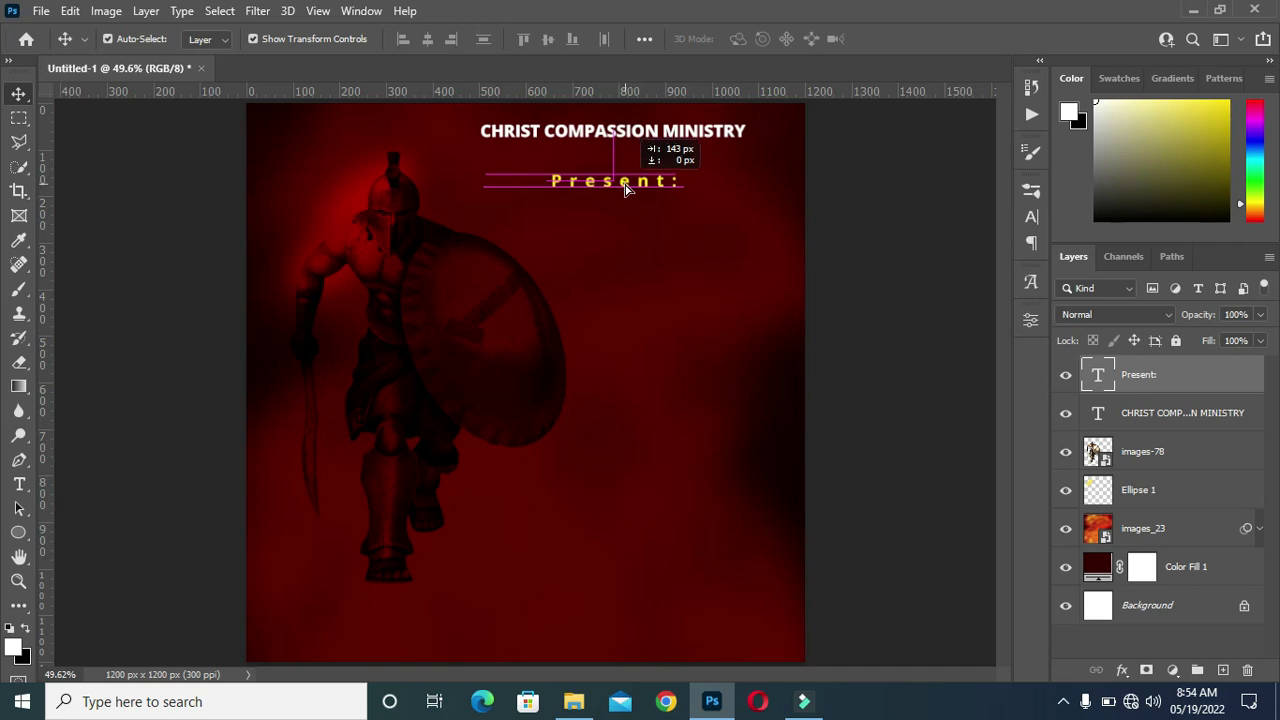
{"action": "left_click_drag", "start_coordinate": [627, 190], "coordinate": [530, 195]}
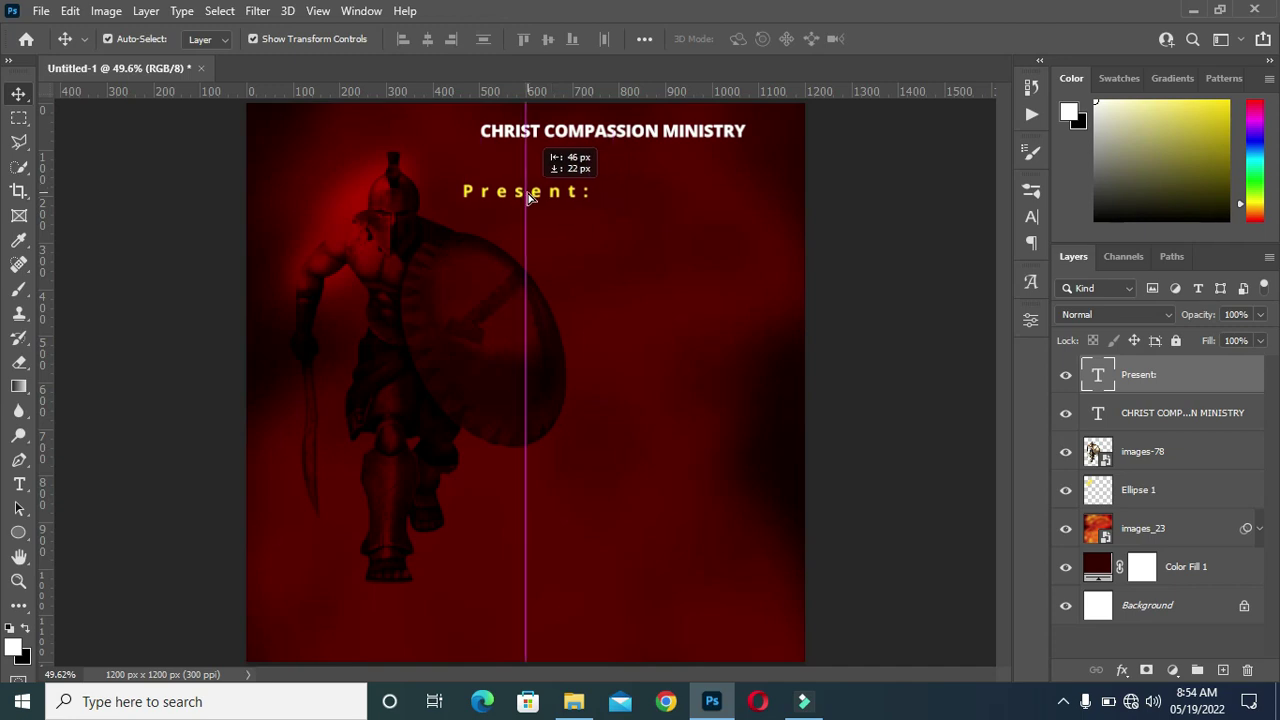
{"action": "left_click", "coordinate": [870, 218]}
{"action": "key", "text": "ctrl+minus"}
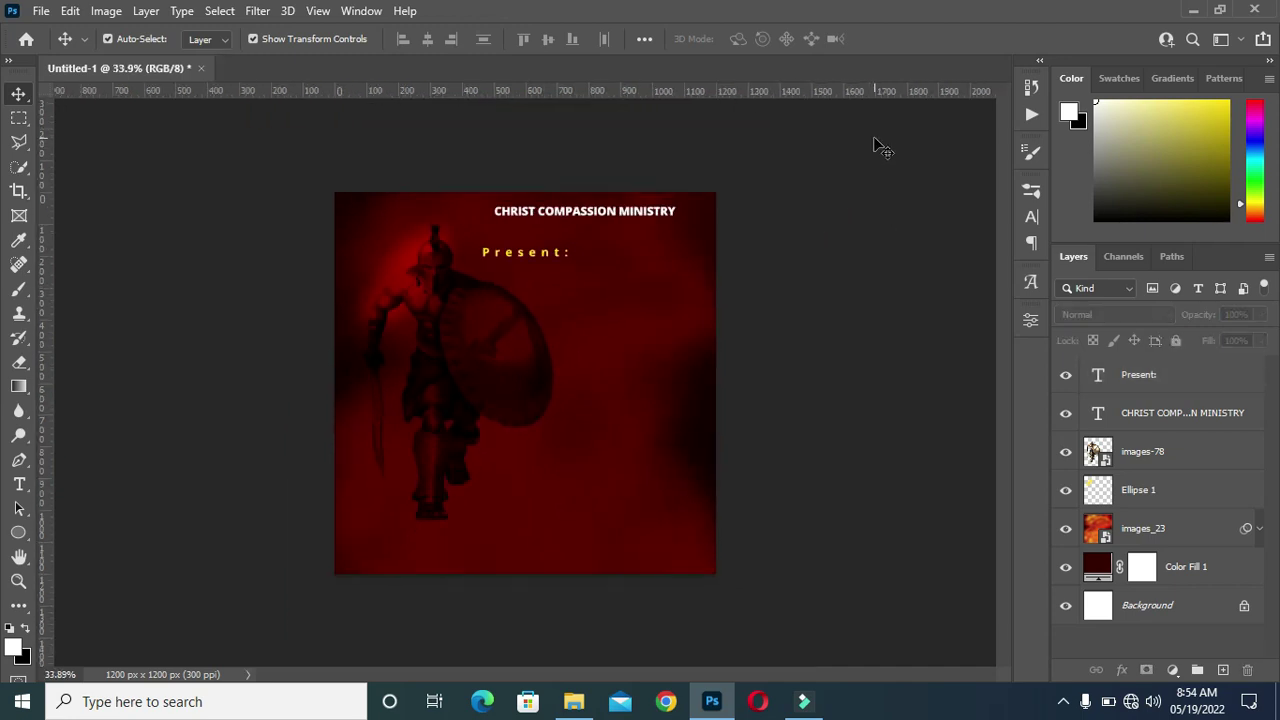
Centre the CHRIST COMPASSION MINISTRY text horizontally on the canvas and clear the selection.
{"action": "scroll", "coordinate": [567, 213], "scroll_direction": "up", "scroll_amount": 1}
{"action": "left_click_drag", "start_coordinate": [571, 186], "coordinate": [523, 178]}
{"action": "key", "text": "ctrl+a"}
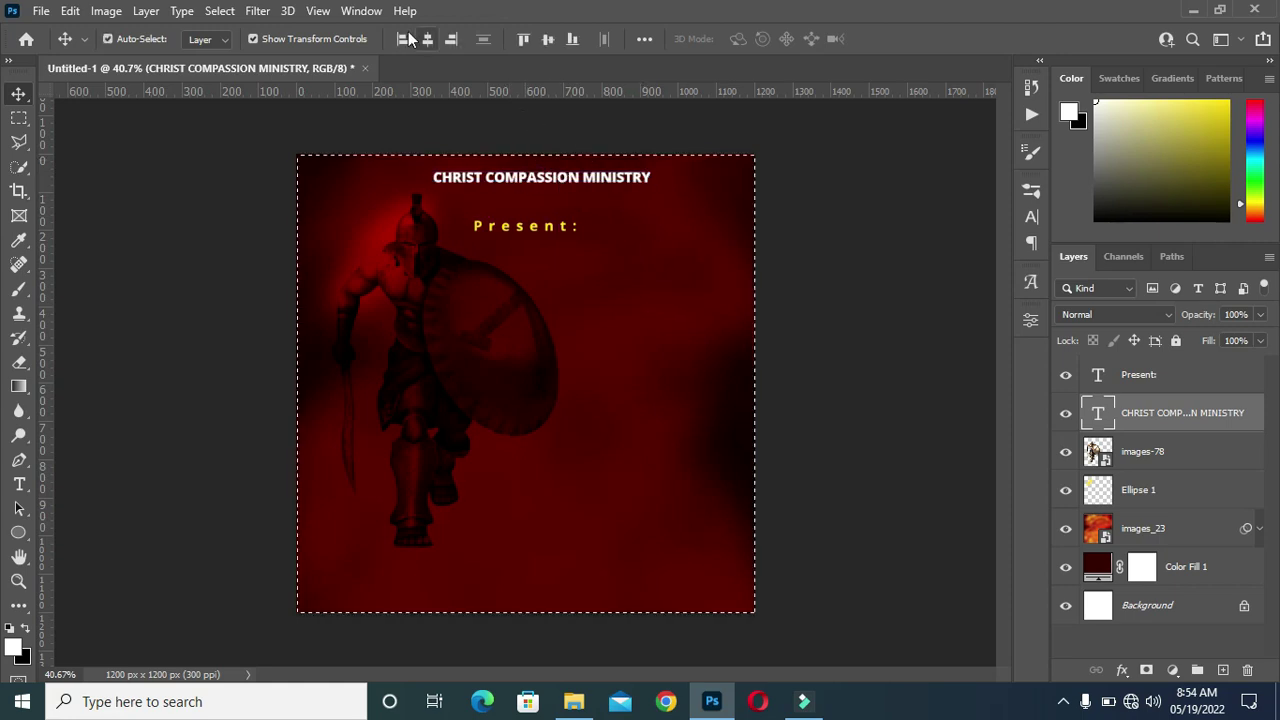
{"action": "left_click", "coordinate": [427, 38]}
{"action": "left_click", "coordinate": [571, 163]}
{"action": "key", "text": "ctrl+d"}
{"action": "left_click", "coordinate": [843, 277]}
Add a new text line reading "YOUTH" over the warrior's shield, below "Present:".
{"action": "scroll", "coordinate": [514, 166], "scroll_direction": "up", "scroll_amount": 3}
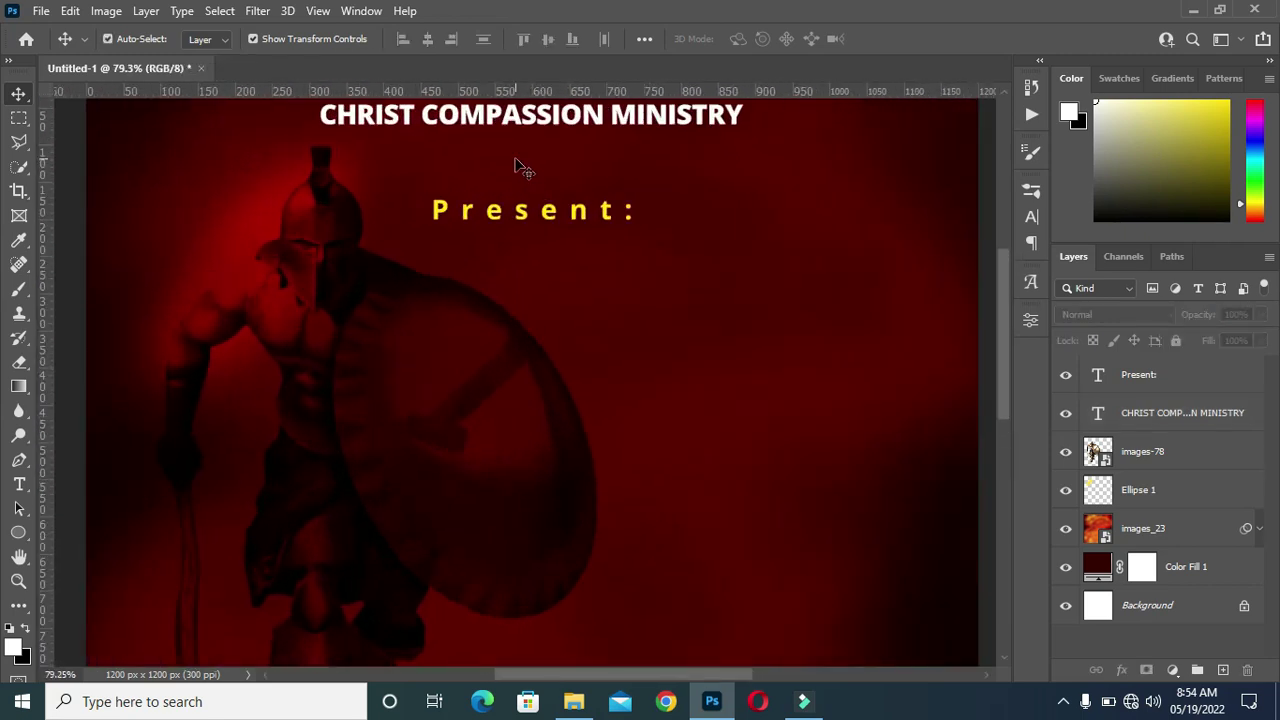
{"action": "scroll", "coordinate": [580, 212], "scroll_direction": "down", "scroll_amount": 2}
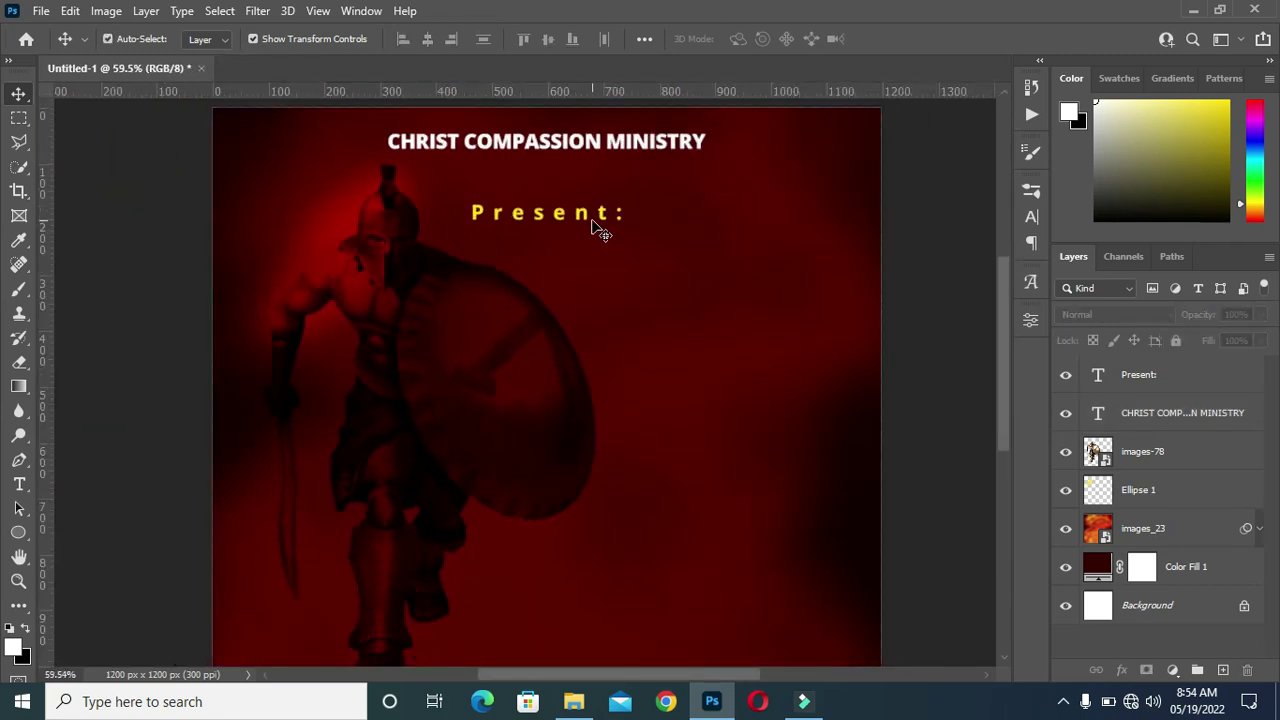
{"action": "key", "text": "t"}
{"action": "left_click", "coordinate": [400, 375]}
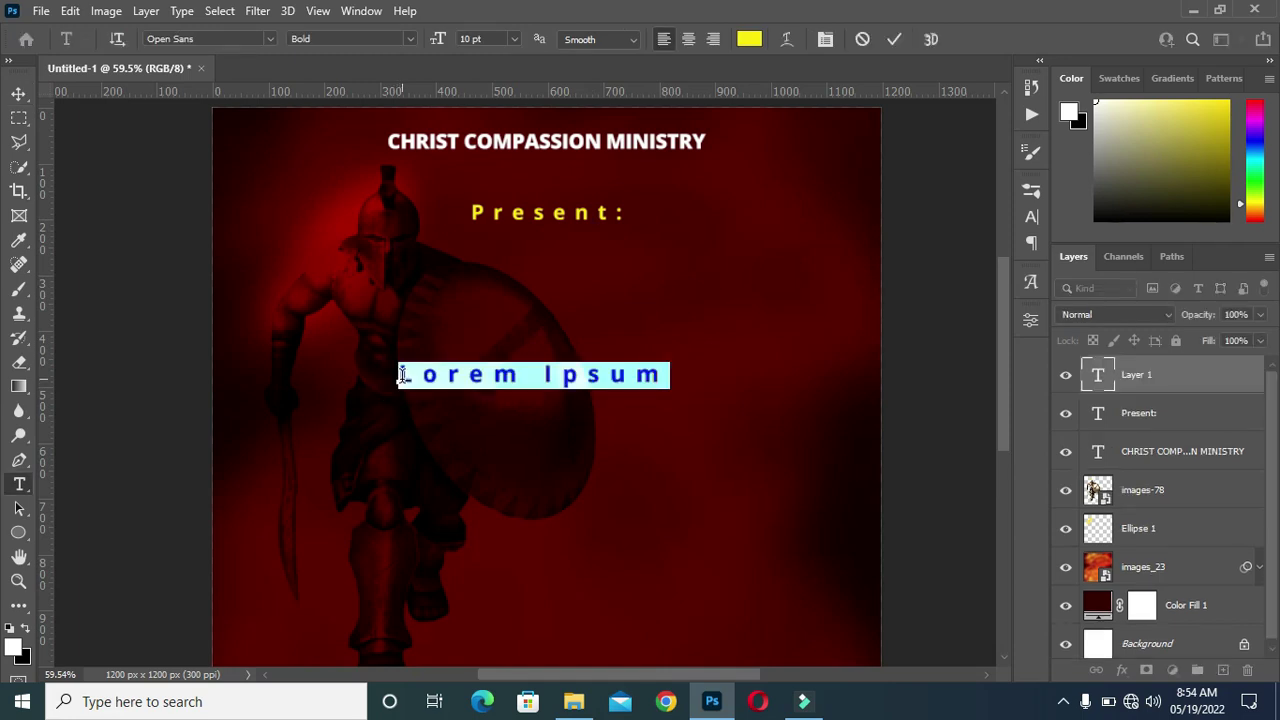
{"action": "left_click", "coordinate": [400, 375]}
{"action": "type", "text": "YOUTH"}
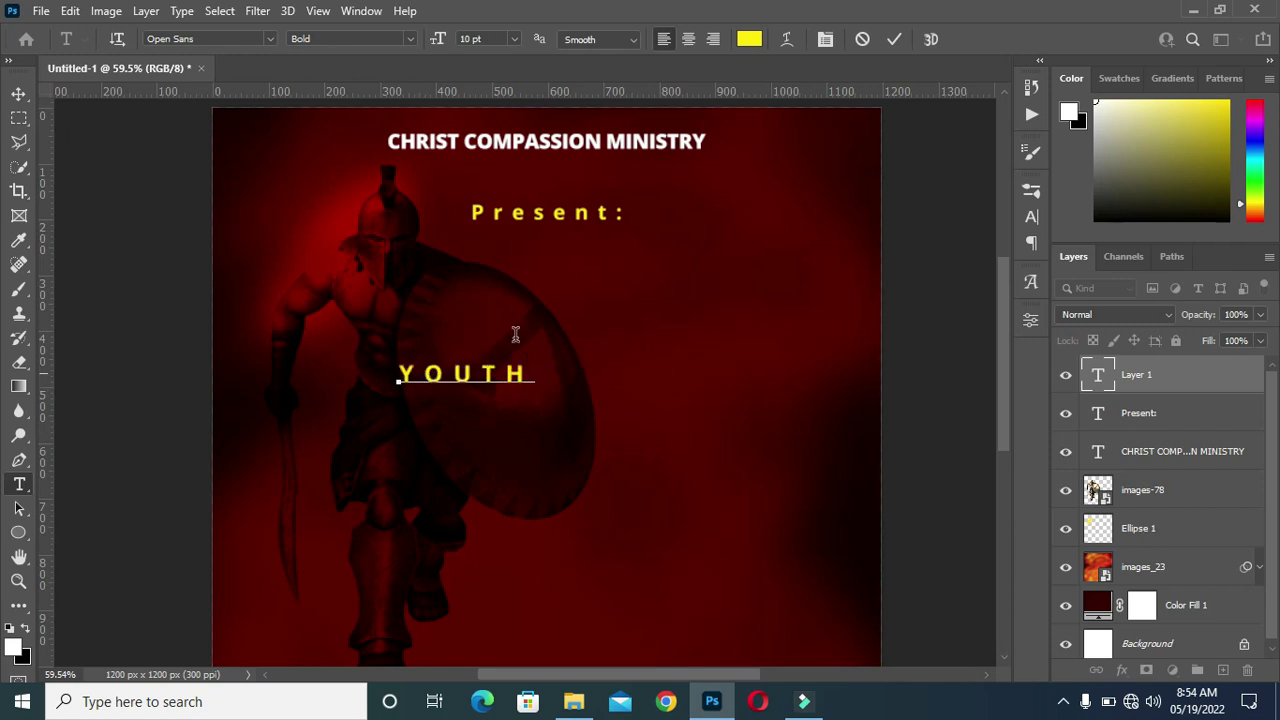
{"action": "left_click", "coordinate": [899, 38]}
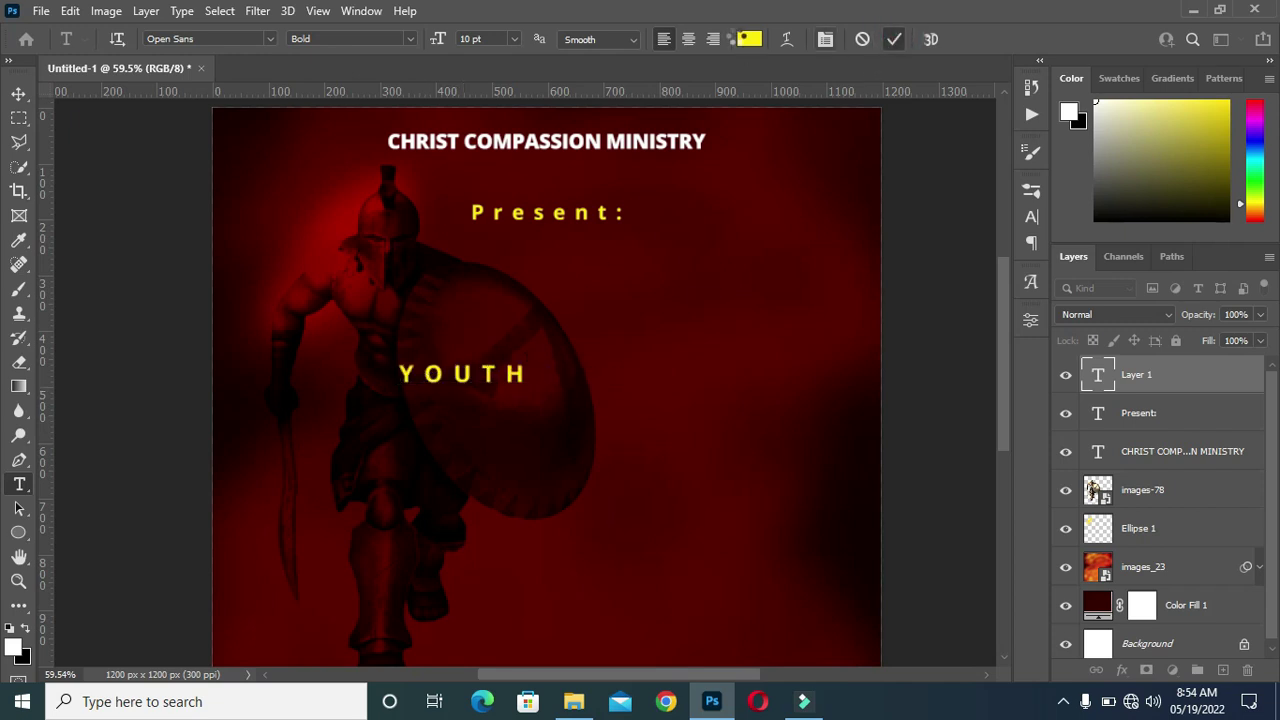
Recolour the YOUTH text white (ffffff) and set its tracking to -60.
{"action": "left_click", "coordinate": [750, 40]}
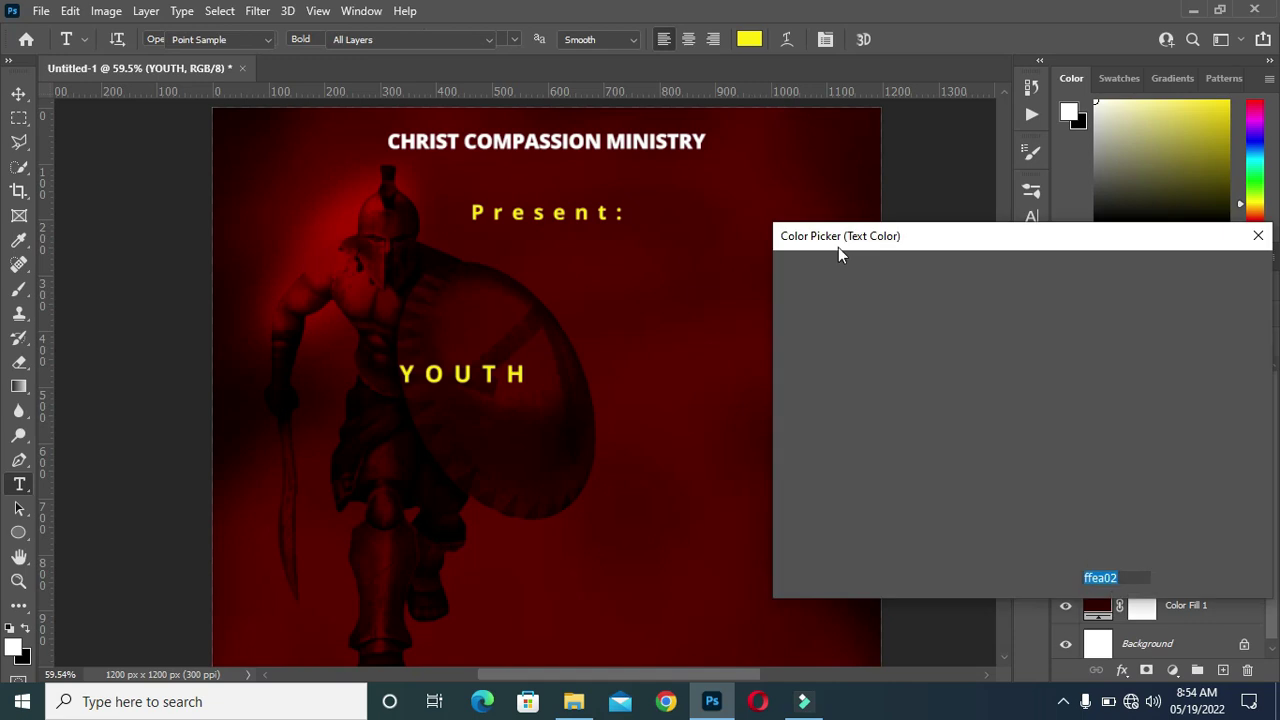
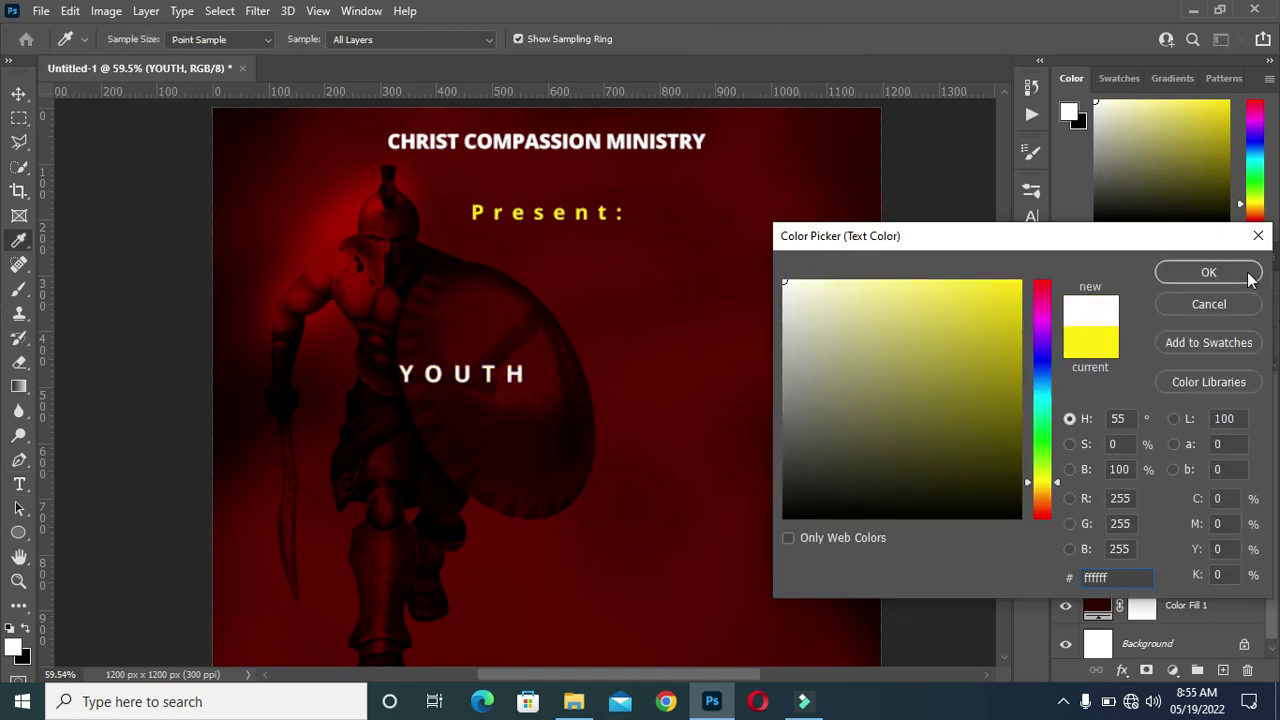
{"action": "left_click", "coordinate": [1183, 273]}
{"action": "left_click", "coordinate": [1031, 218]}
{"action": "left_click", "coordinate": [947, 259]}
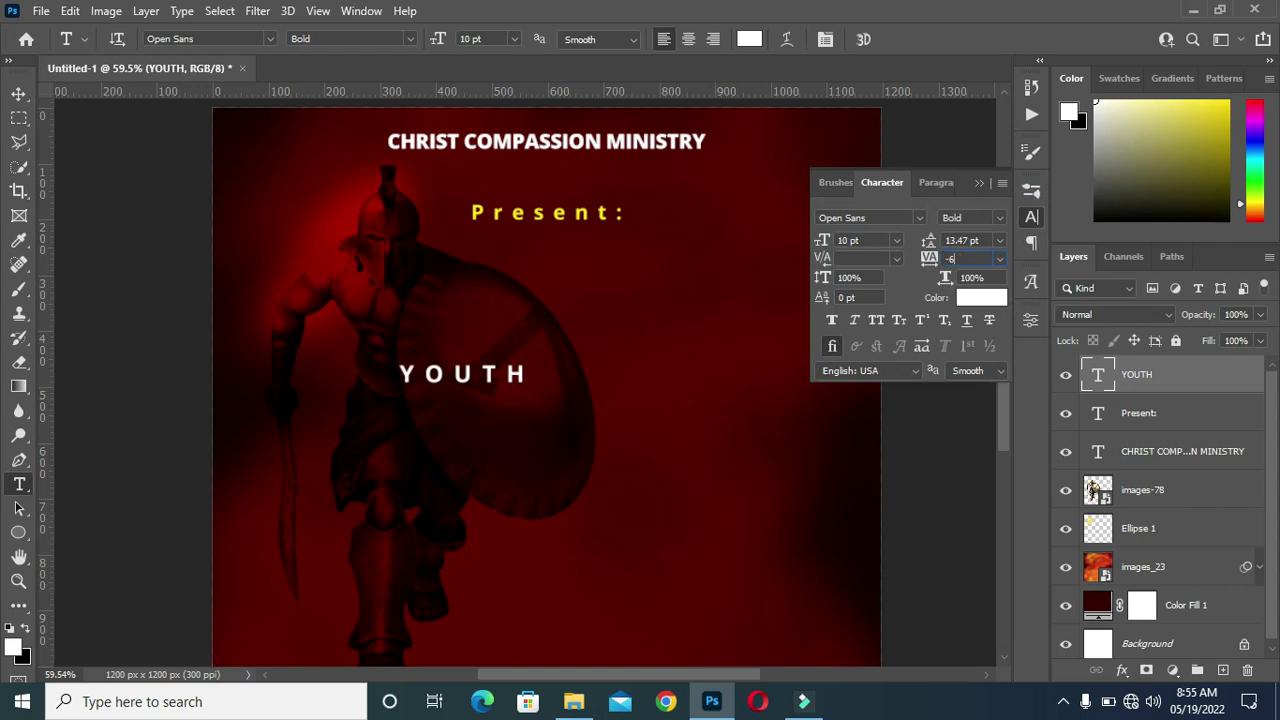
{"action": "type", "text": "-60"}
{"action": "key", "text": "Return"}
{"action": "left_click", "coordinate": [979, 186]}
{"action": "left_click", "coordinate": [19, 93]}
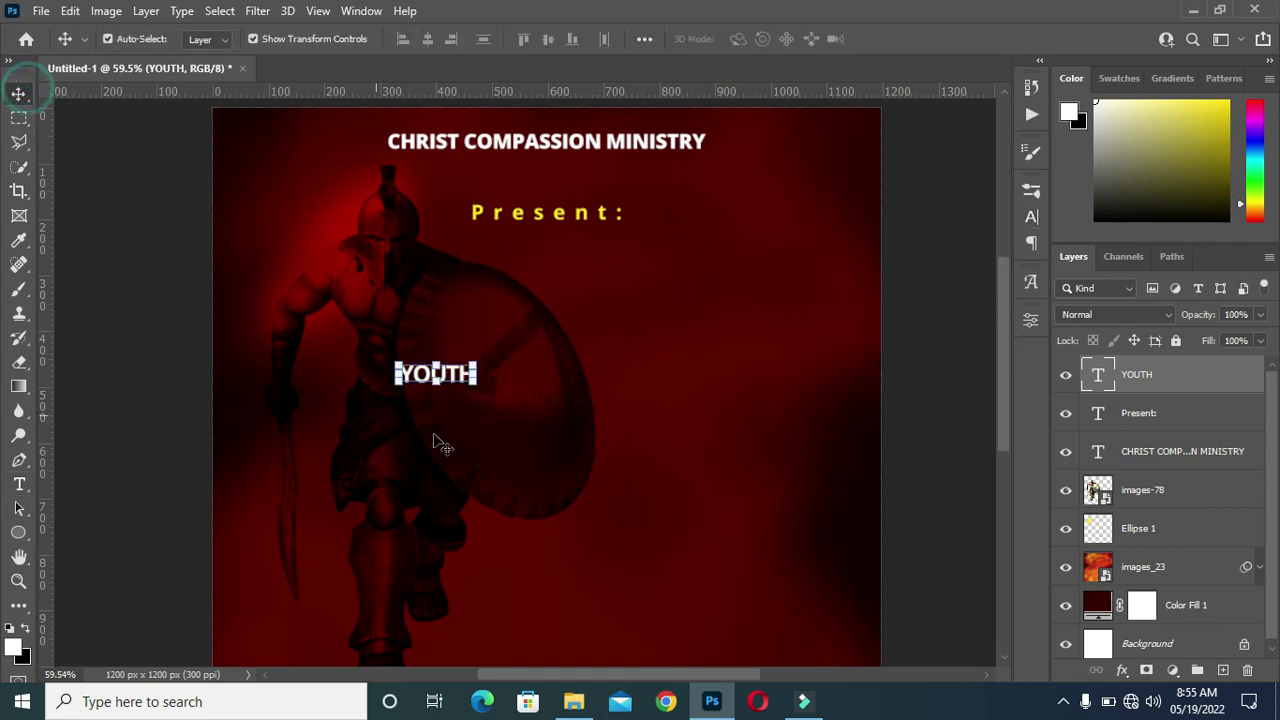
Enlarge the YOUTH text to about 477% and shift it up toward the warrior's chest.
{"action": "key", "text": "ctrl+t"}
{"action": "left_click_drag", "start_coordinate": [475, 391], "coordinate": [740, 542]}
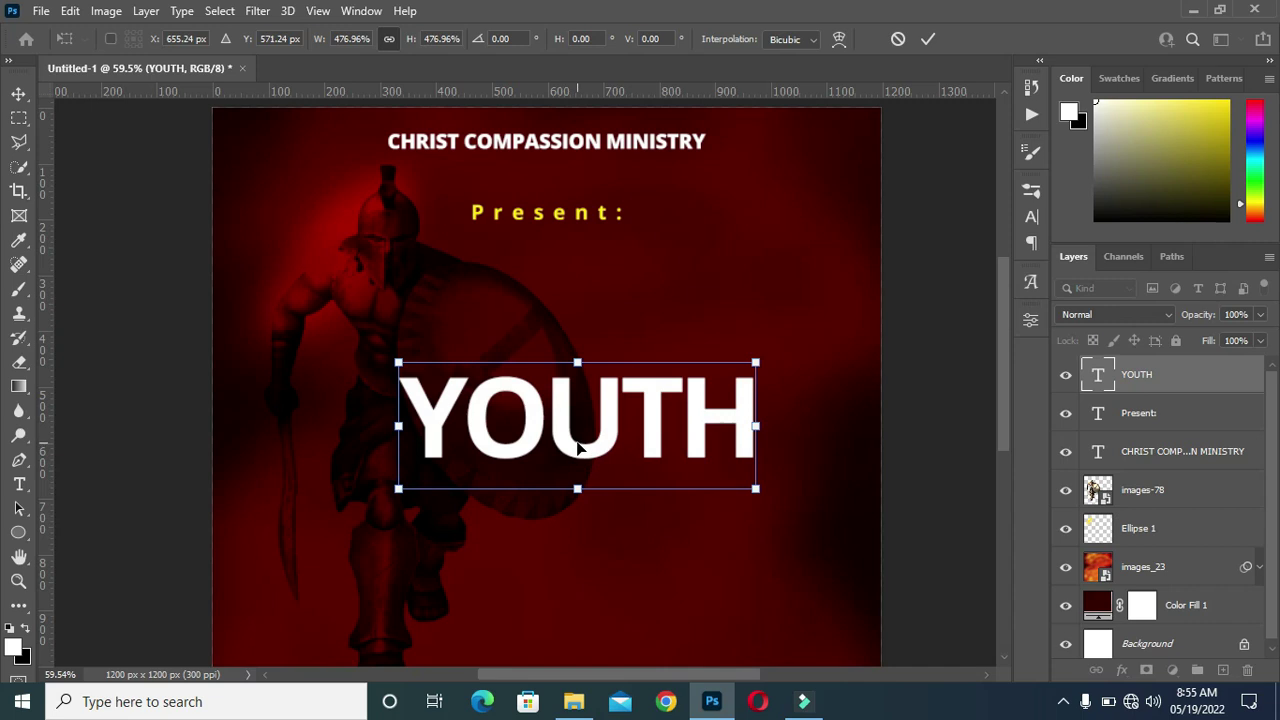
{"action": "left_click_drag", "start_coordinate": [573, 450], "coordinate": [518, 410]}
{"action": "left_click", "coordinate": [928, 39]}
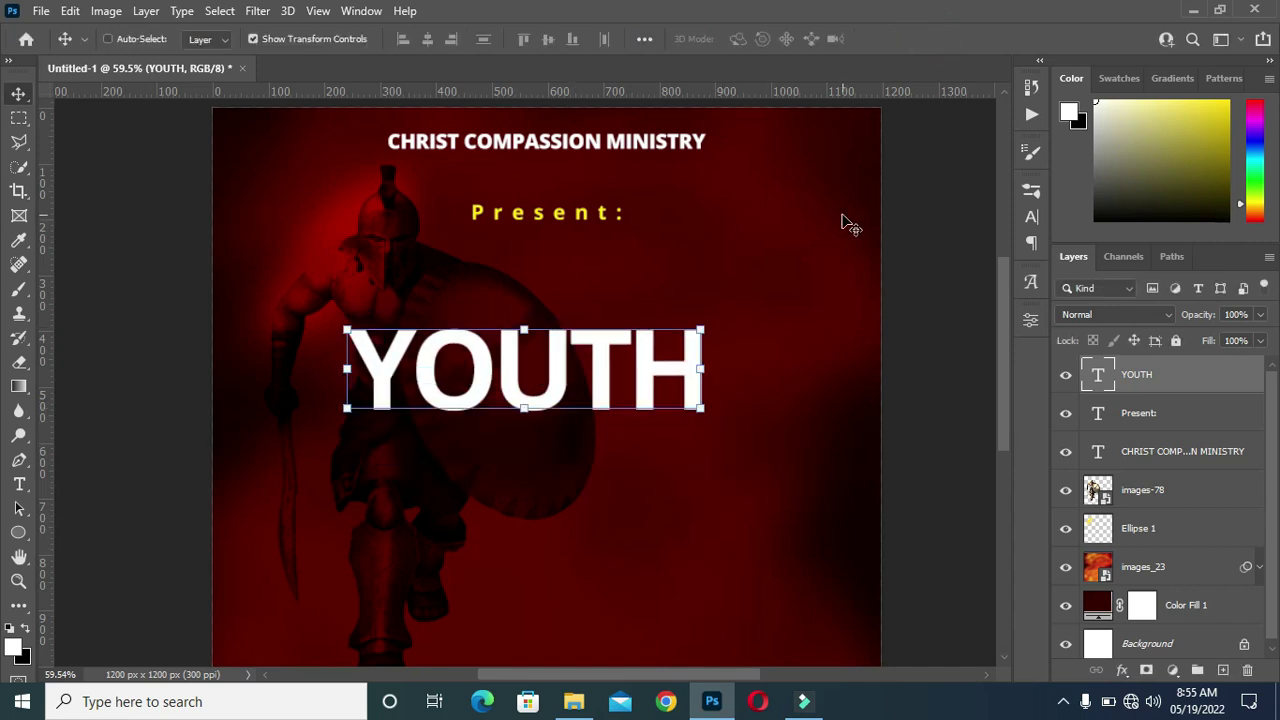
Centre the YOUTH text horizontally on the canvas and raise it closer to the "Present:" line.
{"action": "key", "text": "ctrl+a"}
{"action": "left_click", "coordinate": [427, 39]}
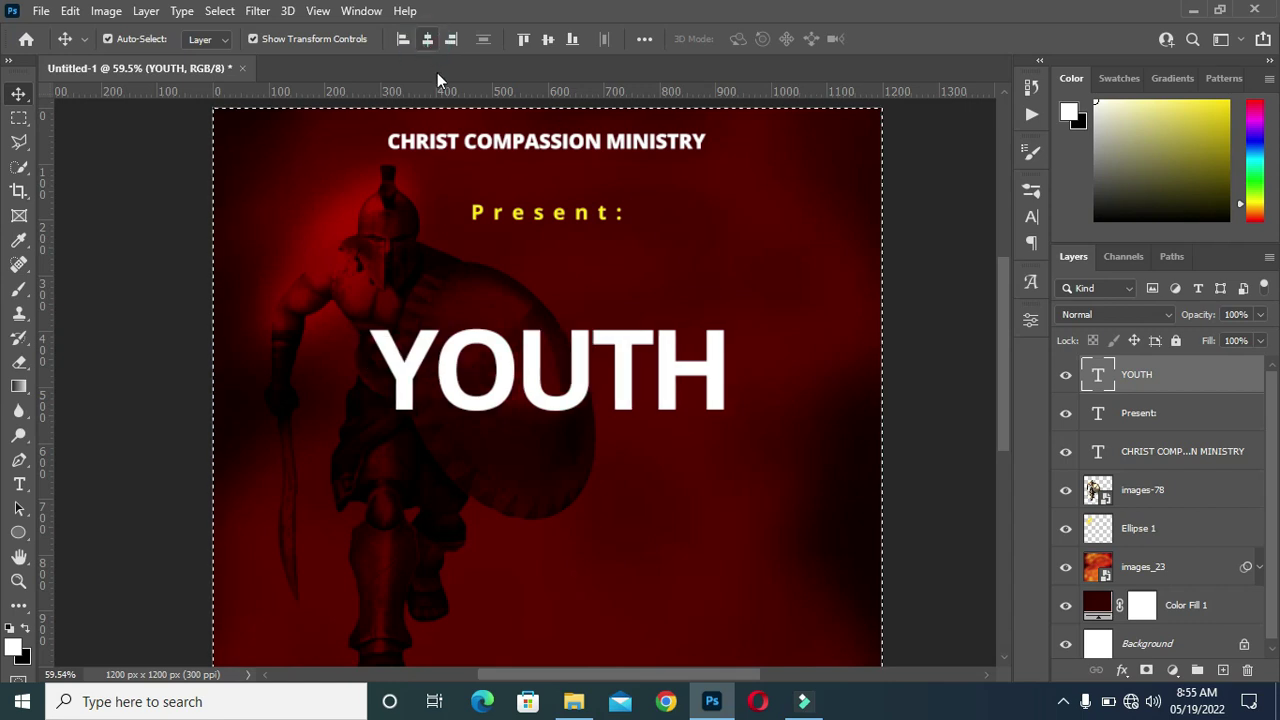
{"action": "key", "text": "ctrl+d"}
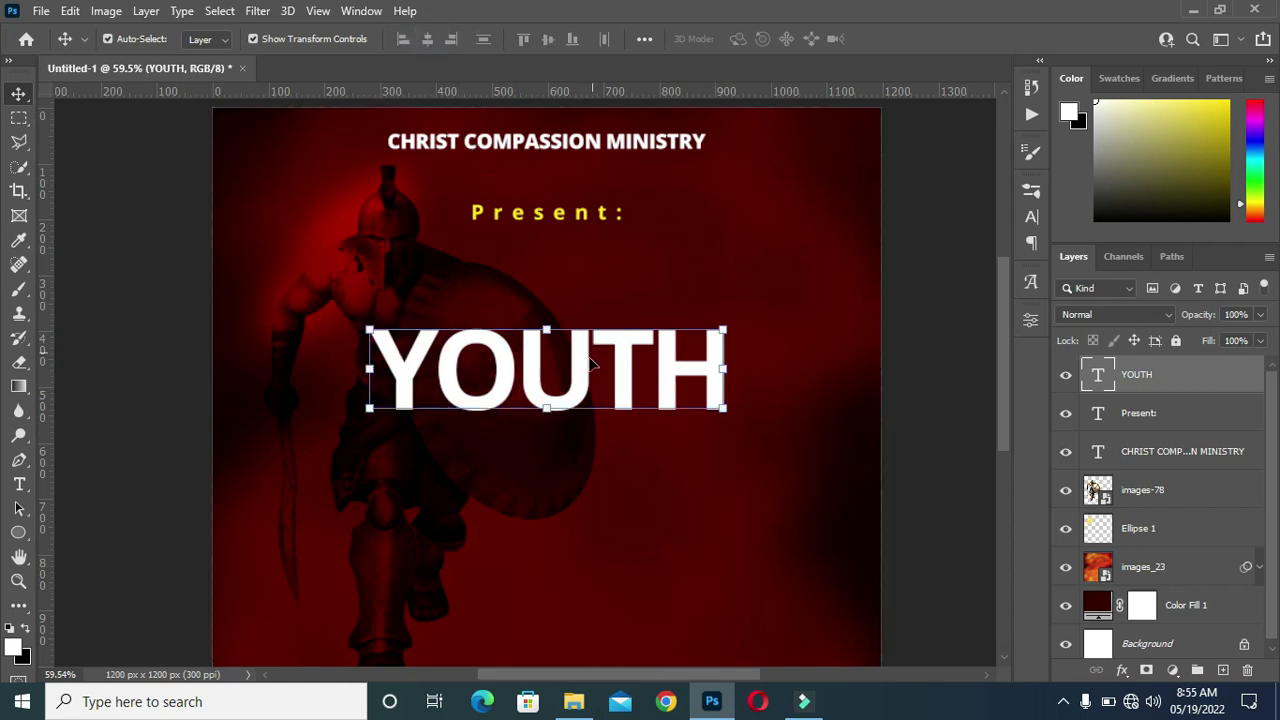
{"action": "left_click_drag", "start_coordinate": [583, 369], "coordinate": [587, 327]}
{"action": "left_click", "coordinate": [909, 334]}
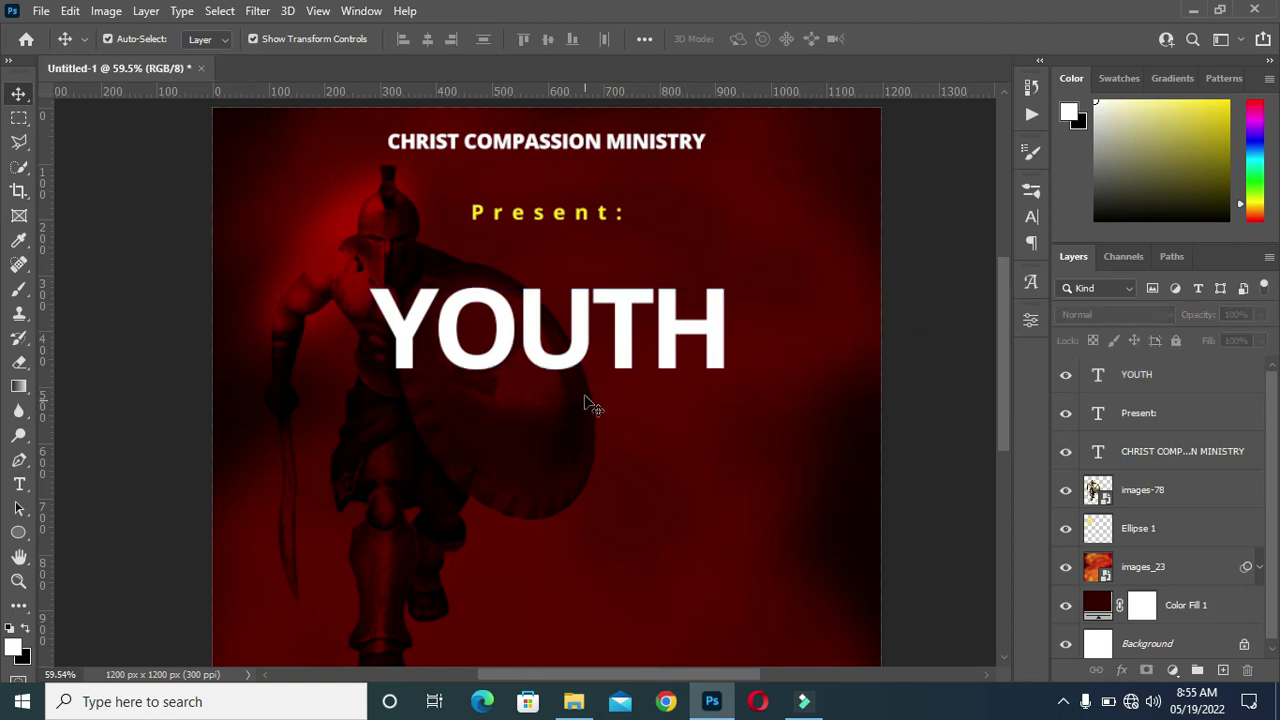
Duplicate the YOUTH text and place the copy directly below the original.
{"action": "scroll", "coordinate": [590, 395], "scroll_direction": "up", "scroll_amount": 1}
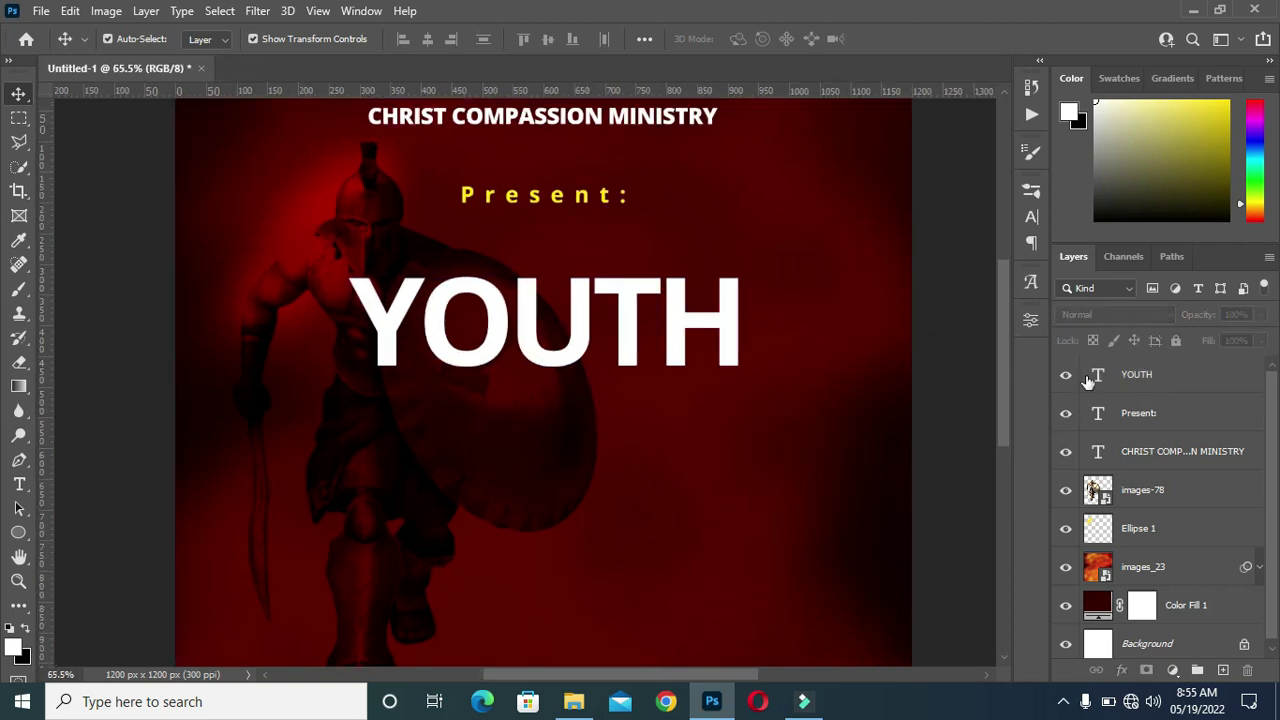
{"action": "left_click", "coordinate": [1155, 380]}
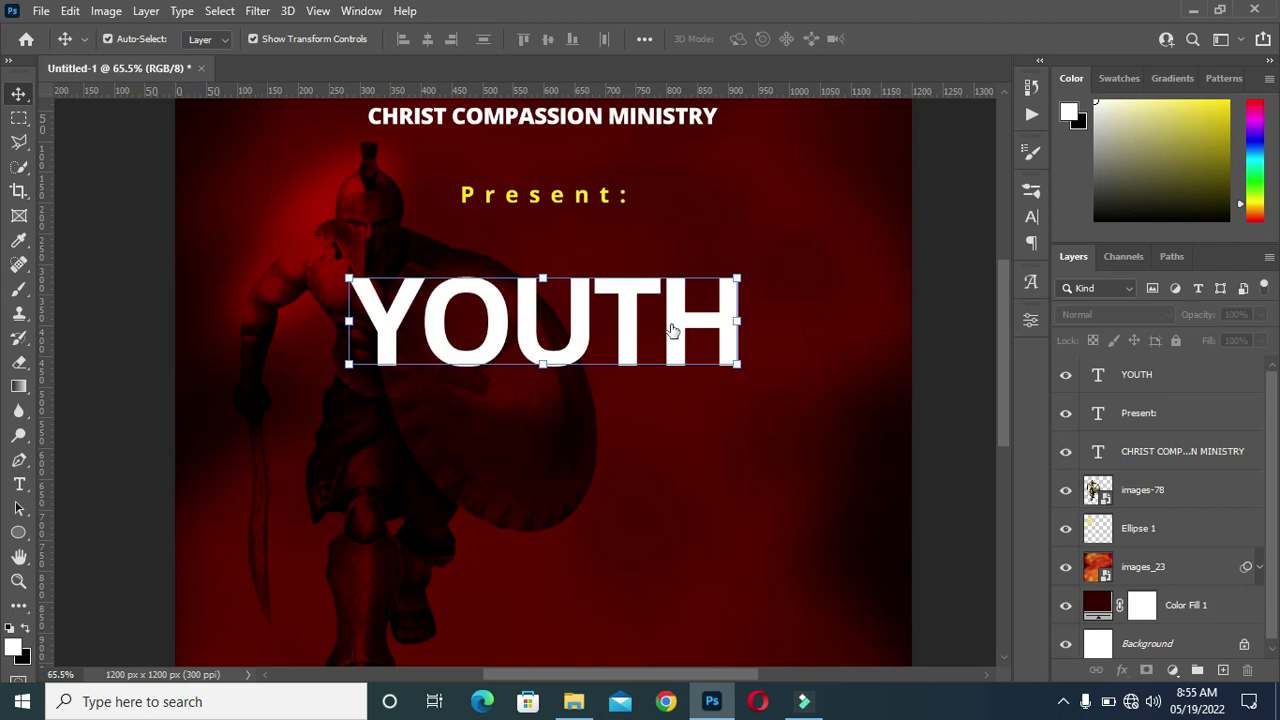
{"action": "left_click_drag", "start_coordinate": [638, 323], "coordinate": [630, 358]}
Replace the lower YOUTH copy's text with DISTRICT VIGIL.
{"action": "key", "text": "t"}
{"action": "left_click", "coordinate": [591, 432]}
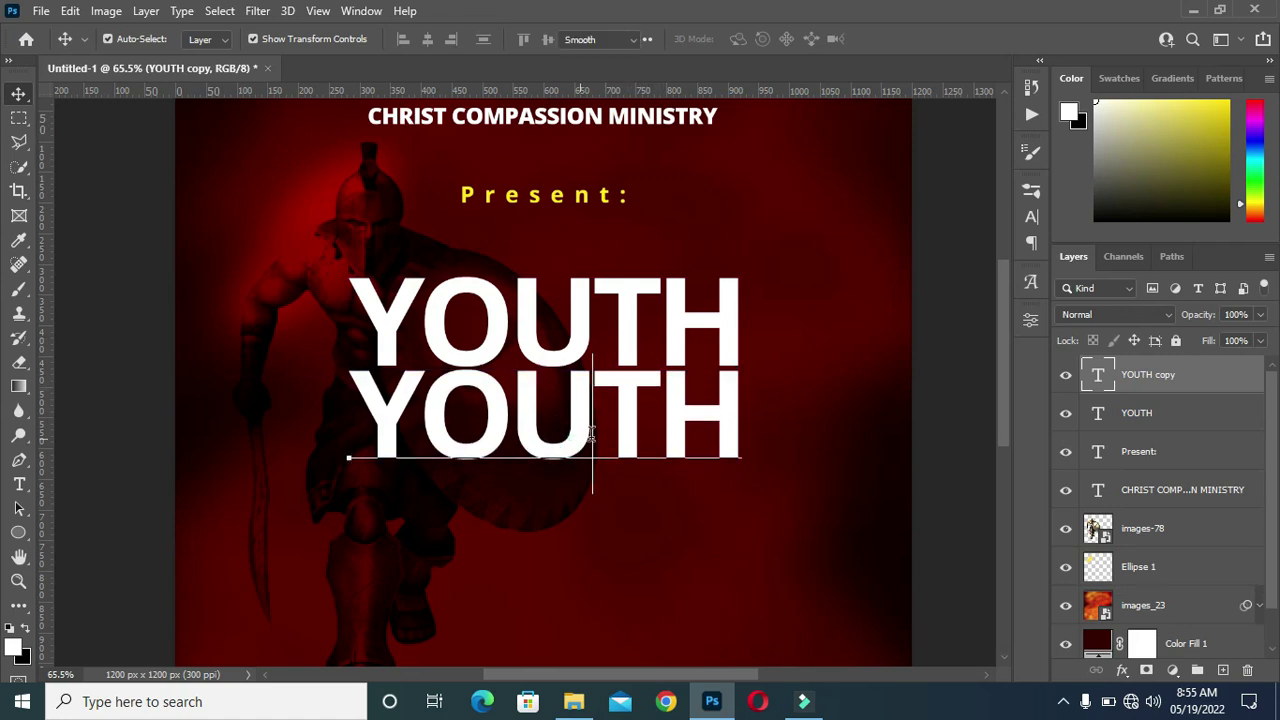
{"action": "key", "text": "ctrl+a"}
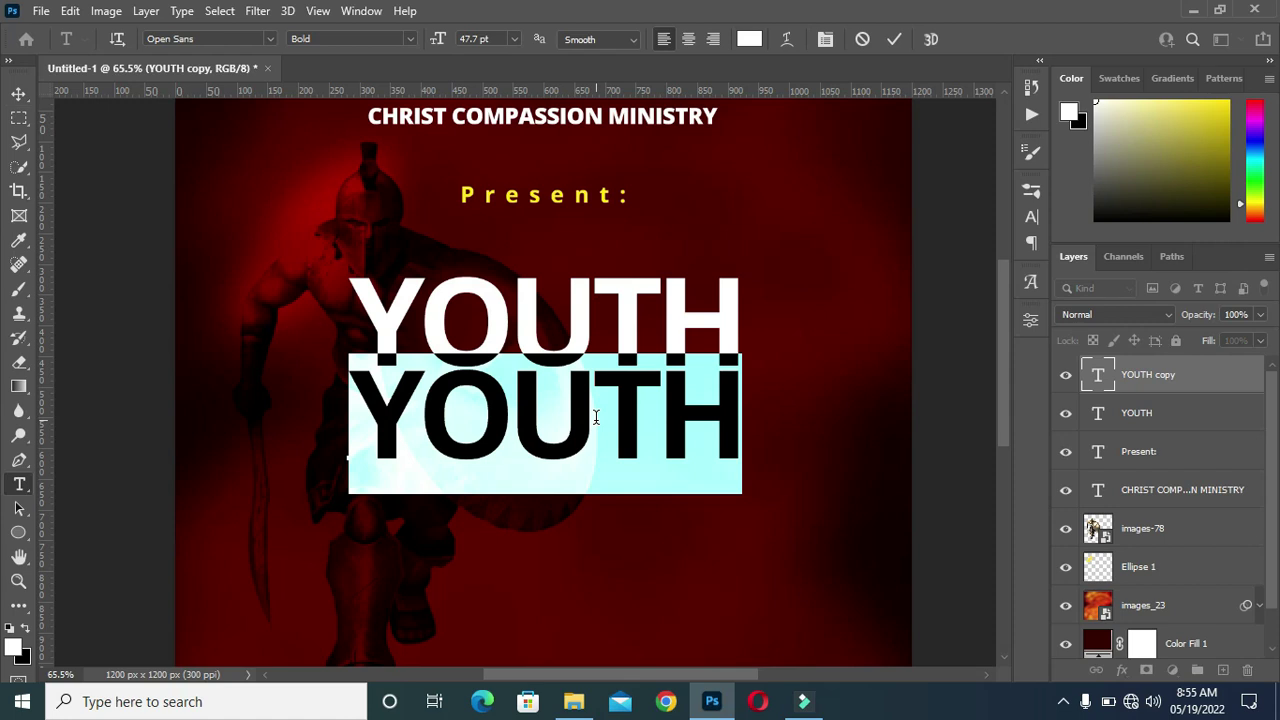
{"action": "left_click", "coordinate": [595, 417]}
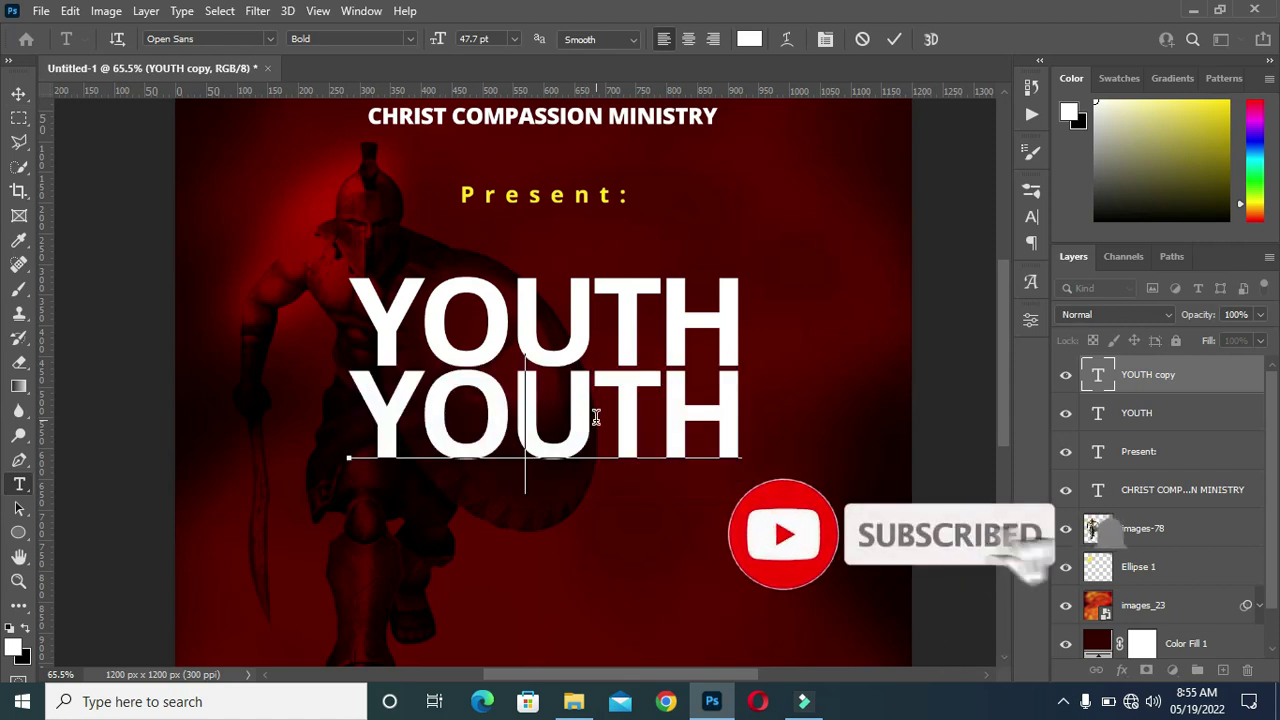
{"action": "type", "text": "DISTRI"}
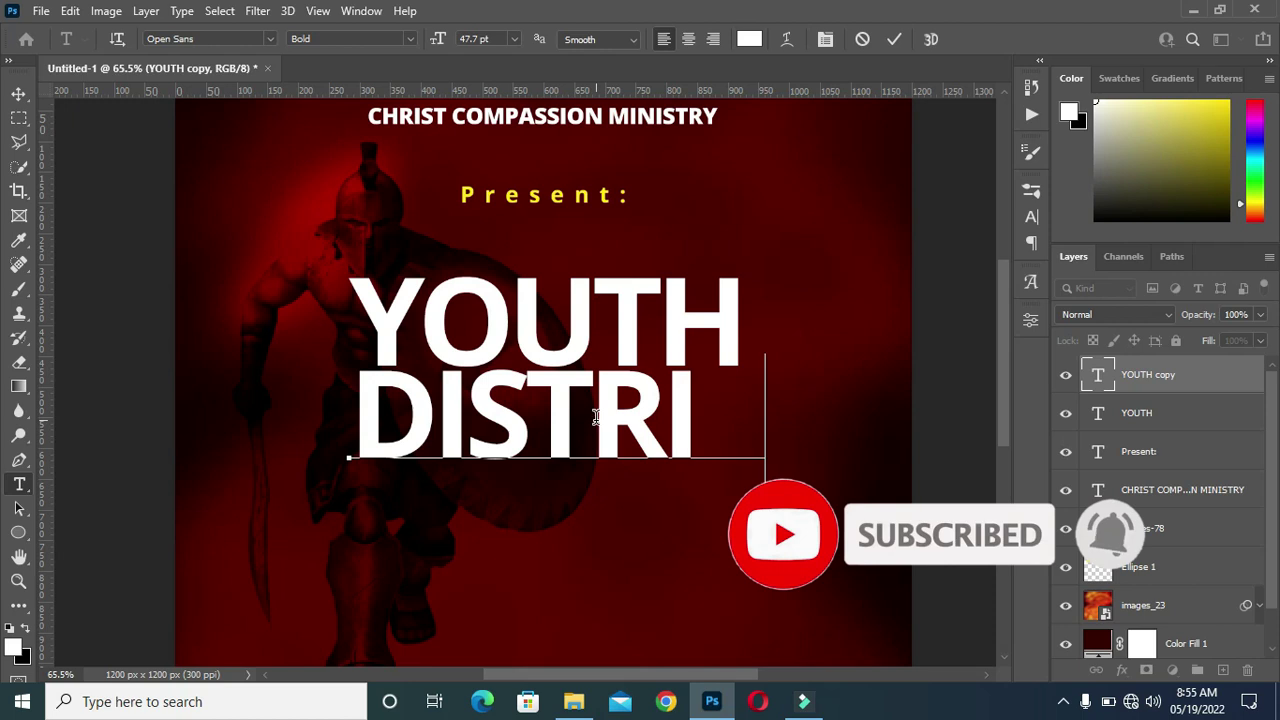
{"action": "type", "text": "CT V"}
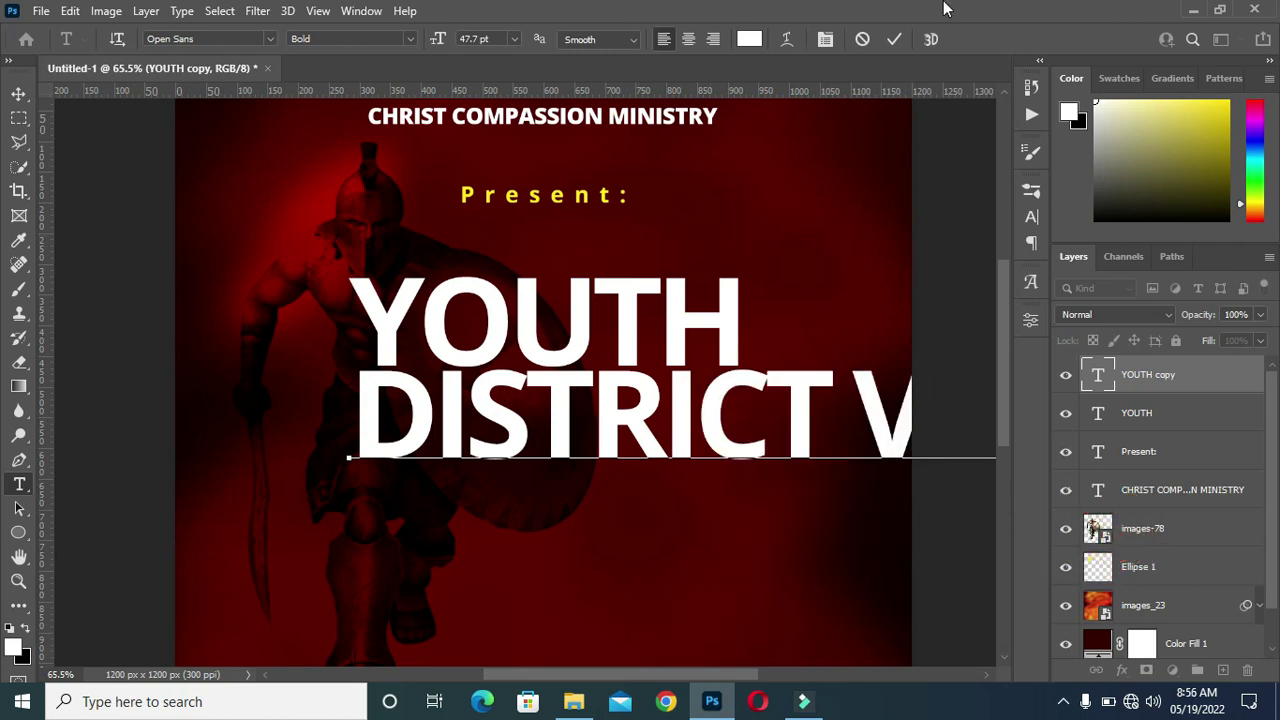
{"action": "left_click", "coordinate": [896, 39]}
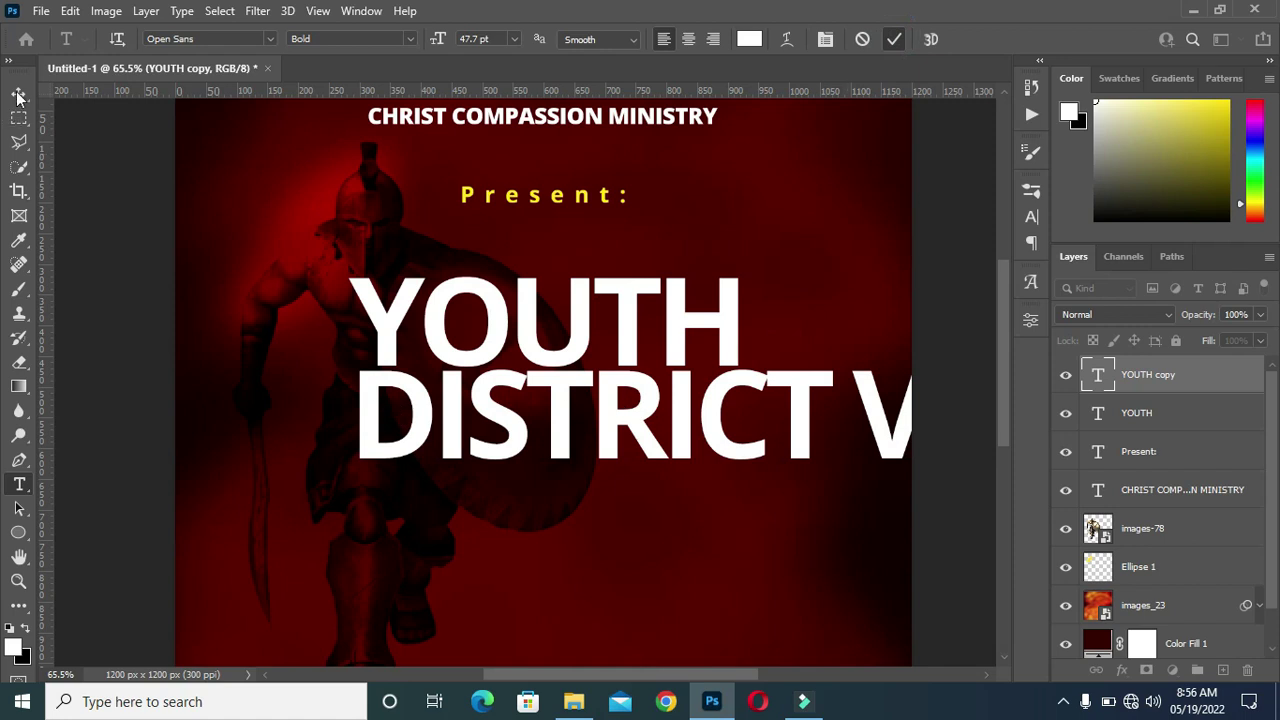
Reduce the DISTRICT VIGIL text's font size to 28 pt.
{"action": "left_click", "coordinate": [437, 40]}
{"action": "type", "text": "29"}
{"action": "key", "text": "Return"}
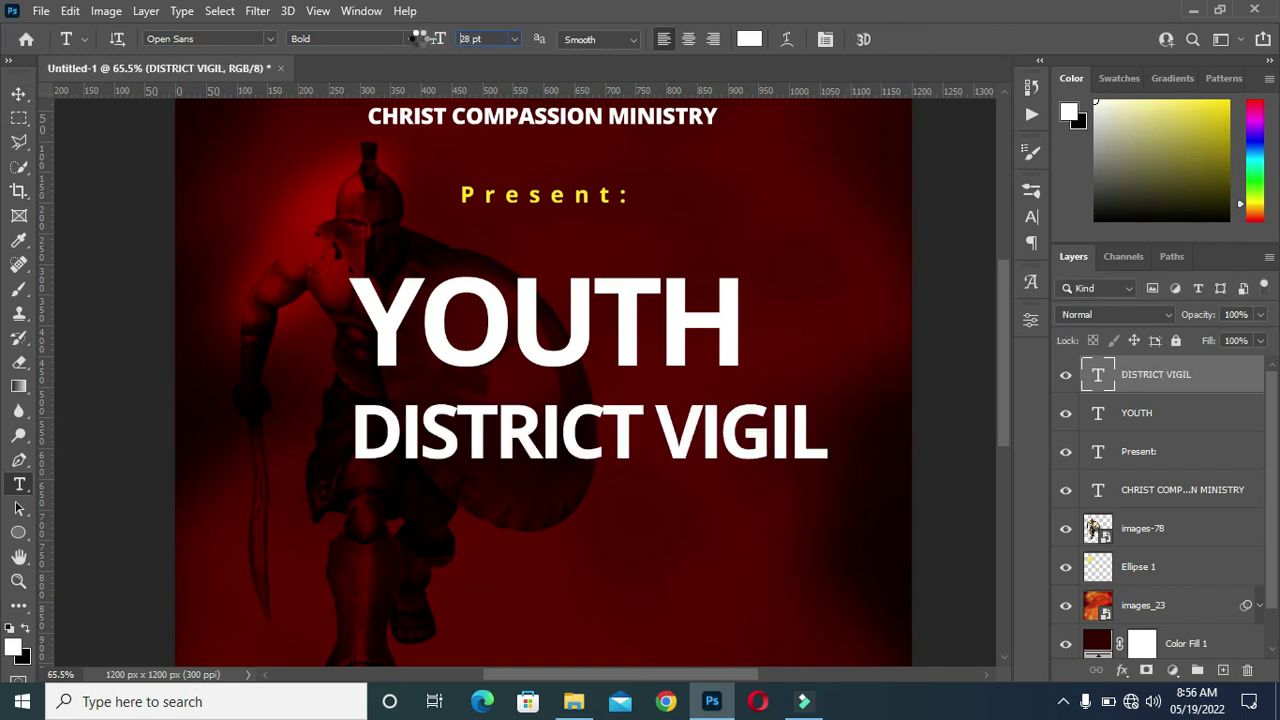
{"action": "key", "text": "Down"}
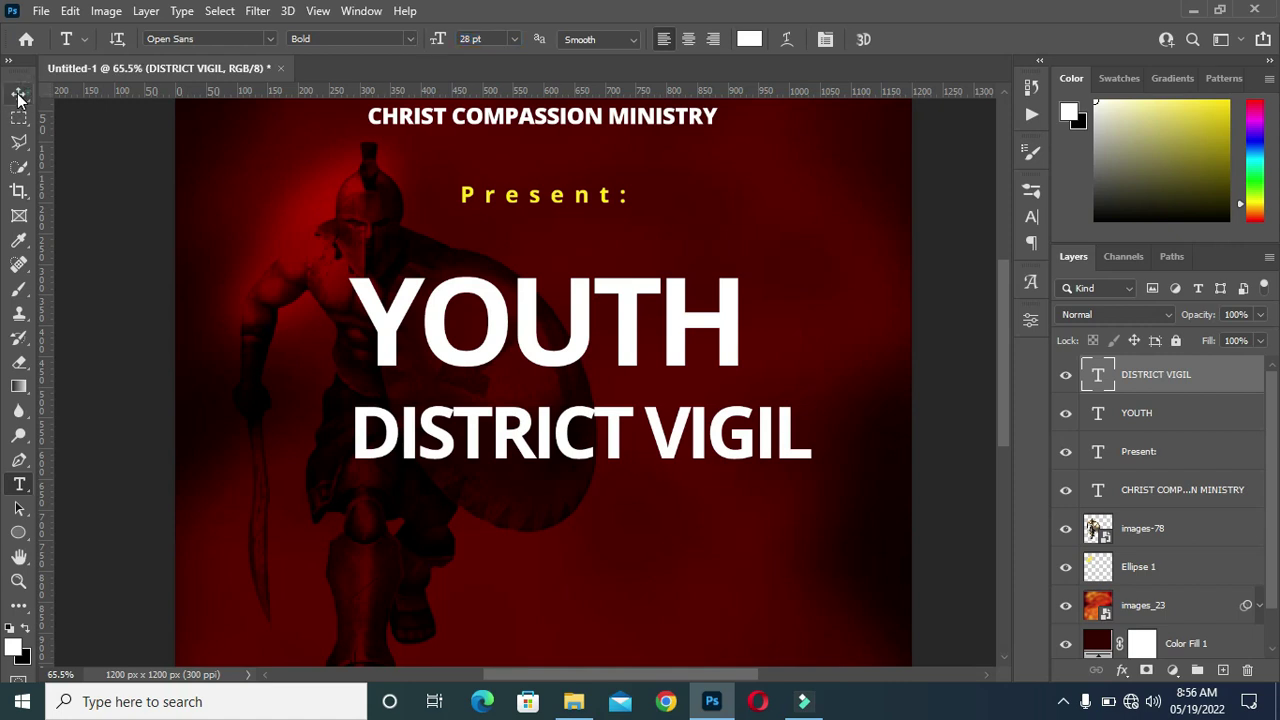
Scale the DISTRICT VIGIL text to about 84% to match the width of YOUTH and move it up directly beneath that word.
{"action": "left_click", "coordinate": [19, 92]}
{"action": "left_click", "coordinate": [811, 434]}
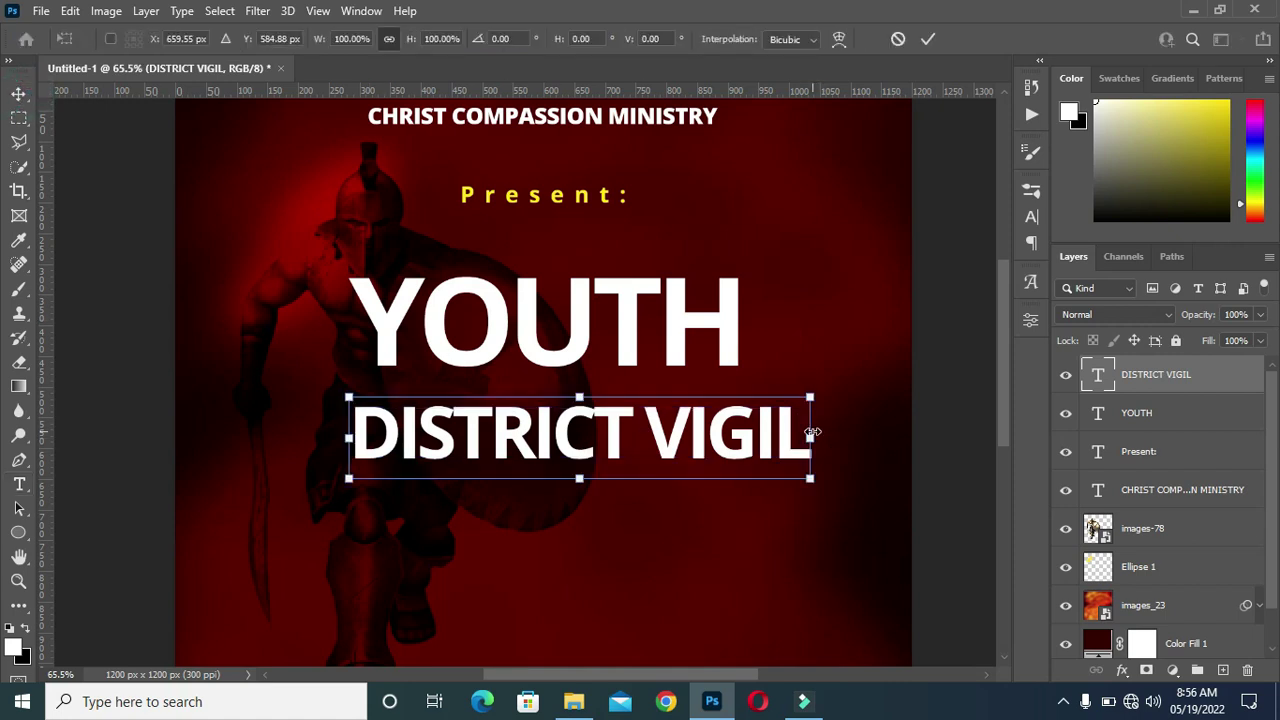
{"action": "left_click_drag", "start_coordinate": [810, 435], "coordinate": [737, 432]}
{"action": "left_click_drag", "start_coordinate": [572, 437], "coordinate": [574, 401]}
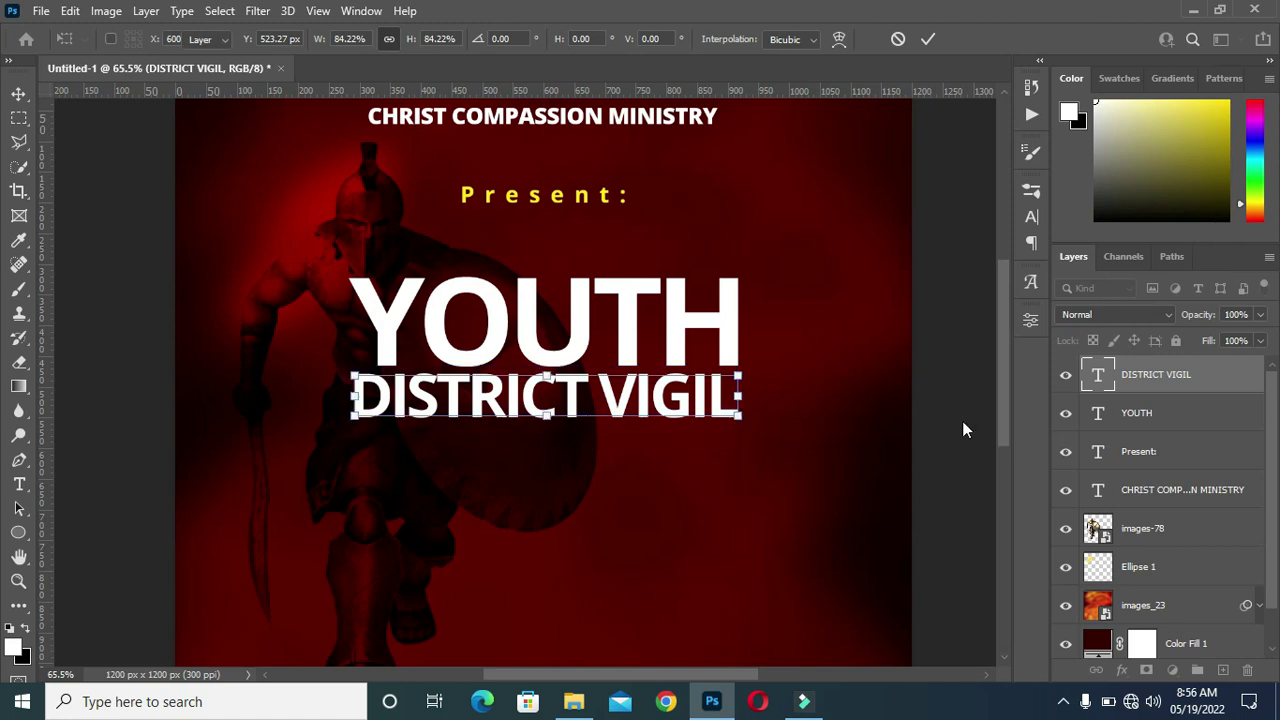
{"action": "scroll", "coordinate": [676, 397], "scroll_direction": "up", "scroll_amount": 1}
{"action": "key", "text": "Return"}
{"action": "scroll", "coordinate": [676, 397], "scroll_direction": "down", "scroll_amount": 2}
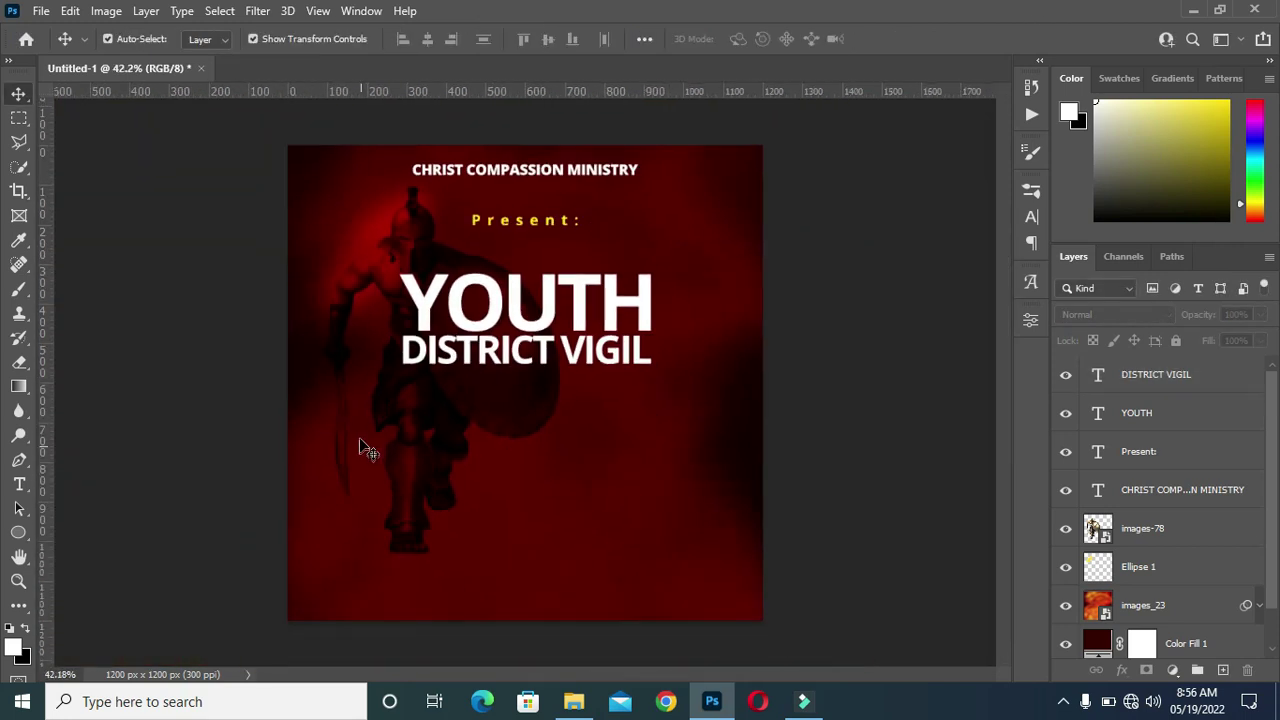
Add a drop shadow effect to the YOUTH text layer, keeping the text in view beside the effect settings.
{"action": "scroll", "coordinate": [451, 409], "scroll_direction": "up", "scroll_amount": 3}
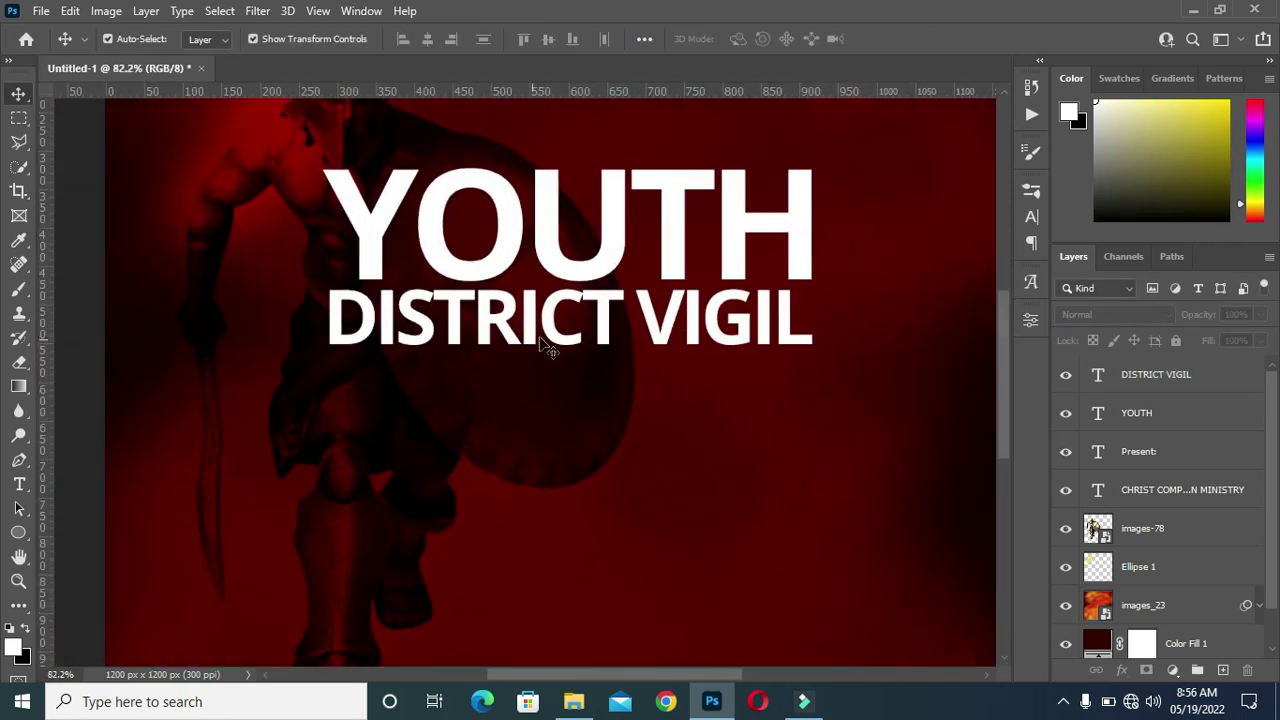
{"action": "left_click", "coordinate": [596, 256]}
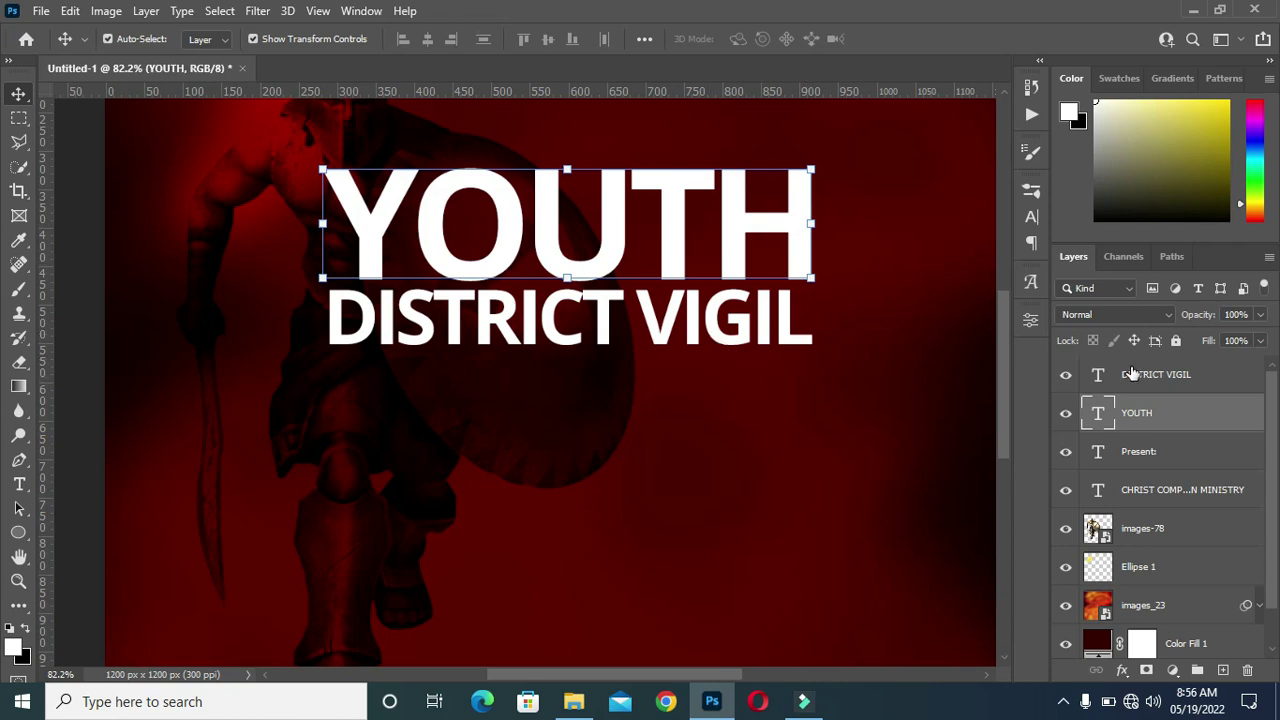
{"action": "left_click", "coordinate": [1122, 670]}
{"action": "key", "text": "Escape"}
{"action": "left_click", "coordinate": [813, 172]}
{"action": "left_click_drag", "start_coordinate": [893, 176], "coordinate": [1056, 178]}
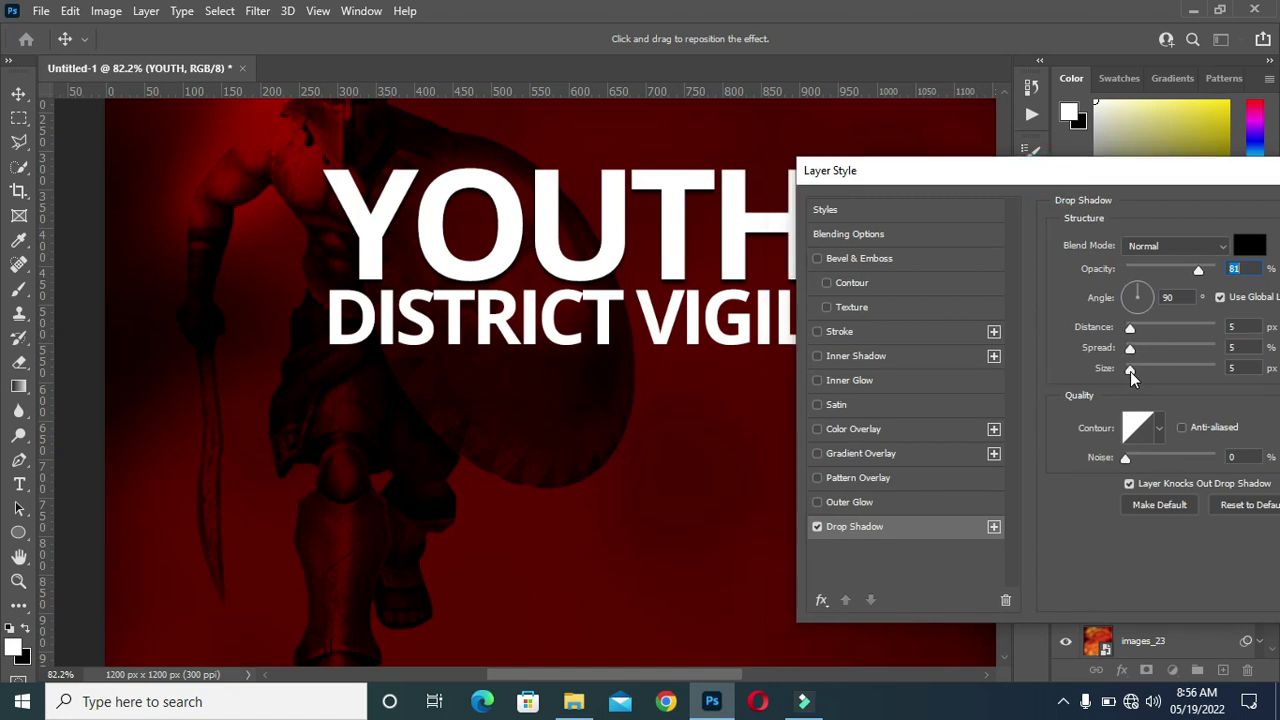
Set the YOUTH drop shadow's distance to 10 px, spread to 10% and size to 32 px, and apply it.
{"action": "mouse_move", "coordinate": [1133, 371]}
{"action": "left_mouse_down"}
{"action": "mouse_move", "coordinate": [1151, 371]}
{"action": "mouse_move", "coordinate": [1140, 361]}
{"action": "left_mouse_up"}
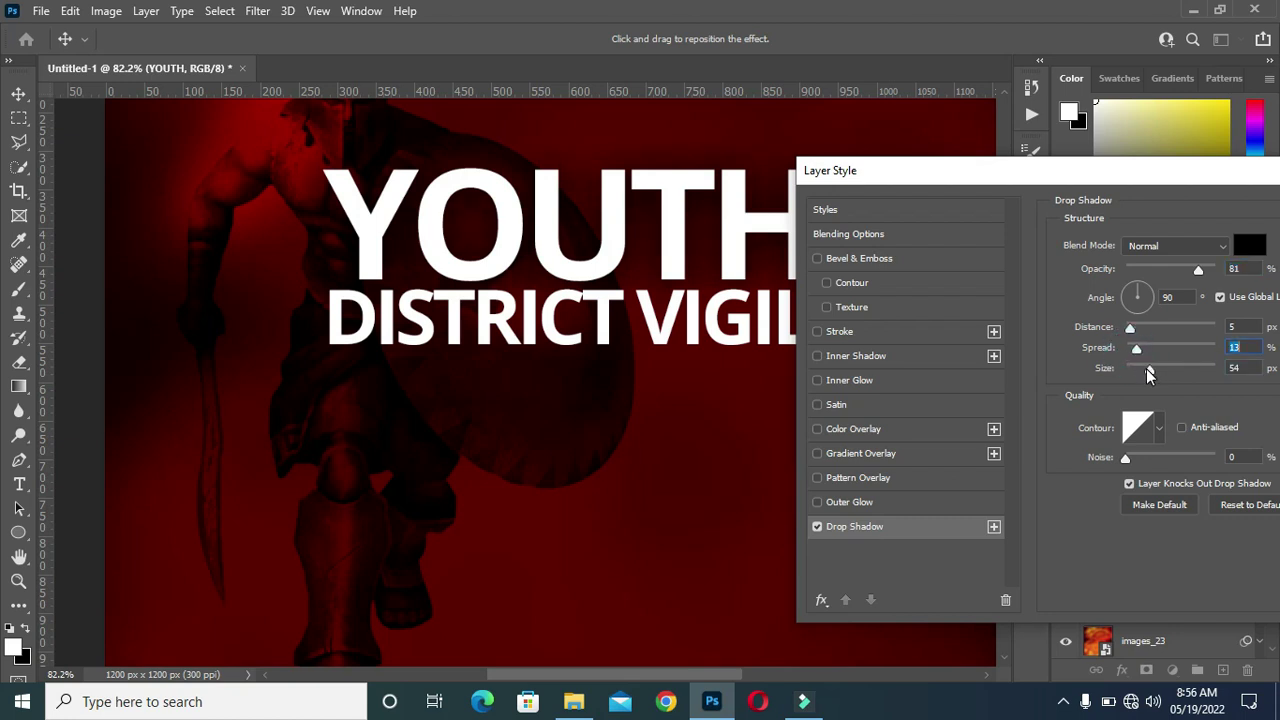
{"action": "left_click_drag", "start_coordinate": [1148, 370], "coordinate": [1143, 370]}
{"action": "left_click", "coordinate": [1143, 370]}
{"action": "left_click_drag", "start_coordinate": [1134, 333], "coordinate": [1136, 333]}
{"action": "left_click", "coordinate": [1136, 333]}
{"action": "left_click_drag", "start_coordinate": [1138, 356], "coordinate": [1136, 356]}
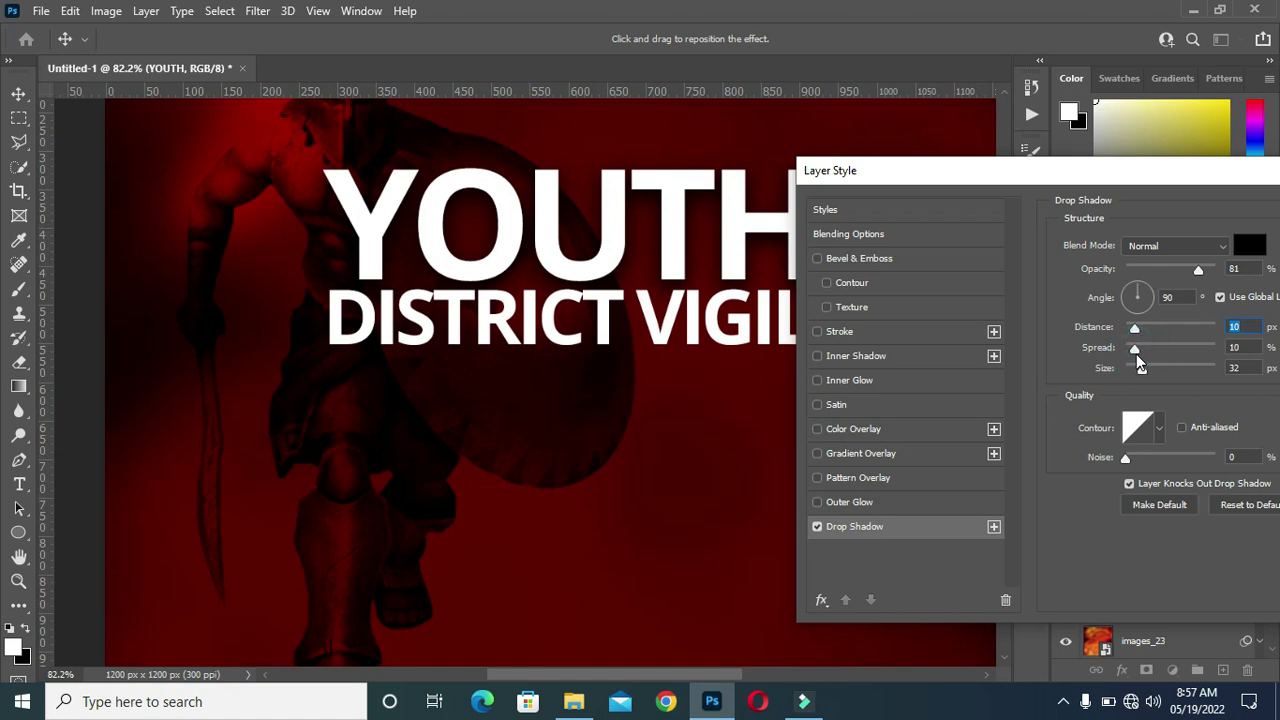
{"action": "left_click", "coordinate": [1140, 372]}
{"action": "left_click_drag", "start_coordinate": [1198, 192], "coordinate": [990, 198]}
{"action": "left_click", "coordinate": [1245, 222]}
{"action": "left_click", "coordinate": [1258, 420]}
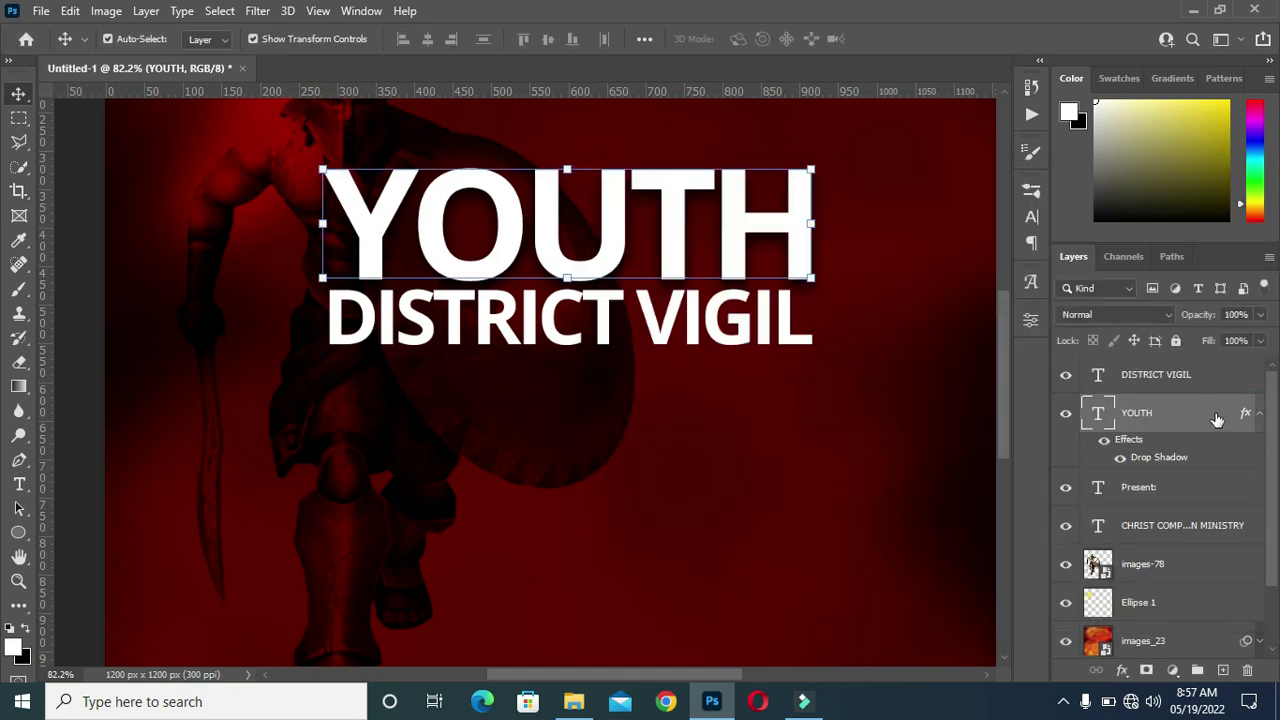
Copy the YOUTH layer style onto the DISTRICT VIGIL layer, collapse both effect lists and deselect the text.
{"action": "right_click", "coordinate": [1168, 413]}
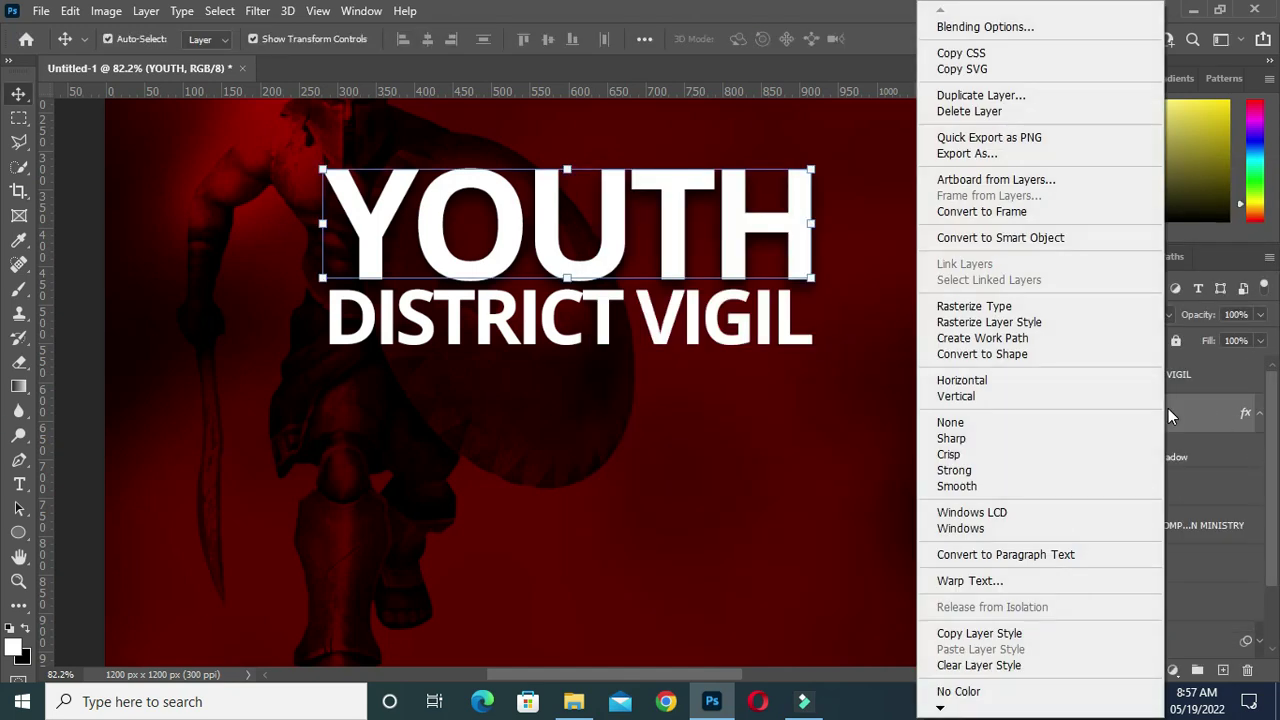
{"action": "left_click", "coordinate": [1010, 641]}
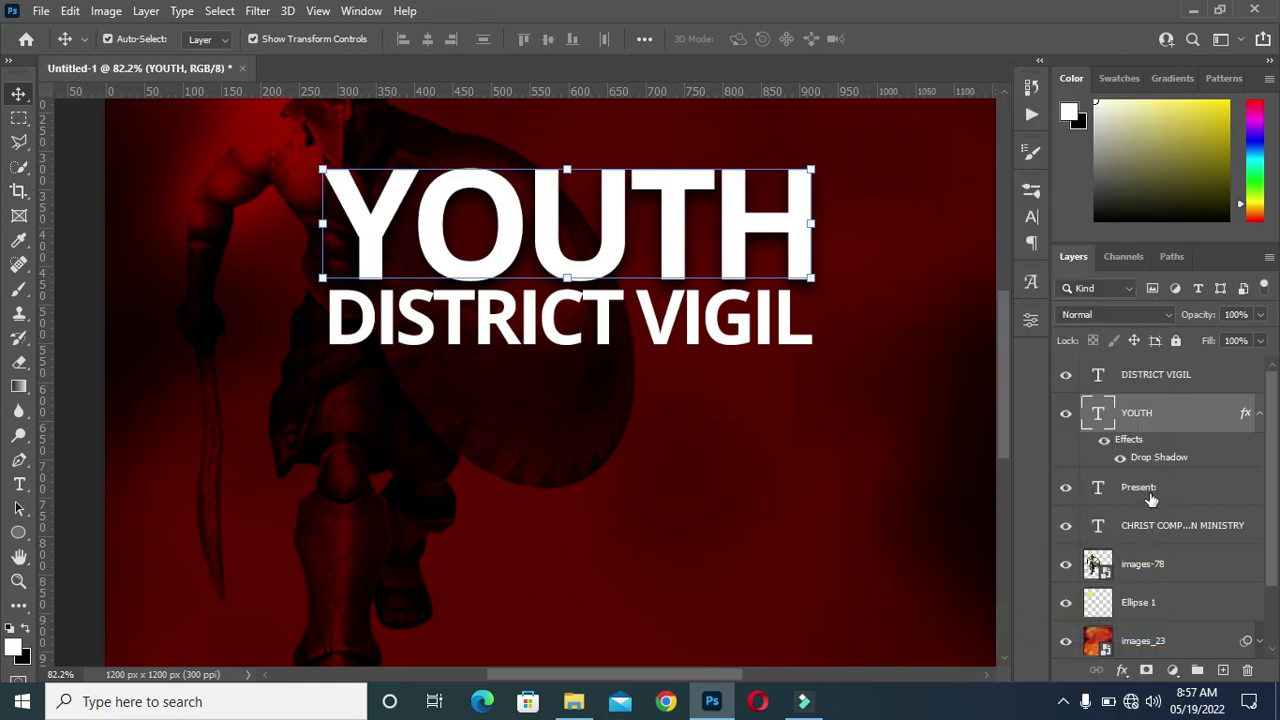
{"action": "left_click", "coordinate": [1145, 374]}
{"action": "right_click", "coordinate": [1145, 374]}
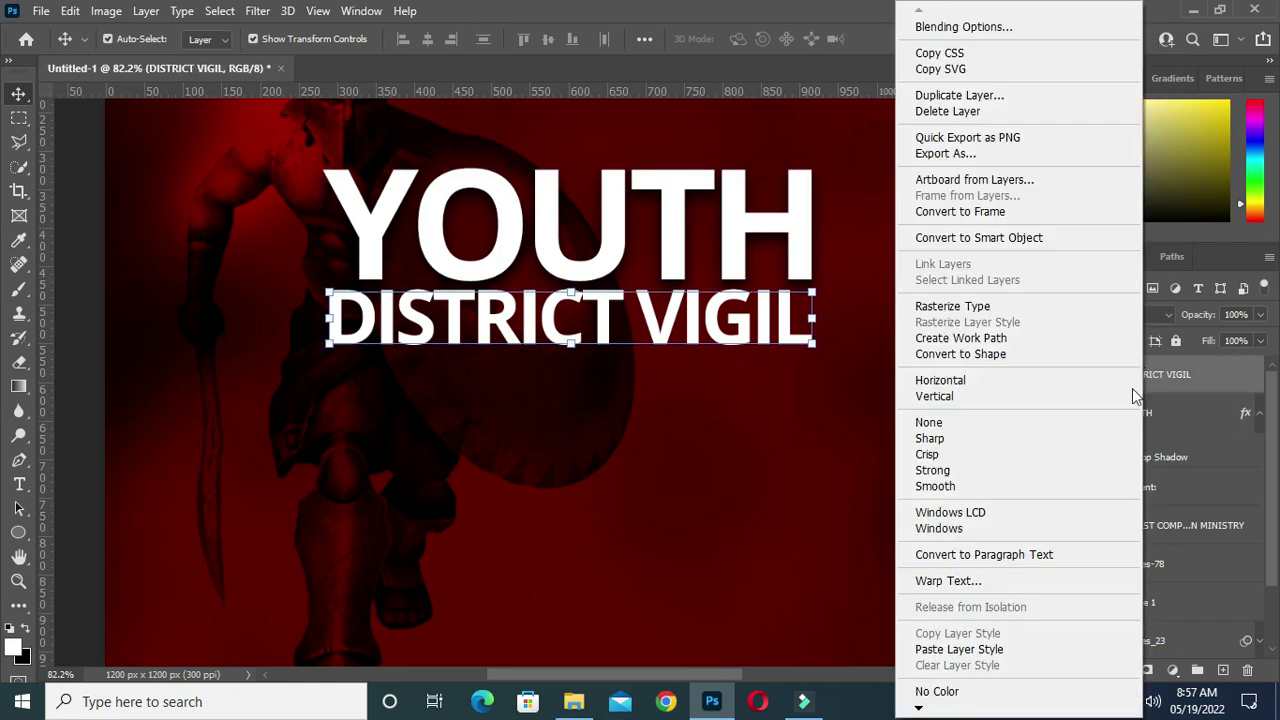
{"action": "left_click", "coordinate": [1008, 649]}
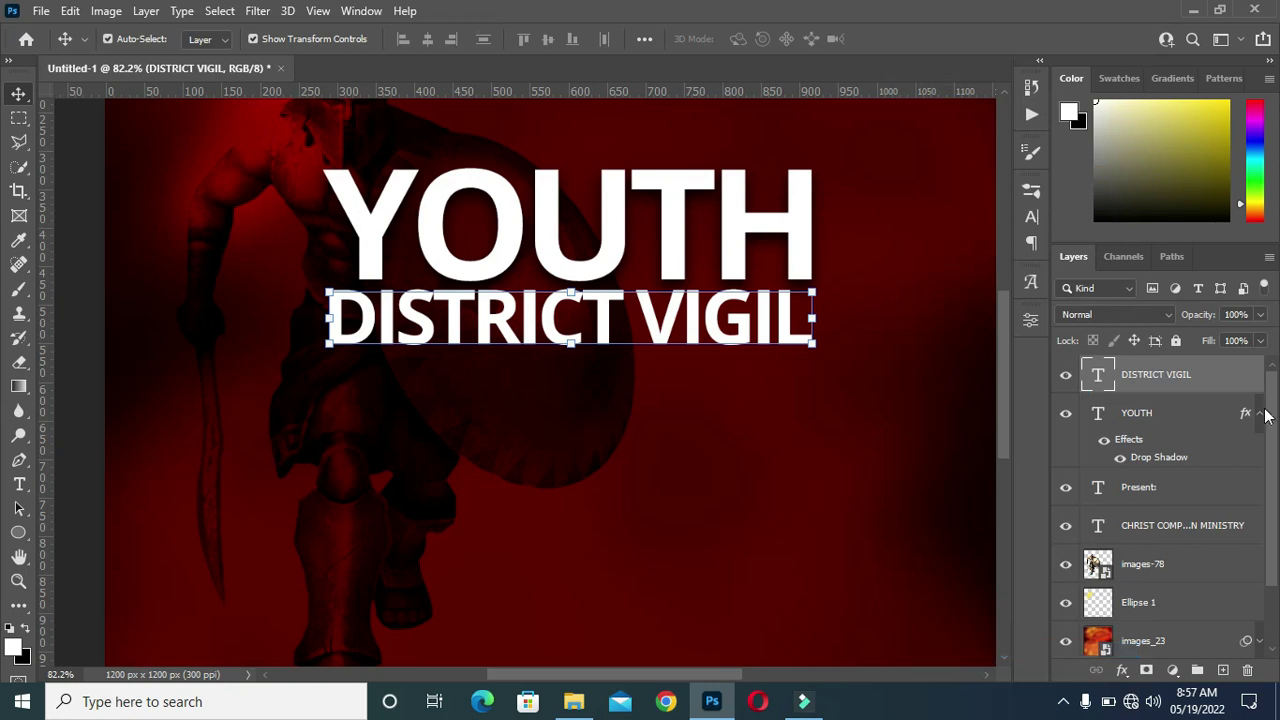
{"action": "left_click", "coordinate": [1259, 449]}
{"action": "left_click", "coordinate": [1260, 376]}
{"action": "key", "text": "ctrl+0"}
{"action": "left_click", "coordinate": [907, 347]}
Add a new text line reading "Theme:" below the start of DISTRICT VIGIL, over the warrior's waist.
{"action": "scroll", "coordinate": [920, 360], "scroll_direction": "up", "scroll_amount": 2}
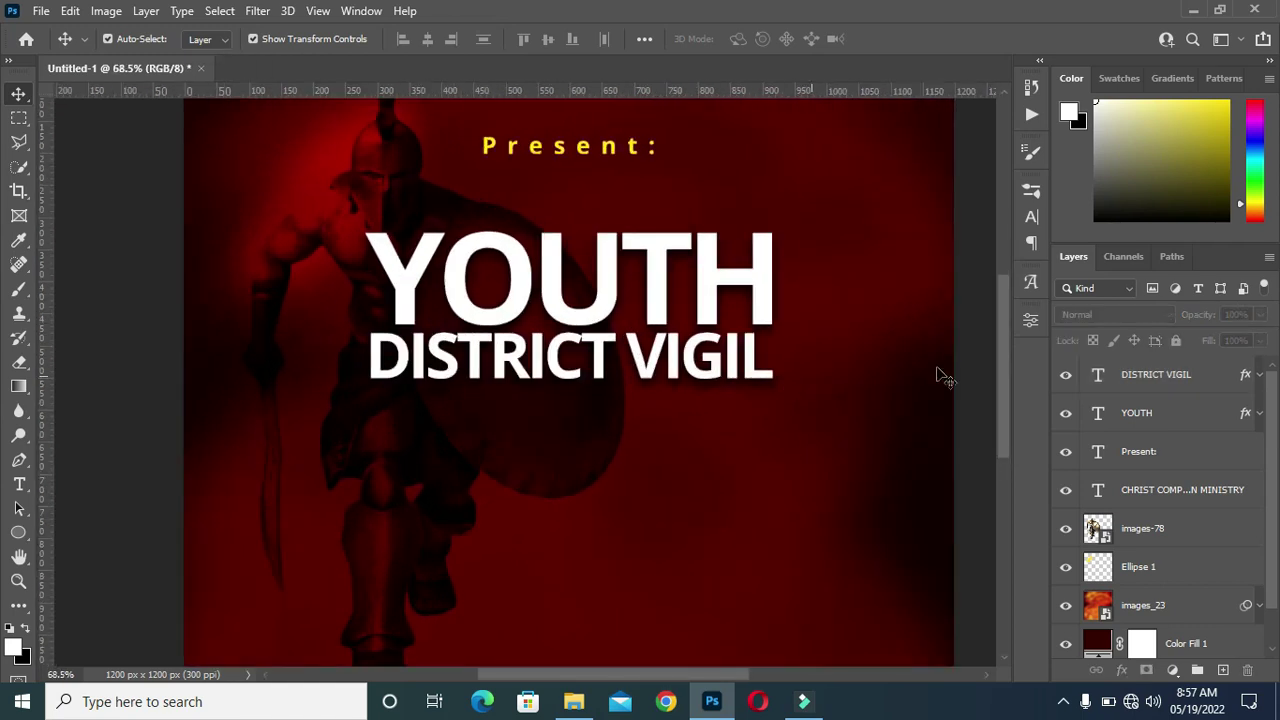
{"action": "mouse_move", "coordinate": [1007, 440]}
{"action": "left_mouse_down"}
{"action": "mouse_move", "coordinate": [1005, 470]}
{"action": "mouse_move", "coordinate": [999, 420]}
{"action": "left_mouse_up"}
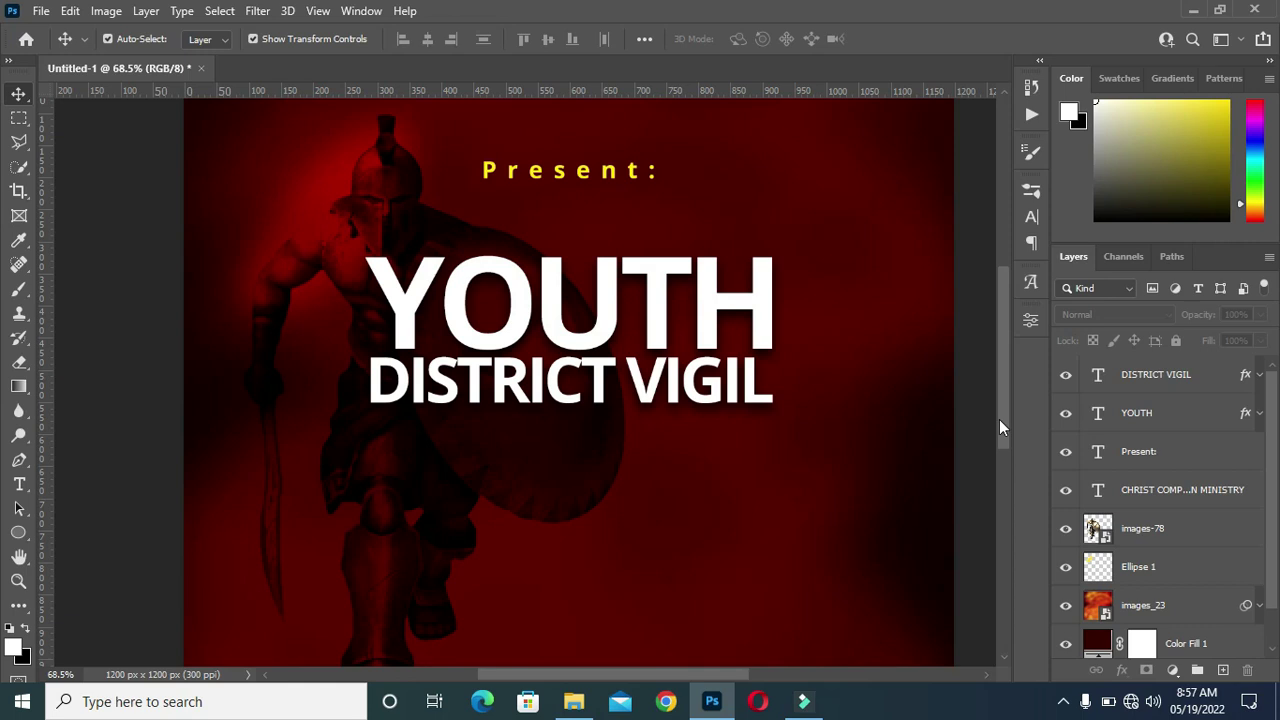
{"action": "scroll", "coordinate": [697, 465], "scroll_direction": "down", "scroll_amount": 1}
{"action": "scroll", "coordinate": [697, 465], "scroll_direction": "up", "scroll_amount": 3}
{"action": "key", "text": "t"}
{"action": "left_click", "coordinate": [395, 358]}
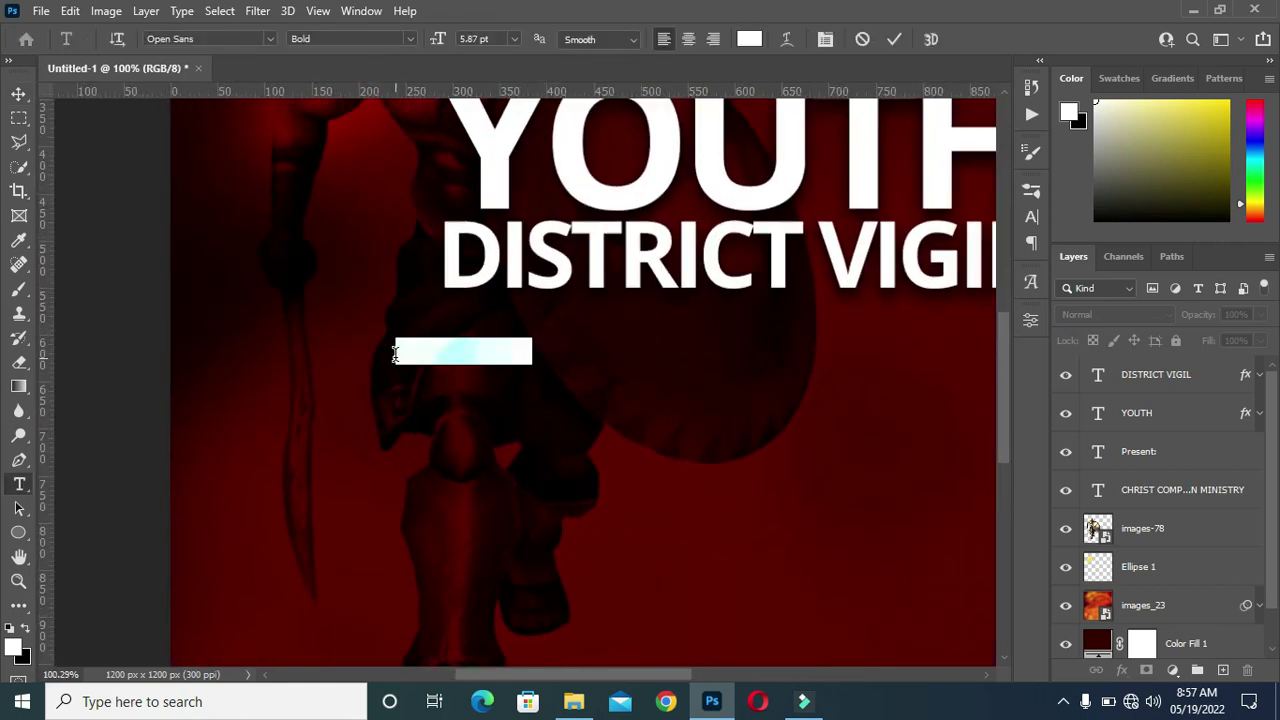
{"action": "left_click", "coordinate": [424, 351]}
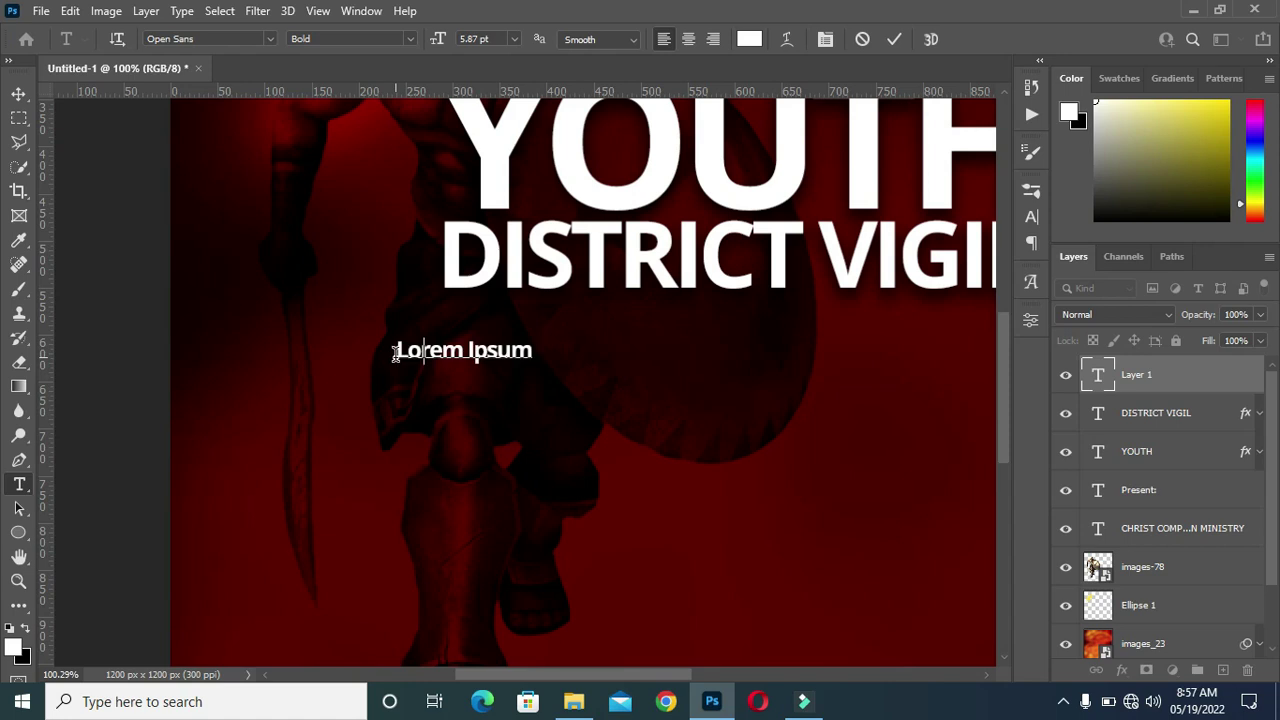
{"action": "key", "text": "ctrl+a"}
{"action": "key", "text": "BackSpace"}
{"action": "type", "text": "Theme"}
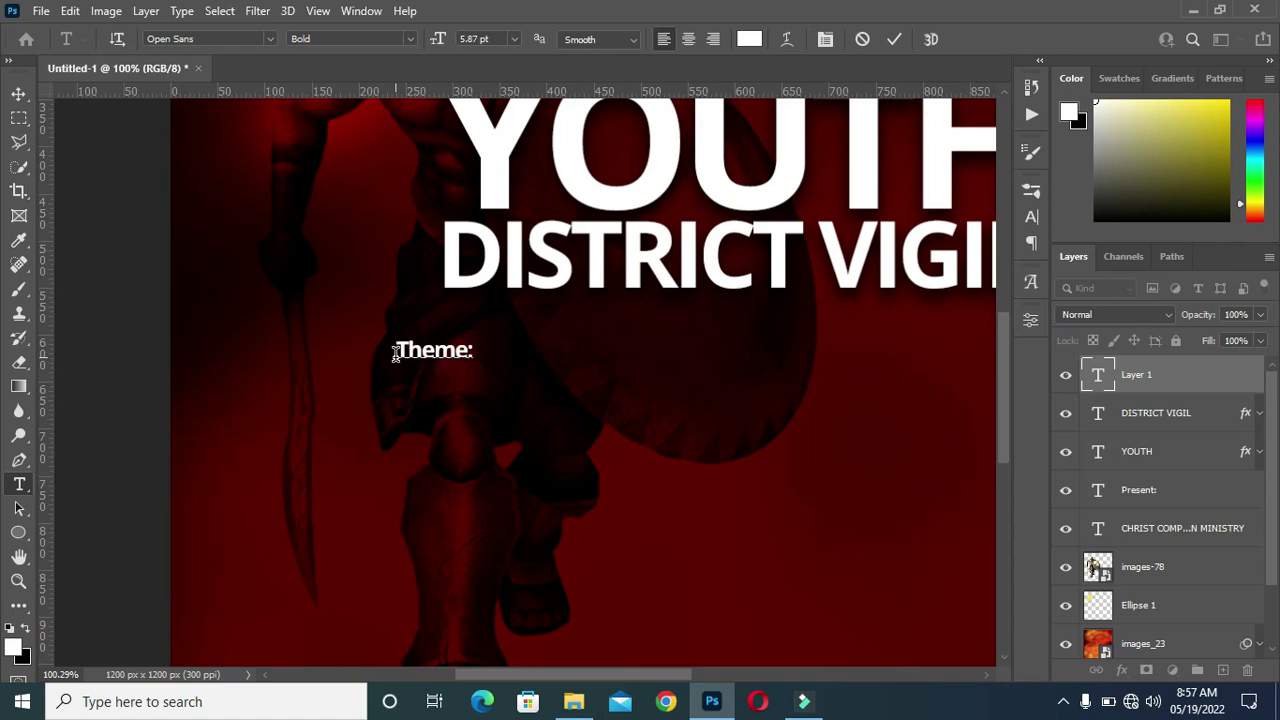
{"action": "left_click", "coordinate": [894, 39]}
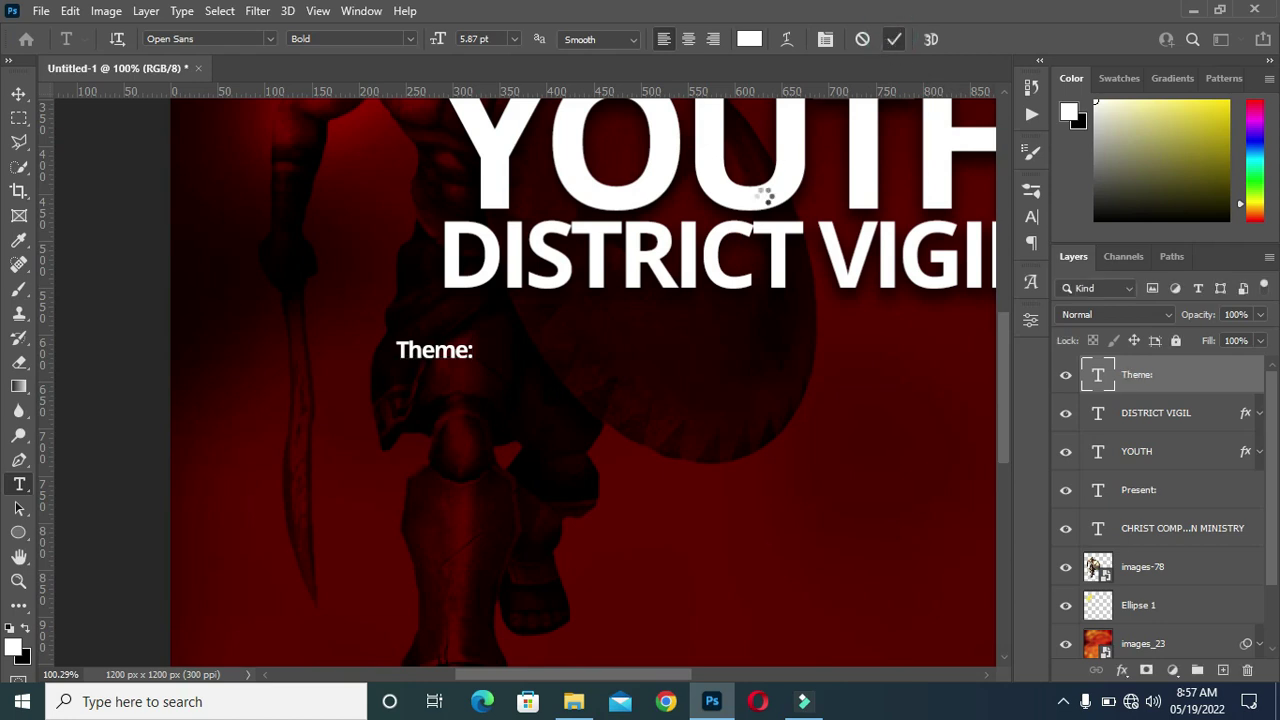
Set the "Theme:" text's tracking to 0 and change its font to Housttely Signature.
{"action": "left_click", "coordinate": [1031, 217]}
{"action": "left_click", "coordinate": [957, 258]}
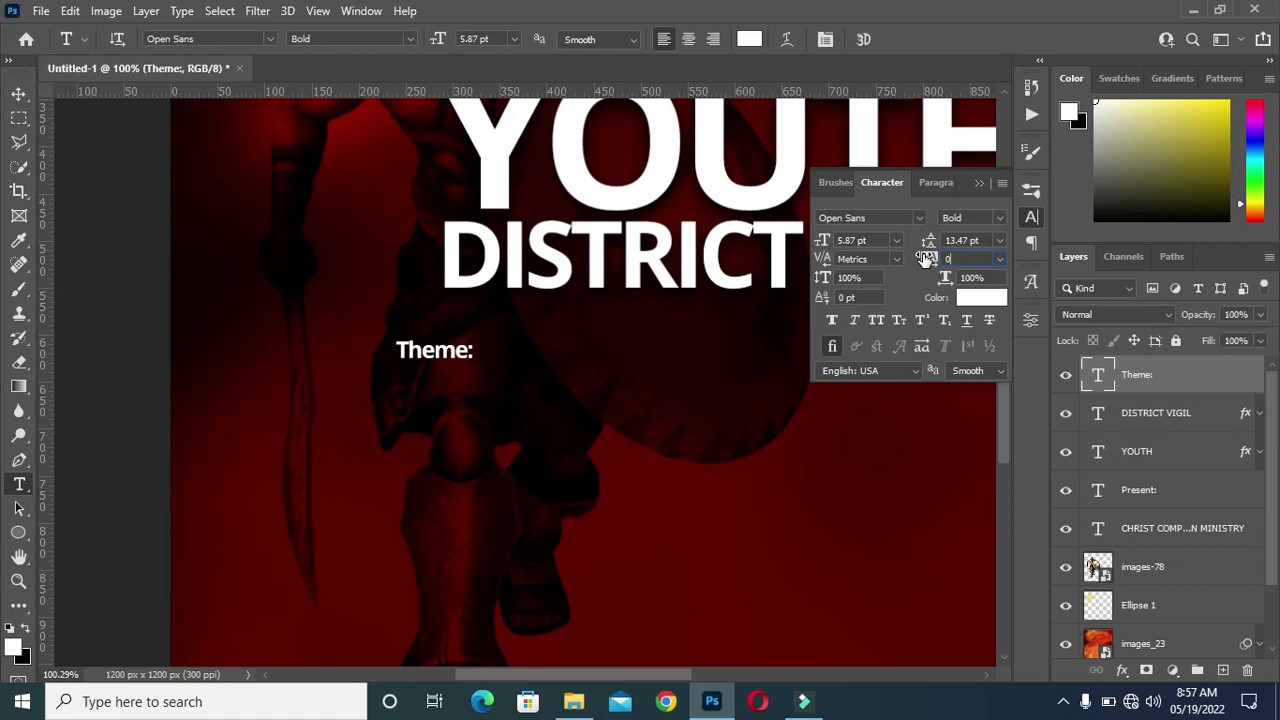
{"action": "type", "text": "0"}
{"action": "key", "text": "Return"}
{"action": "left_click", "coordinate": [978, 184]}
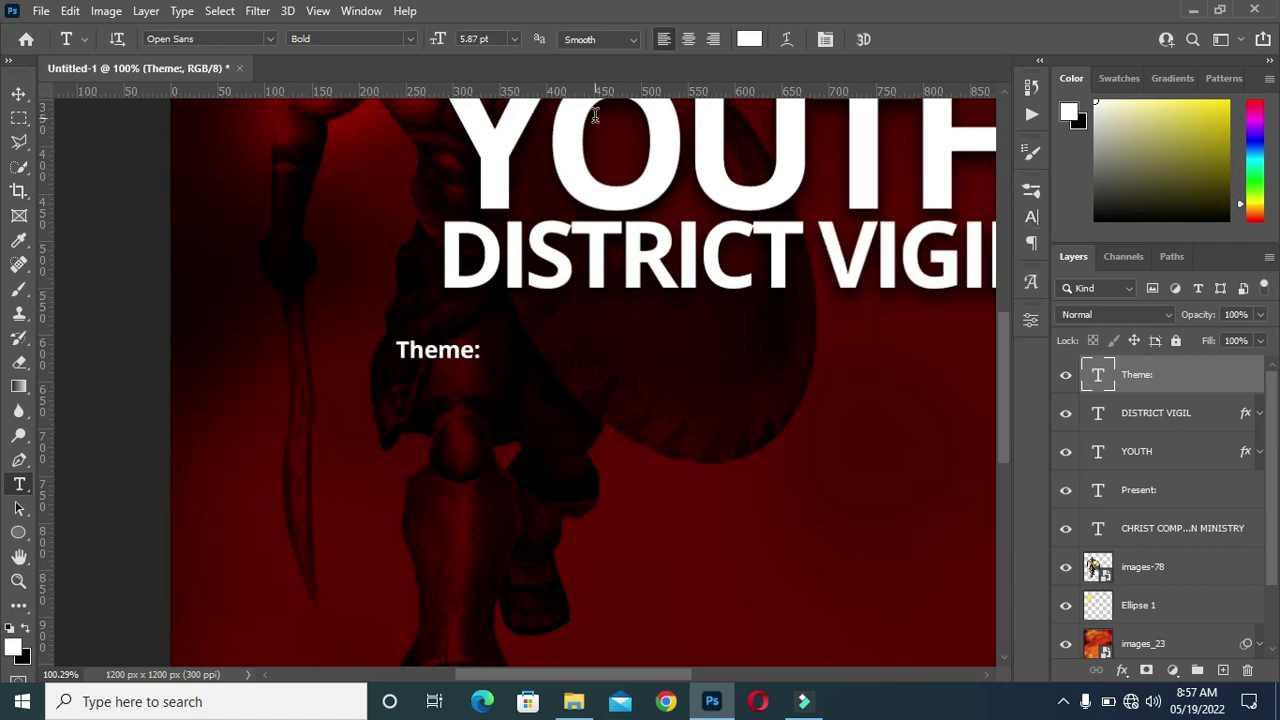
{"action": "left_click", "coordinate": [268, 38]}
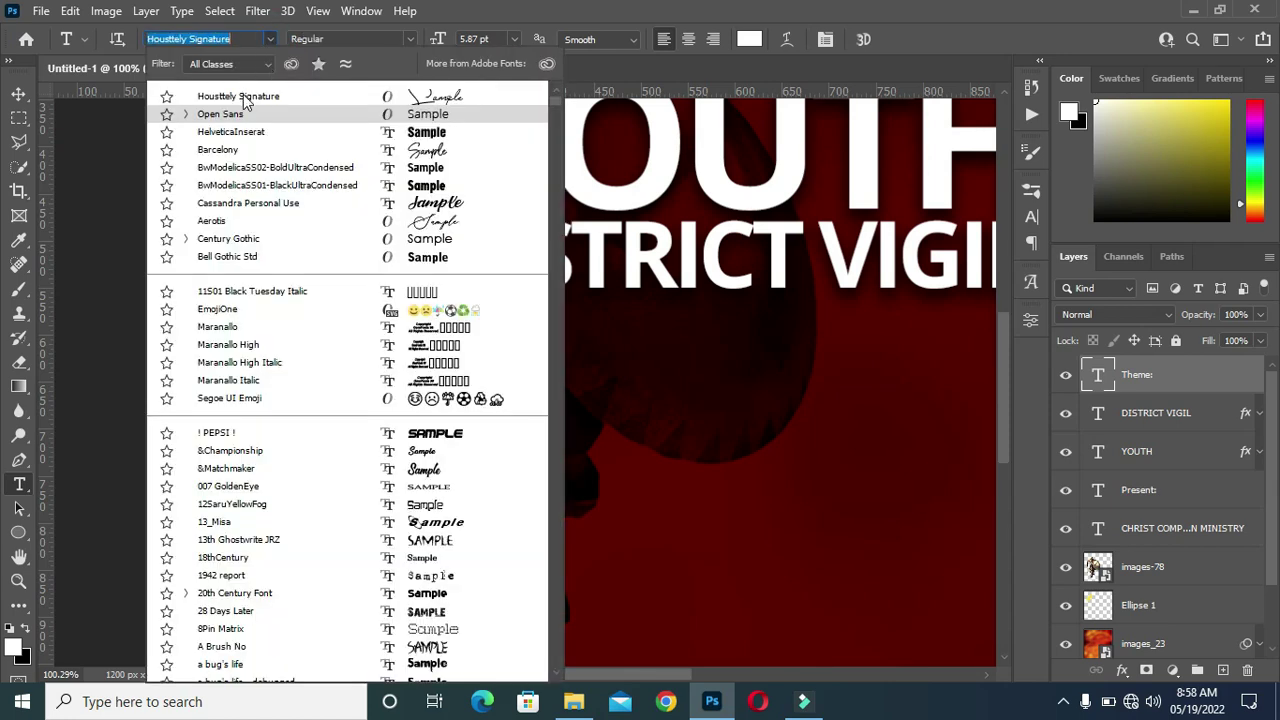
{"action": "left_click", "coordinate": [248, 97]}
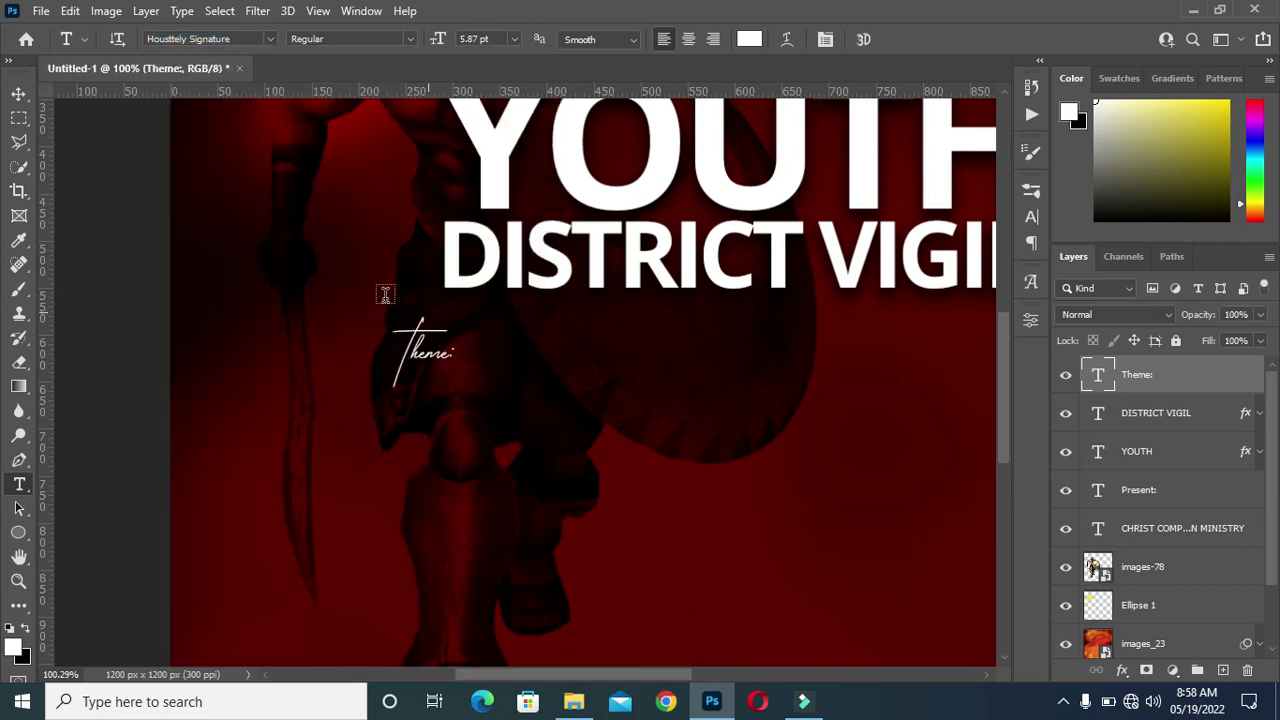
Duplicate the "Theme:" text layer and nudge the copy slightly right of the original to thicken the script strokes.
{"action": "left_click", "coordinate": [17, 95]}
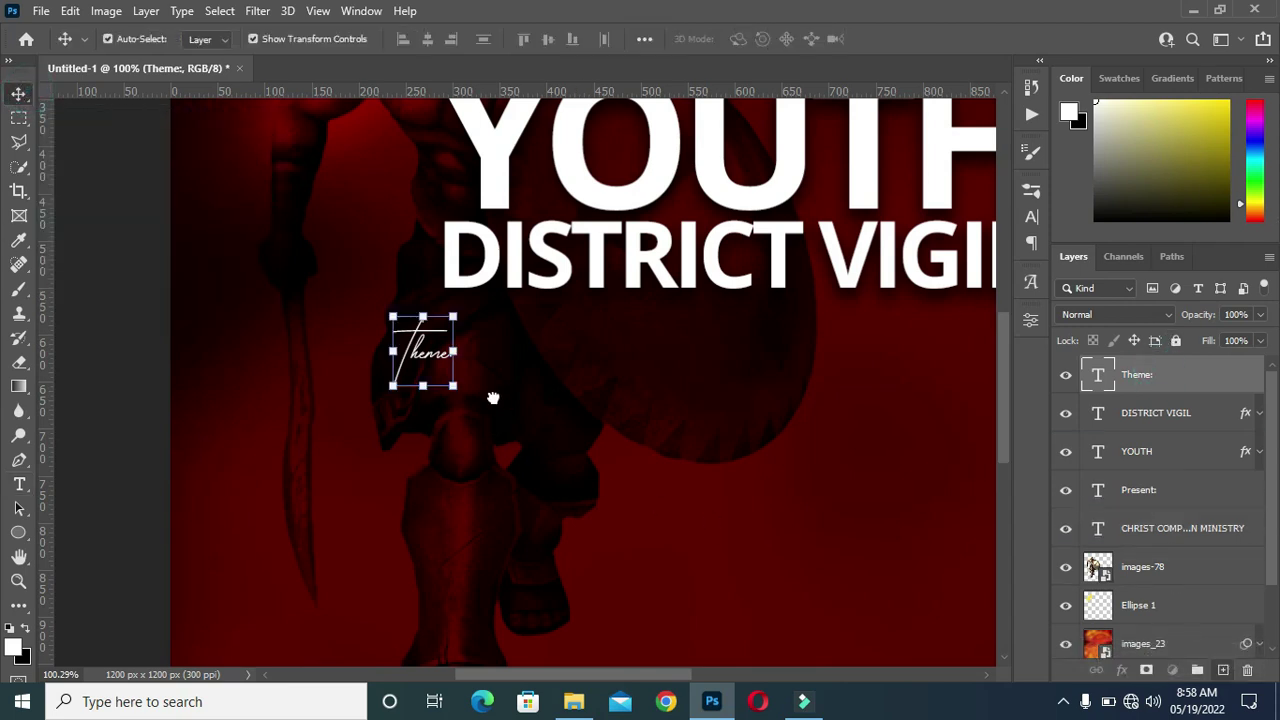
{"action": "key", "text": "ctrl+j"}
{"action": "scroll", "coordinate": [445, 350], "scroll_direction": "up", "scroll_amount": 2}
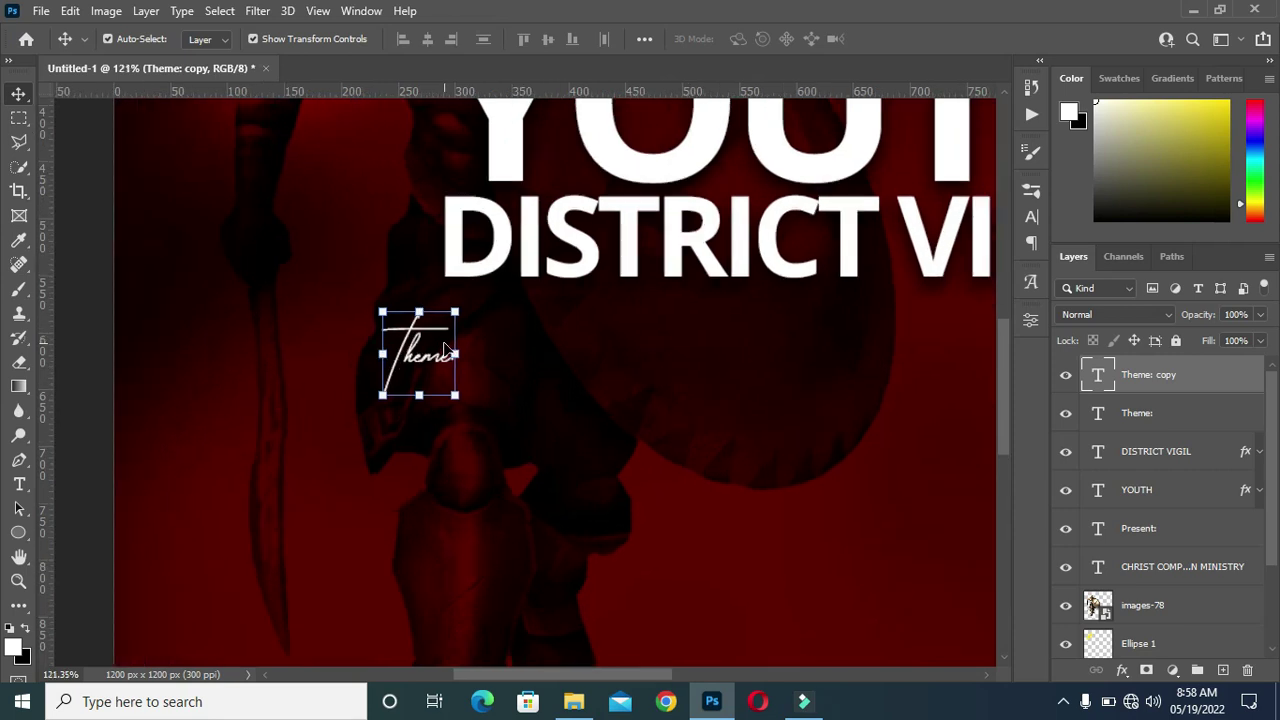
{"action": "left_click_drag", "start_coordinate": [447, 350], "coordinate": [449, 350]}
{"action": "key", "text": "Right"}
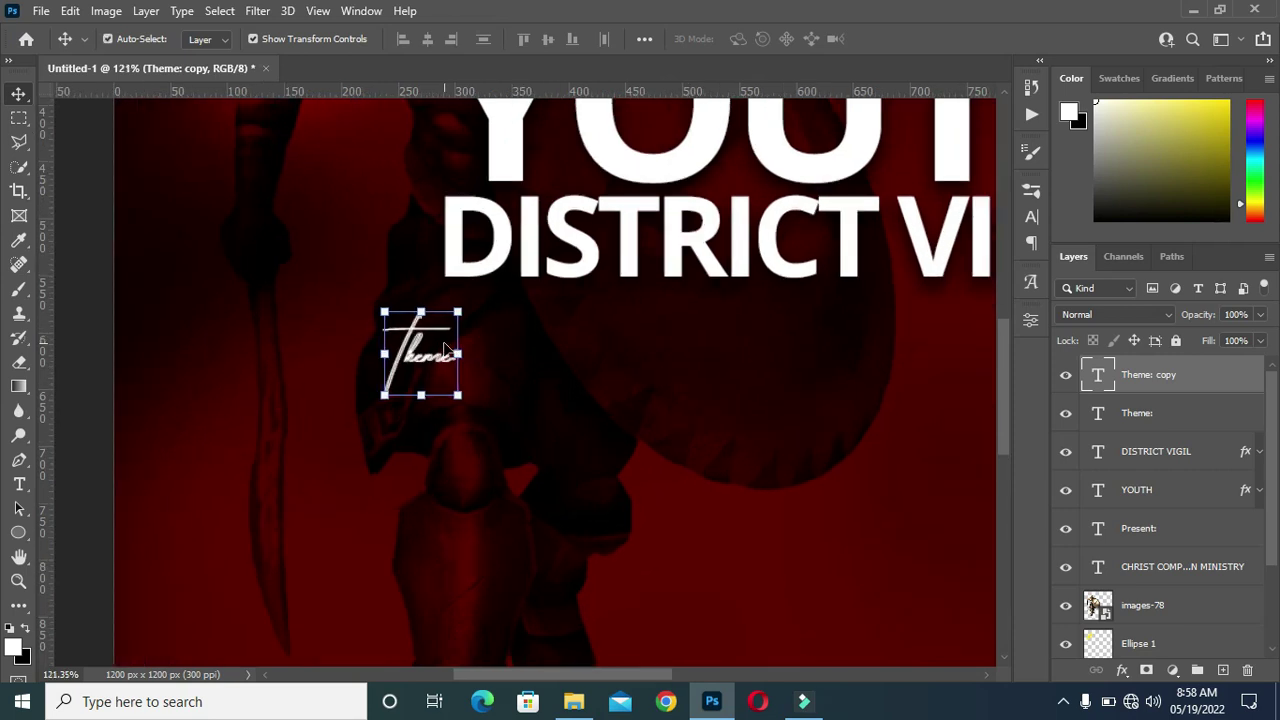
{"action": "key", "text": "Left"}
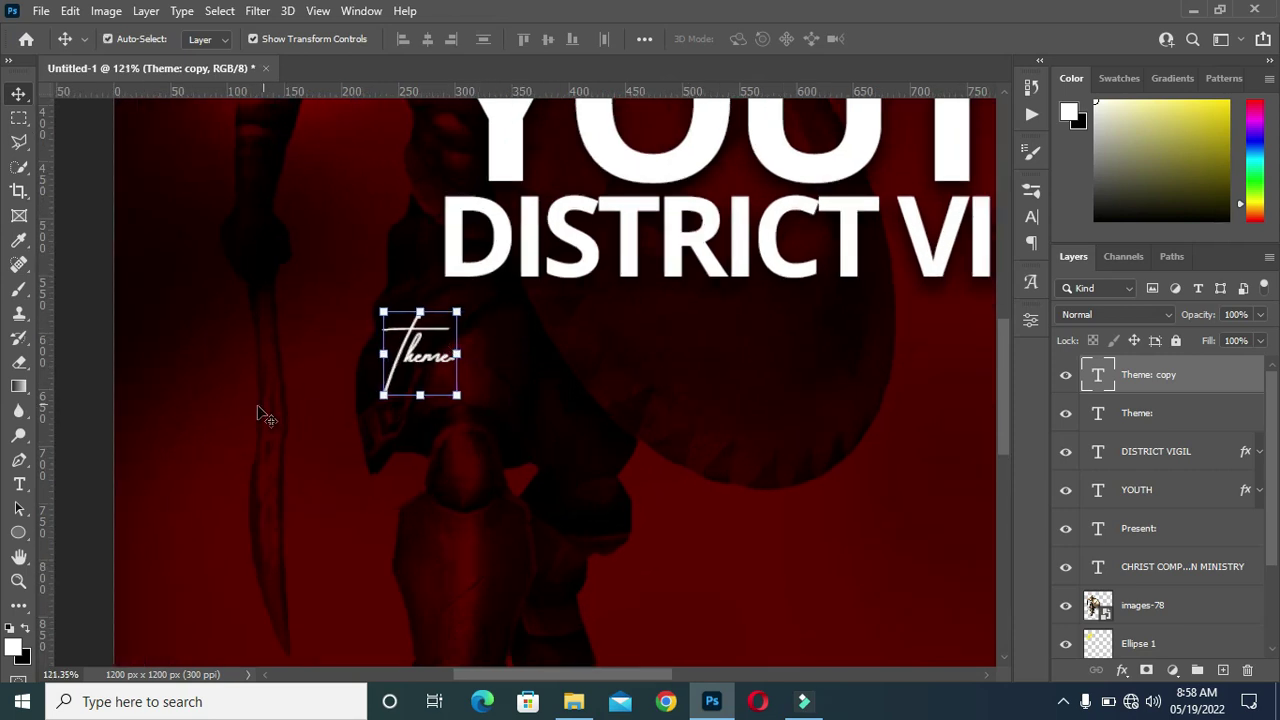
Select both "Theme:" text layers, scale them together to about 145% and shift them slightly lower over the warrior's waist.
{"action": "left_click", "coordinate": [77, 396]}
{"action": "scroll", "coordinate": [462, 372], "scroll_direction": "down", "scroll_amount": 5}
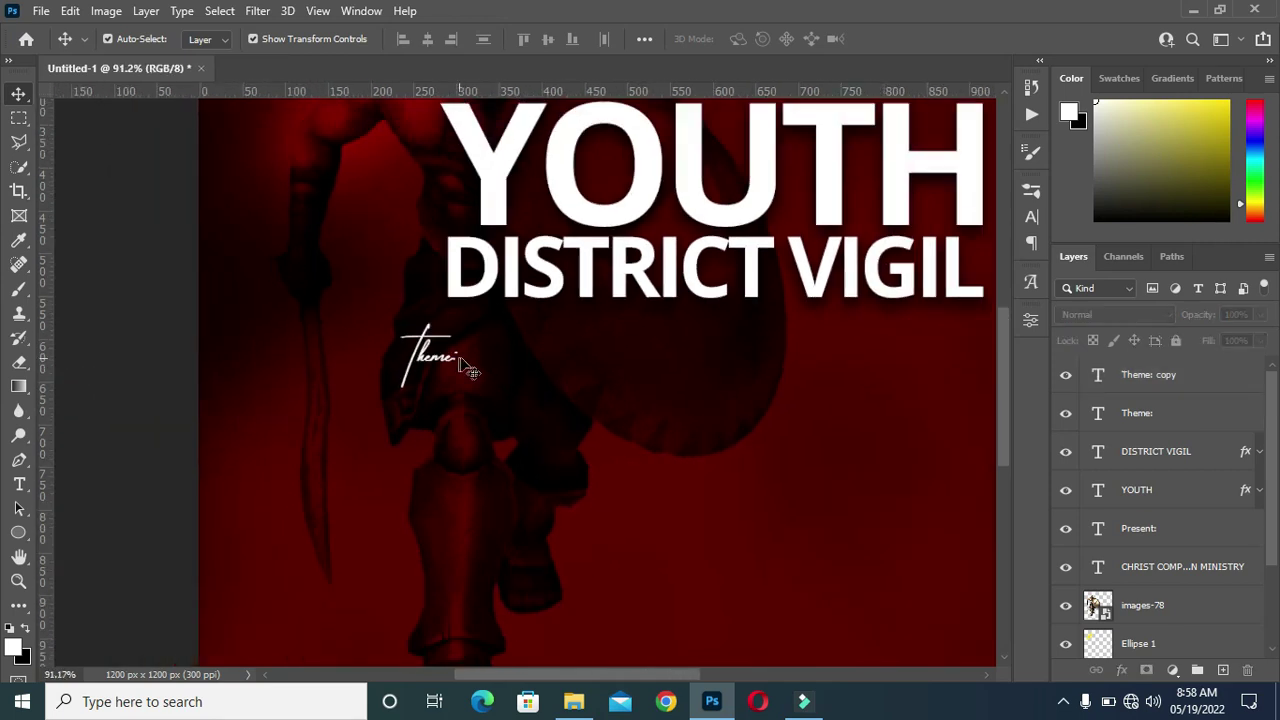
{"action": "scroll", "coordinate": [449, 434], "scroll_direction": "down", "scroll_amount": 1}
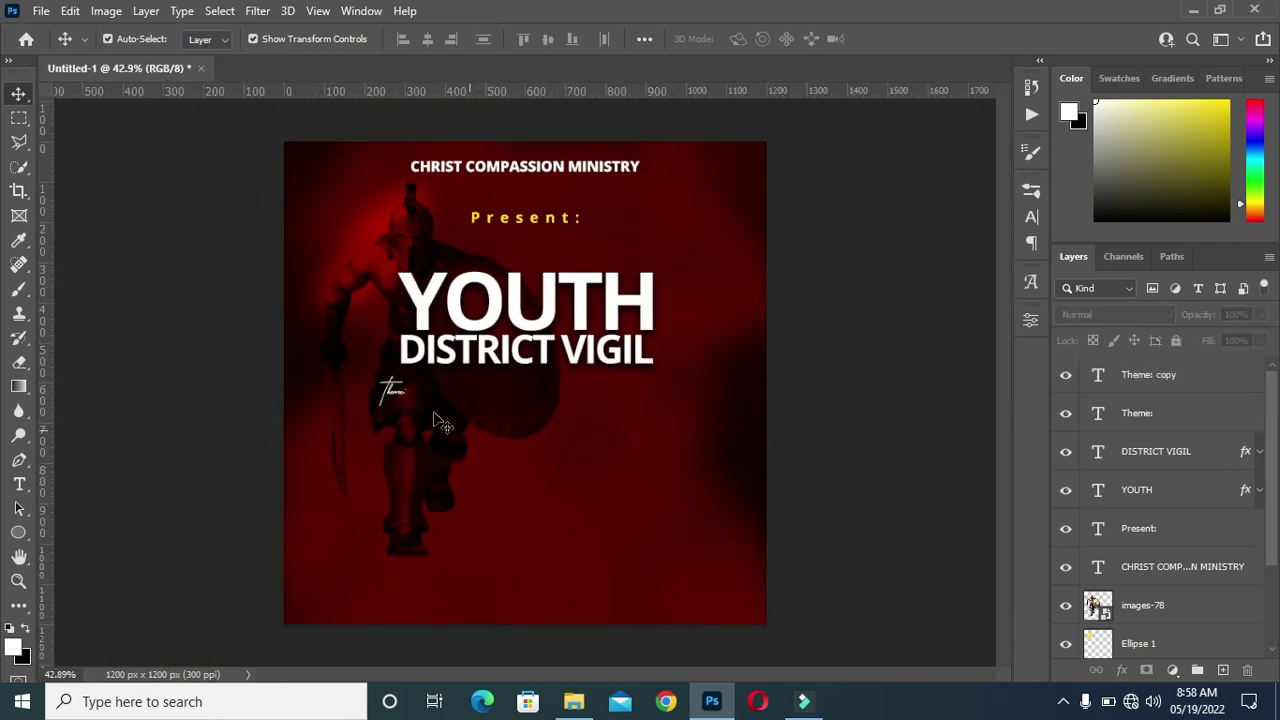
{"action": "scroll", "coordinate": [405, 400], "scroll_direction": "up", "scroll_amount": 3}
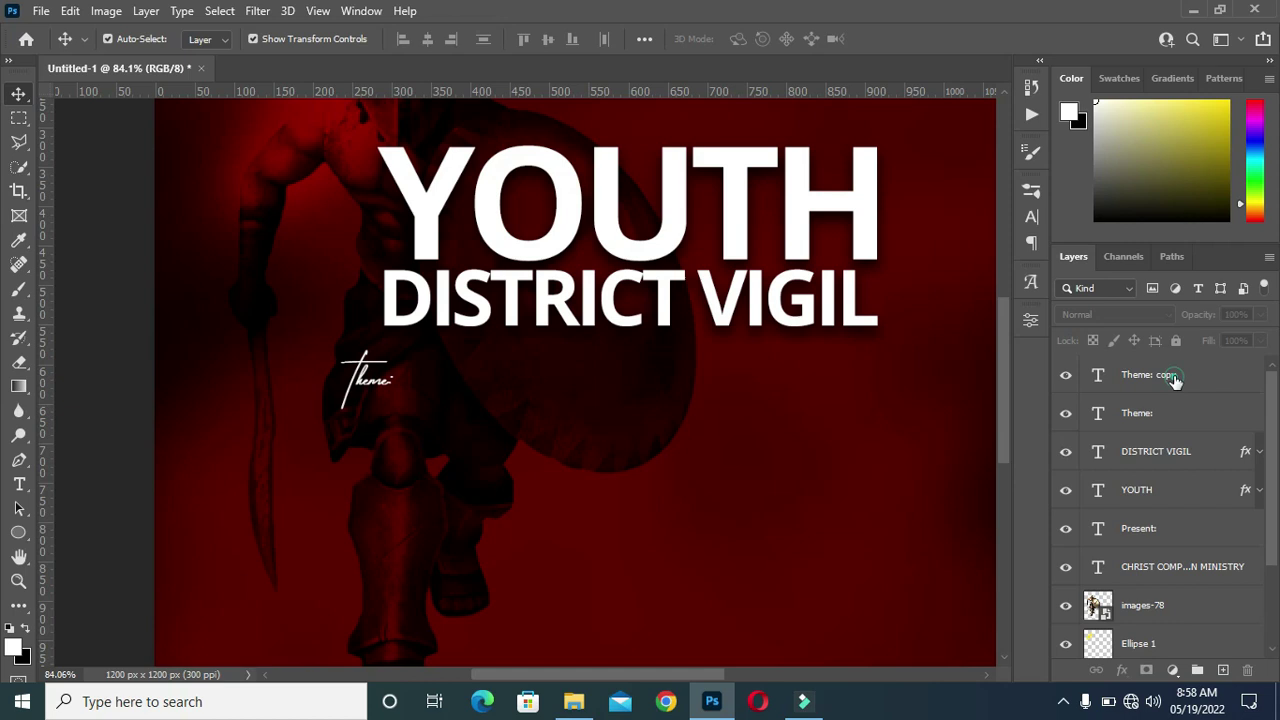
{"action": "left_click", "coordinate": [1175, 378]}
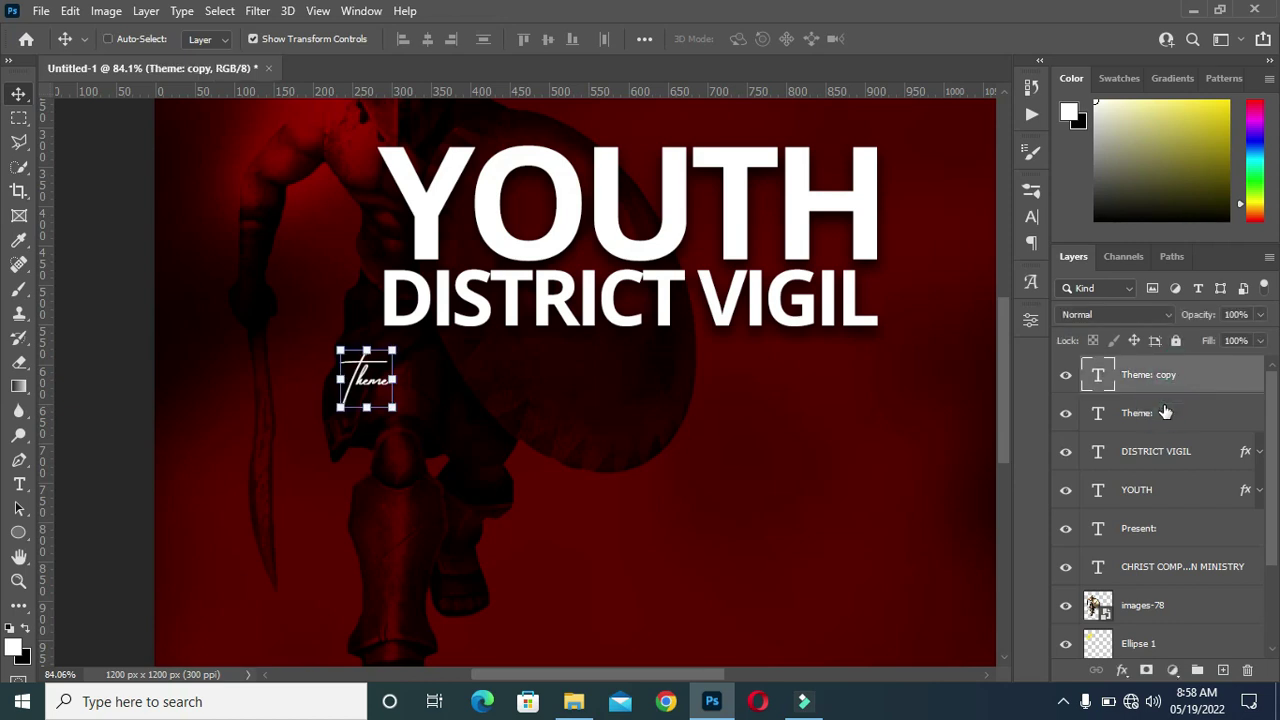
{"action": "left_click", "coordinate": [1165, 412], "text": "ctrl"}
{"action": "mouse_move", "coordinate": [395, 409]}
{"action": "left_mouse_down"}
{"action": "mouse_move", "coordinate": [414, 440]}
{"action": "mouse_move", "coordinate": [396, 432]}
{"action": "left_mouse_up"}
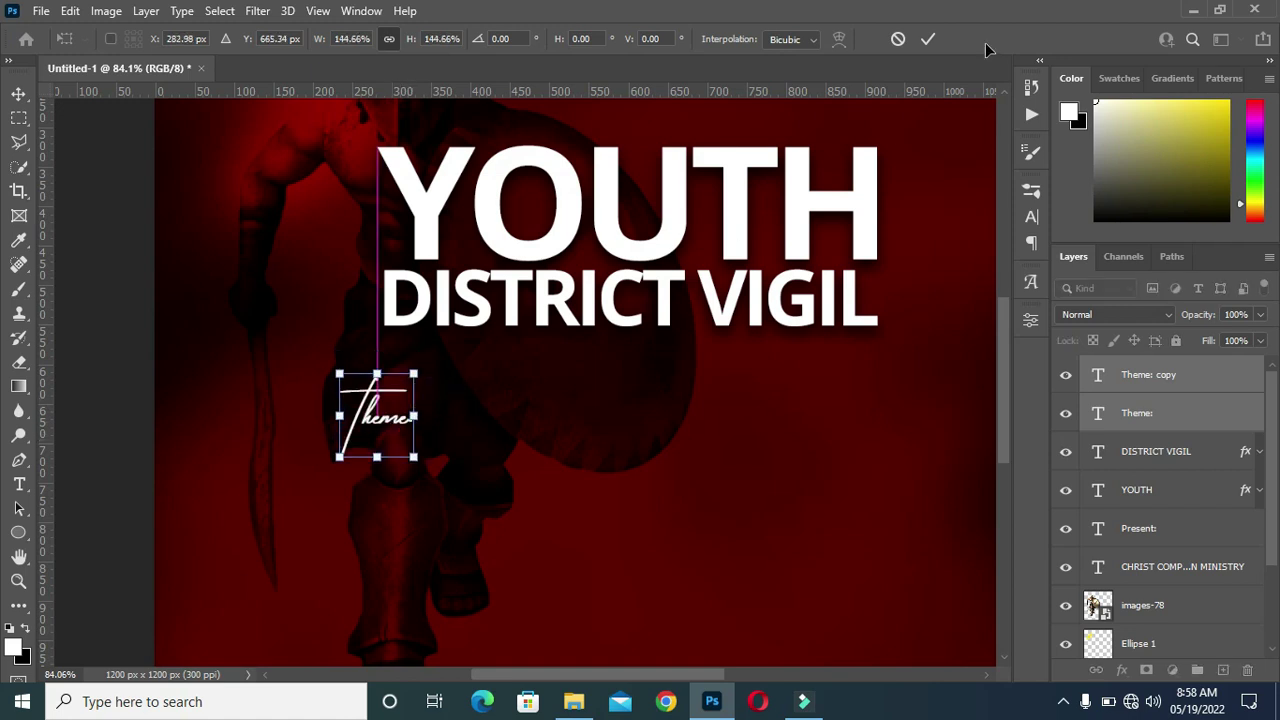
{"action": "key", "text": "ctrl+0"}
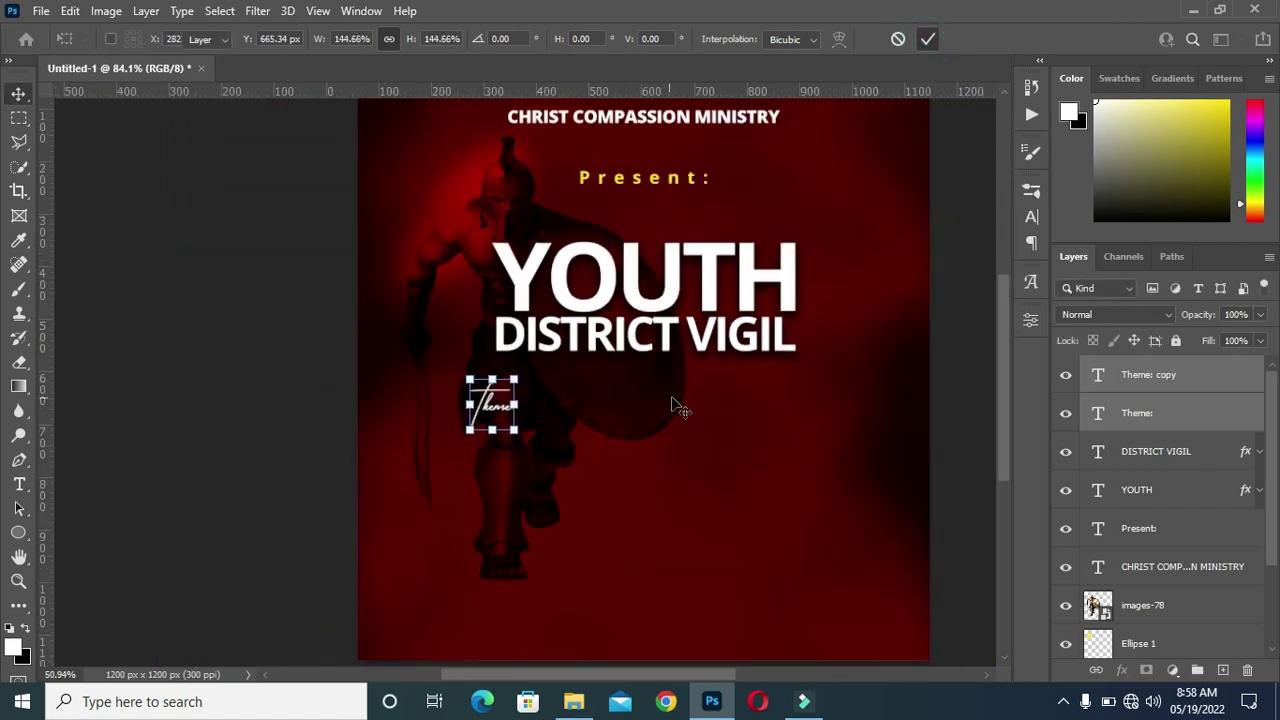
{"action": "key", "text": "Return"}
Group the two "Theme:" text layers, name the group "theme:" and deselect it.
{"action": "scroll", "coordinate": [491, 523], "scroll_direction": "up", "scroll_amount": 4}
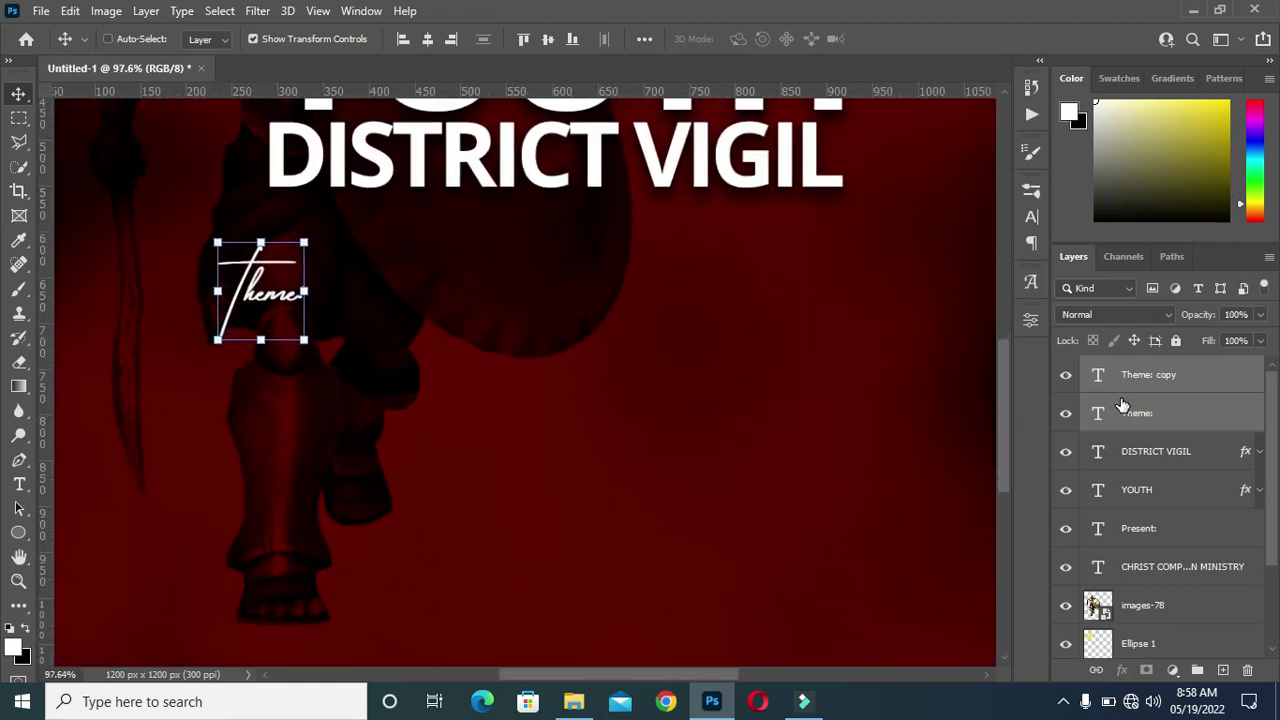
{"action": "key", "text": "ctrl+g"}
{"action": "double_click", "coordinate": [1150, 367]}
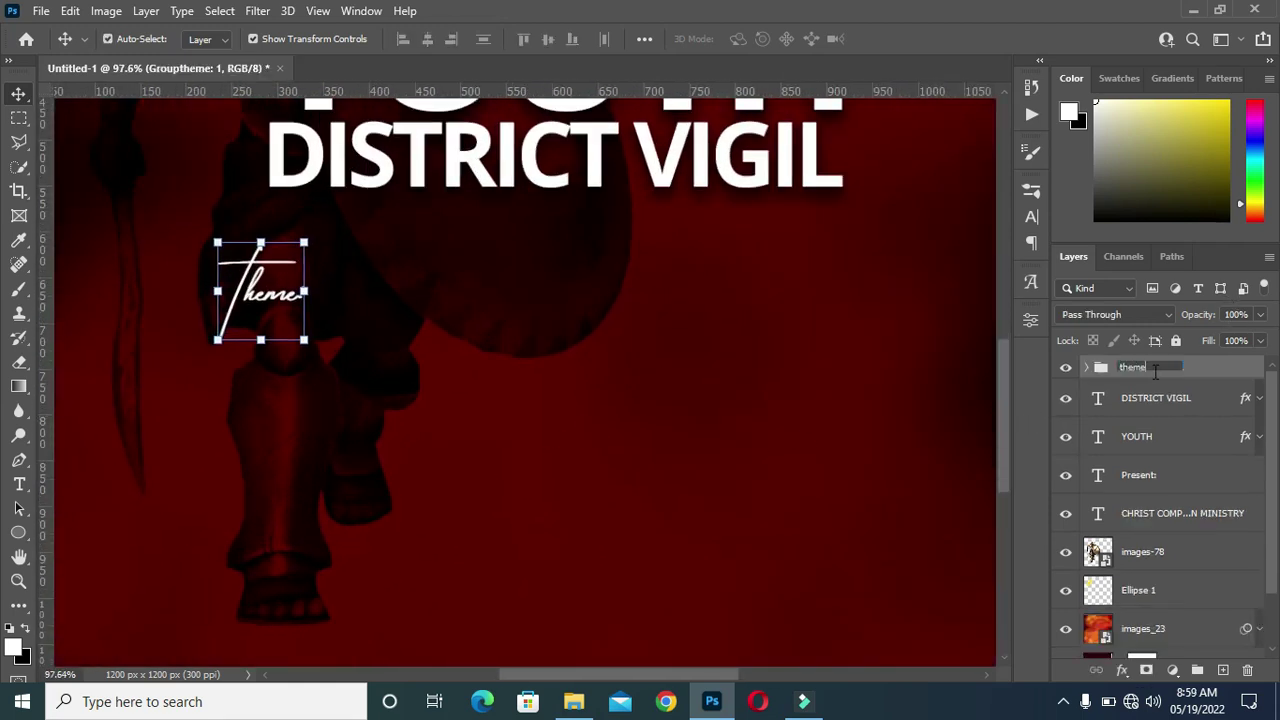
{"action": "key", "text": "Return"}
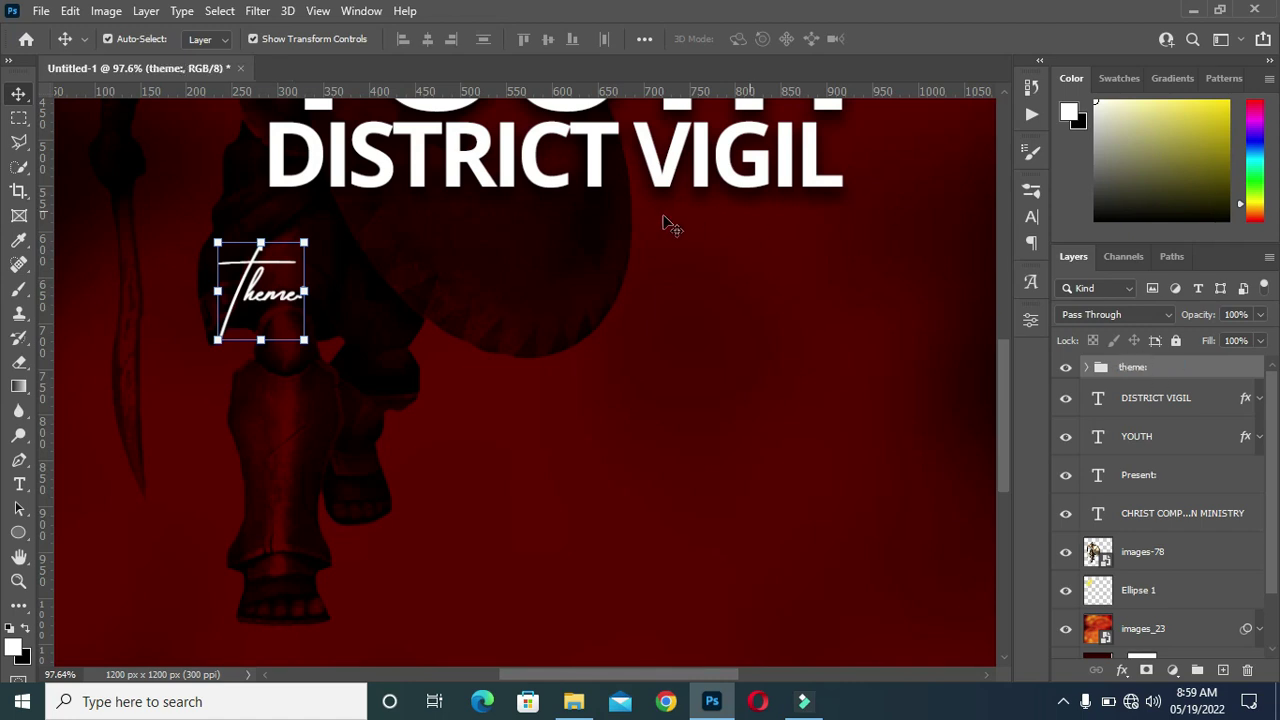
{"action": "scroll", "coordinate": [723, 246], "scroll_direction": "down", "scroll_amount": 2}
{"action": "left_click", "coordinate": [230, 372]}
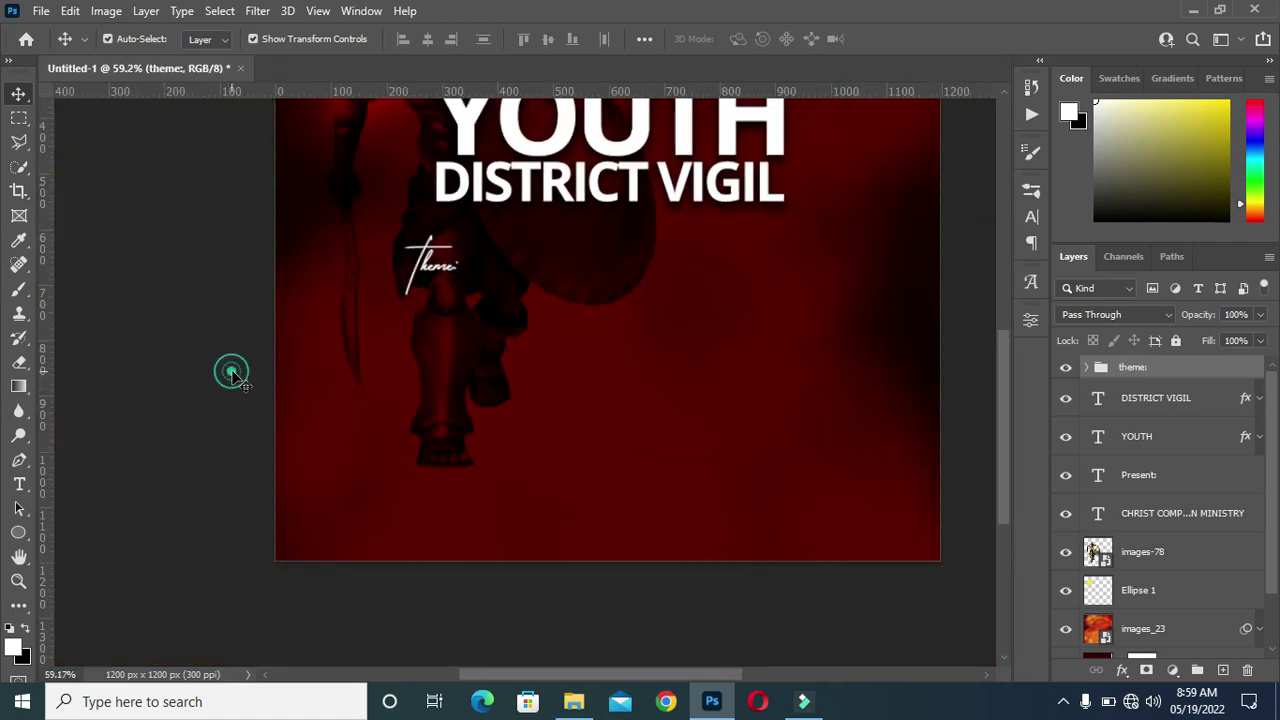
Draw a white rectangle shape about 927 x 192 px across the warrior's legs, just below the "Theme:" text.
{"action": "left_click", "coordinate": [18, 532]}
{"action": "left_click", "coordinate": [85, 535]}
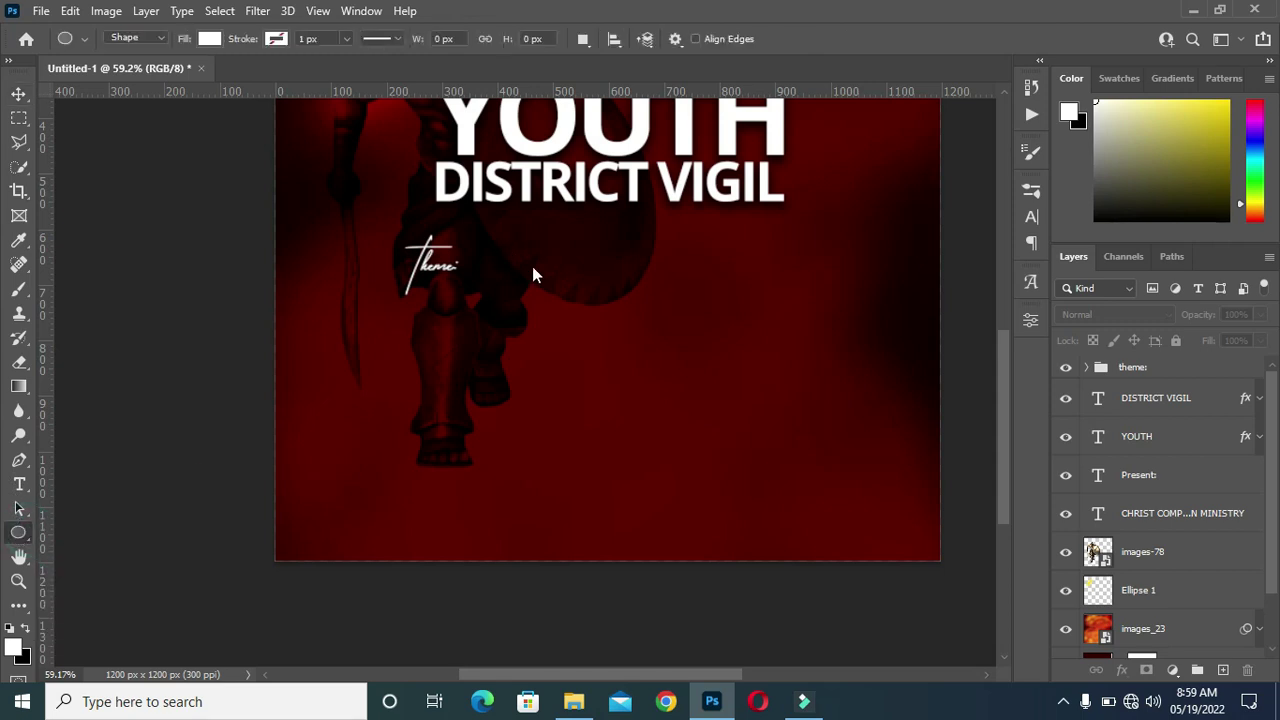
{"action": "key", "text": "shift+u"}
{"action": "scroll", "coordinate": [557, 244], "scroll_direction": "up", "scroll_amount": 2}
{"action": "scroll", "coordinate": [930, 300], "scroll_direction": "down", "scroll_amount": 5}
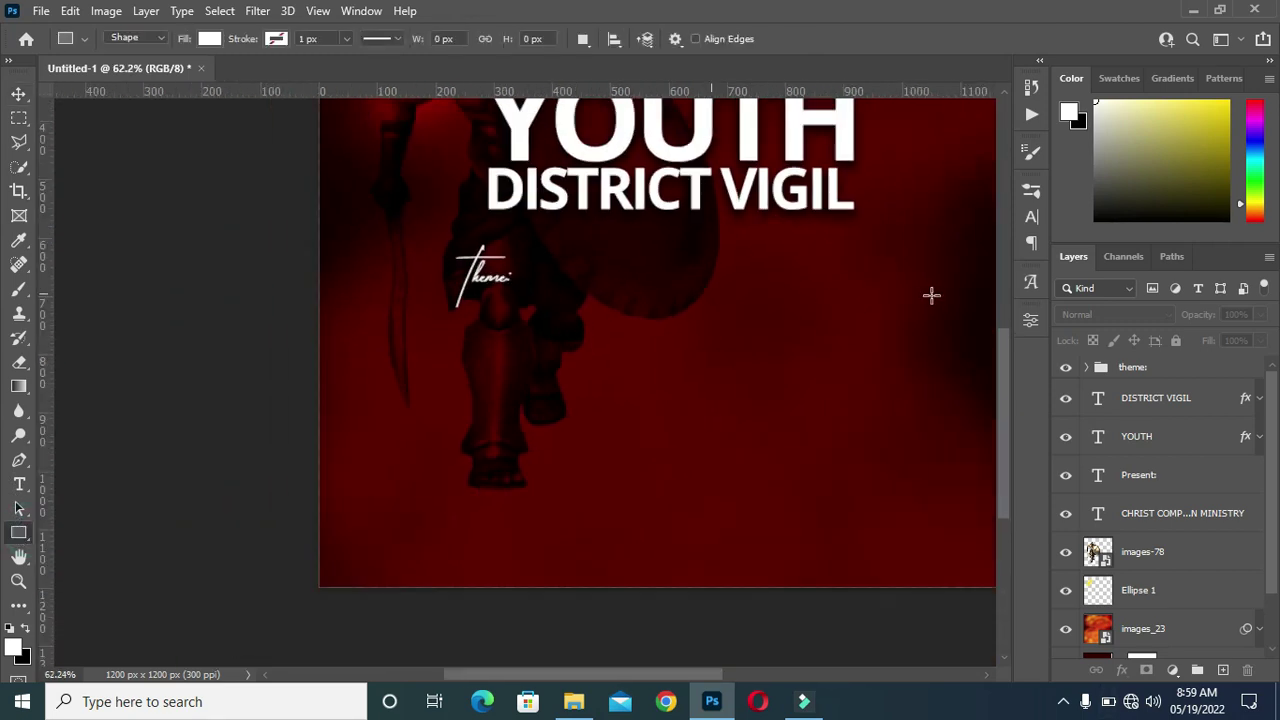
{"action": "scroll", "coordinate": [380, 477], "scroll_direction": "up", "scroll_amount": 5}
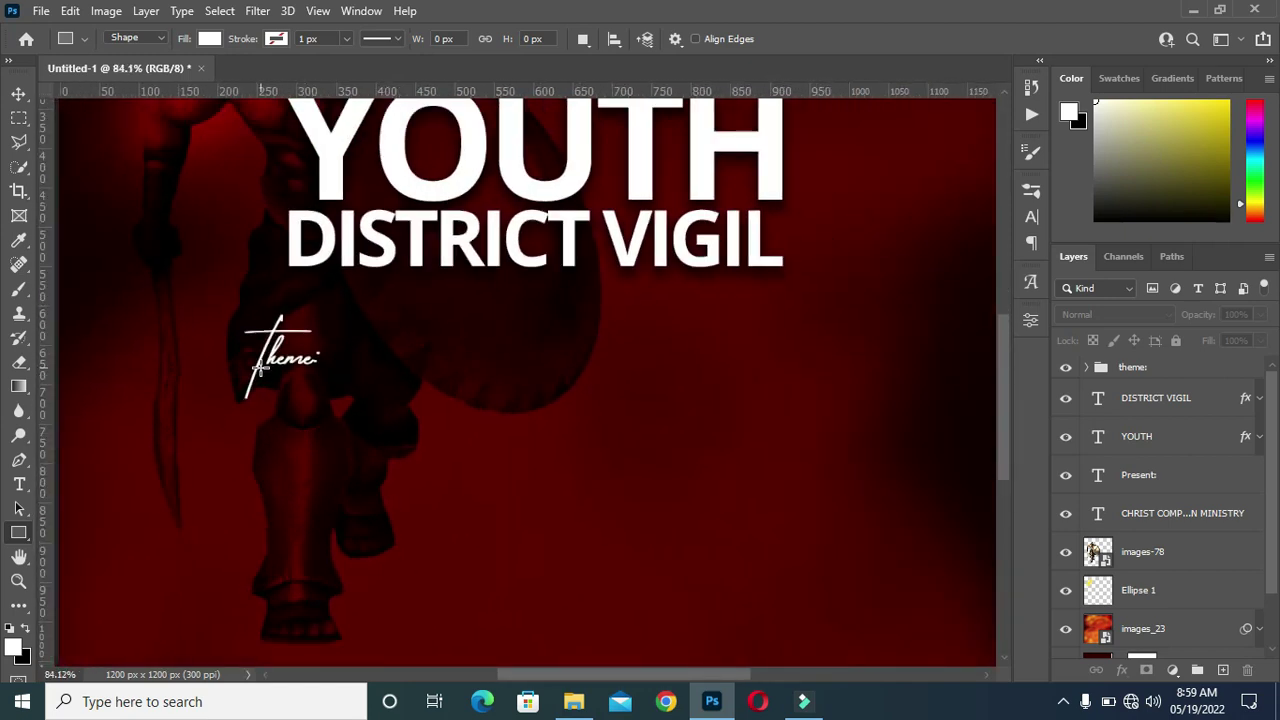
{"action": "left_click_drag", "start_coordinate": [237, 367], "coordinate": [971, 517]}
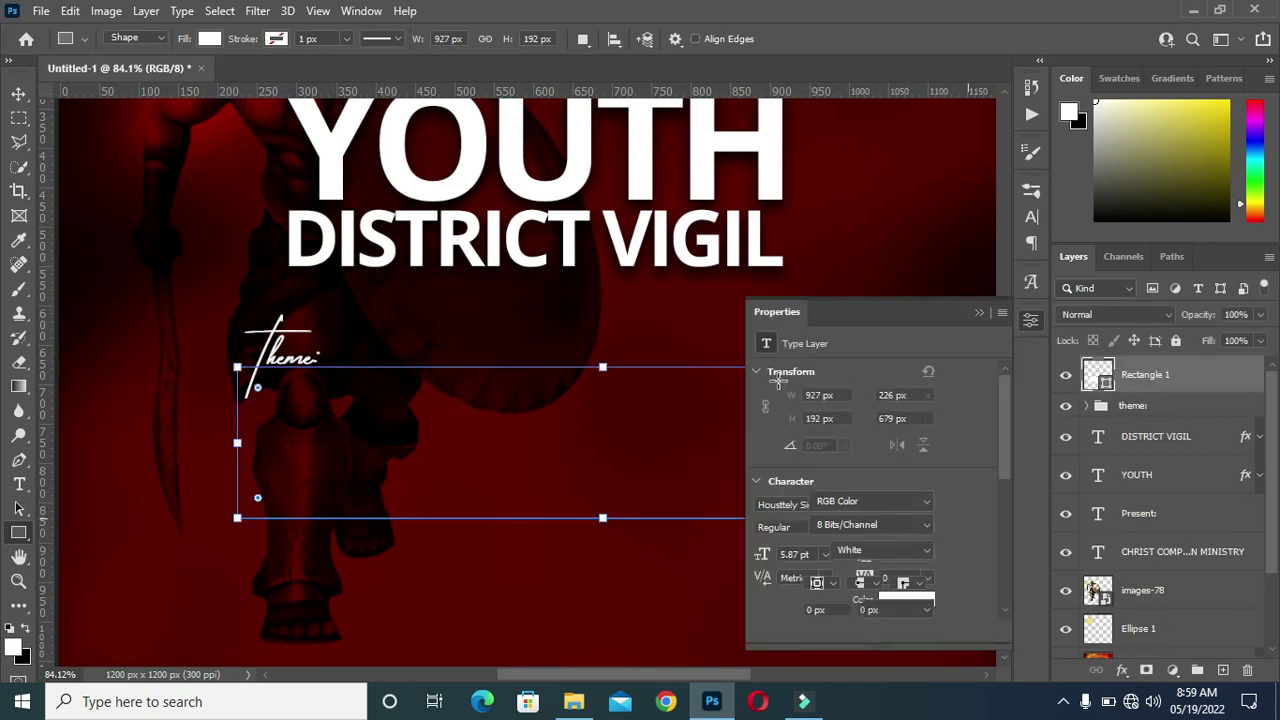
{"action": "scroll", "coordinate": [790, 385], "scroll_direction": "down", "scroll_amount": 1}
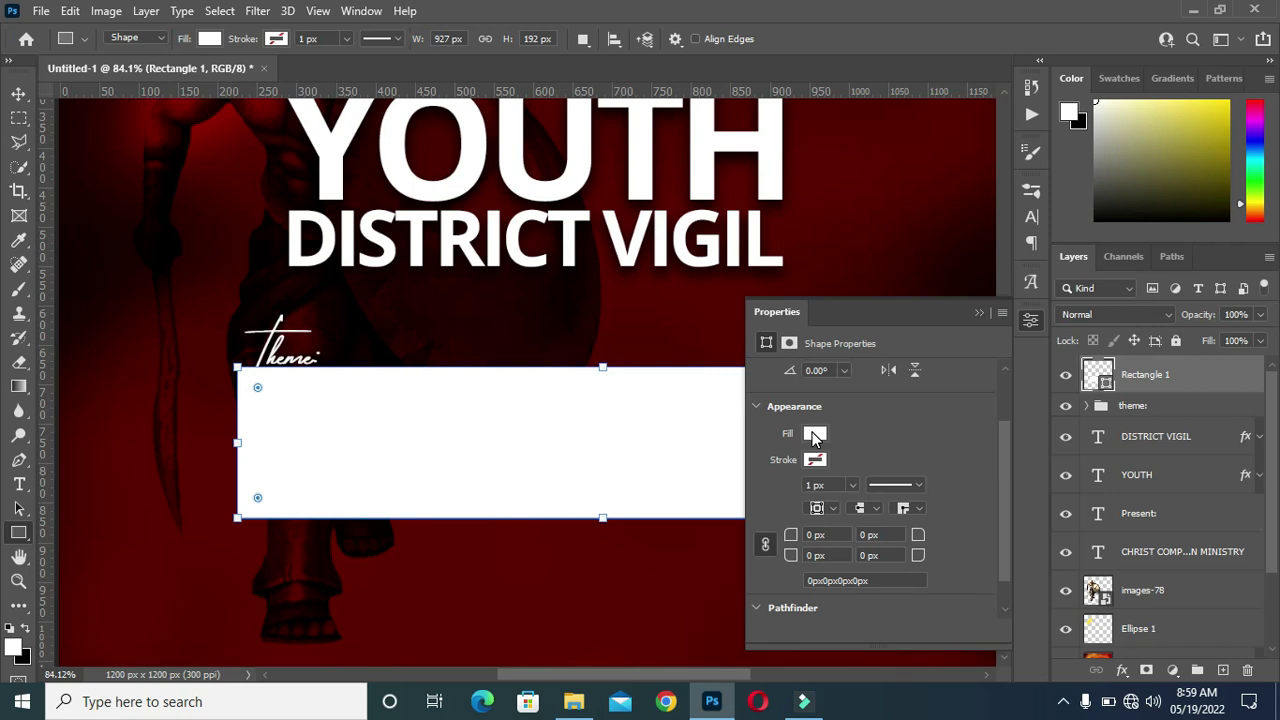
{"action": "left_click", "coordinate": [979, 313]}
Centre the white rectangle horizontally on the whole canvas and make black the foreground colour.
{"action": "left_click", "coordinate": [18, 93]}
{"action": "key", "text": "ctrl+0"}
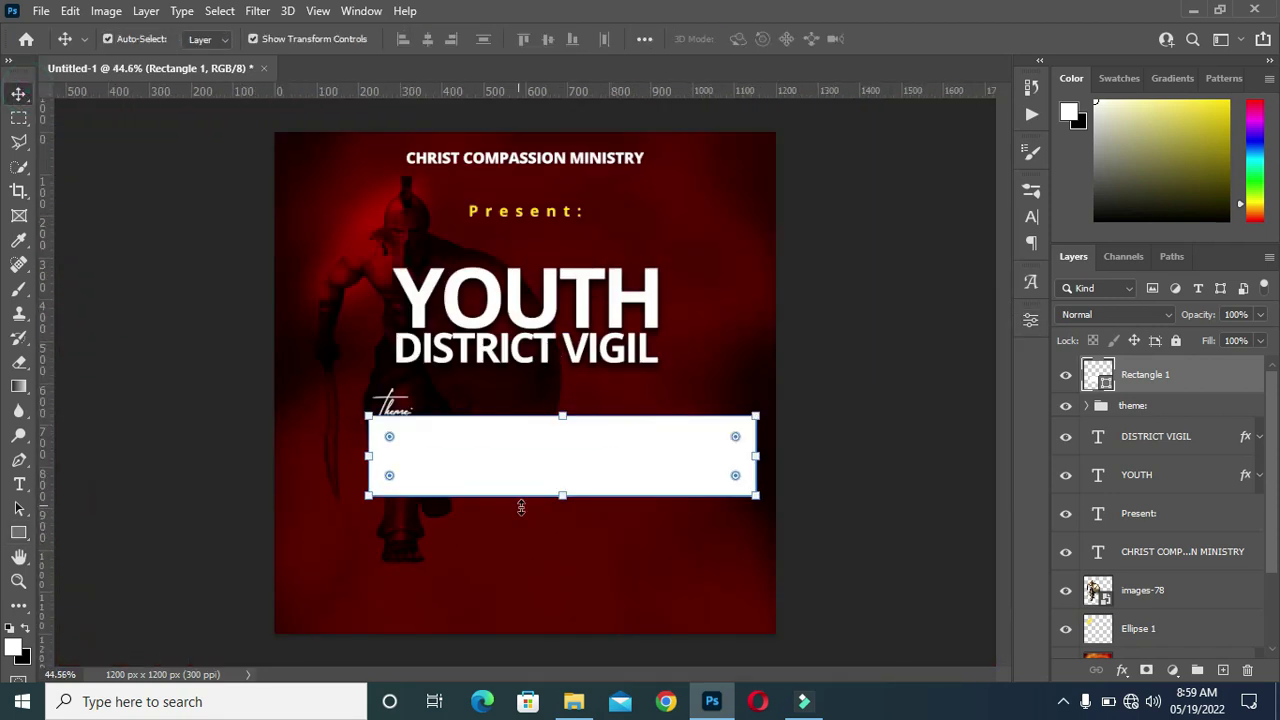
{"action": "scroll", "coordinate": [512, 491], "scroll_direction": "up", "scroll_amount": 1}
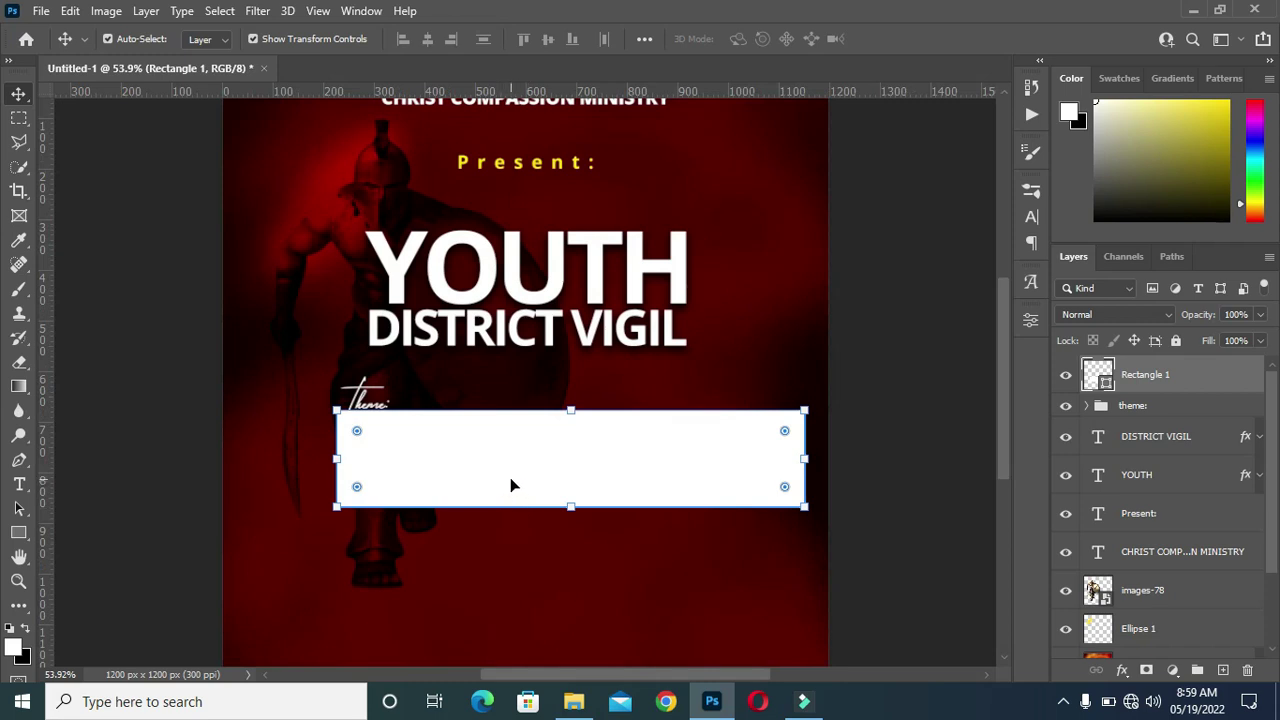
{"action": "key", "text": "ctrl+a"}
{"action": "left_click", "coordinate": [427, 38]}
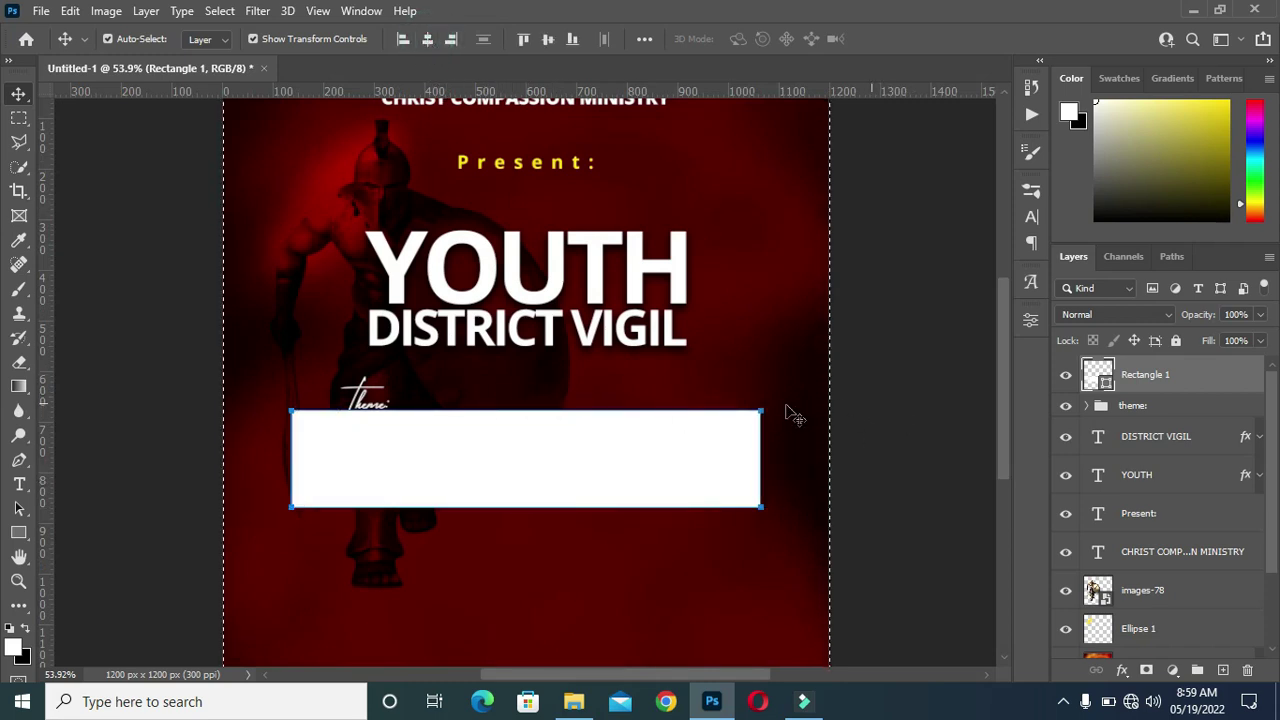
{"action": "key", "text": "ctrl"}
{"action": "key", "text": "x"}
{"action": "scroll", "coordinate": [700, 520], "scroll_direction": "up", "scroll_amount": 1}
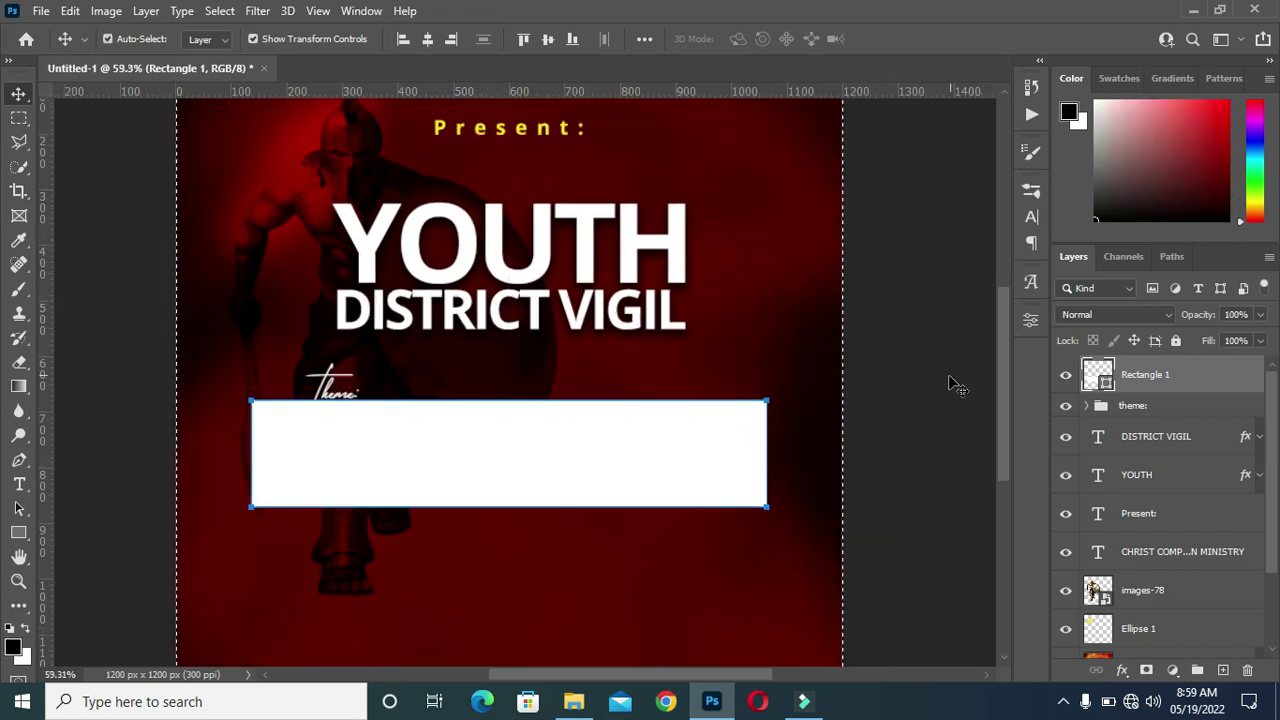
Move the Rectangle 1 layer beneath the "theme:" group, then select the group.
{"action": "left_click_drag", "start_coordinate": [1003, 375], "coordinate": [1005, 420]}
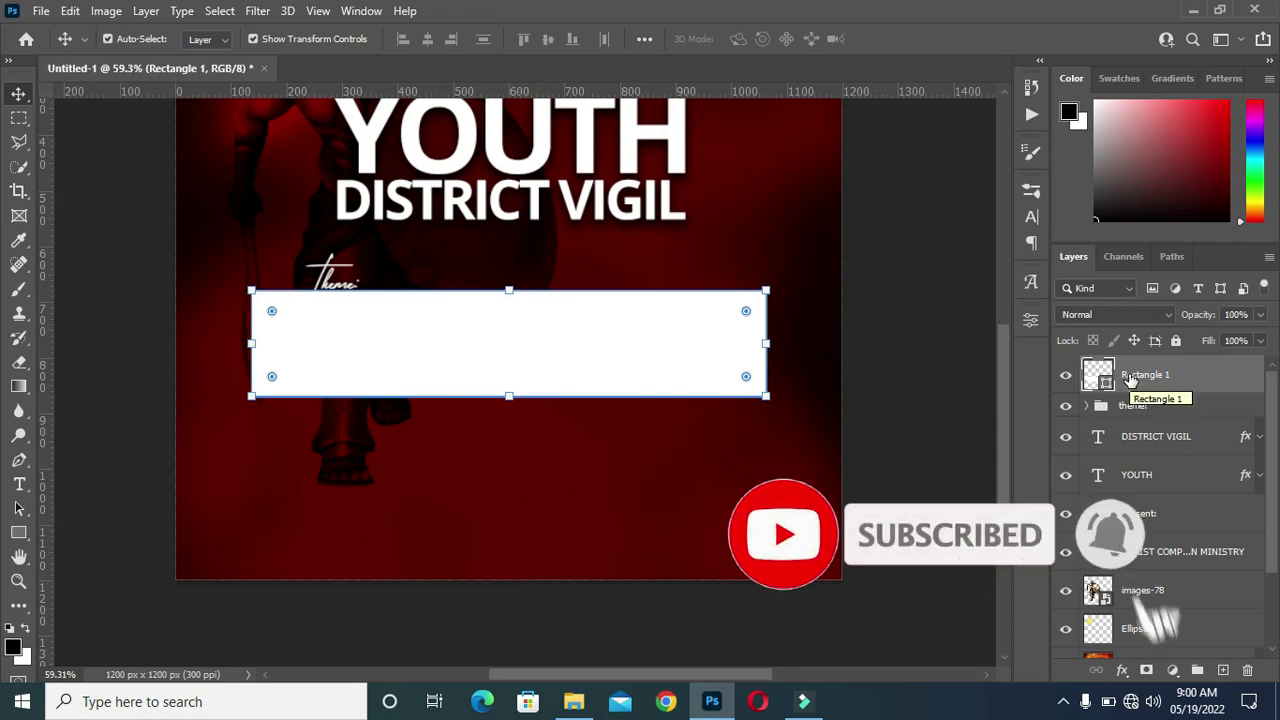
{"action": "left_click_drag", "start_coordinate": [1131, 372], "coordinate": [1140, 413]}
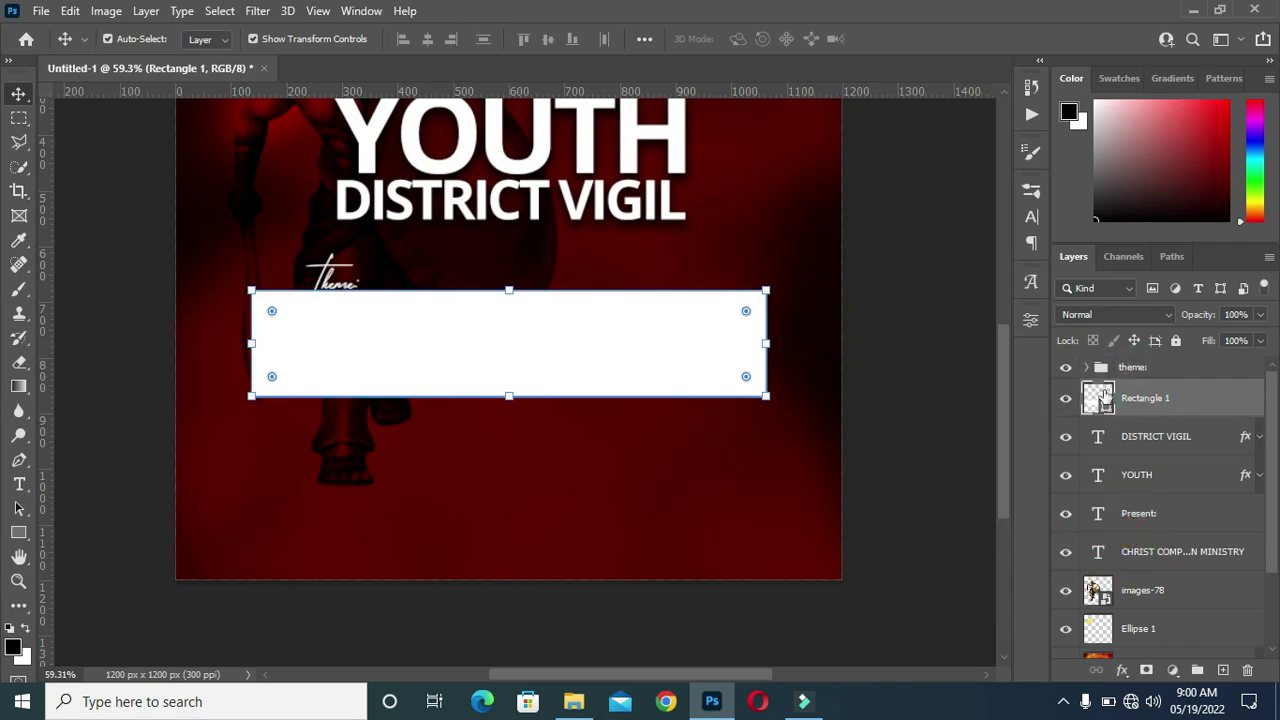
{"action": "left_click", "coordinate": [1132, 369]}
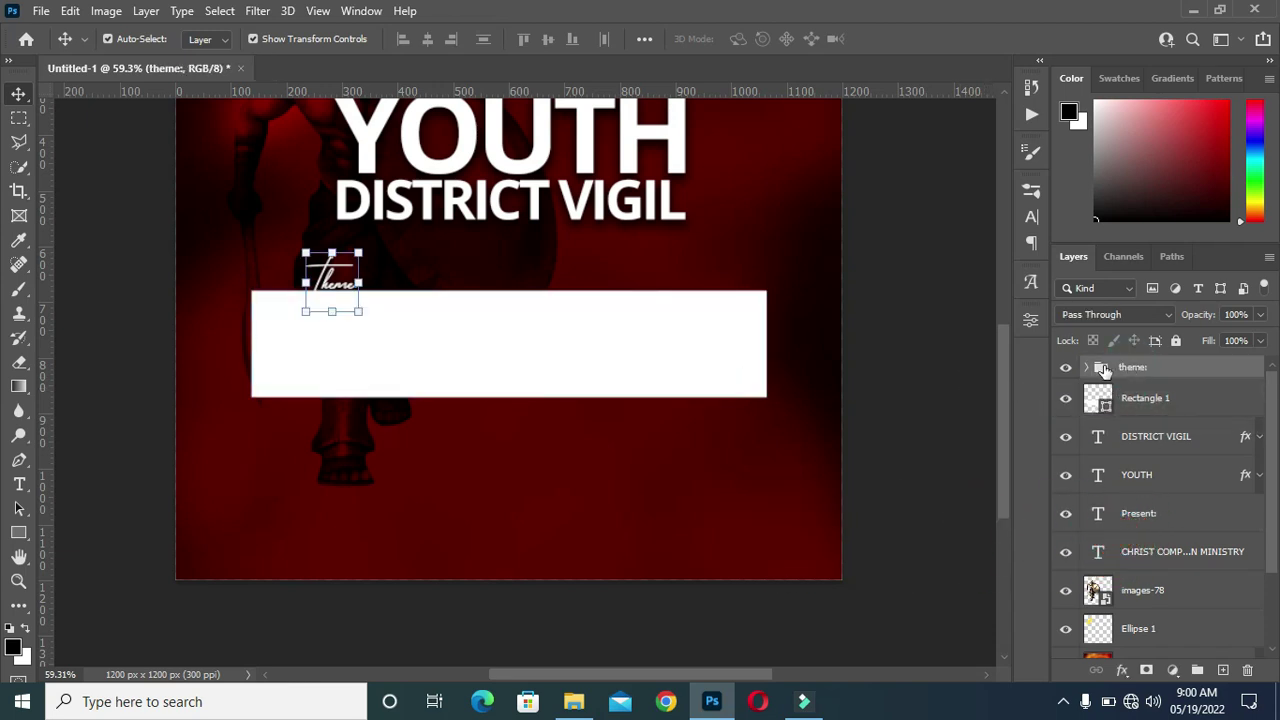
Expand the "theme:" group and add a Drop Shadow effect to the original "Theme:" text layer.
{"action": "left_click", "coordinate": [1088, 366]}
{"action": "left_click", "coordinate": [1147, 443]}
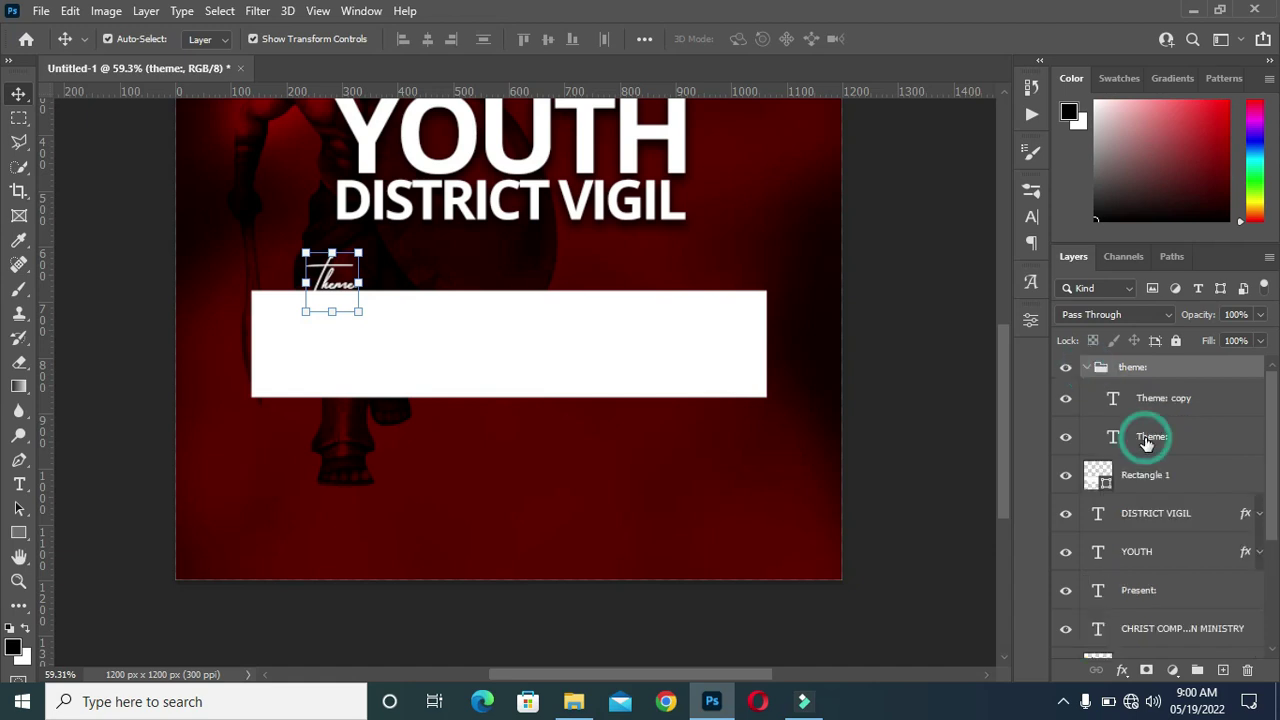
{"action": "left_click", "coordinate": [1123, 670]}
{"action": "left_click", "coordinate": [1123, 670]}
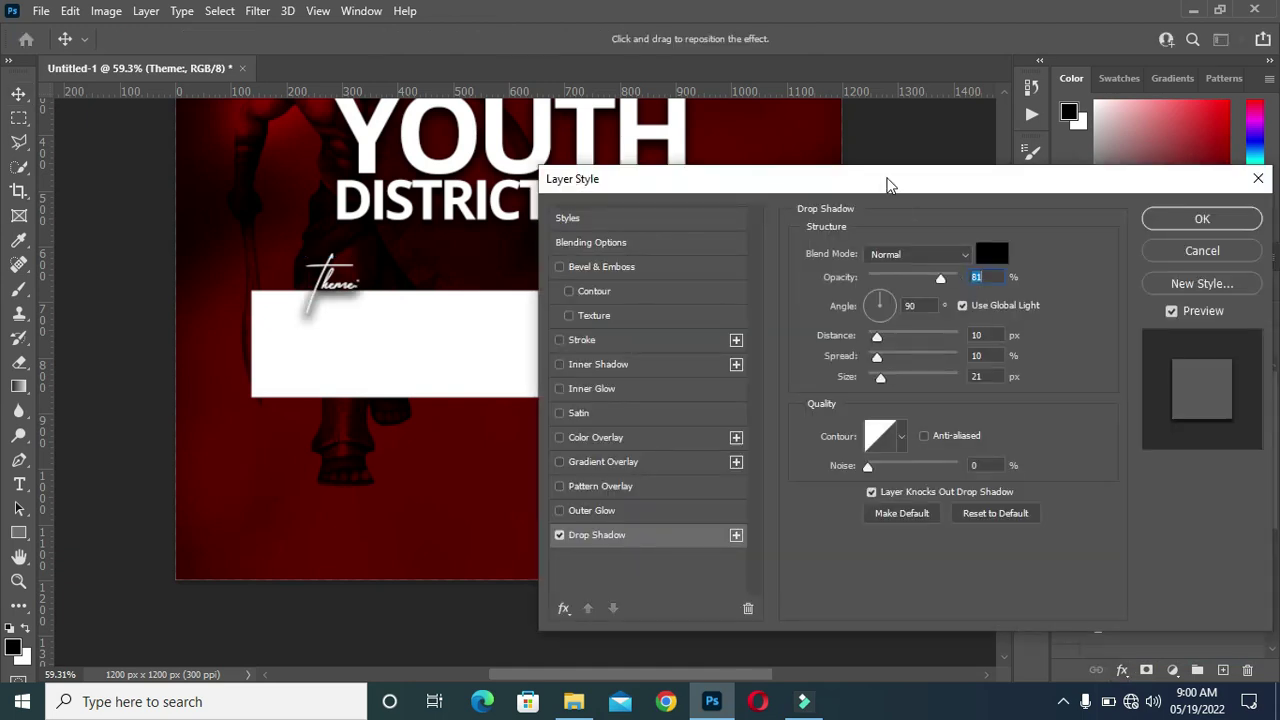
{"action": "left_click_drag", "start_coordinate": [889, 184], "coordinate": [895, 170]}
Set the drop shadow to distance 5 px, spread 5% and size 10 px, apply it, and collapse the "theme:" group.
{"action": "left_click", "coordinate": [990, 320]}
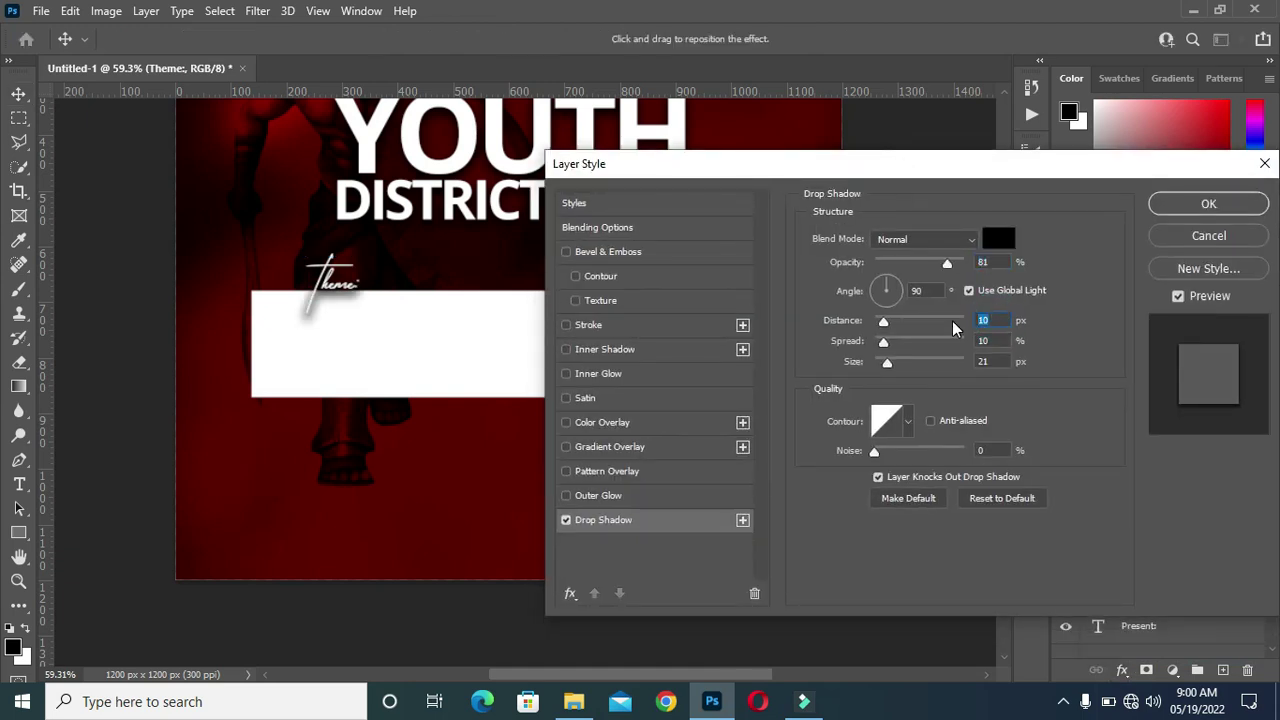
{"action": "type", "text": "5"}
{"action": "key", "text": "Tab"}
{"action": "type", "text": "5"}
{"action": "key", "text": "Tab"}
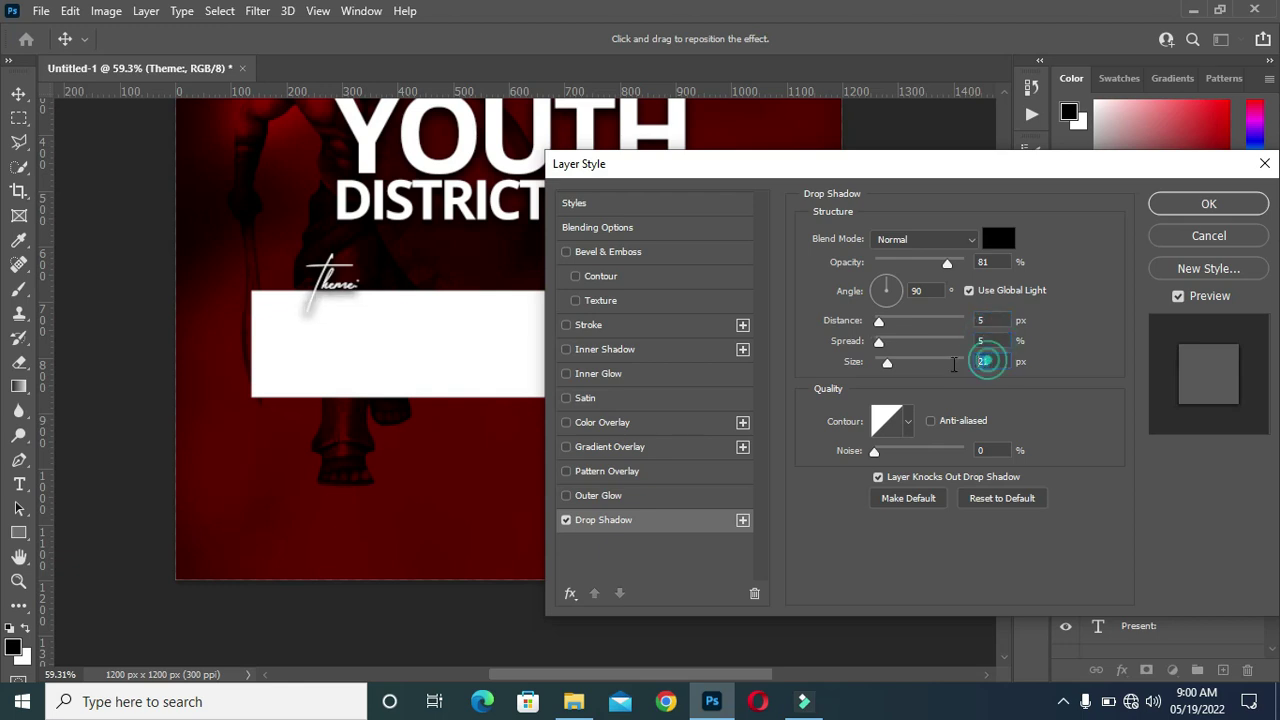
{"action": "type", "text": "5"}
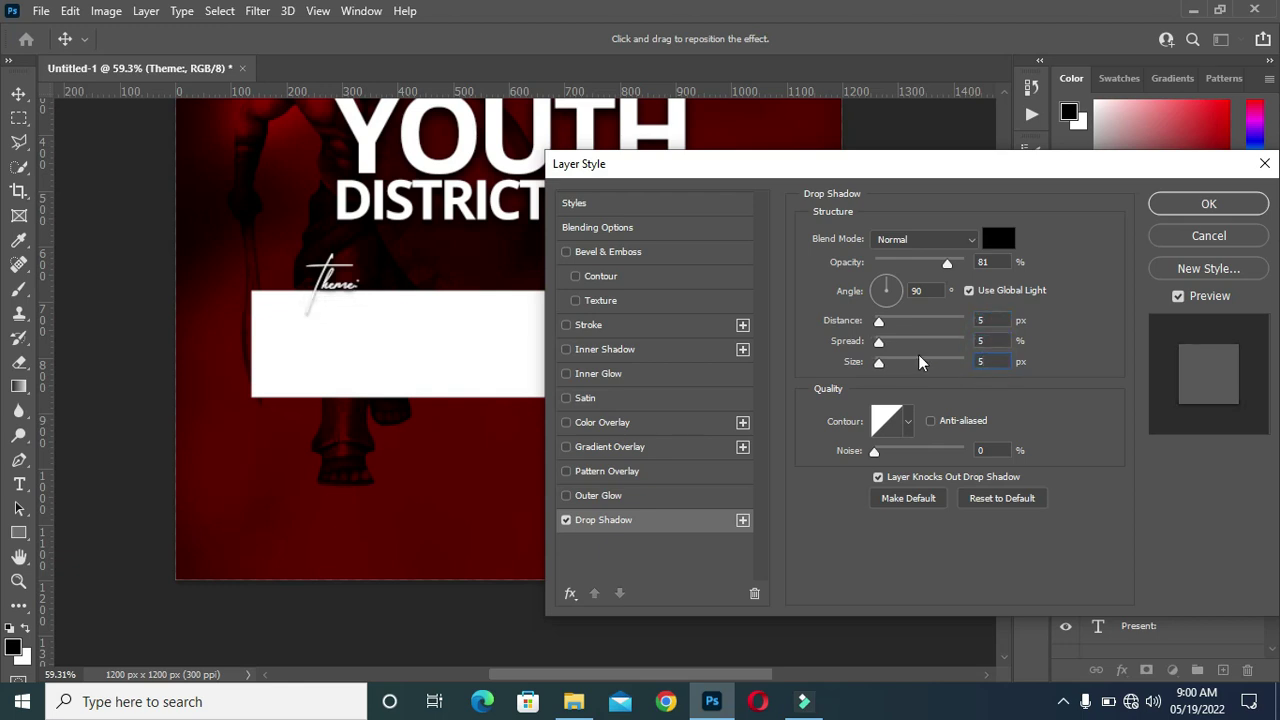
{"action": "left_click_drag", "start_coordinate": [880, 363], "coordinate": [884, 365]}
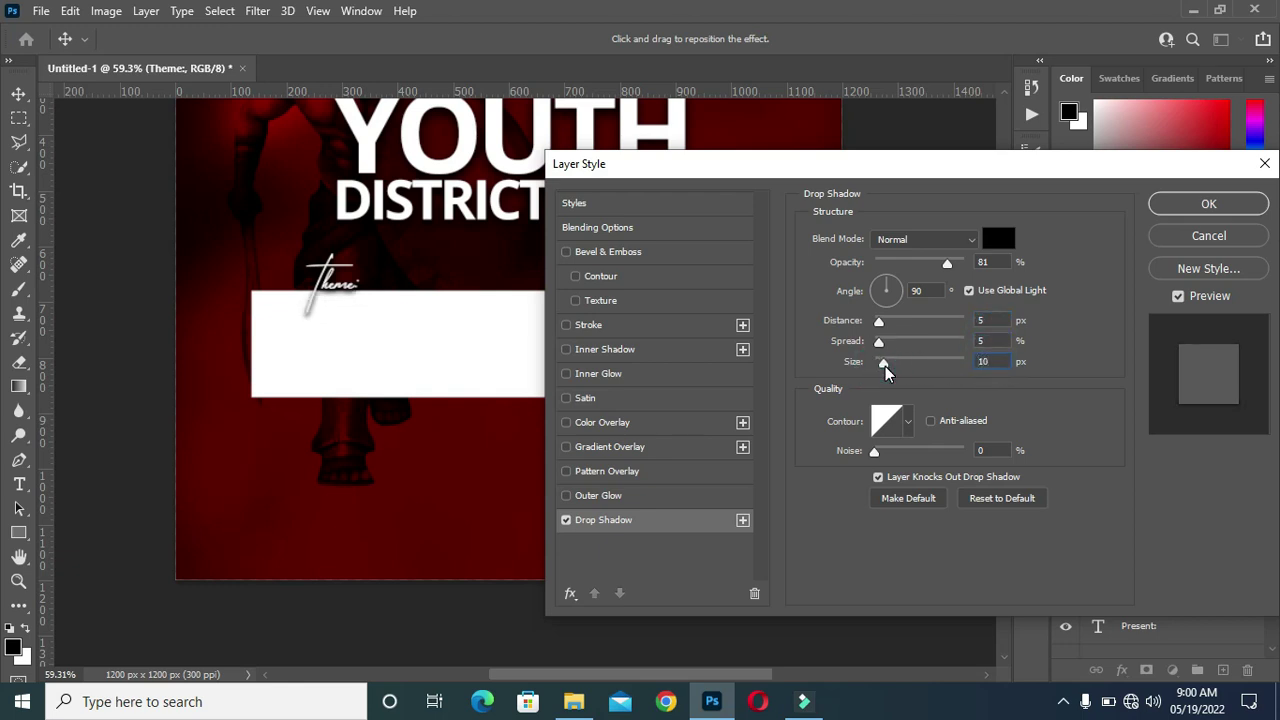
{"action": "left_click", "coordinate": [1190, 214]}
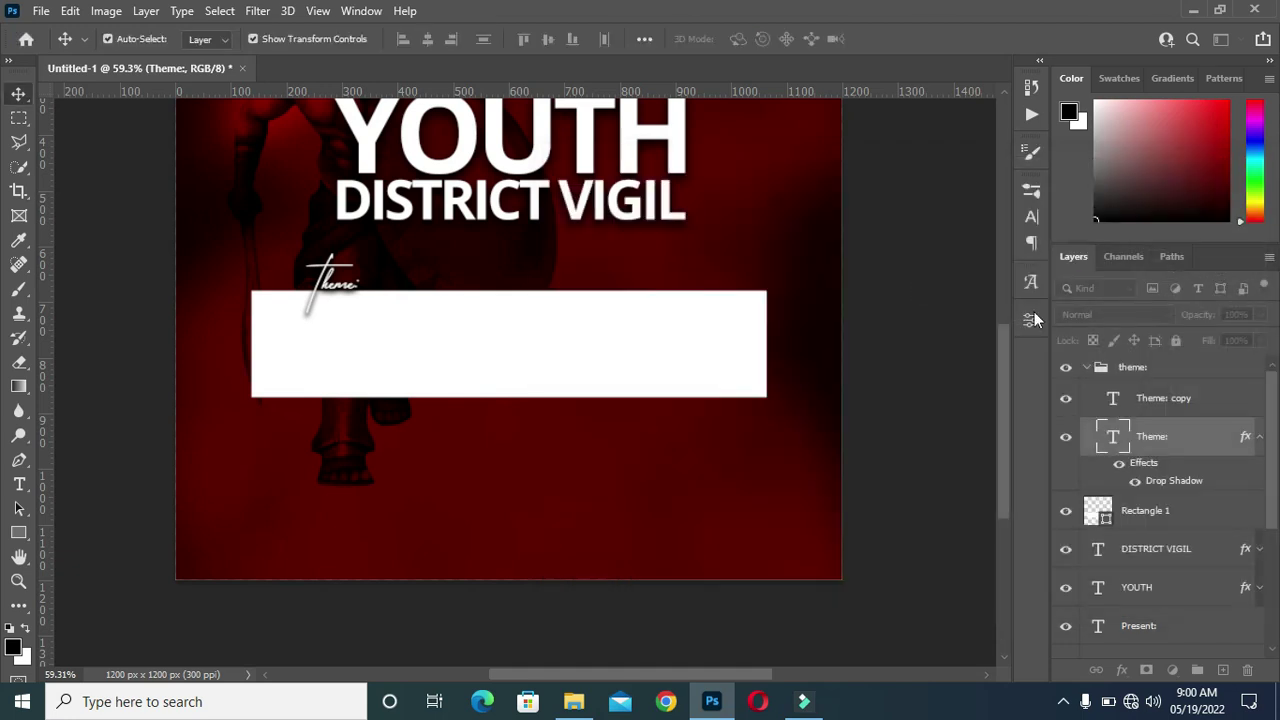
{"action": "left_click", "coordinate": [1097, 367]}
{"action": "left_click", "coordinate": [1086, 368]}
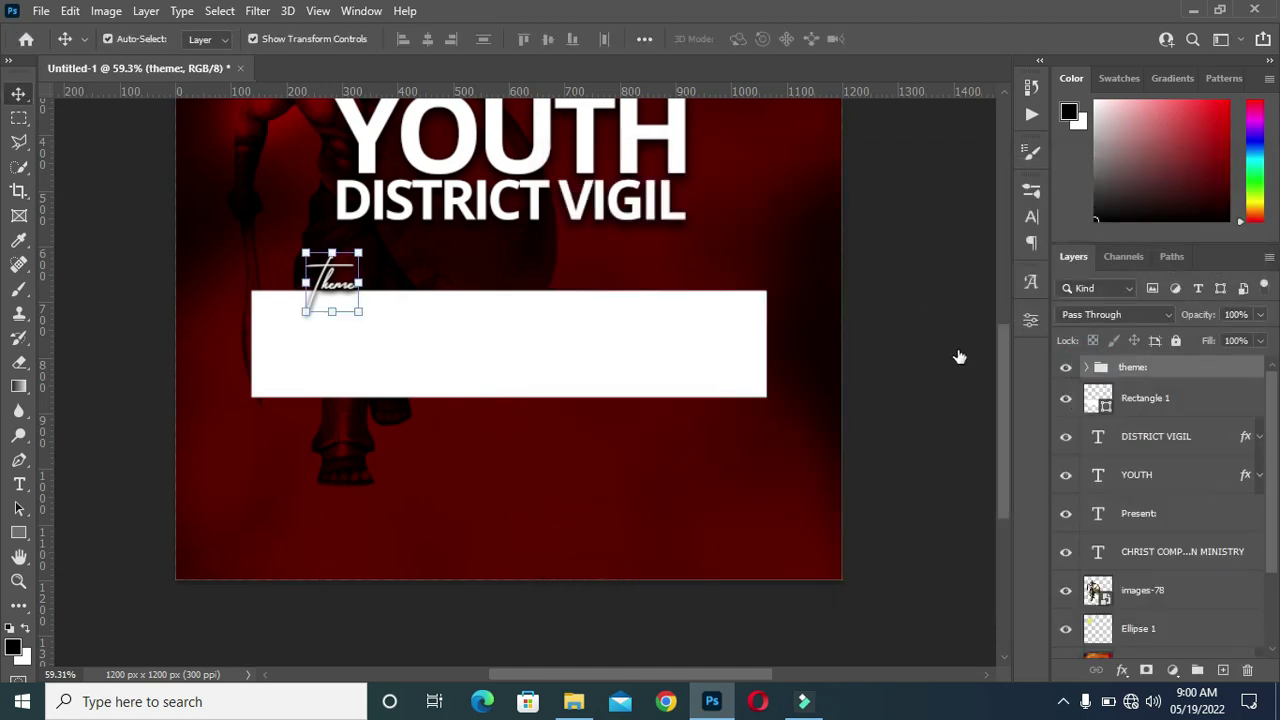
{"action": "left_click", "coordinate": [910, 314]}
Place the gold texture image from the file folder into the flyer as a new layer.
{"action": "scroll", "coordinate": [394, 448], "scroll_direction": "down", "scroll_amount": 2}
{"action": "scroll", "coordinate": [420, 455], "scroll_direction": "up", "scroll_amount": 3}
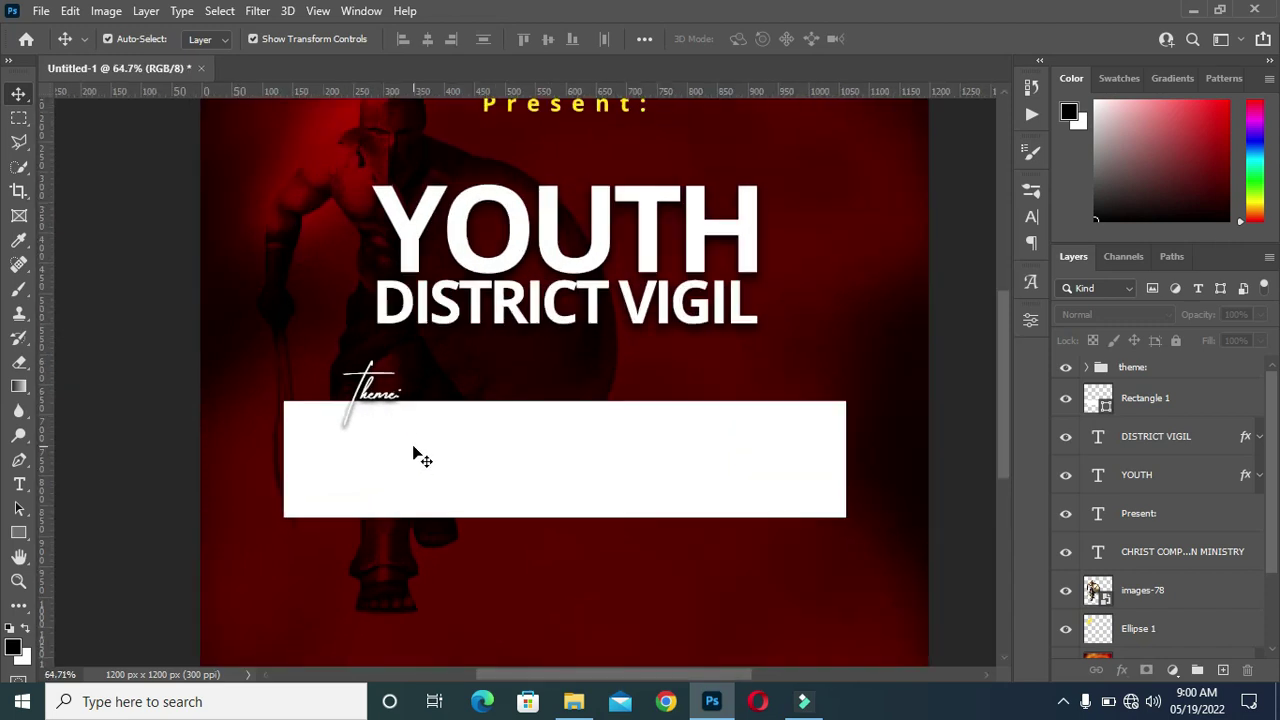
{"action": "scroll", "coordinate": [424, 453], "scroll_direction": "up", "scroll_amount": 1}
{"action": "left_click", "coordinate": [573, 701]}
{"action": "left_click_drag", "start_coordinate": [501, 318], "coordinate": [254, 384]}
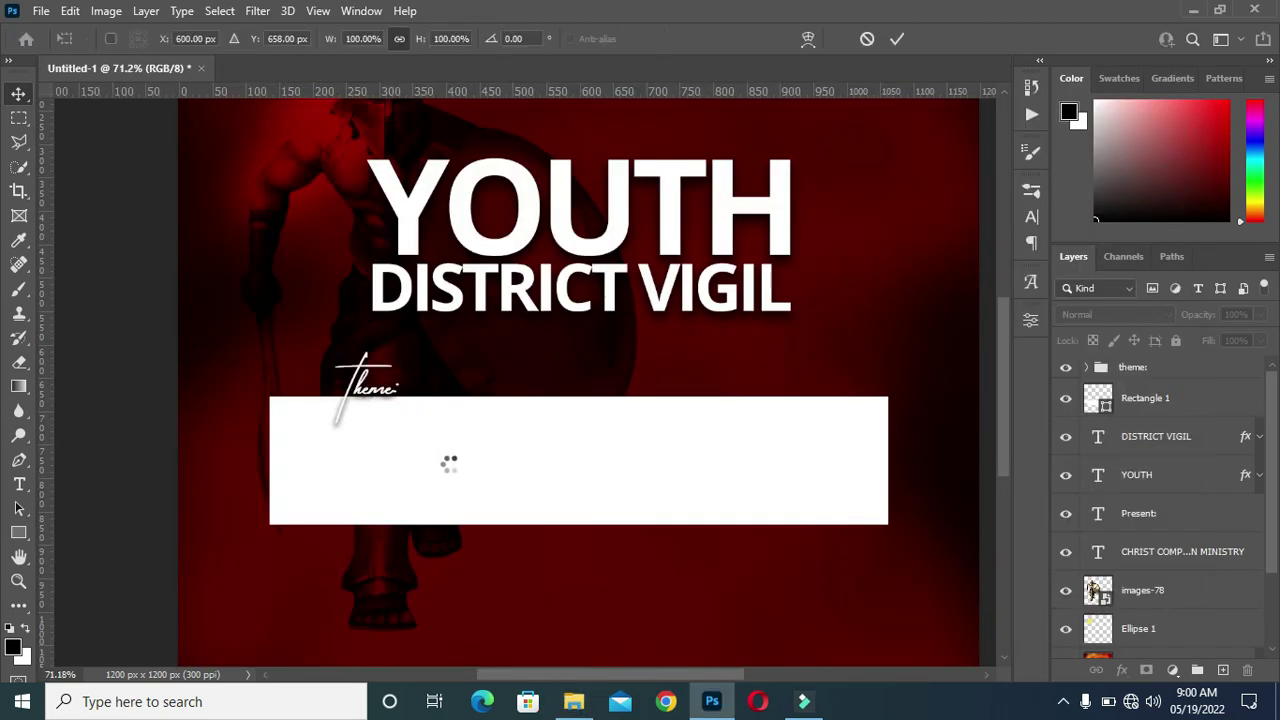
Position the gold texture over the white rectangle and scale it to about 168% so it covers the whole box.
{"action": "left_click_drag", "start_coordinate": [594, 449], "coordinate": [633, 518]}
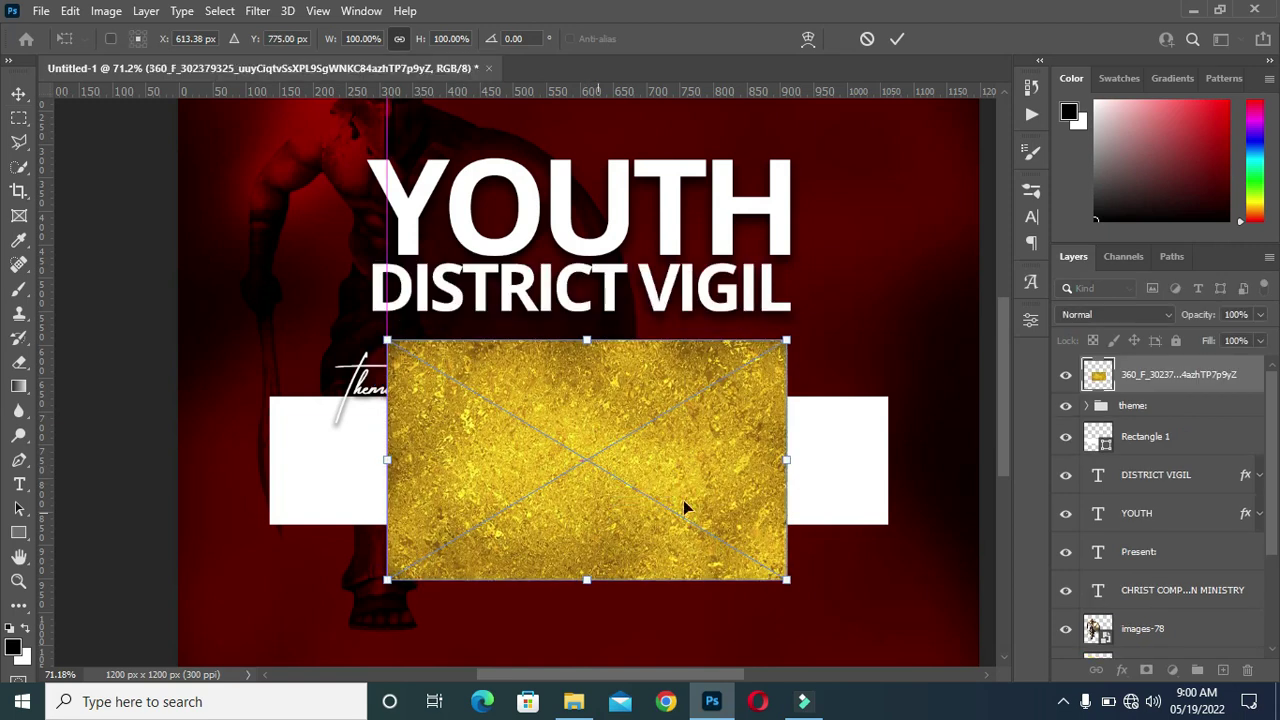
{"action": "left_click_drag", "start_coordinate": [787, 460], "coordinate": [934, 458]}
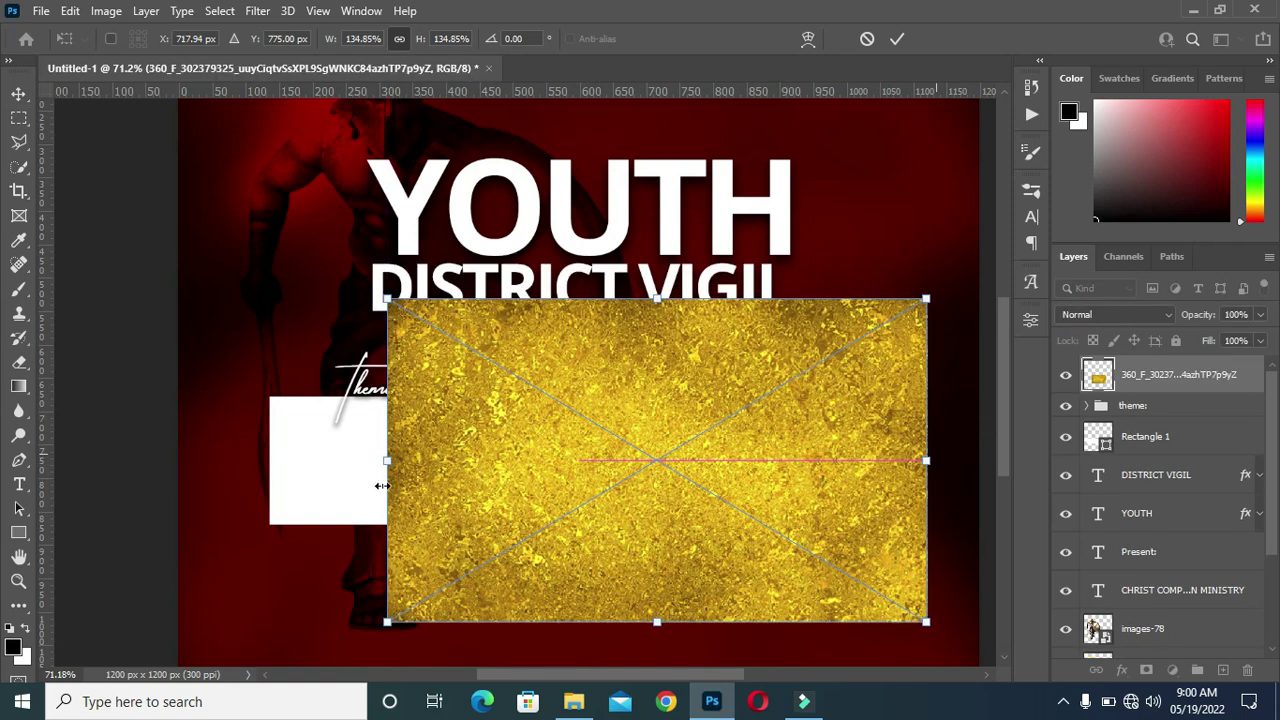
{"action": "left_click_drag", "start_coordinate": [386, 460], "coordinate": [256, 460]}
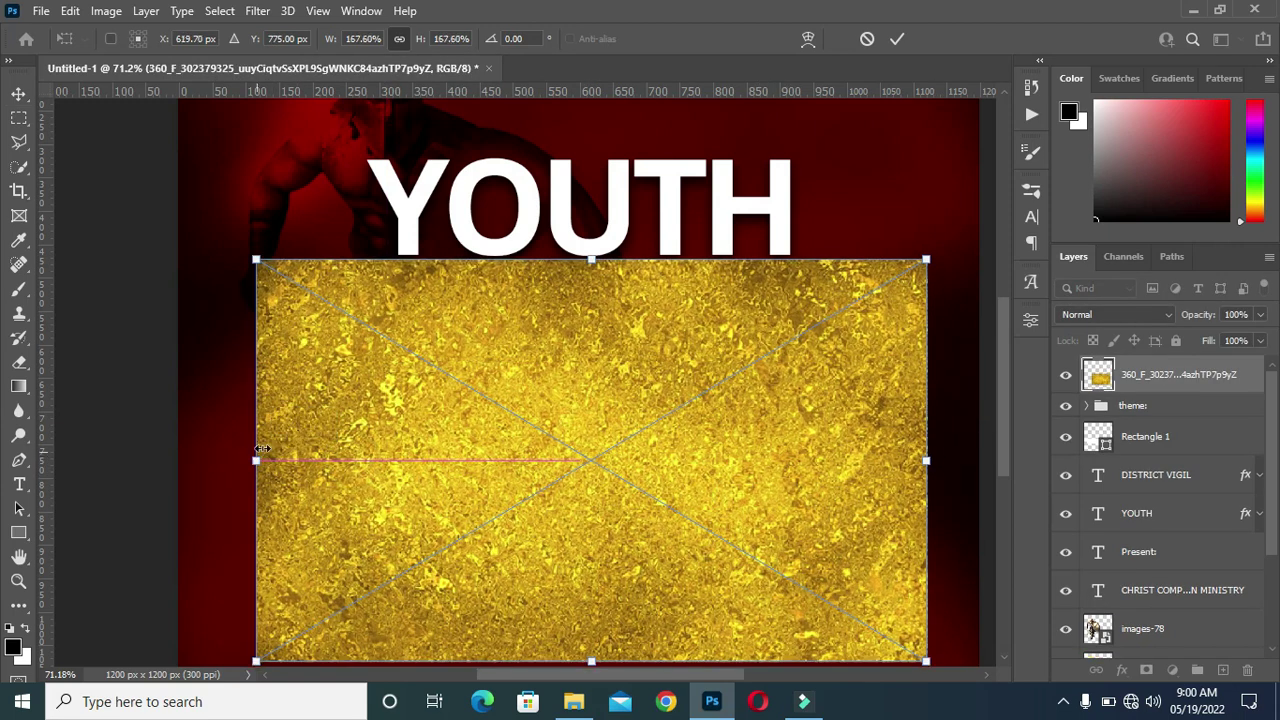
Move the gold texture layer beneath the "theme:" group and clip it to the Rectangle 1 layer.
{"action": "left_click_drag", "start_coordinate": [1203, 383], "coordinate": [1171, 418]}
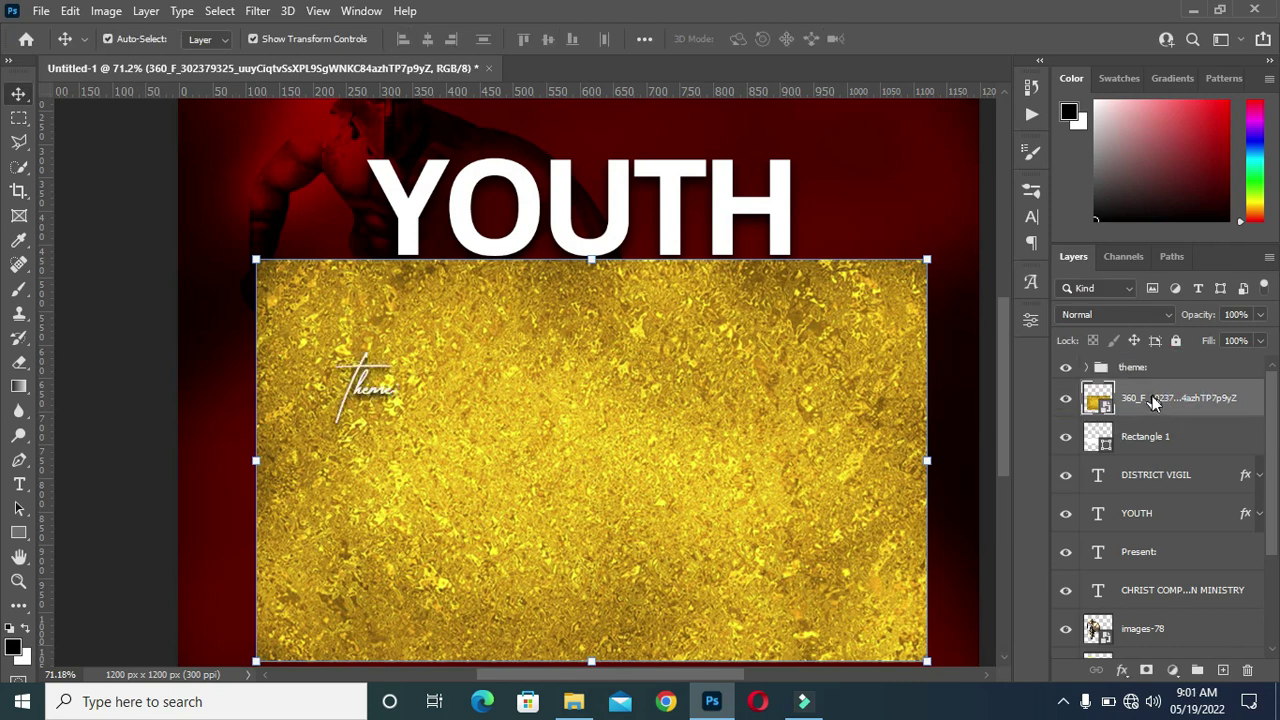
{"action": "right_click", "coordinate": [1155, 400]}
{"action": "left_click", "coordinate": [950, 442]}
{"action": "scroll", "coordinate": [590, 363], "scroll_direction": "down", "scroll_amount": 2}
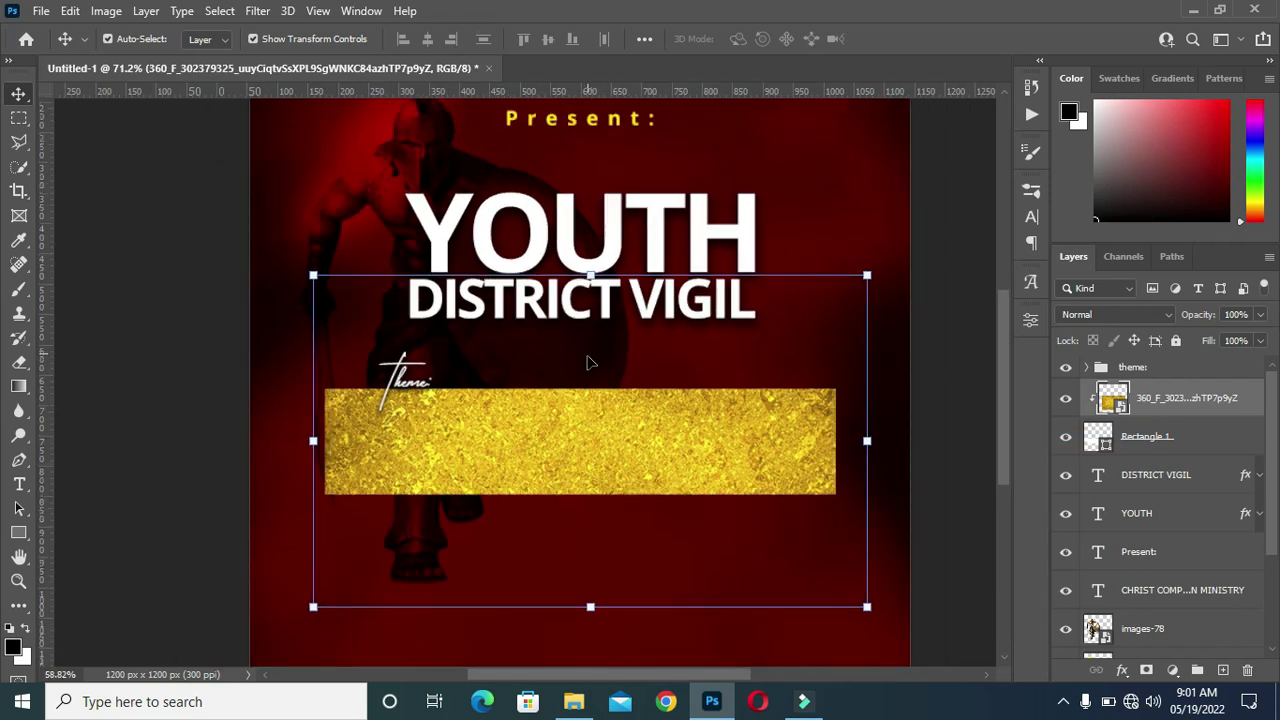
{"action": "scroll", "coordinate": [590, 363], "scroll_direction": "down", "scroll_amount": 1}
{"action": "left_click", "coordinate": [190, 414]}
Start a new text layer on the gold box and set its font to Open Sans Bold.
{"action": "scroll", "coordinate": [480, 409], "scroll_direction": "down", "scroll_amount": 3}
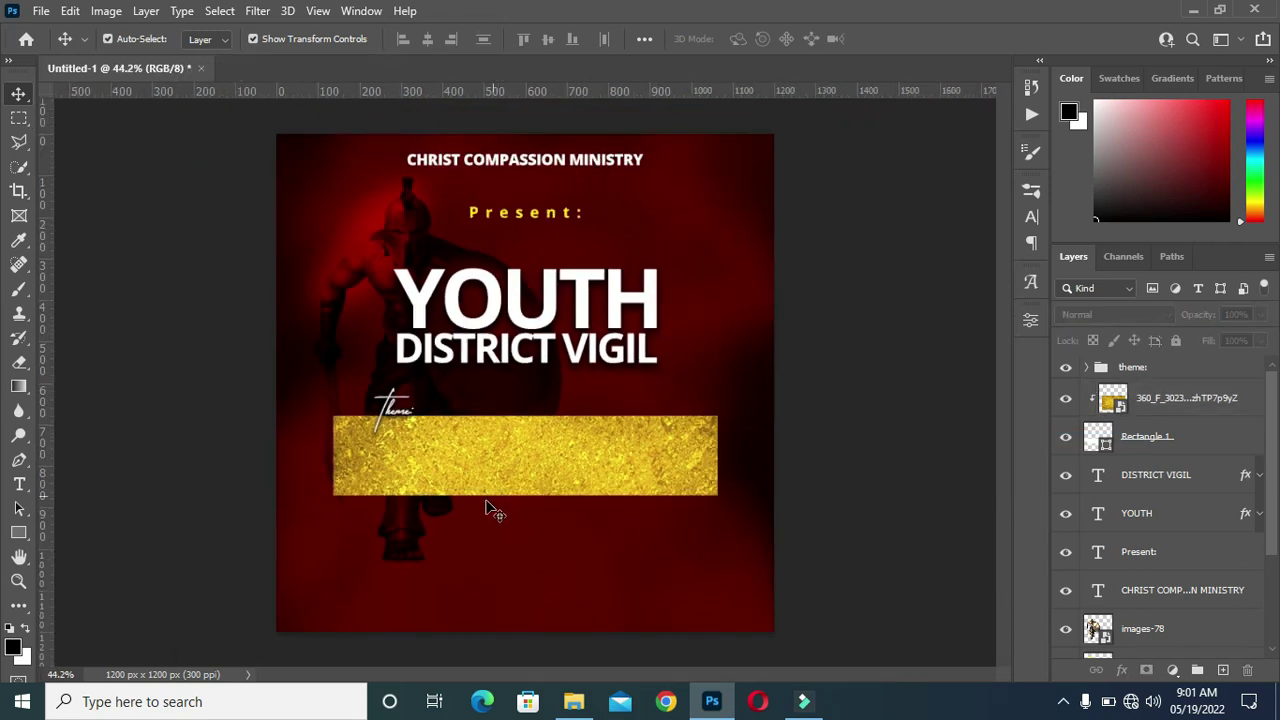
{"action": "scroll", "coordinate": [533, 538], "scroll_direction": "down", "scroll_amount": 1}
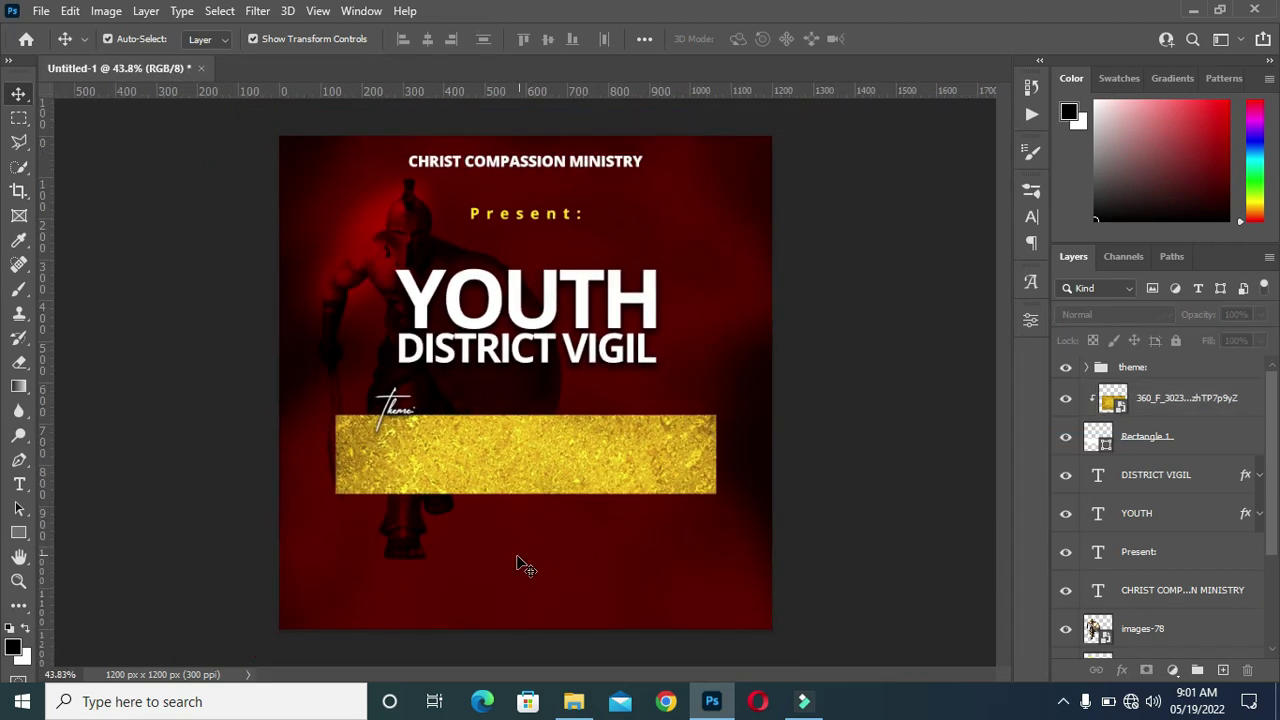
{"action": "scroll", "coordinate": [516, 560], "scroll_direction": "up", "scroll_amount": 6}
{"action": "scroll", "coordinate": [480, 440], "scroll_direction": "up", "scroll_amount": 1}
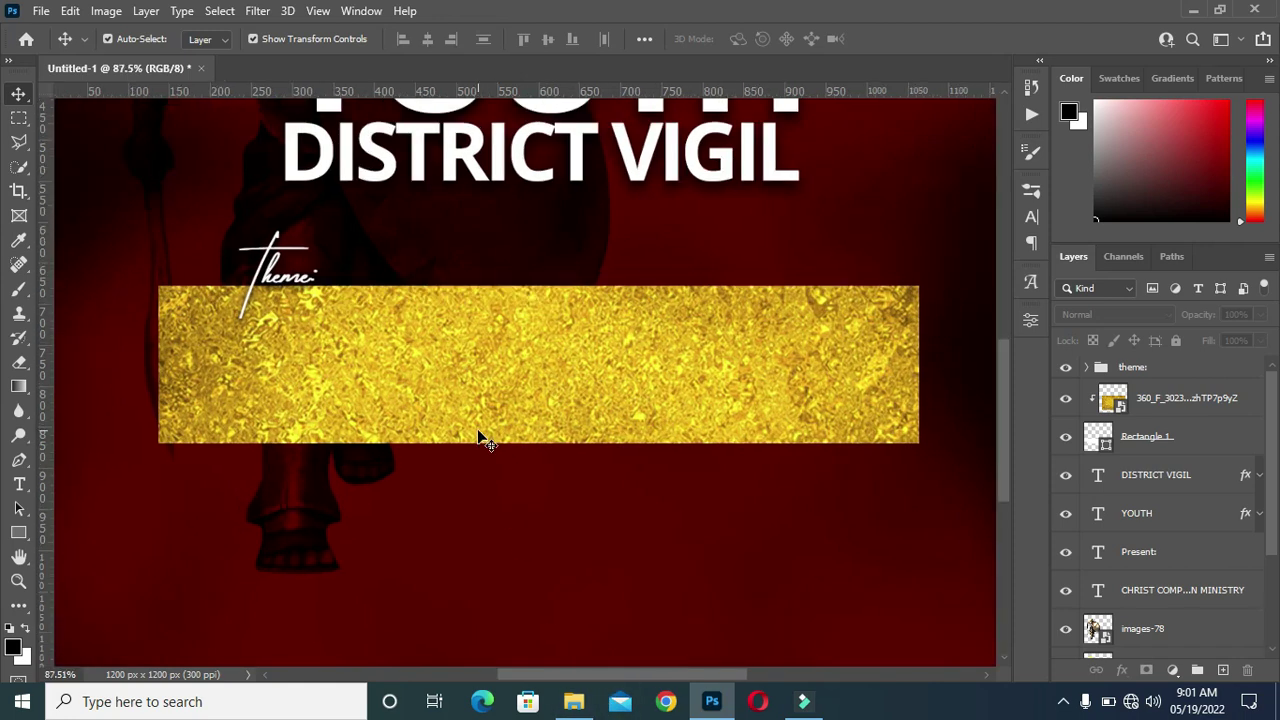
{"action": "key", "text": "t"}
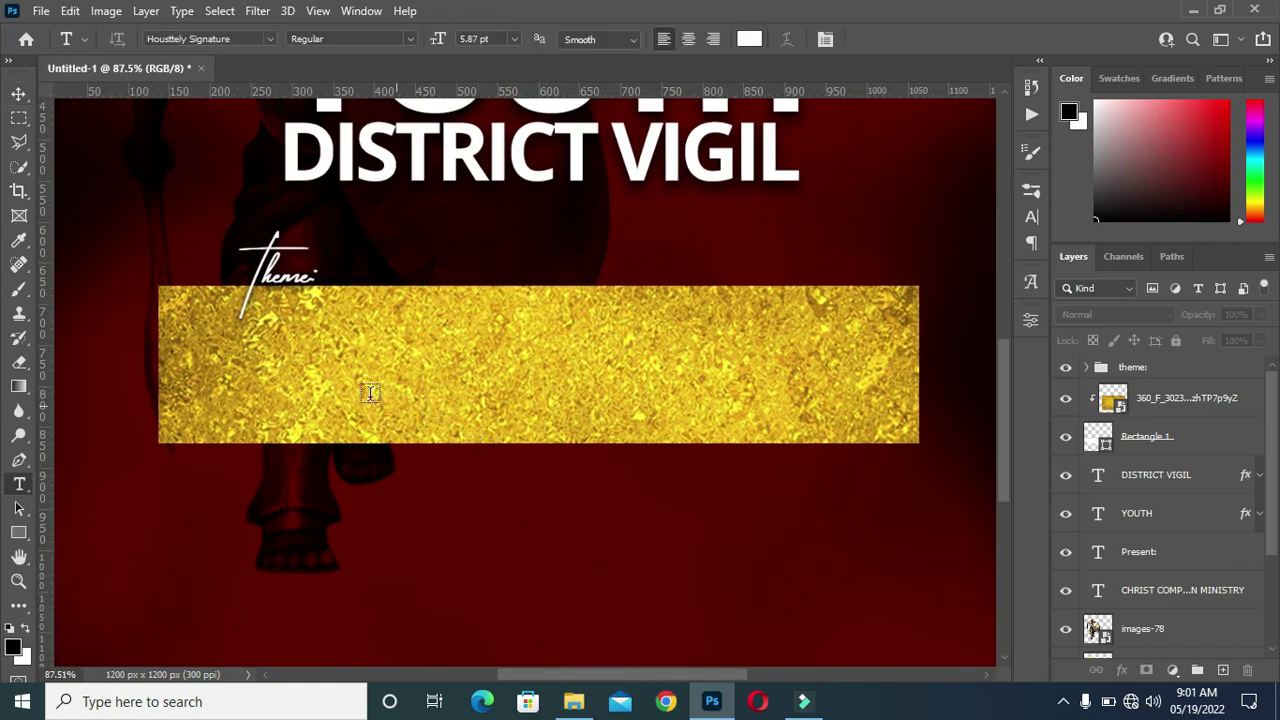
{"action": "left_click", "coordinate": [311, 374]}
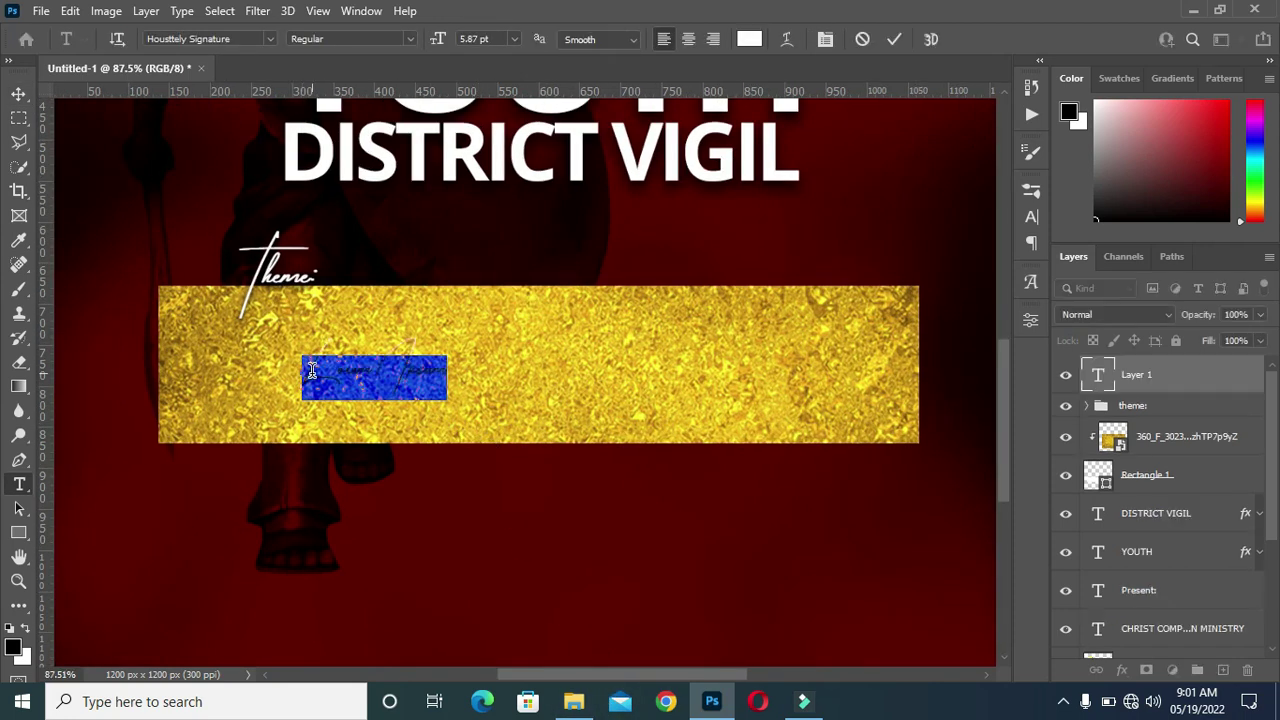
{"action": "left_click", "coordinate": [268, 39]}
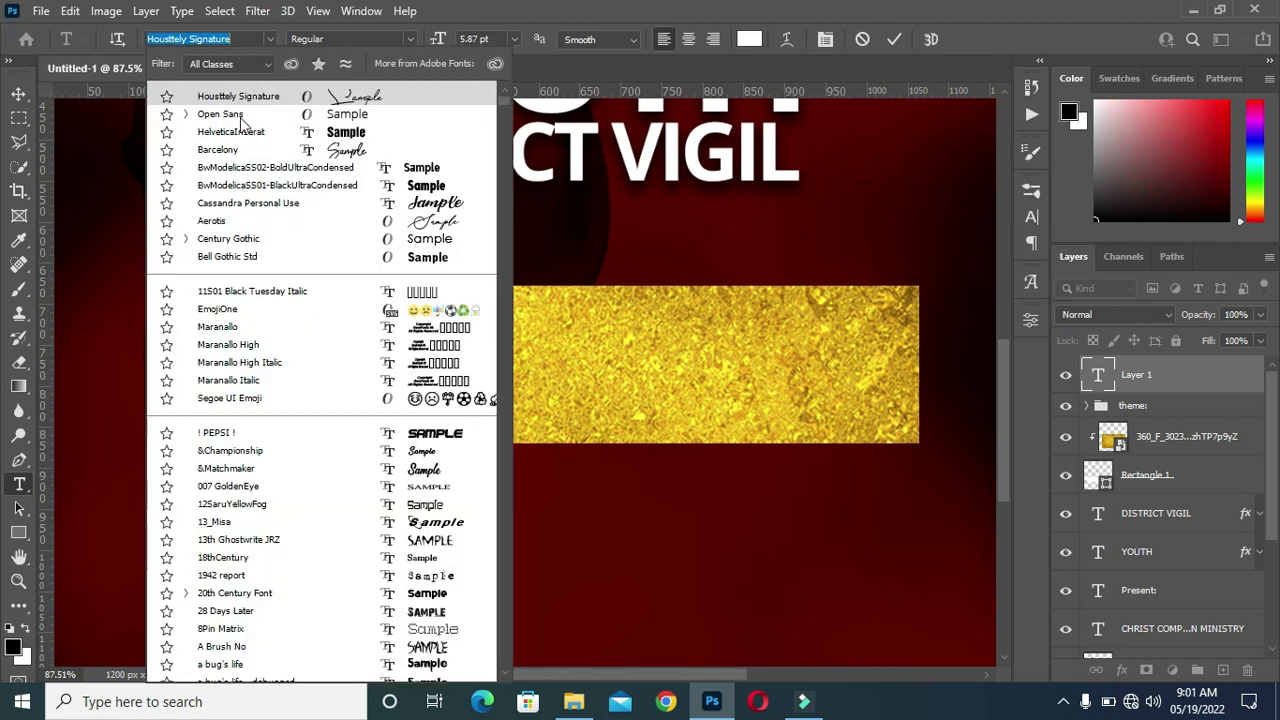
{"action": "left_click", "coordinate": [238, 117]}
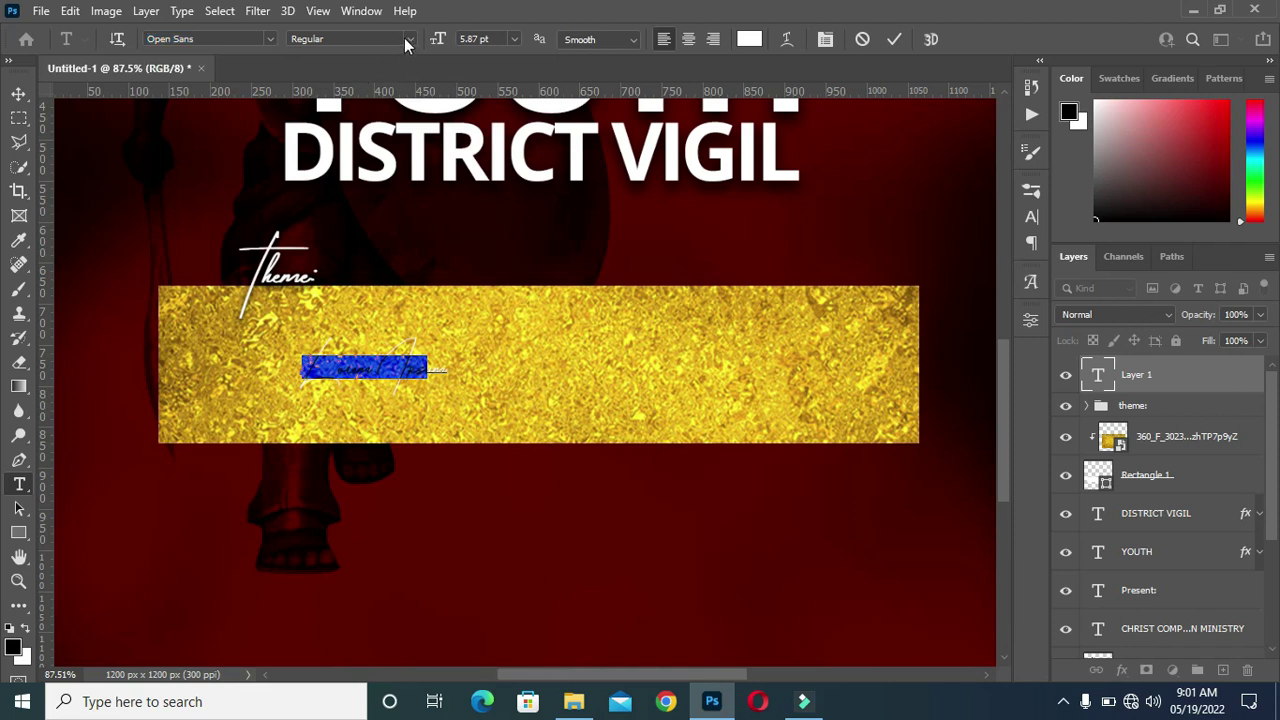
{"action": "left_click", "coordinate": [410, 39]}
{"action": "left_click", "coordinate": [366, 148]}
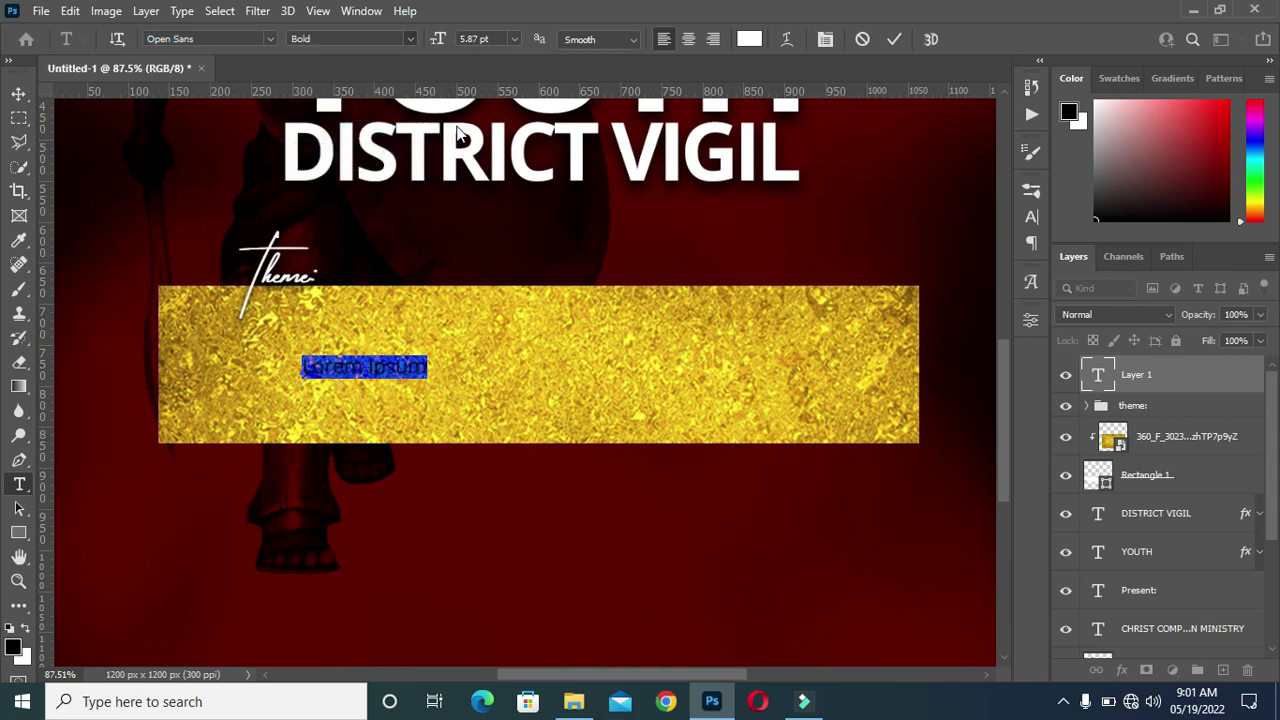
Enter the theme text "DISSIPATING AND DISPERSING" and commit it.
{"action": "type", "text": "B"}
{"action": "type", "text": "ISSIPATING AND DIS"}
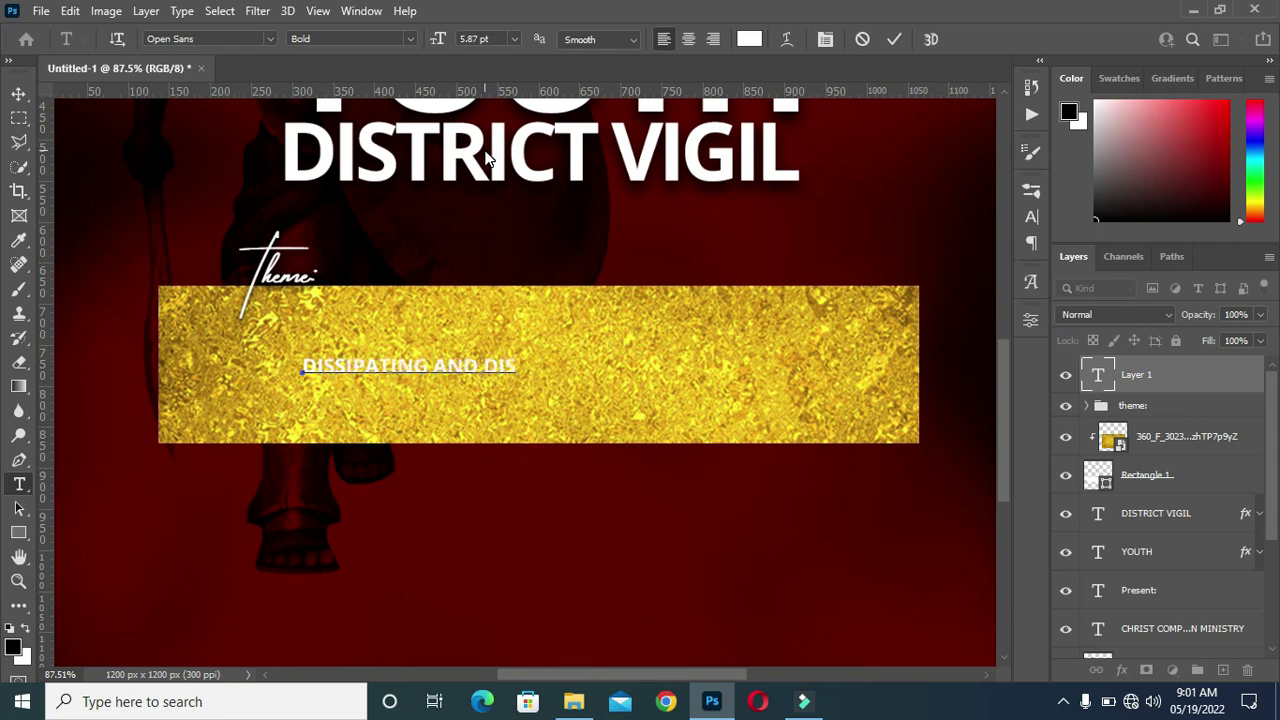
{"action": "type", "text": "PERSING"}
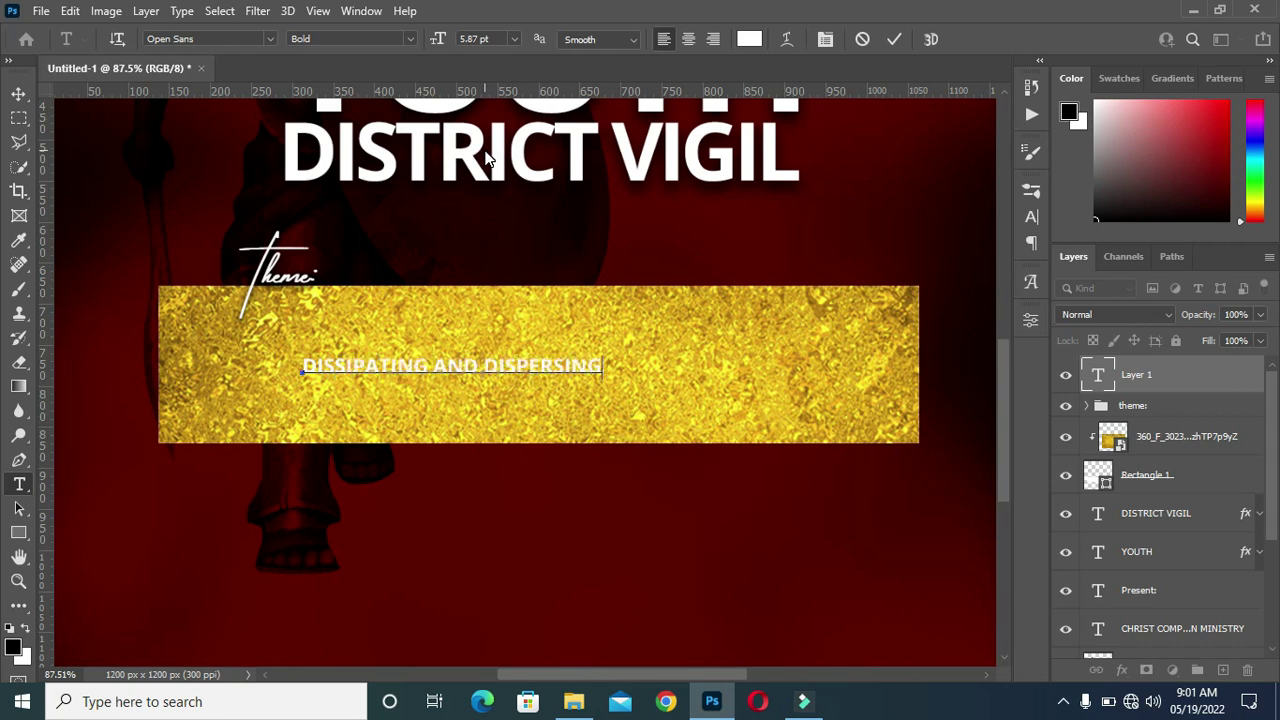
{"action": "left_click", "coordinate": [894, 39]}
{"action": "key", "text": "v"}
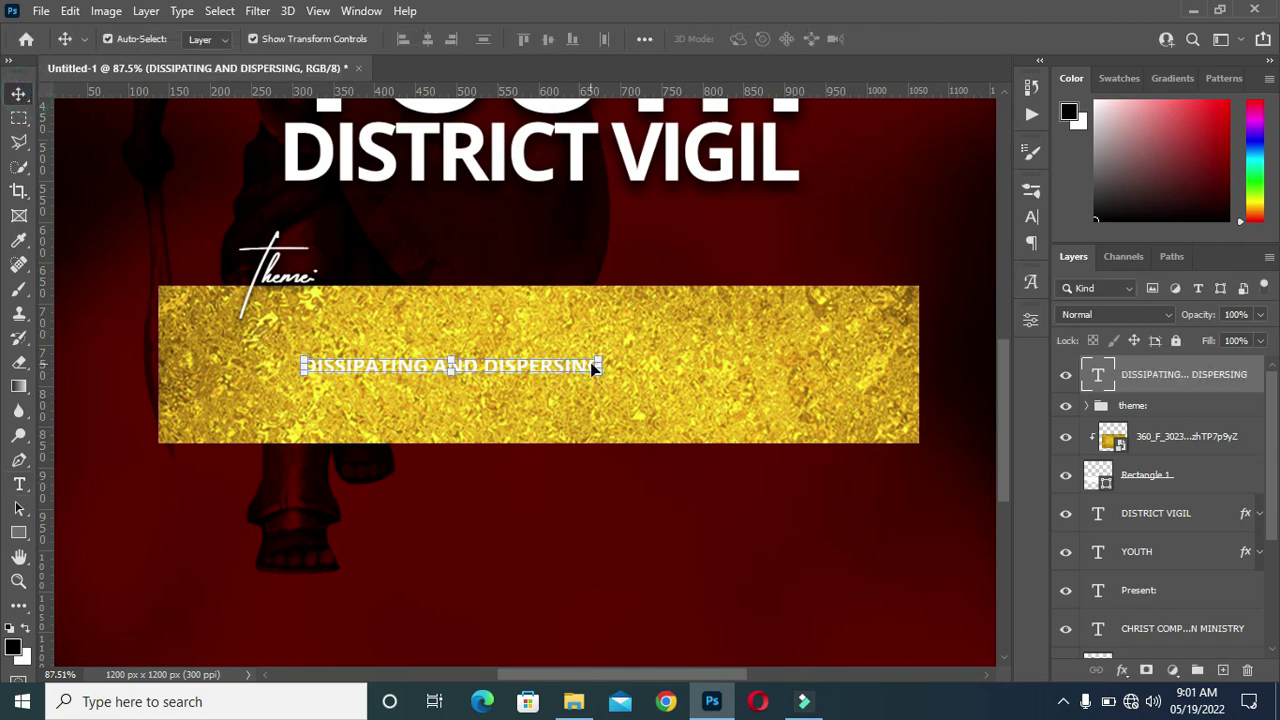
Scale the theme text to about 235% and move it to the upper part of the gold box.
{"action": "left_click_drag", "start_coordinate": [599, 366], "coordinate": [888, 360]}
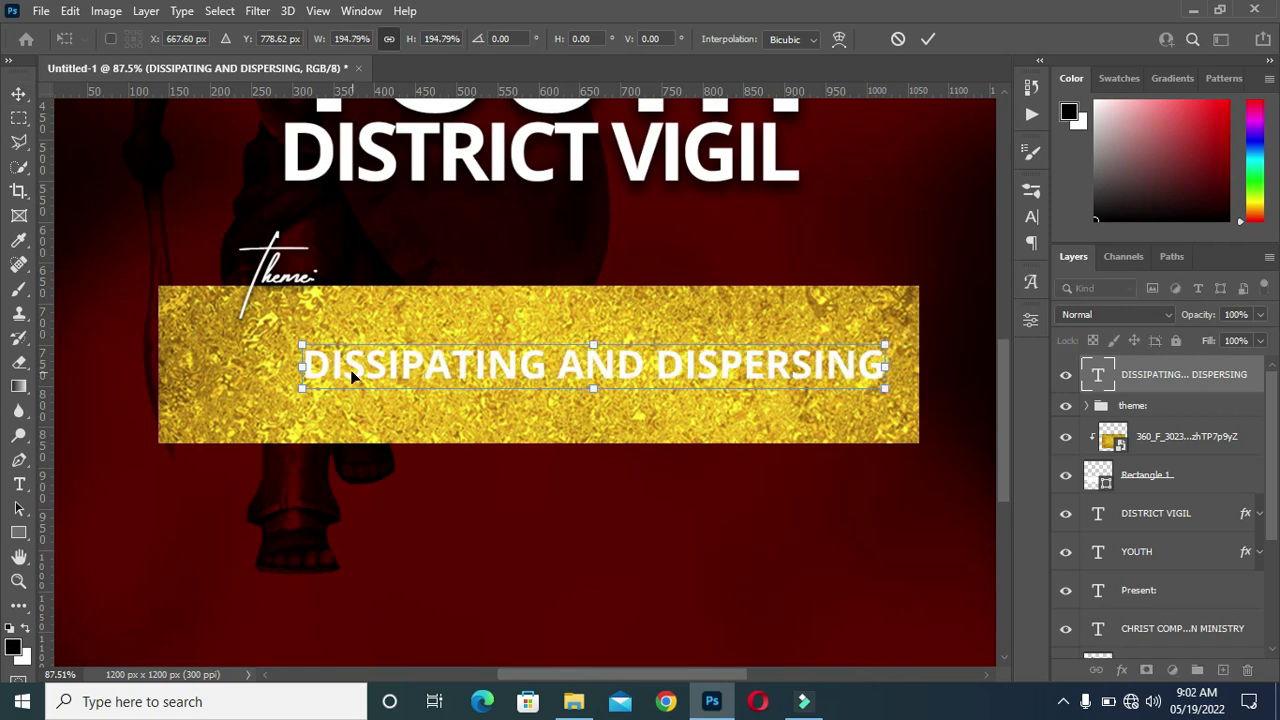
{"action": "left_click_drag", "start_coordinate": [303, 368], "coordinate": [182, 367]}
{"action": "left_click_drag", "start_coordinate": [563, 374], "coordinate": [573, 342]}
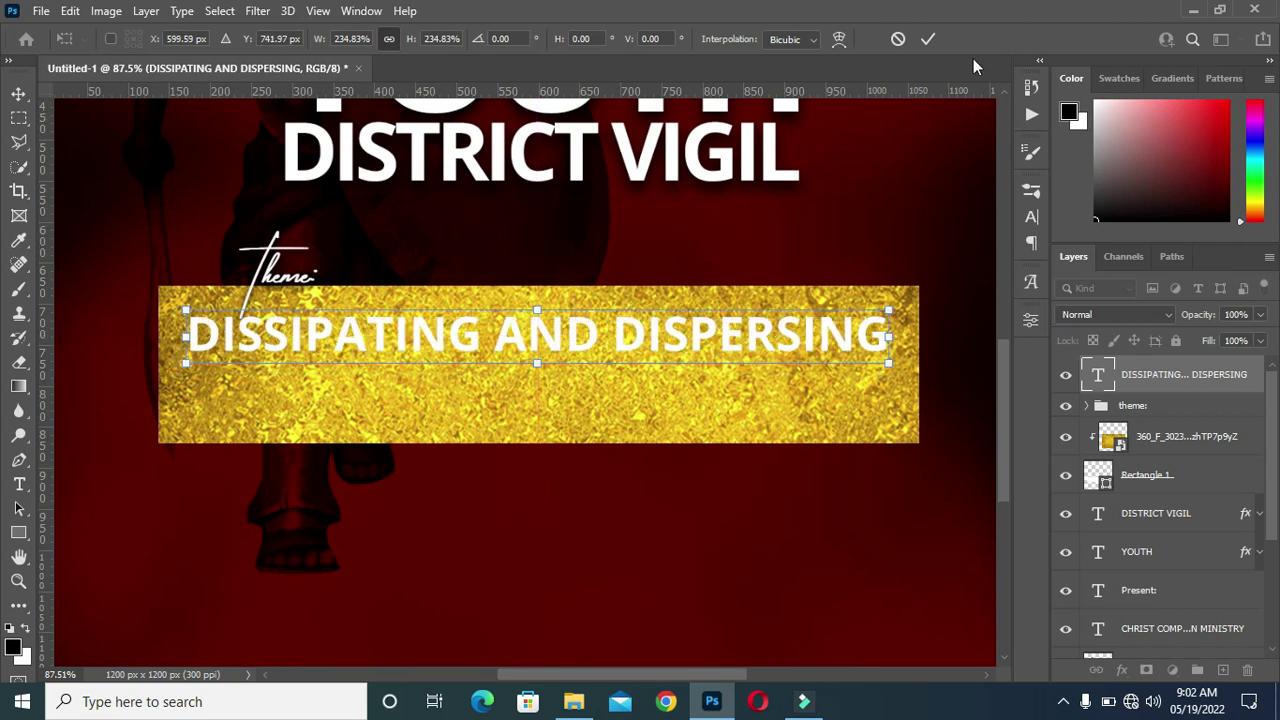
{"action": "left_click", "coordinate": [930, 39]}
Tighten the theme text's letter spacing and scale it to about 111% so it spans most of the gold box.
{"action": "left_click", "coordinate": [1031, 217]}
{"action": "left_click", "coordinate": [930, 258]}
{"action": "left_click_drag", "start_coordinate": [930, 258], "coordinate": [930, 258]}
{"action": "left_click", "coordinate": [980, 183]}
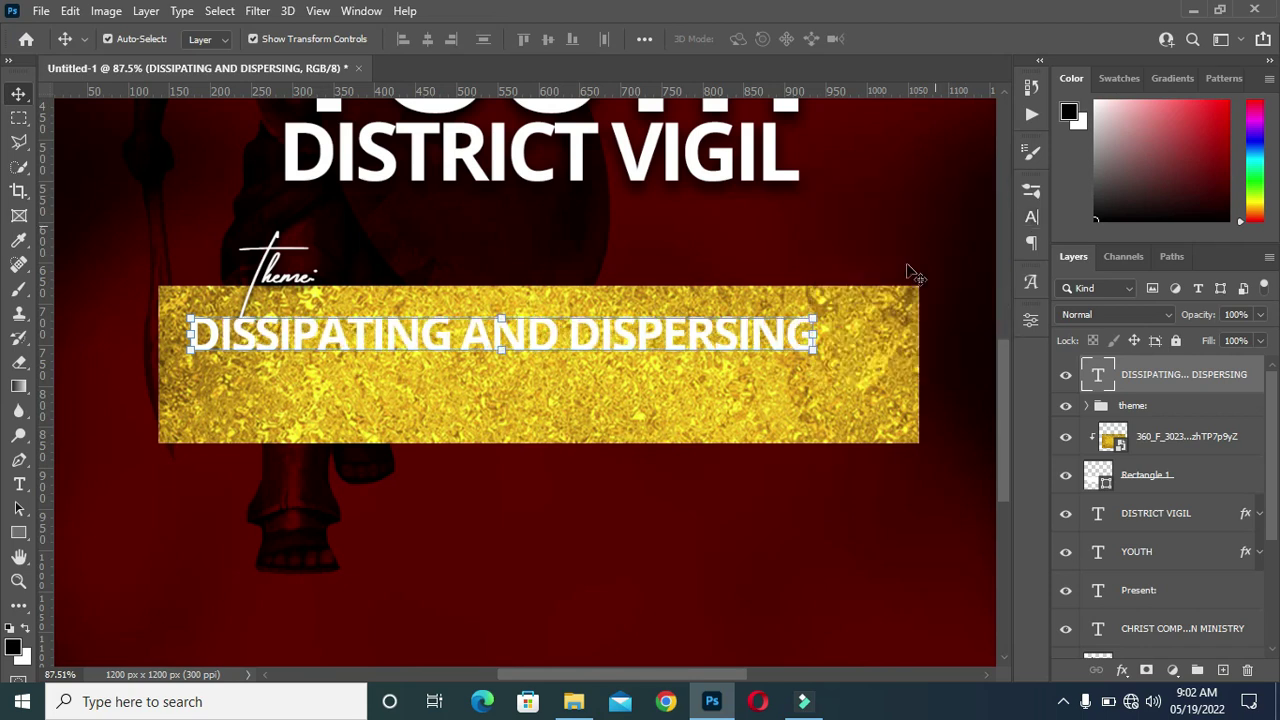
{"action": "left_click_drag", "start_coordinate": [815, 340], "coordinate": [888, 337]}
{"action": "left_click", "coordinate": [928, 38]}
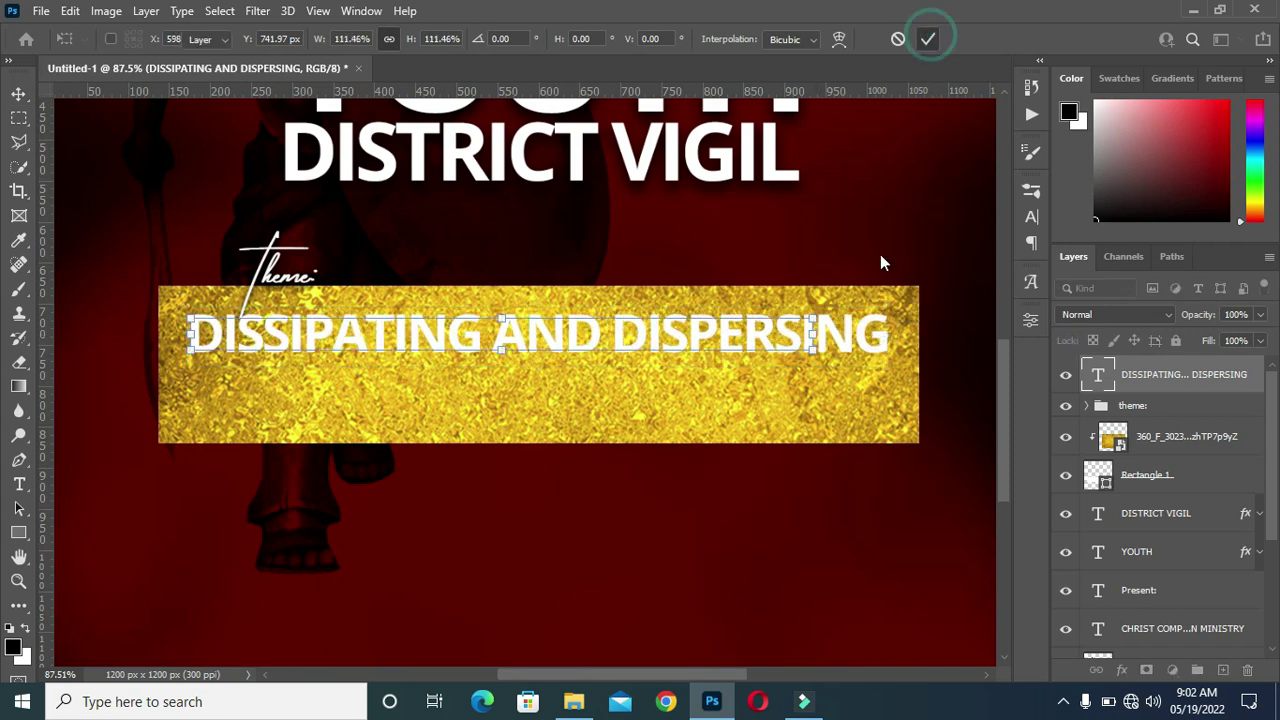
Centre the theme text horizontally with the Rectangle 1 layer, then deselect both.
{"action": "left_click", "coordinate": [1157, 486]}
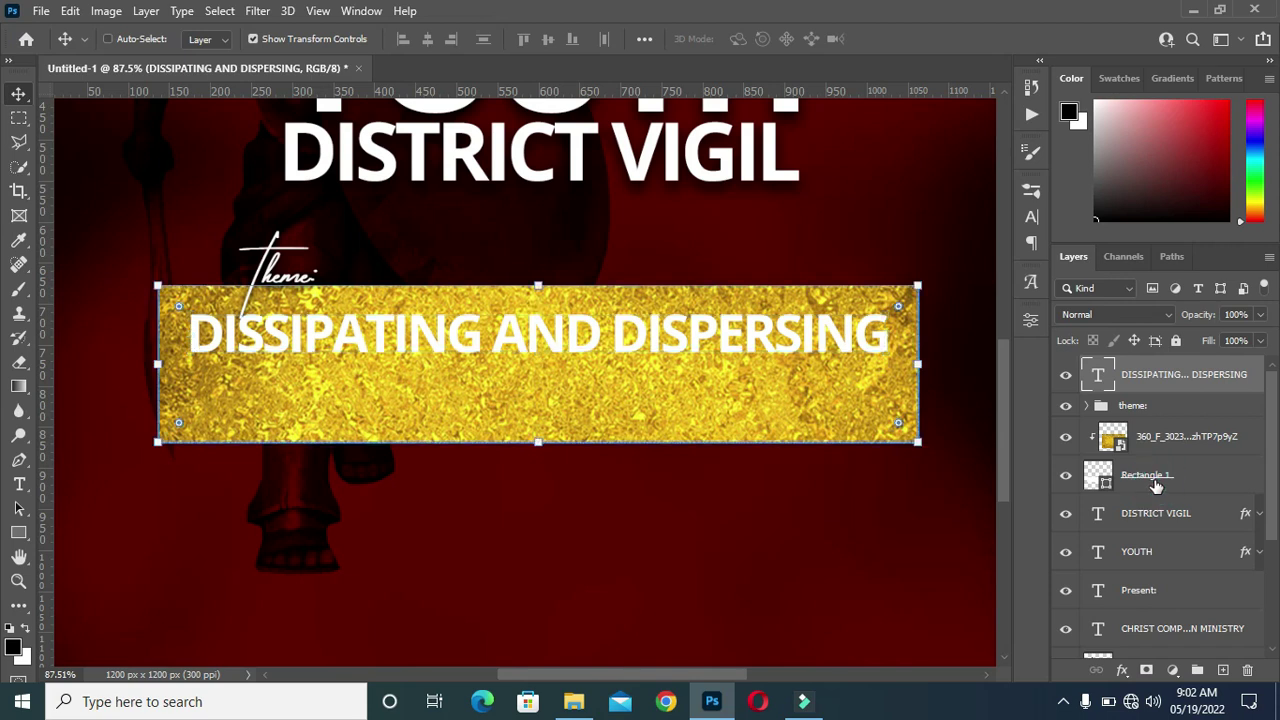
{"action": "left_click", "coordinate": [427, 40]}
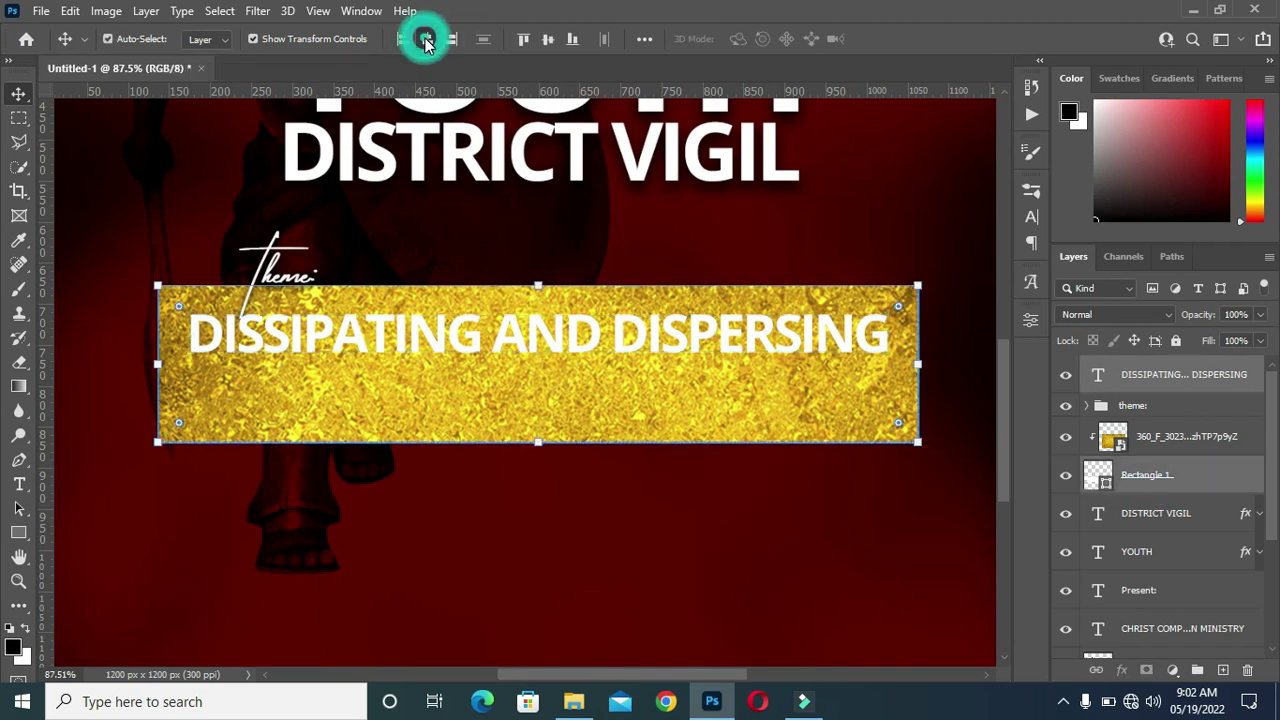
{"action": "left_click", "coordinate": [425, 40]}
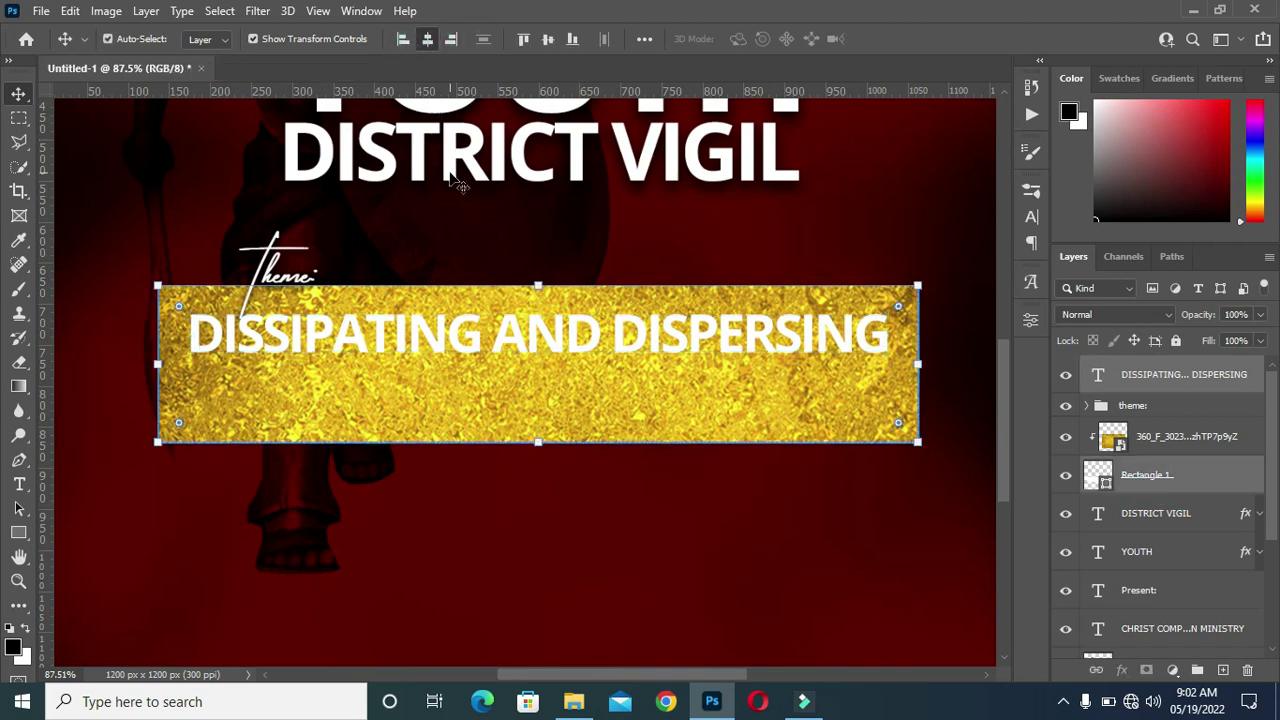
{"action": "scroll", "coordinate": [640, 290], "scroll_direction": "down", "scroll_amount": 2}
{"action": "left_click", "coordinate": [955, 340]}
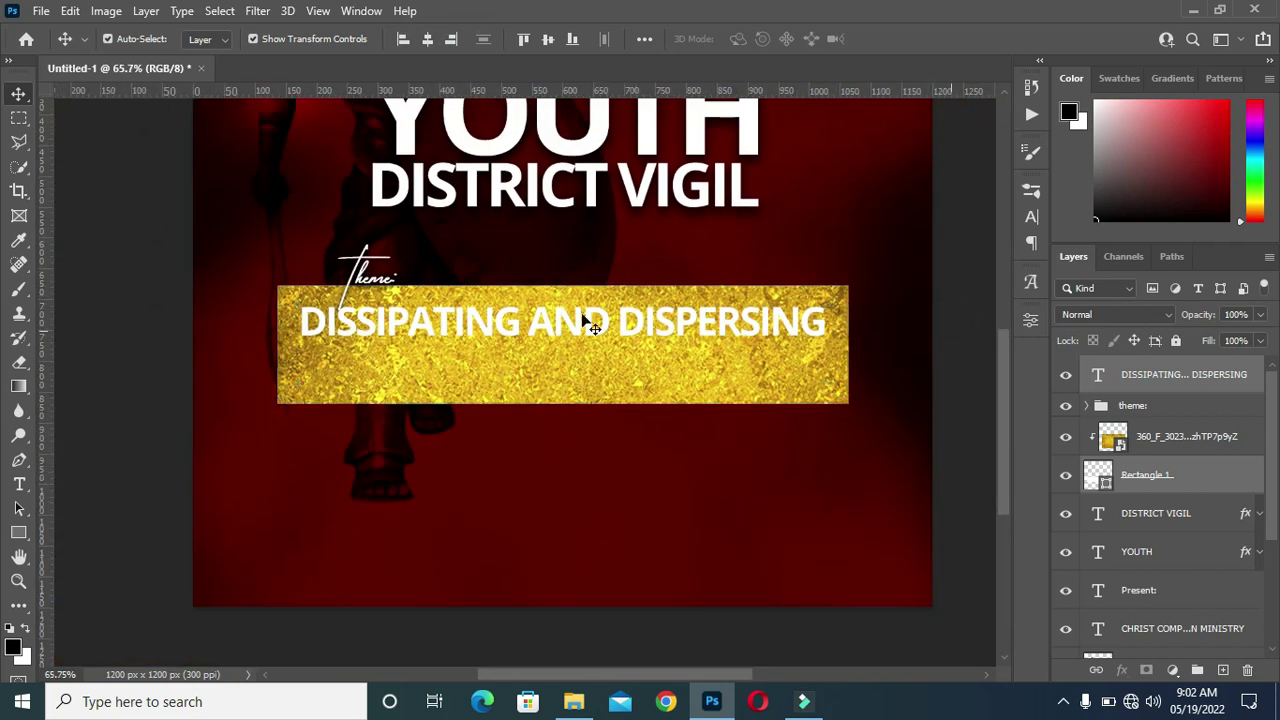
Change the colour of the "DISSIPATING AND DISPERSING" text to black.
{"action": "scroll", "coordinate": [583, 322], "scroll_direction": "up", "scroll_amount": 1}
{"action": "key", "text": "t"}
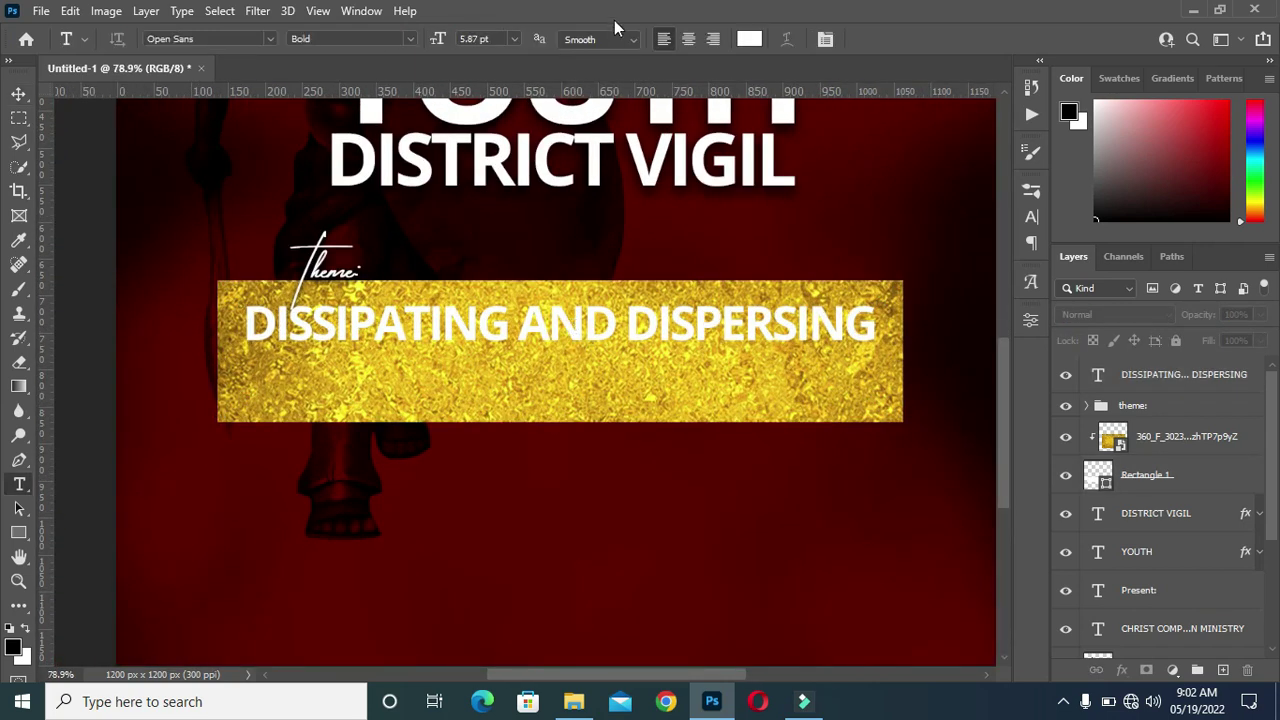
{"action": "left_click", "coordinate": [1158, 380]}
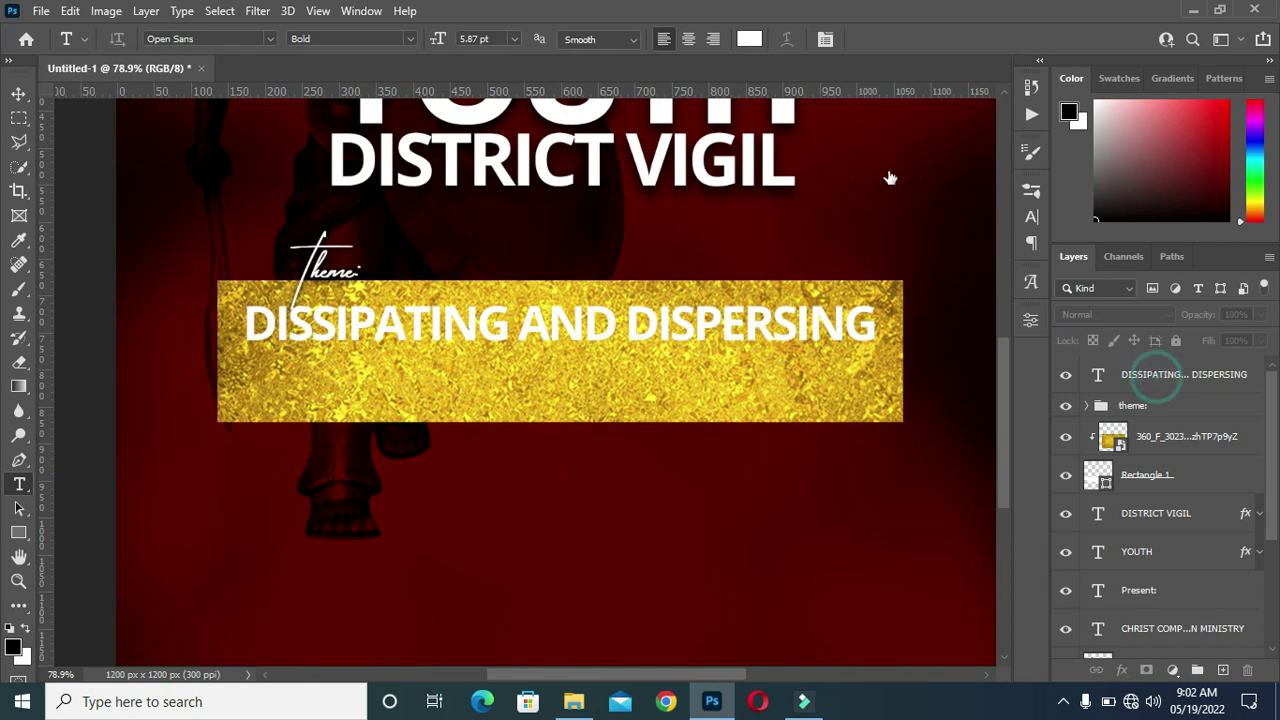
{"action": "left_click", "coordinate": [749, 40]}
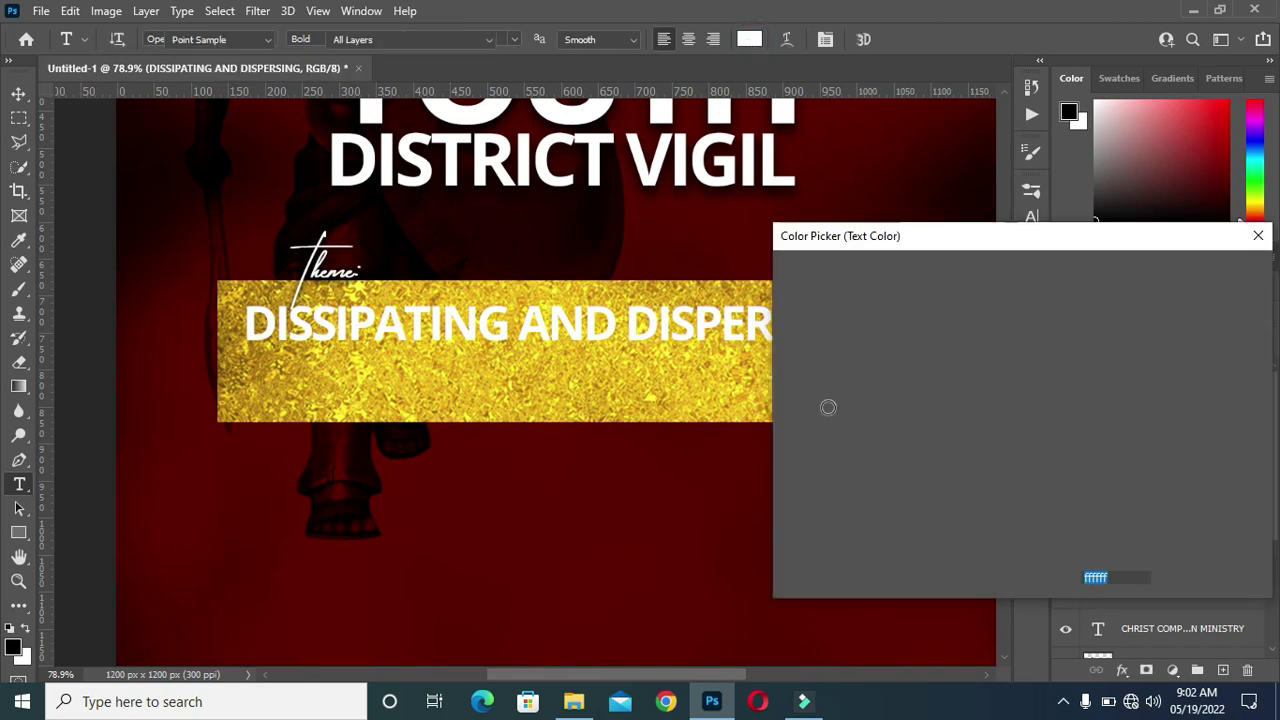
{"action": "left_click", "coordinate": [1220, 275]}
{"action": "left_click", "coordinate": [19, 95]}
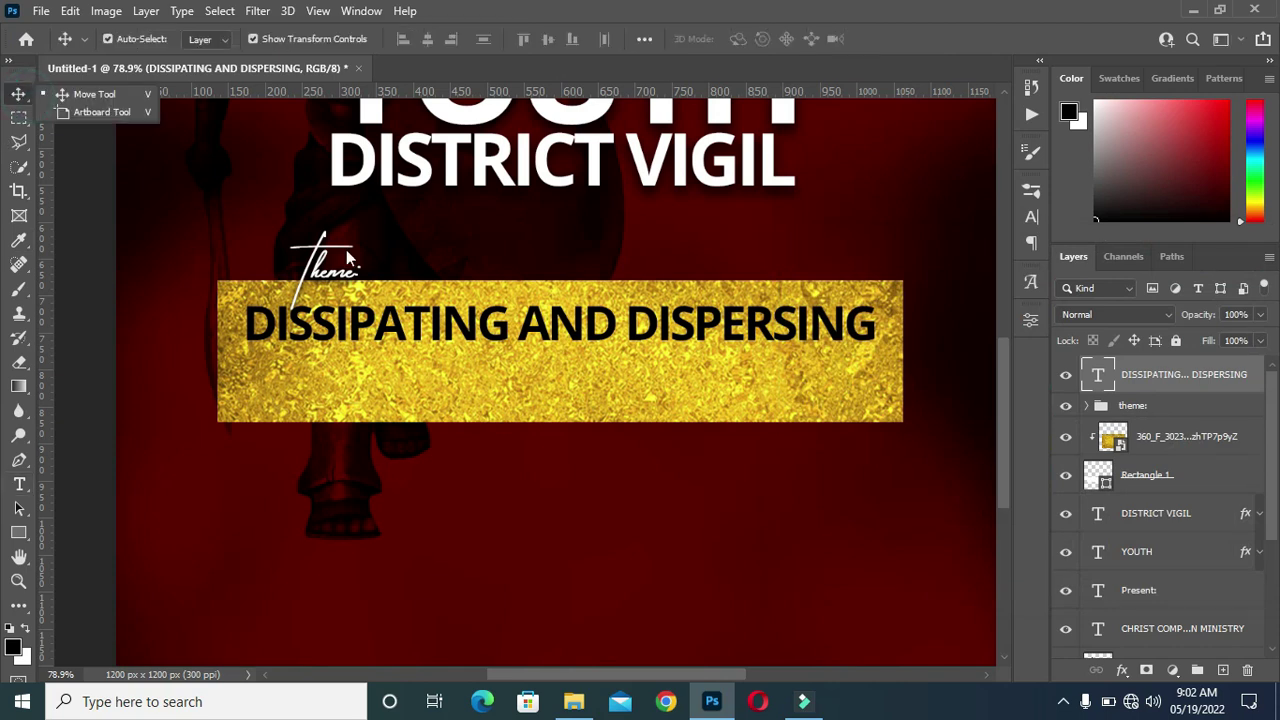
Add a Drop Shadow effect to the "DISSIPATING AND DISPERSING" text layer.
{"action": "scroll", "coordinate": [530, 333], "scroll_direction": "up", "scroll_amount": 4}
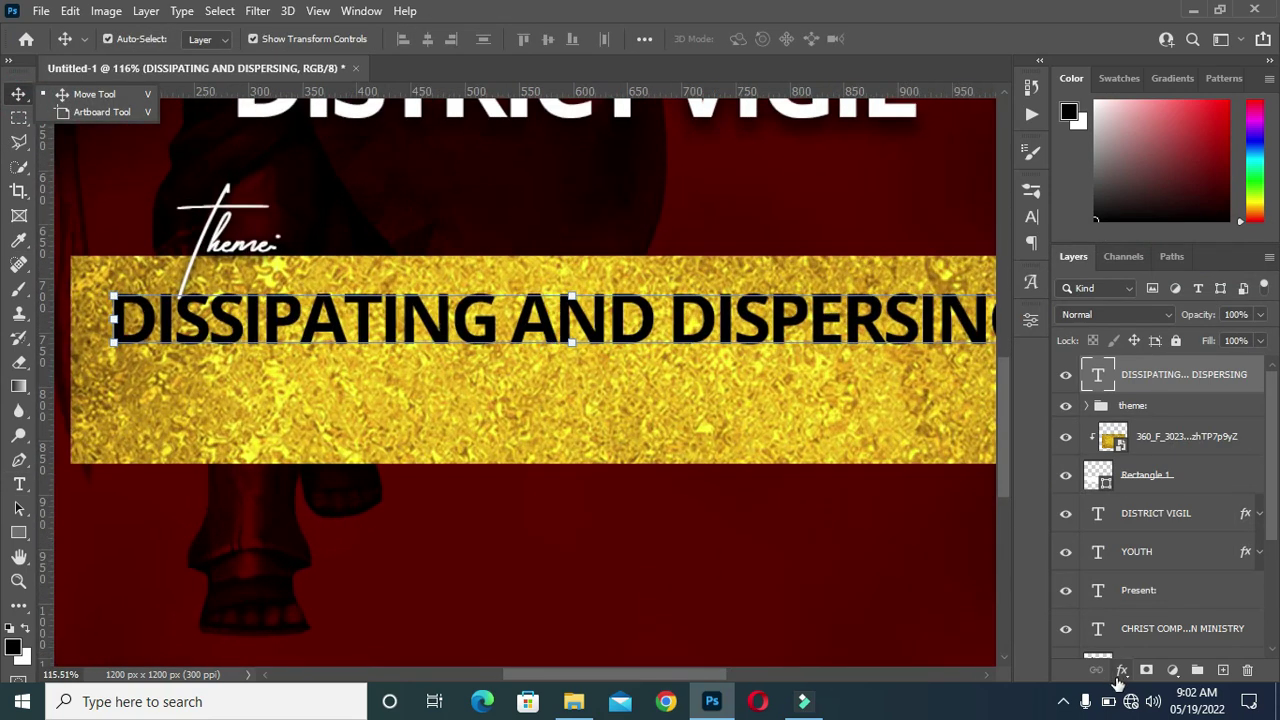
{"action": "left_click", "coordinate": [1125, 681]}
{"action": "key", "text": "Escape"}
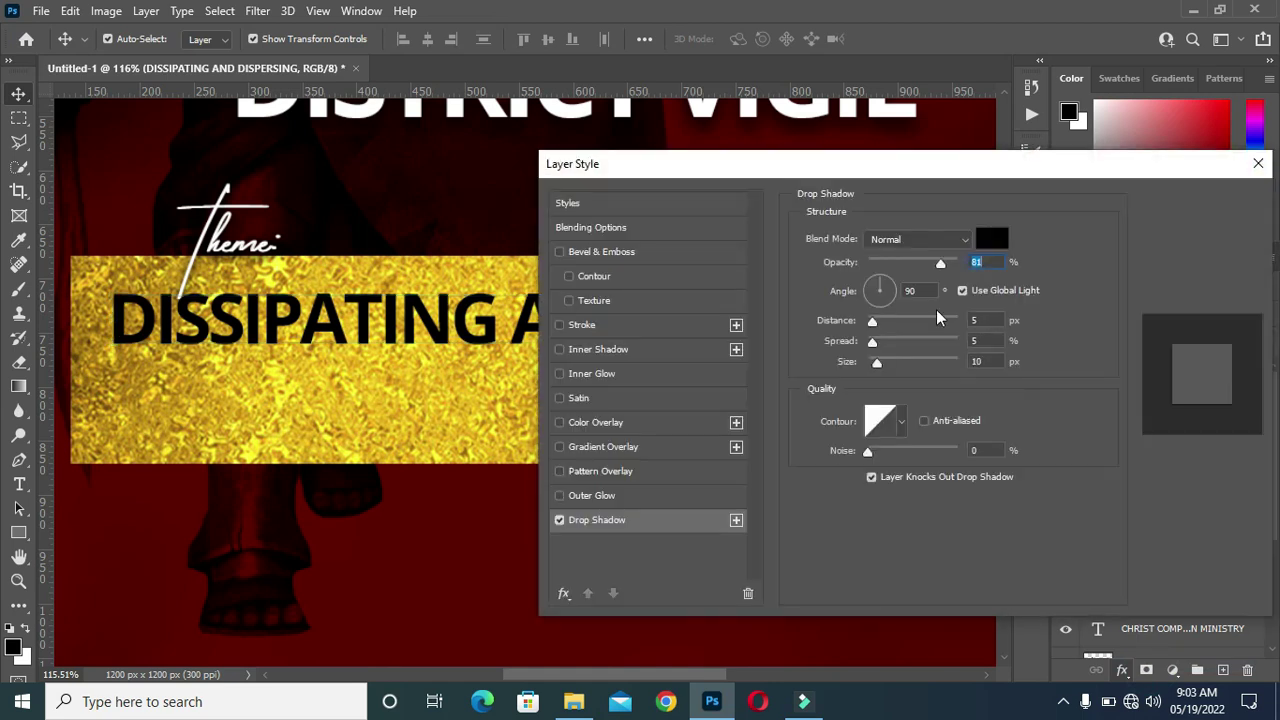
Set the drop shadow to distance 2 px, spread about 8% and size 9 px, and apply it.
{"action": "left_click_drag", "start_coordinate": [868, 176], "coordinate": [1144, 188]}
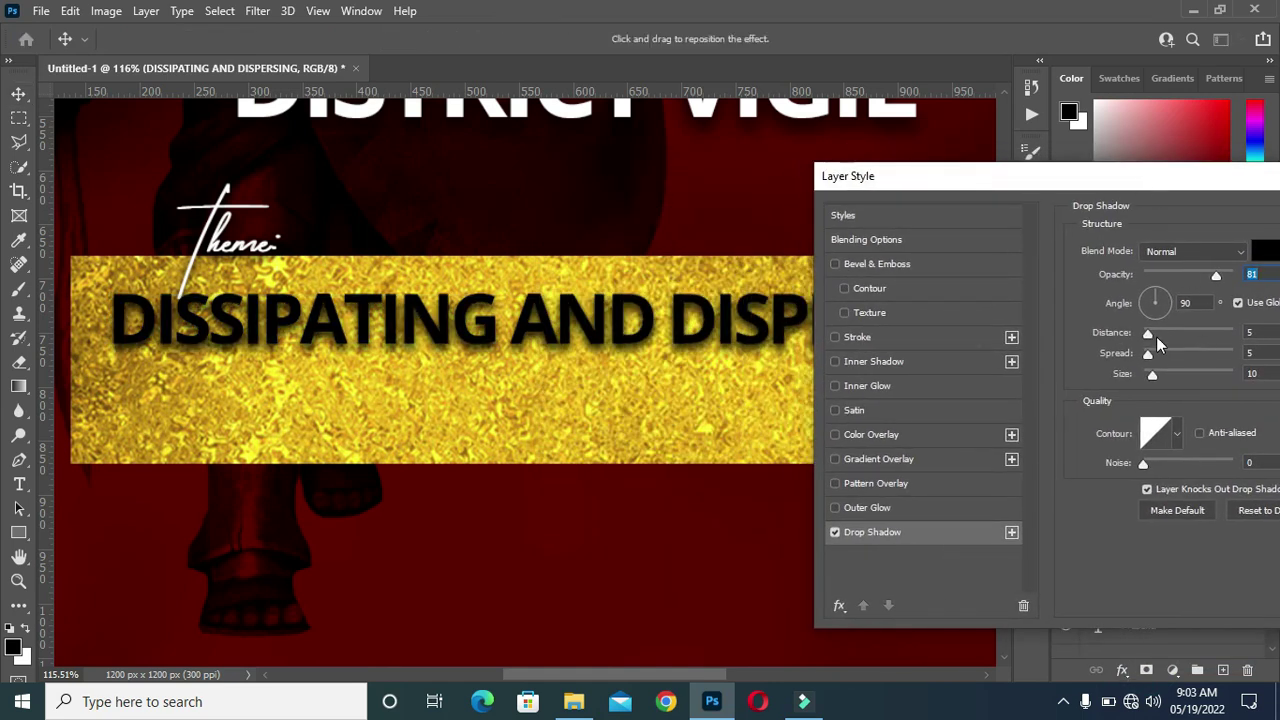
{"action": "left_click_drag", "start_coordinate": [1149, 336], "coordinate": [1146, 336]}
{"action": "mouse_move", "coordinate": [1154, 379]}
{"action": "left_mouse_down"}
{"action": "mouse_move", "coordinate": [1150, 355]}
{"action": "mouse_move", "coordinate": [1153, 379]}
{"action": "left_mouse_up"}
{"action": "left_click_drag", "start_coordinate": [1103, 182], "coordinate": [1040, 187]}
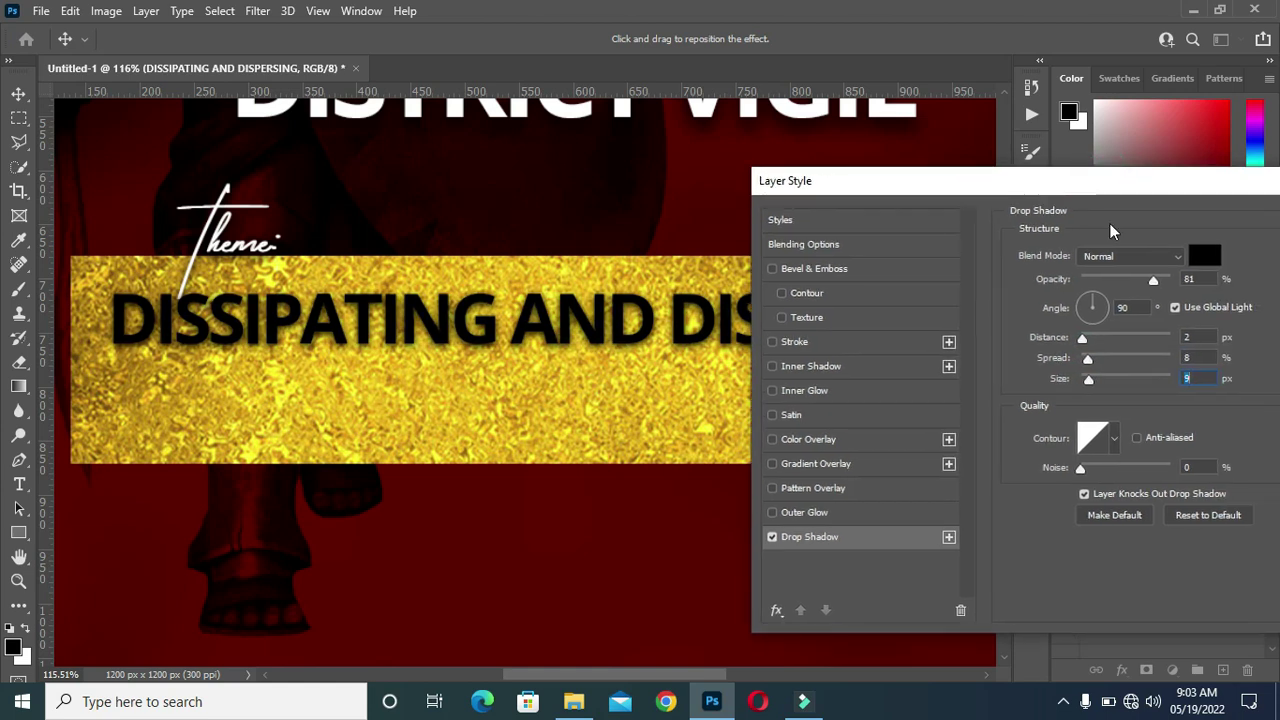
{"action": "left_click_drag", "start_coordinate": [1087, 360], "coordinate": [1088, 366]}
{"action": "left_click_drag", "start_coordinate": [1100, 185], "coordinate": [896, 200]}
{"action": "key", "text": "Return"}
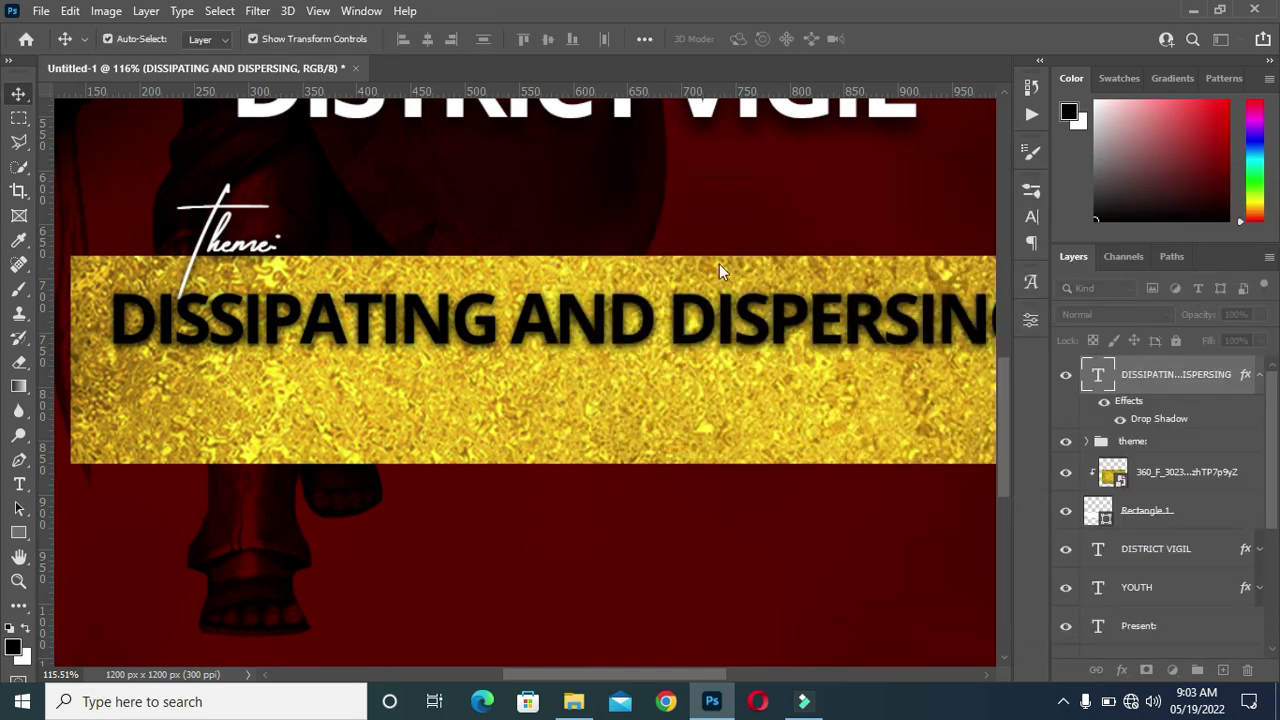
Duplicate the "DISSIPATING AND DISPERSING" text layer and place the copy directly beneath the original line in the gold box.
{"action": "scroll", "coordinate": [717, 284], "scroll_direction": "down", "scroll_amount": 3}
{"action": "scroll", "coordinate": [906, 323], "scroll_direction": "up", "scroll_amount": 1}
{"action": "scroll", "coordinate": [906, 323], "scroll_direction": "down", "scroll_amount": 1}
{"action": "left_click", "coordinate": [277, 359]}
{"action": "scroll", "coordinate": [760, 342], "scroll_direction": "up", "scroll_amount": 3}
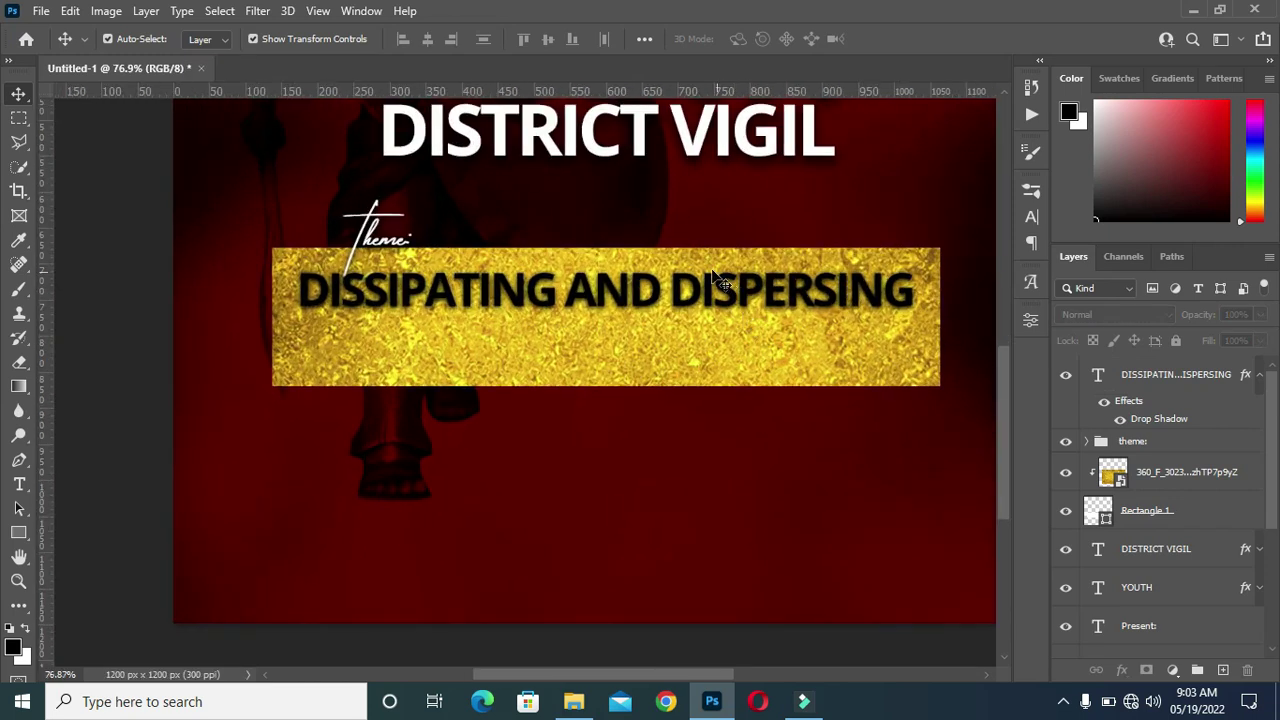
{"action": "left_click", "coordinate": [700, 312]}
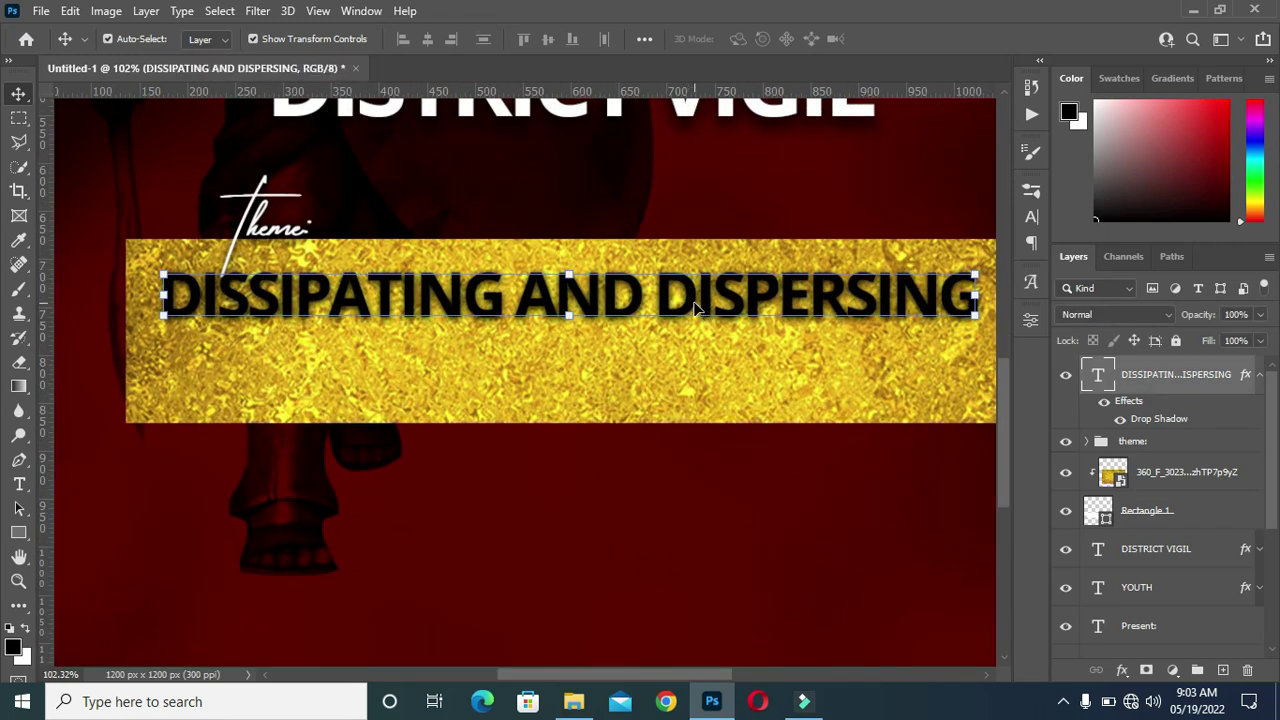
{"action": "left_click_drag", "start_coordinate": [688, 343], "coordinate": [656, 345]}
Replace the duplicated line's text with "THE POWER OF HELL".
{"action": "double_click", "coordinate": [623, 338]}
{"action": "key", "text": "ctrl+a"}
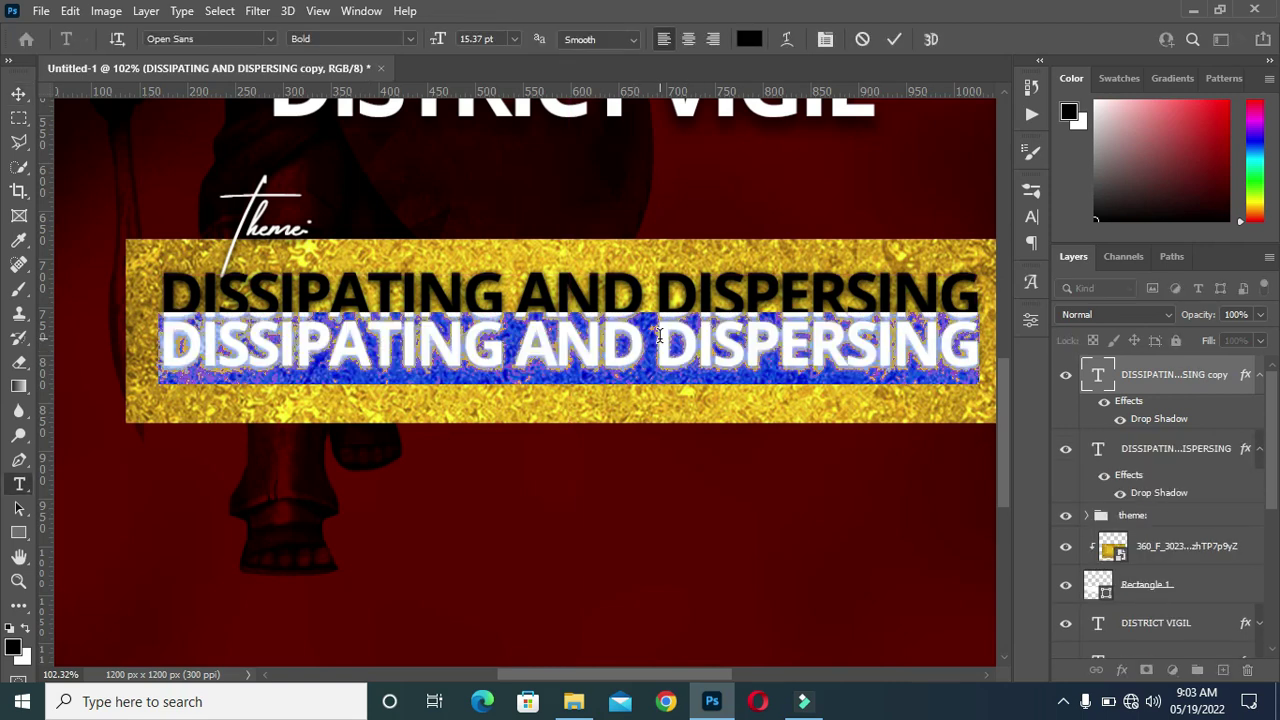
{"action": "type", "text": "THE"}
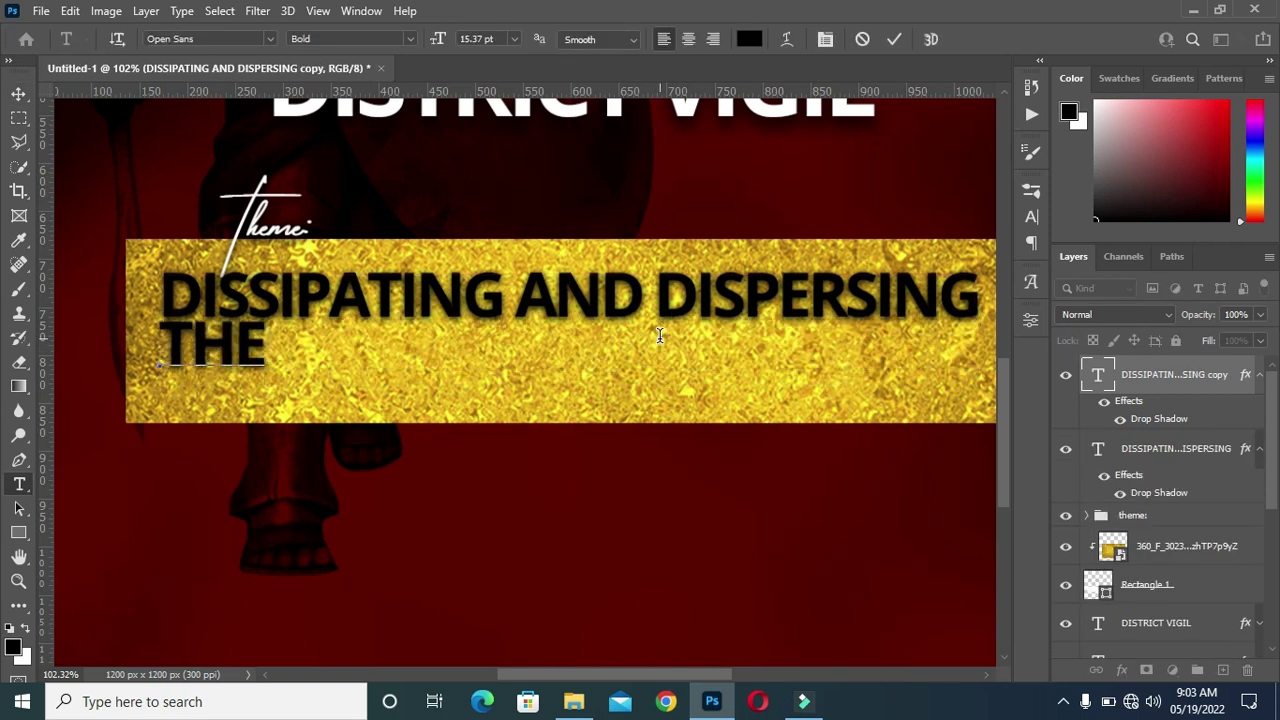
{"action": "type", "text": " PO"}
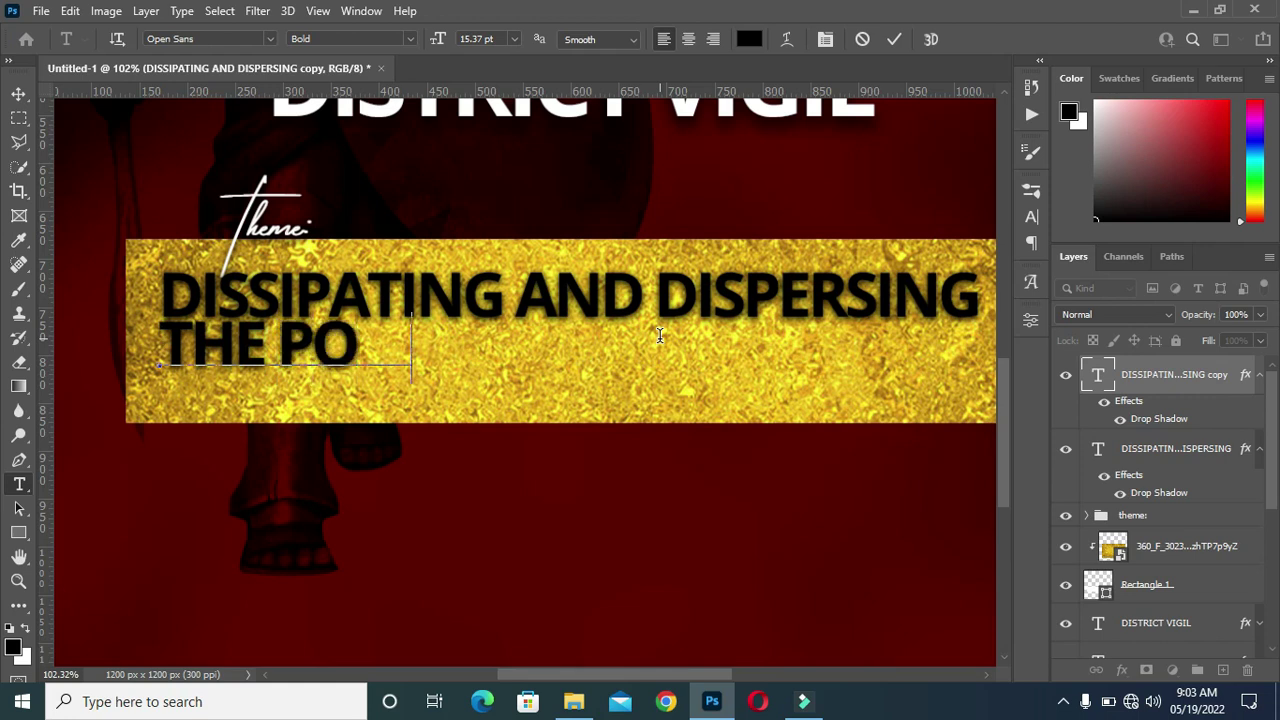
{"action": "type", "text": "WER OF HELL"}
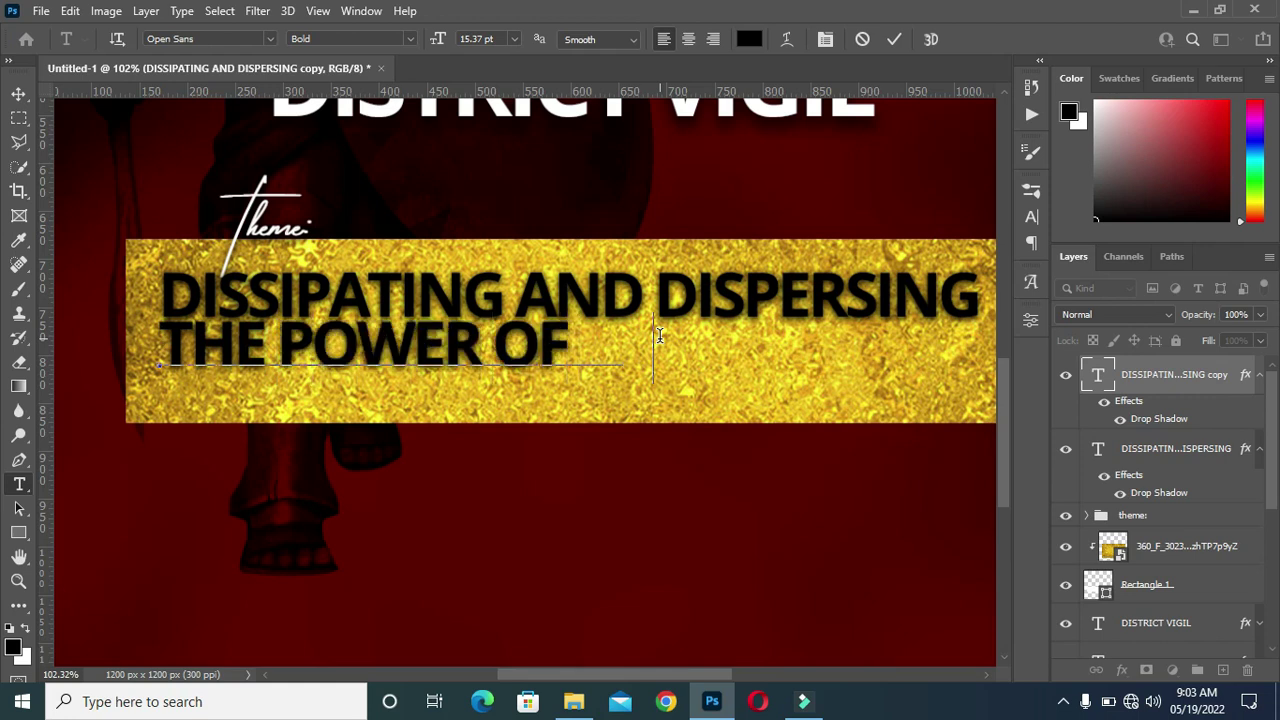
{"action": "left_click", "coordinate": [894, 39]}
{"action": "left_click", "coordinate": [18, 93]}
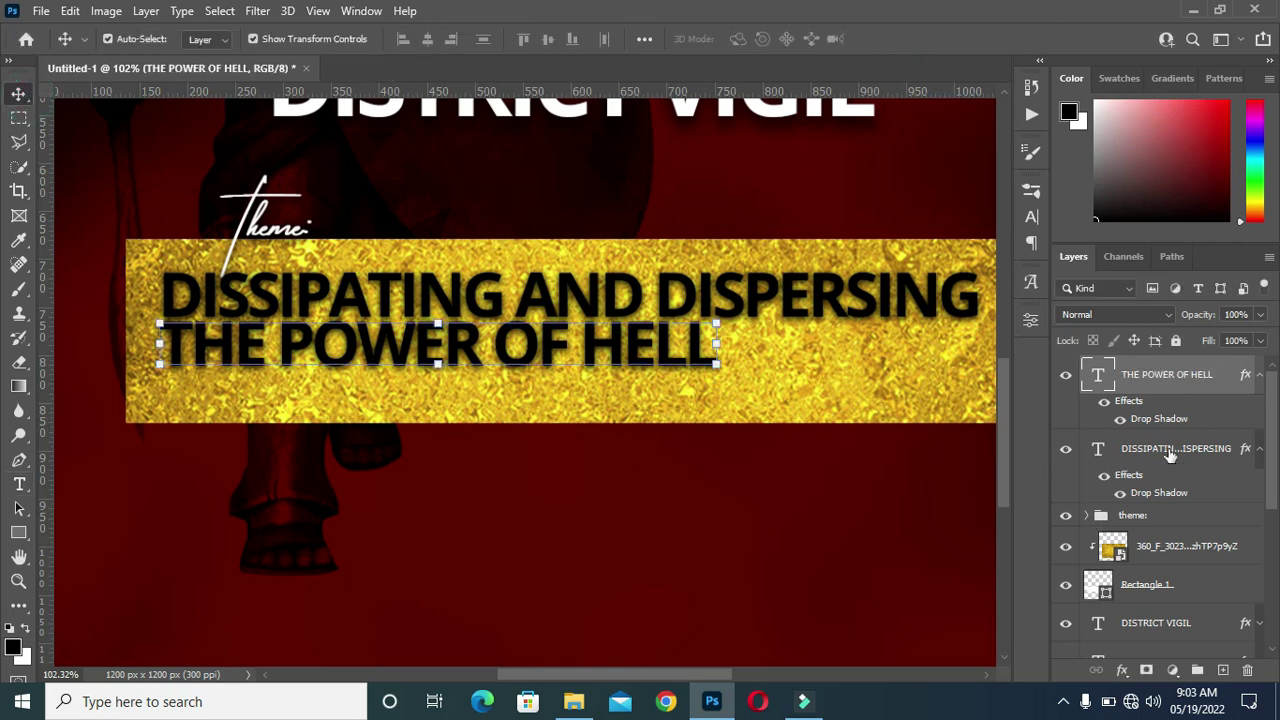
Collapse the "THE POWER OF HELL" layer's effects and align that line's horizontal centre with the "DISSIPATING AND DISPERSING" layer.
{"action": "left_click", "coordinate": [1259, 374]}
{"action": "left_click", "coordinate": [1163, 414], "text": "ctrl"}
{"action": "left_click", "coordinate": [428, 40]}
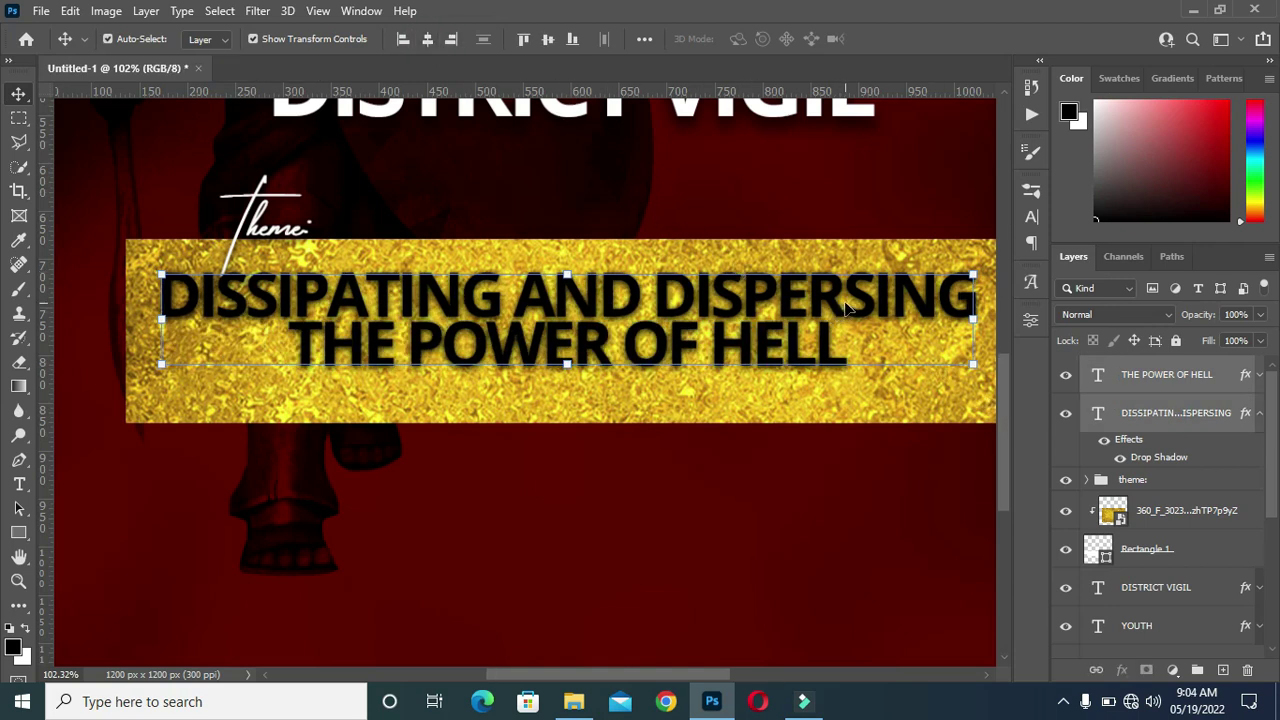
Nudge the text lines "DISSIPATING AND DISPERSING" and "THE POWER OF HELL" together slightly downward on the gold banner.
{"action": "scroll", "coordinate": [845, 308], "scroll_direction": "down", "scroll_amount": 2}
{"action": "left_click", "coordinate": [177, 307]}
{"action": "scroll", "coordinate": [805, 378], "scroll_direction": "down", "scroll_amount": 2}
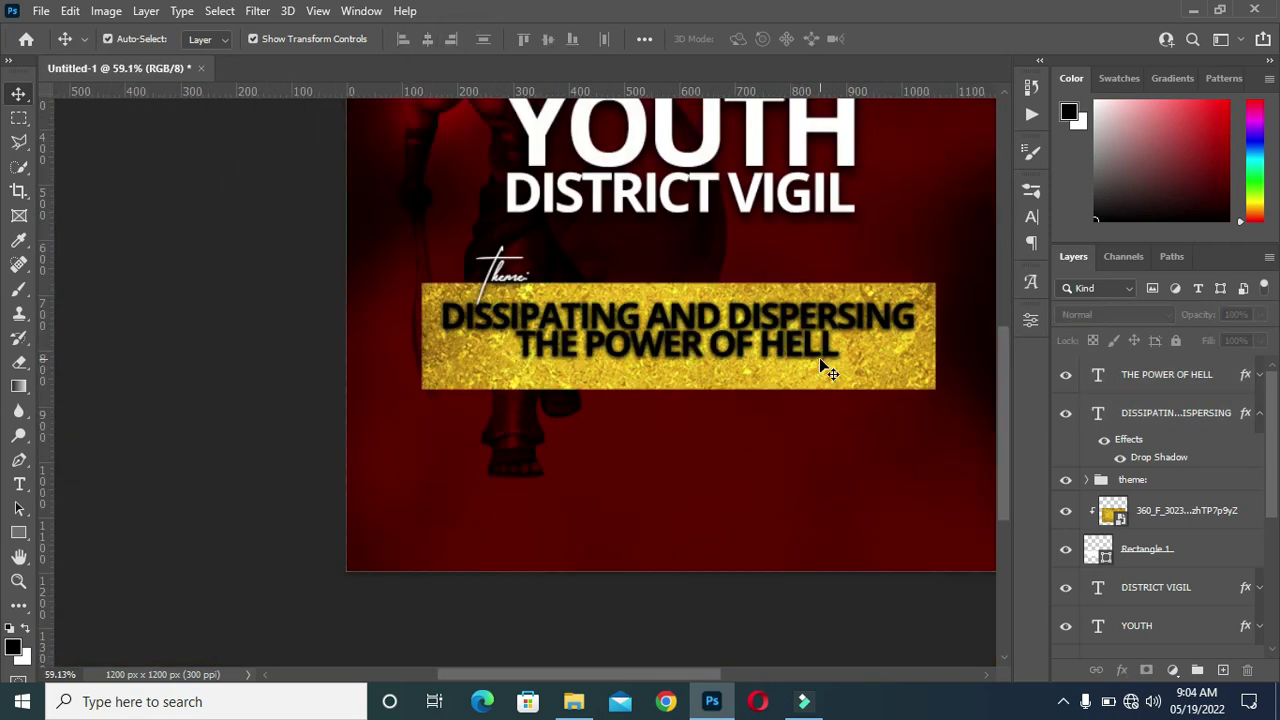
{"action": "scroll", "coordinate": [826, 371], "scroll_direction": "down", "scroll_amount": 1}
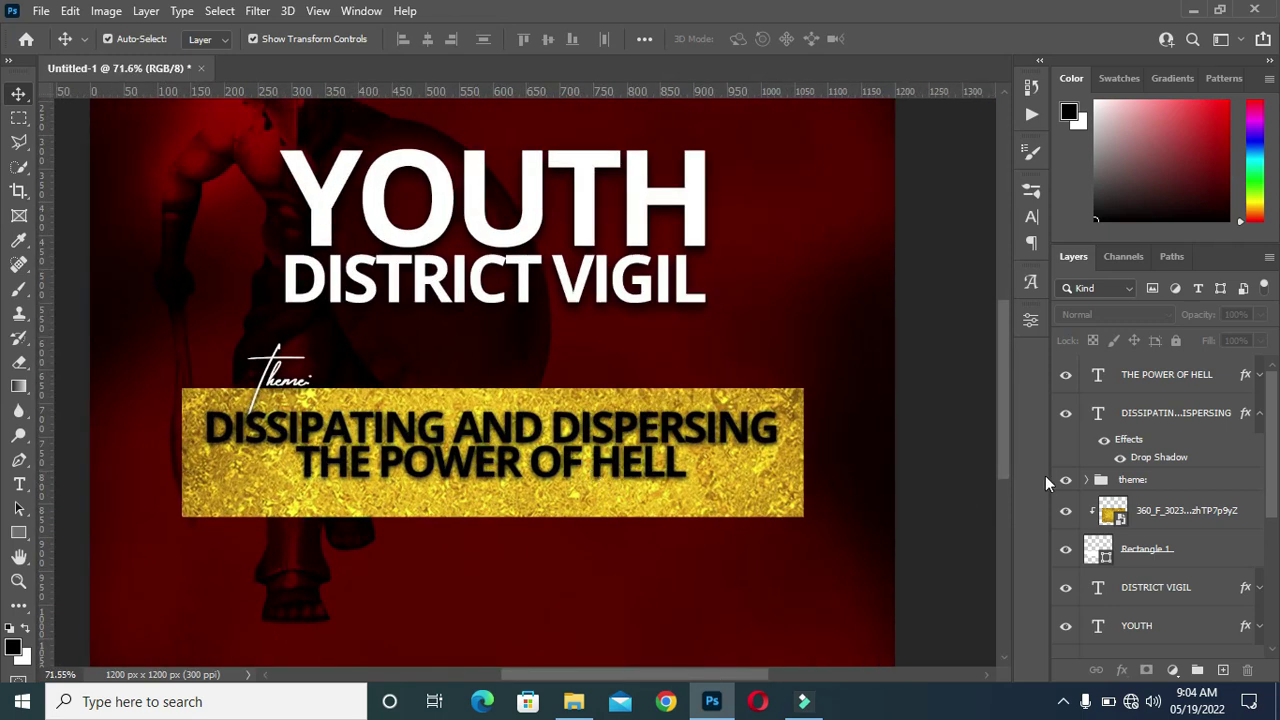
{"action": "scroll", "coordinate": [999, 435], "scroll_direction": "down", "scroll_amount": 2}
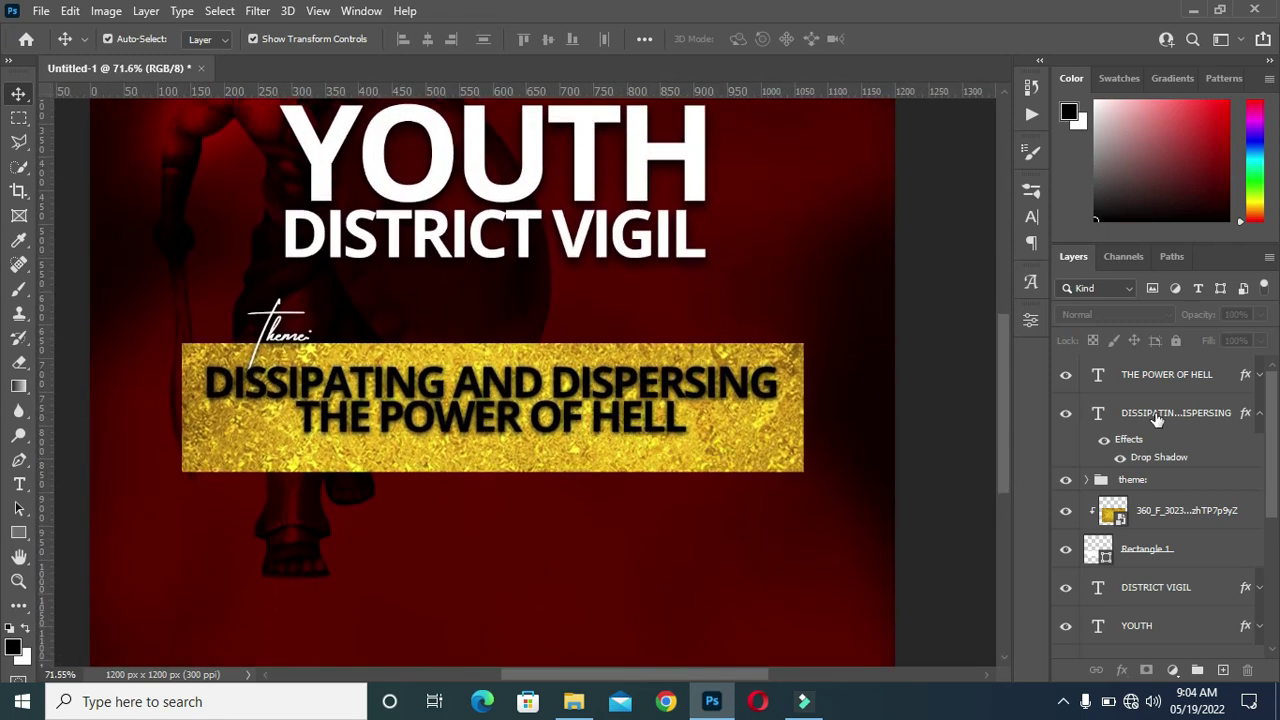
{"action": "left_click", "coordinate": [1259, 412]}
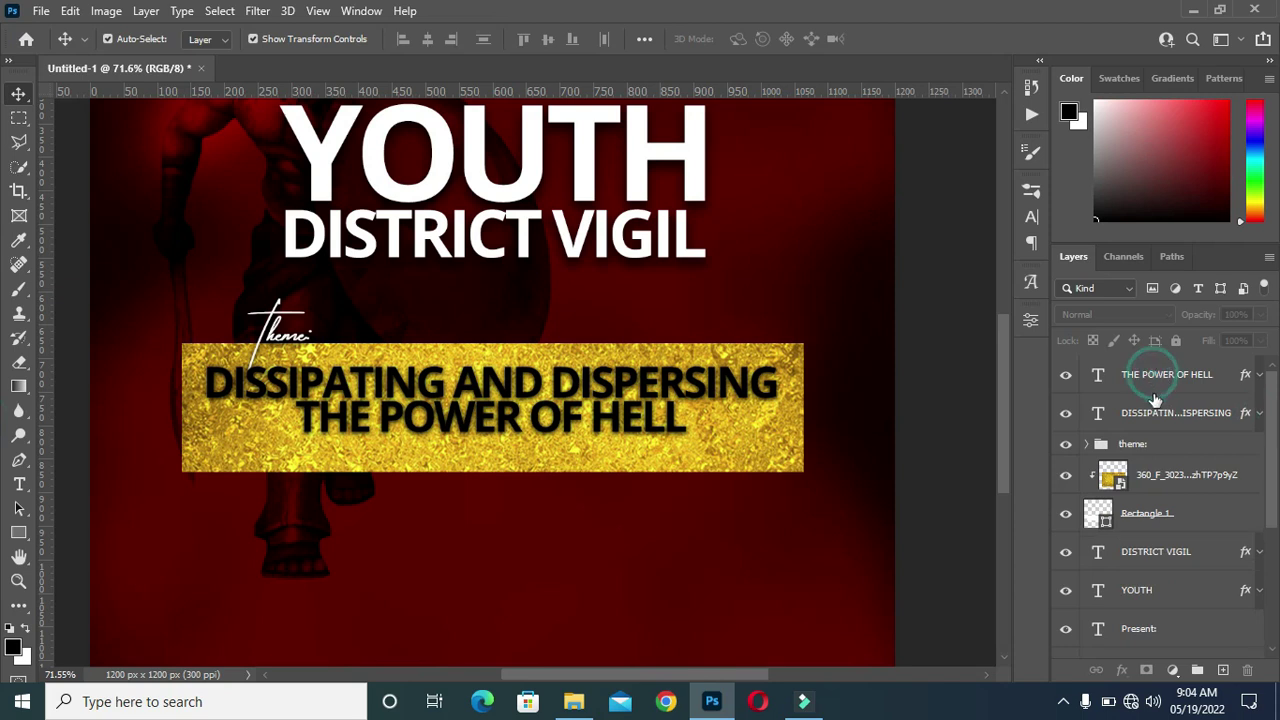
{"action": "left_click", "coordinate": [1165, 412]}
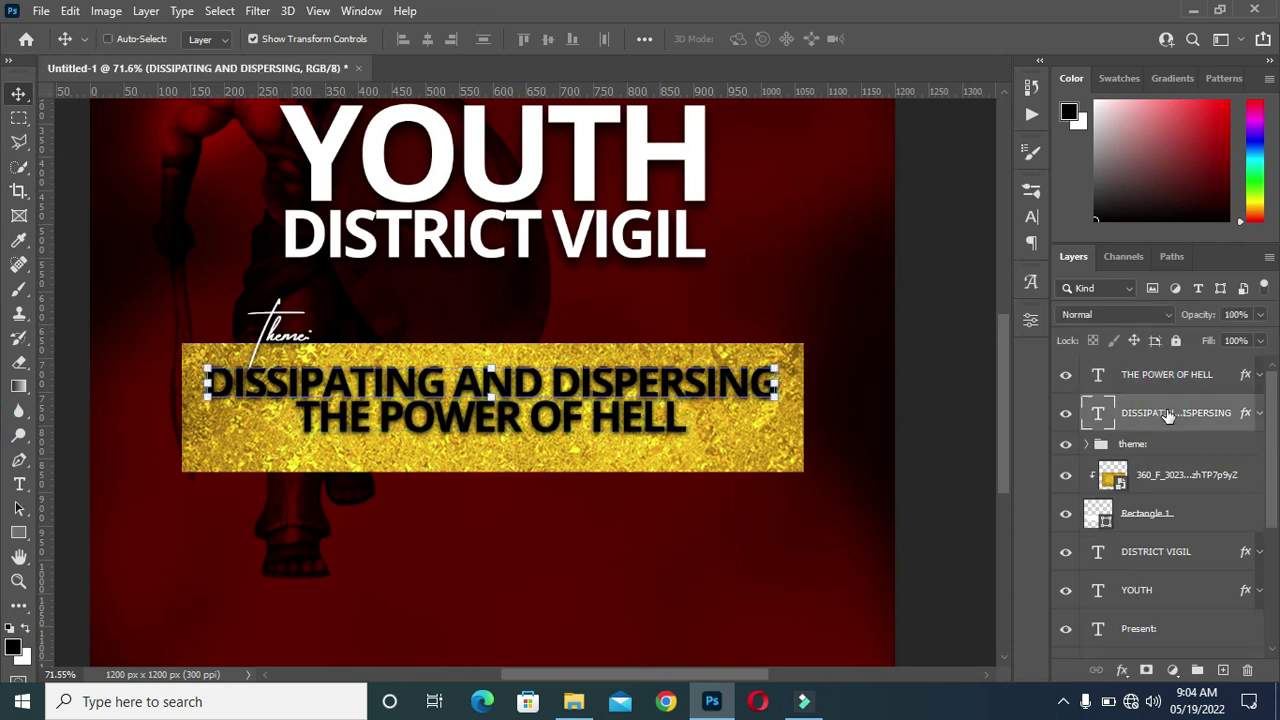
{"action": "left_click", "coordinate": [1171, 377], "text": "shift"}
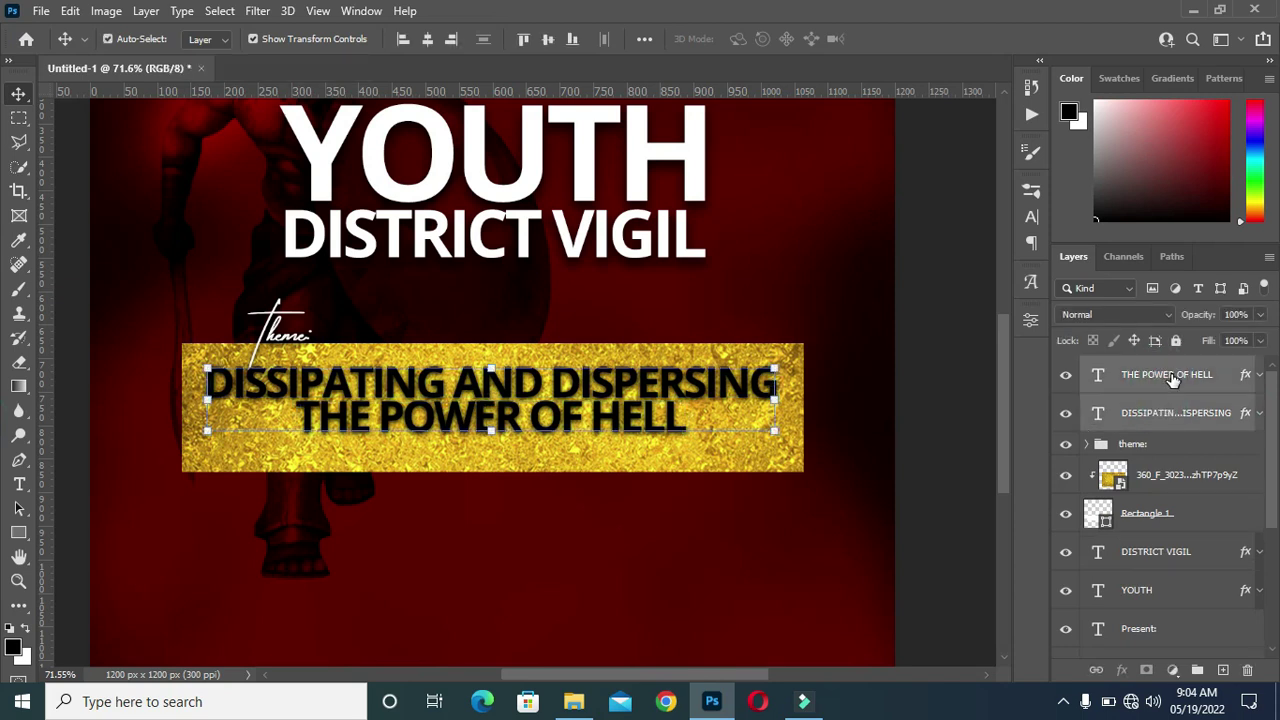
{"action": "key", "text": "Down"}
{"action": "key", "text": "Down"}
{"action": "key", "text": "Down"}
{"action": "key", "text": "Down"}
{"action": "key", "text": "Down"}
{"action": "key", "text": "Down"}
{"action": "key", "text": "Down"}
{"action": "key", "text": "Down"}
{"action": "key", "text": "Down"}
{"action": "key", "text": "Down"}
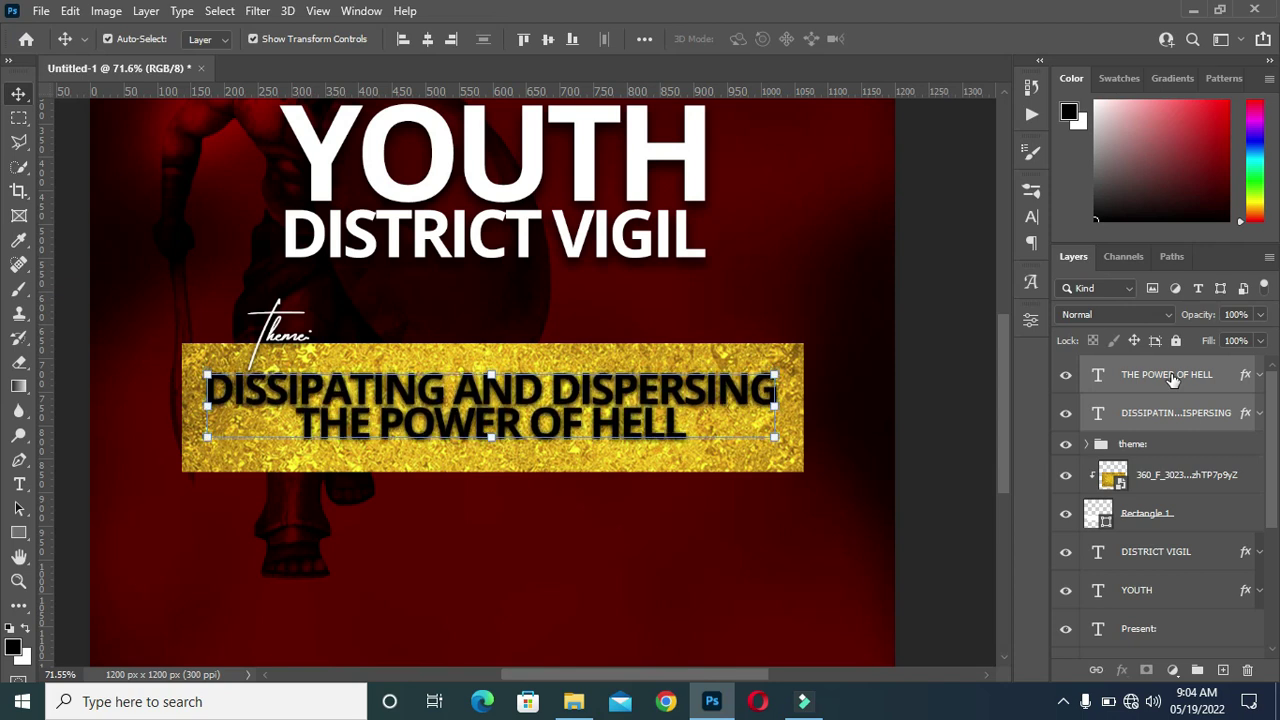
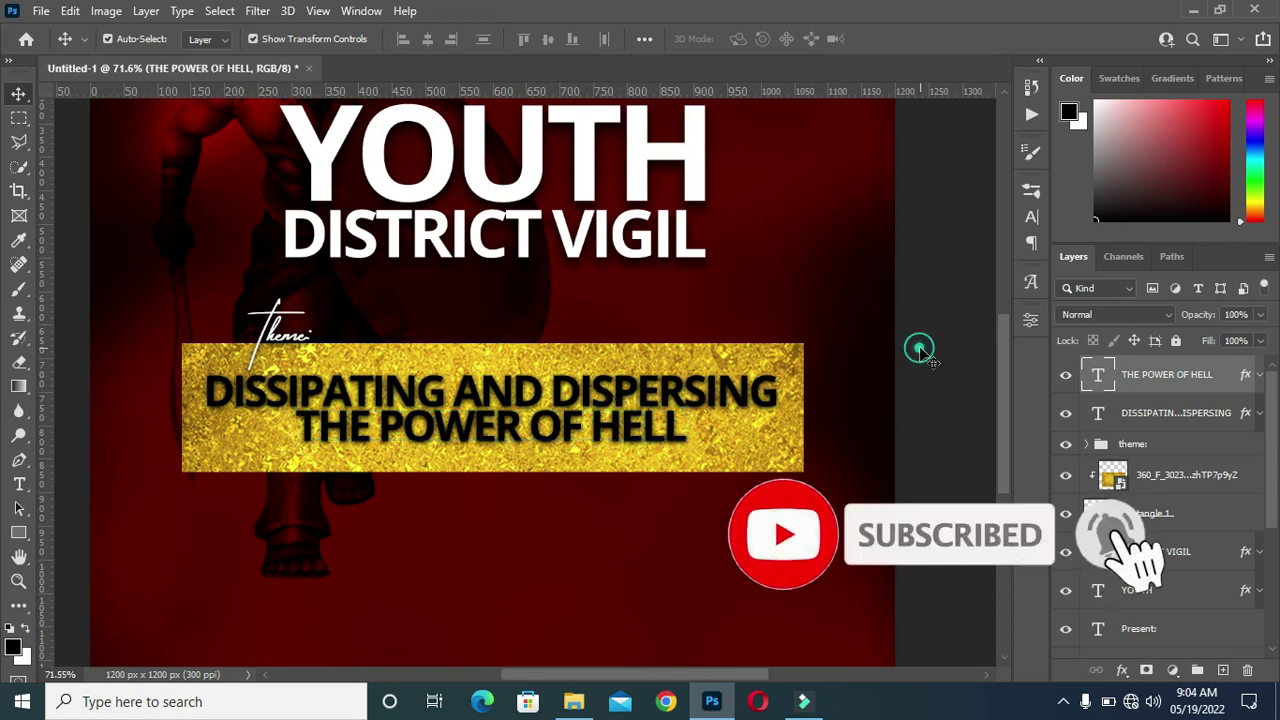
Examine the flyer's overall layout and the empty area beneath the gold theme banner.
{"action": "scroll", "coordinate": [797, 363], "scroll_direction": "down", "scroll_amount": 2}
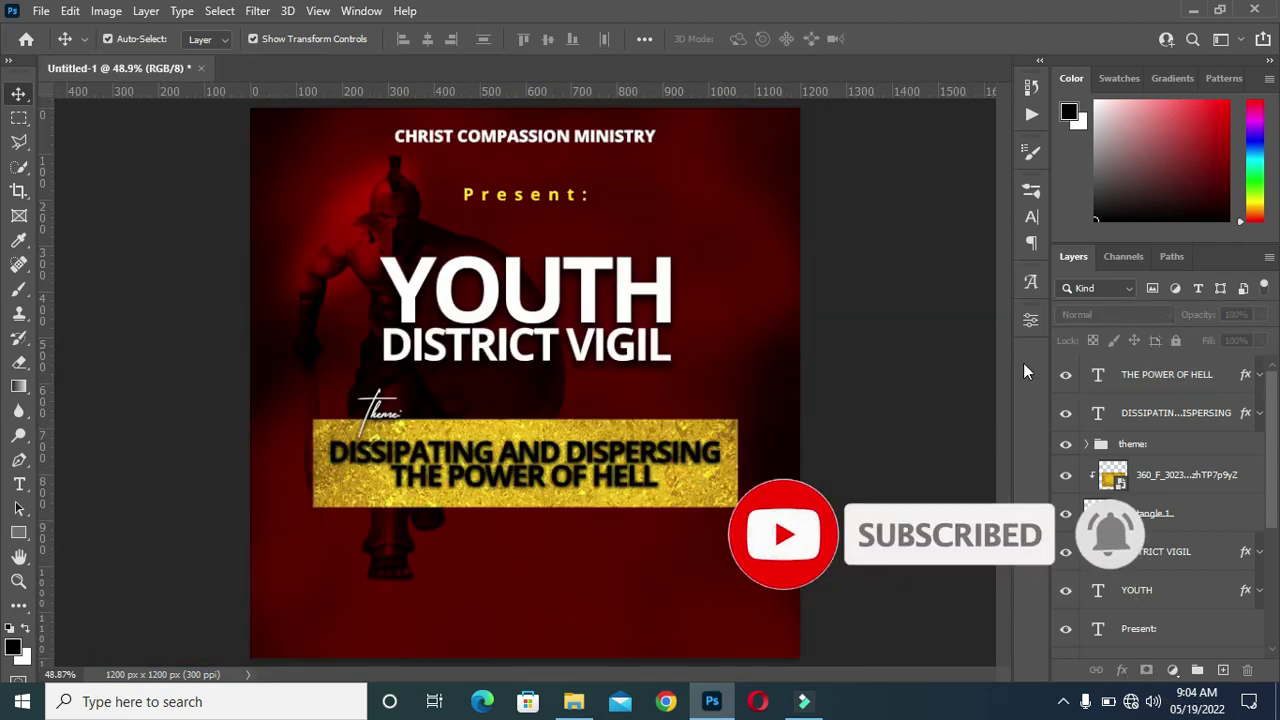
{"action": "scroll", "coordinate": [620, 570], "scroll_direction": "up", "scroll_amount": 1}
{"action": "scroll", "coordinate": [770, 537], "scroll_direction": "down", "scroll_amount": 1}
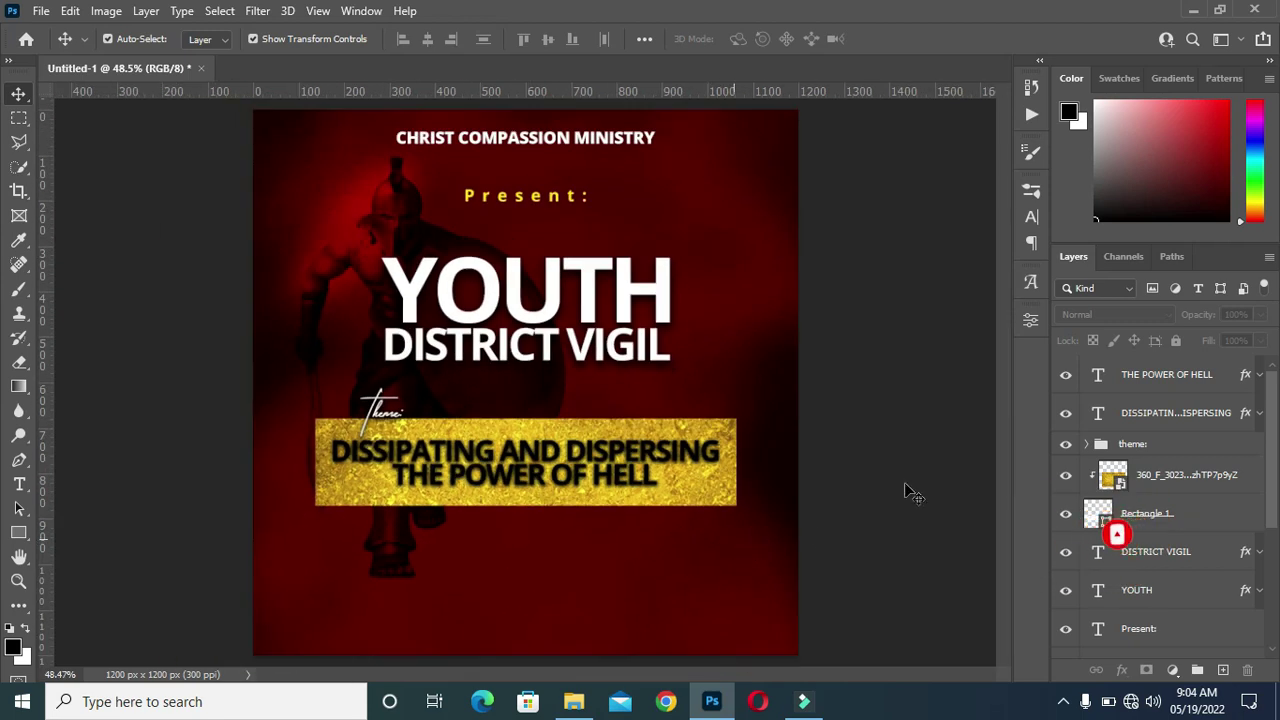
{"action": "scroll", "coordinate": [650, 508], "scroll_direction": "up", "scroll_amount": 1}
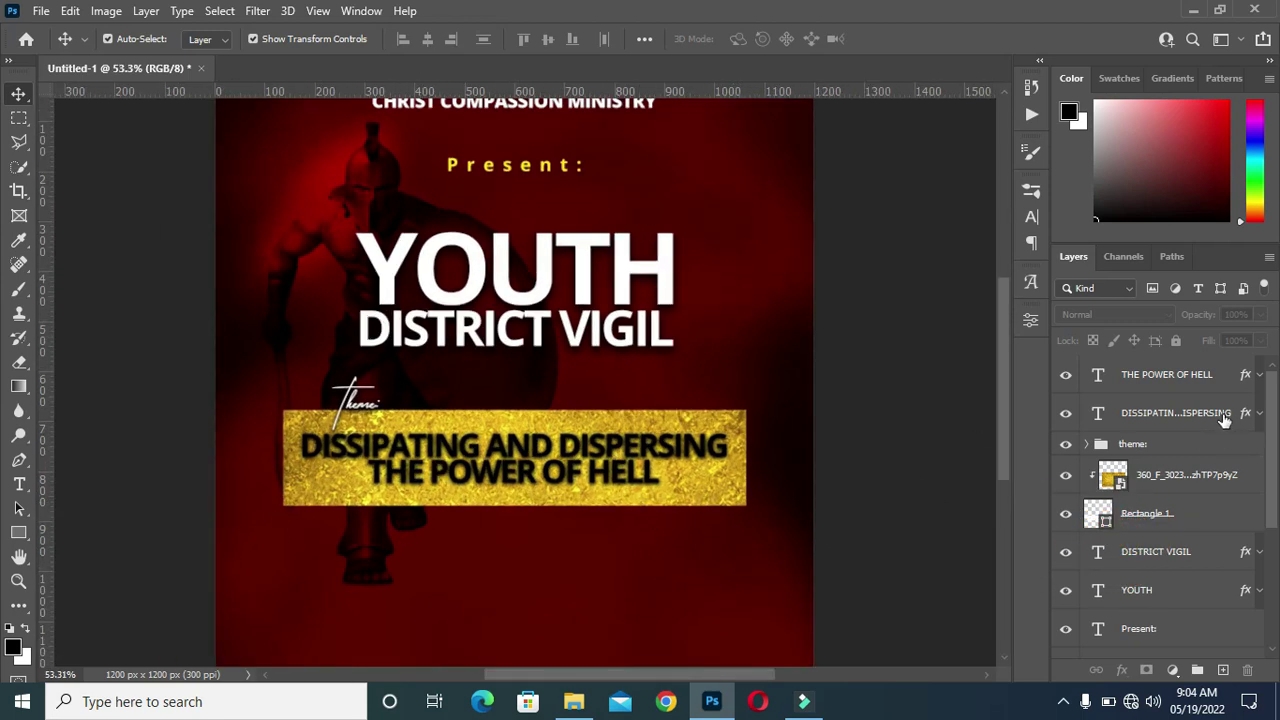
{"action": "scroll", "coordinate": [608, 489], "scroll_direction": "down", "scroll_amount": 2}
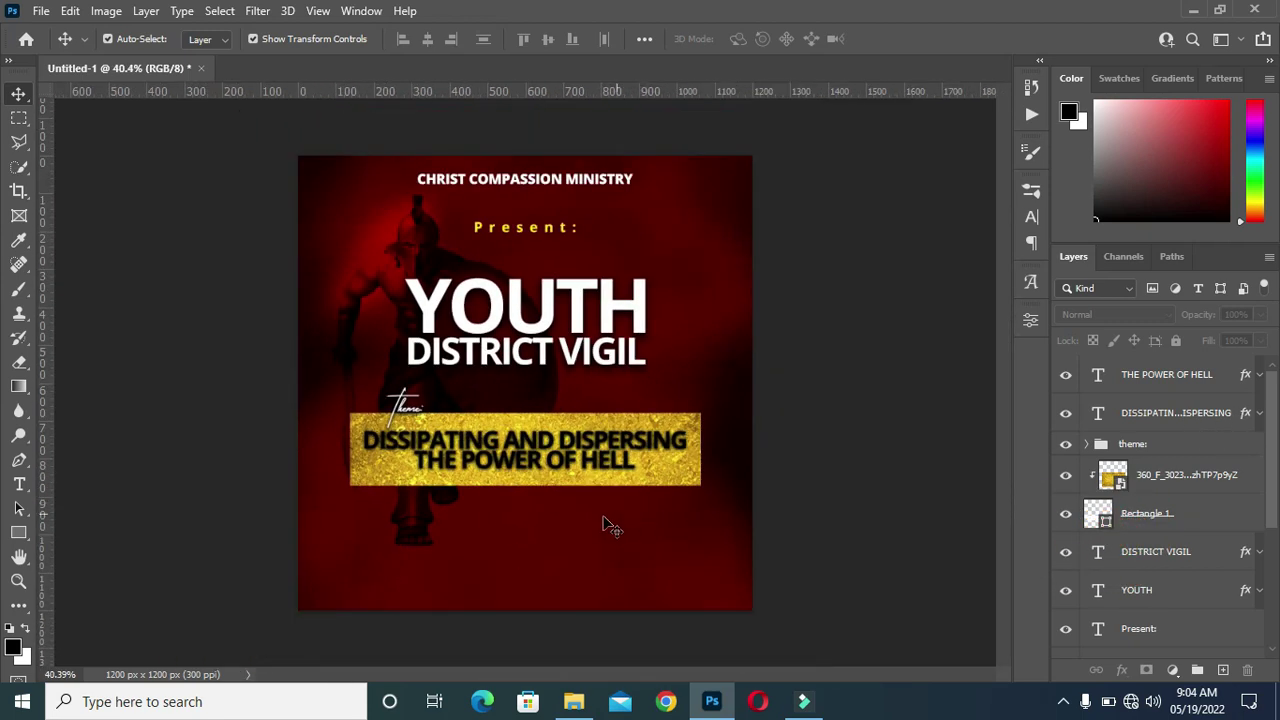
{"action": "scroll", "coordinate": [383, 570], "scroll_direction": "up", "scroll_amount": 2}
{"action": "scroll", "coordinate": [470, 535], "scroll_direction": "down", "scroll_amount": 1}
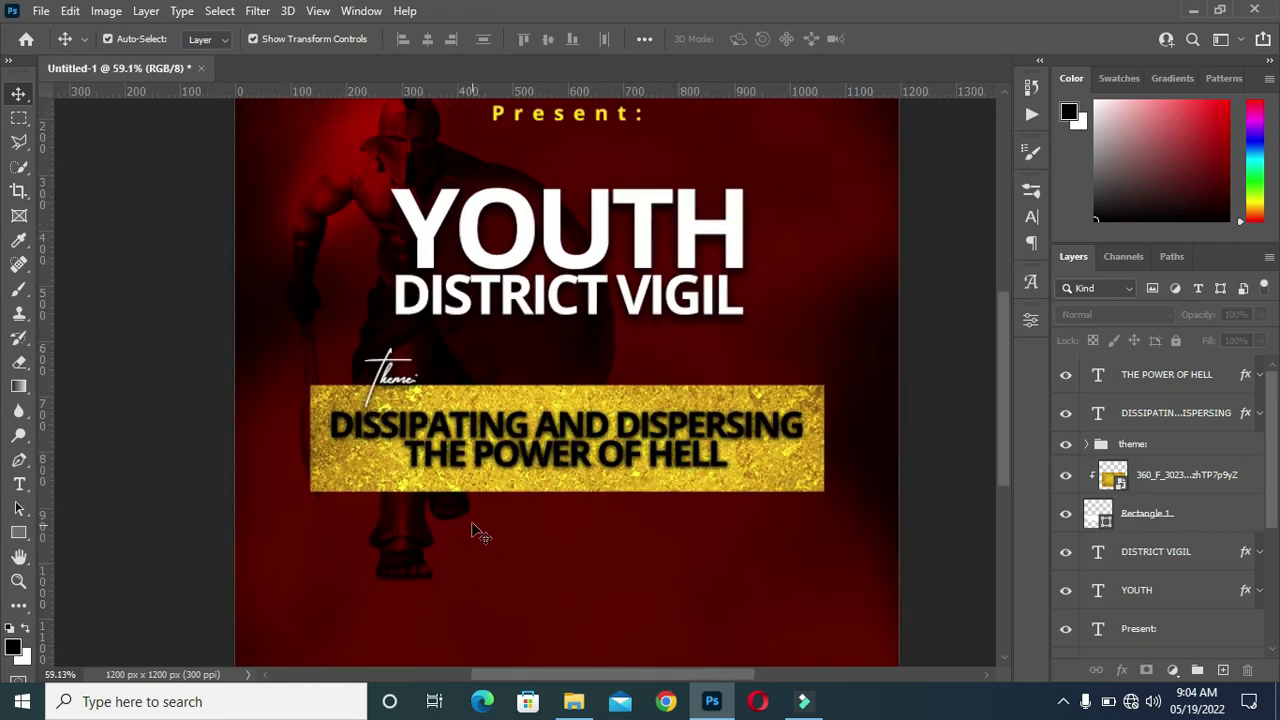
{"action": "scroll", "coordinate": [608, 516], "scroll_direction": "up", "scroll_amount": 1}
Draw a white rectangle about 1263 px by 151 px across the bottom edge of the flyer, overlapping both sides.
{"action": "left_click_drag", "start_coordinate": [999, 449], "coordinate": [1000, 486]}
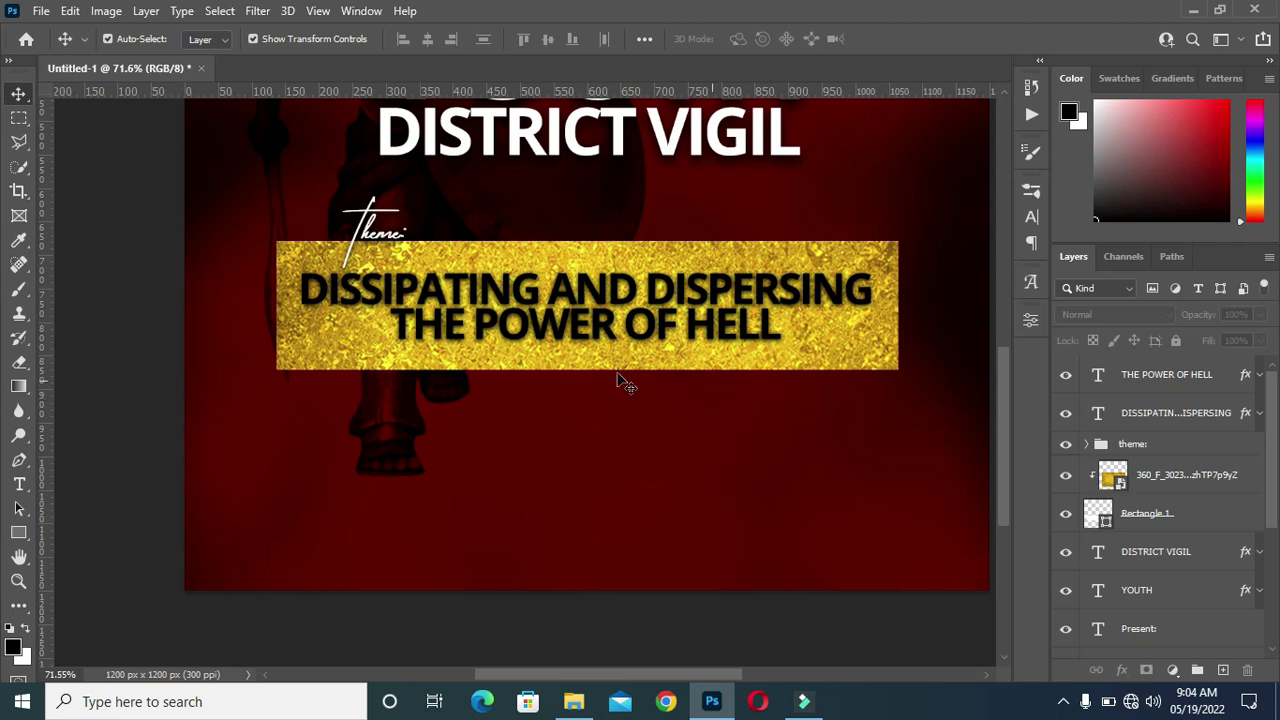
{"action": "scroll", "coordinate": [474, 484], "scroll_direction": "down", "scroll_amount": 1}
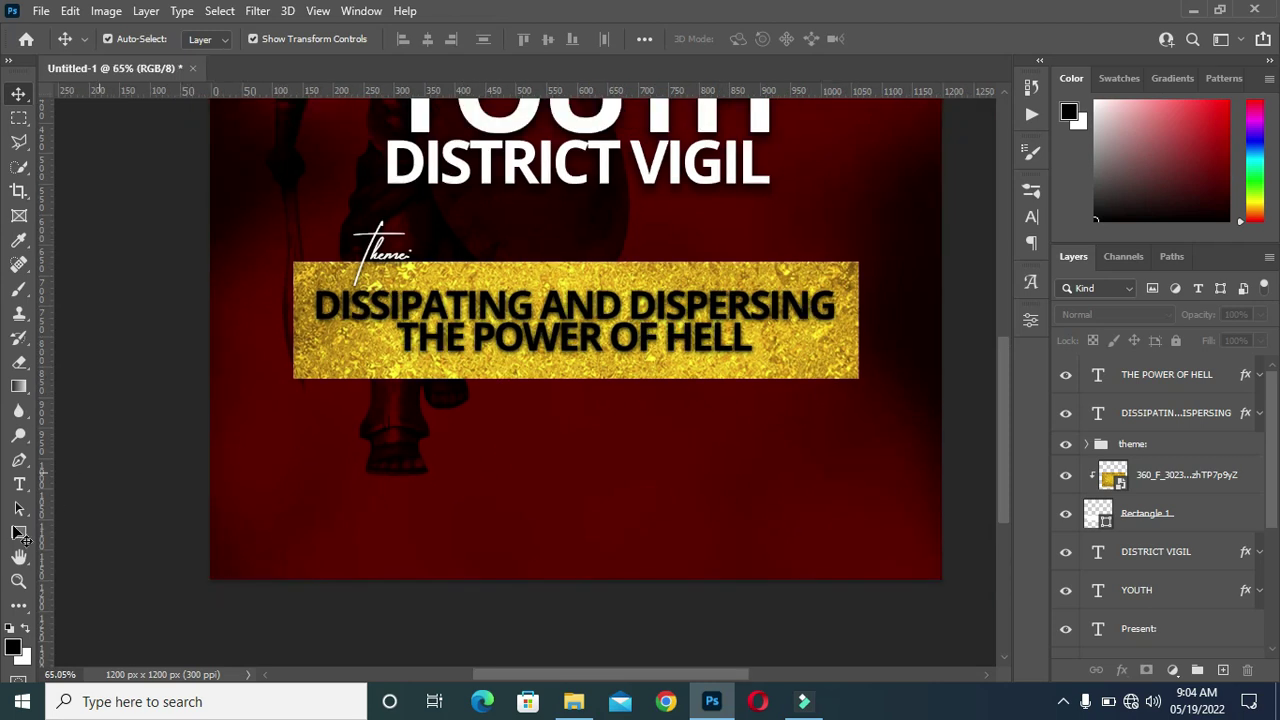
{"action": "left_click", "coordinate": [19, 532]}
{"action": "left_click", "coordinate": [43, 534]}
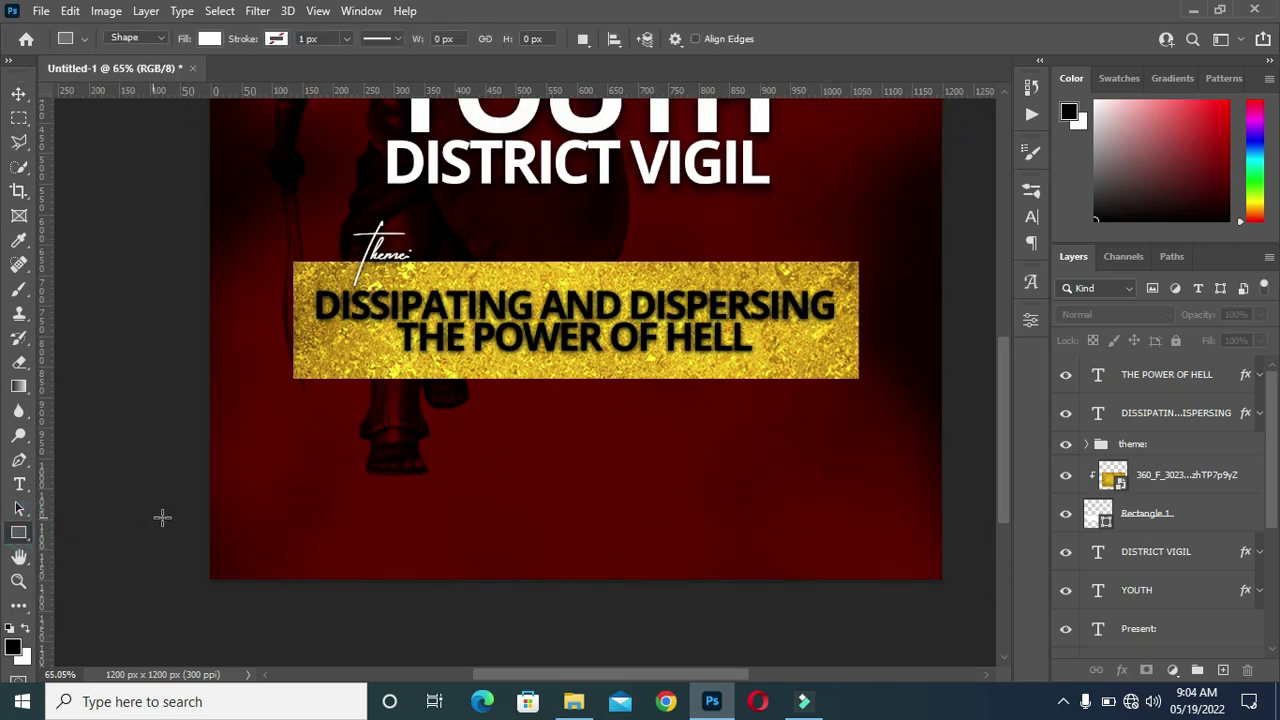
{"action": "left_click_drag", "start_coordinate": [186, 505], "coordinate": [957, 596]}
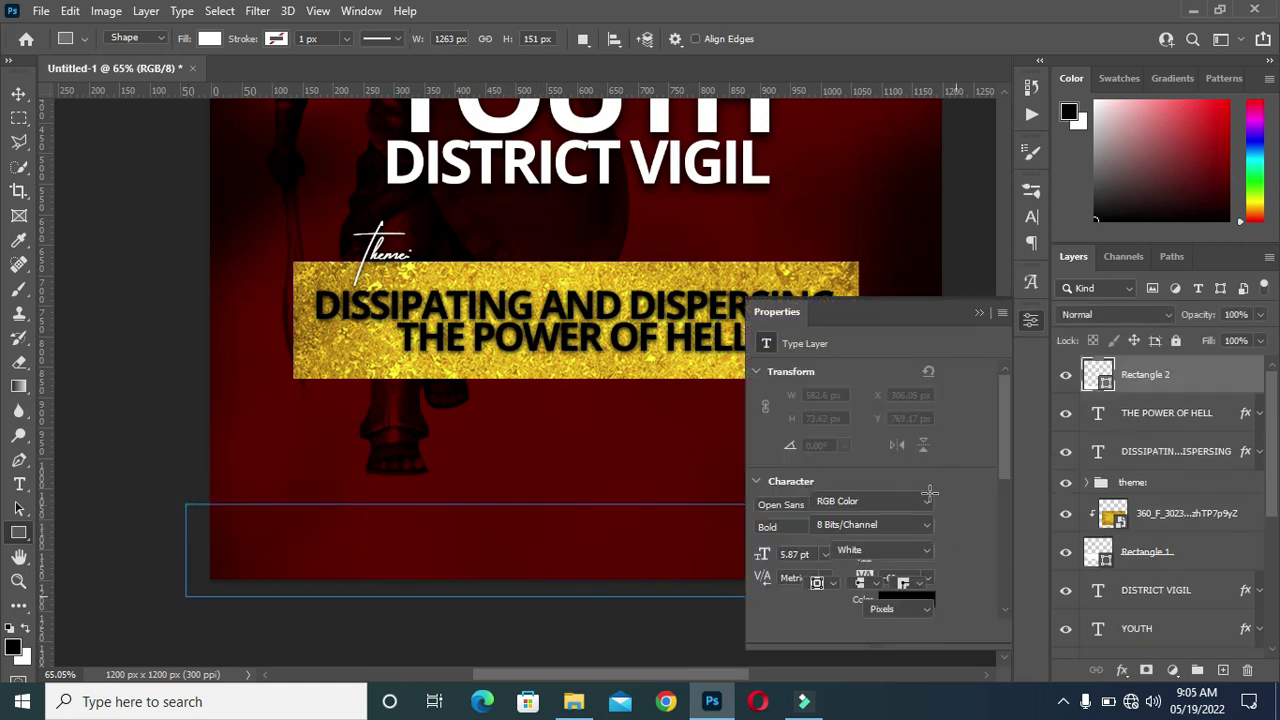
{"action": "left_click", "coordinate": [978, 310]}
{"action": "left_click", "coordinate": [18, 93]}
{"action": "left_click", "coordinate": [137, 277]}
Group all layers from "CHRIST COMPASSION MINISTRY" up to "THE POWER OF HELL" and name the group TEXT.
{"action": "scroll", "coordinate": [1230, 420], "scroll_direction": "down", "scroll_amount": 2}
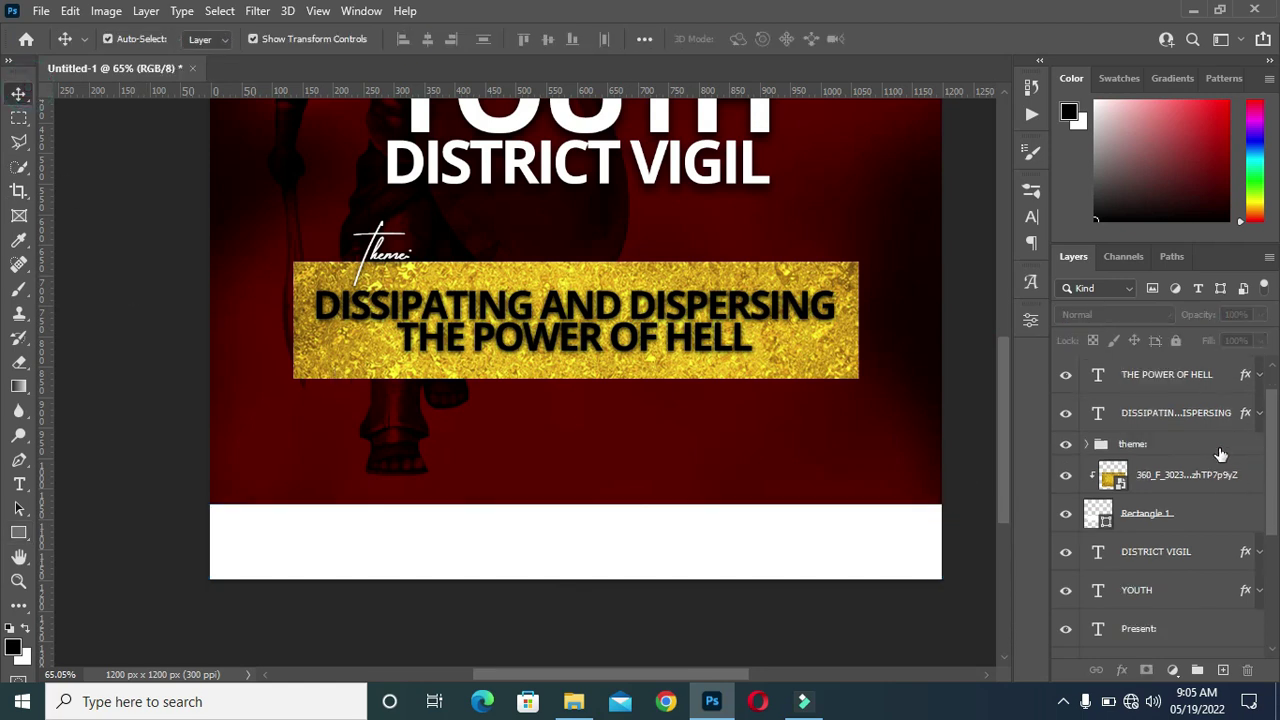
{"action": "scroll", "coordinate": [1205, 448], "scroll_direction": "up", "scroll_amount": 2}
{"action": "left_click", "coordinate": [1165, 413]}
{"action": "scroll", "coordinate": [1180, 578], "scroll_direction": "down", "scroll_amount": 2}
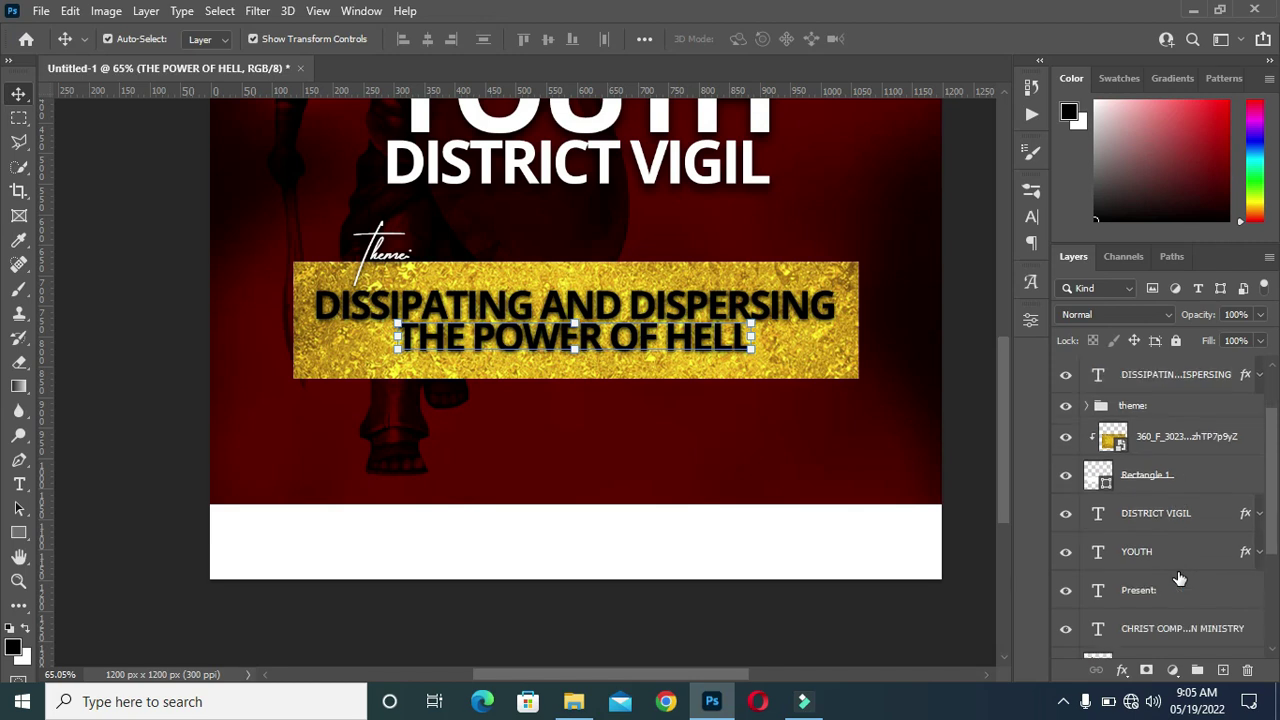
{"action": "scroll", "coordinate": [1166, 593], "scroll_direction": "down", "scroll_amount": 1}
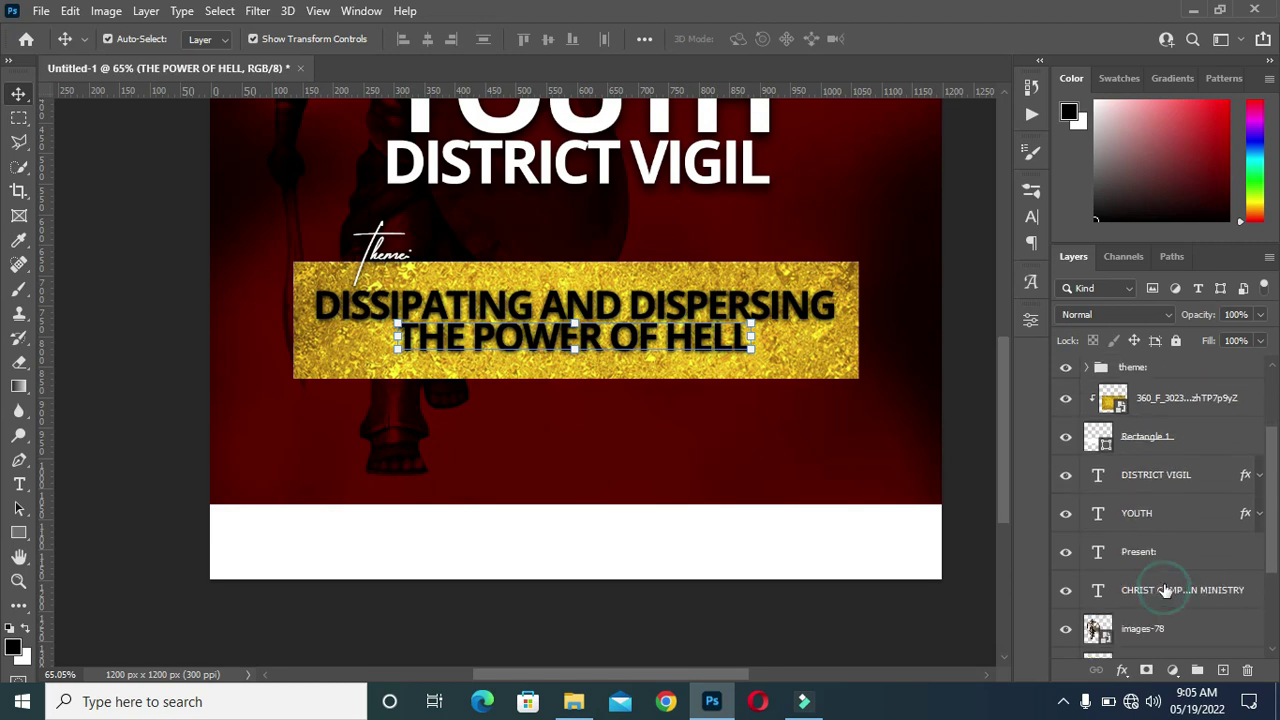
{"action": "left_click", "coordinate": [1166, 580]}
{"action": "scroll", "coordinate": [1166, 560], "scroll_direction": "up", "scroll_amount": 3}
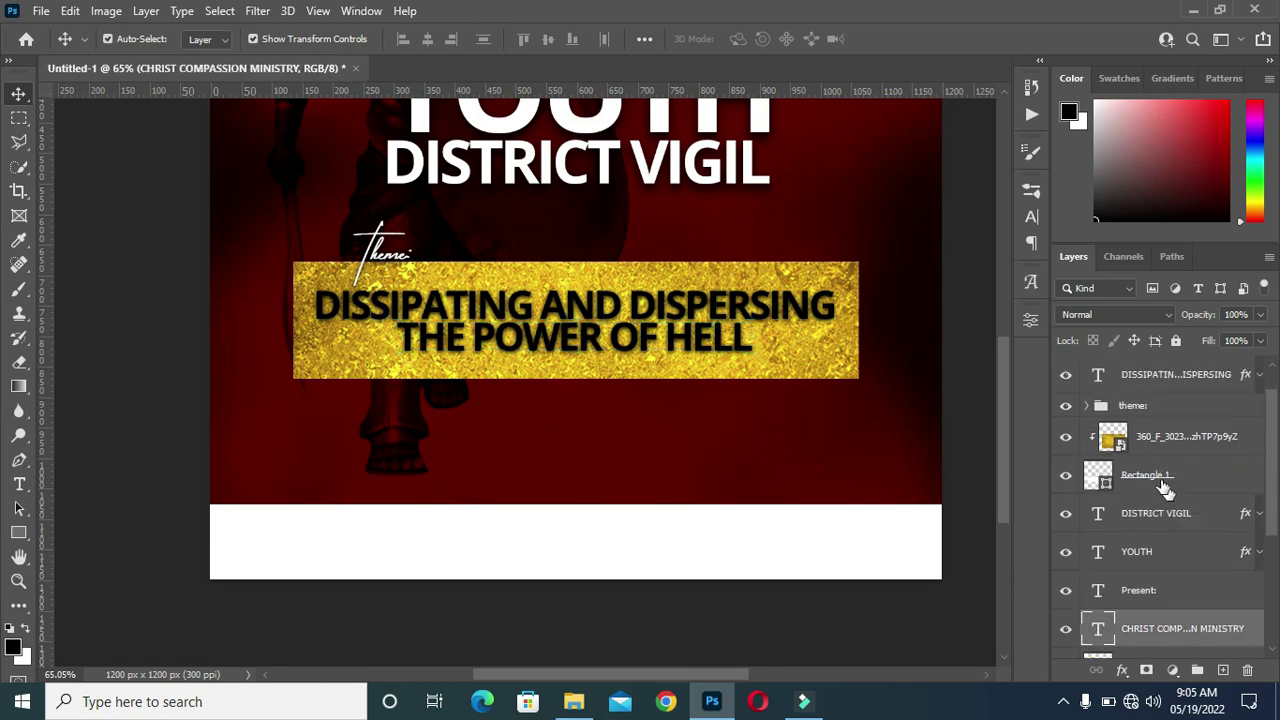
{"action": "left_click", "coordinate": [1158, 411], "text": "shift"}
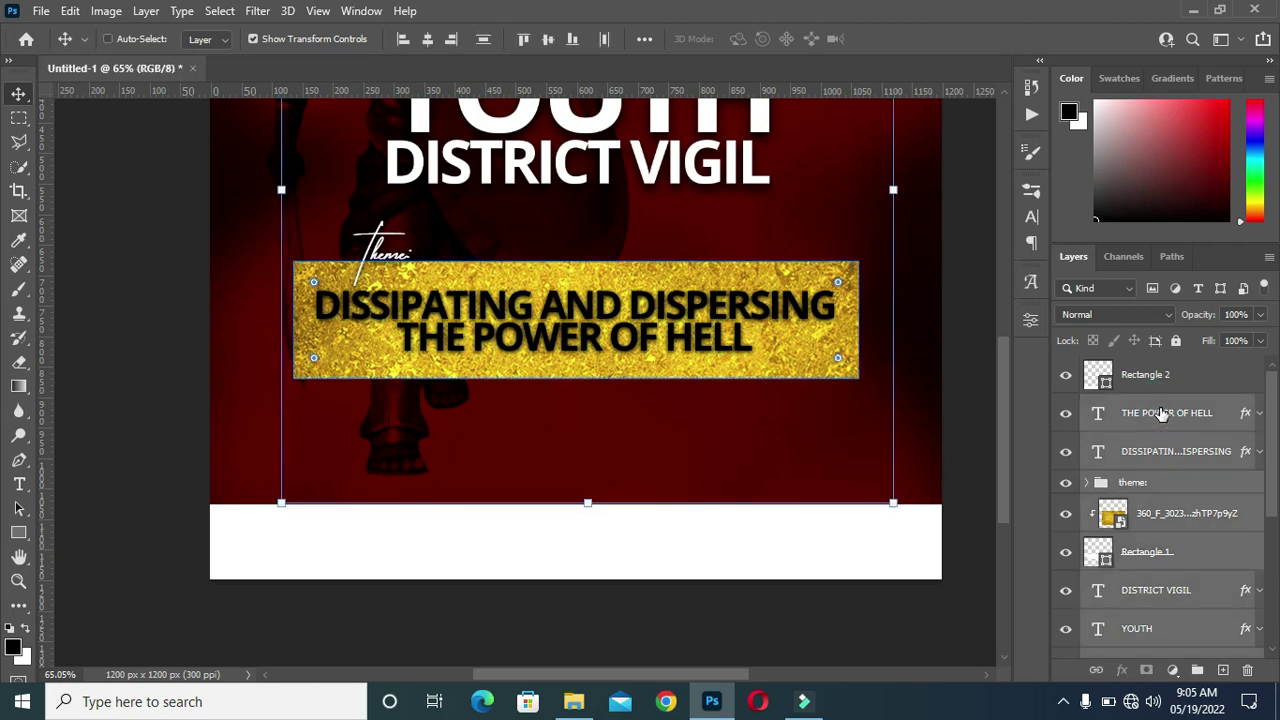
{"action": "key", "text": "ctrl+g"}
{"action": "double_click", "coordinate": [1149, 405]}
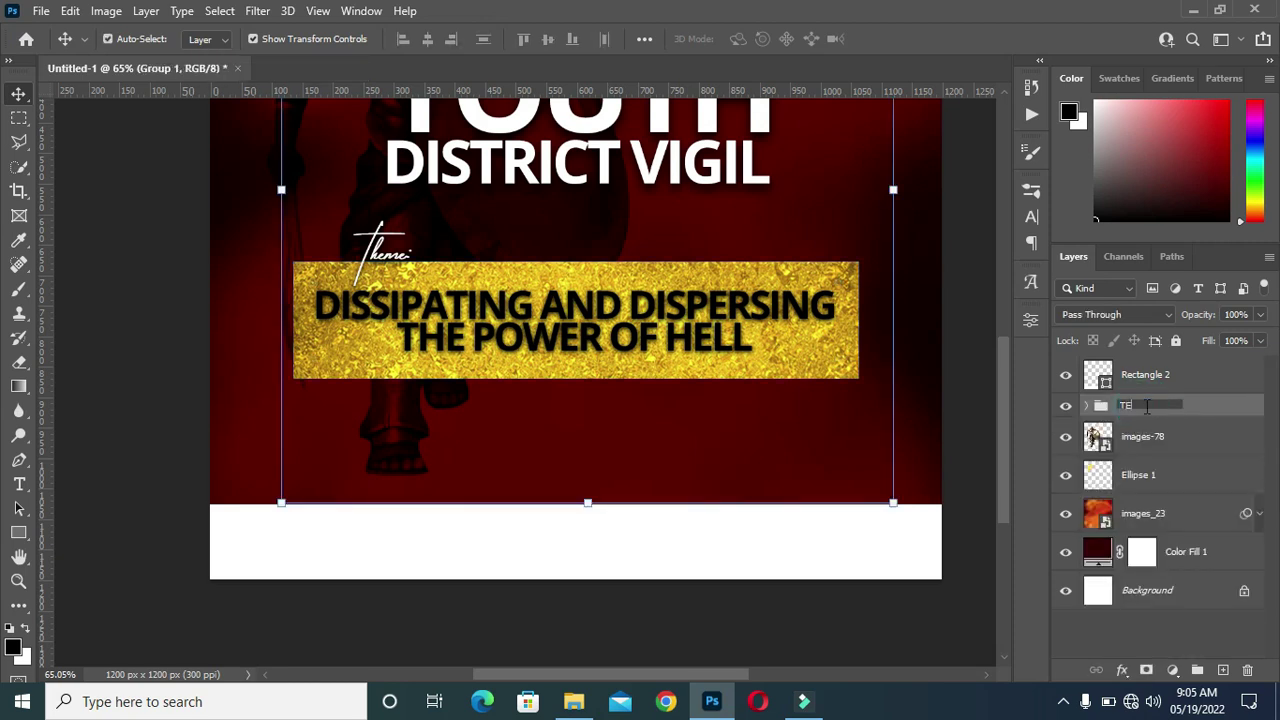
{"action": "key", "text": "Return"}
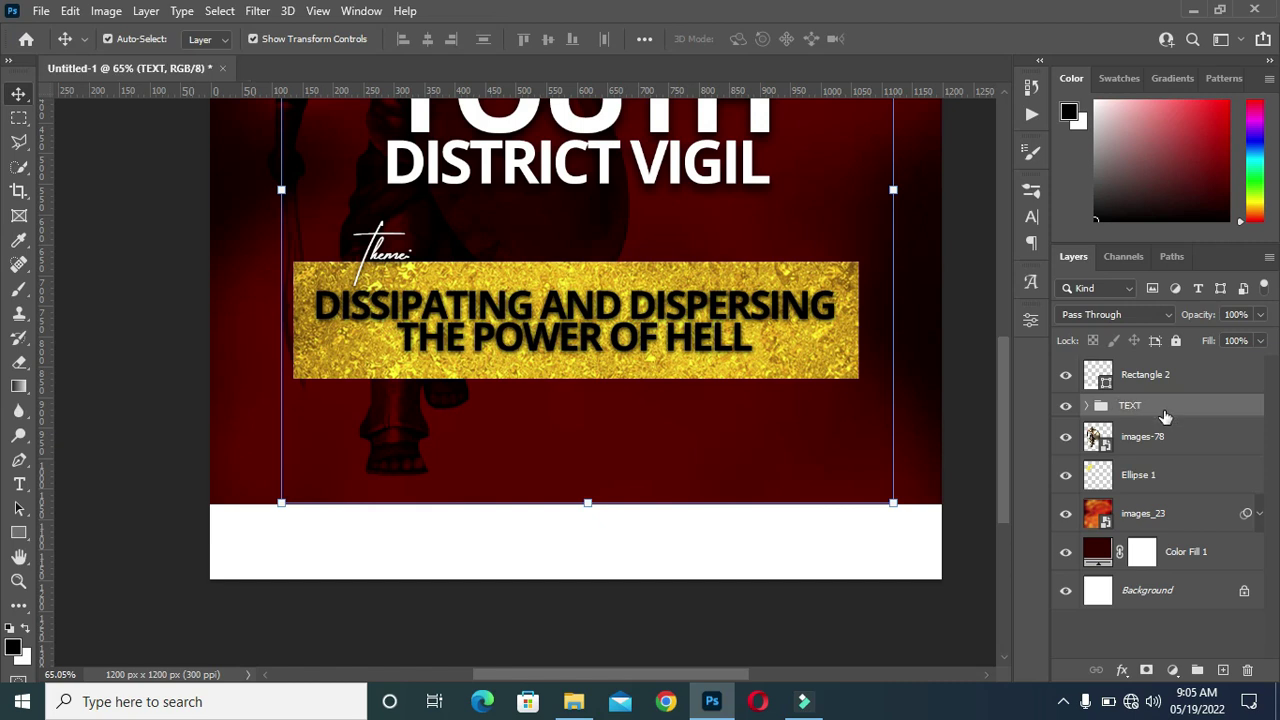
Reorder the layers so the white rectangle lies directly below the TEXT group, and deselect everything.
{"action": "left_click_drag", "start_coordinate": [1188, 384], "coordinate": [1153, 427]}
{"action": "left_click", "coordinate": [814, 643]}
{"action": "scroll", "coordinate": [700, 450], "scroll_direction": "down", "scroll_amount": 3}
{"action": "scroll", "coordinate": [597, 500], "scroll_direction": "up", "scroll_amount": 1}
{"action": "scroll", "coordinate": [520, 595], "scroll_direction": "down", "scroll_amount": 1}
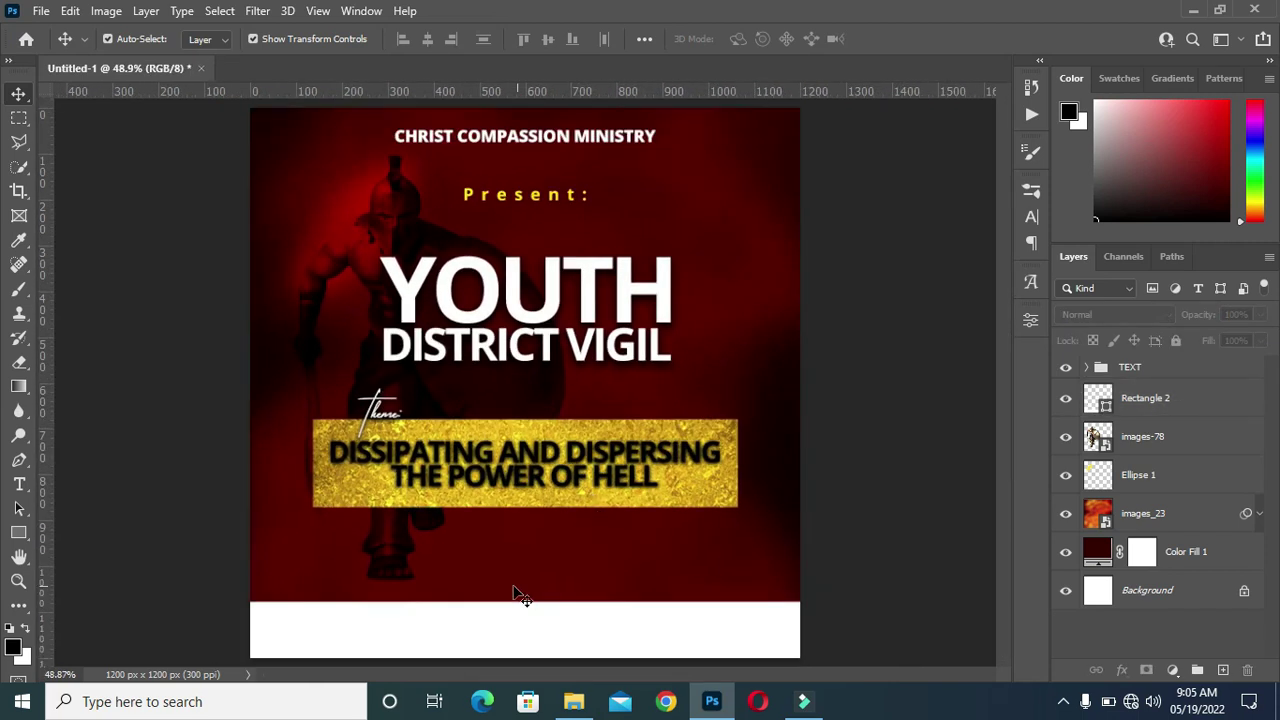
Shorten the gold banner's rectangle from its lower edge to about 85% of its height.
{"action": "scroll", "coordinate": [558, 557], "scroll_direction": "up", "scroll_amount": 2}
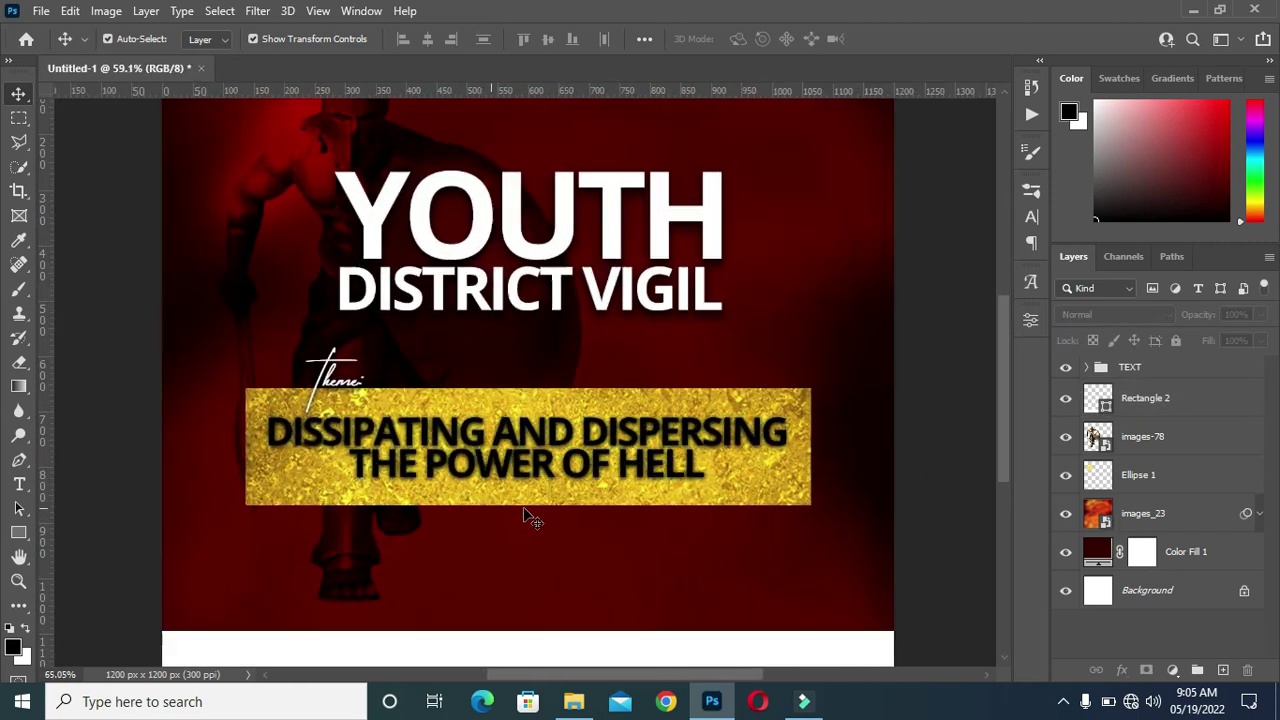
{"action": "left_click", "coordinate": [552, 510]}
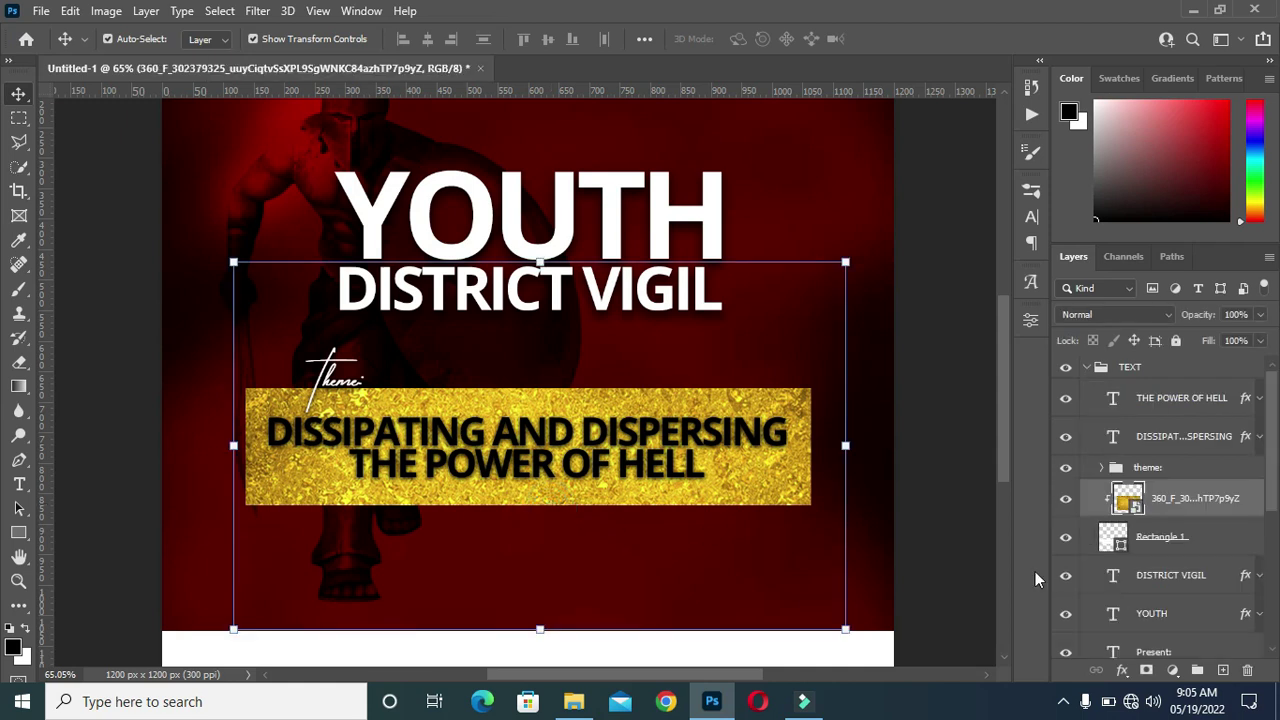
{"action": "left_click", "coordinate": [1171, 537]}
{"action": "left_click_drag", "start_coordinate": [528, 506], "coordinate": [527, 494]}
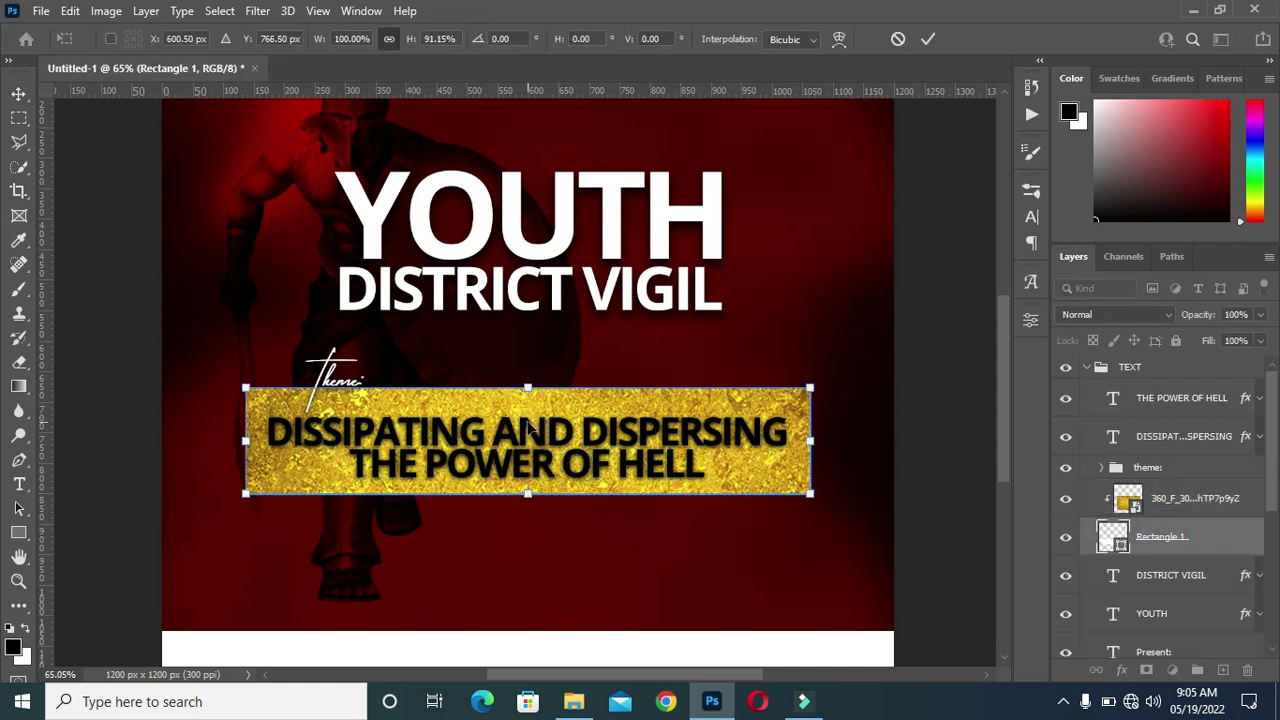
{"action": "left_click_drag", "start_coordinate": [525, 495], "coordinate": [526, 488]}
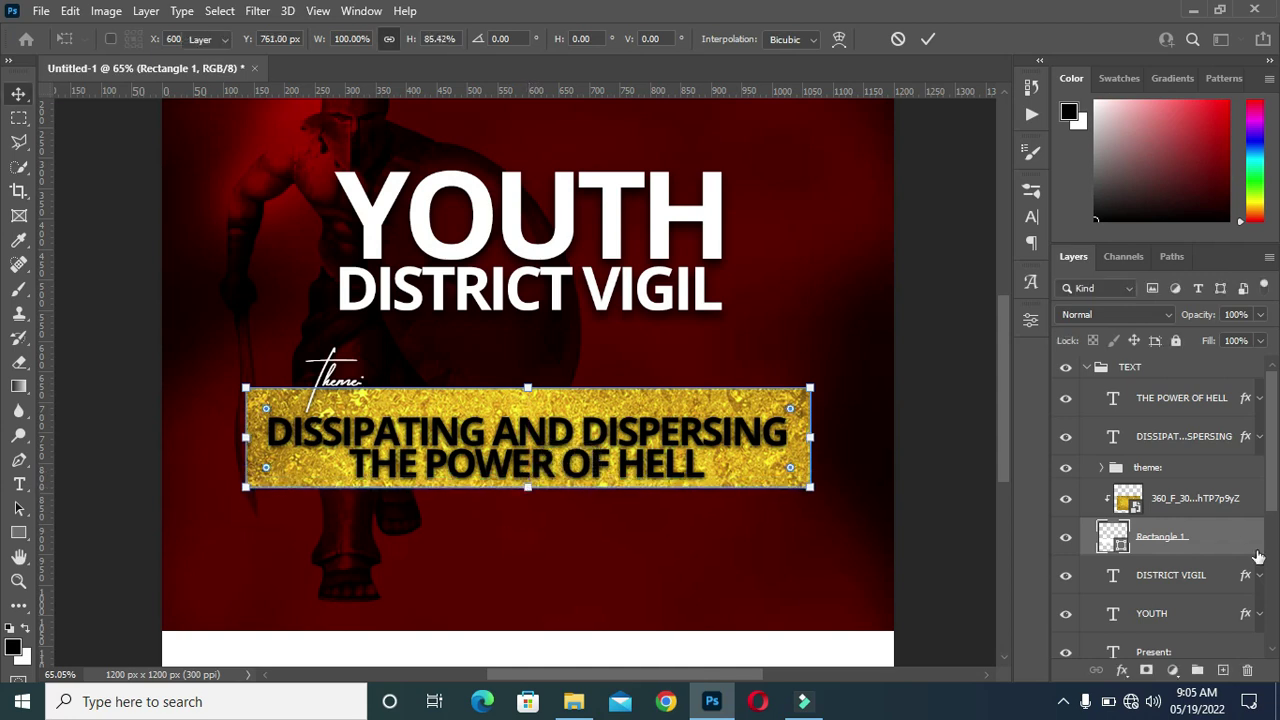
{"action": "key", "text": "Return"}
Nudge both theme title lines upward together to centre them vertically on the shortened gold banner.
{"action": "left_click", "coordinate": [1178, 438]}
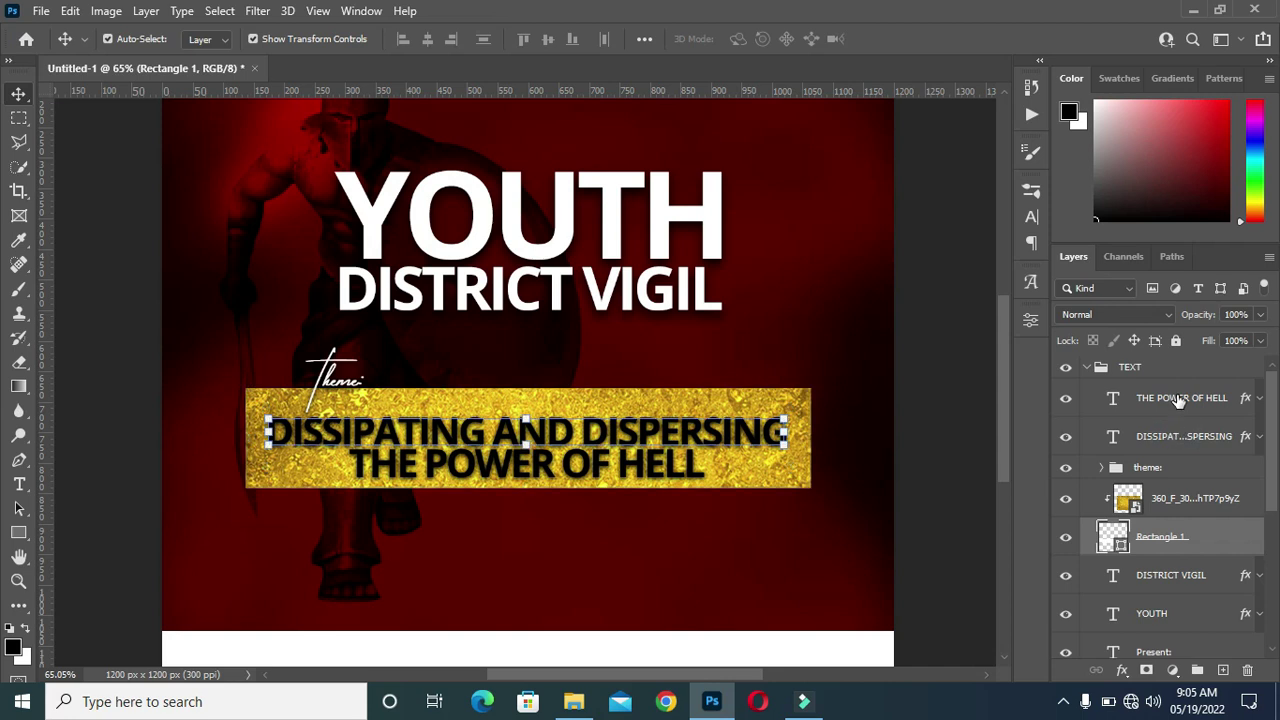
{"action": "left_click", "coordinate": [1180, 400], "text": "shift"}
{"action": "key", "text": "Up"}
{"action": "key", "text": "Up"}
{"action": "key", "text": "Up"}
{"action": "key", "text": "Up"}
{"action": "key", "text": "Up"}
{"action": "key", "text": "Up"}
{"action": "key", "text": "Up"}
{"action": "key", "text": "Up"}
{"action": "key", "text": "Up"}
{"action": "key", "text": "Up"}
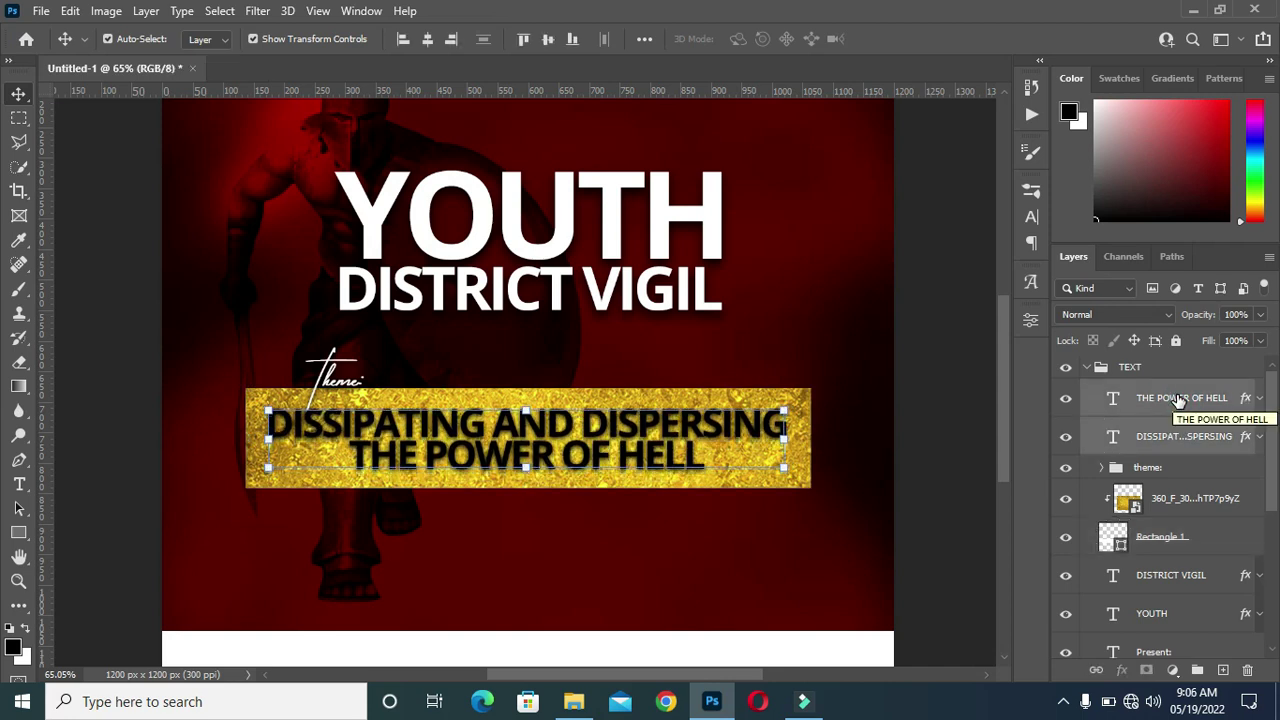
{"action": "left_click", "coordinate": [960, 400]}
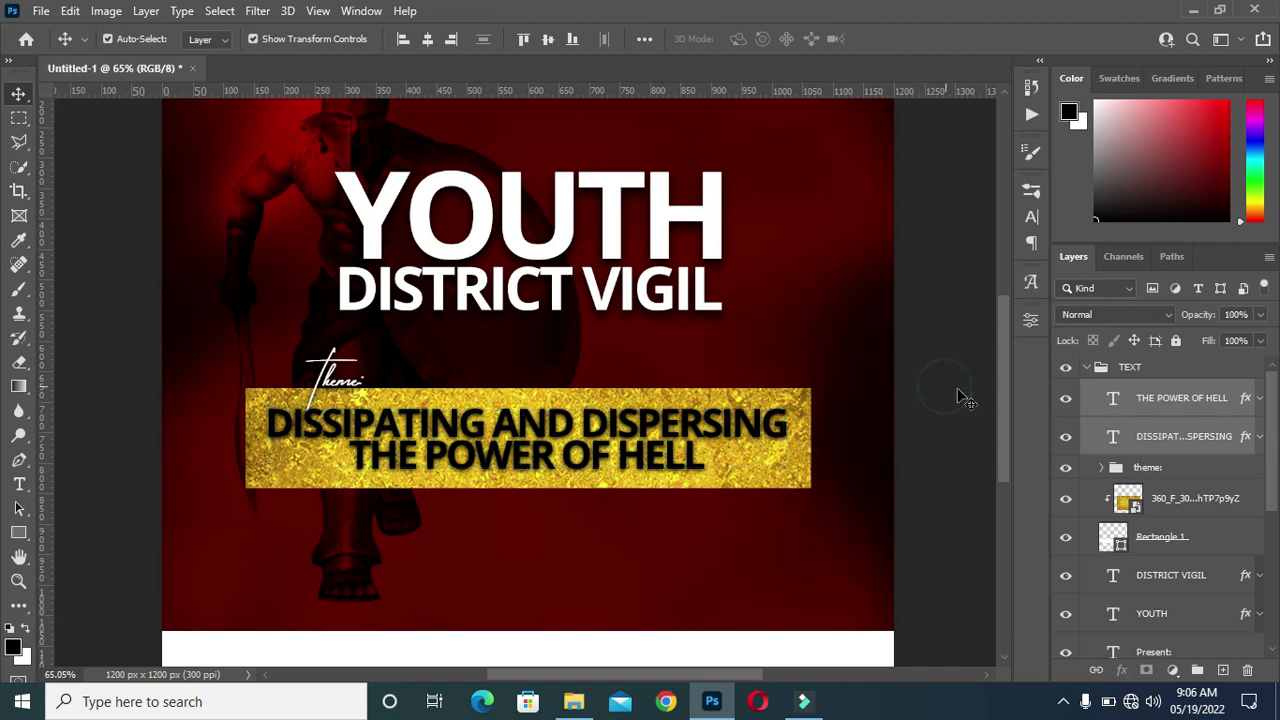
Examine the shortened gold banner and the white strip along the flyer's lower edge.
{"action": "scroll", "coordinate": [995, 405], "scroll_direction": "down", "scroll_amount": 1}
{"action": "scroll", "coordinate": [571, 566], "scroll_direction": "down", "scroll_amount": 1}
{"action": "scroll", "coordinate": [560, 563], "scroll_direction": "up", "scroll_amount": 3}
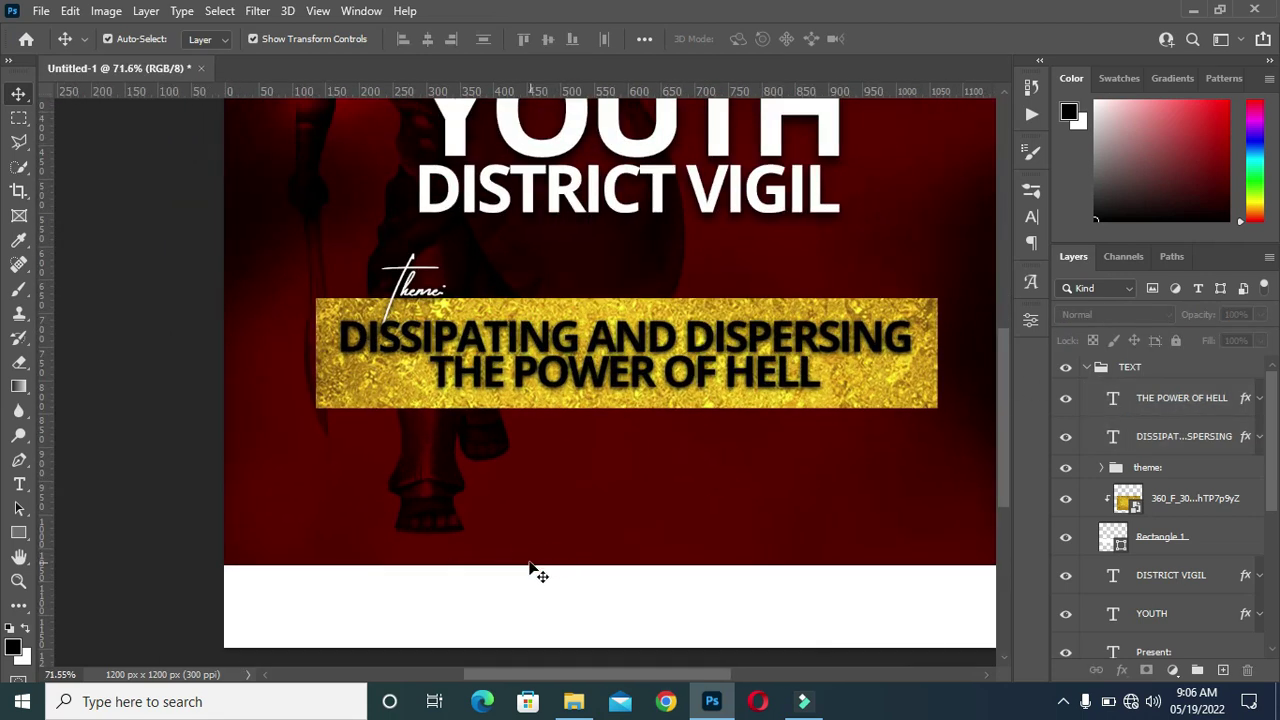
{"action": "scroll", "coordinate": [500, 550], "scroll_direction": "up", "scroll_amount": 1}
{"action": "scroll", "coordinate": [560, 570], "scroll_direction": "down", "scroll_amount": 1}
{"action": "scroll", "coordinate": [860, 620], "scroll_direction": "down", "scroll_amount": 1}
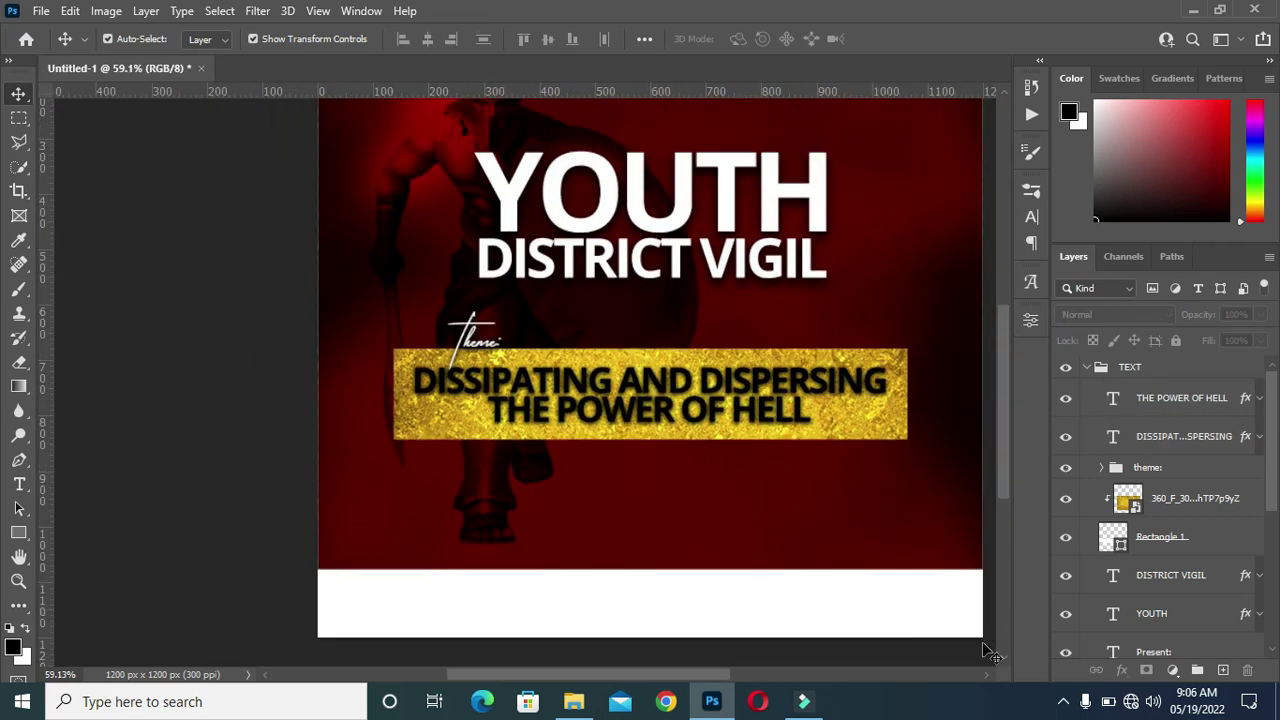
{"action": "scroll", "coordinate": [985, 652], "scroll_direction": "up", "scroll_amount": 3}
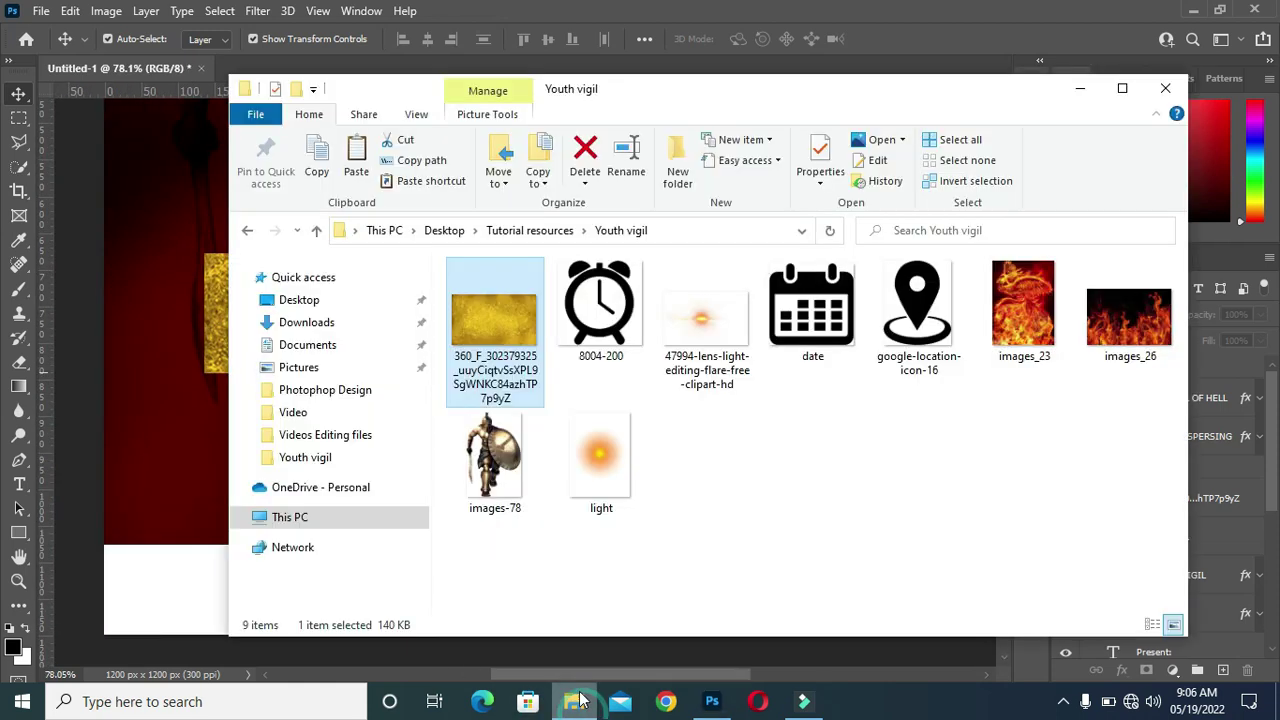
Place the date calendar image from File Explorer's Youth vigil folder into the flyer, scaled to about 1.8%, below the gold banner's left half.
{"action": "left_click", "coordinate": [573, 701]}
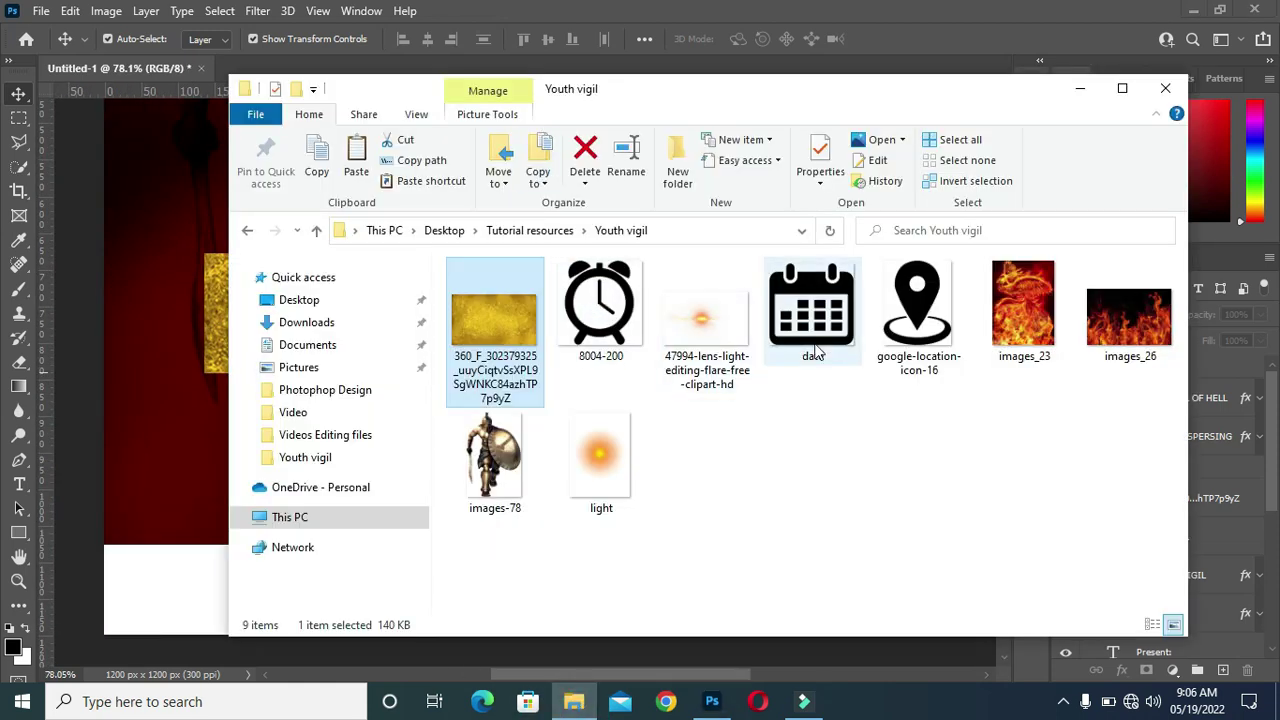
{"action": "left_click_drag", "start_coordinate": [815, 333], "coordinate": [149, 466]}
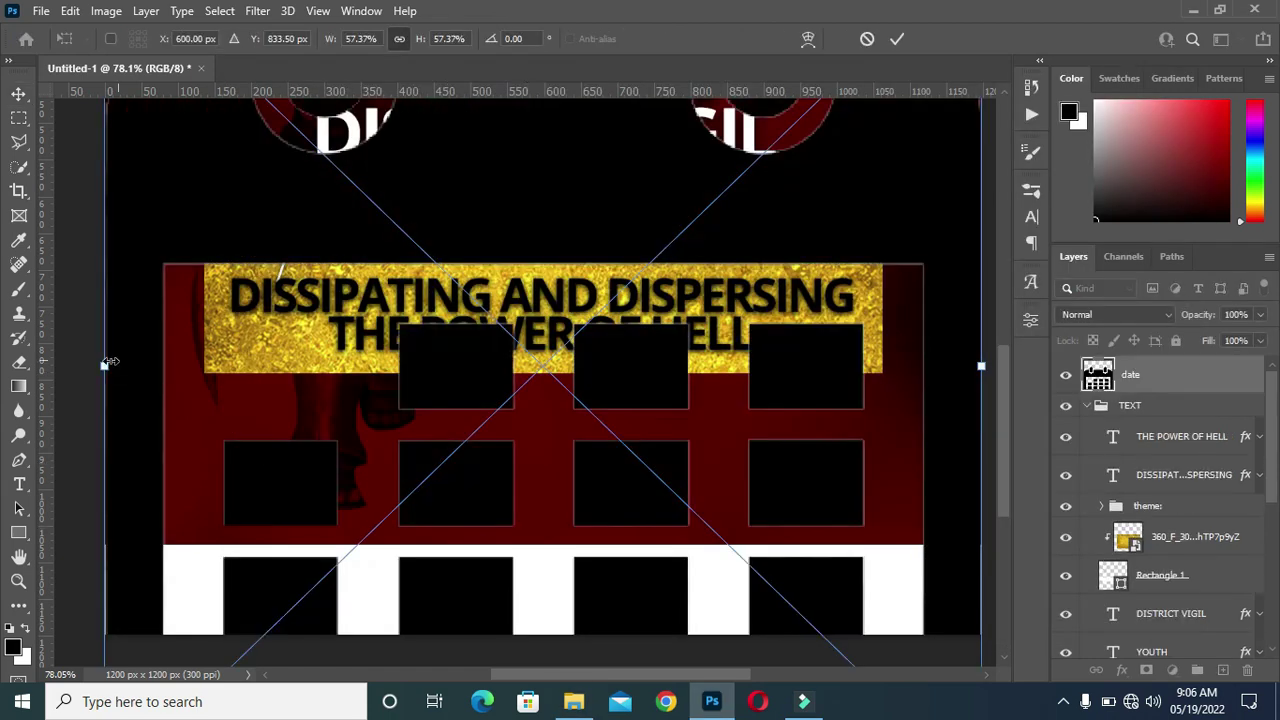
{"action": "left_click_drag", "start_coordinate": [534, 388], "coordinate": [810, 356]}
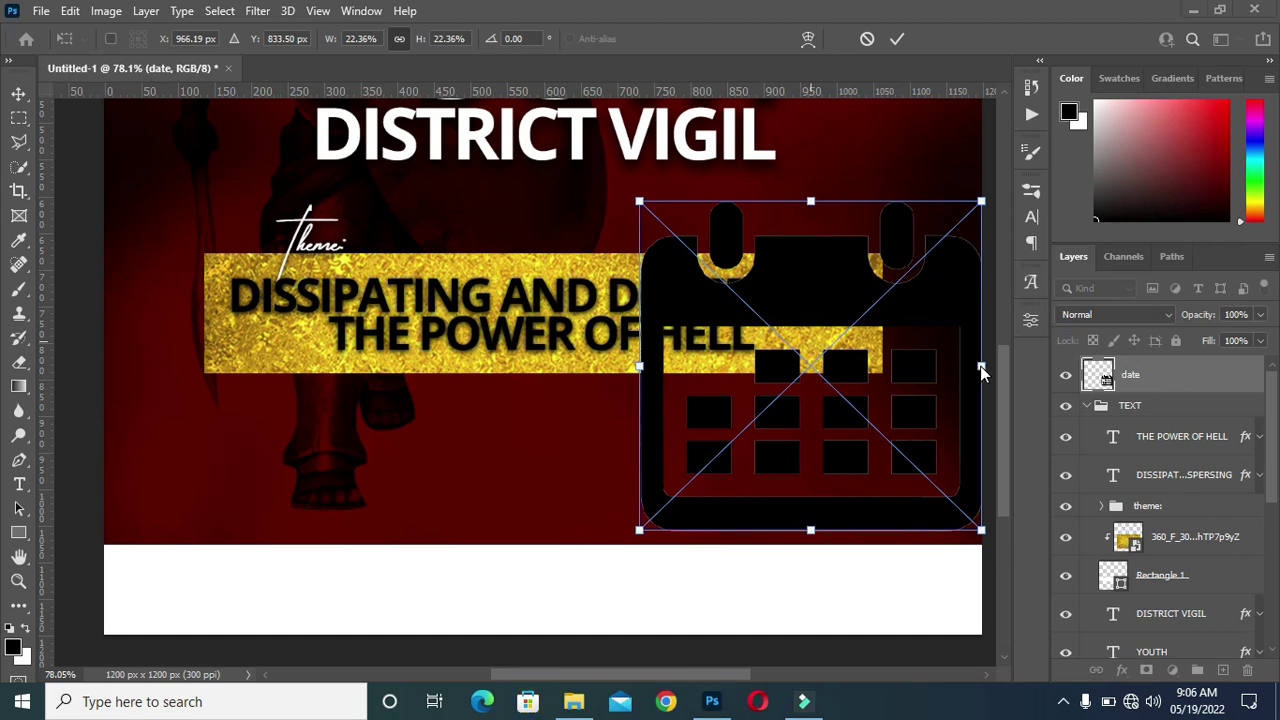
{"action": "left_click_drag", "start_coordinate": [978, 371], "coordinate": [393, 461]}
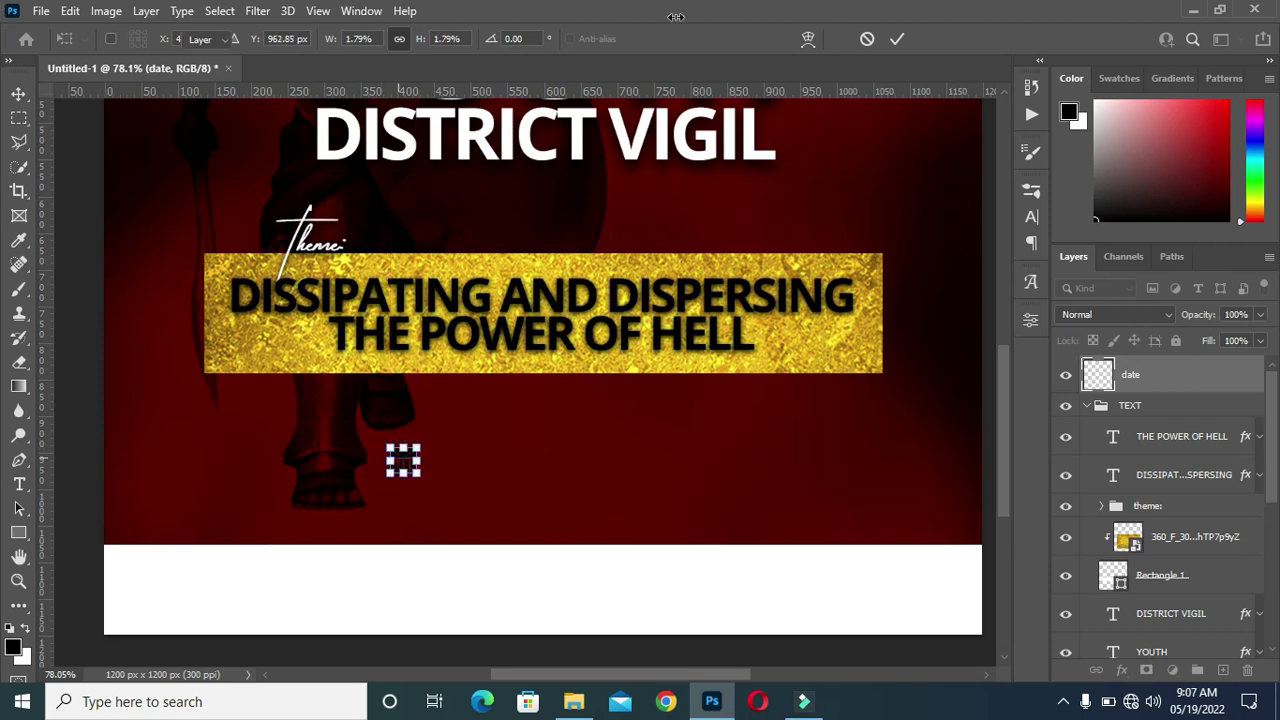
{"action": "key", "text": "Return"}
Turn the calendar icon white with a Hue/Saturation adjustment, setting Lightness to +100.
{"action": "scroll", "coordinate": [530, 480], "scroll_direction": "up", "scroll_amount": 3}
{"action": "scroll", "coordinate": [534, 480], "scroll_direction": "down", "scroll_amount": 2}
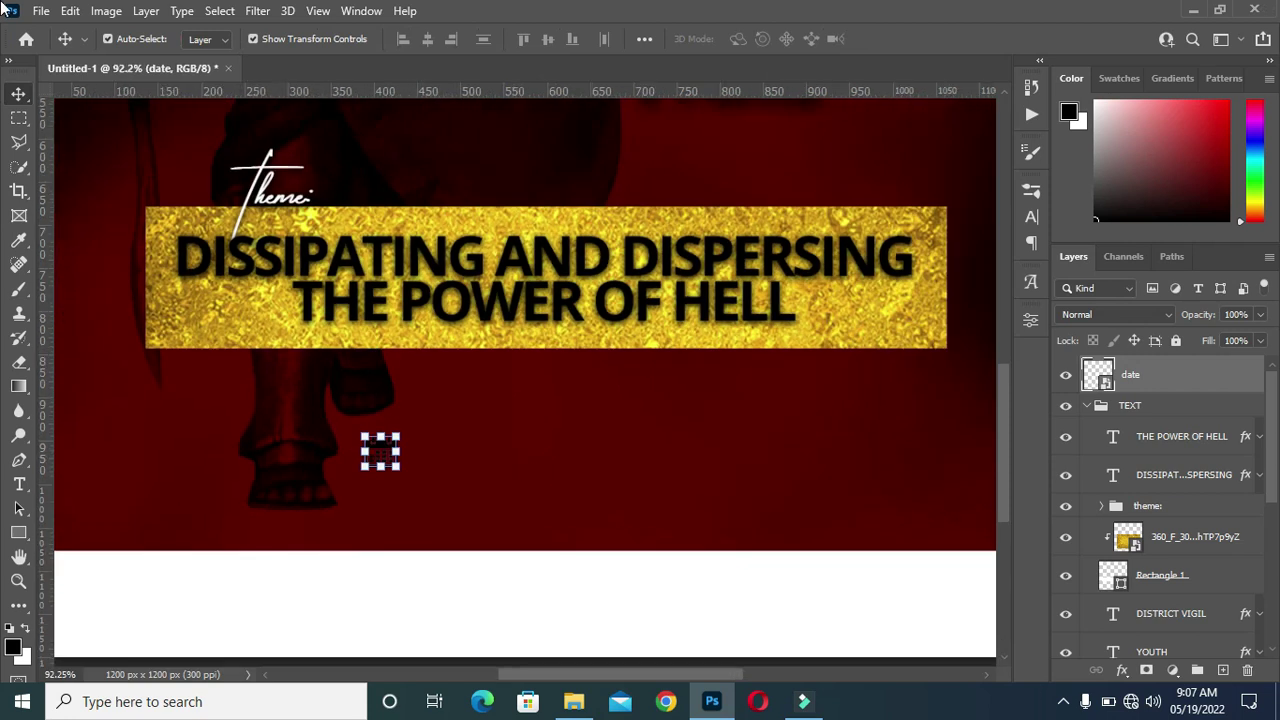
{"action": "left_click", "coordinate": [104, 12]}
{"action": "mouse_move", "coordinate": [180, 60]}
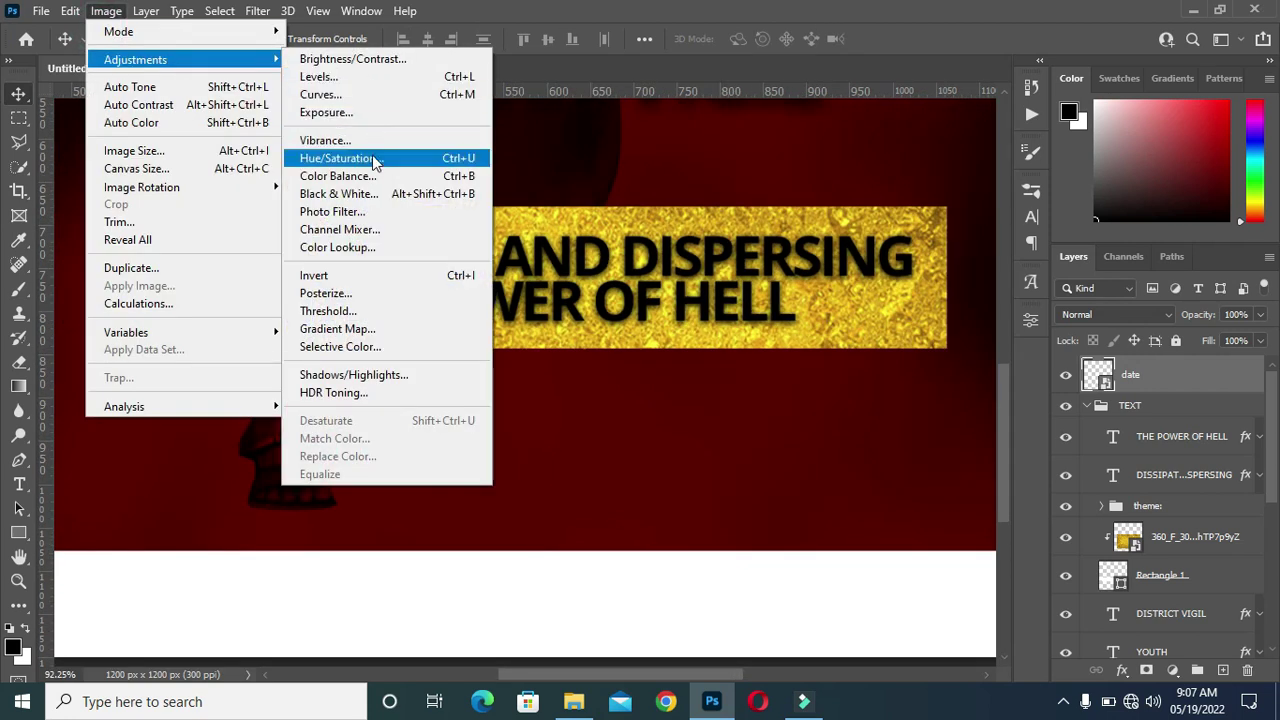
{"action": "left_click", "coordinate": [375, 159]}
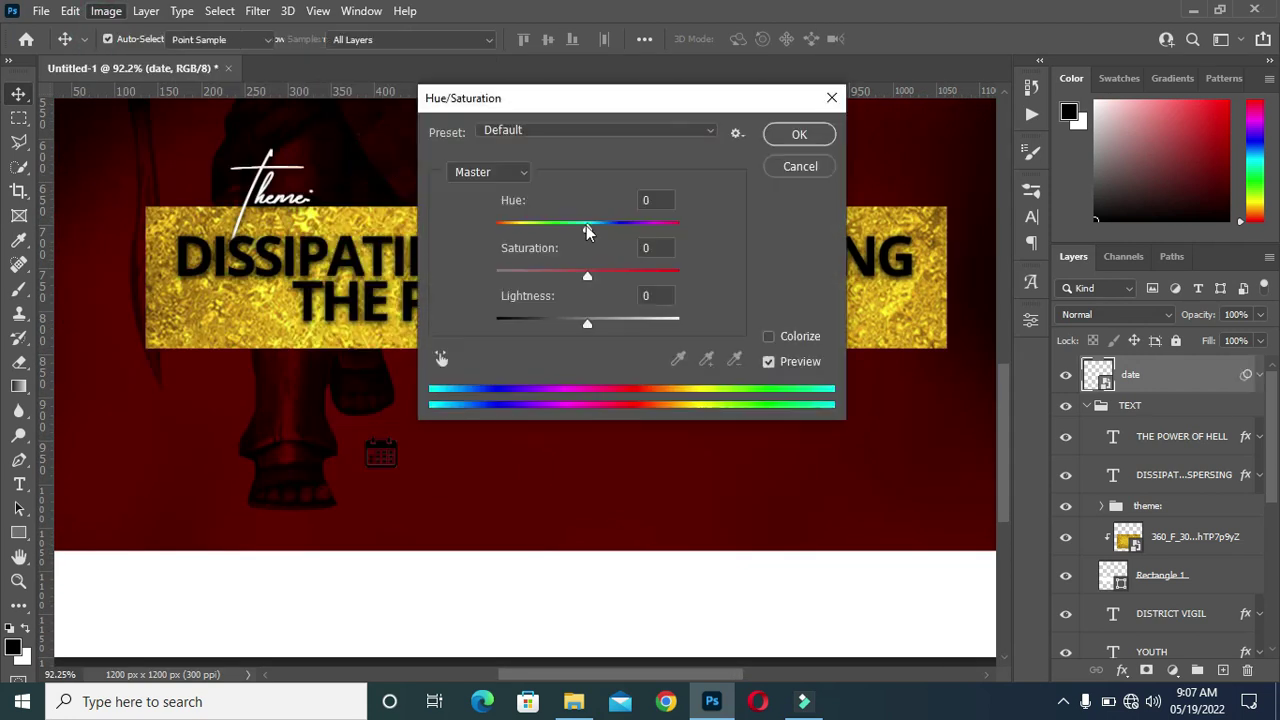
{"action": "left_click_drag", "start_coordinate": [588, 326], "coordinate": [786, 300]}
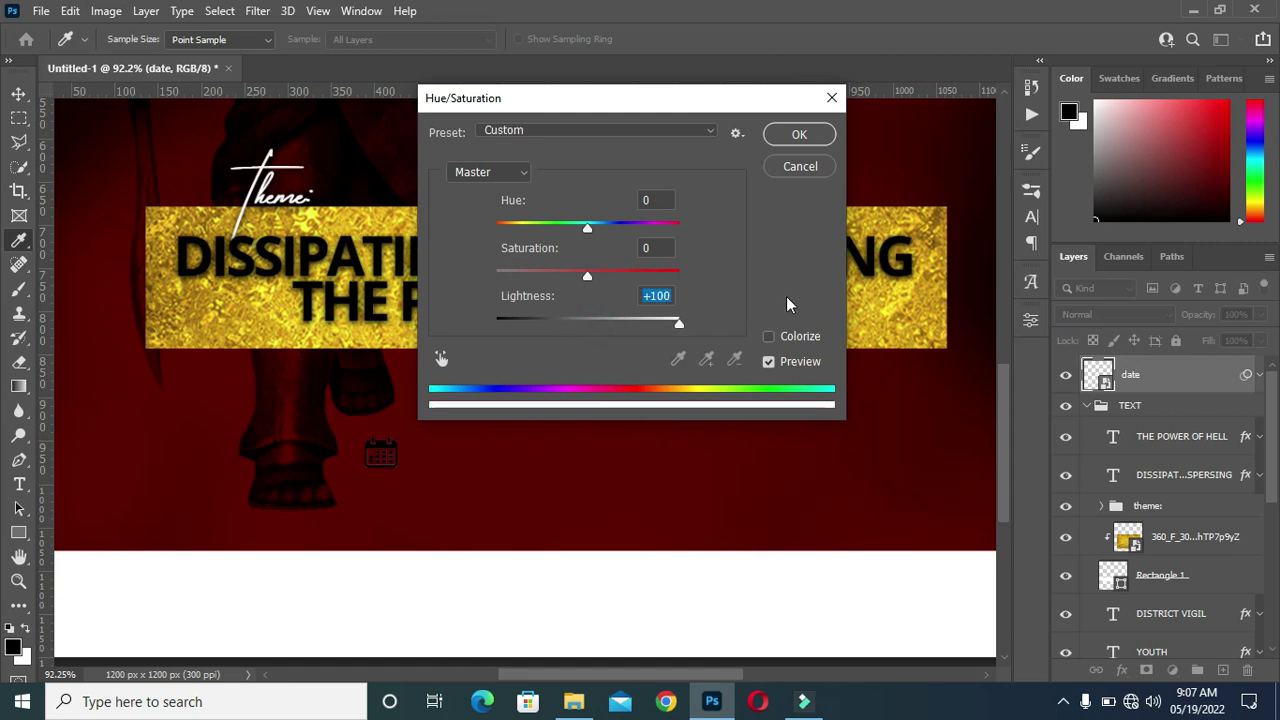
{"action": "left_click", "coordinate": [796, 144]}
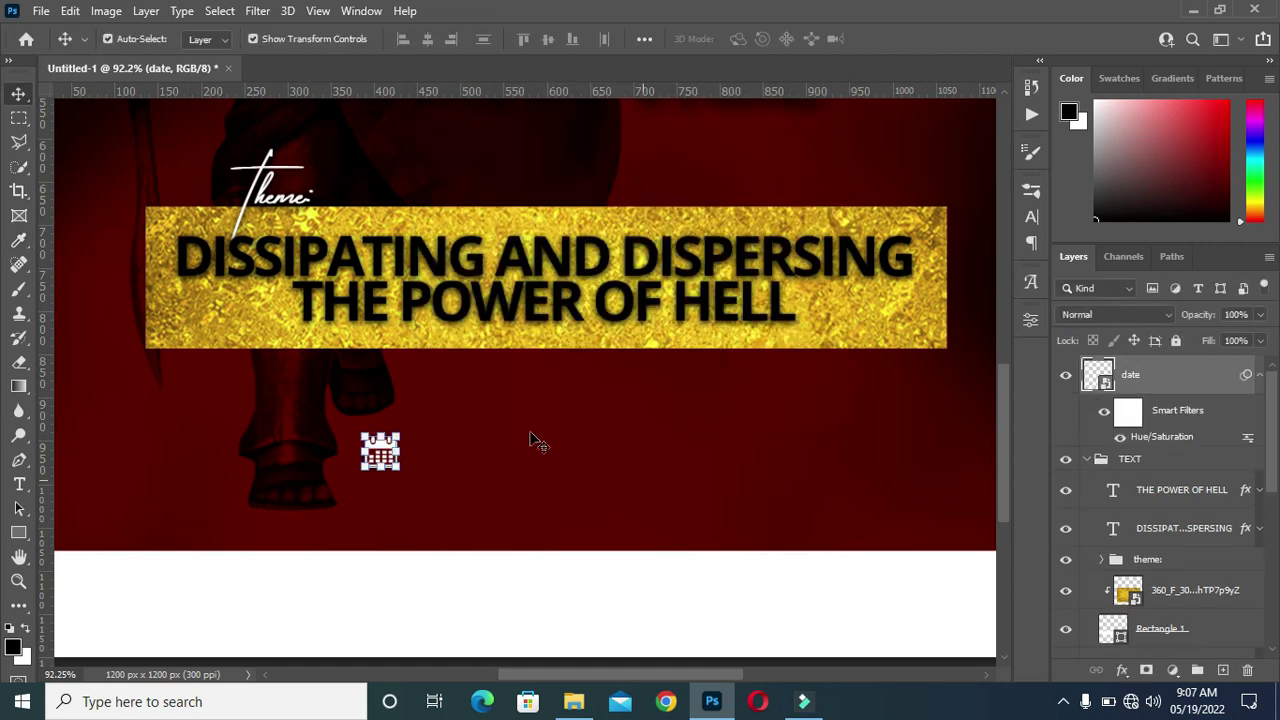
Add the text FRIDAY to the right of the calendar icon and set its colour to white (ffffff).
{"action": "scroll", "coordinate": [530, 440], "scroll_direction": "down", "scroll_amount": 2}
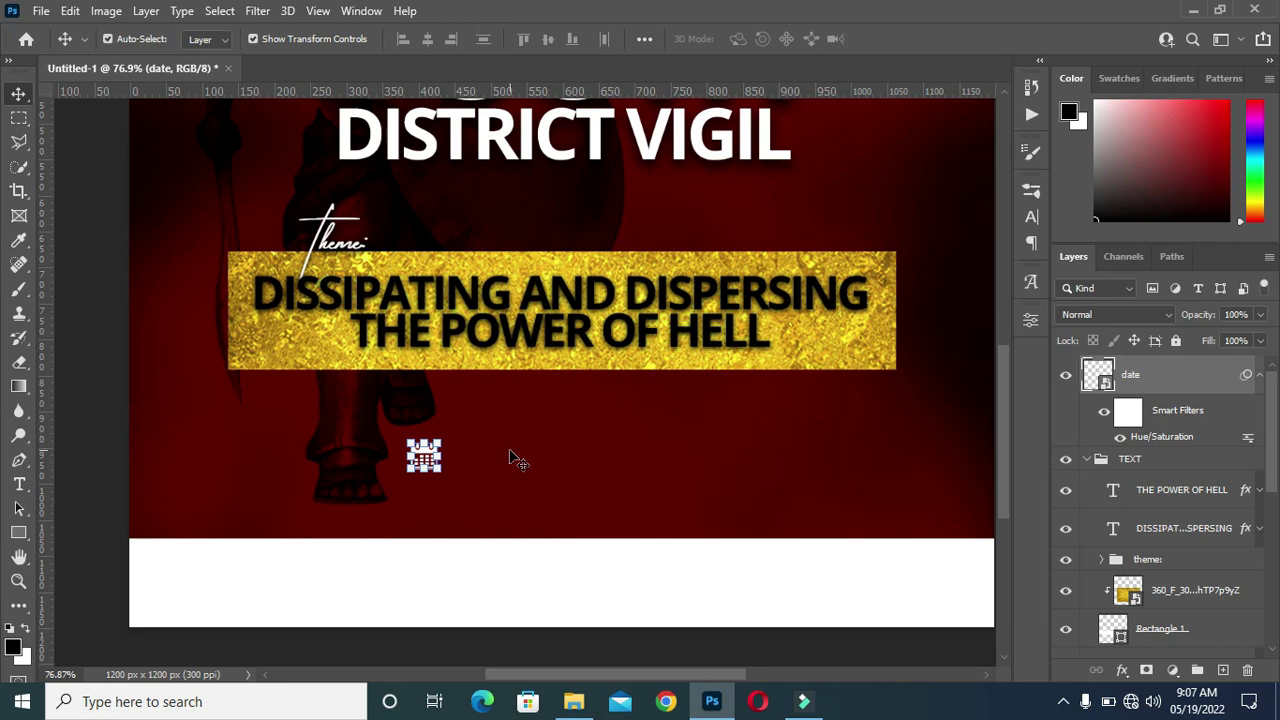
{"action": "key", "text": "t"}
{"action": "left_click", "coordinate": [509, 445]}
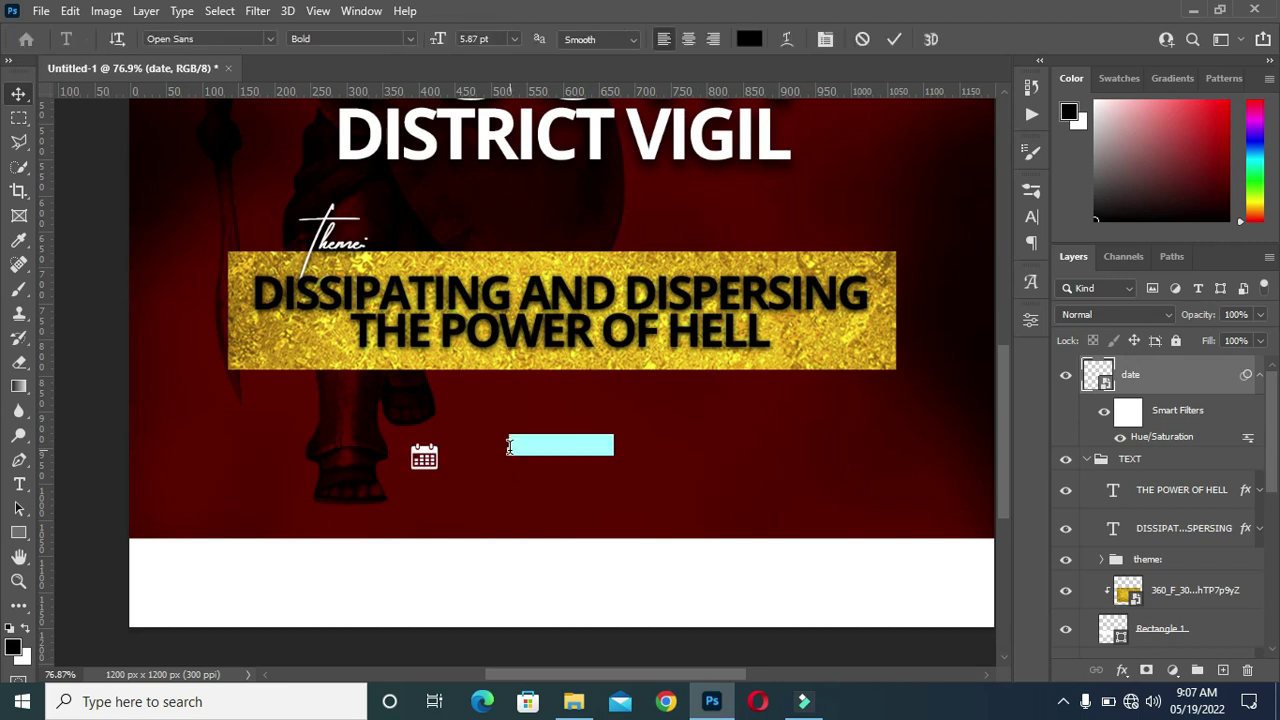
{"action": "type", "text": "2"}
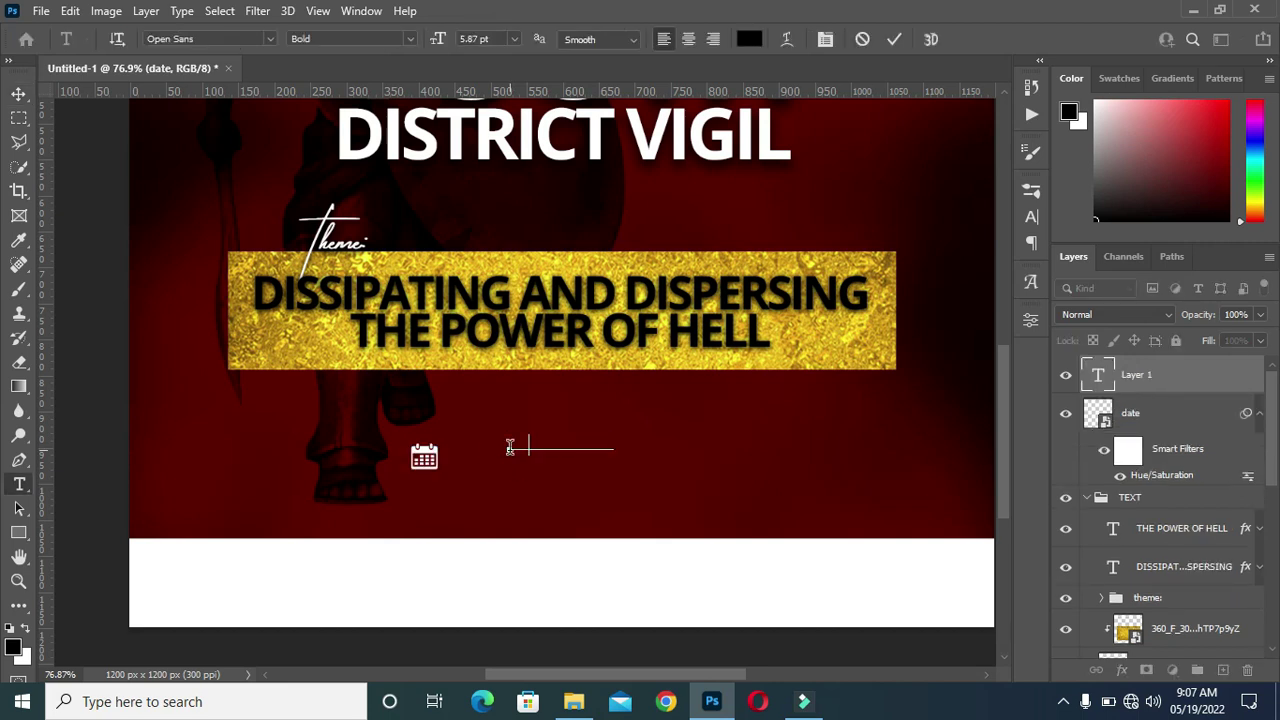
{"action": "left_click", "coordinate": [894, 39]}
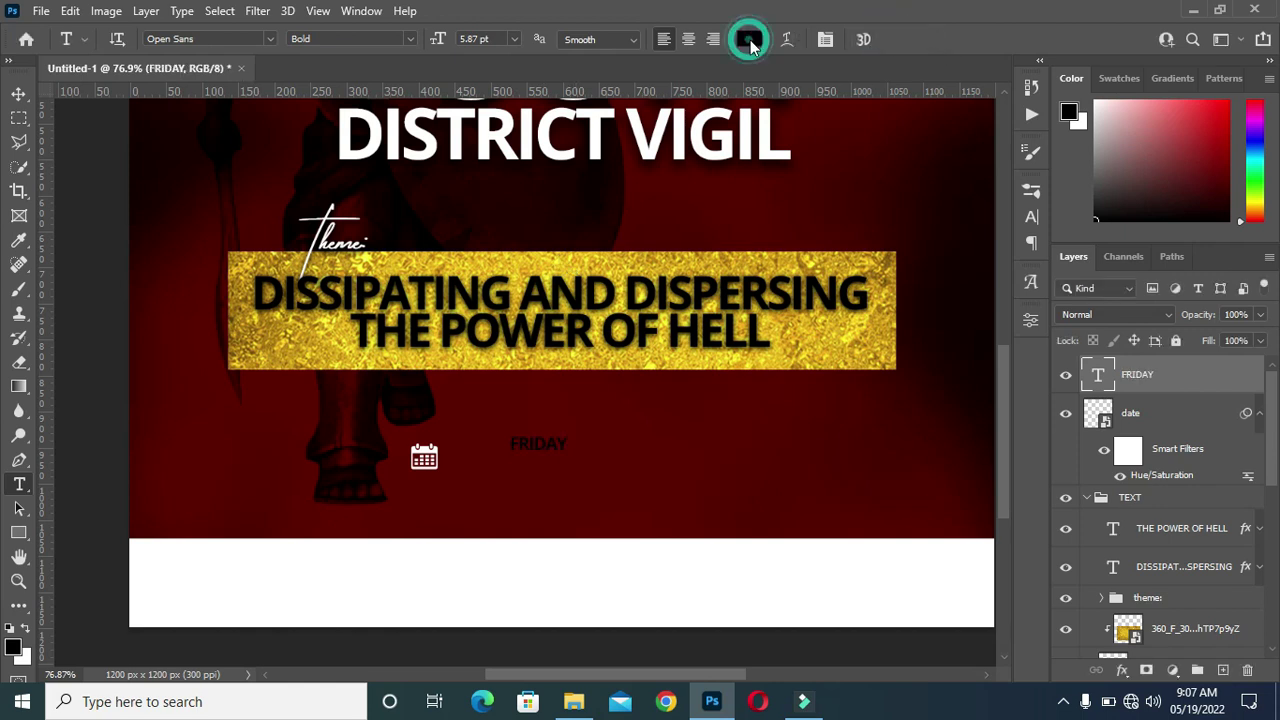
{"action": "left_click", "coordinate": [749, 39]}
{"action": "type", "text": "ffffff"}
{"action": "left_click", "coordinate": [1209, 272]}
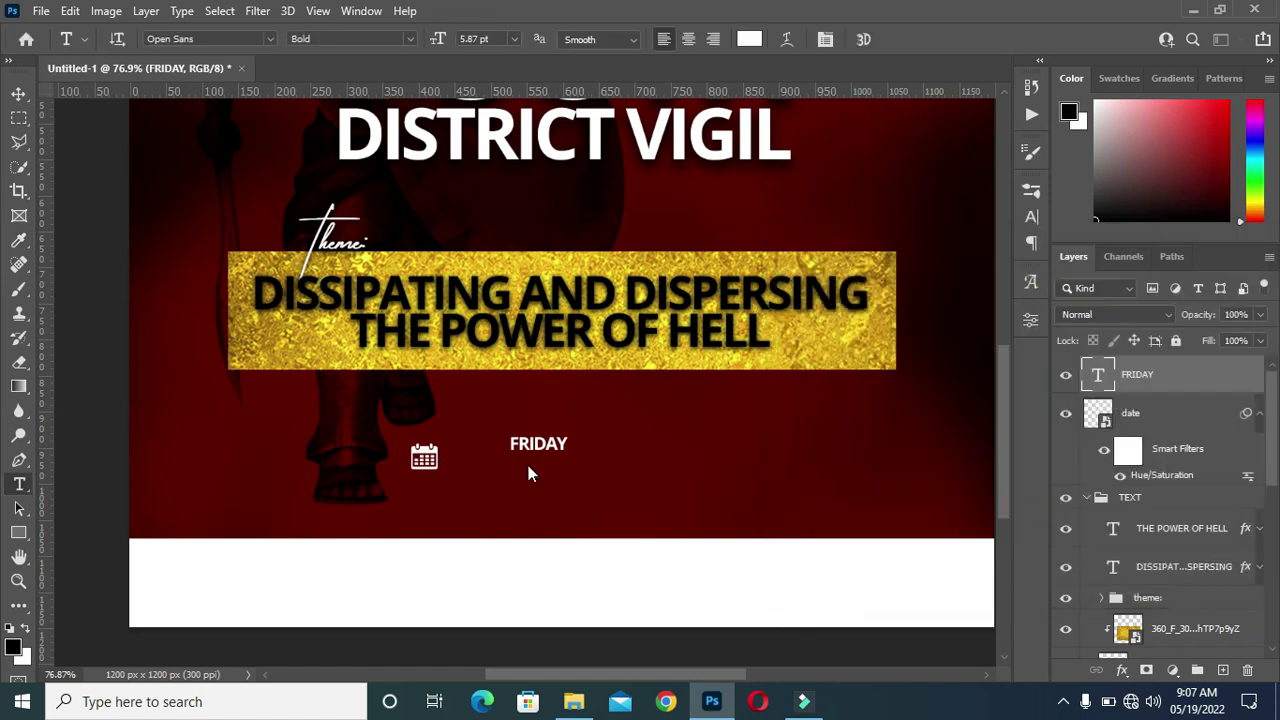
Move the FRIDAY text close beside the calendar icon and scale it up to about 131%.
{"action": "scroll", "coordinate": [528, 465], "scroll_direction": "up", "scroll_amount": 2}
{"action": "left_click", "coordinate": [18, 94]}
{"action": "left_click_drag", "start_coordinate": [529, 437], "coordinate": [446, 428]}
{"action": "scroll", "coordinate": [571, 346], "scroll_direction": "down", "scroll_amount": 4}
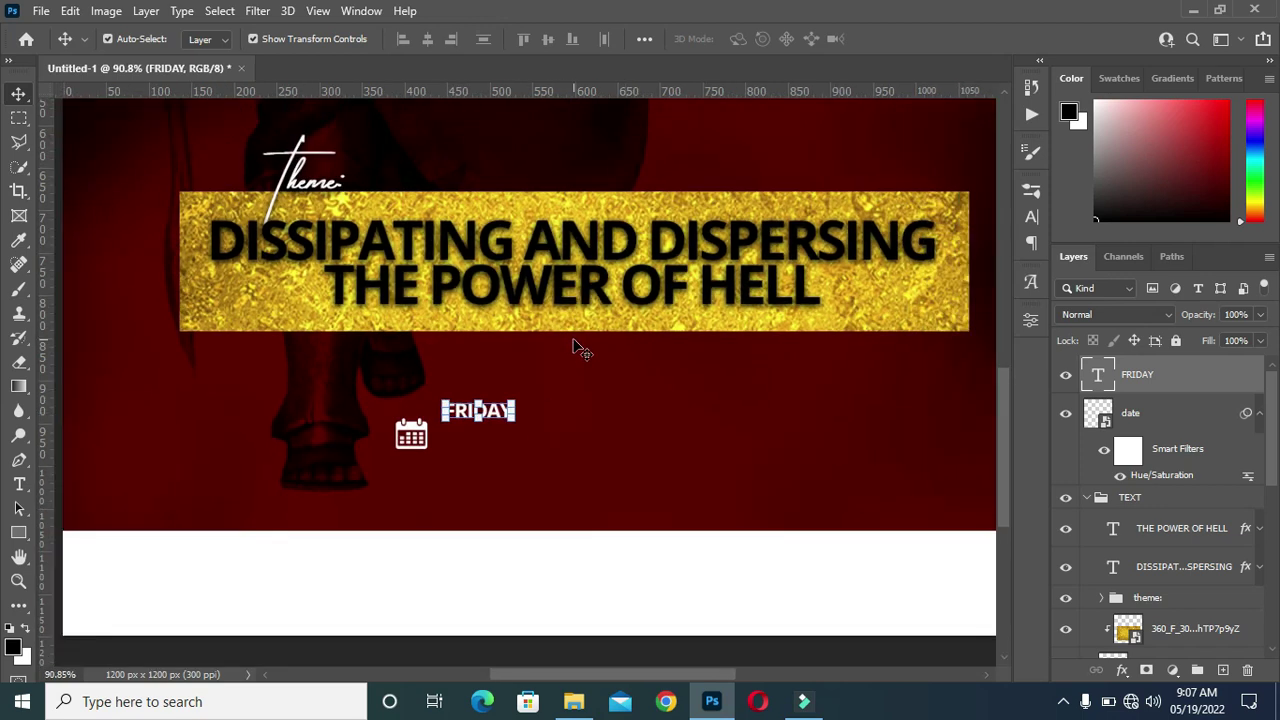
{"action": "scroll", "coordinate": [566, 570], "scroll_direction": "up", "scroll_amount": 2}
{"action": "scroll", "coordinate": [562, 541], "scroll_direction": "up", "scroll_amount": 3}
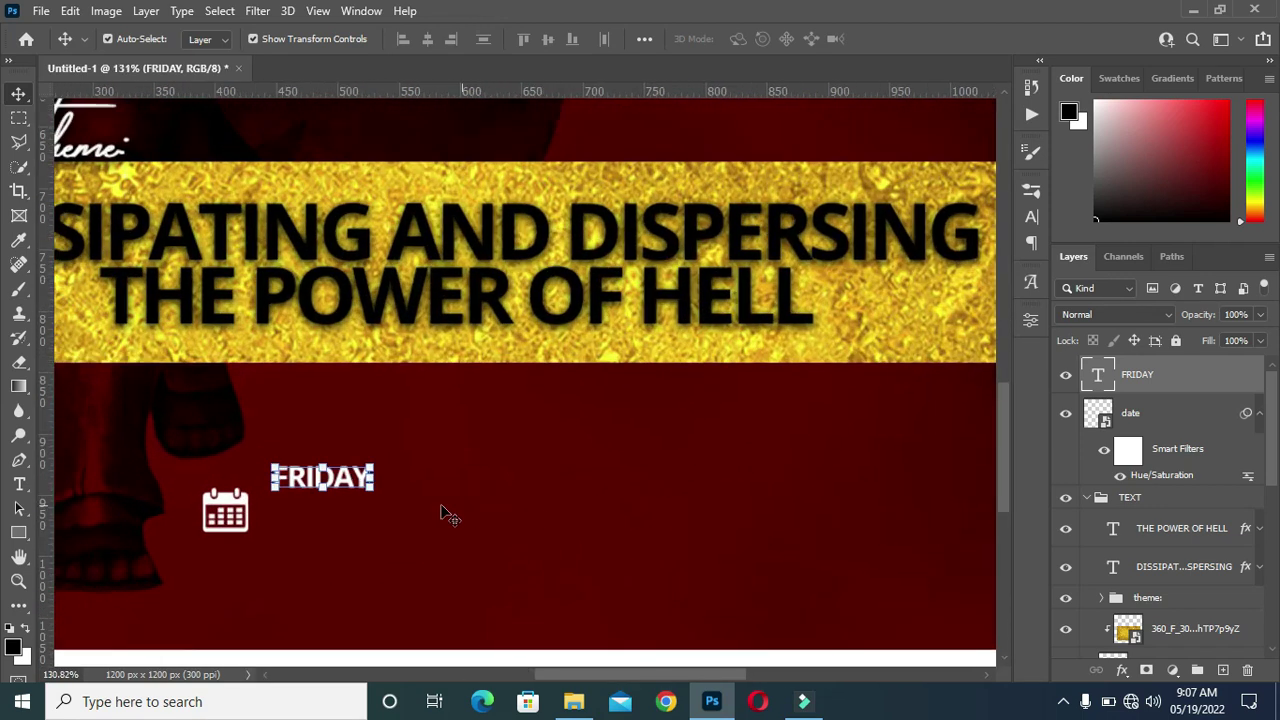
{"action": "left_click", "coordinate": [372, 479]}
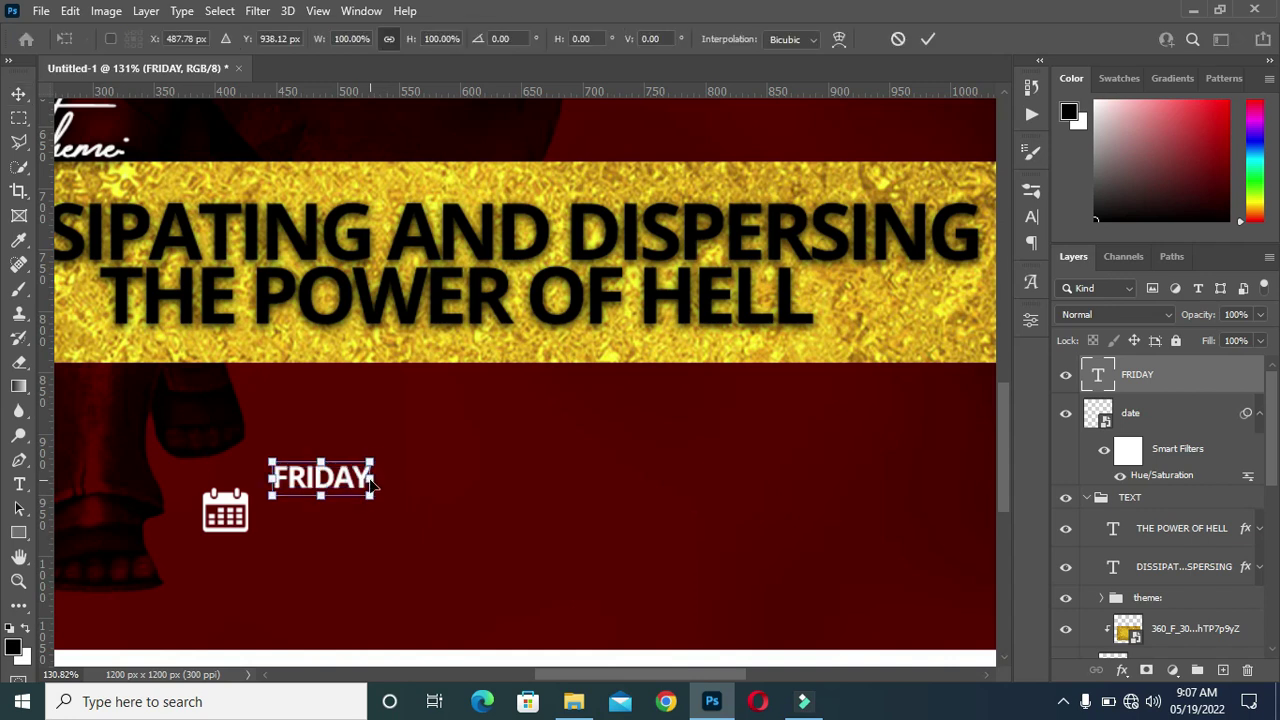
{"action": "left_click_drag", "start_coordinate": [370, 497], "coordinate": [404, 497]}
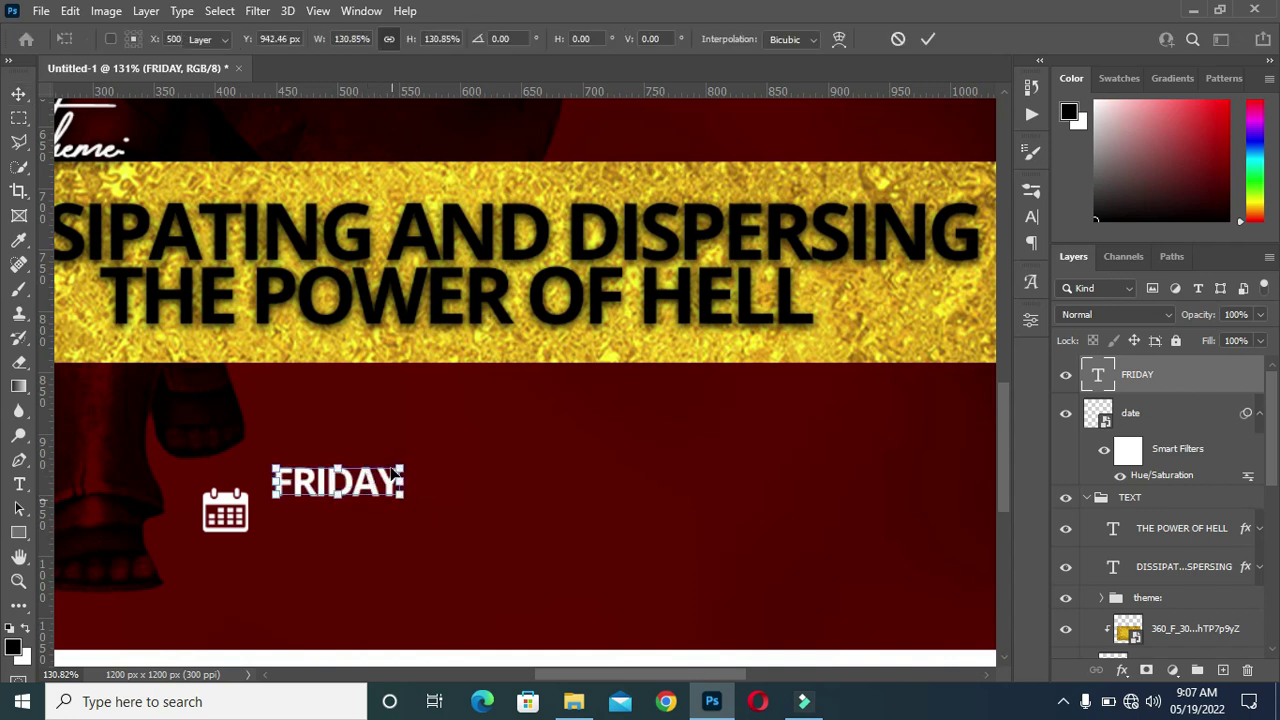
{"action": "key", "text": "Return"}
Collapse the date layer's filters and the TEXT group, and duplicate the FRIDAY text directly below the original.
{"action": "scroll", "coordinate": [590, 420], "scroll_direction": "down", "scroll_amount": 1}
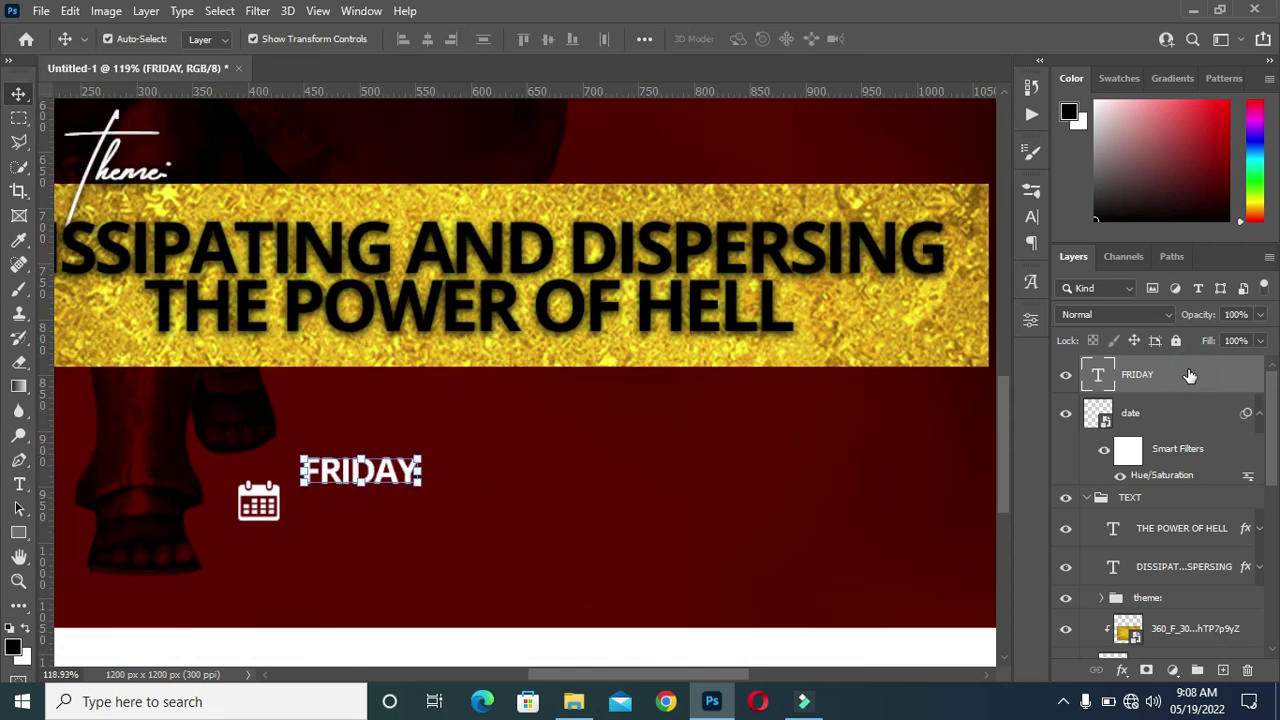
{"action": "left_click", "coordinate": [1260, 414]}
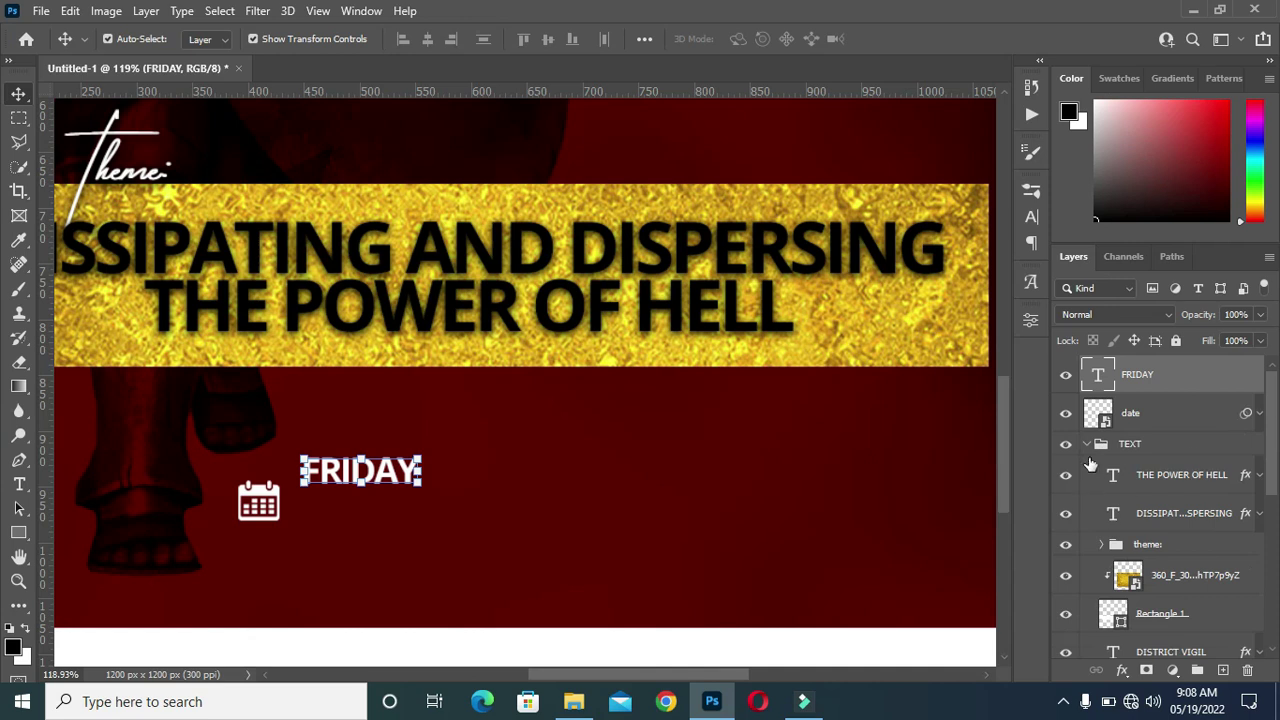
{"action": "left_click", "coordinate": [1086, 446]}
{"action": "left_click_drag", "start_coordinate": [1165, 372], "coordinate": [1228, 668]}
{"action": "left_click_drag", "start_coordinate": [391, 484], "coordinate": [383, 510]}
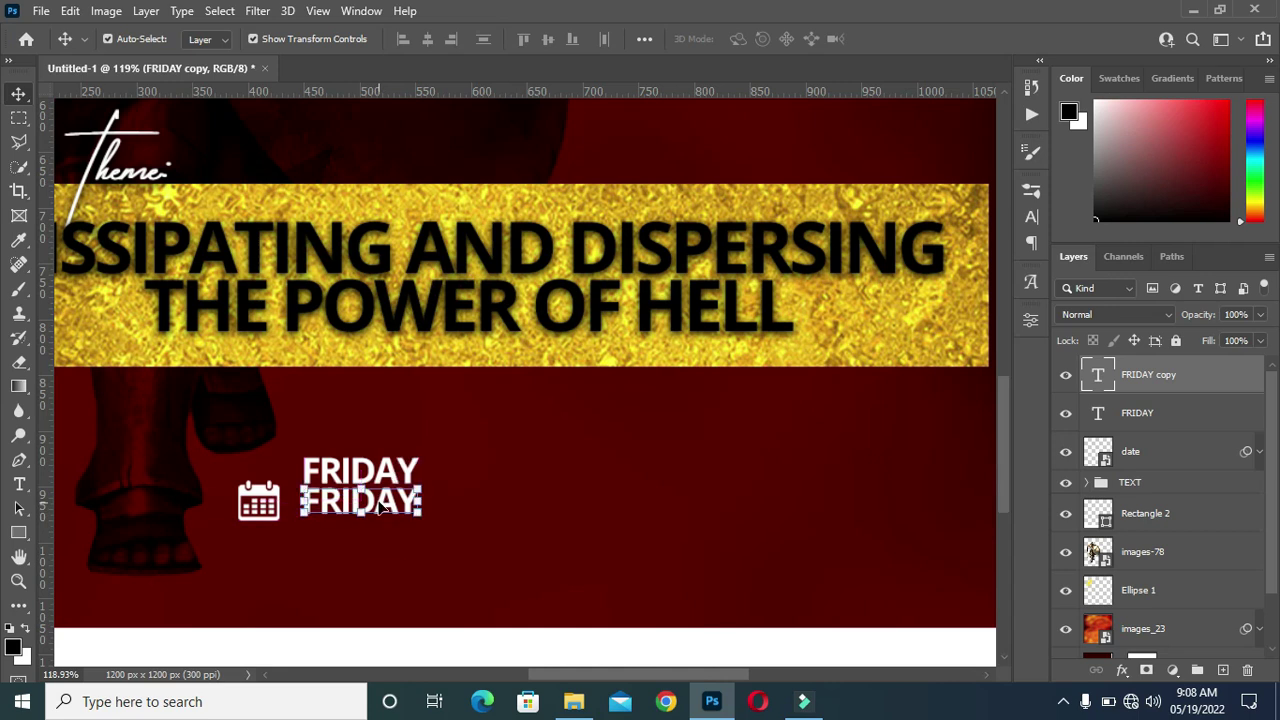
Replace the wording of the lower FRIDAY copy with 17TH.
{"action": "double_click", "coordinate": [405, 506]}
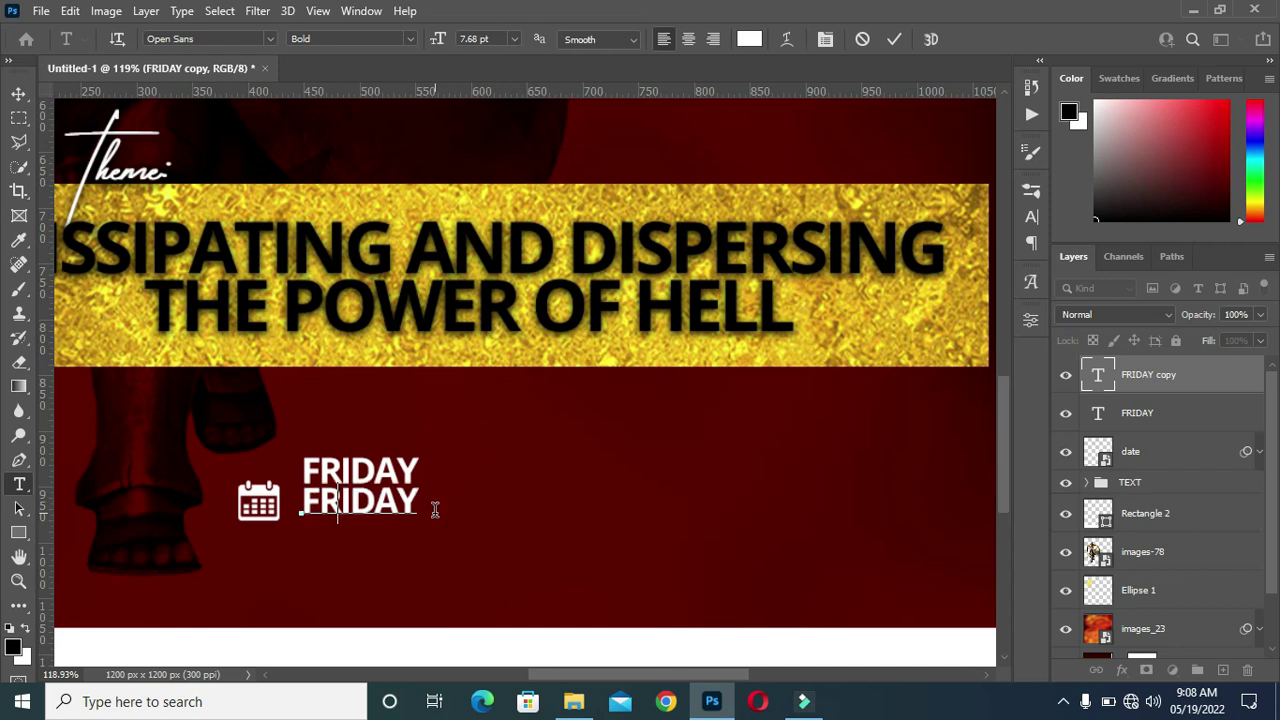
{"action": "type", "text": "27"}
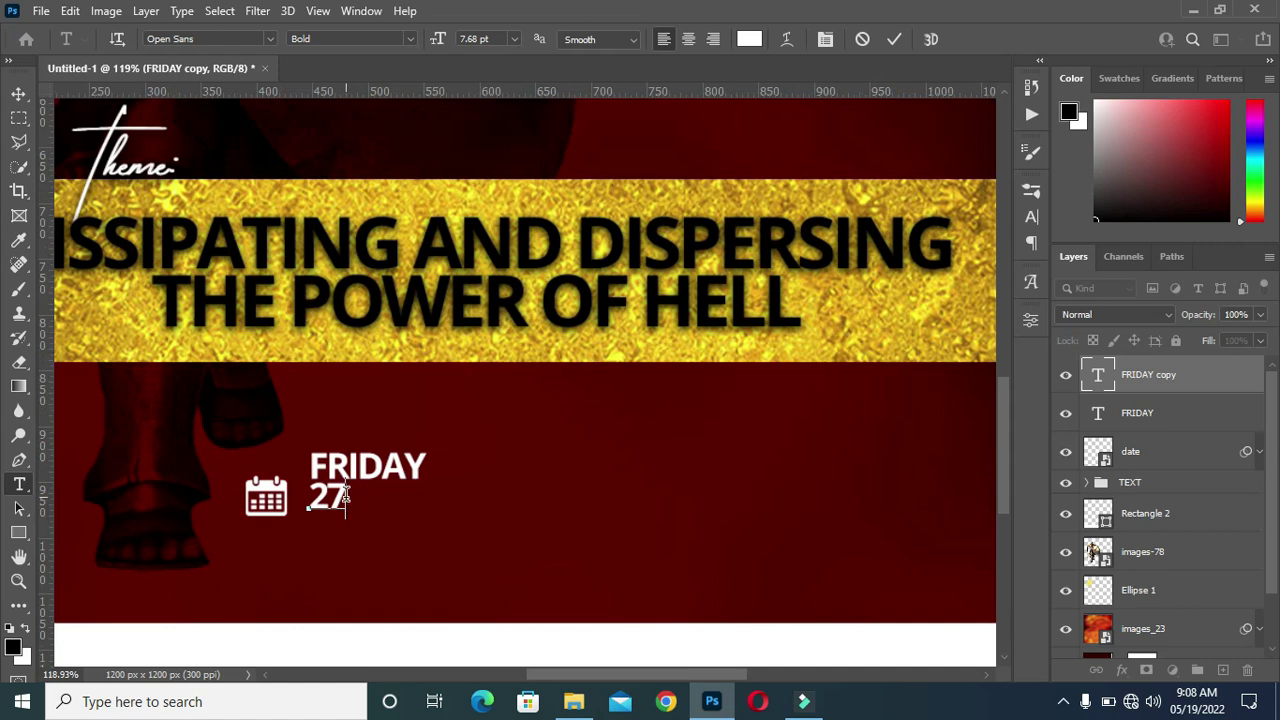
{"action": "key", "text": "BackSpace"}
{"action": "key", "text": "BackSpace"}
{"action": "type", "text": "17TH"}
{"action": "left_click", "coordinate": [895, 40]}
Set the 17TH text to Extrabold and scale it to about 143% to match the width of FRIDAY.
{"action": "left_click", "coordinate": [409, 38]}
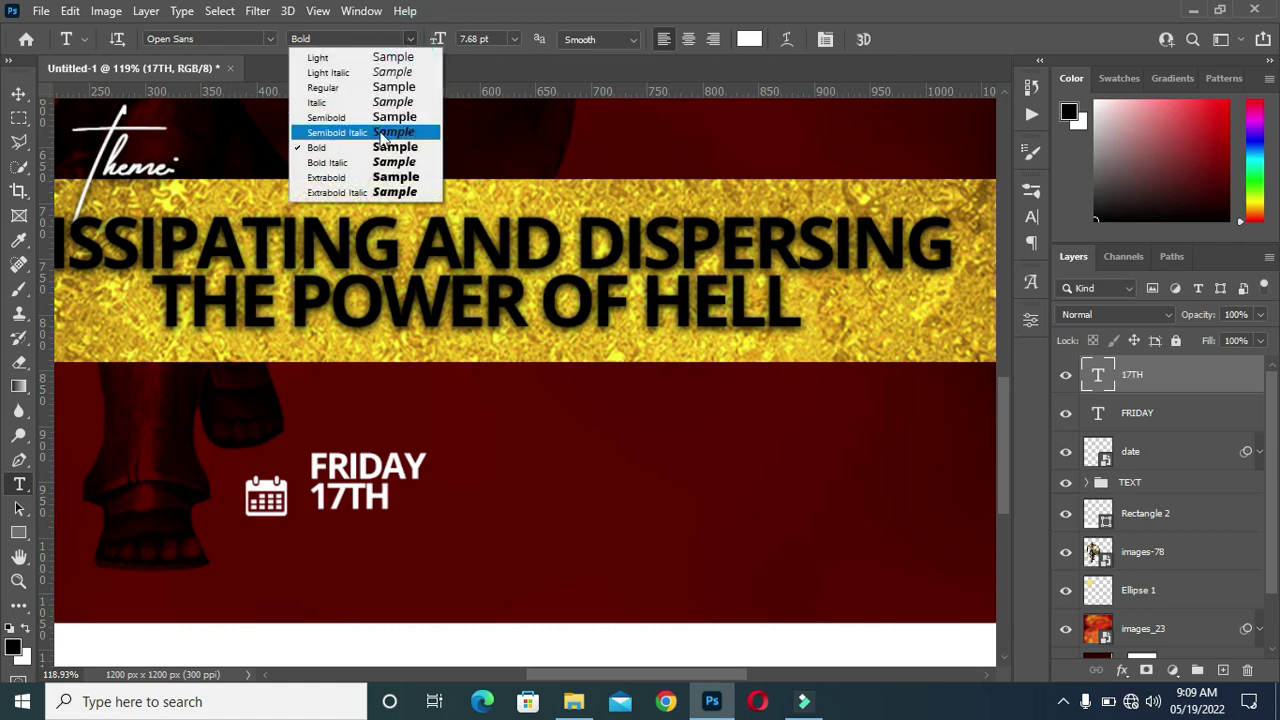
{"action": "left_click", "coordinate": [348, 172]}
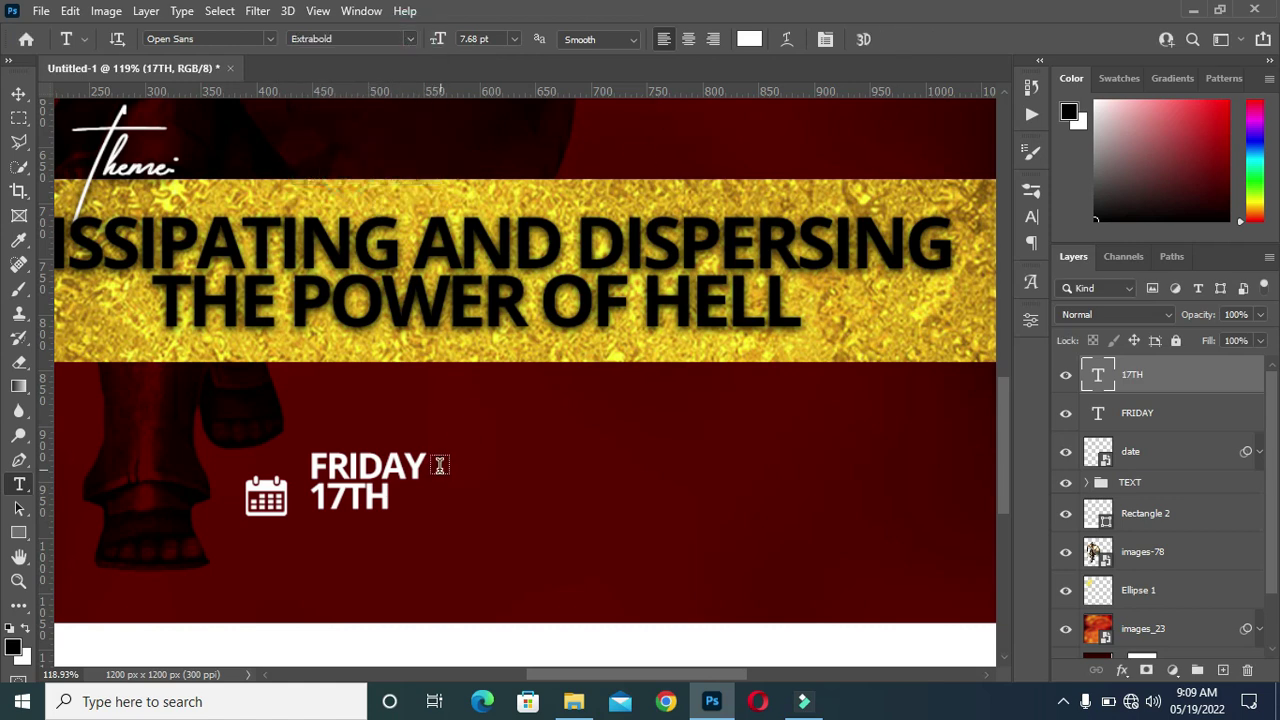
{"action": "left_click", "coordinate": [19, 92]}
{"action": "scroll", "coordinate": [361, 450], "scroll_direction": "up", "scroll_amount": 2}
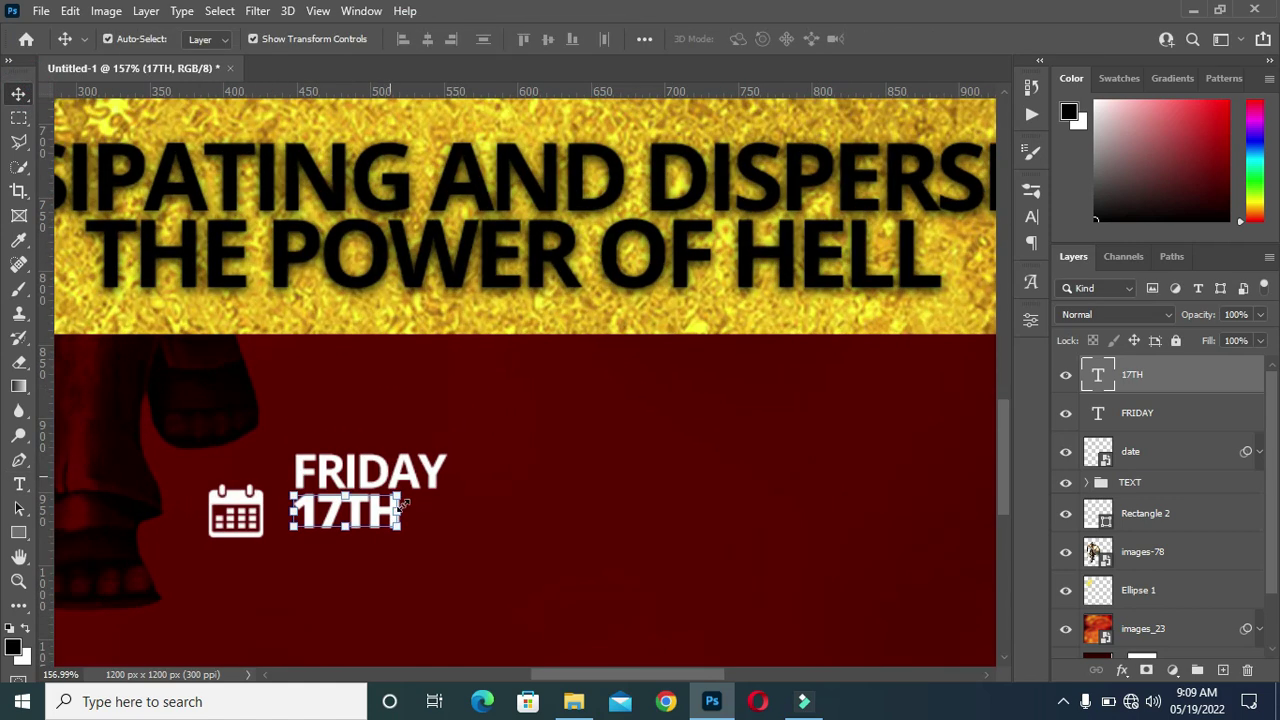
{"action": "left_click", "coordinate": [400, 514]}
{"action": "left_click_drag", "start_coordinate": [431, 514], "coordinate": [454, 510]}
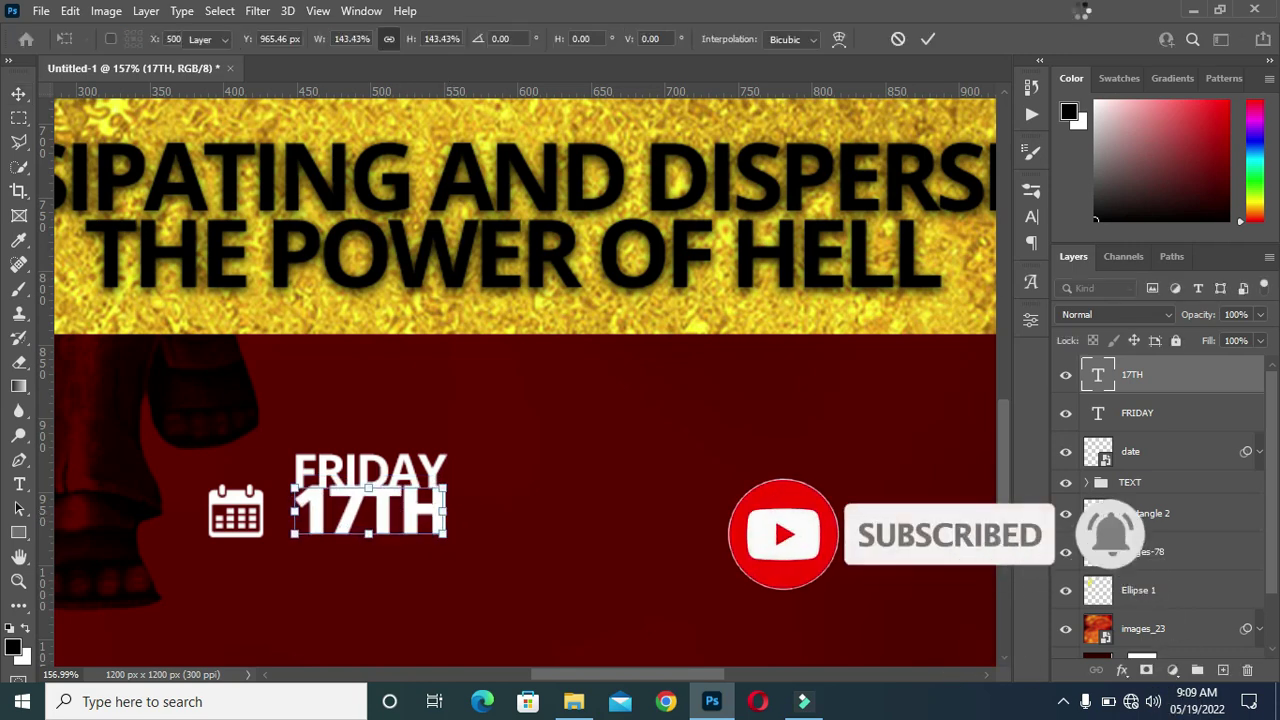
{"action": "key", "text": "Return"}
{"action": "scroll", "coordinate": [728, 320], "scroll_direction": "down", "scroll_amount": 3}
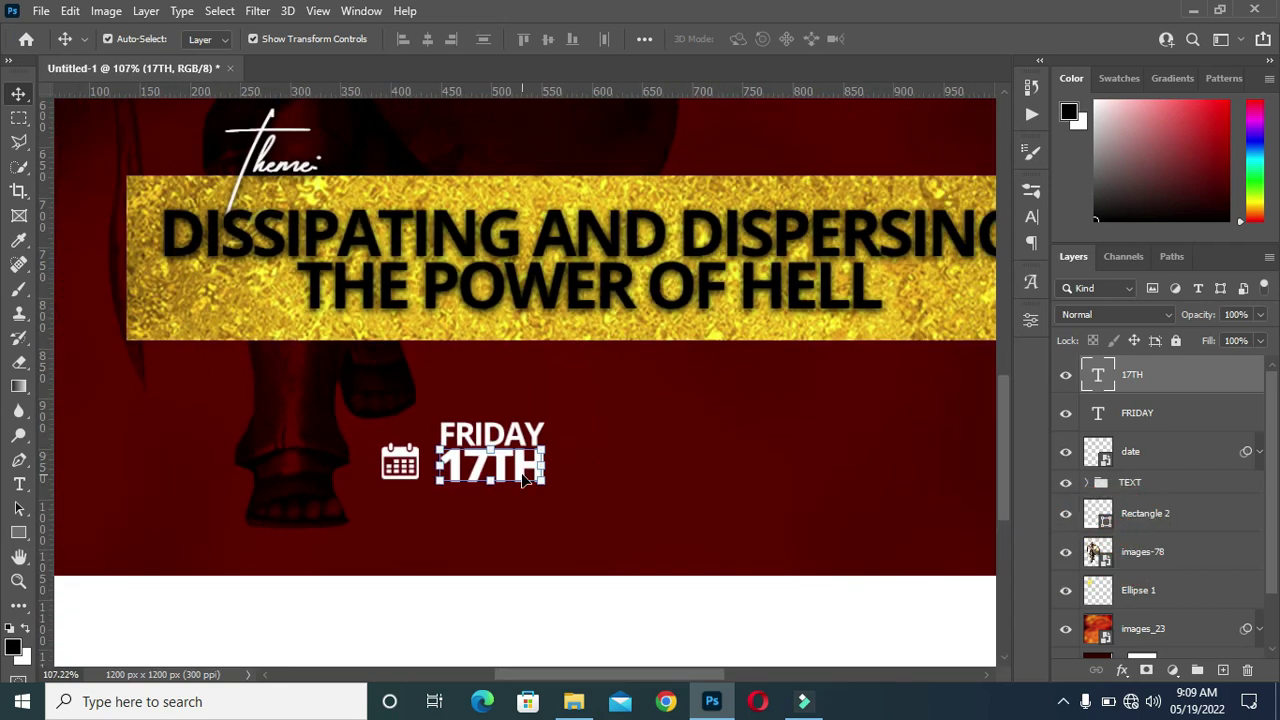
Duplicate the 17TH text directly below the original and change the copy's wording to JUNE.
{"action": "scroll", "coordinate": [522, 478], "scroll_direction": "up", "scroll_amount": 1}
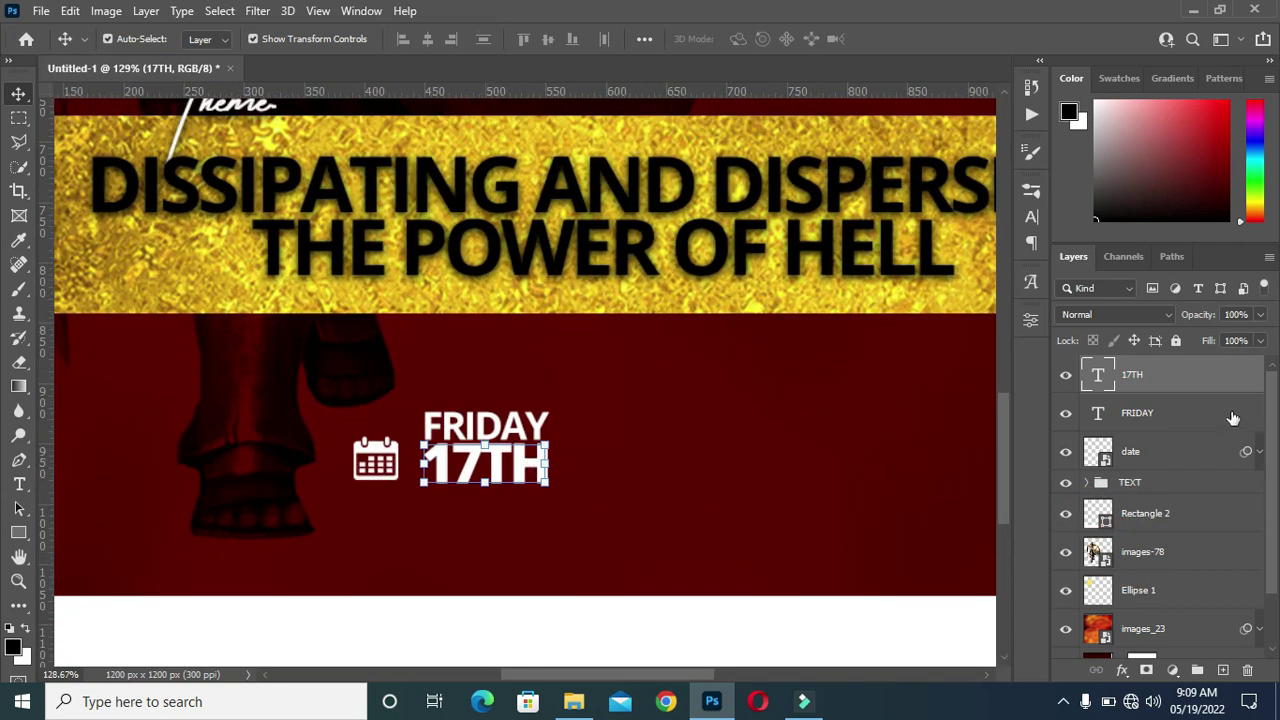
{"action": "key", "text": "ctrl+j"}
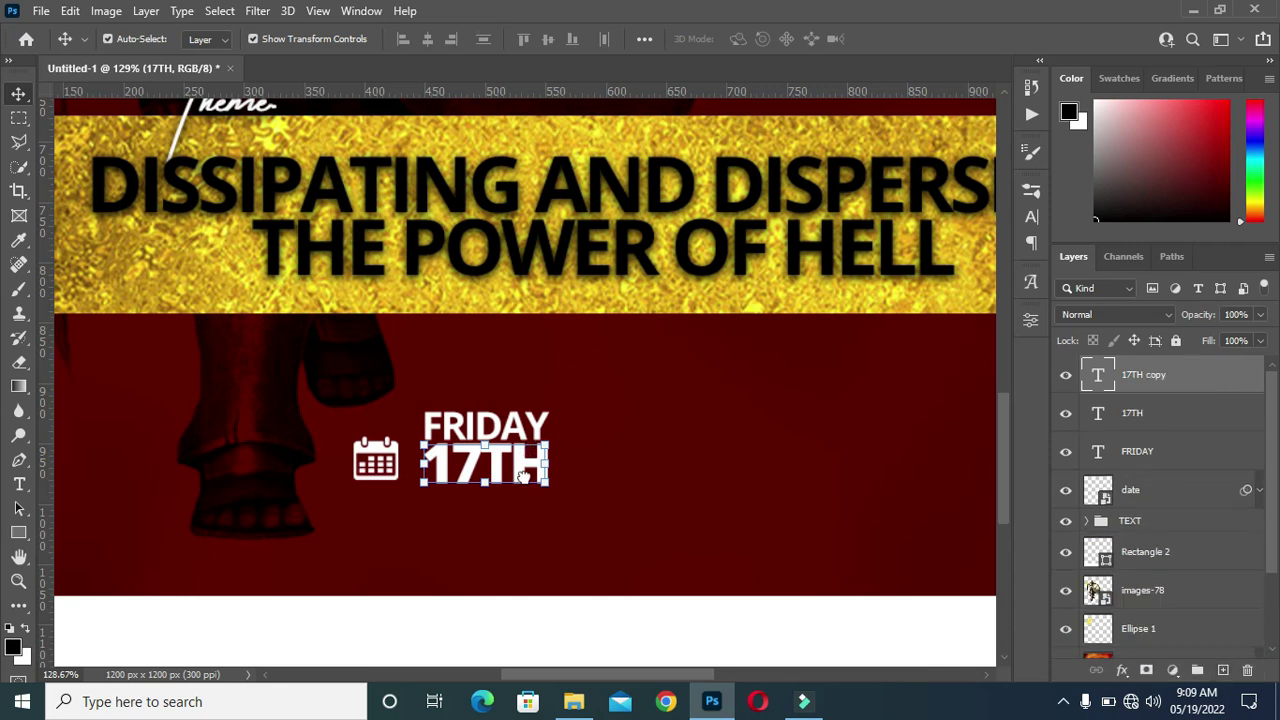
{"action": "left_click_drag", "start_coordinate": [525, 473], "coordinate": [515, 513]}
{"action": "double_click", "coordinate": [507, 510]}
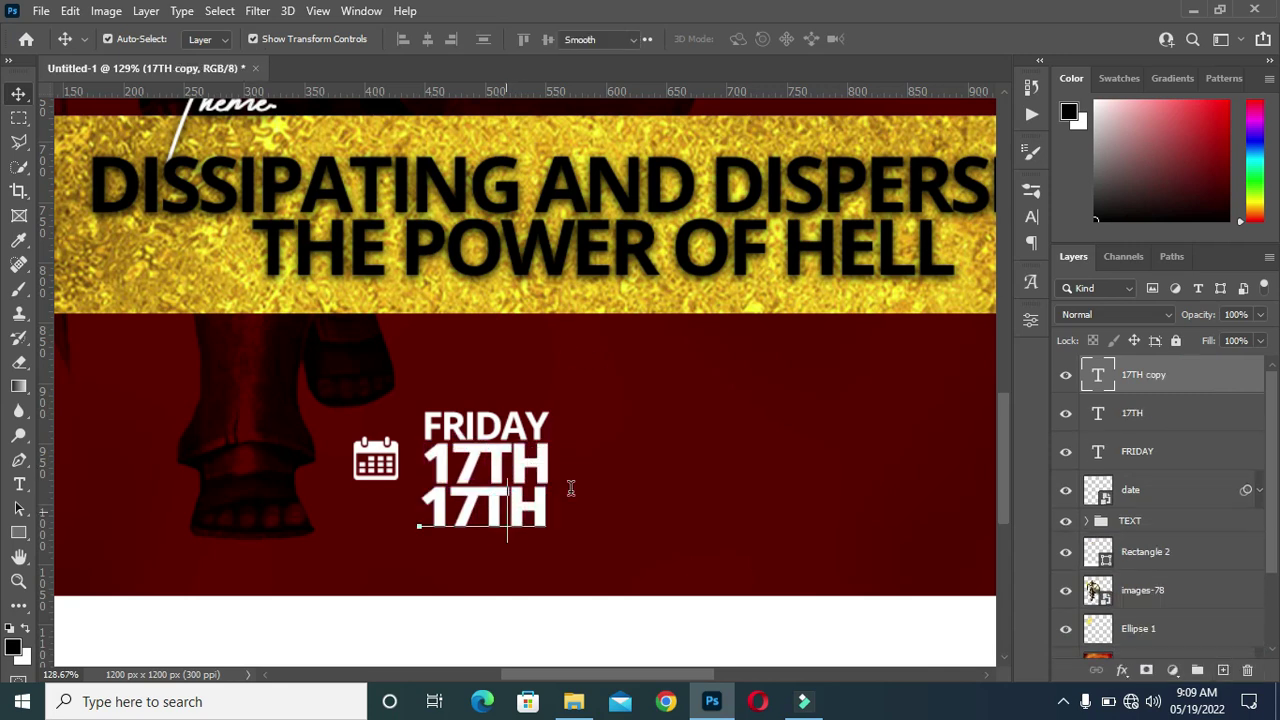
{"action": "key", "text": "ctrl+a"}
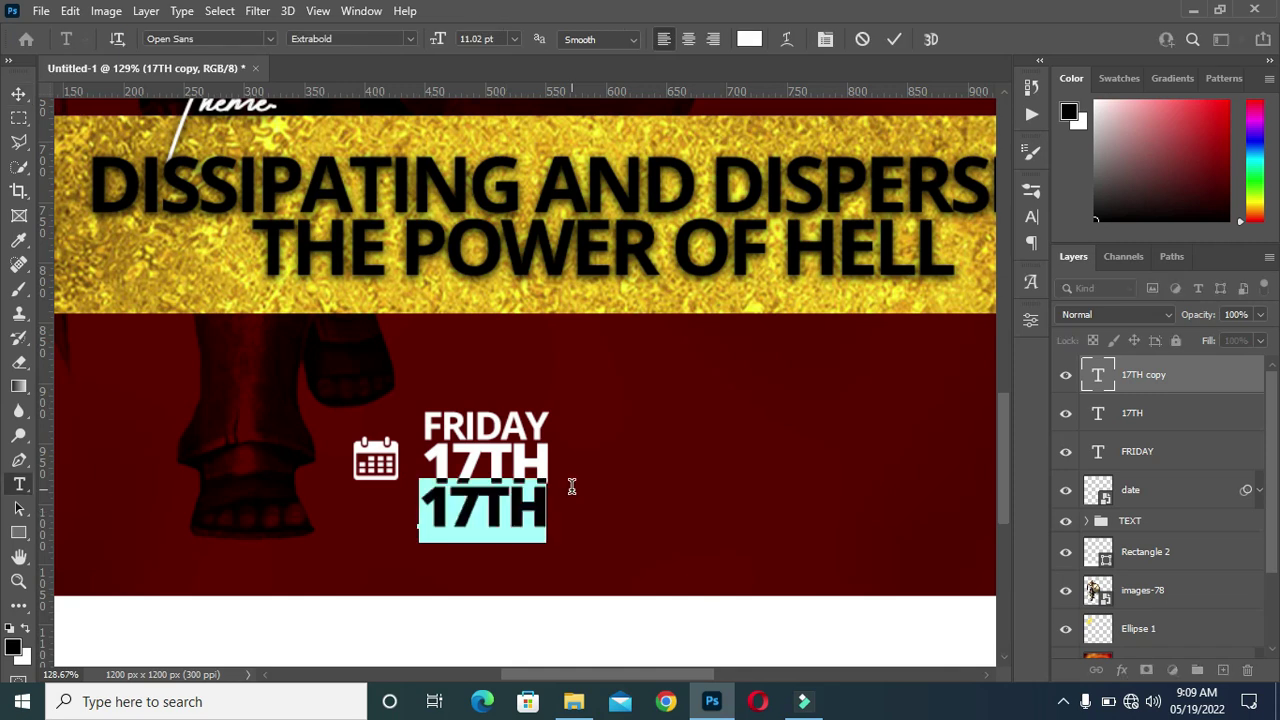
{"action": "key", "text": "Left"}
{"action": "type", "text": "JUNE"}
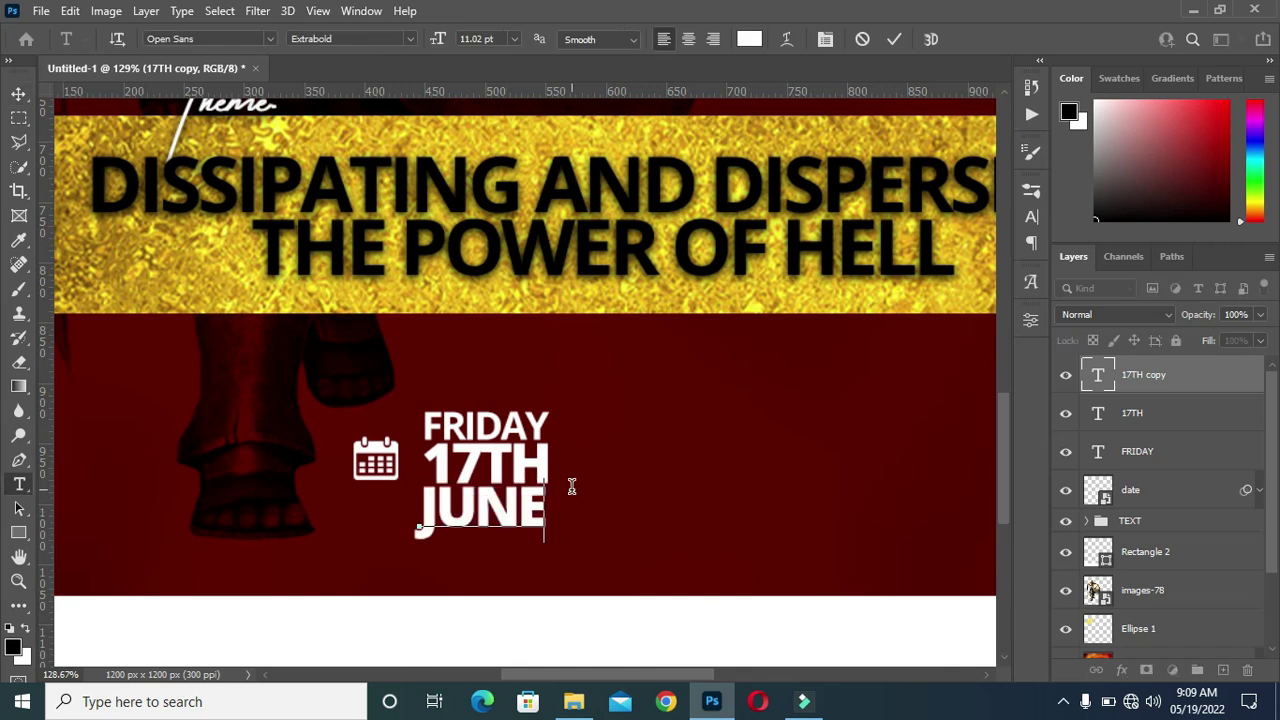
{"action": "left_click", "coordinate": [894, 39]}
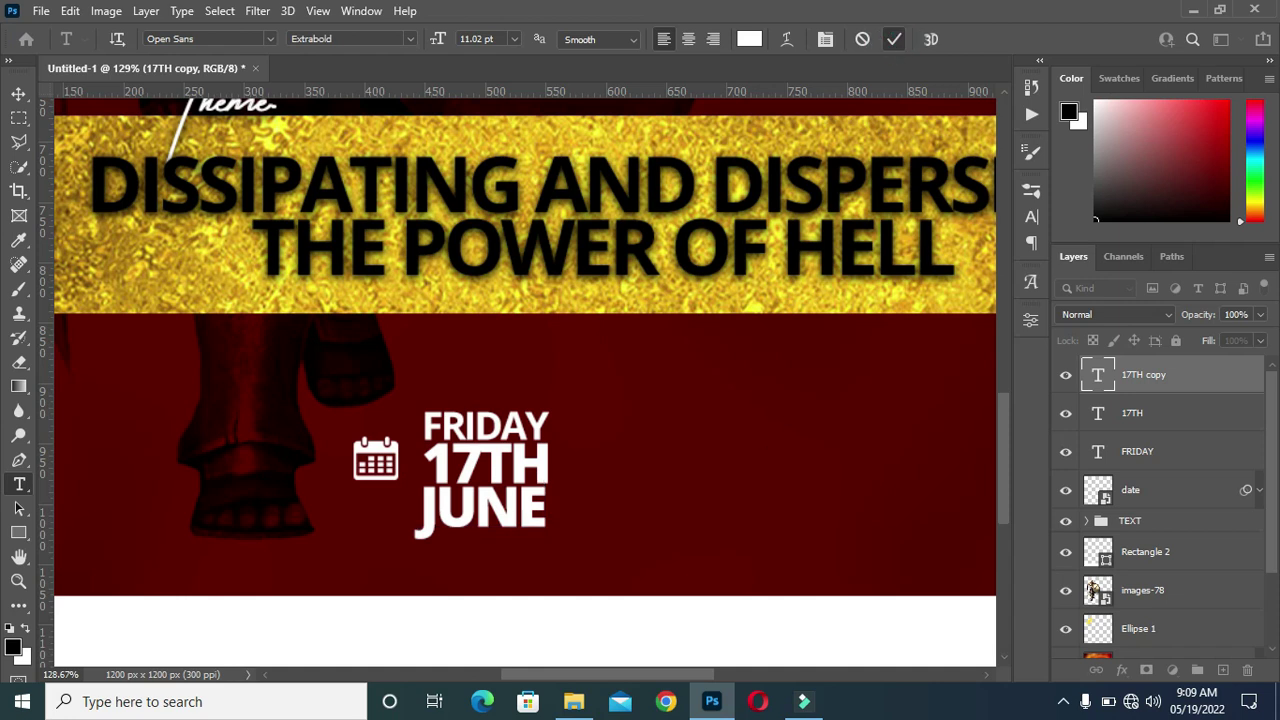
{"action": "scroll", "coordinate": [469, 542], "scroll_direction": "down", "scroll_amount": 1}
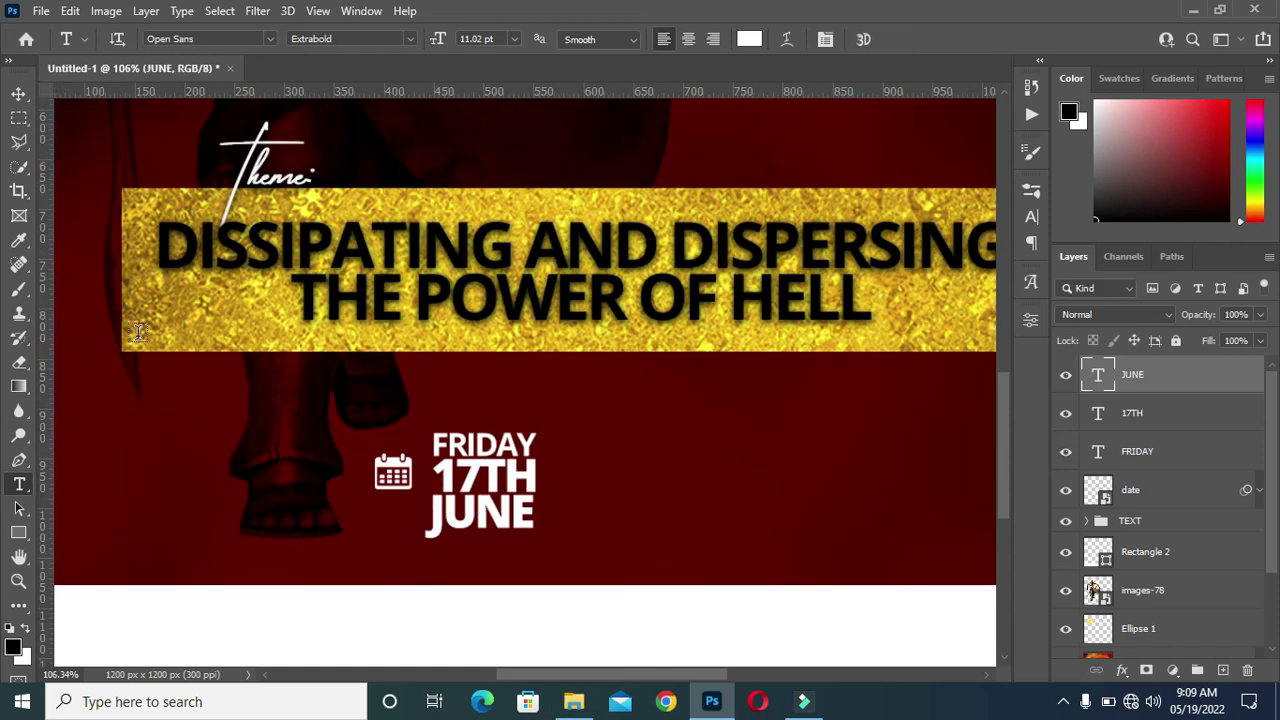
Scale the JUNE text to about 92% so its left edge lines up with 17TH.
{"action": "left_click", "coordinate": [18, 93]}
{"action": "scroll", "coordinate": [473, 446], "scroll_direction": "down", "scroll_amount": 2}
{"action": "scroll", "coordinate": [392, 474], "scroll_direction": "up", "scroll_amount": 4}
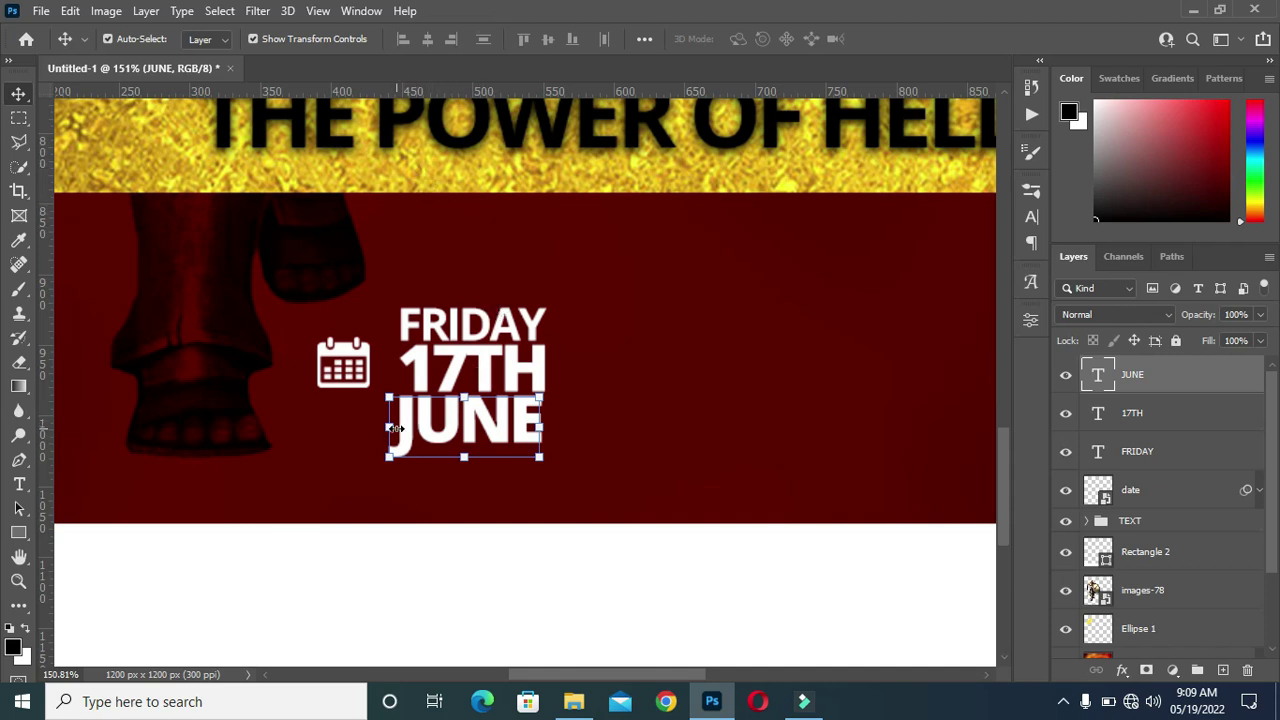
{"action": "left_click", "coordinate": [389, 428]}
{"action": "left_click_drag", "start_coordinate": [390, 424], "coordinate": [402, 422]}
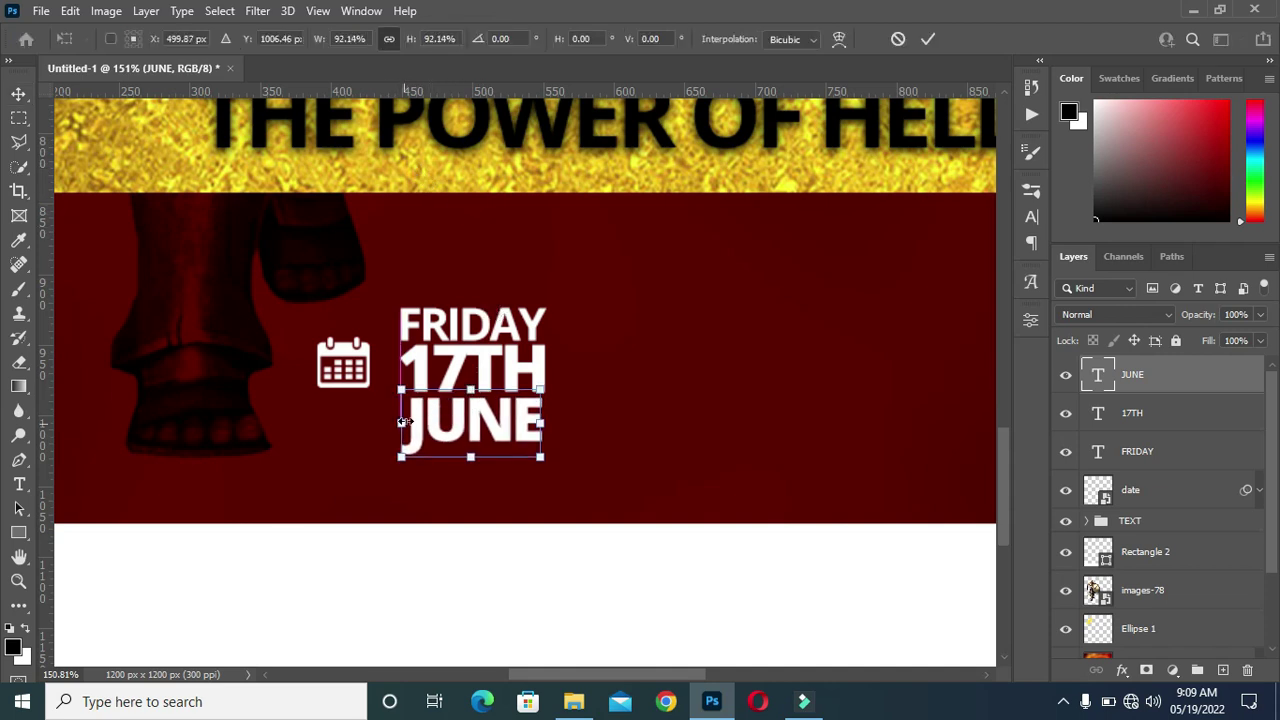
{"action": "key", "text": "Return"}
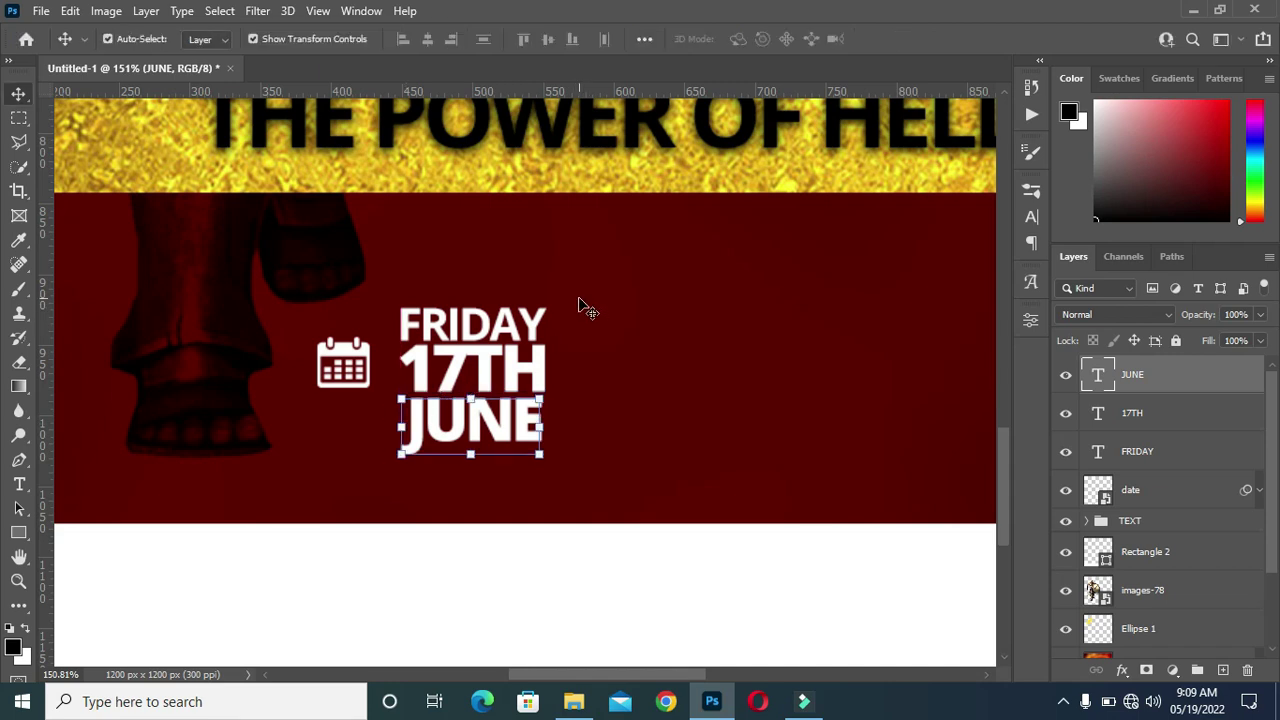
Scale the 17TH text to about 96%, keeping its left edge aligned with FRIDAY.
{"action": "scroll", "coordinate": [580, 306], "scroll_direction": "down", "scroll_amount": 5}
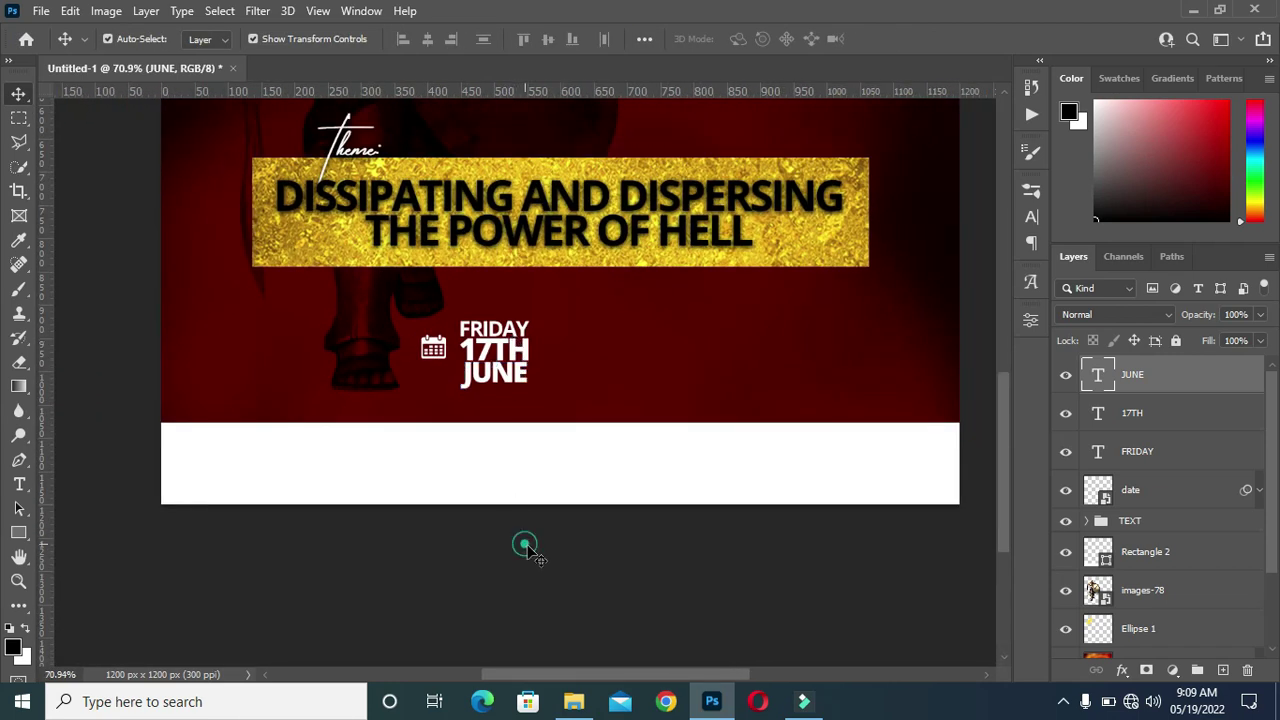
{"action": "scroll", "coordinate": [512, 430], "scroll_direction": "up", "scroll_amount": 5}
{"action": "scroll", "coordinate": [575, 307], "scroll_direction": "up", "scroll_amount": 2}
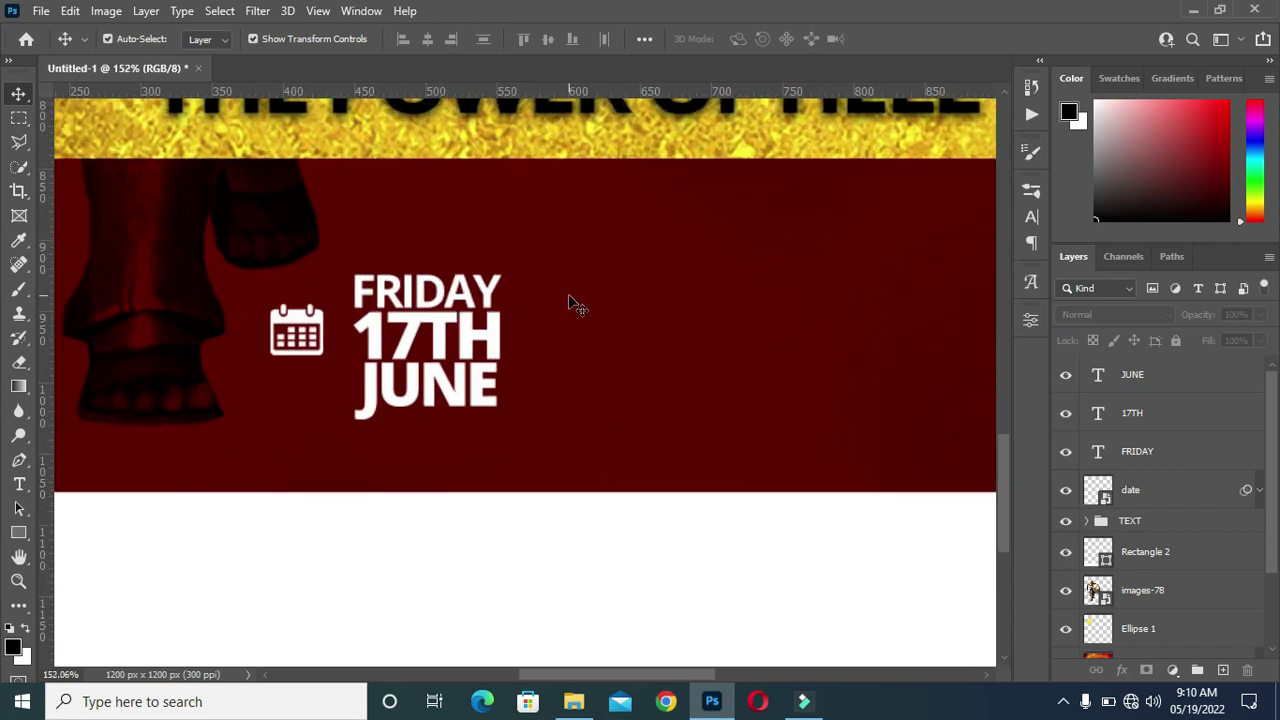
{"action": "scroll", "coordinate": [455, 347], "scroll_direction": "up", "scroll_amount": 1}
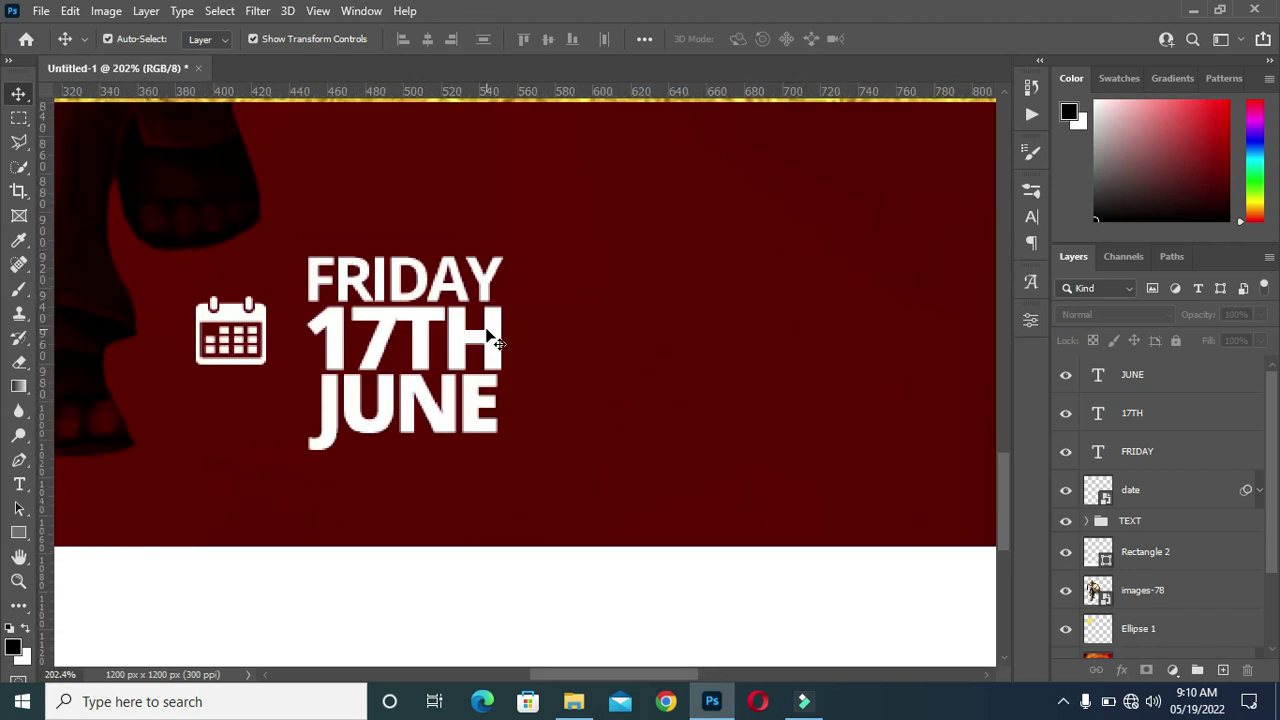
{"action": "scroll", "coordinate": [497, 347], "scroll_direction": "down", "scroll_amount": 2}
{"action": "left_click", "coordinate": [492, 337]}
{"action": "key", "text": "ctrl+t"}
{"action": "left_click_drag", "start_coordinate": [500, 341], "coordinate": [492, 338]}
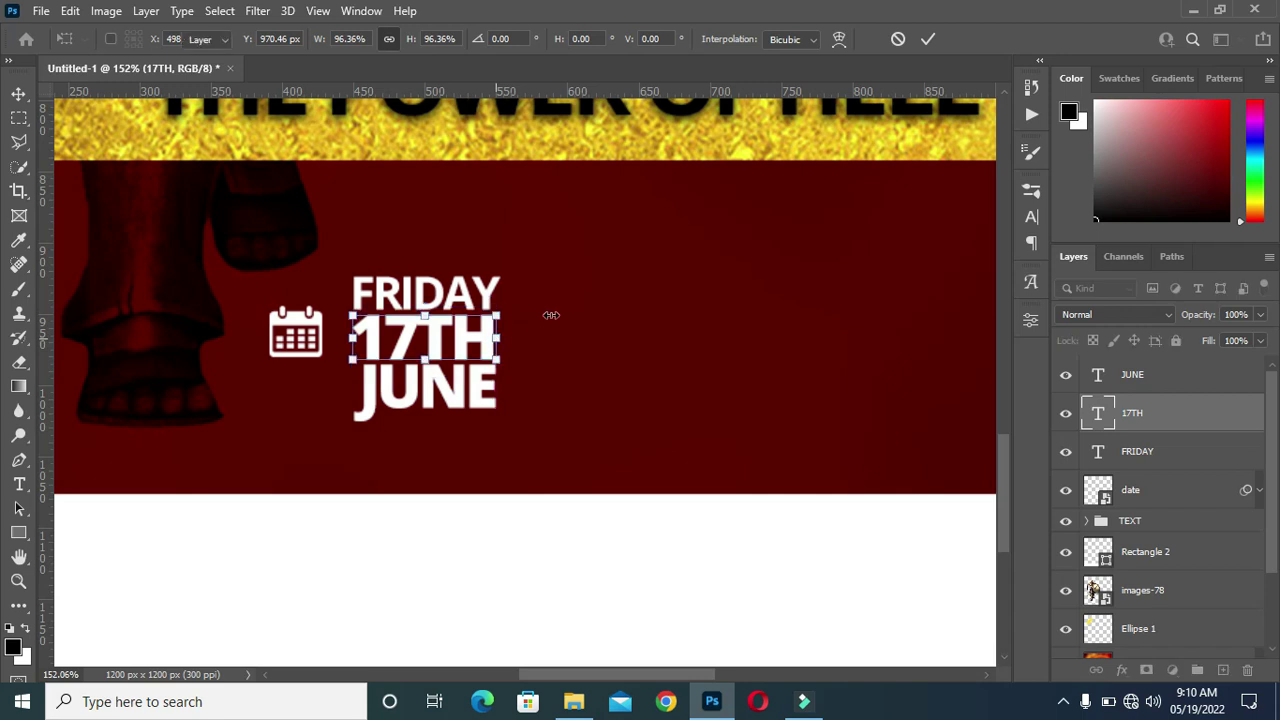
{"action": "scroll", "coordinate": [550, 289], "scroll_direction": "down", "scroll_amount": 1}
{"action": "left_click", "coordinate": [928, 39]}
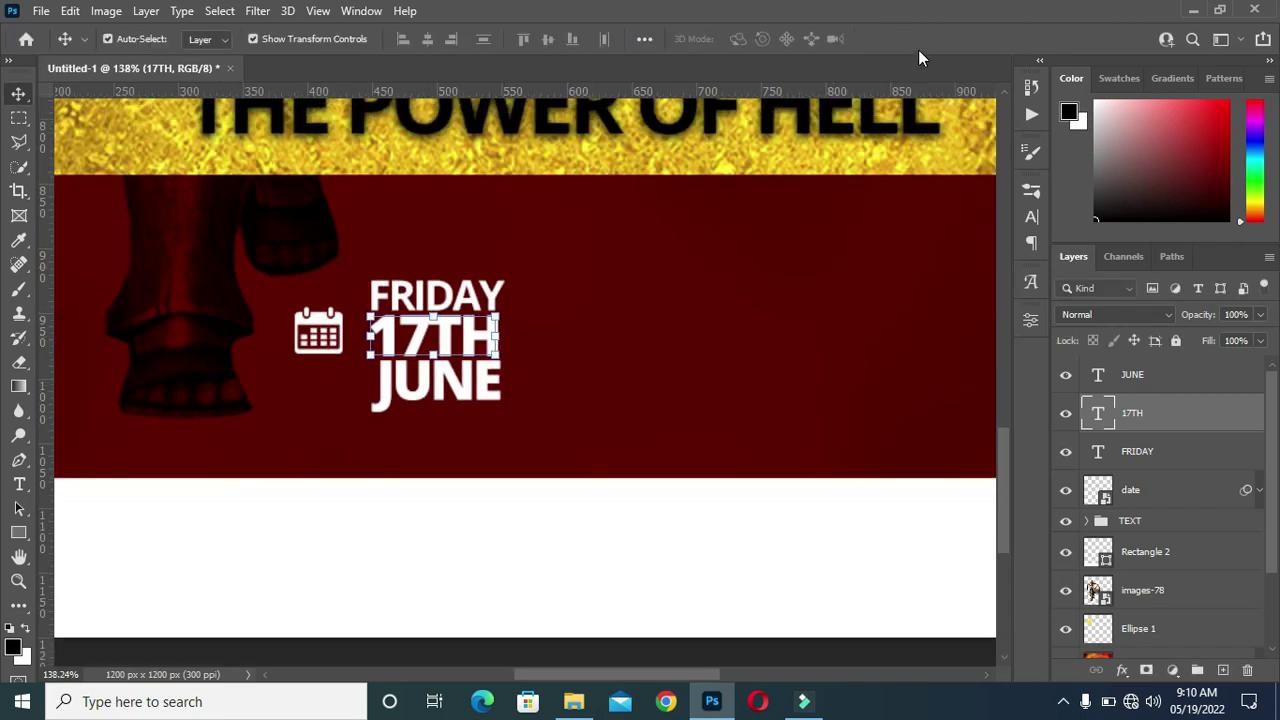
{"action": "left_click", "coordinate": [646, 655]}
{"action": "scroll", "coordinate": [523, 350], "scroll_direction": "down", "scroll_amount": 2}
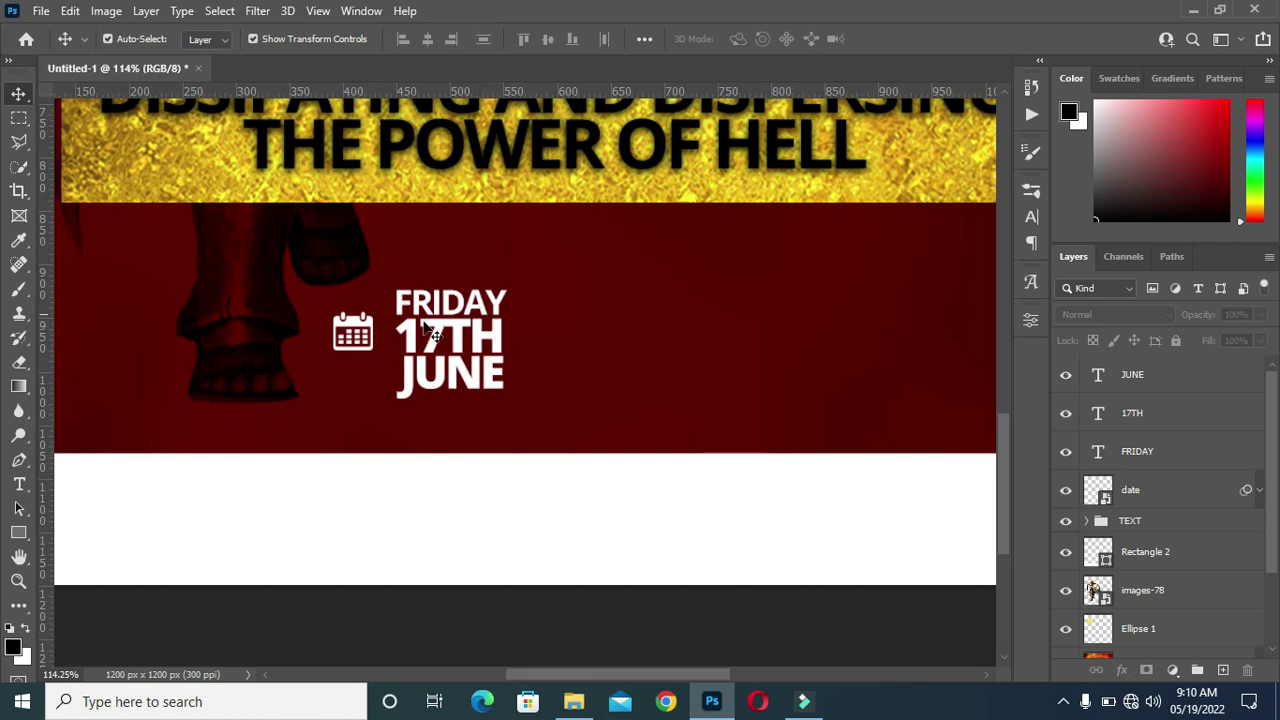
Draw a vertical rectangle about 6 by 90 px beside the date text and fill it with yellow.
{"action": "left_click", "coordinate": [18, 532]}
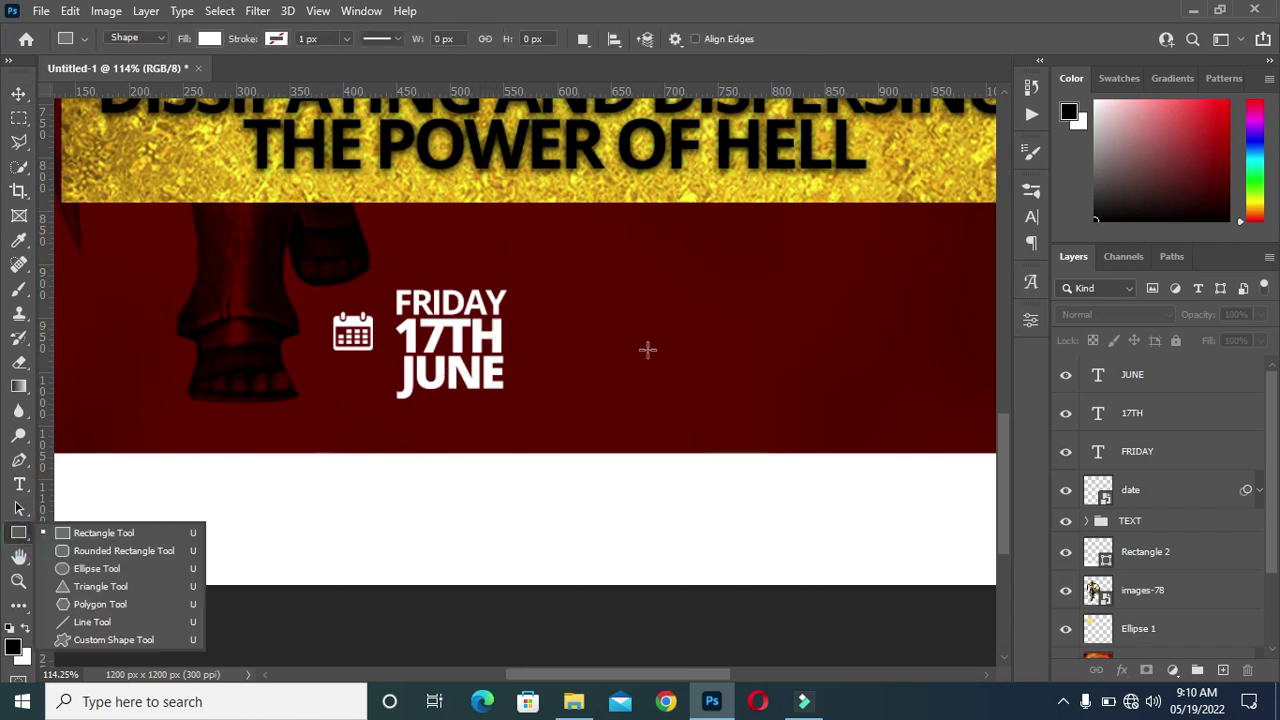
{"action": "left_click_drag", "start_coordinate": [562, 291], "coordinate": [566, 385]}
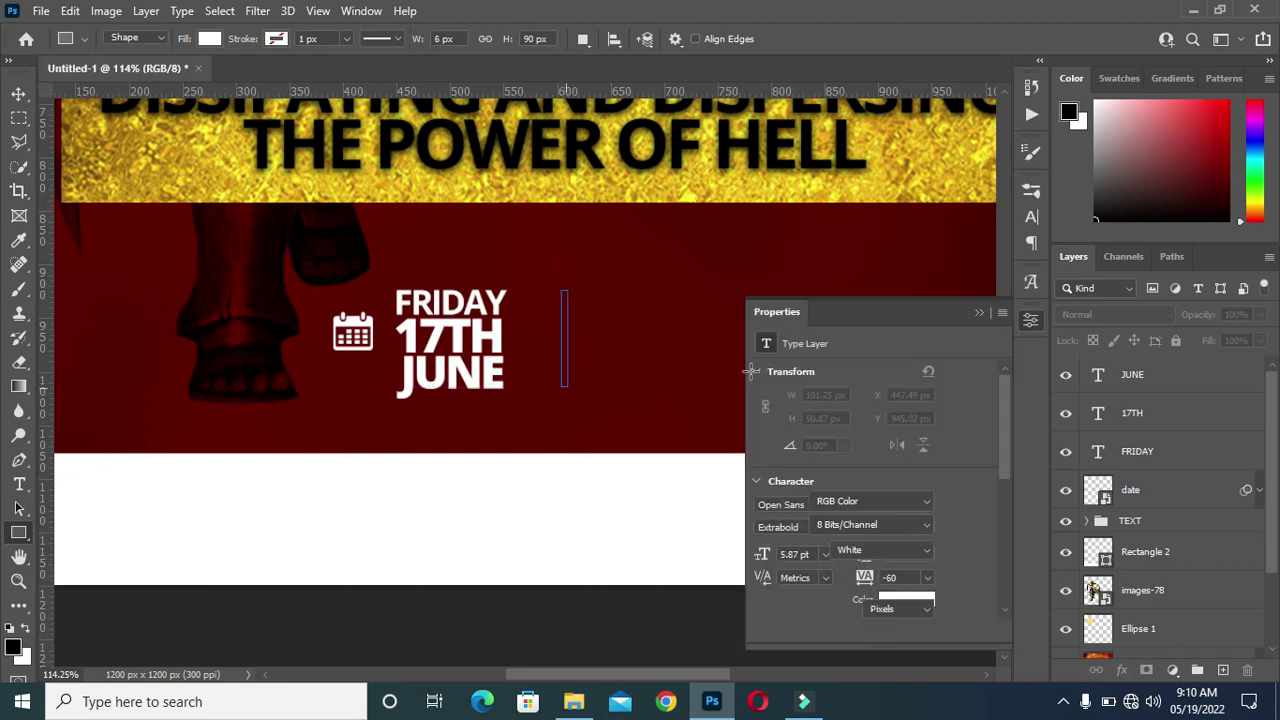
{"action": "left_click", "coordinate": [820, 512]}
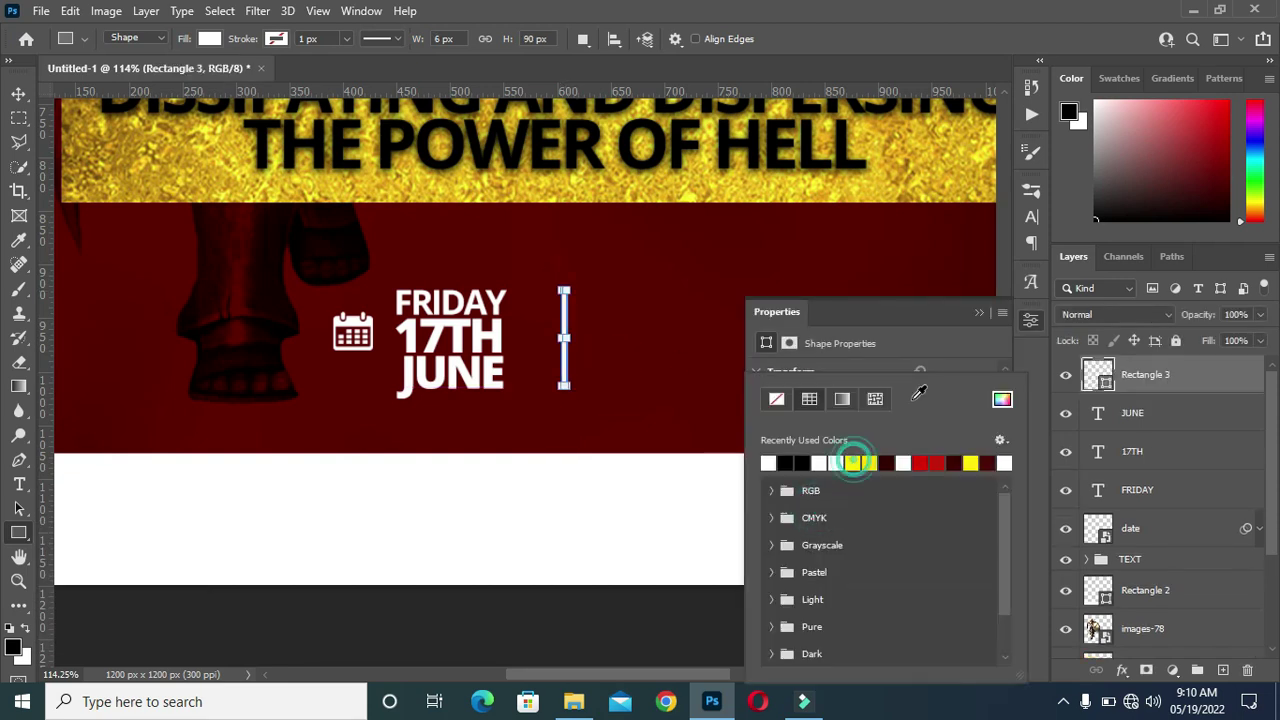
{"action": "left_click", "coordinate": [854, 462]}
{"action": "left_click", "coordinate": [970, 316]}
{"action": "left_click", "coordinate": [18, 93]}
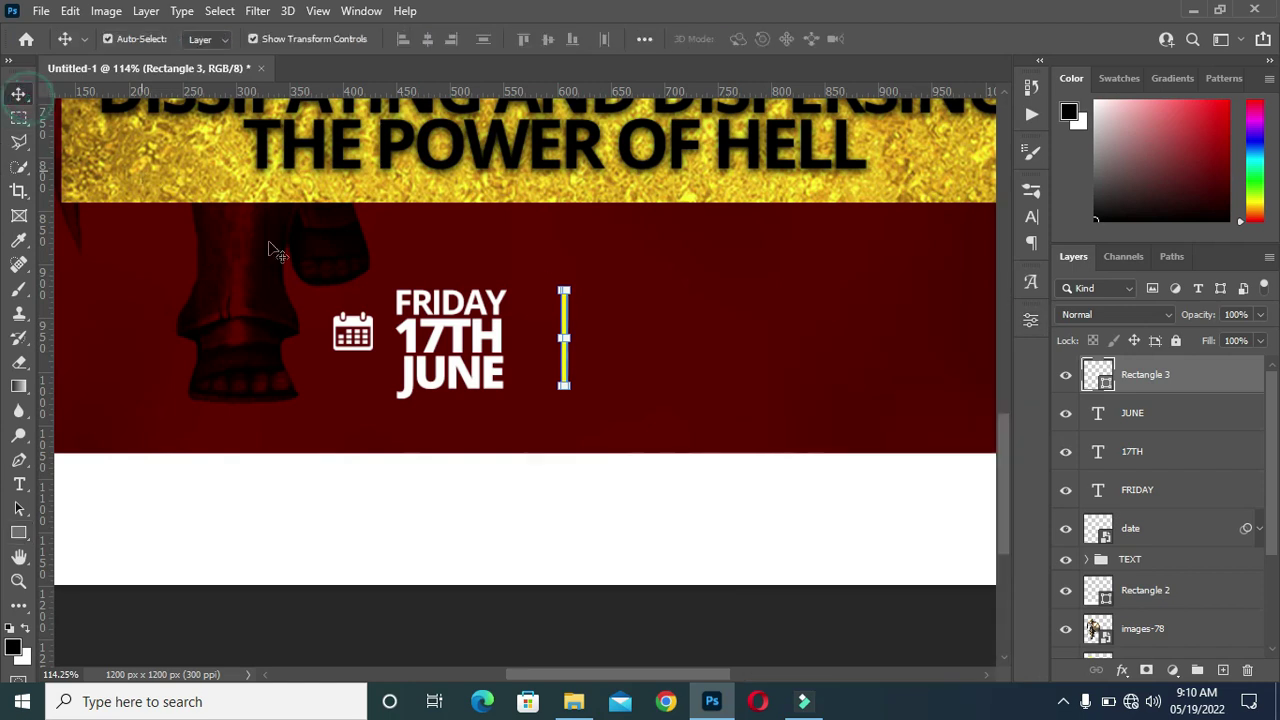
{"action": "left_click", "coordinate": [645, 613]}
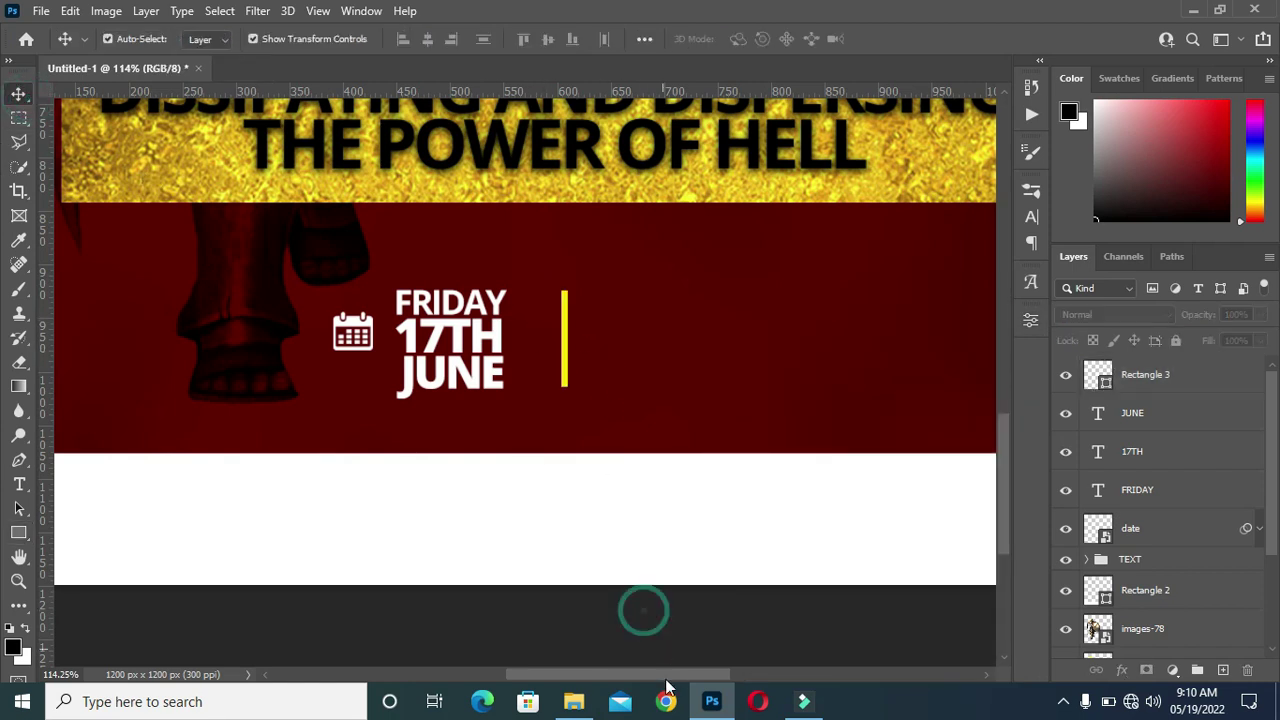
Place the 8004-200 clock image from File Explorer into the flyer, sized as a small icon to the right of the yellow bar.
{"action": "left_click", "coordinate": [573, 701]}
{"action": "left_click", "coordinate": [593, 300]}
{"action": "left_click_drag", "start_coordinate": [593, 300], "coordinate": [190, 630]}
{"action": "left_click_drag", "start_coordinate": [80, 340], "coordinate": [782, 340]}
{"action": "left_click_drag", "start_coordinate": [977, 338], "coordinate": [633, 340]}
{"action": "key", "text": "Return"}
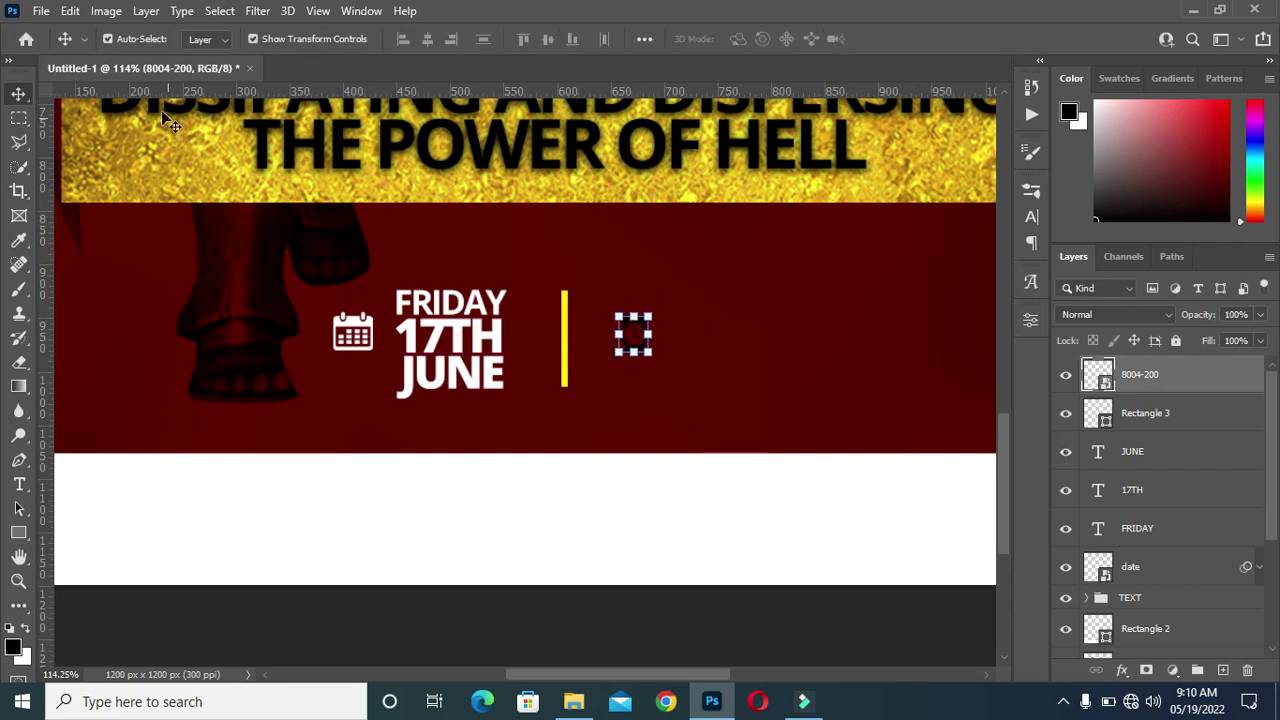
Turn the clock icon white with a Hue/Saturation adjustment and collapse its layer's filters.
{"action": "left_click", "coordinate": [105, 12]}
{"action": "mouse_move", "coordinate": [157, 68]}
{"action": "left_click", "coordinate": [340, 157]}
{"action": "left_click_drag", "start_coordinate": [584, 325], "coordinate": [914, 29]}
{"action": "left_click", "coordinate": [799, 134]}
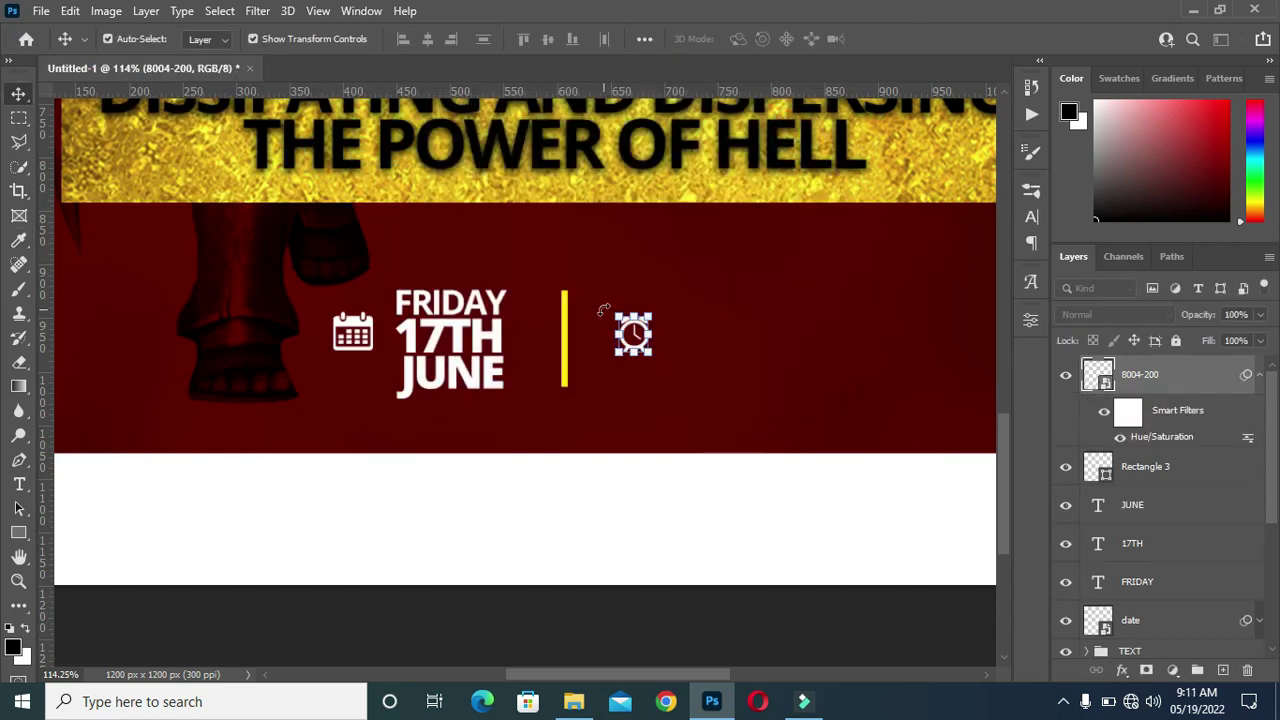
{"action": "left_click", "coordinate": [1259, 374]}
Duplicate the JUNE text, bring the copy to the top of the layer stack and move it beside the clock icon.
{"action": "left_click", "coordinate": [484, 387]}
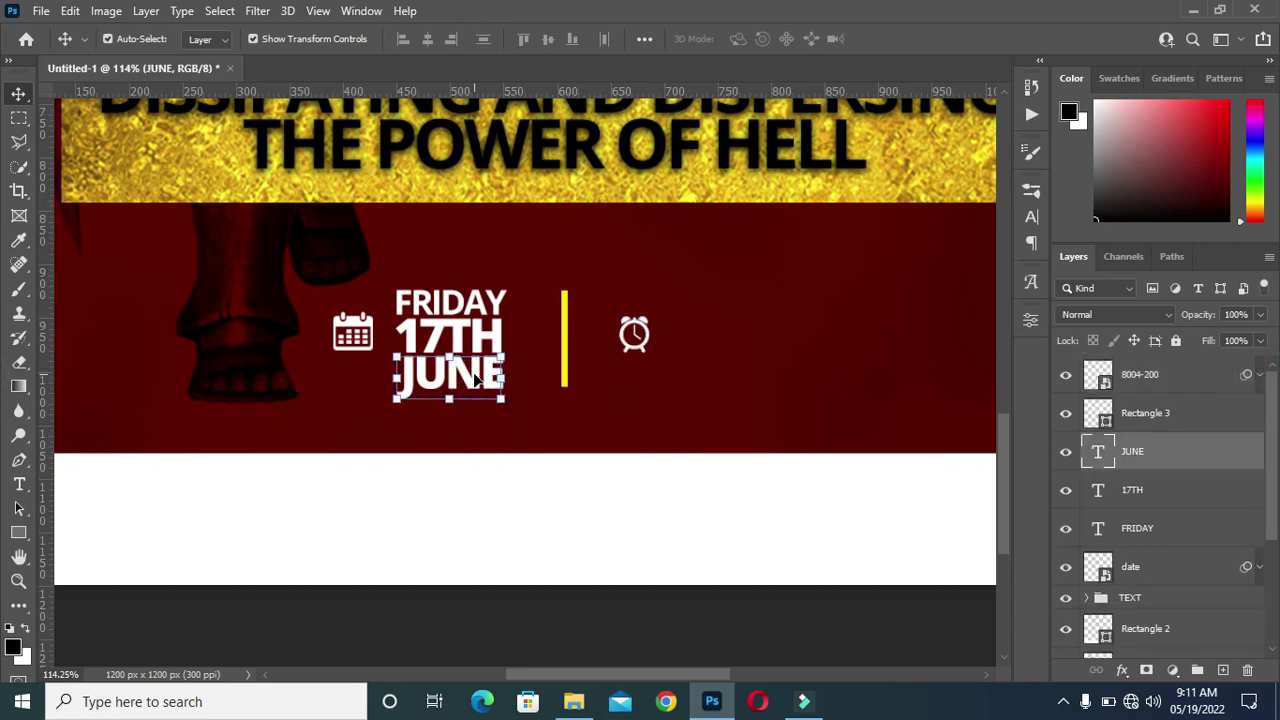
{"action": "left_click", "coordinate": [1150, 452]}
{"action": "key", "text": "ctrl+j"}
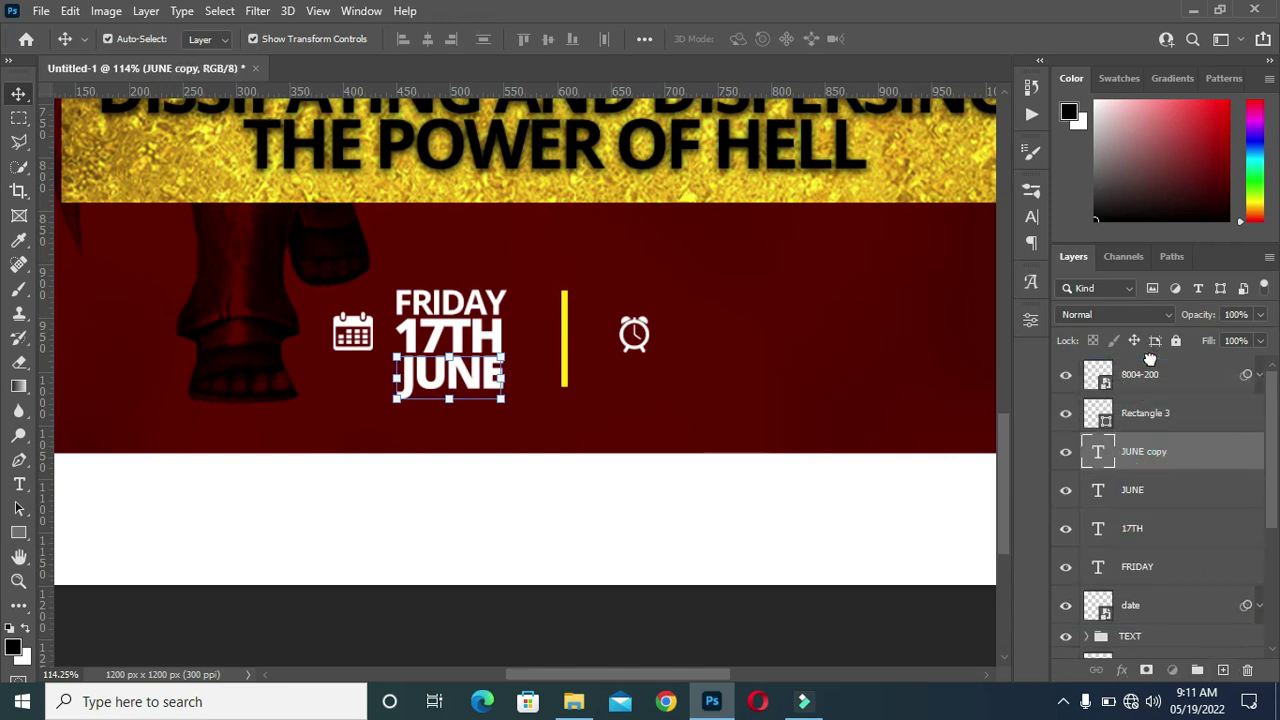
{"action": "key", "text": "ctrl+shift+bracketright"}
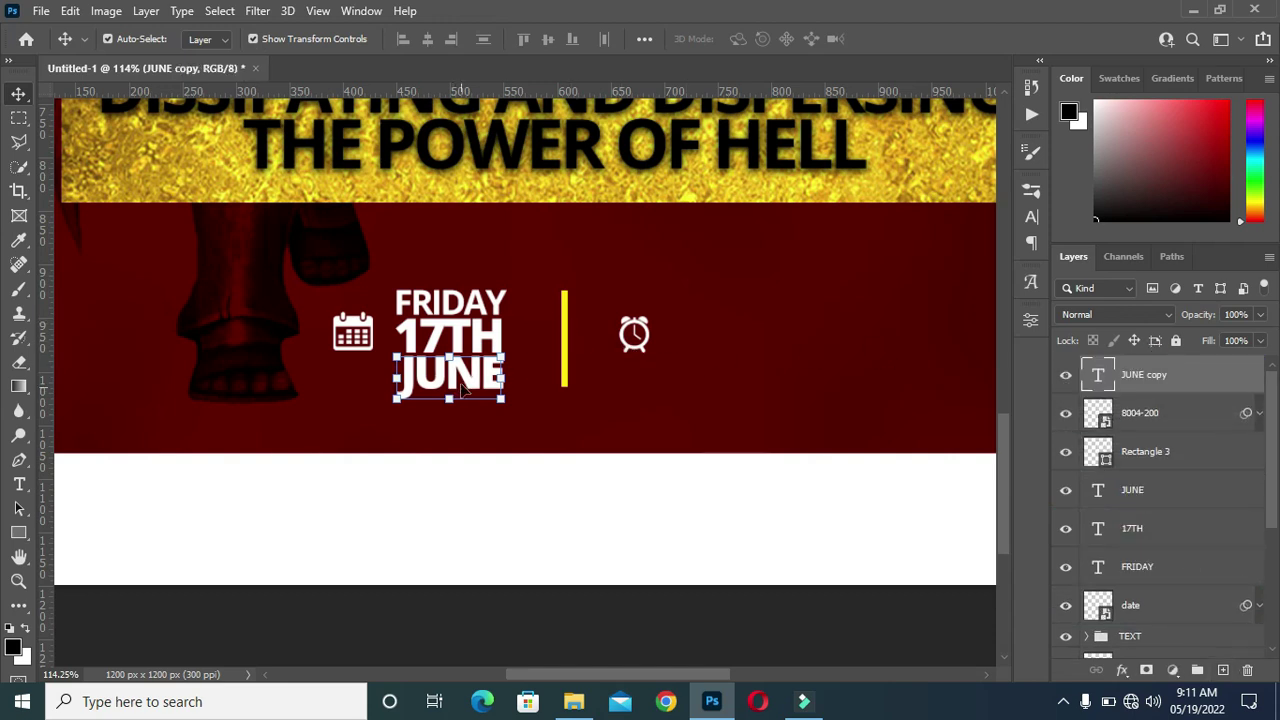
{"action": "left_click_drag", "start_coordinate": [455, 393], "coordinate": [727, 340]}
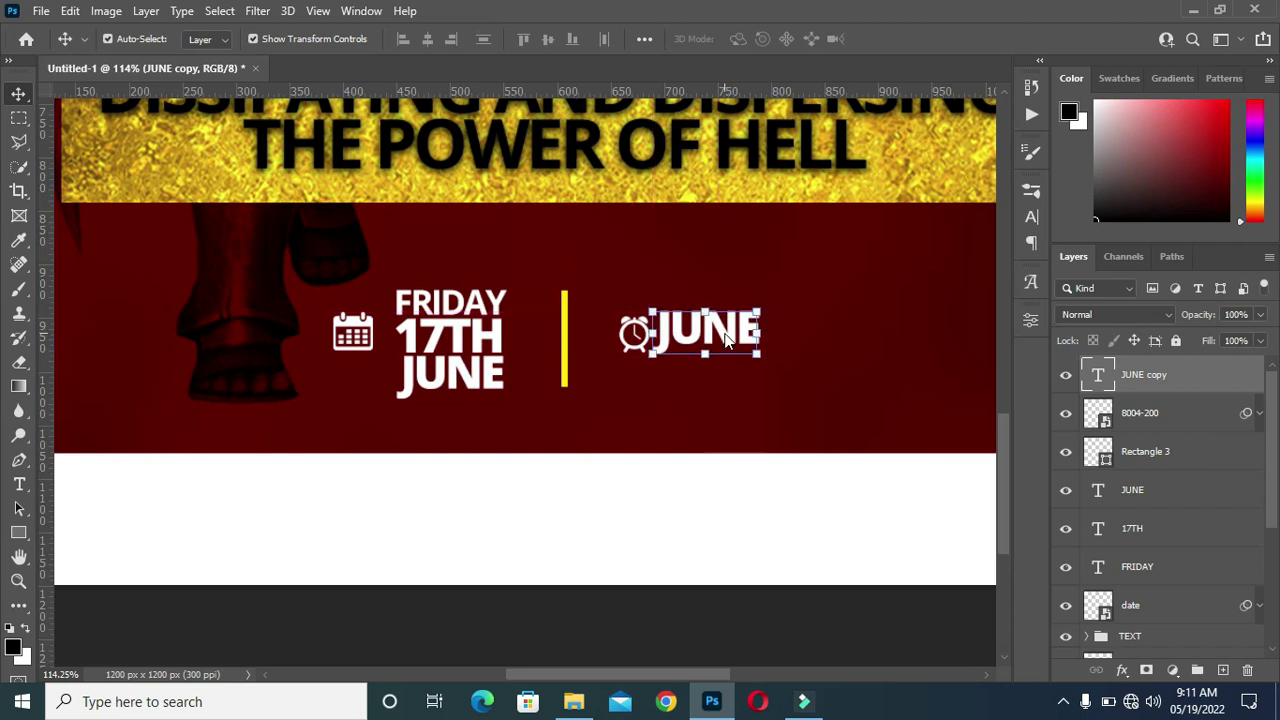
Replace the wording of the JUNE copy beside the clock icon with 10.
{"action": "double_click", "coordinate": [727, 340]}
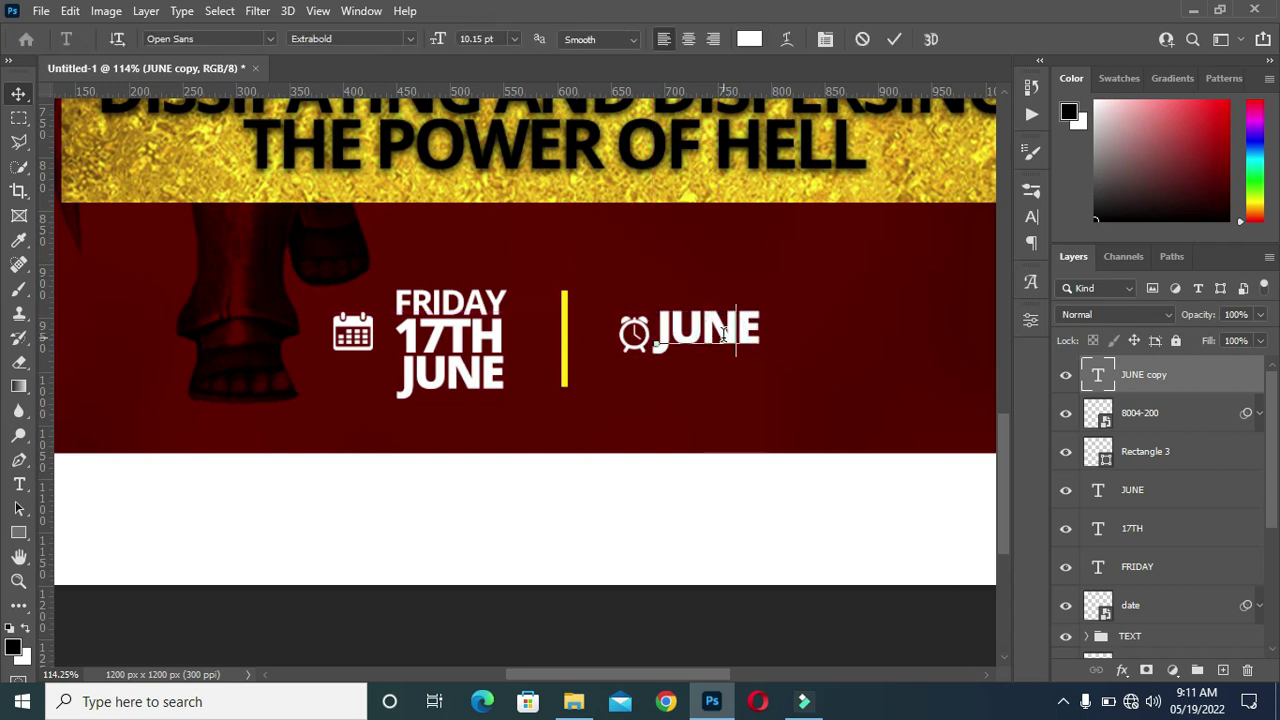
{"action": "double_click", "coordinate": [722, 334]}
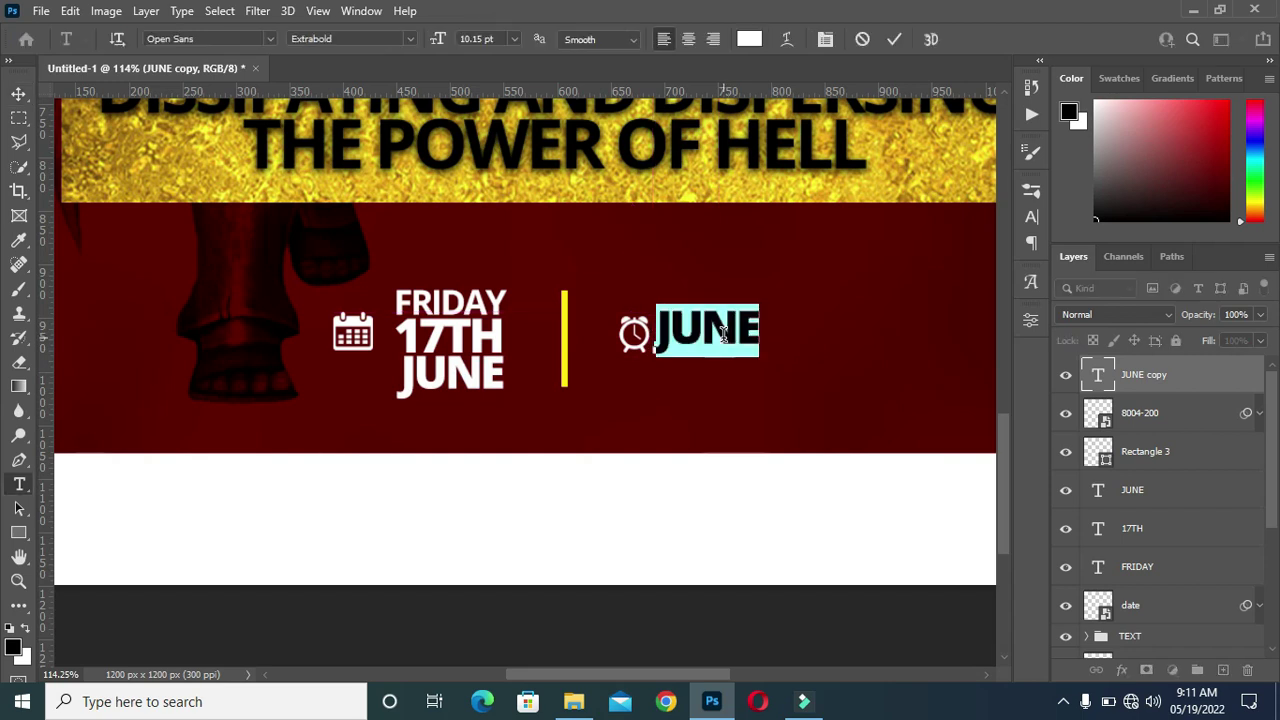
{"action": "type", "text": "10"}
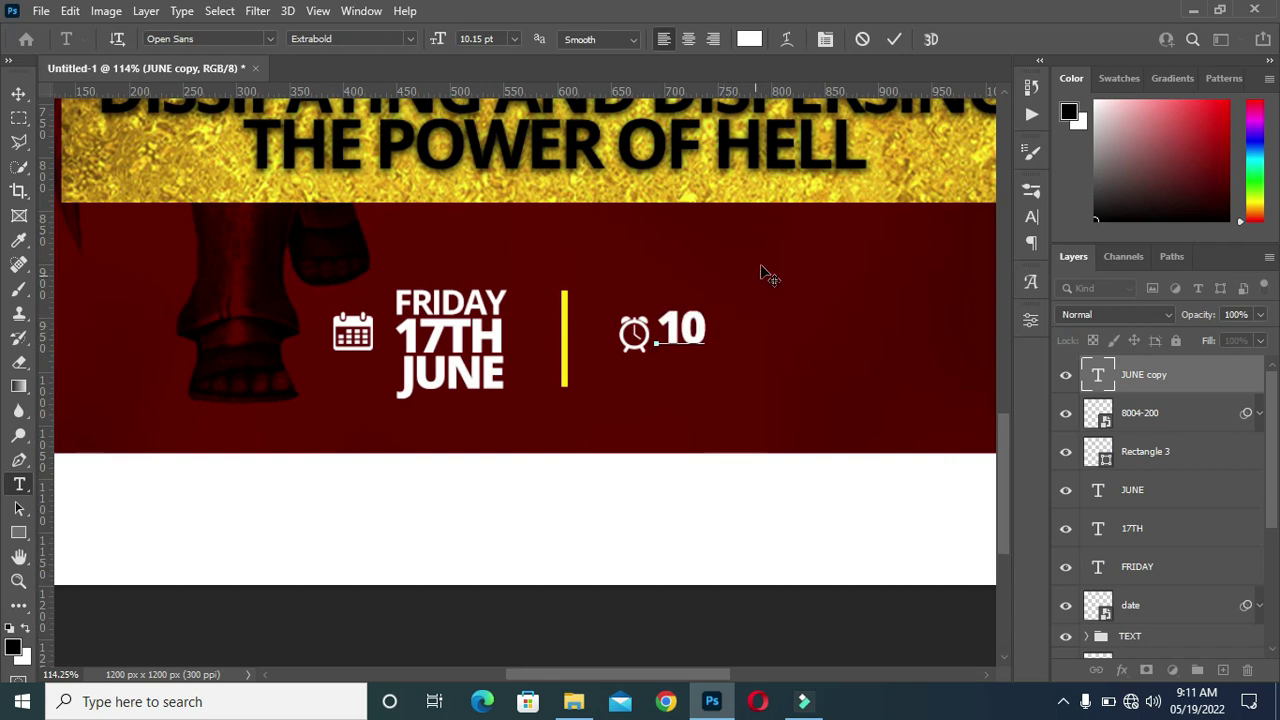
{"action": "left_click", "coordinate": [894, 38]}
Scale the 10 text to about 240% and position it just right of the clock icon.
{"action": "key", "text": "ctrl+plus"}
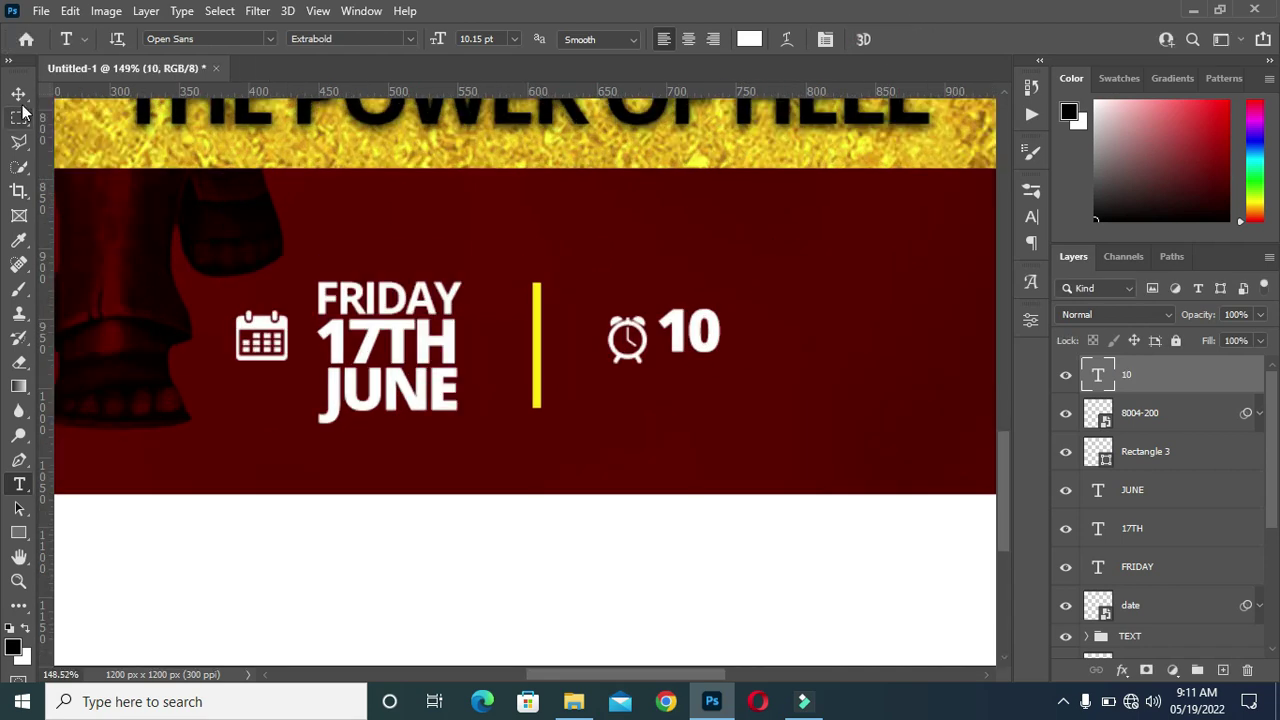
{"action": "left_click", "coordinate": [19, 93]}
{"action": "left_click_drag", "start_coordinate": [725, 331], "coordinate": [783, 372]}
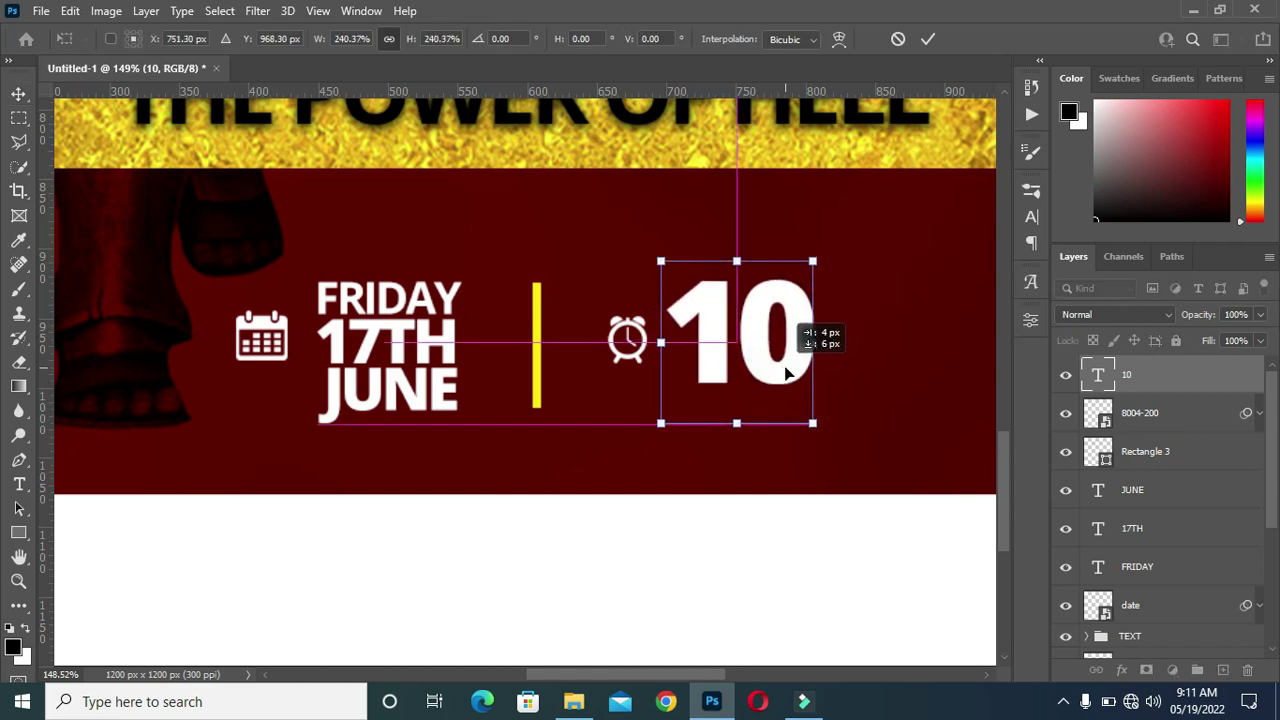
{"action": "left_click", "coordinate": [928, 39]}
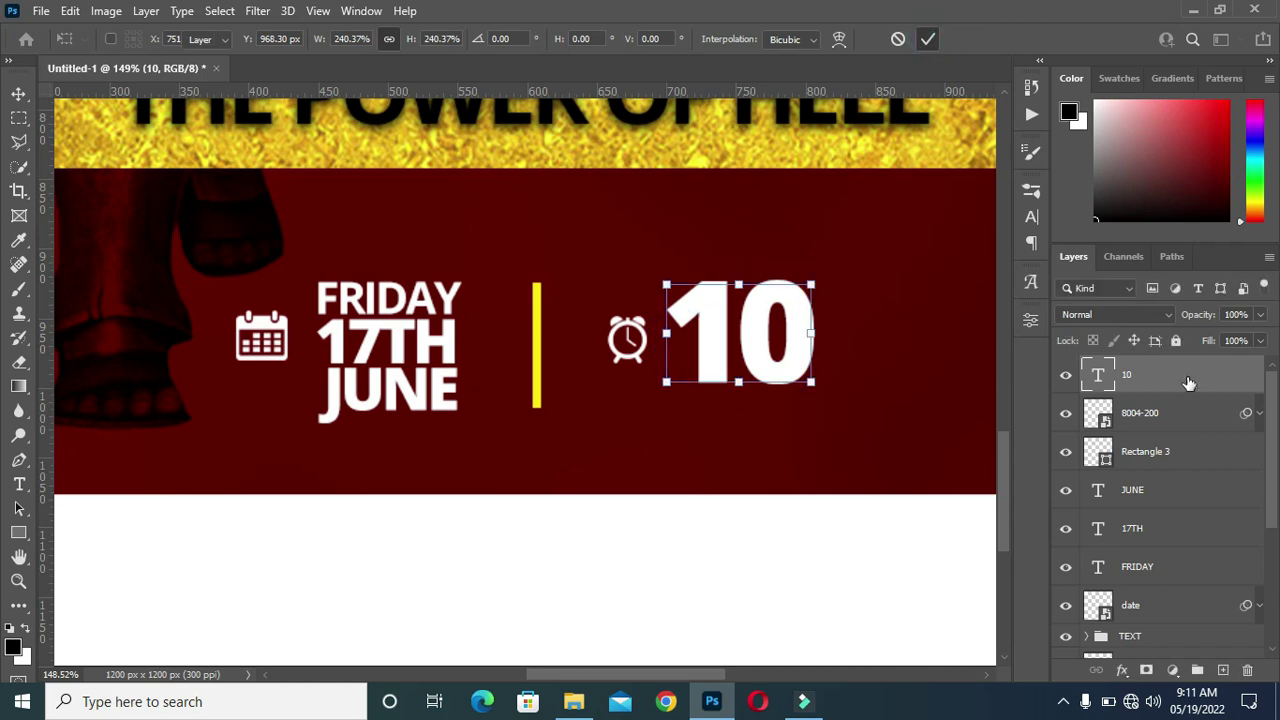
Duplicate the 10 text to its right and scale the copy to about 59%, touching the original.
{"action": "key", "text": "ctrl+j"}
{"action": "left_click_drag", "start_coordinate": [752, 360], "coordinate": [905, 350]}
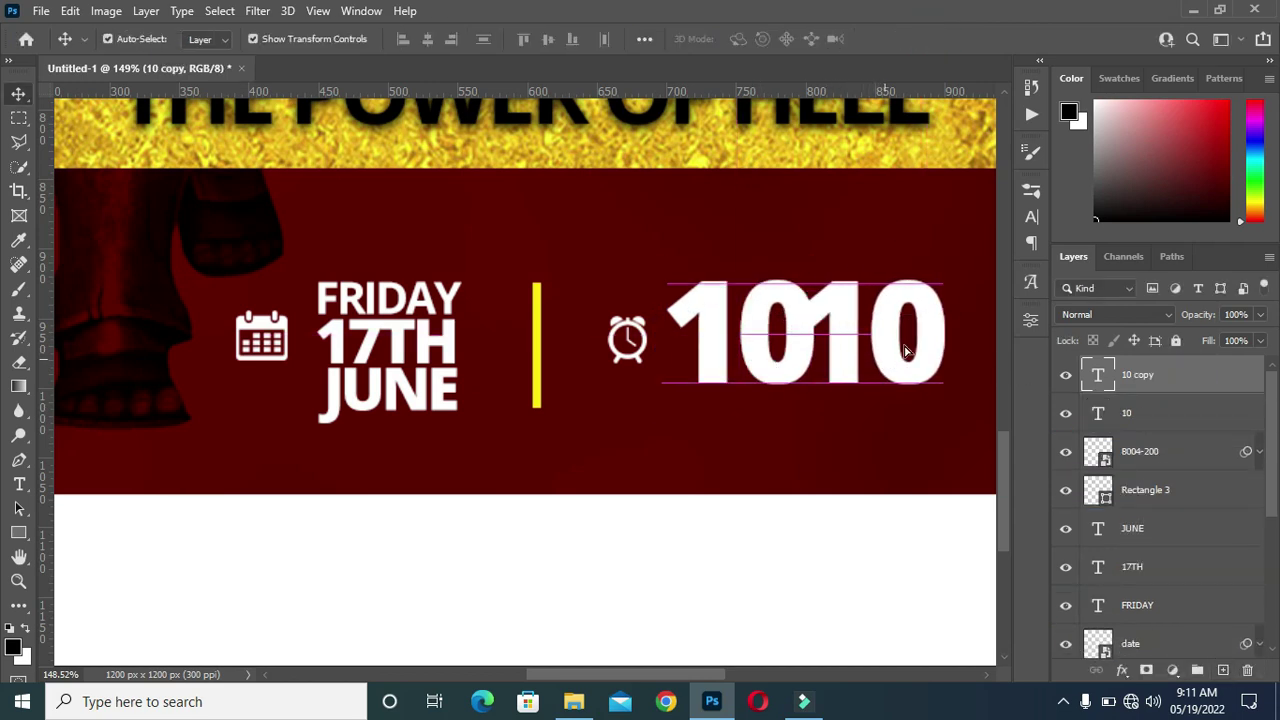
{"action": "left_click_drag", "start_coordinate": [874, 279], "coordinate": [859, 358]}
{"action": "left_click_drag", "start_coordinate": [887, 311], "coordinate": [902, 296]}
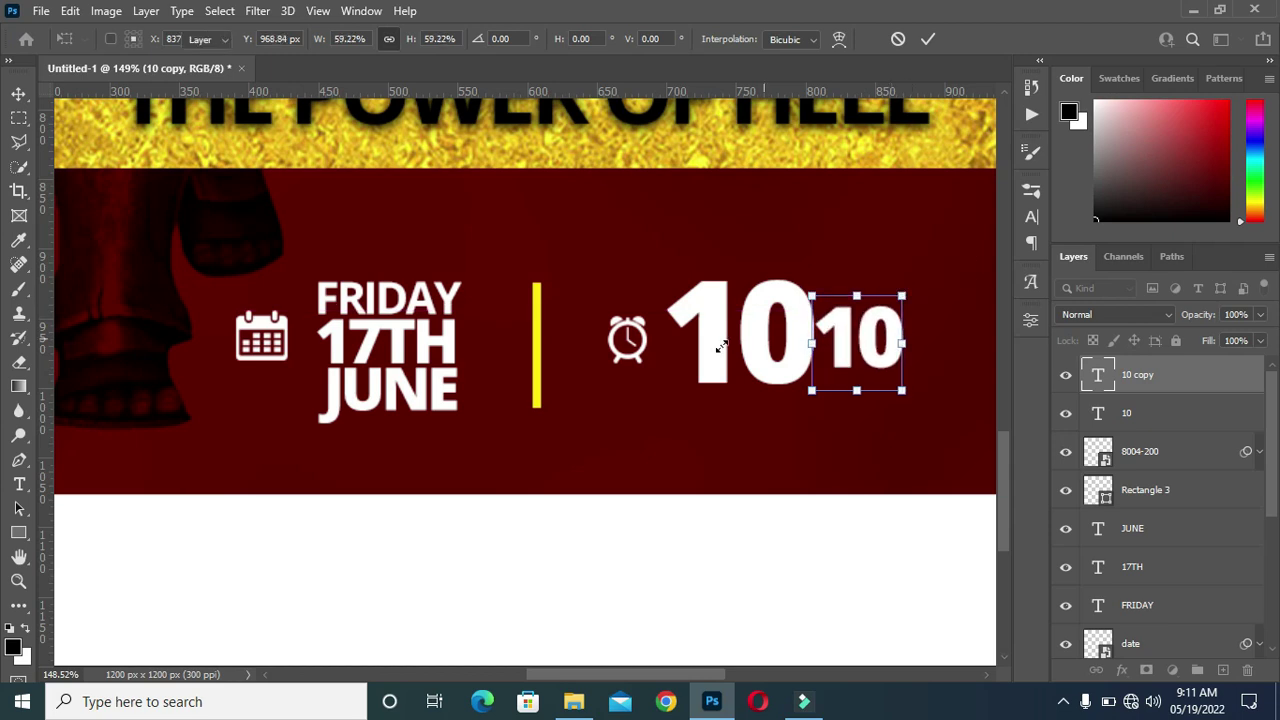
{"action": "key", "text": "Return"}
Replace the wording of the smaller 10 copy with PM.
{"action": "key", "text": "t"}
{"action": "left_click", "coordinate": [876, 335]}
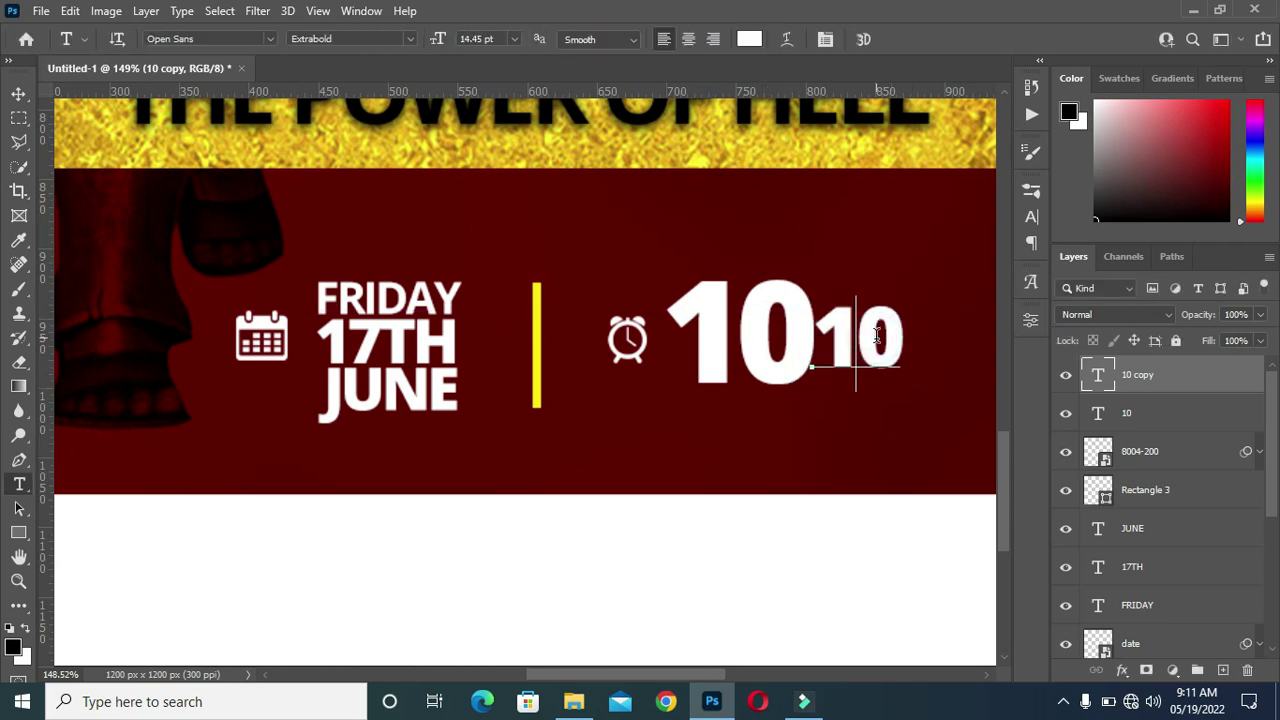
{"action": "double_click", "coordinate": [876, 335]}
{"action": "type", "text": "10"}
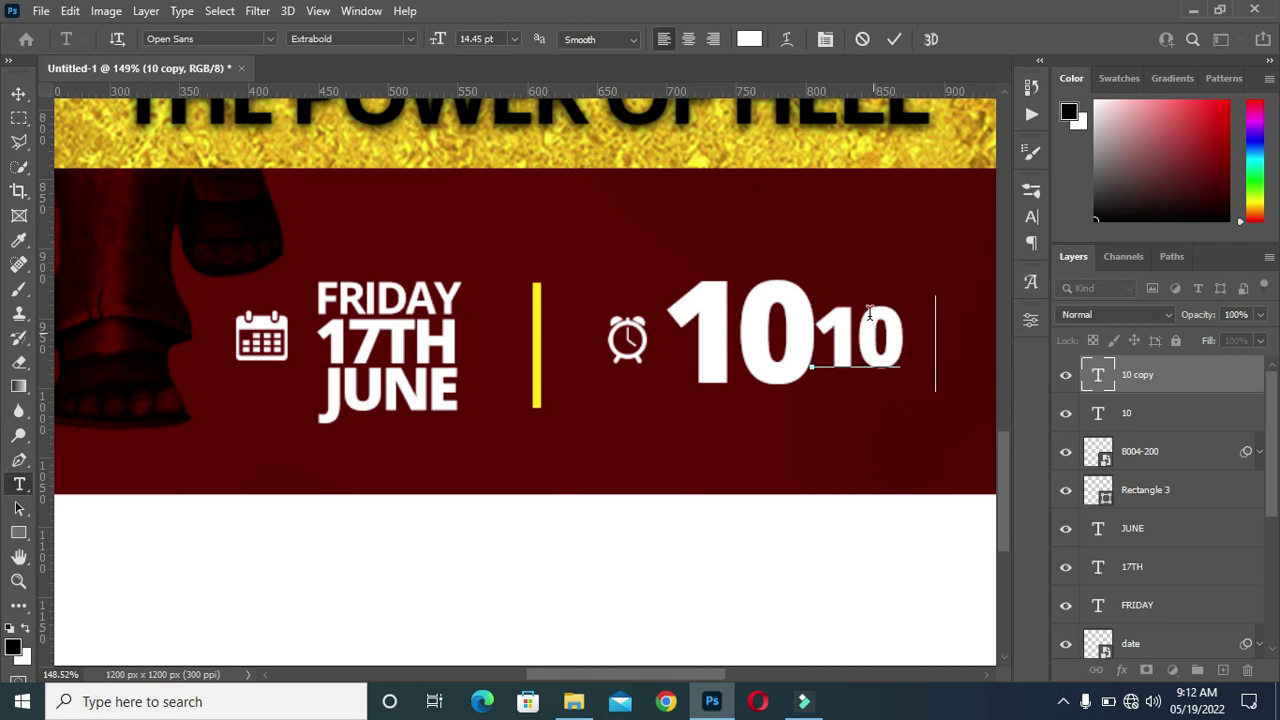
{"action": "key", "text": "ctrl+a"}
{"action": "type", "text": "PM"}
{"action": "left_click", "coordinate": [894, 39]}
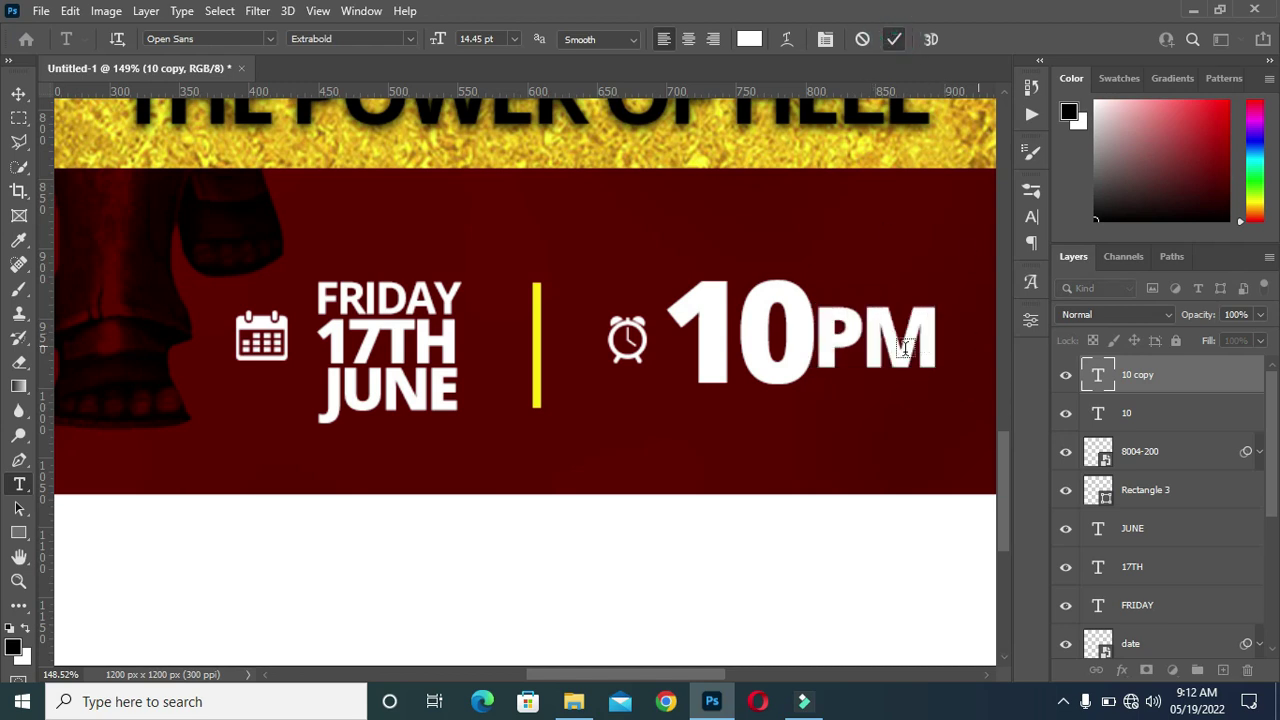
Move PM down to the baseline of 10 and color it with the yellow sampled from the vertical bar.
{"action": "left_click_drag", "start_coordinate": [900, 347], "coordinate": [899, 376]}
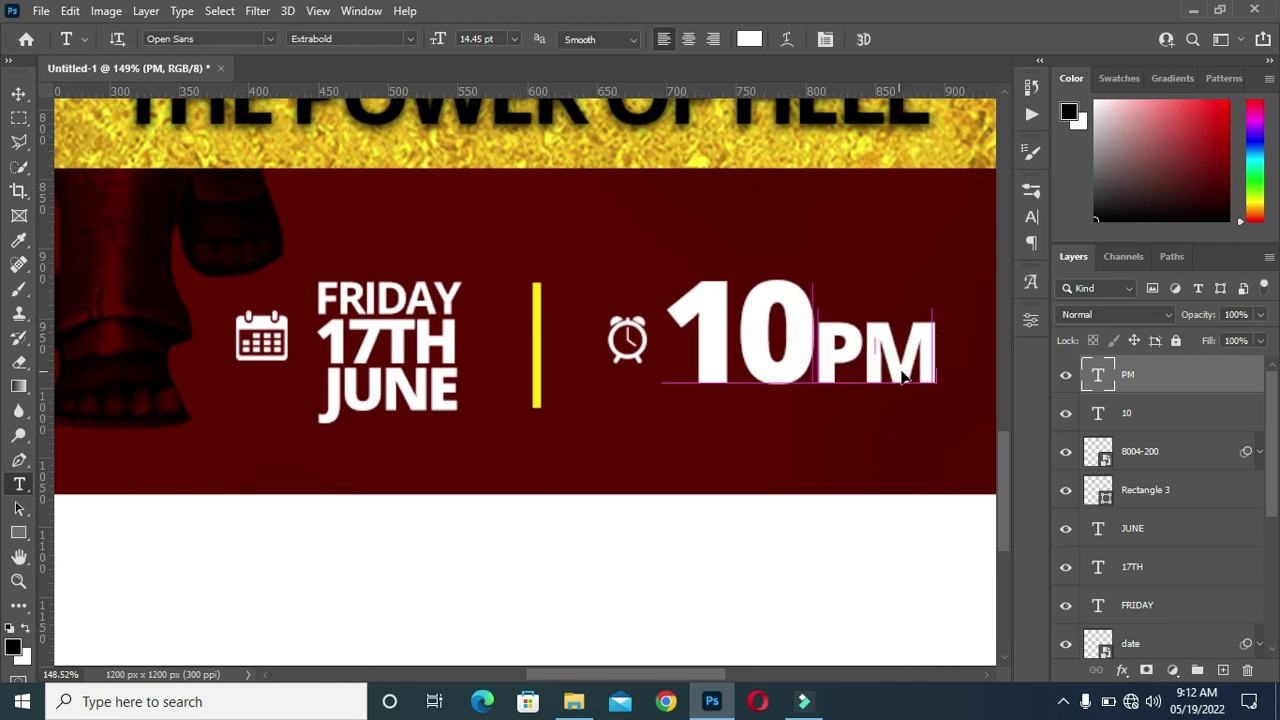
{"action": "left_click", "coordinate": [752, 39]}
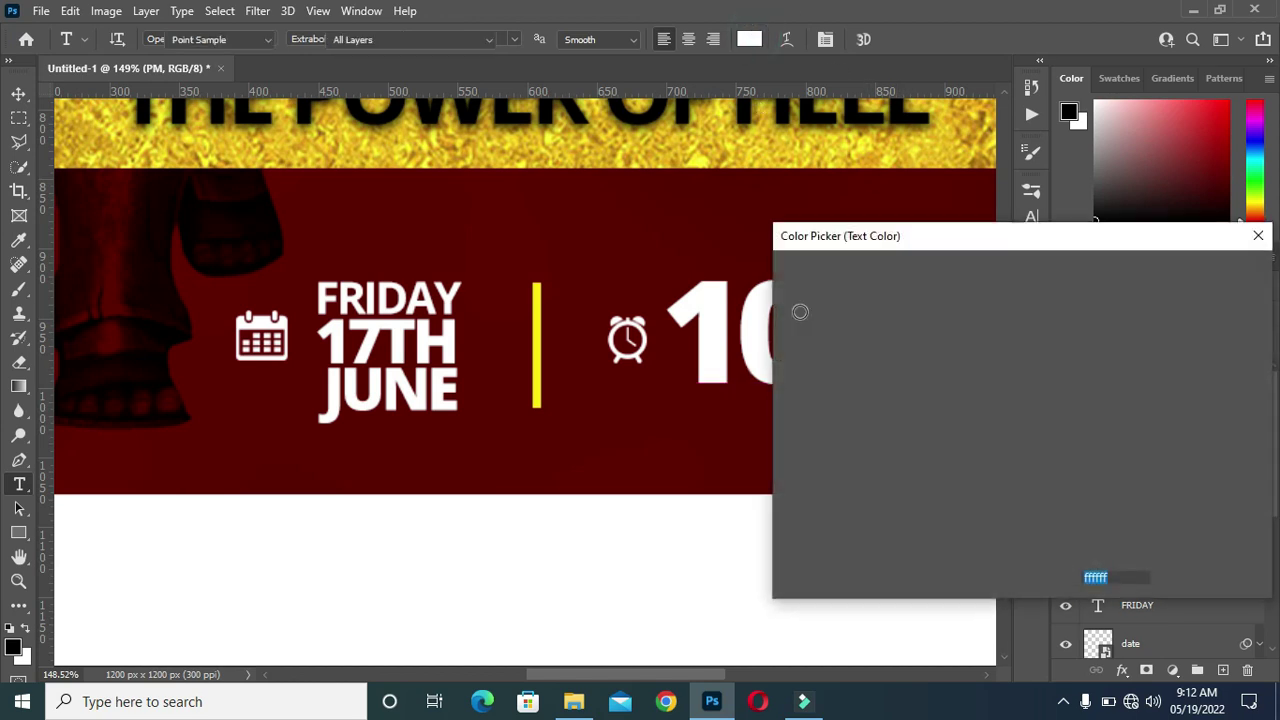
{"action": "left_click", "coordinate": [537, 369]}
{"action": "left_click", "coordinate": [1172, 275]}
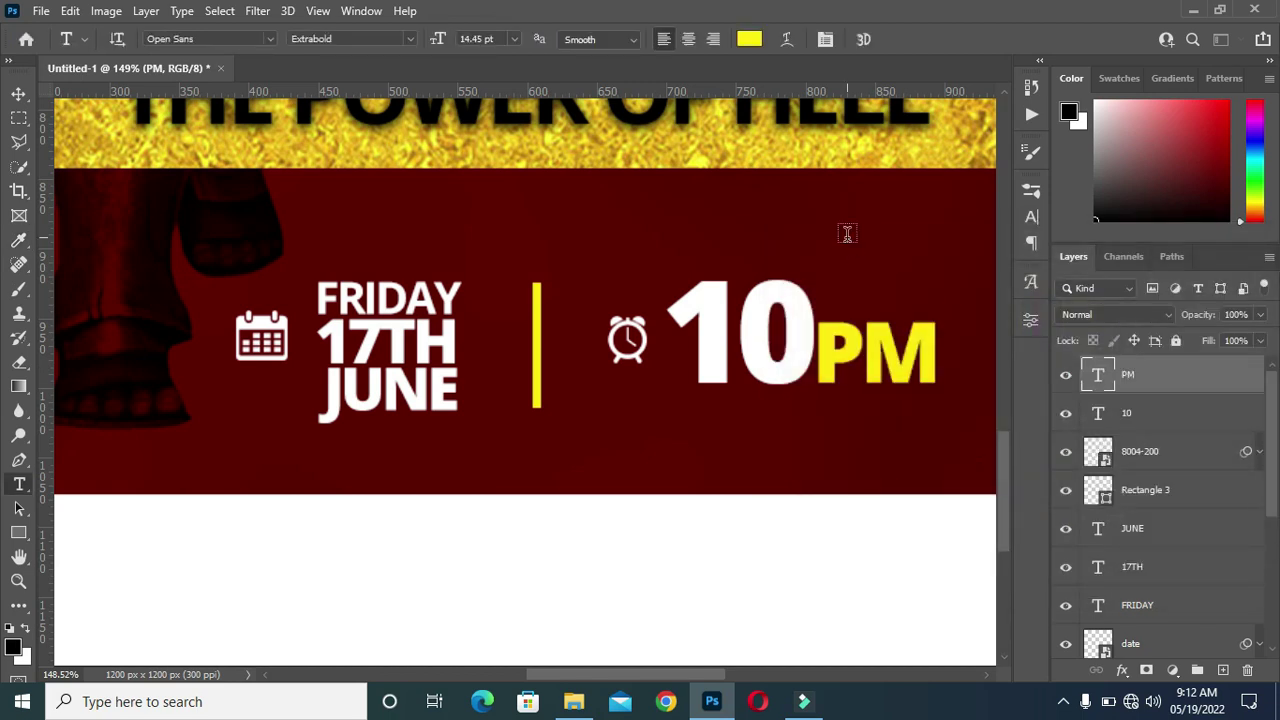
{"action": "scroll", "coordinate": [847, 237], "scroll_direction": "down", "scroll_amount": 3}
{"action": "key", "text": "v"}
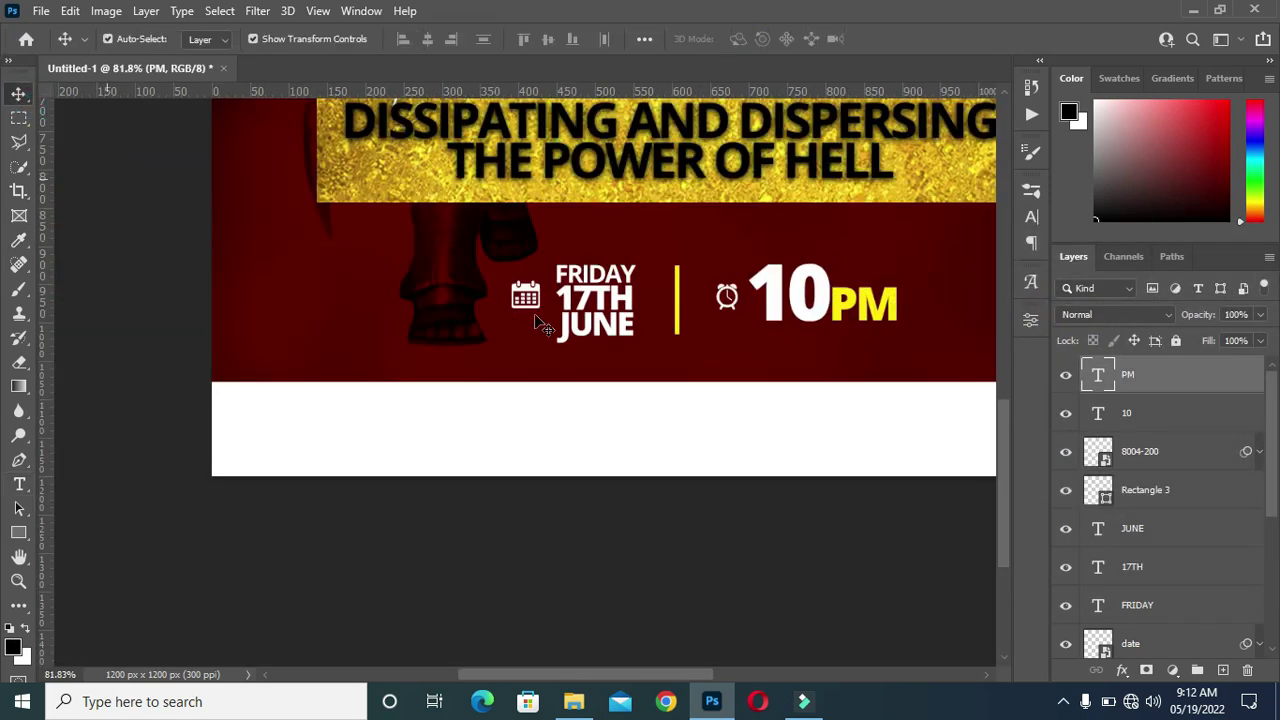
Group the PM, 10 and clock icon layers together.
{"action": "scroll", "coordinate": [537, 322], "scroll_direction": "down", "scroll_amount": 4}
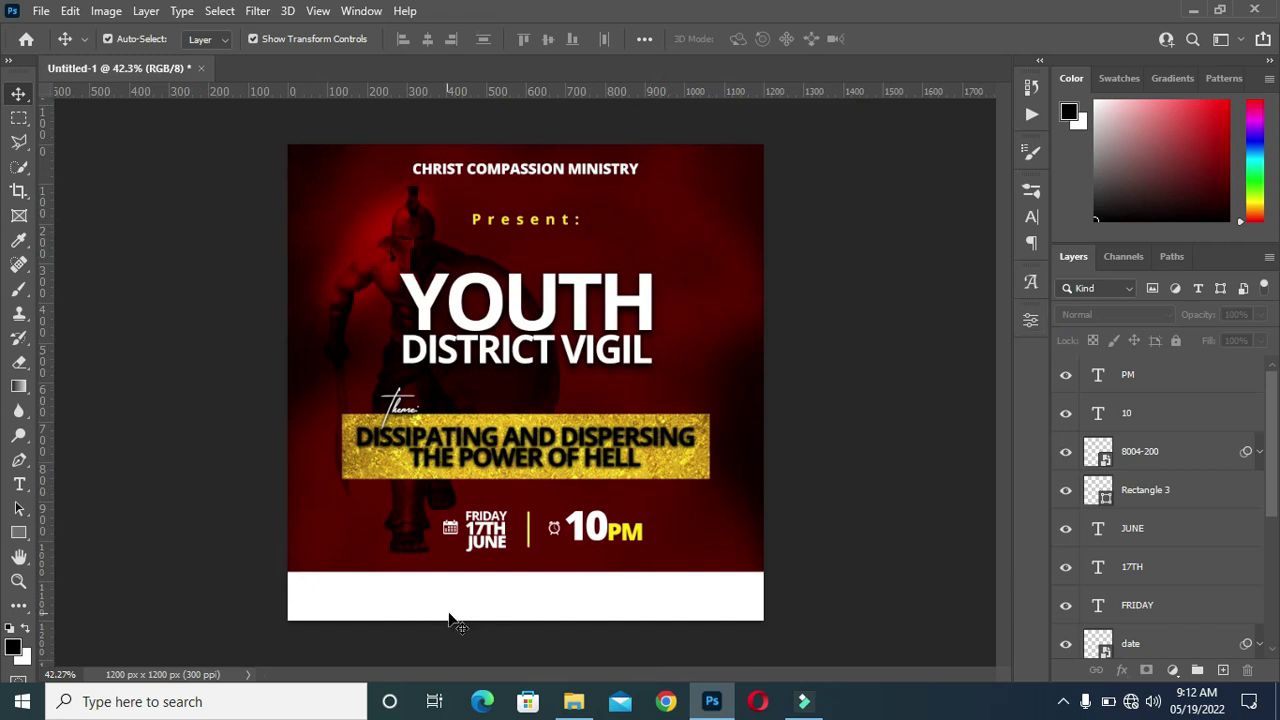
{"action": "scroll", "coordinate": [606, 591], "scroll_direction": "up", "scroll_amount": 1}
{"action": "scroll", "coordinate": [591, 651], "scroll_direction": "down", "scroll_amount": 1}
{"action": "scroll", "coordinate": [591, 640], "scroll_direction": "up", "scroll_amount": 2}
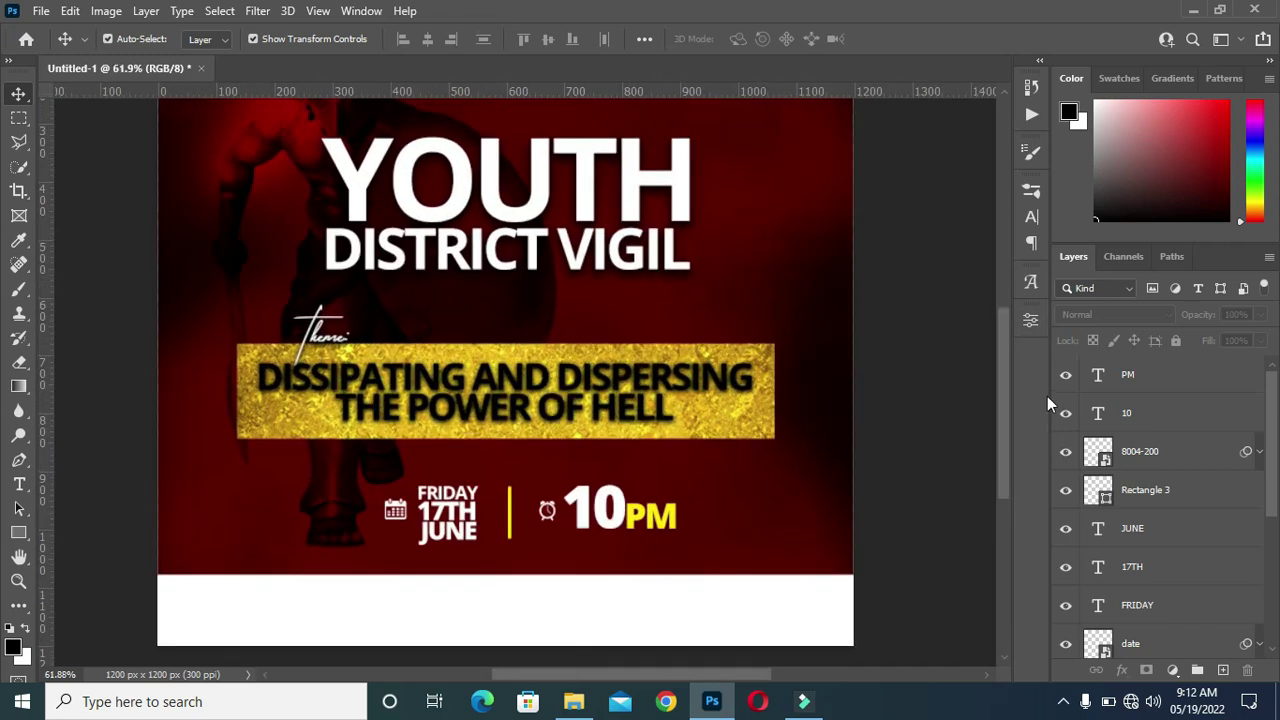
{"action": "left_click_drag", "start_coordinate": [1003, 446], "coordinate": [1005, 477]}
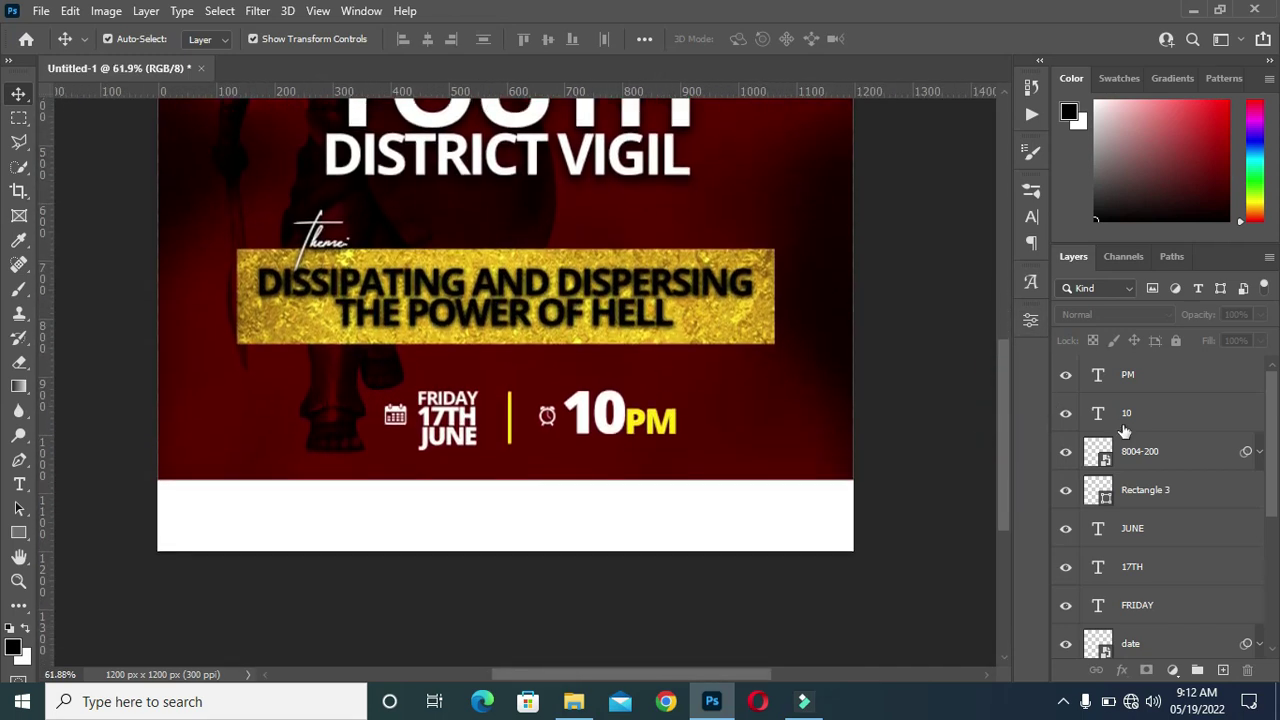
{"action": "left_click", "coordinate": [1145, 383]}
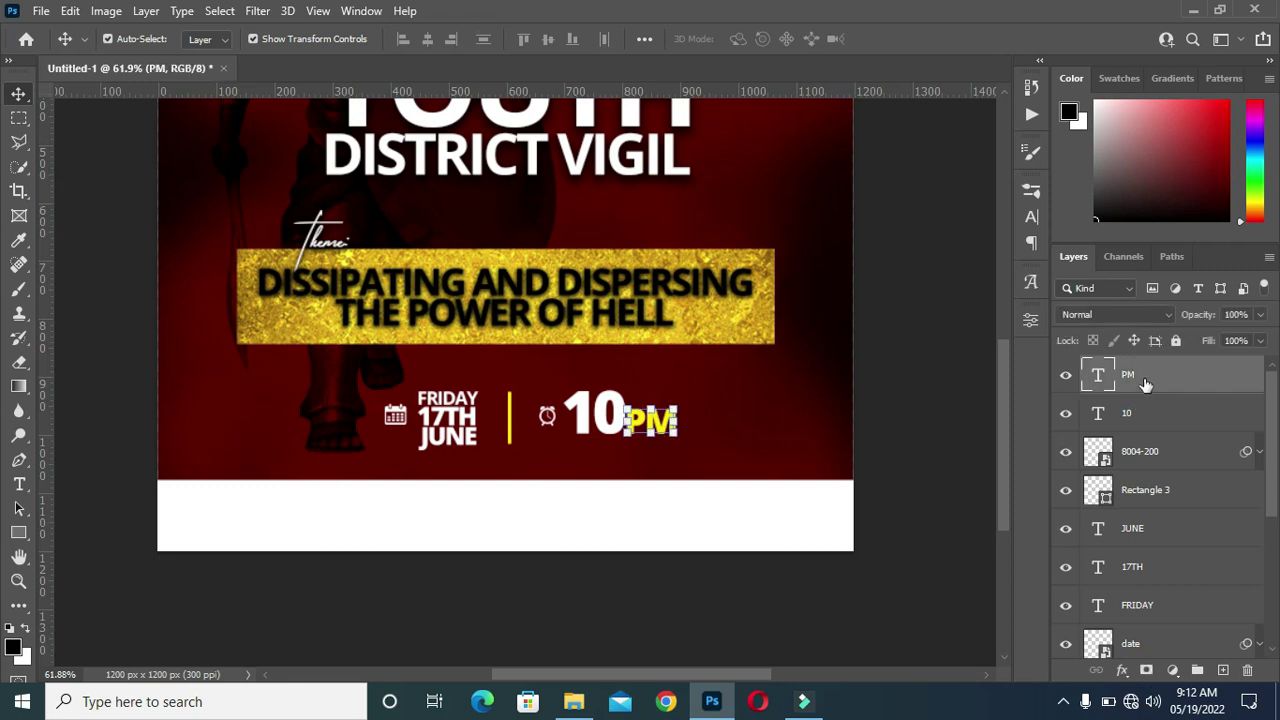
{"action": "left_click", "coordinate": [1143, 457], "text": "shift"}
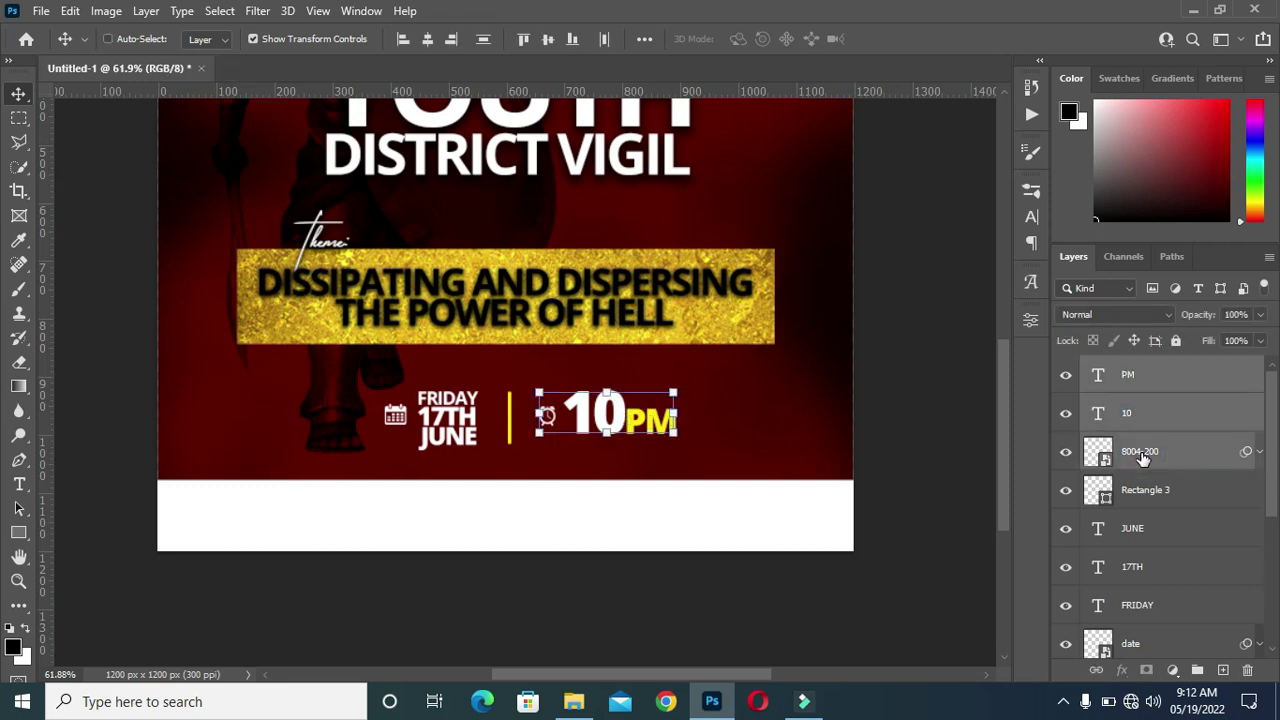
{"action": "key", "text": "ctrl+g"}
Group the yellow vertical bar with the FRIDAY, 17TH and JUNE texts, and add the calendar icon to that group.
{"action": "left_click", "coordinate": [1147, 400]}
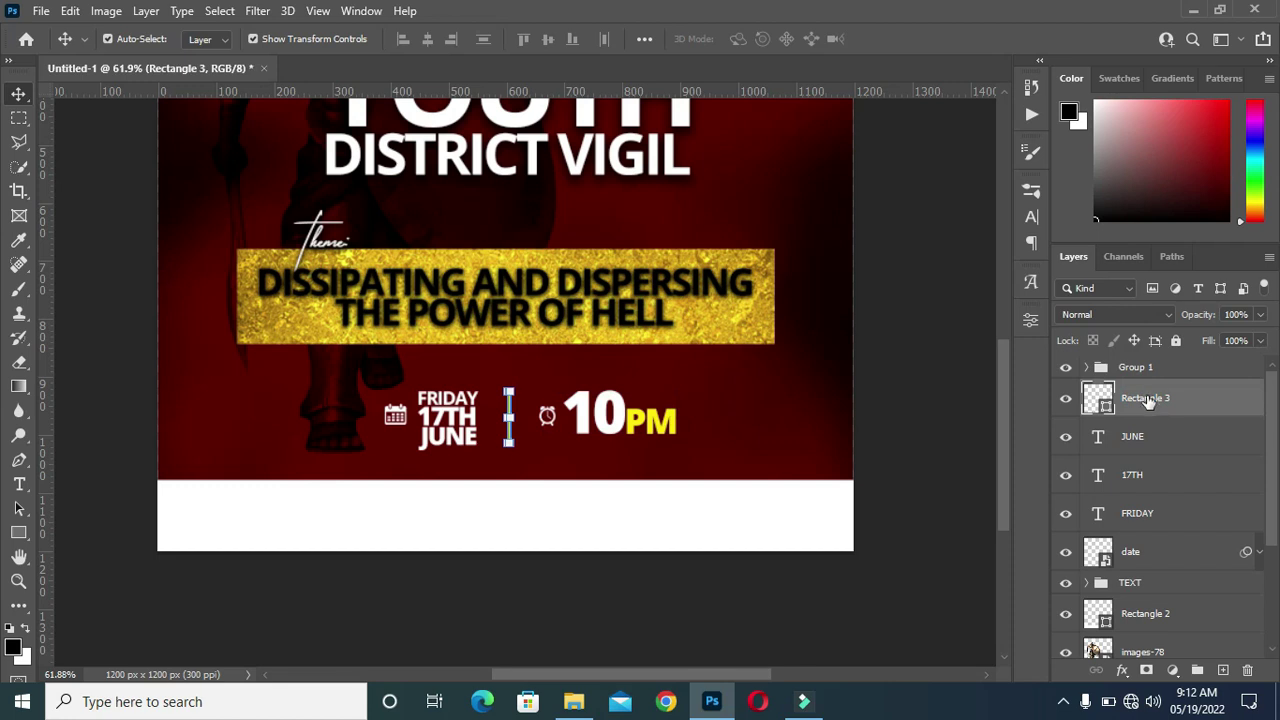
{"action": "left_click", "coordinate": [1158, 513], "text": "shift"}
{"action": "key", "text": "ctrl+g"}
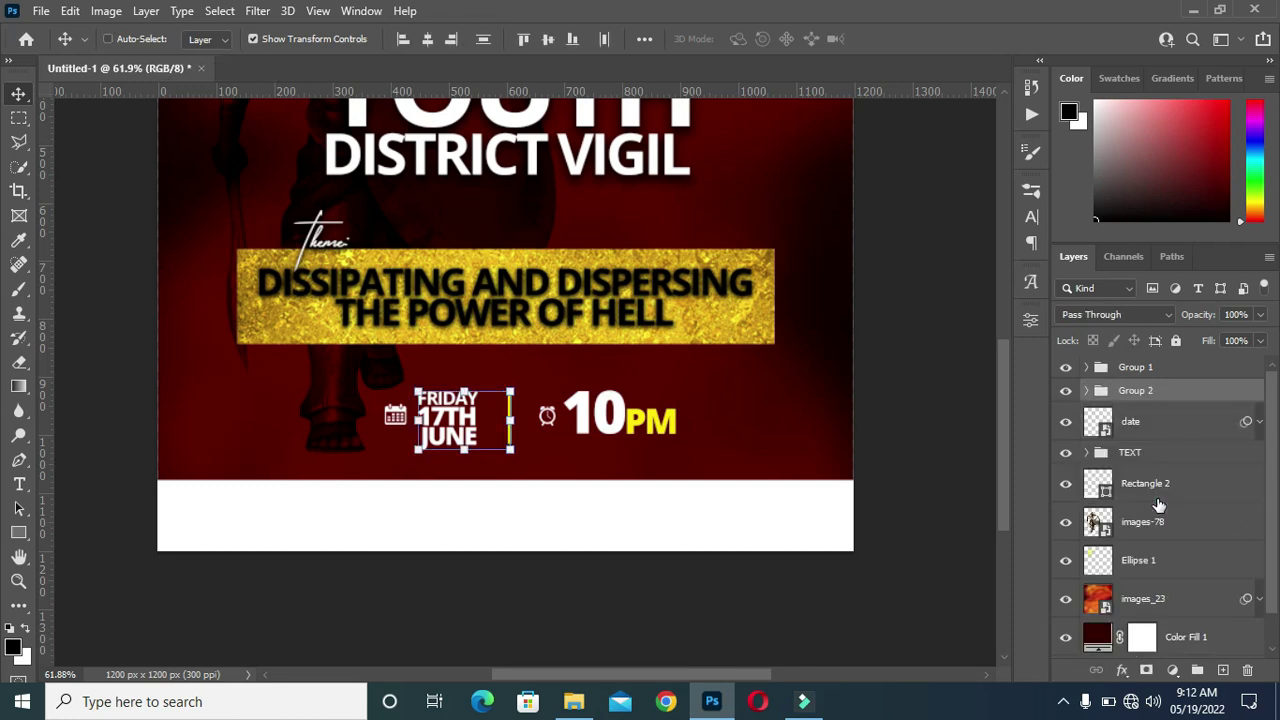
{"action": "left_click", "coordinate": [1065, 390]}
{"action": "left_click", "coordinate": [1065, 390]}
{"action": "left_click", "coordinate": [1086, 390]}
{"action": "left_click", "coordinate": [1152, 572]}
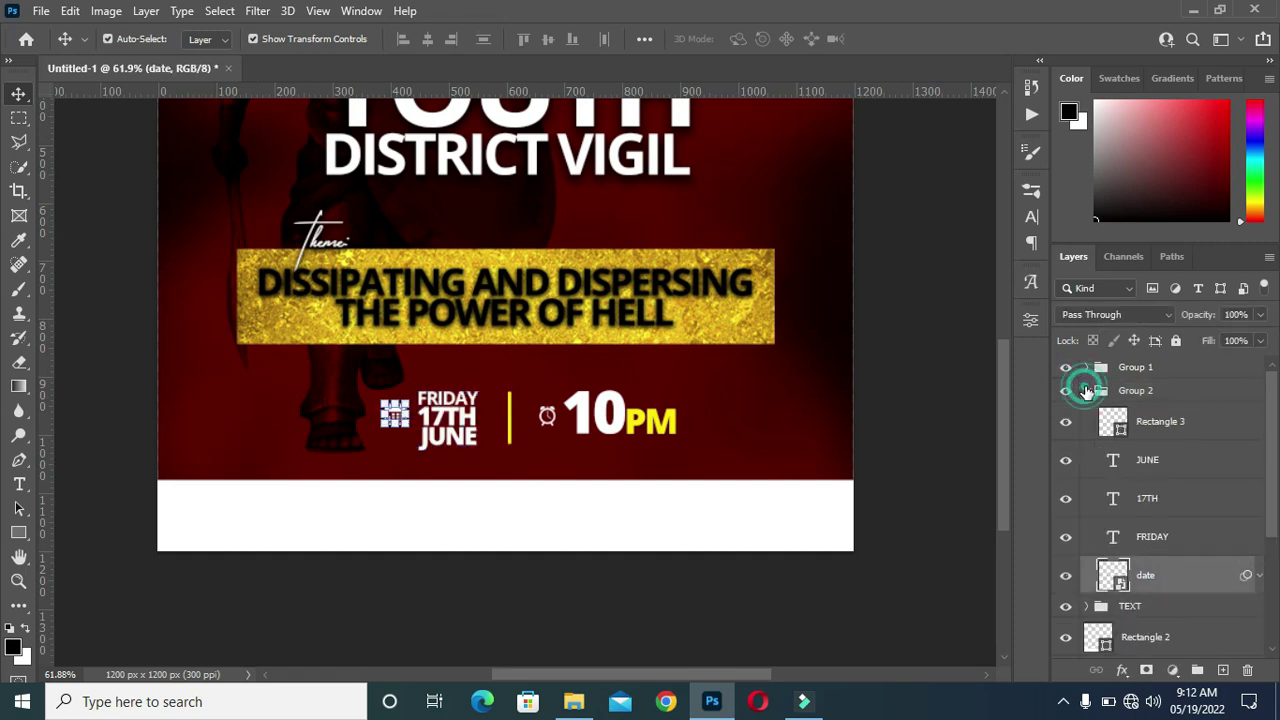
{"action": "left_click", "coordinate": [1086, 390]}
Scale the date and time groups together to about 120% and center them below the theme banner.
{"action": "left_click", "coordinate": [1131, 368], "text": "ctrl"}
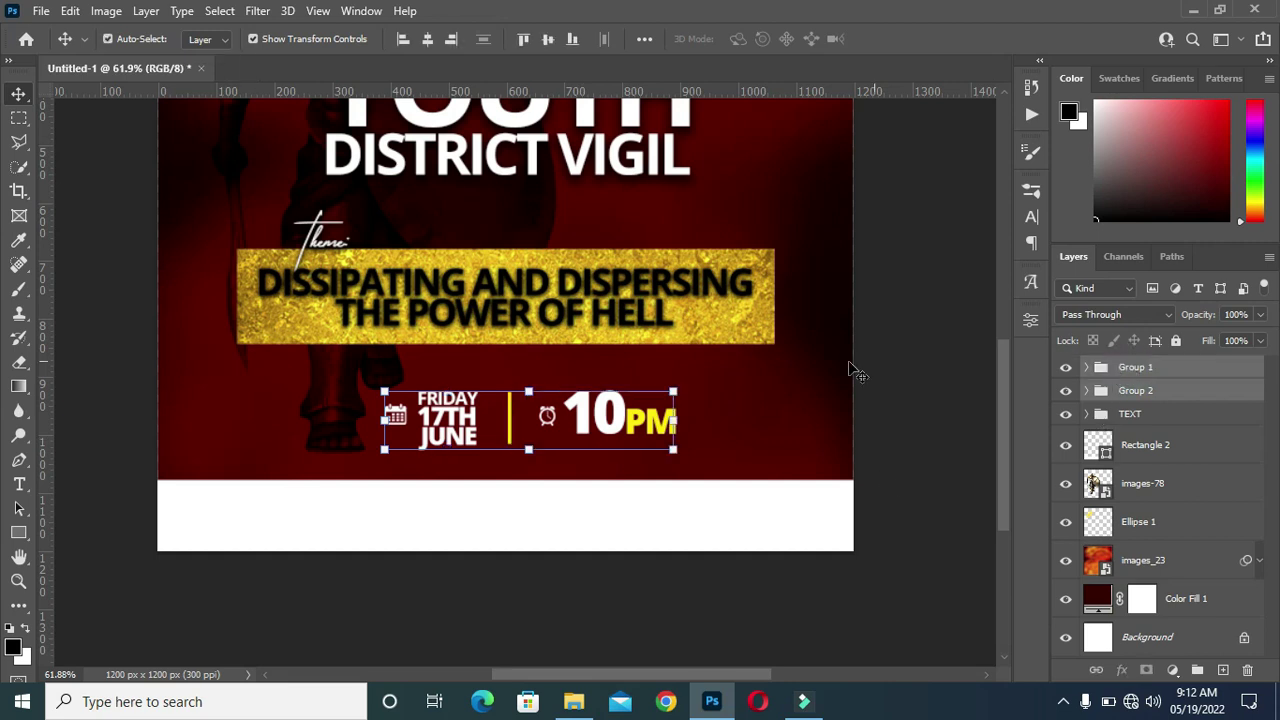
{"action": "left_click", "coordinate": [540, 418], "text": "ctrl"}
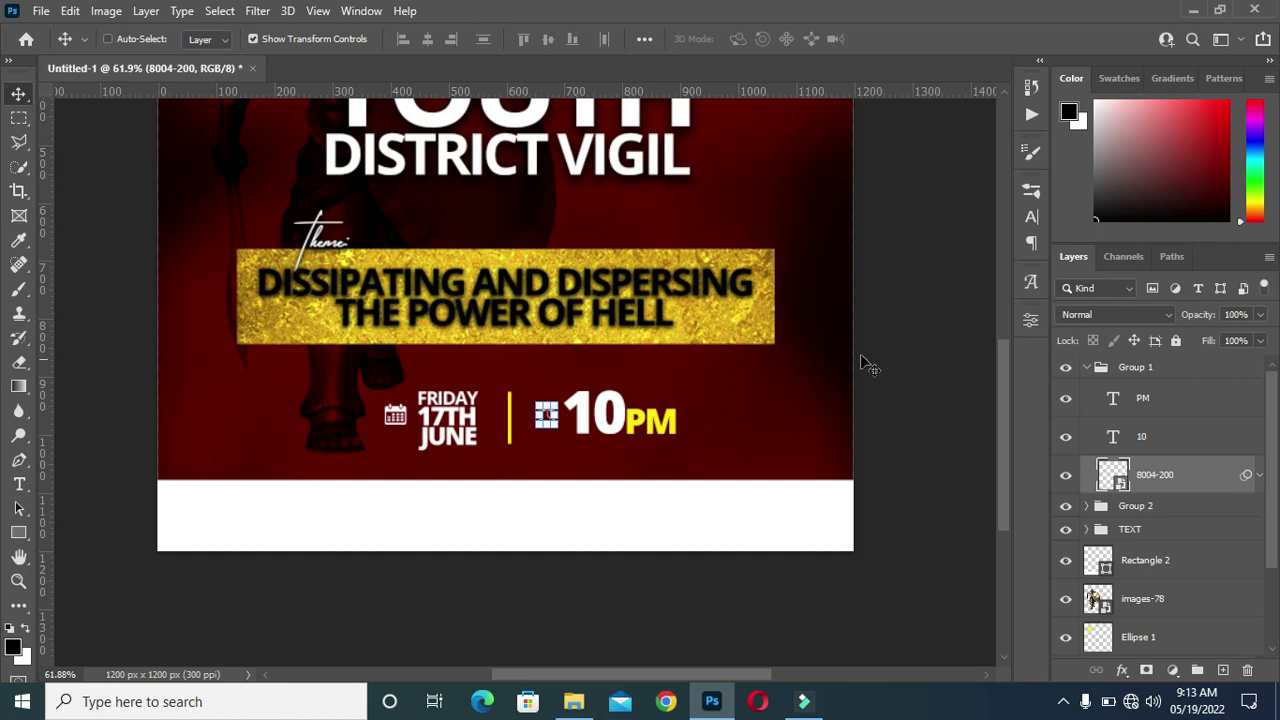
{"action": "left_click", "coordinate": [1089, 367]}
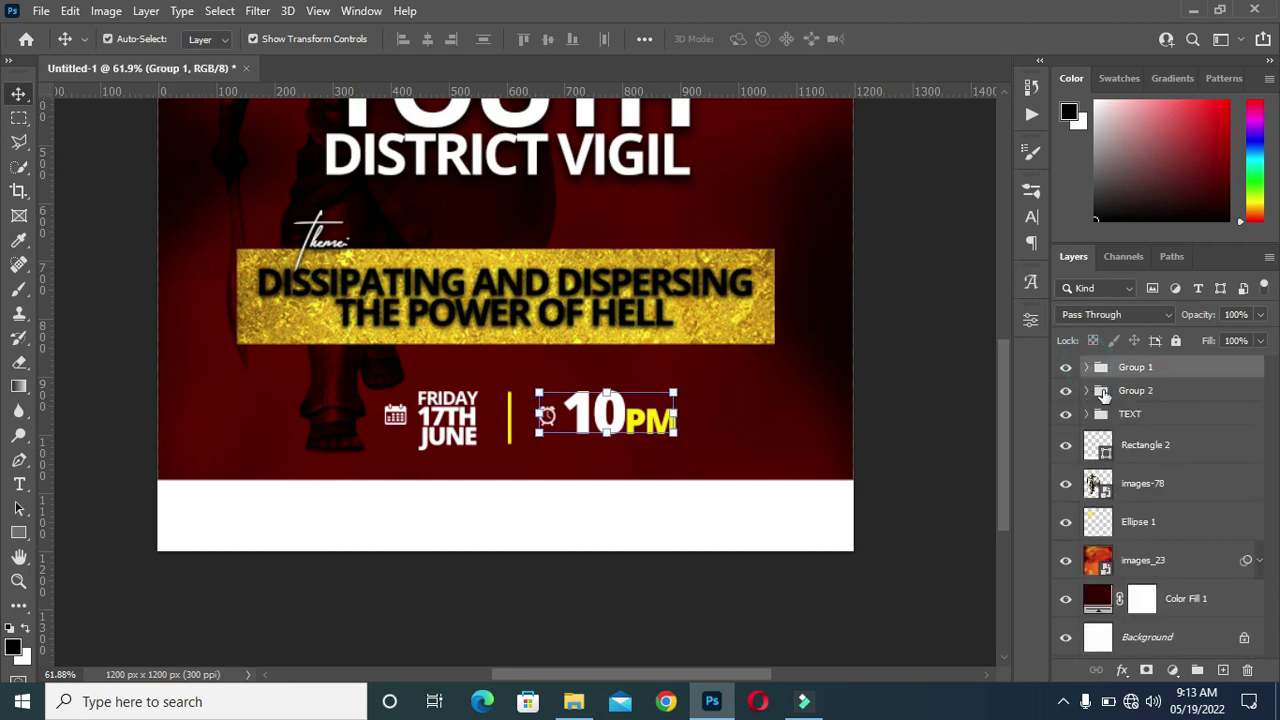
{"action": "left_click", "coordinate": [1110, 391], "text": "ctrl"}
{"action": "key", "text": "ctrl+t"}
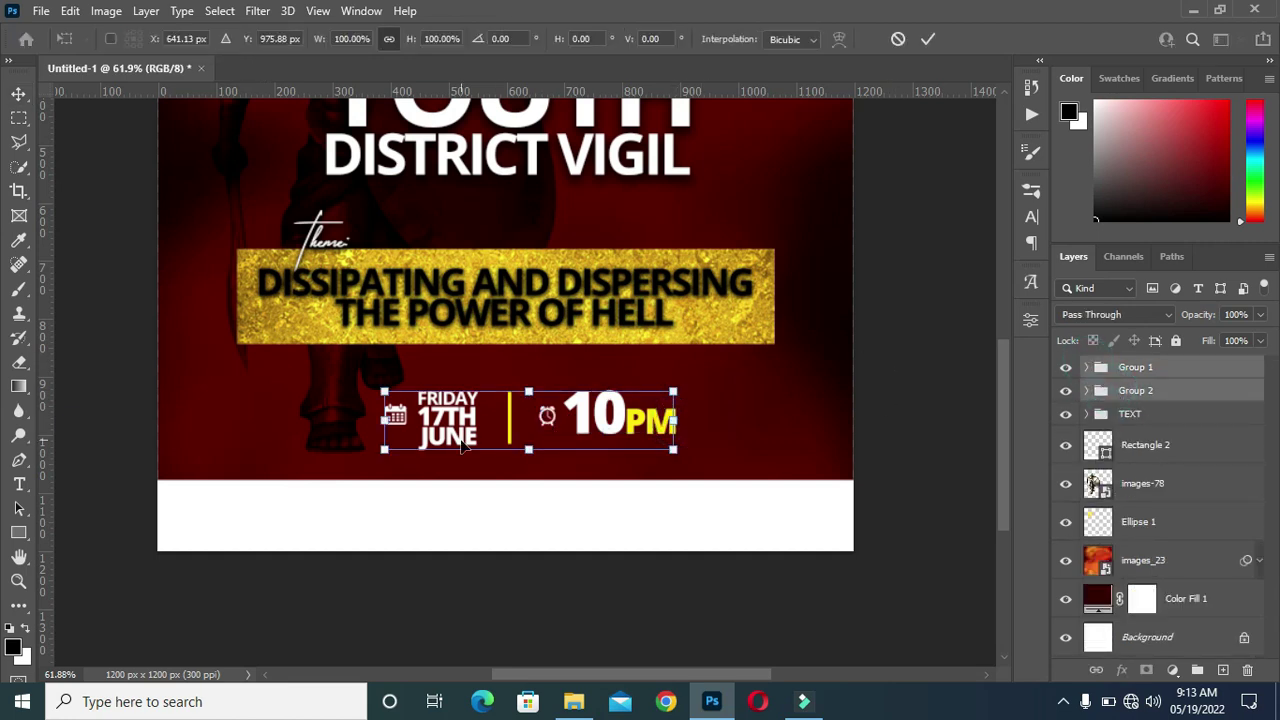
{"action": "left_click_drag", "start_coordinate": [384, 419], "coordinate": [327, 419]}
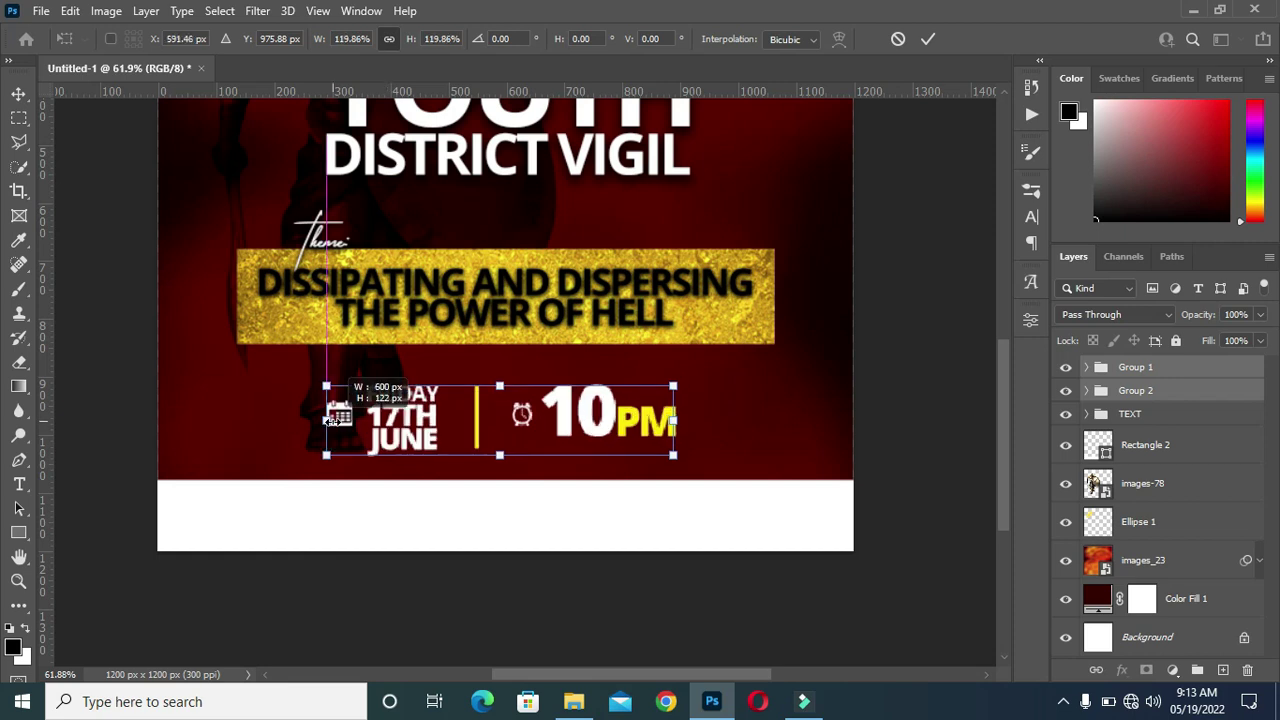
{"action": "left_click_drag", "start_coordinate": [564, 426], "coordinate": [569, 423]}
{"action": "left_click", "coordinate": [928, 38]}
{"action": "scroll", "coordinate": [750, 420], "scroll_direction": "down", "scroll_amount": 3}
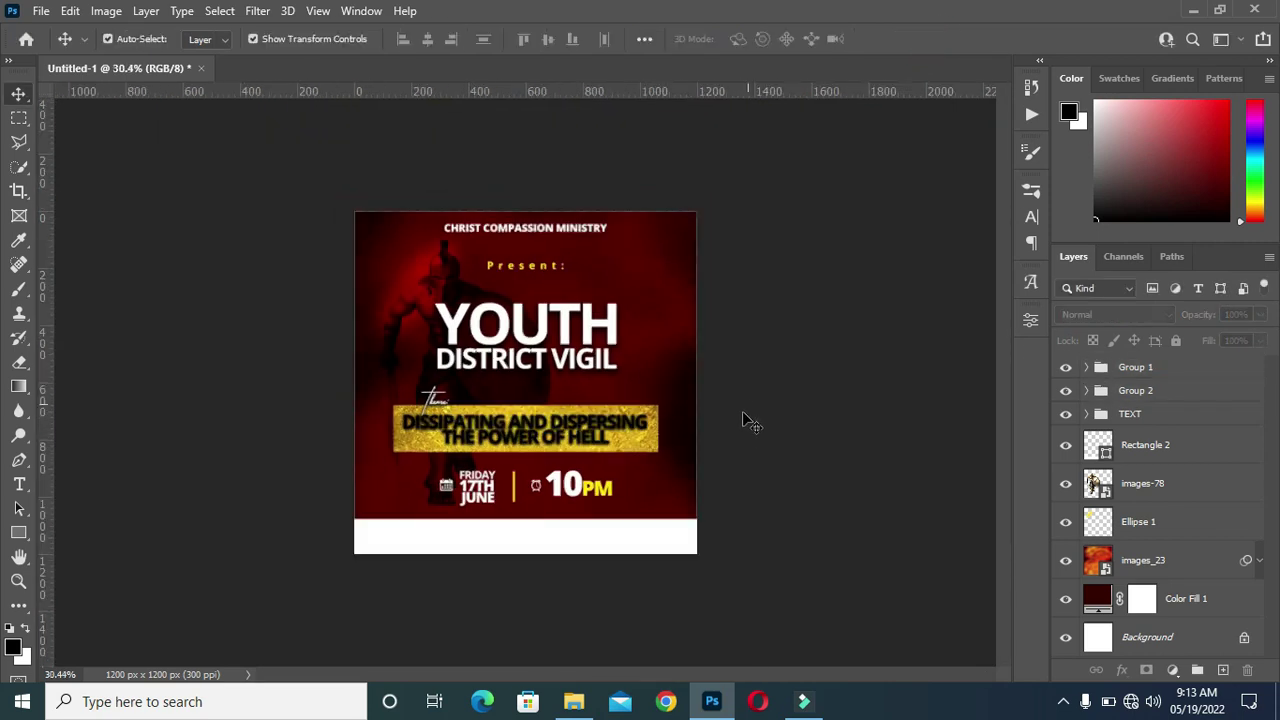
{"action": "scroll", "coordinate": [590, 548], "scroll_direction": "up", "scroll_amount": 1}
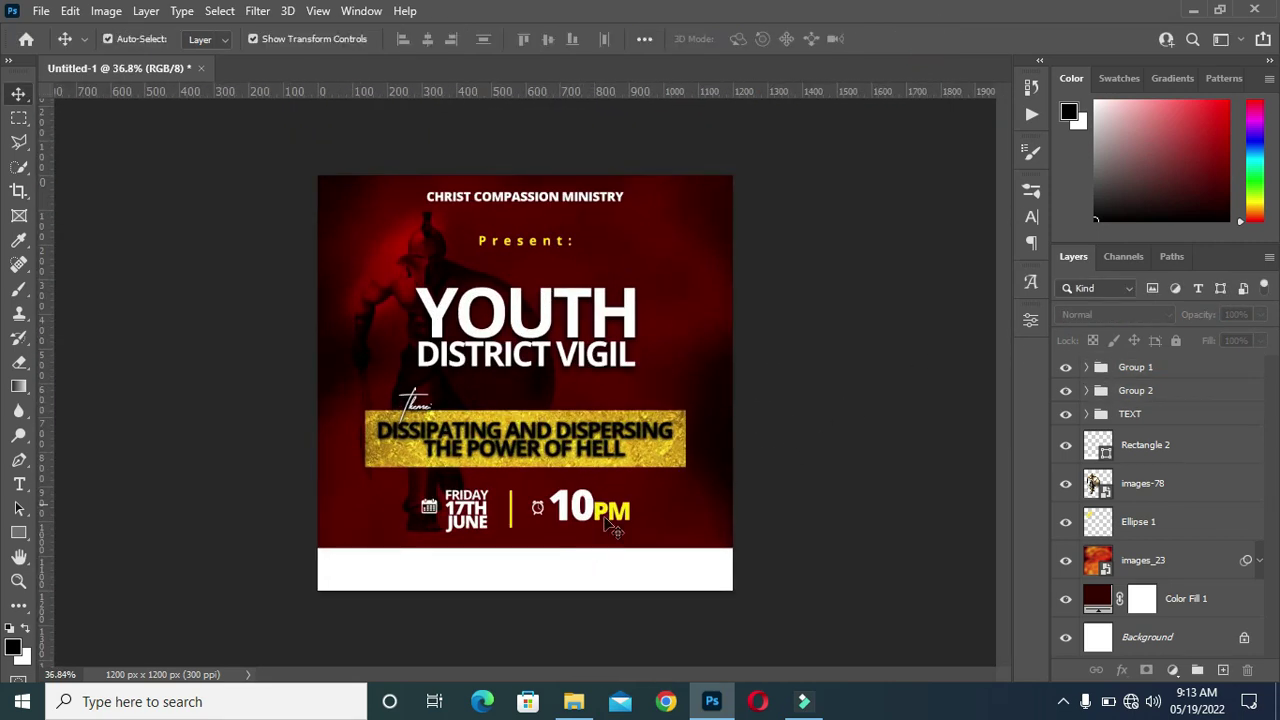
{"action": "scroll", "coordinate": [500, 583], "scroll_direction": "up", "scroll_amount": 1}
{"action": "left_click", "coordinate": [1125, 391]}
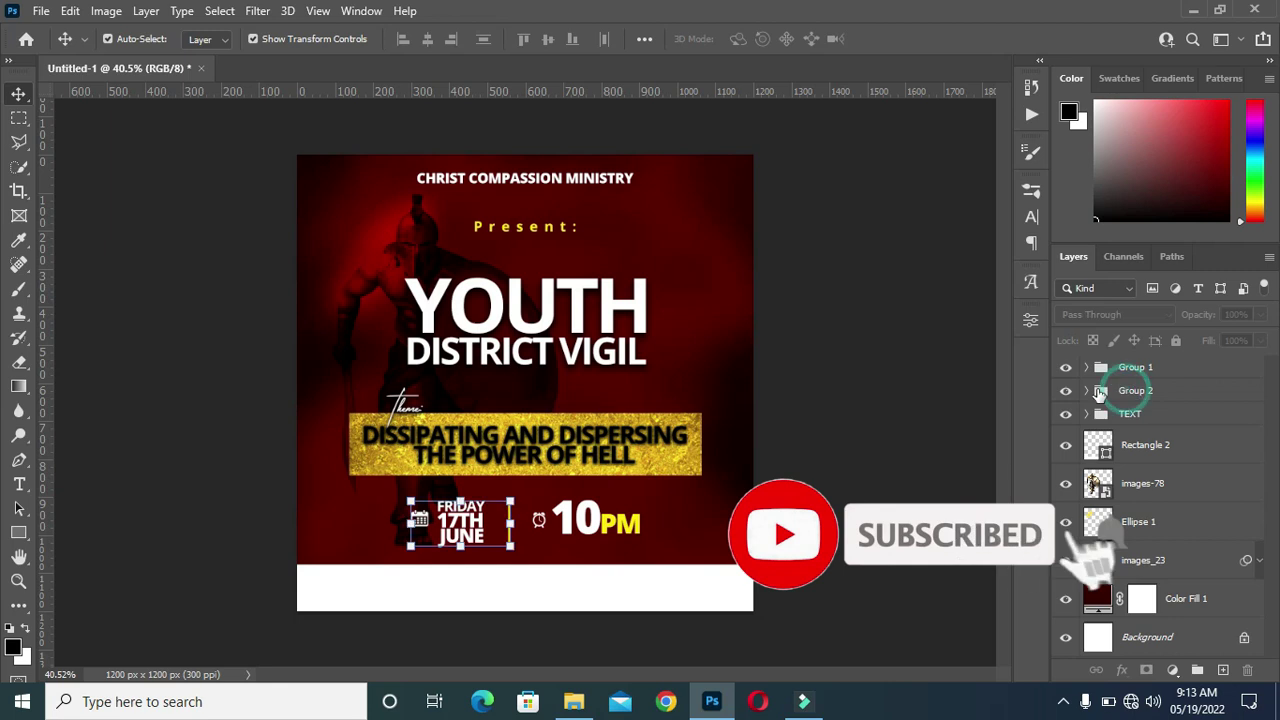
{"action": "scroll", "coordinate": [630, 512], "scroll_direction": "up", "scroll_amount": 1}
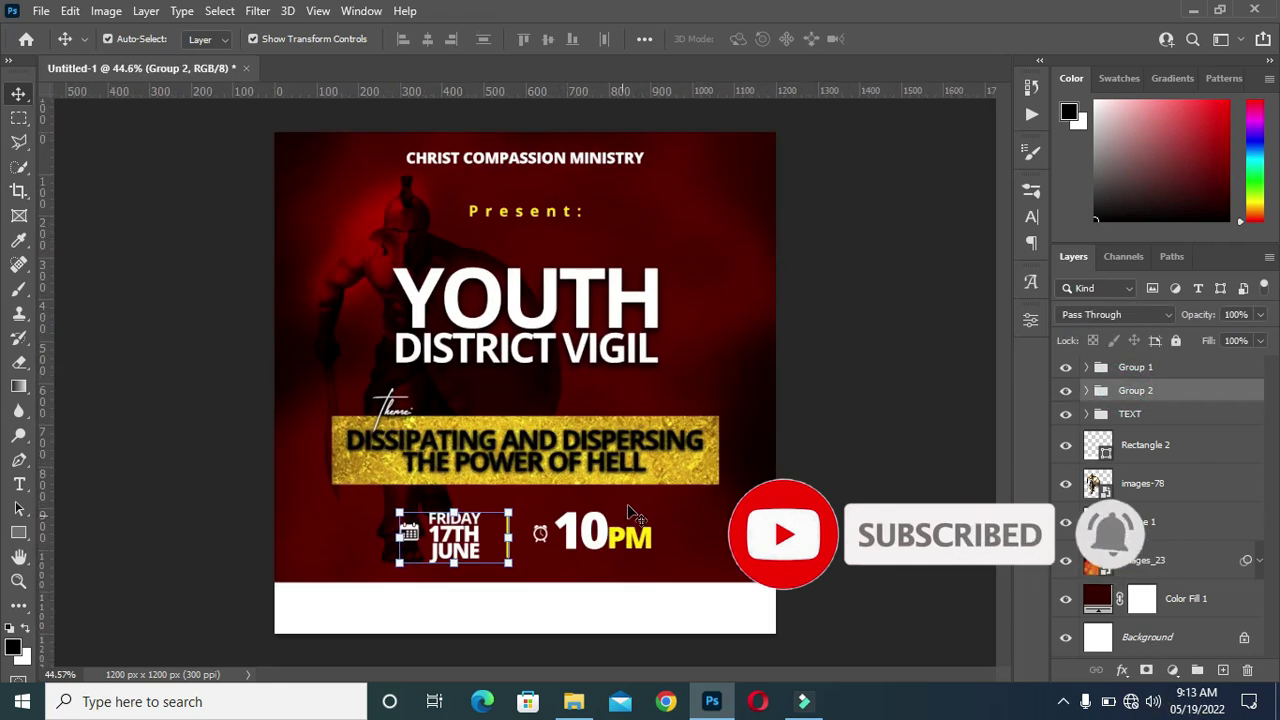
{"action": "scroll", "coordinate": [620, 580], "scroll_direction": "down", "scroll_amount": 1}
Place the google-location-icon-16 image from the file folder, scaled down, near the left end of the white footer strip.
{"action": "scroll", "coordinate": [608, 640], "scroll_direction": "up", "scroll_amount": 5}
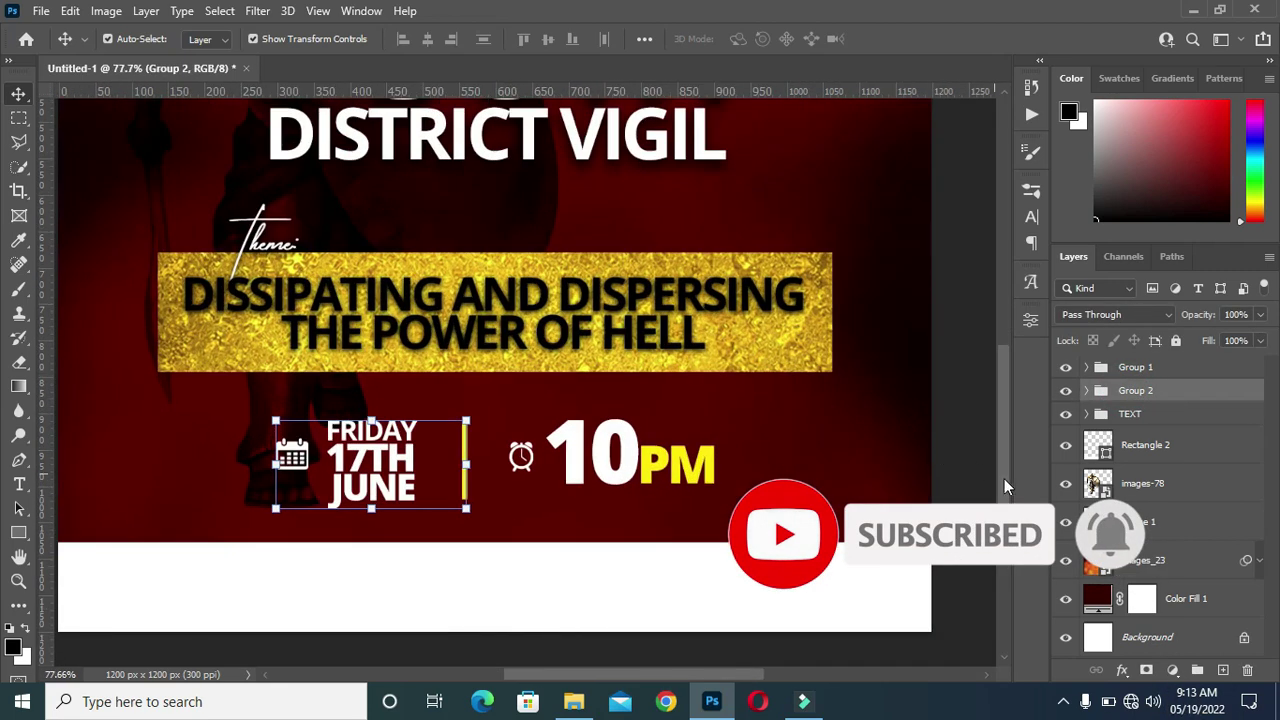
{"action": "left_click_drag", "start_coordinate": [999, 486], "coordinate": [876, 530]}
{"action": "left_click", "coordinate": [571, 580]}
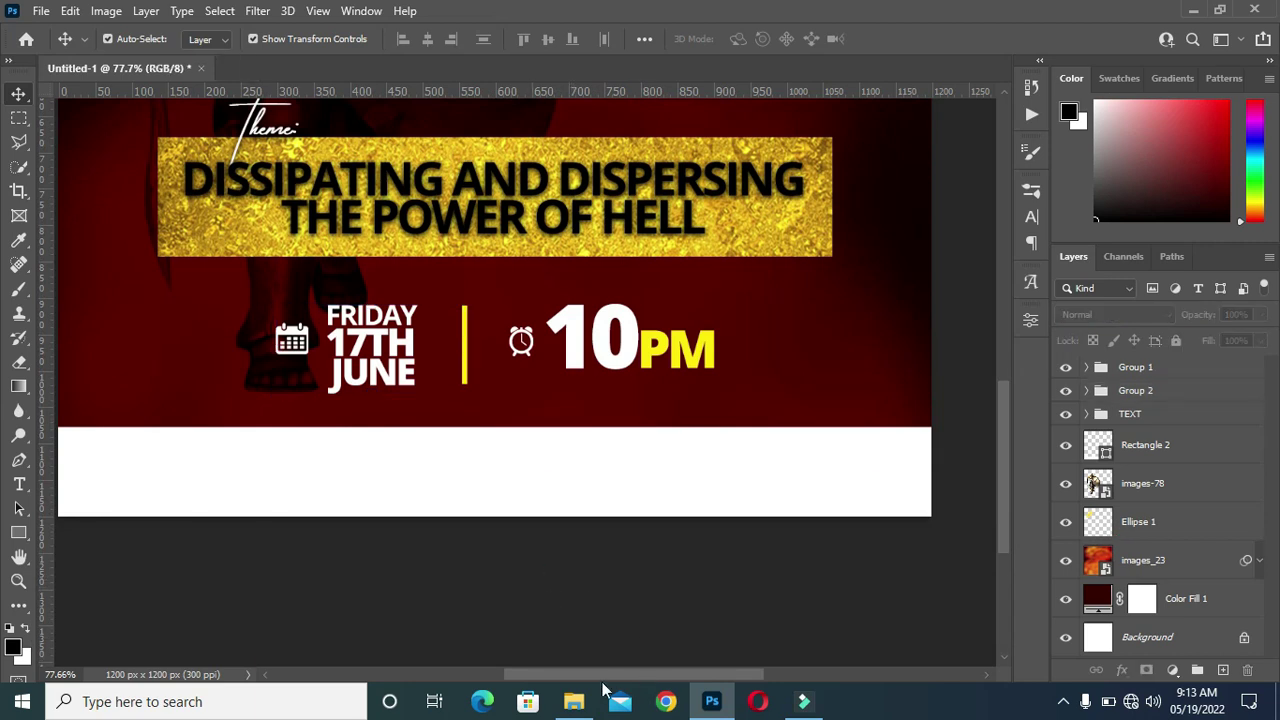
{"action": "left_click", "coordinate": [573, 701]}
{"action": "left_click_drag", "start_coordinate": [918, 318], "coordinate": [194, 586]}
{"action": "left_click_drag", "start_coordinate": [147, 307], "coordinate": [659, 307]}
{"action": "left_click_drag", "start_coordinate": [844, 308], "coordinate": [153, 449]}
{"action": "key", "text": "Return"}
{"action": "key", "text": "Return"}
Add Open Sans Bold text beside the location icon, with the Christ Compassion Ministry name and its venue address on two lines.
{"action": "key", "text": "t"}
{"action": "left_click", "coordinate": [249, 462]}
{"action": "left_click", "coordinate": [408, 38]}
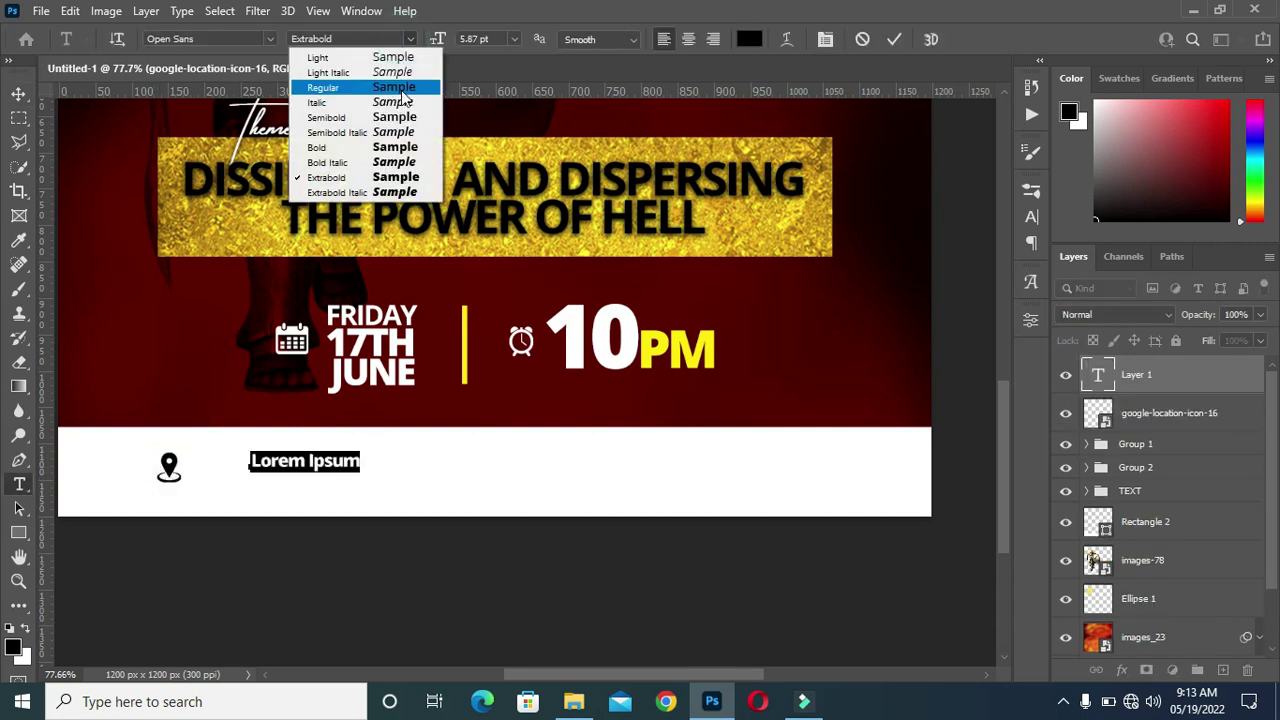
{"action": "left_click", "coordinate": [345, 147]}
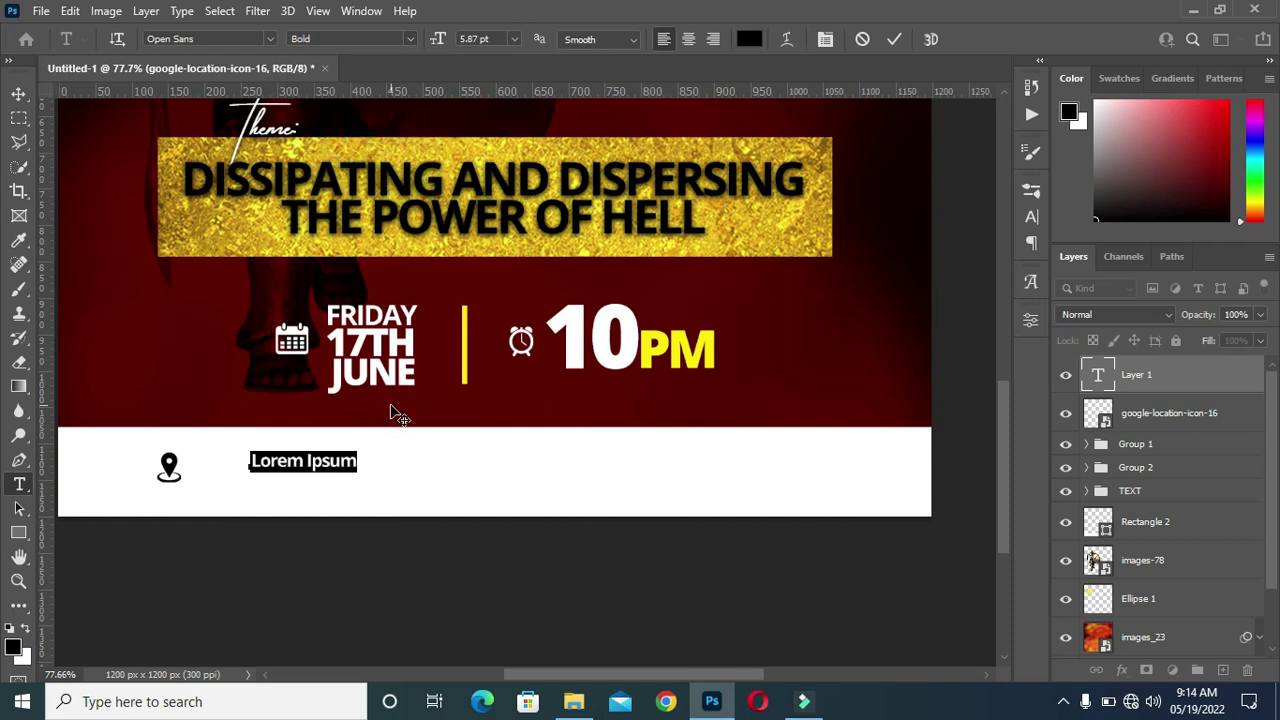
{"action": "type", "text": "S BREAD, UMUOHIA"}
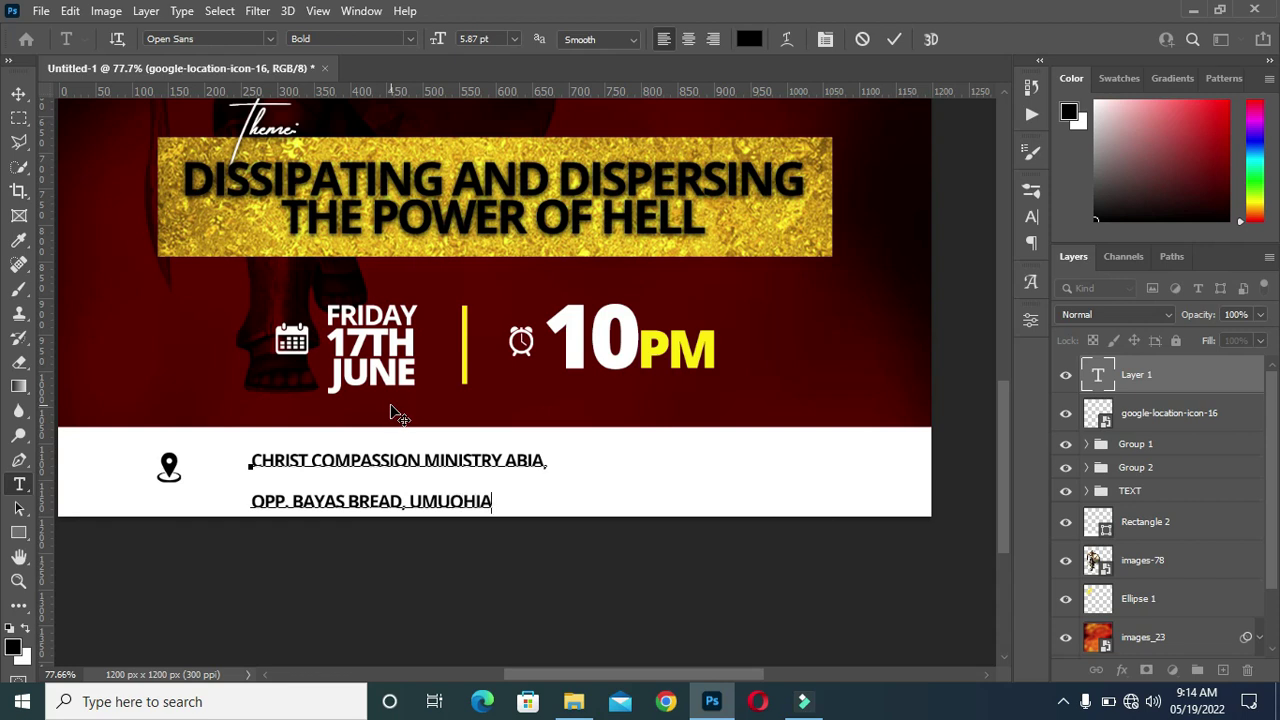
{"action": "left_click", "coordinate": [894, 39]}
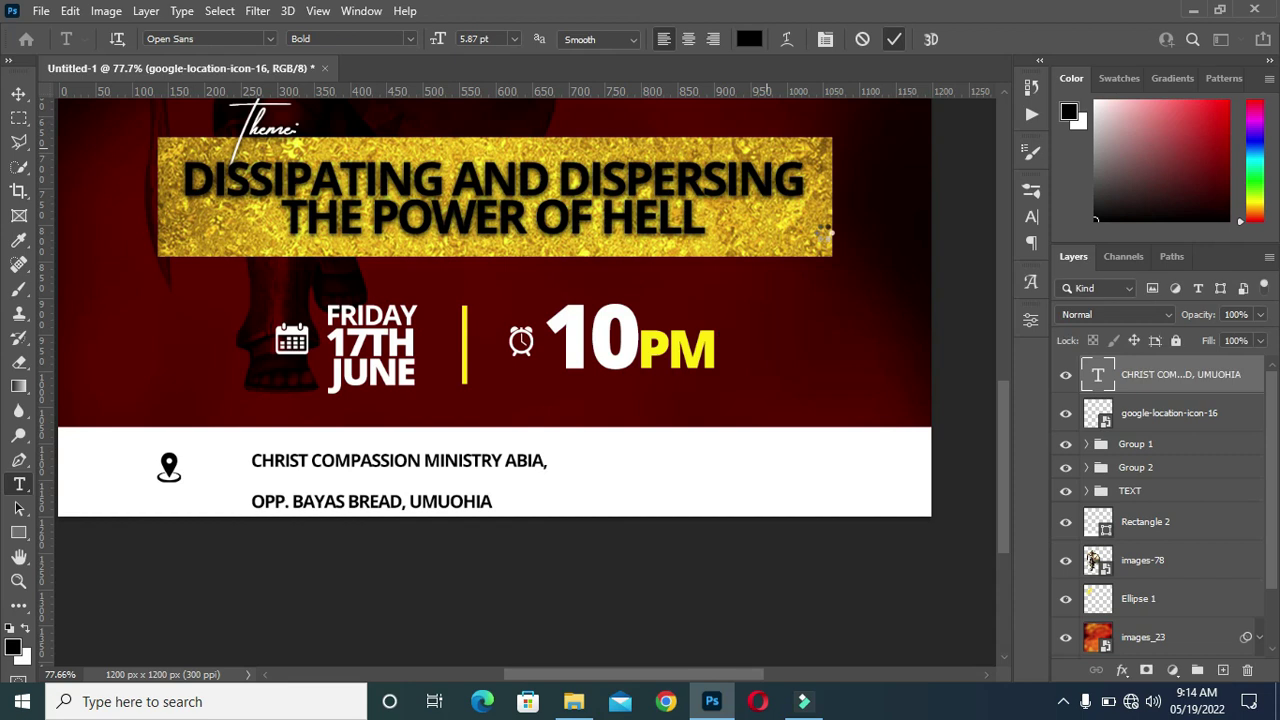
Set the tracking of the venue address text to -20.
{"action": "left_click", "coordinate": [1032, 217]}
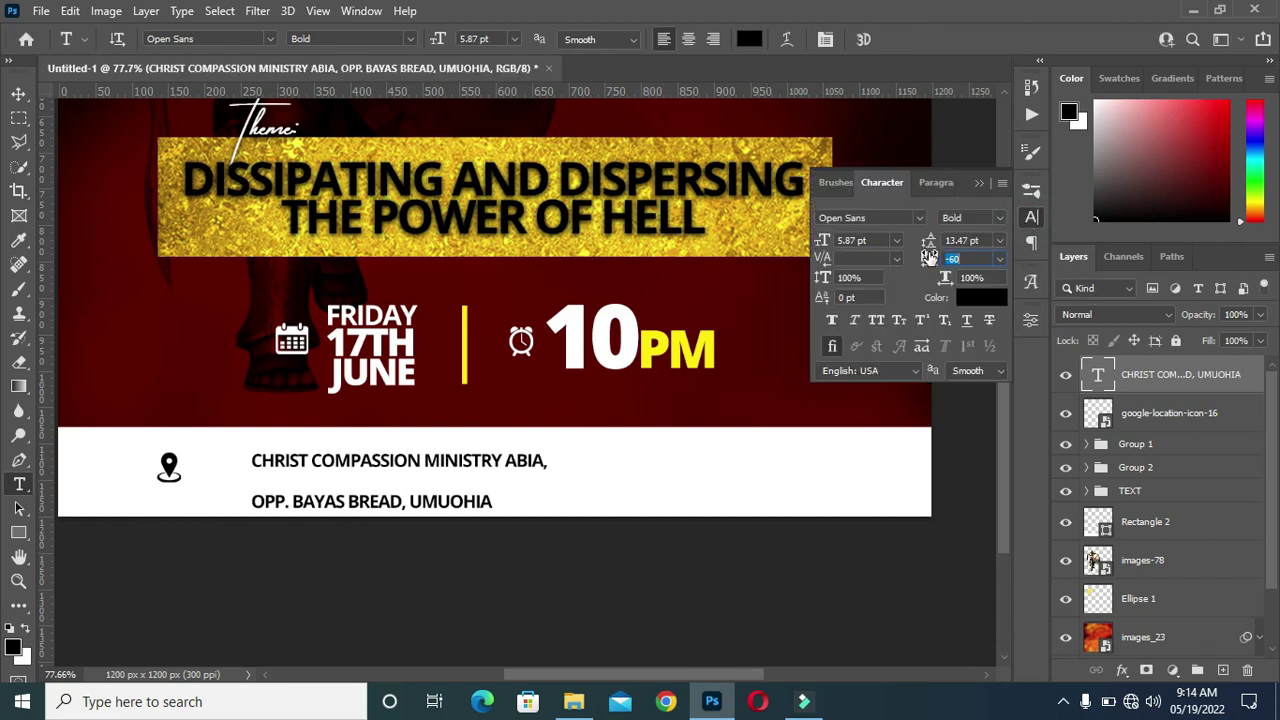
{"action": "type", "text": "40"}
{"action": "key", "text": "Return"}
{"action": "key", "text": "Down"}
{"action": "key", "text": "Down"}
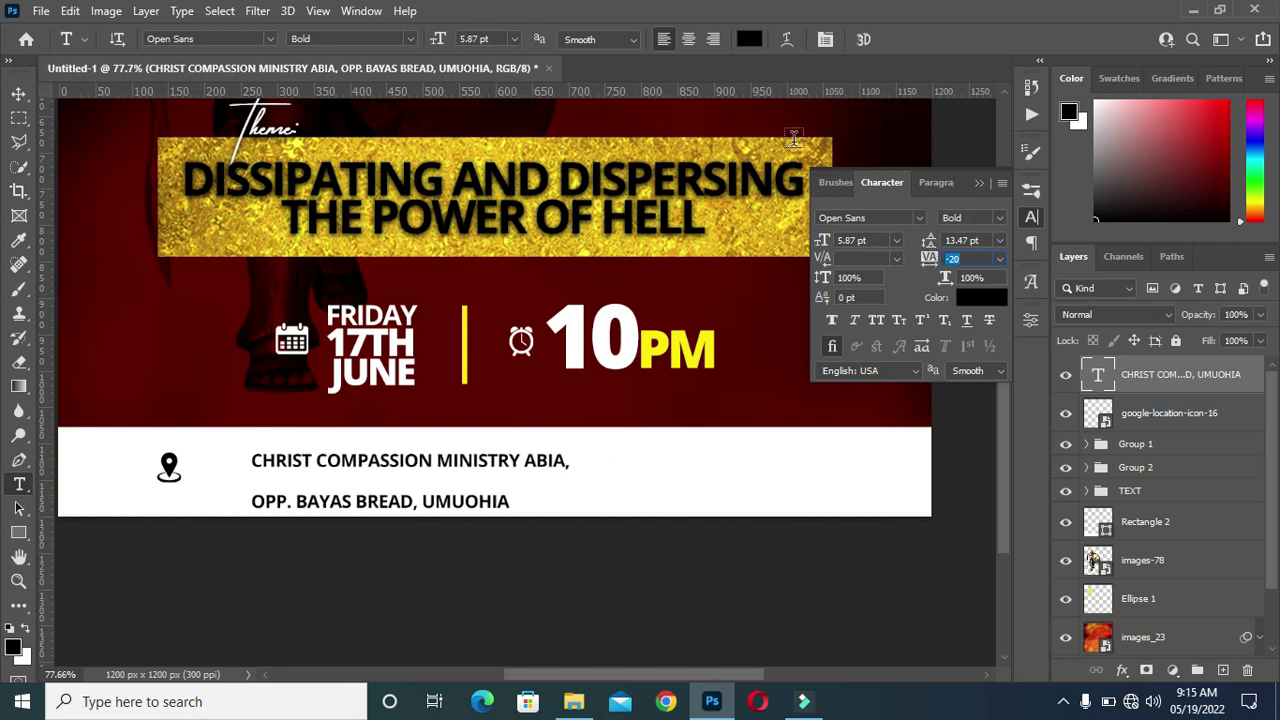
Center-align the venue address text and set its leading to 6 pt.
{"action": "left_click", "coordinate": [692, 38]}
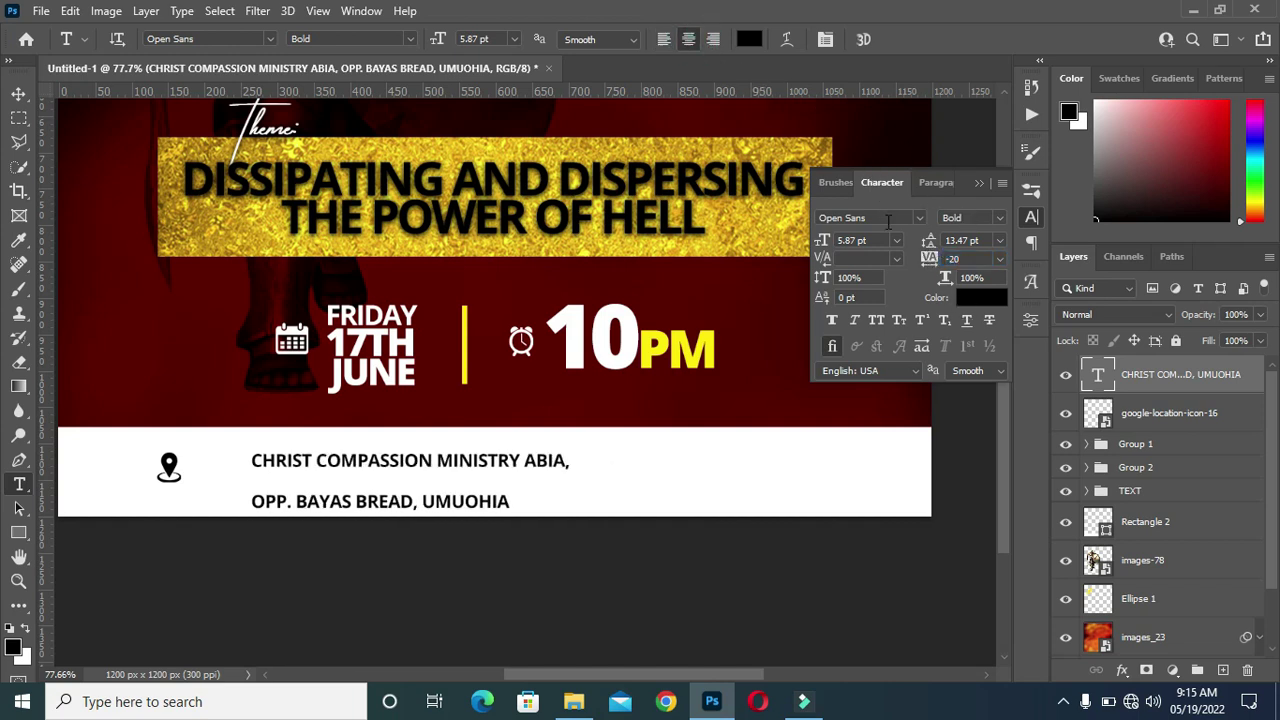
{"action": "left_click_drag", "start_coordinate": [930, 243], "coordinate": [927, 241]}
{"action": "key", "text": "Return"}
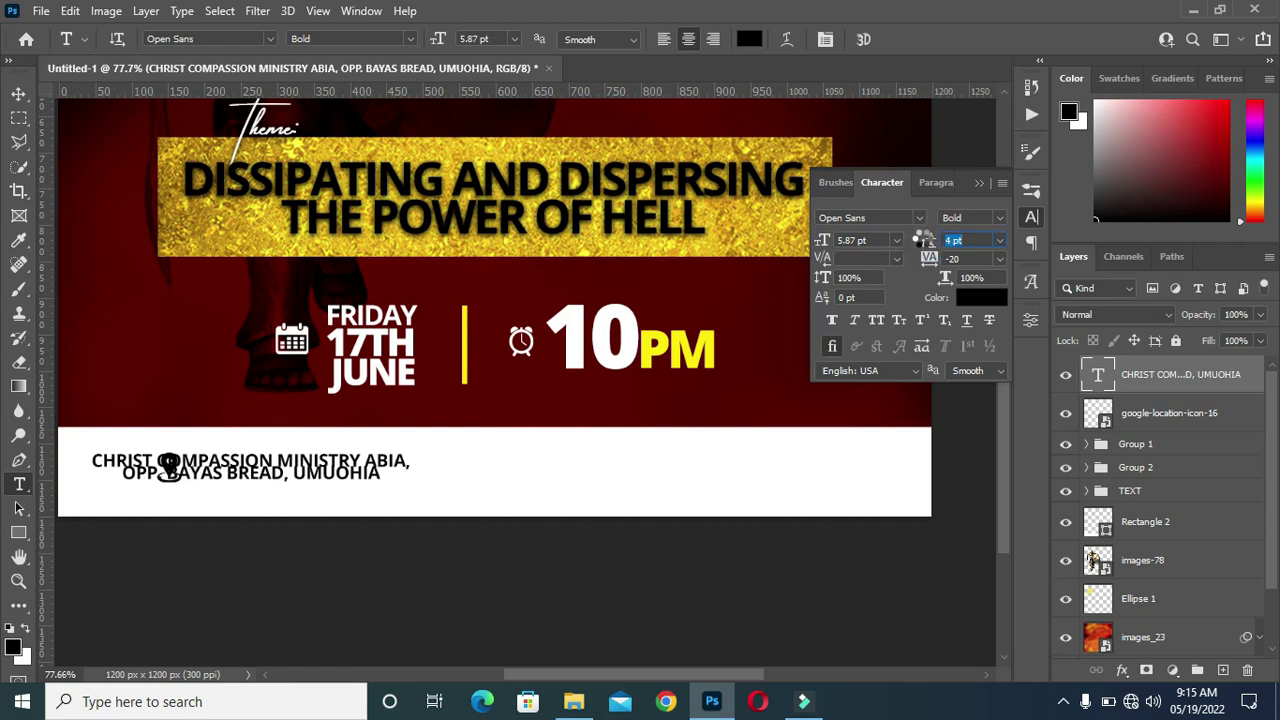
{"action": "left_click_drag", "start_coordinate": [925, 239], "coordinate": [928, 240]}
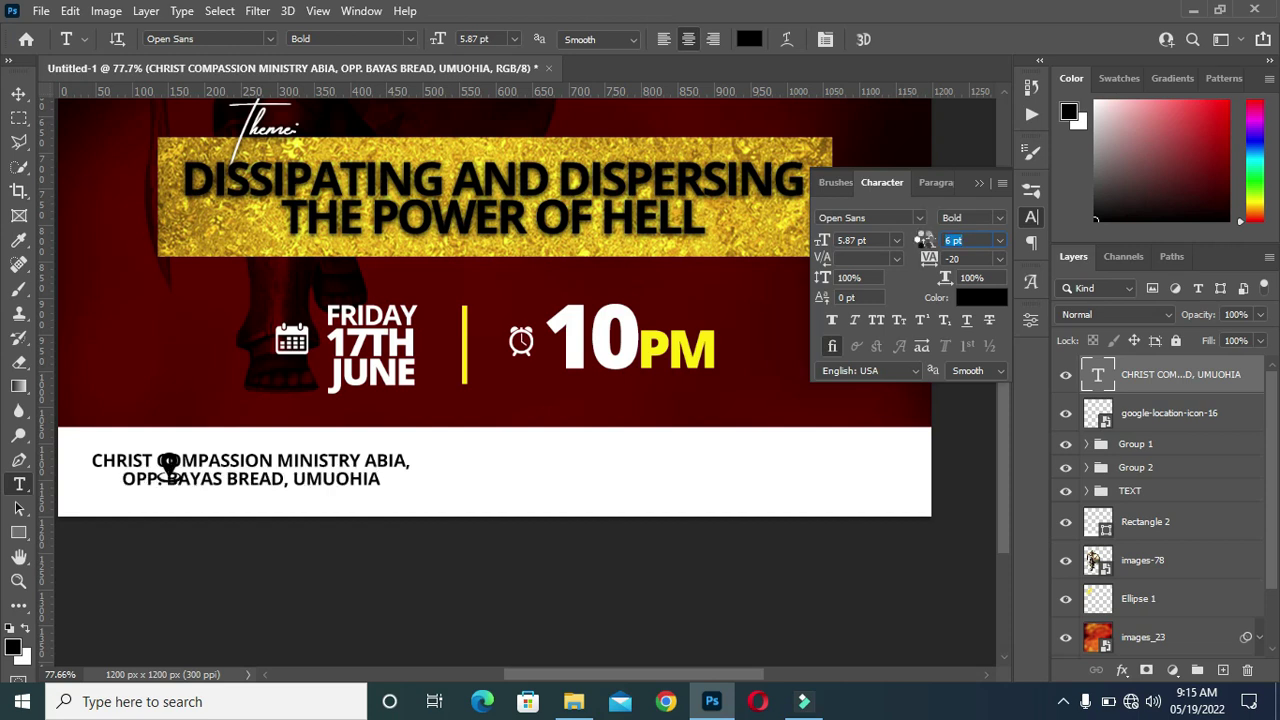
{"action": "left_click", "coordinate": [980, 183]}
Move the venue address clear of the location icon and center it horizontally on the canvas.
{"action": "left_click_drag", "start_coordinate": [360, 470], "coordinate": [572, 468]}
{"action": "key", "text": "ctrl+0"}
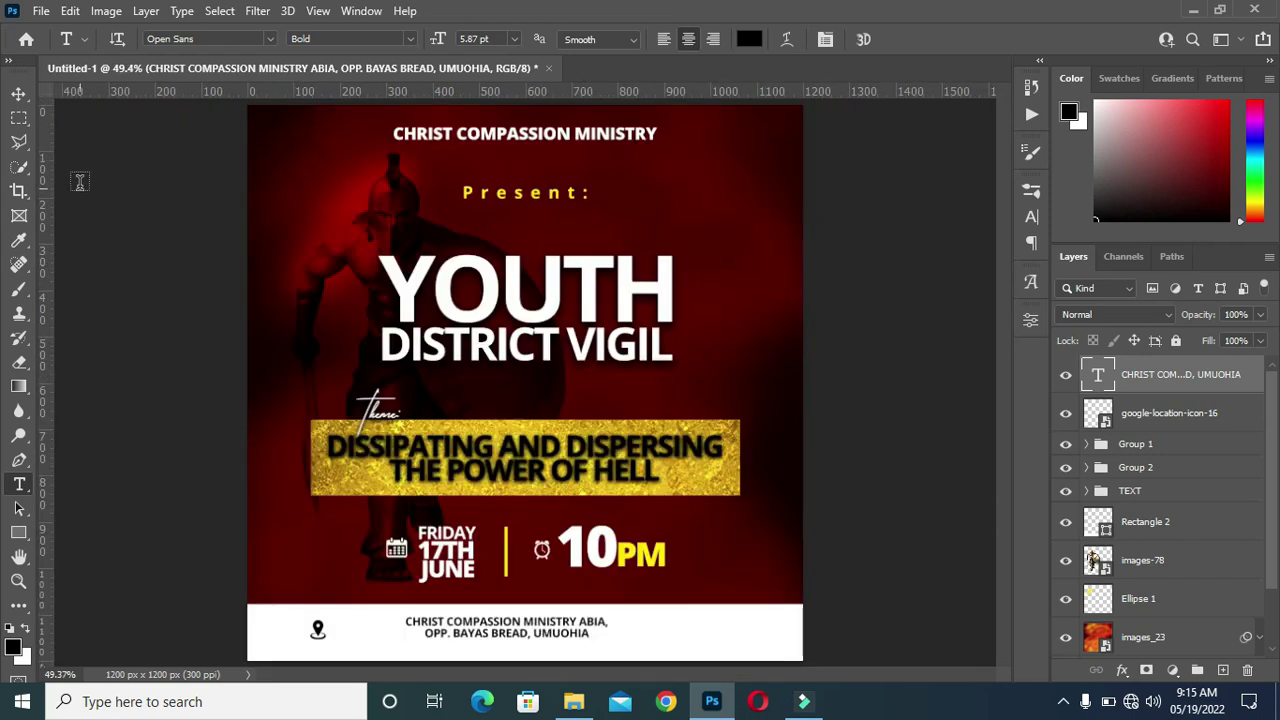
{"action": "left_click", "coordinate": [19, 93]}
{"action": "scroll", "coordinate": [725, 676], "scroll_direction": "up", "scroll_amount": 2}
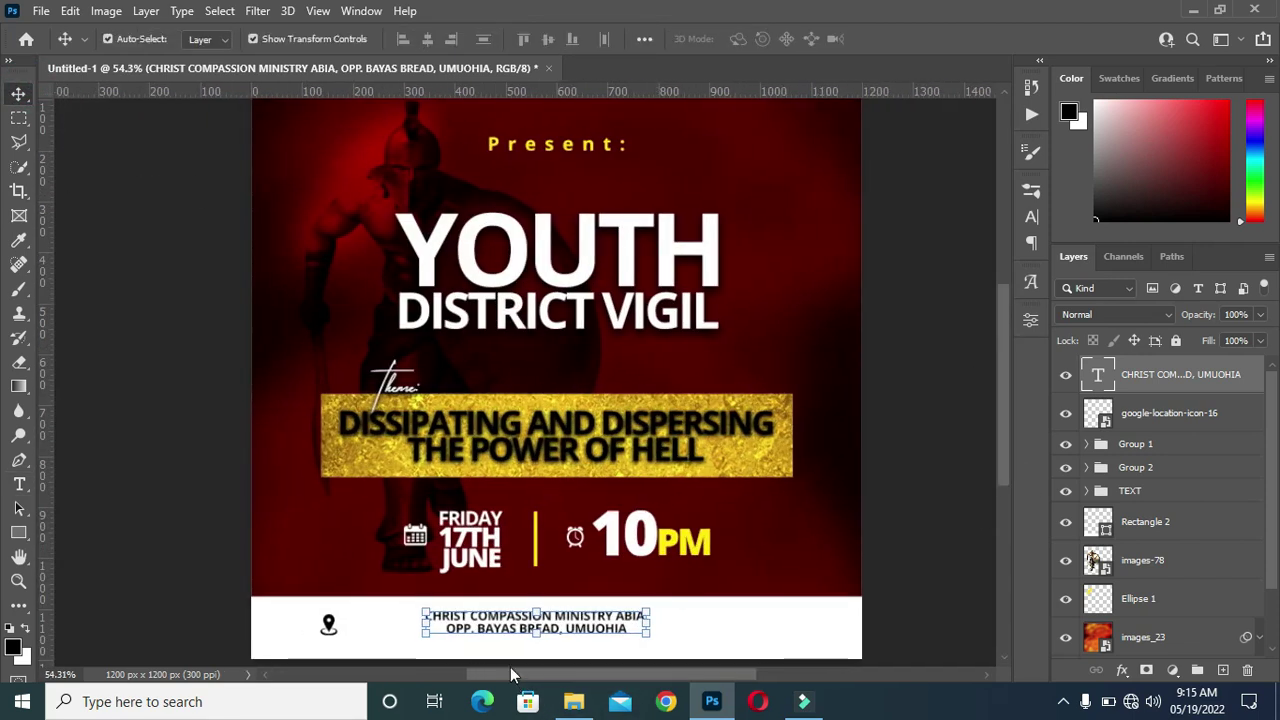
{"action": "scroll", "coordinate": [1006, 470], "scroll_direction": "down", "scroll_amount": 5}
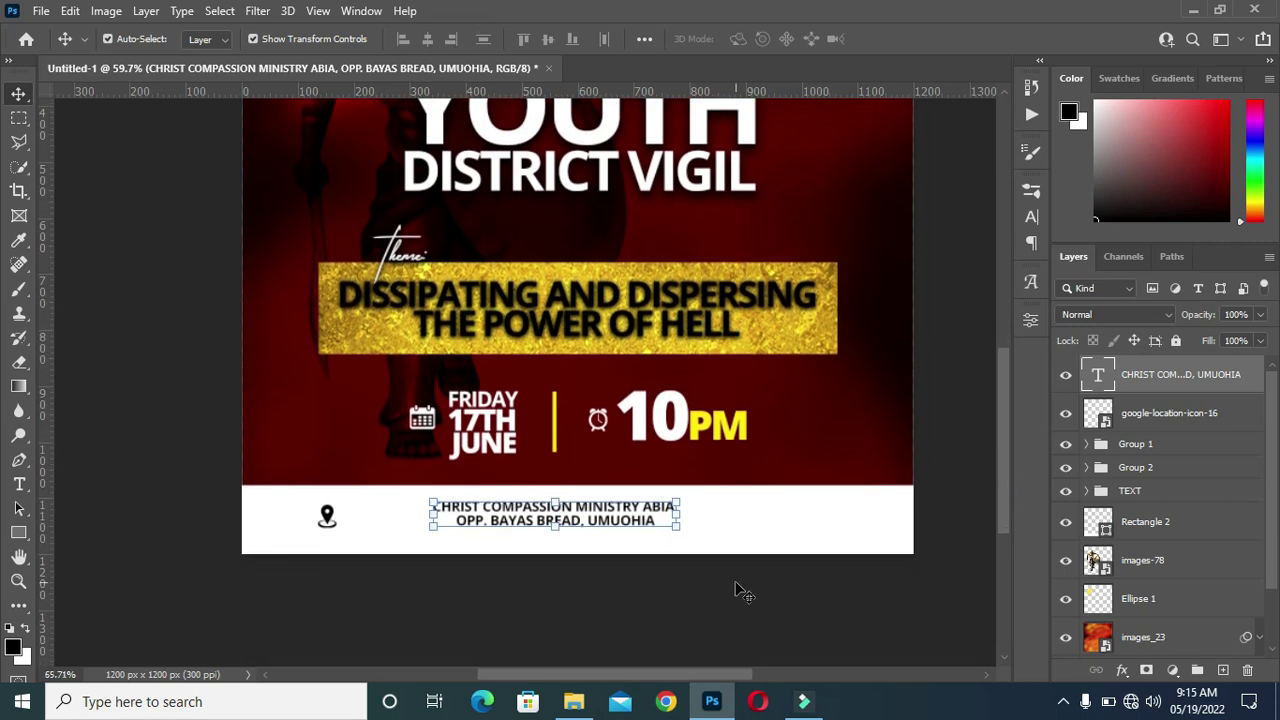
{"action": "scroll", "coordinate": [733, 579], "scroll_direction": "up", "scroll_amount": 1}
{"action": "key", "text": "ctrl+a"}
{"action": "left_click", "coordinate": [428, 39]}
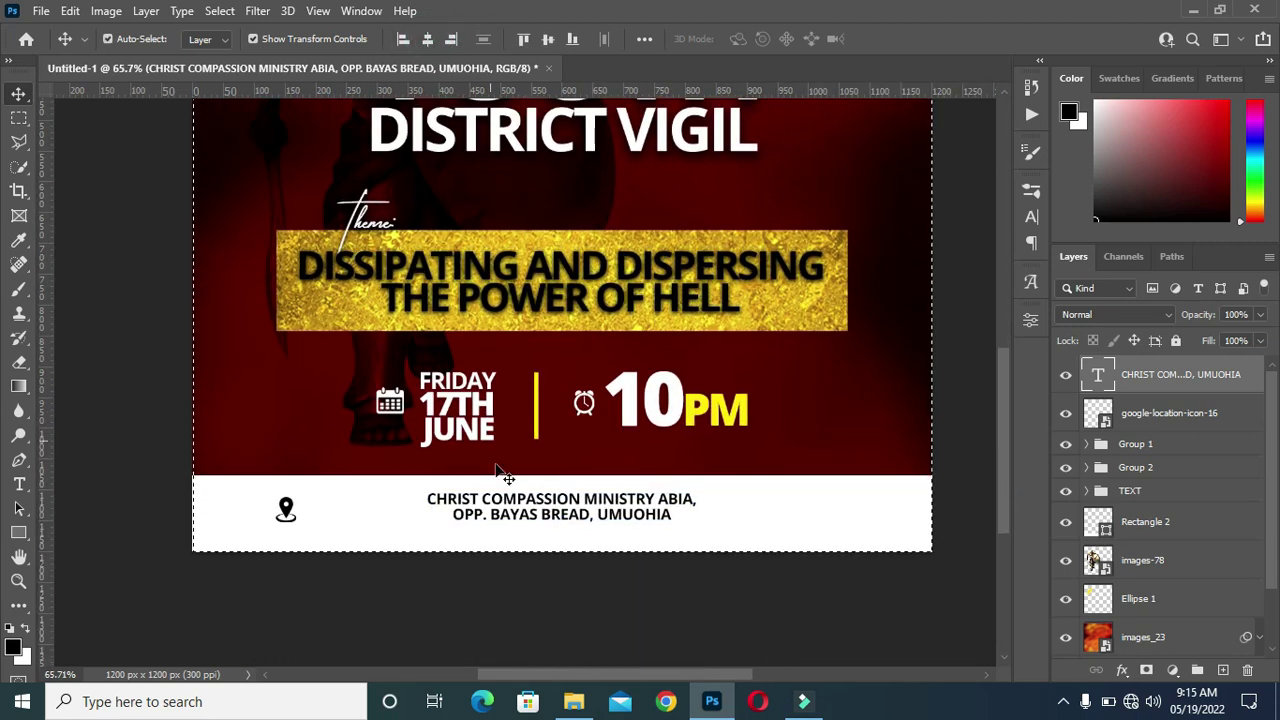
{"action": "key", "text": "ctrl"}
{"action": "key", "text": "ctrl+d"}
{"action": "left_click", "coordinate": [543, 606]}
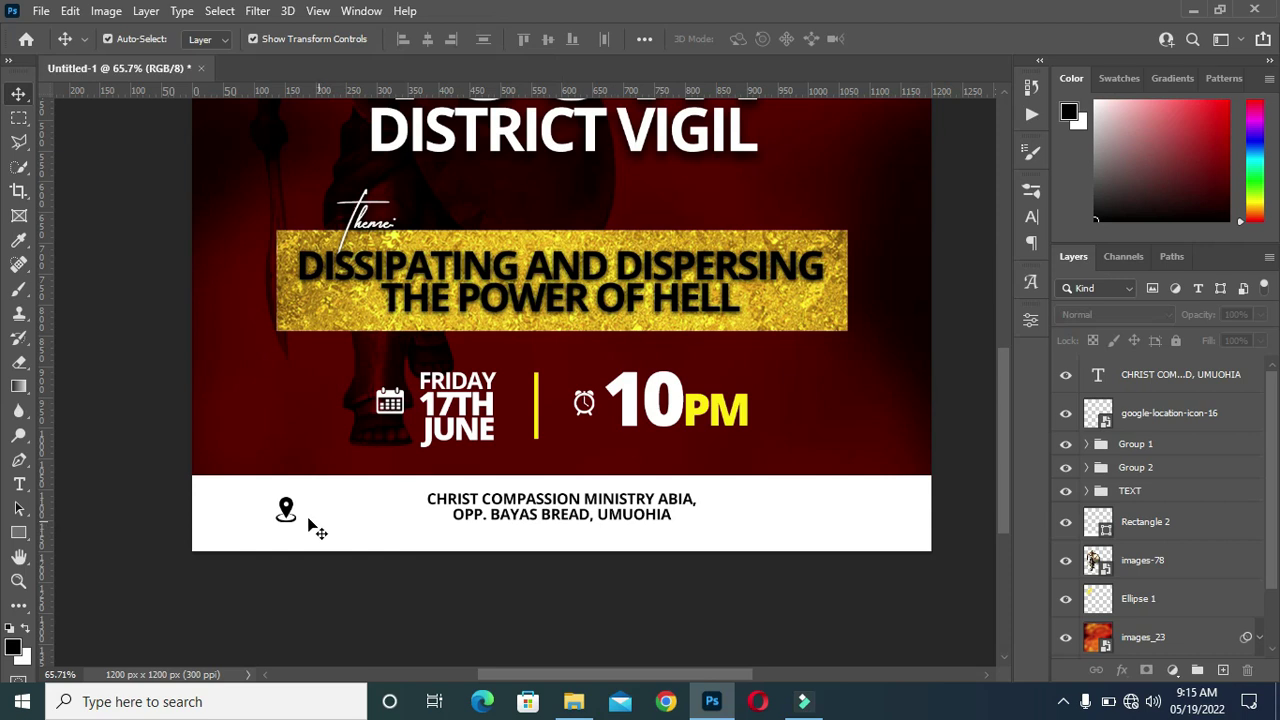
Move the location icon right beside the start of the venue address text.
{"action": "left_click_drag", "start_coordinate": [288, 512], "coordinate": [405, 510]}
{"action": "left_click", "coordinate": [457, 580]}
{"action": "scroll", "coordinate": [590, 492], "scroll_direction": "down", "scroll_amount": 3, "text": "alt"}
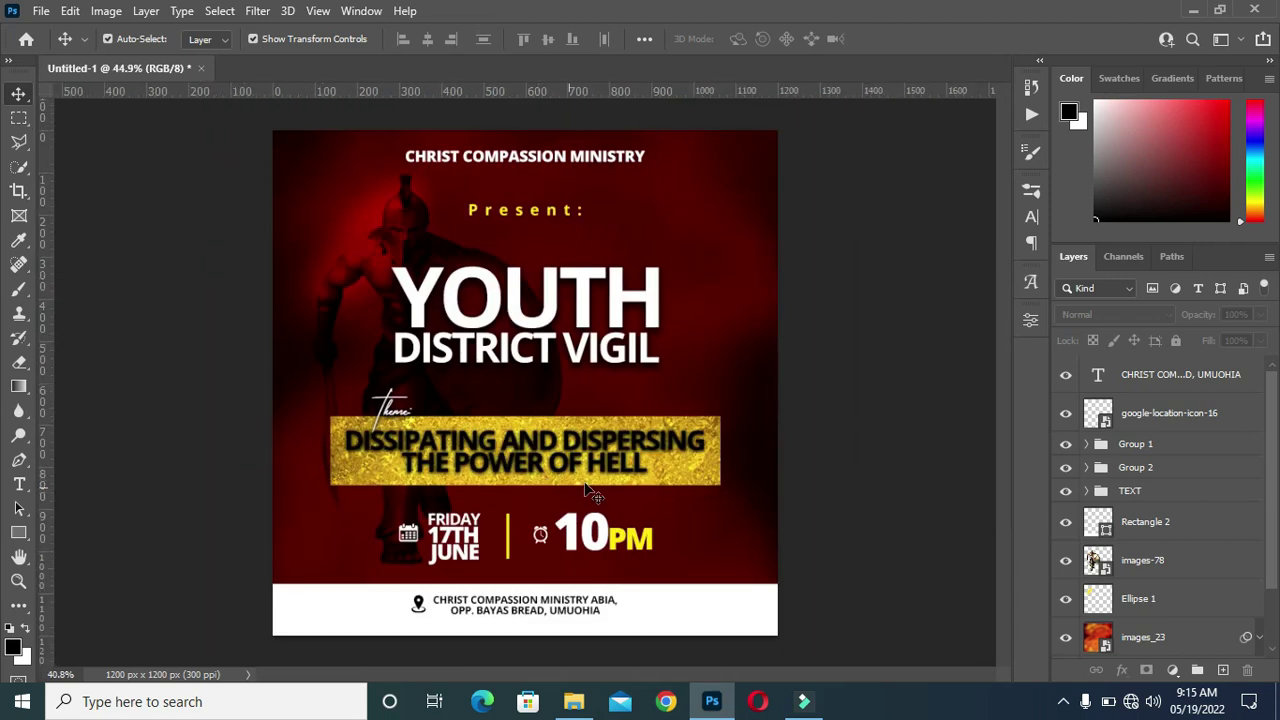
{"action": "scroll", "coordinate": [590, 492], "scroll_direction": "down", "scroll_amount": 1, "text": "alt"}
{"action": "scroll", "coordinate": [743, 463], "scroll_direction": "down", "scroll_amount": 1, "text": "alt"}
{"action": "scroll", "coordinate": [743, 463], "scroll_direction": "up", "scroll_amount": 3, "text": "alt"}
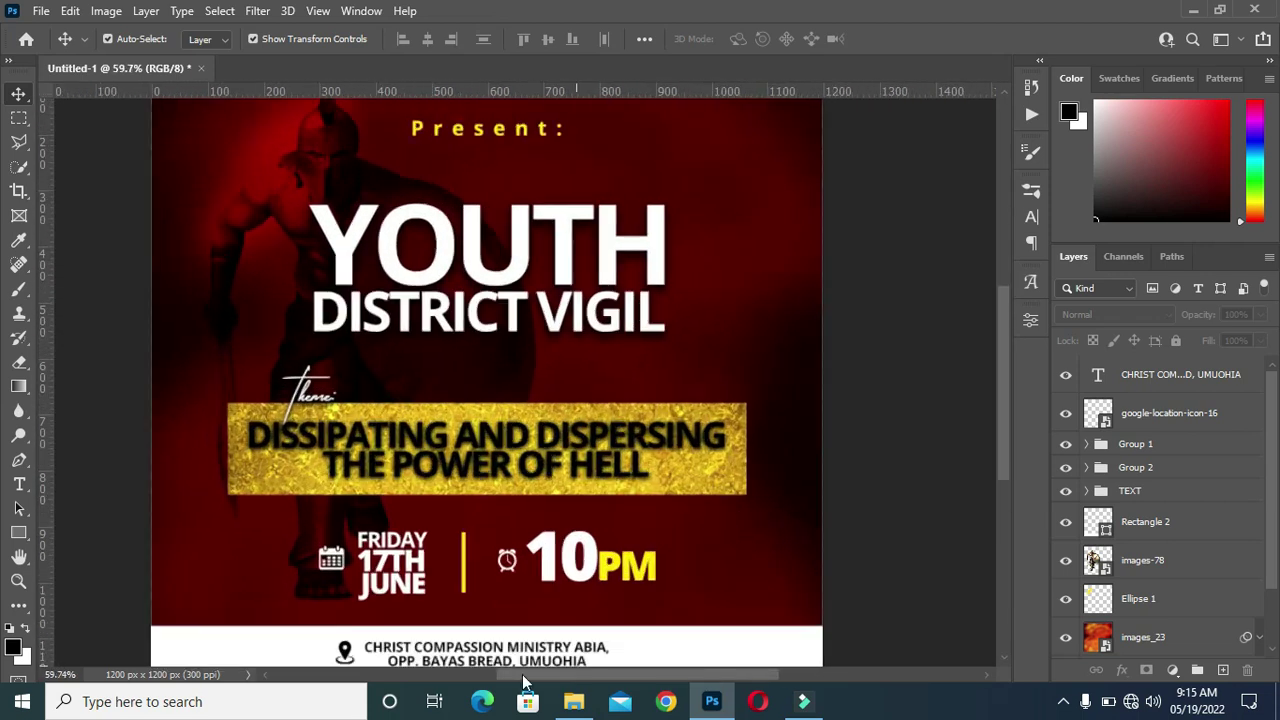
Place the orange light image, stack its layer directly above the TEXT group, and position the glow at the gold banner's right end.
{"action": "left_click", "coordinate": [573, 701]}
{"action": "left_click_drag", "start_coordinate": [600, 460], "coordinate": [737, 533]}
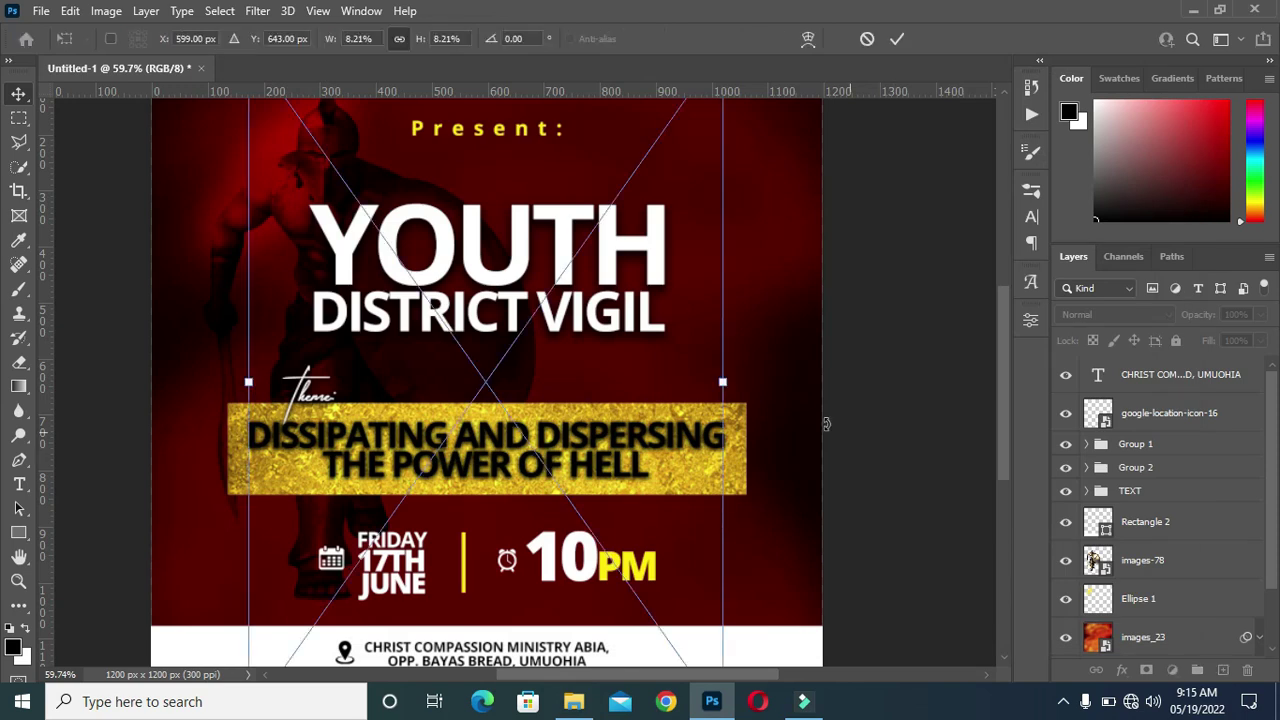
{"action": "left_click_drag", "start_coordinate": [1207, 388], "coordinate": [1160, 518]}
{"action": "left_click_drag", "start_coordinate": [544, 375], "coordinate": [768, 455]}
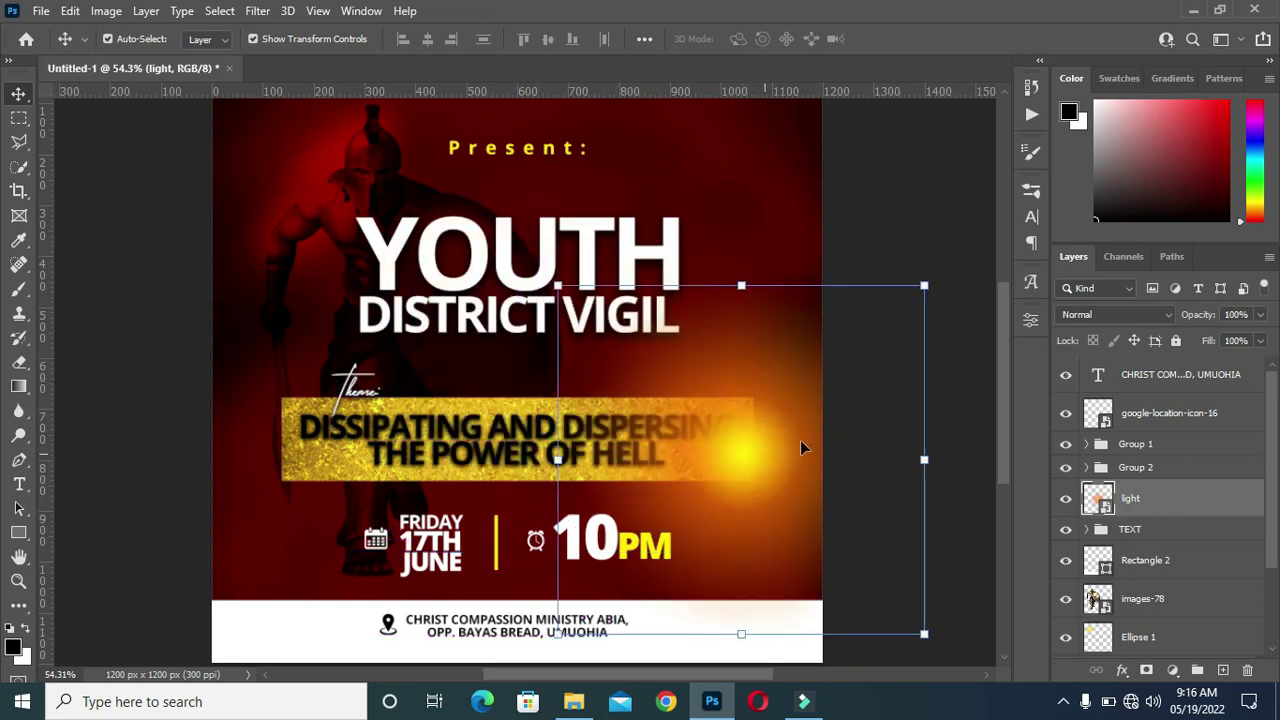
Set the light layer's blend mode to Screen.
{"action": "left_click", "coordinate": [1112, 314]}
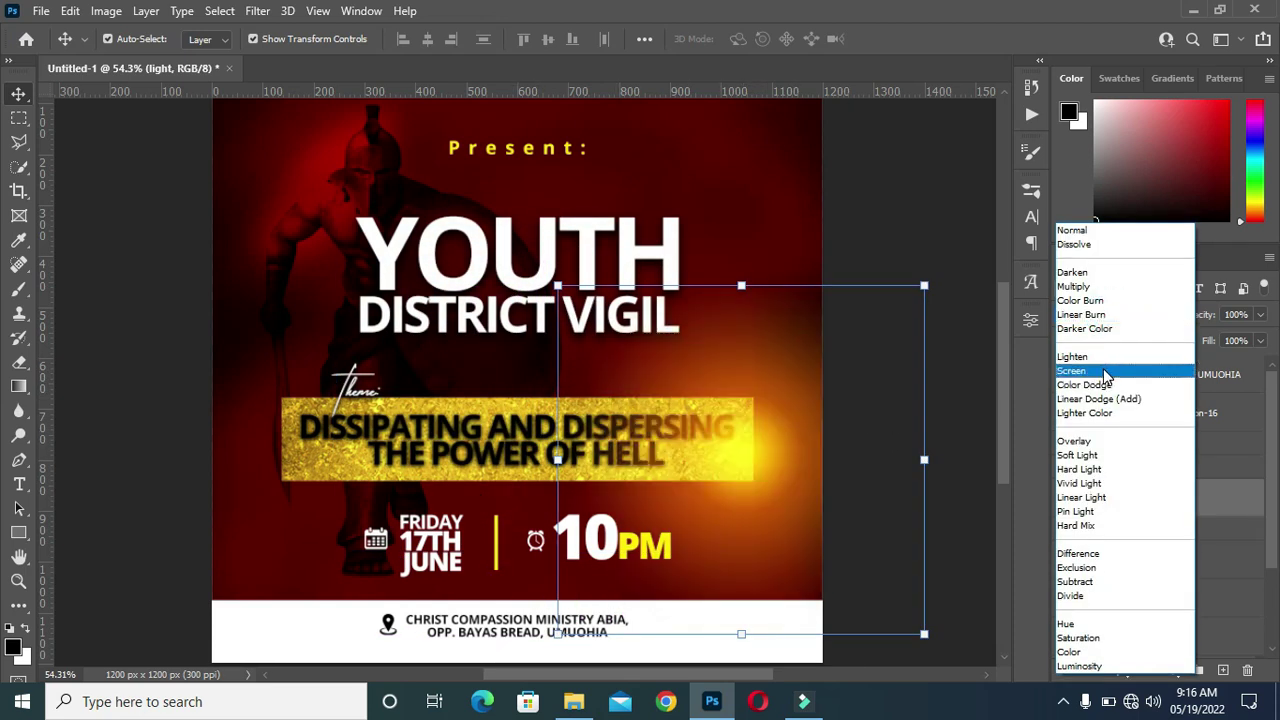
{"action": "left_click", "coordinate": [1088, 366]}
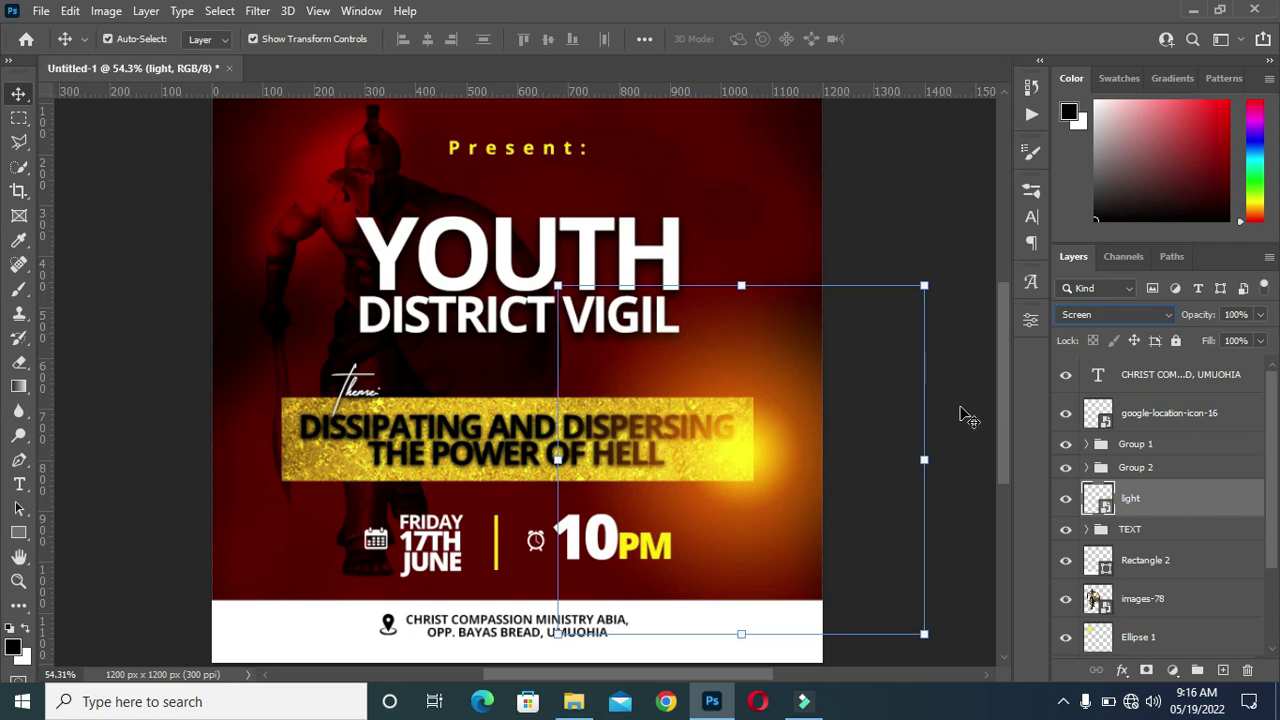
{"action": "scroll", "coordinate": [783, 449], "scroll_direction": "down", "scroll_amount": 3}
{"action": "mouse_move", "coordinate": [709, 449]}
{"action": "left_mouse_down"}
{"action": "mouse_move", "coordinate": [719, 444]}
{"action": "mouse_move", "coordinate": [706, 441]}
{"action": "left_mouse_up"}
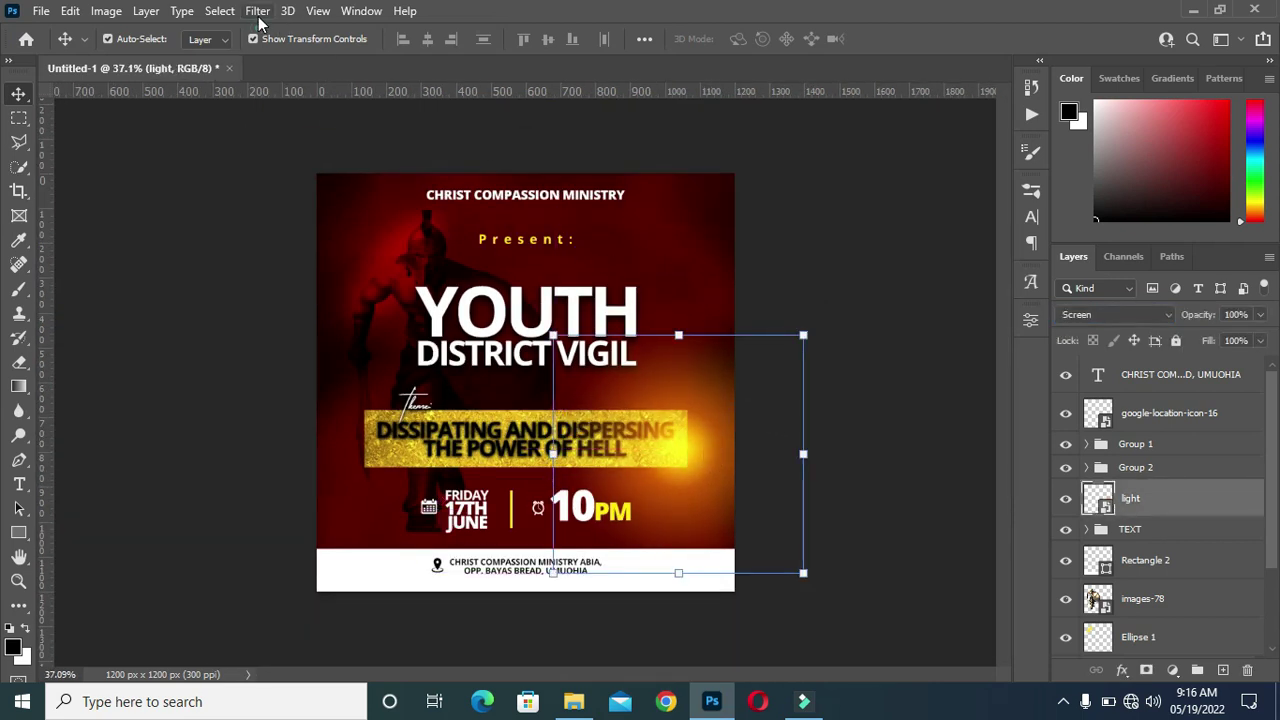
Apply a 31.8-pixel Gaussian Blur to the light layer and lower its opacity to 91%.
{"action": "left_click", "coordinate": [258, 17]}
{"action": "left_click", "coordinate": [530, 323]}
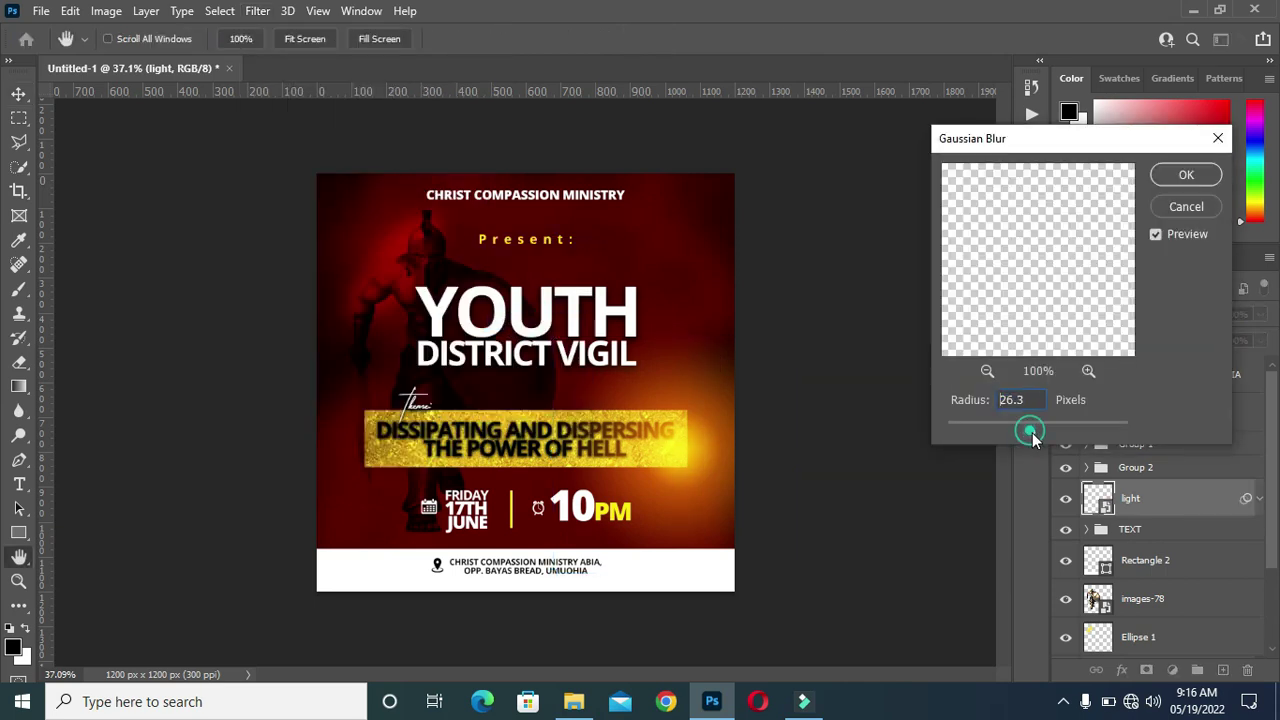
{"action": "left_click_drag", "start_coordinate": [1037, 430], "coordinate": [1034, 430]}
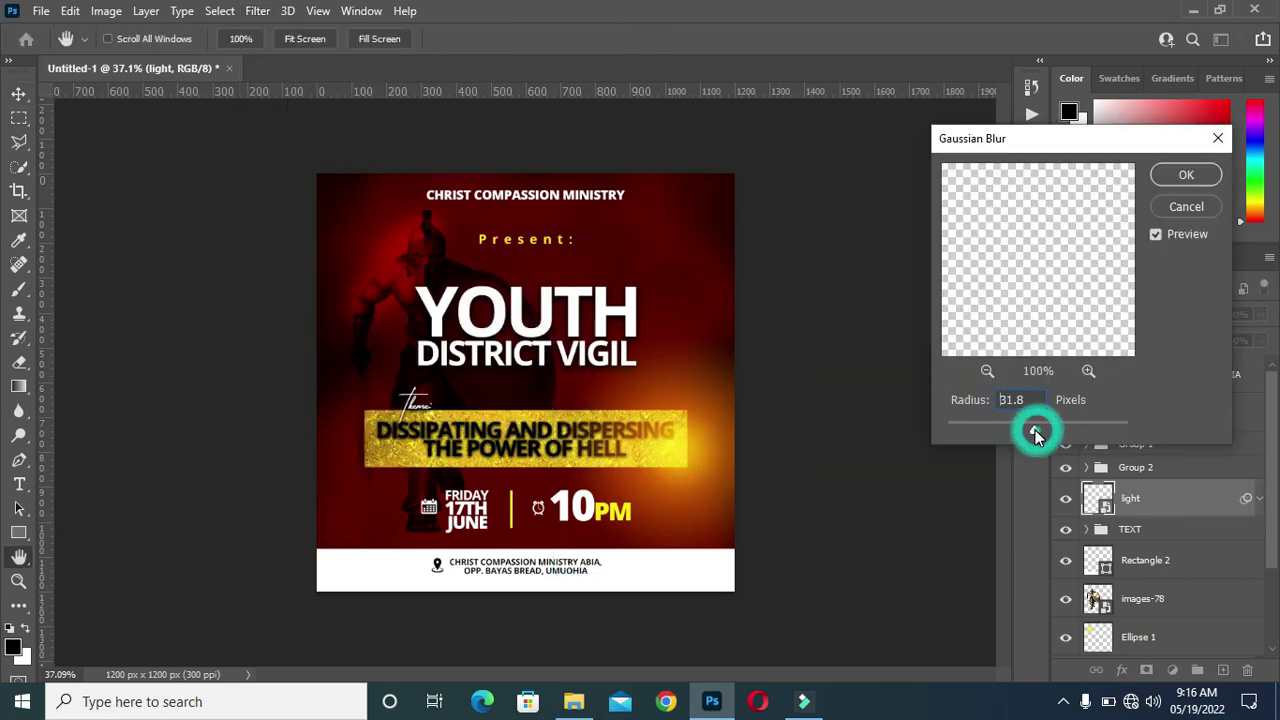
{"action": "left_click", "coordinate": [1190, 176]}
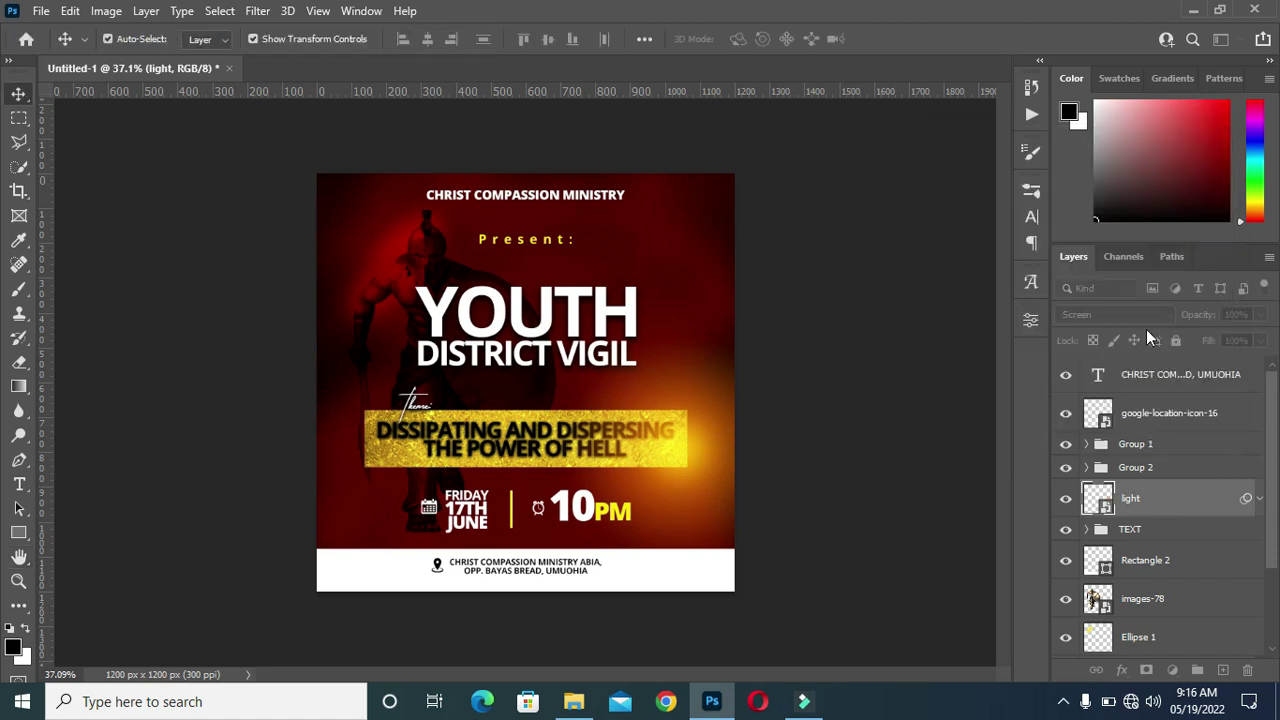
{"action": "left_click", "coordinate": [1256, 498]}
{"action": "left_click_drag", "start_coordinate": [1201, 315], "coordinate": [1195, 317]}
{"action": "left_click", "coordinate": [749, 506]}
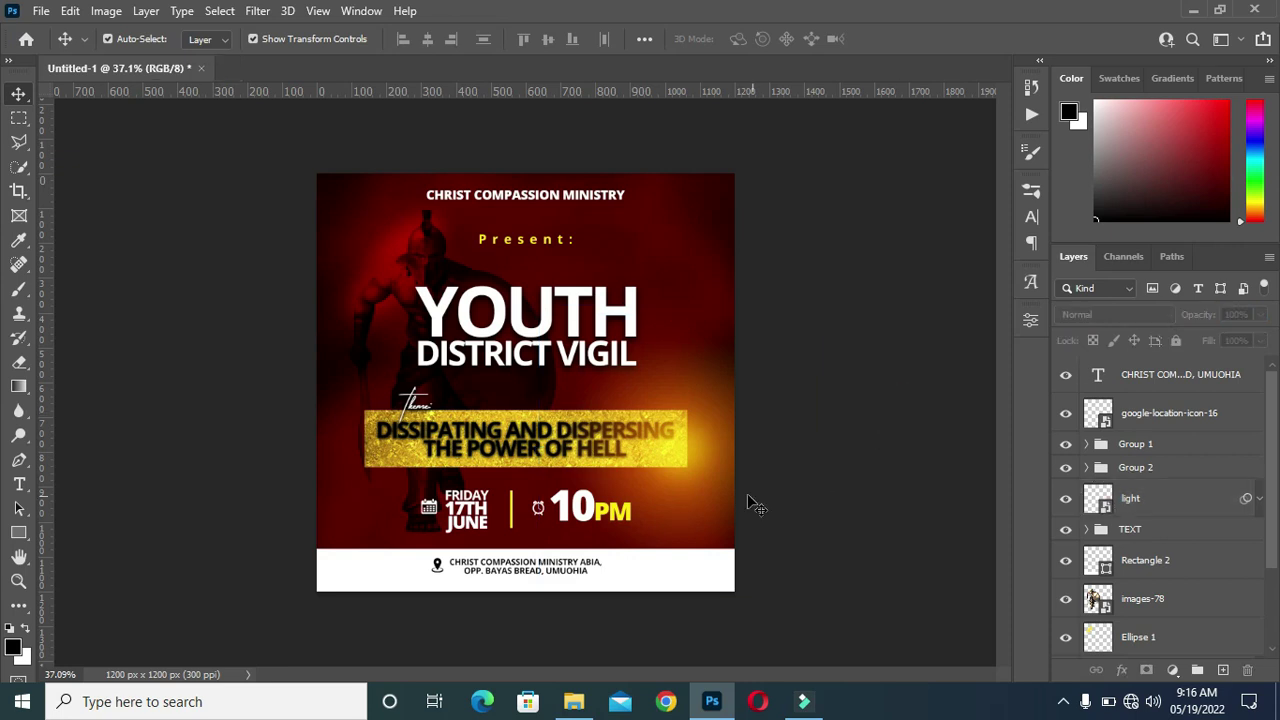
Adjust the position of the light glow so it shines from behind the right end of the gold banner.
{"action": "scroll", "coordinate": [737, 480], "scroll_direction": "up", "scroll_amount": 2}
{"action": "left_click_drag", "start_coordinate": [730, 478], "coordinate": [736, 461]}
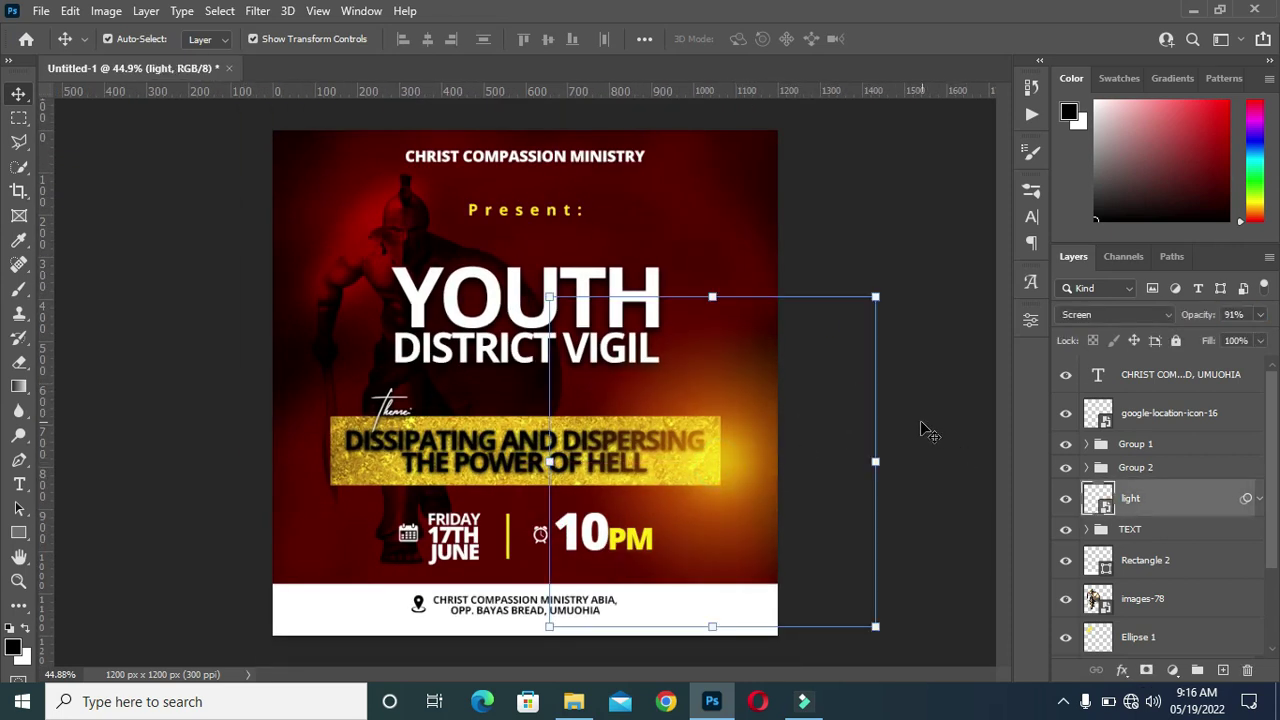
{"action": "scroll", "coordinate": [790, 470], "scroll_direction": "up", "scroll_amount": 3}
{"action": "left_click_drag", "start_coordinate": [717, 468], "coordinate": [828, 486]}
{"action": "scroll", "coordinate": [830, 482], "scroll_direction": "down", "scroll_amount": 3}
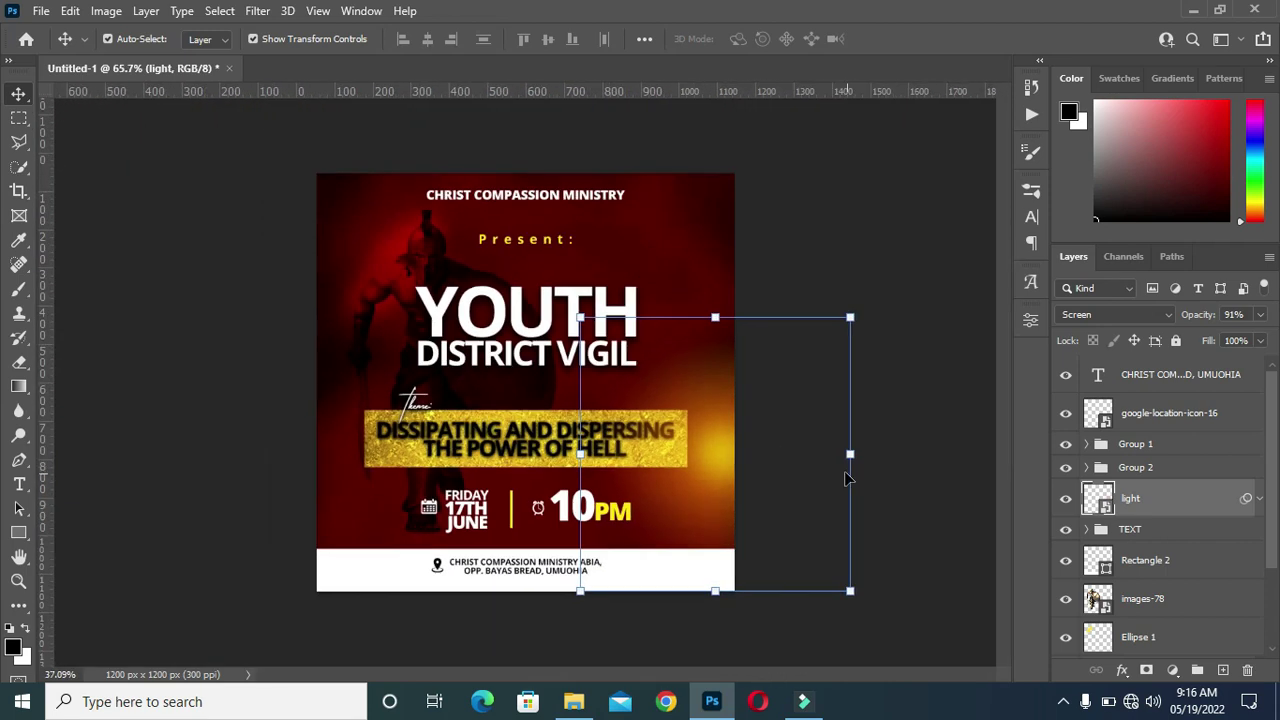
{"action": "left_click", "coordinate": [724, 459]}
{"action": "left_click_drag", "start_coordinate": [720, 456], "coordinate": [688, 461]}
{"action": "left_click", "coordinate": [880, 246]}
{"action": "scroll", "coordinate": [615, 437], "scroll_direction": "up", "scroll_amount": 2}
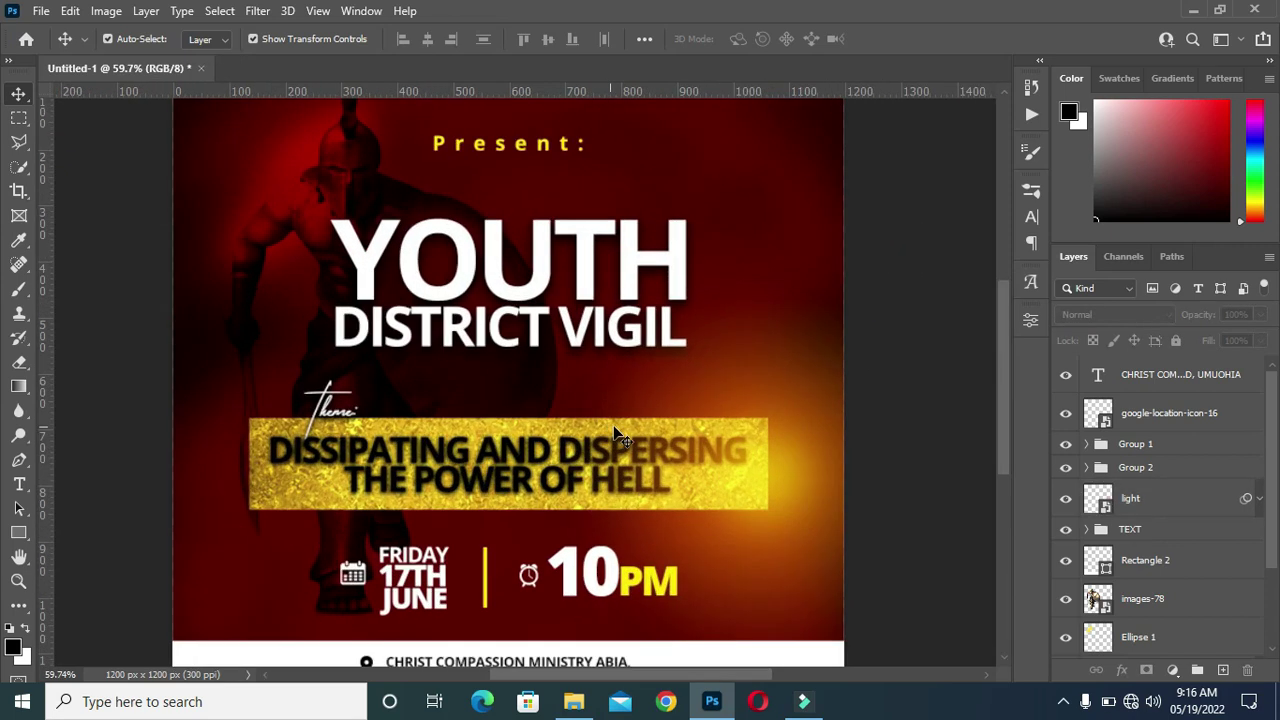
Reduce the light layer's opacity to 71%.
{"action": "left_click", "coordinate": [1143, 496]}
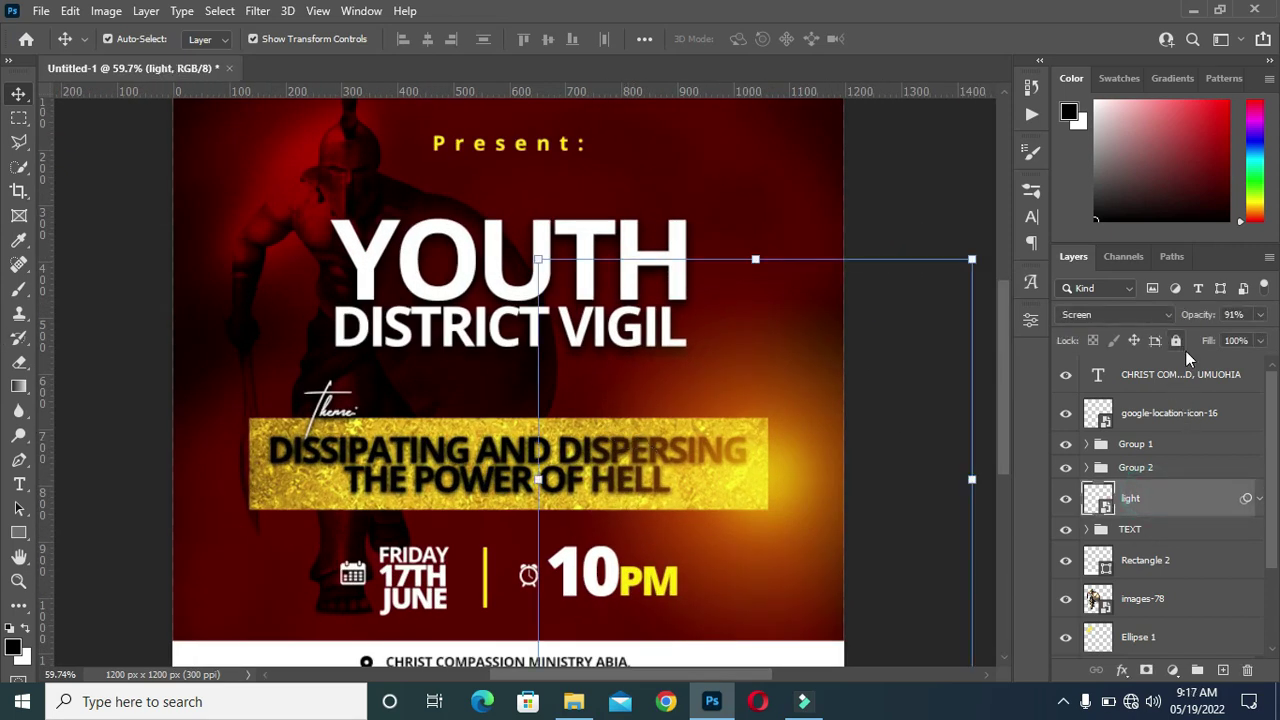
{"action": "left_click_drag", "start_coordinate": [1207, 318], "coordinate": [1188, 318]}
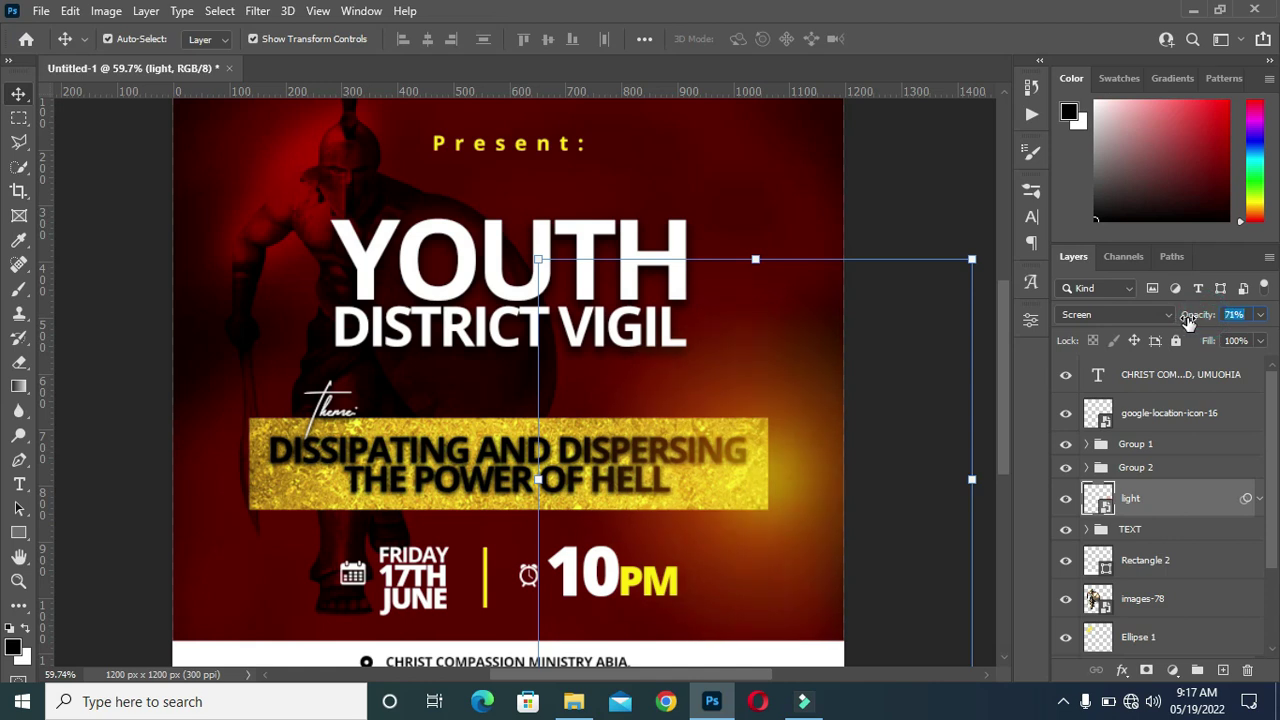
{"action": "left_click", "coordinate": [916, 216]}
{"action": "scroll", "coordinate": [880, 288], "scroll_direction": "down", "scroll_amount": 2}
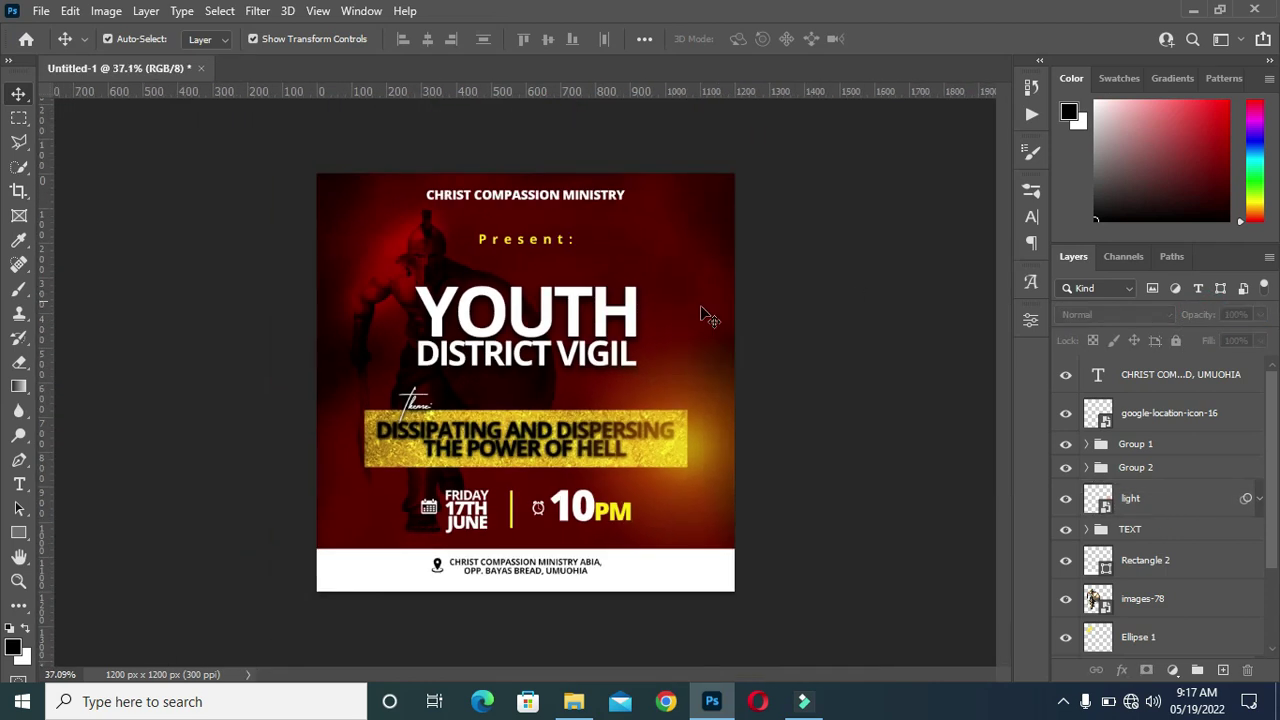
{"action": "scroll", "coordinate": [618, 320], "scroll_direction": "up", "scroll_amount": 1}
{"action": "scroll", "coordinate": [740, 392], "scroll_direction": "up", "scroll_amount": 1}
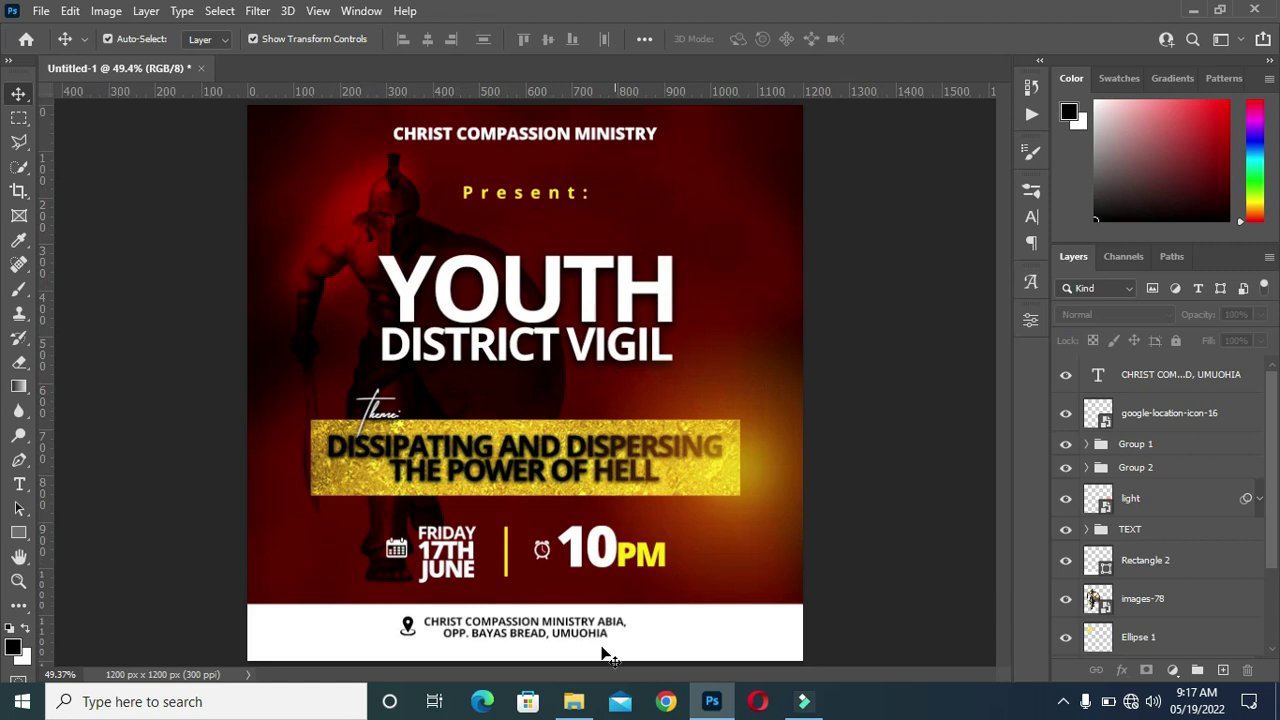
Place the 47994-lens-light-editing-flare image with its bright center between the words YOUTH and DISTRICT VIGIL.
{"action": "left_click", "coordinate": [573, 701]}
{"action": "left_click", "coordinate": [717, 323]}
{"action": "left_click_drag", "start_coordinate": [701, 326], "coordinate": [173, 403]}
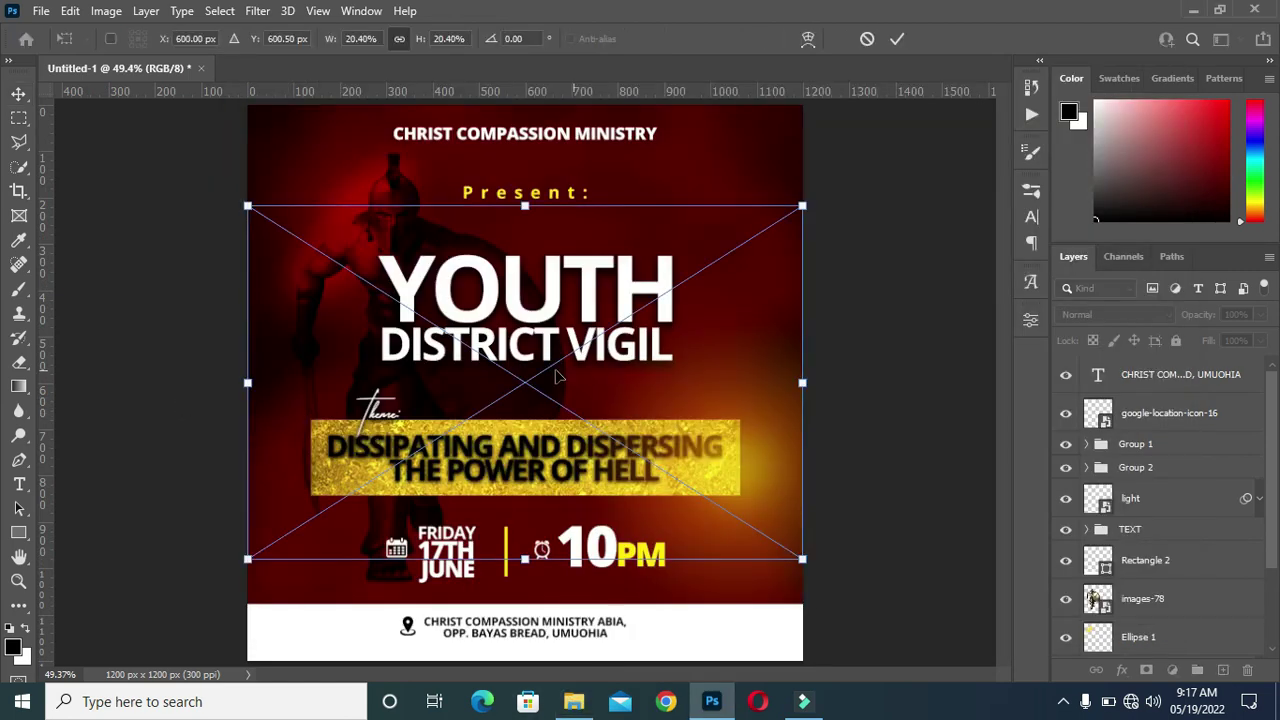
{"action": "left_click_drag", "start_coordinate": [523, 397], "coordinate": [543, 325]}
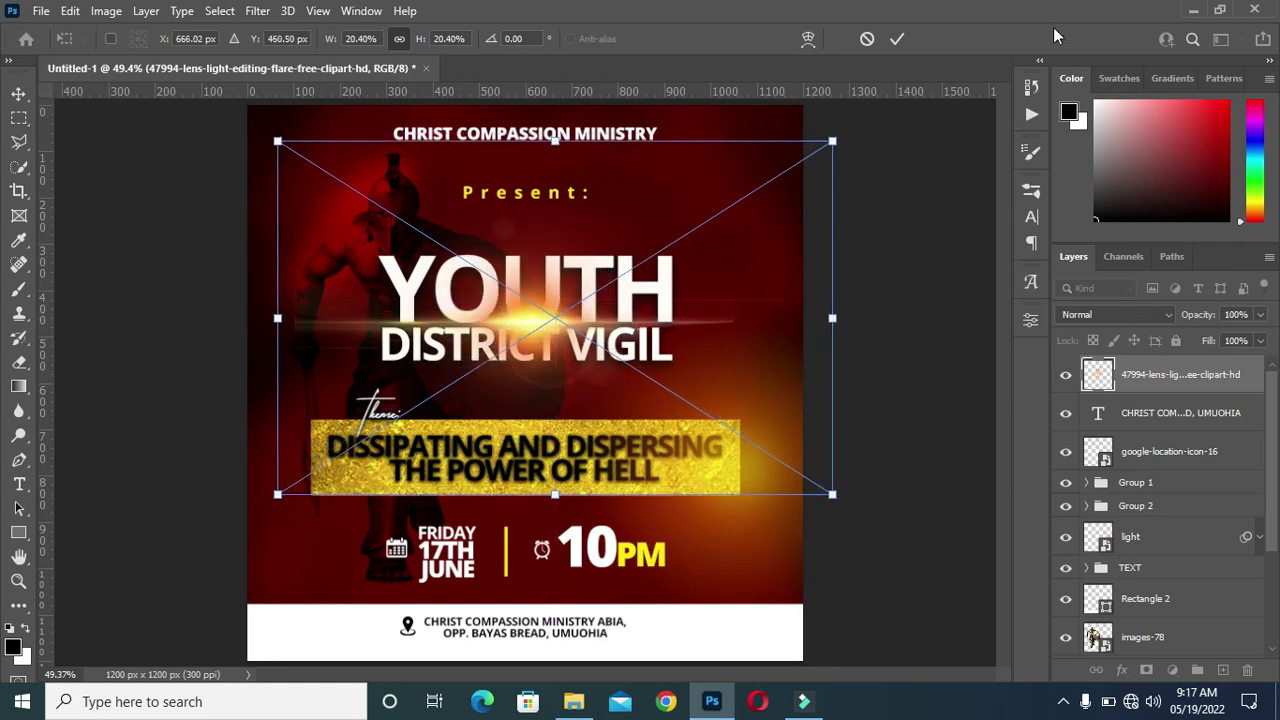
{"action": "left_click", "coordinate": [897, 38]}
Stack the lens flare layer directly above the light layer and set its blend mode to Screen.
{"action": "left_click_drag", "start_coordinate": [1210, 376], "coordinate": [1166, 505]}
{"action": "scroll", "coordinate": [567, 310], "scroll_direction": "up", "scroll_amount": 3}
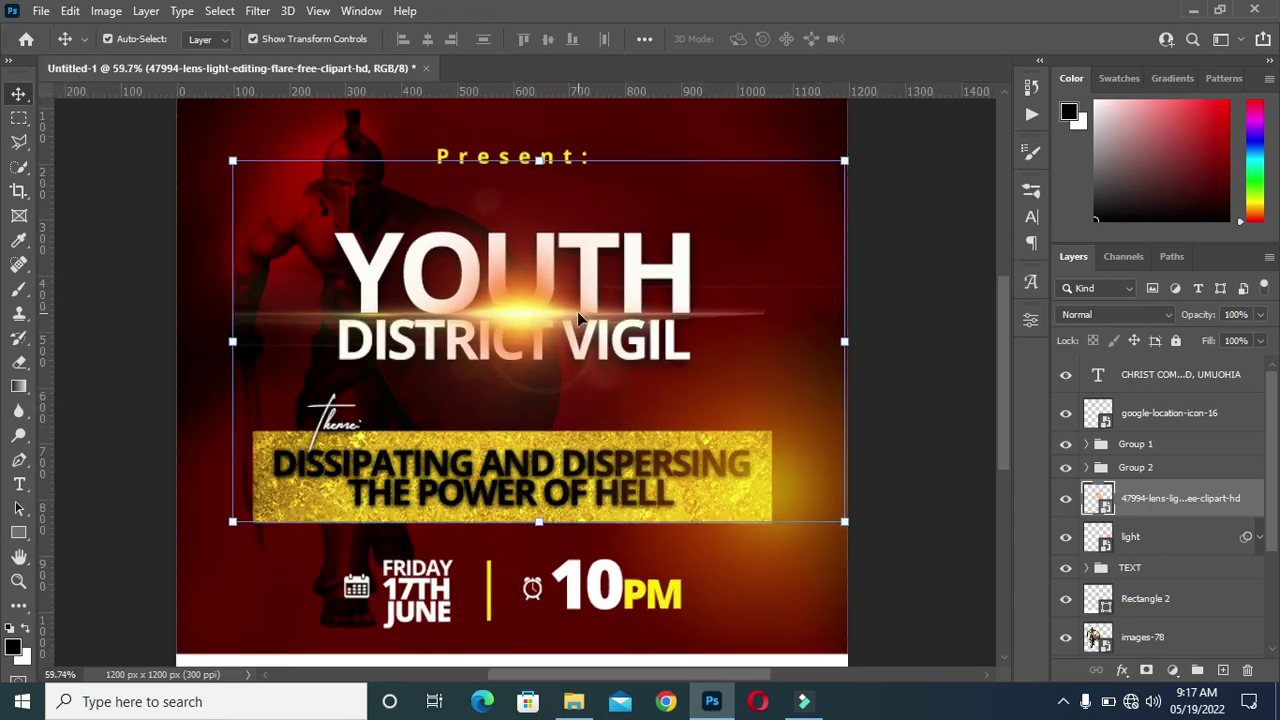
{"action": "left_click", "coordinate": [1123, 322]}
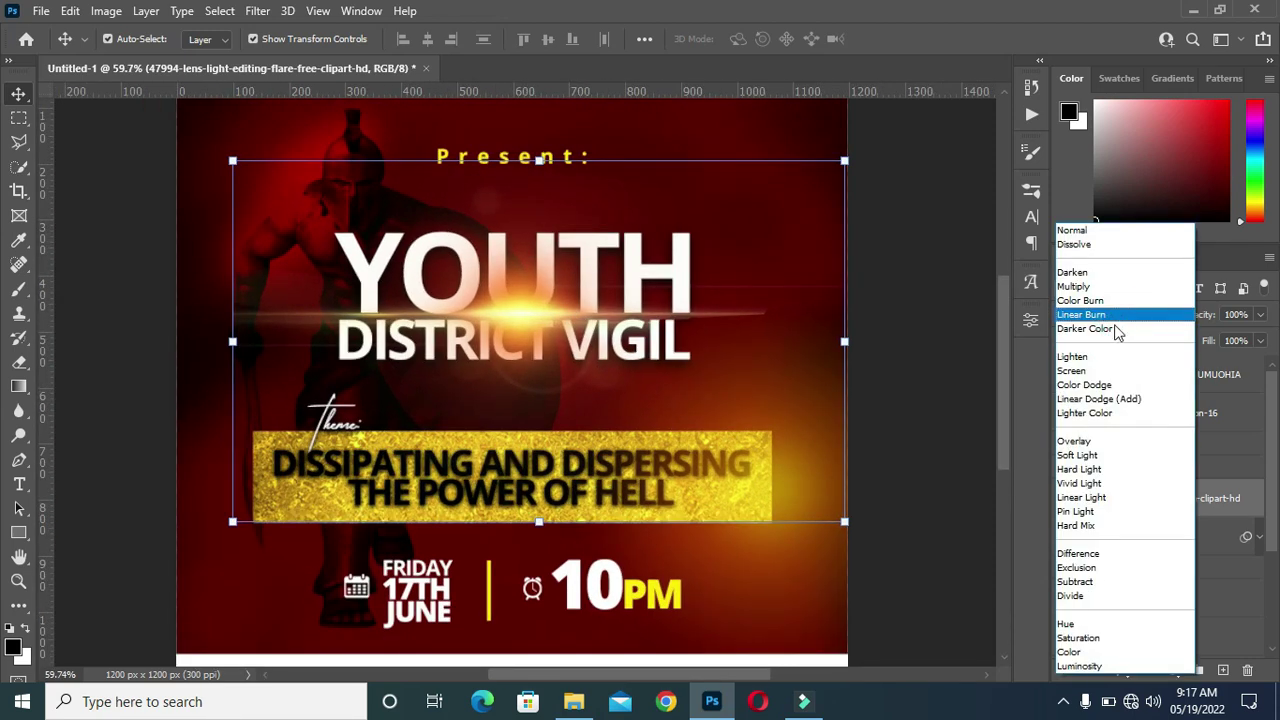
{"action": "left_click", "coordinate": [1093, 381]}
Apply a Gaussian Blur with a 4.1-pixel radius to the lens flare layer.
{"action": "left_click", "coordinate": [257, 11]}
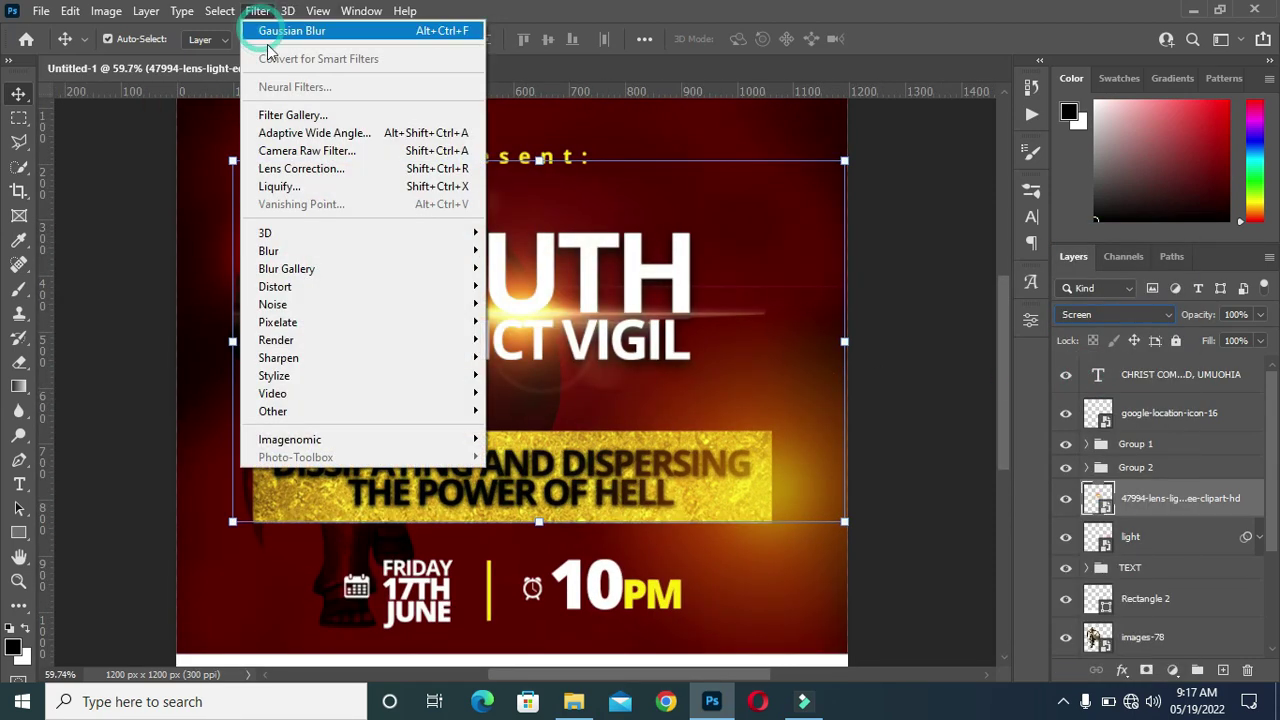
{"action": "mouse_move", "coordinate": [308, 252]}
{"action": "left_click", "coordinate": [536, 321]}
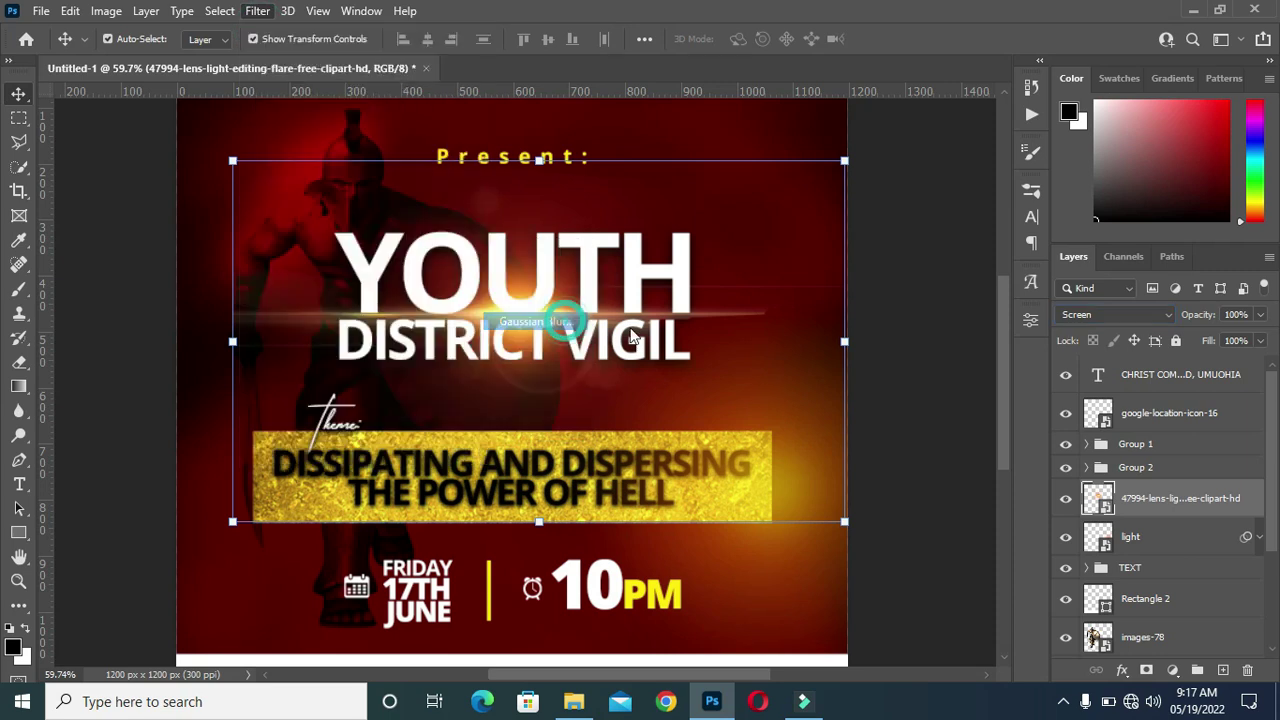
{"action": "left_click_drag", "start_coordinate": [1035, 423], "coordinate": [987, 430]}
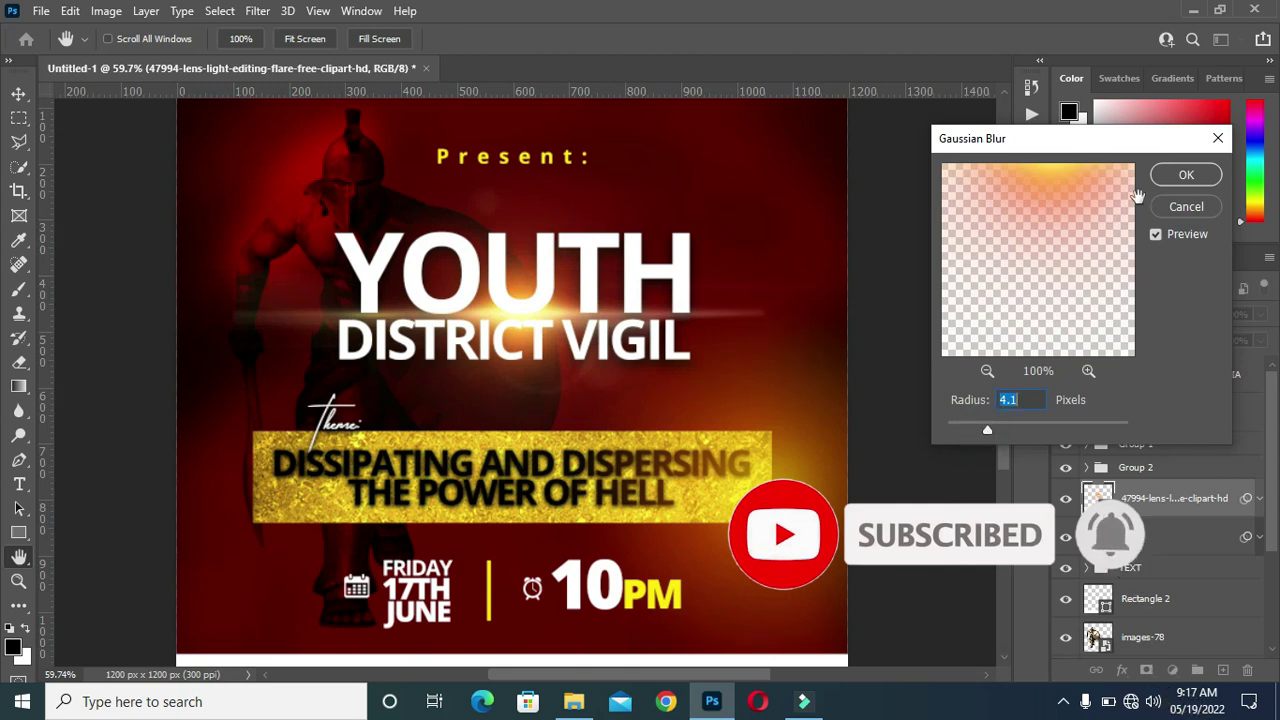
{"action": "left_click", "coordinate": [1186, 174]}
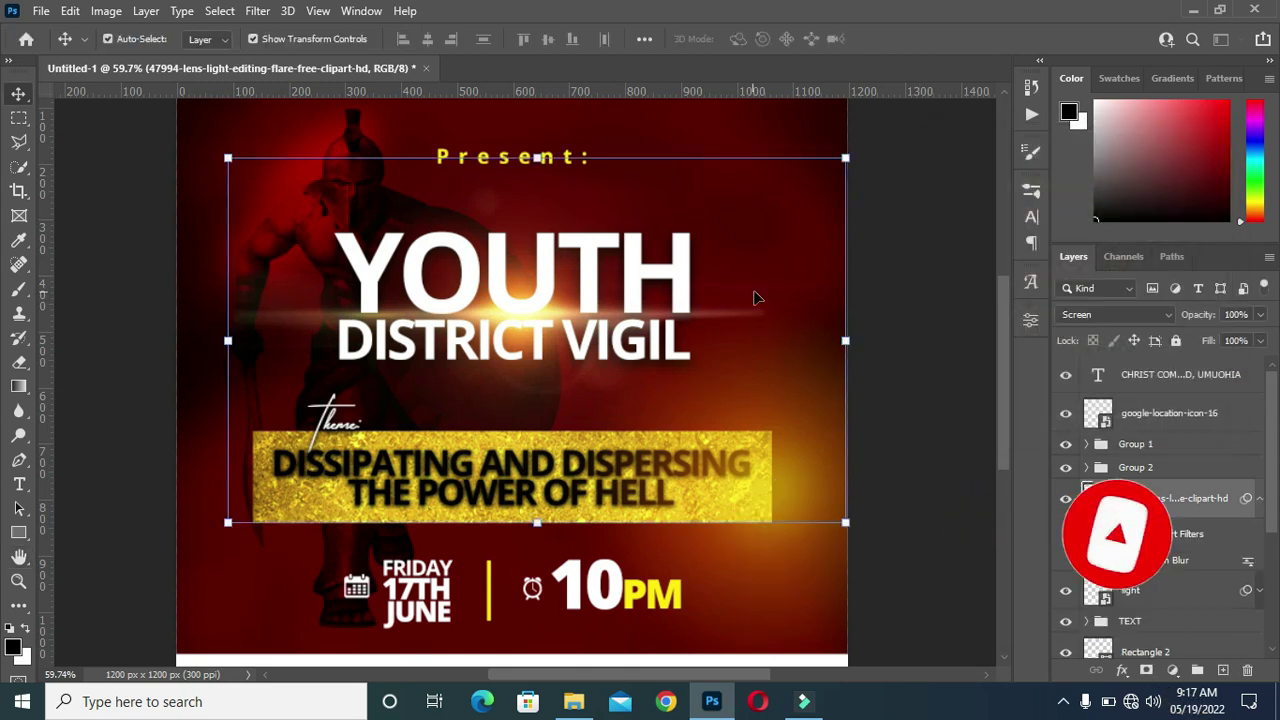
Add a layer mask to the lens flare and fade both ends of its streak with a soft 250-pixel black brush.
{"action": "left_click", "coordinate": [1146, 671]}
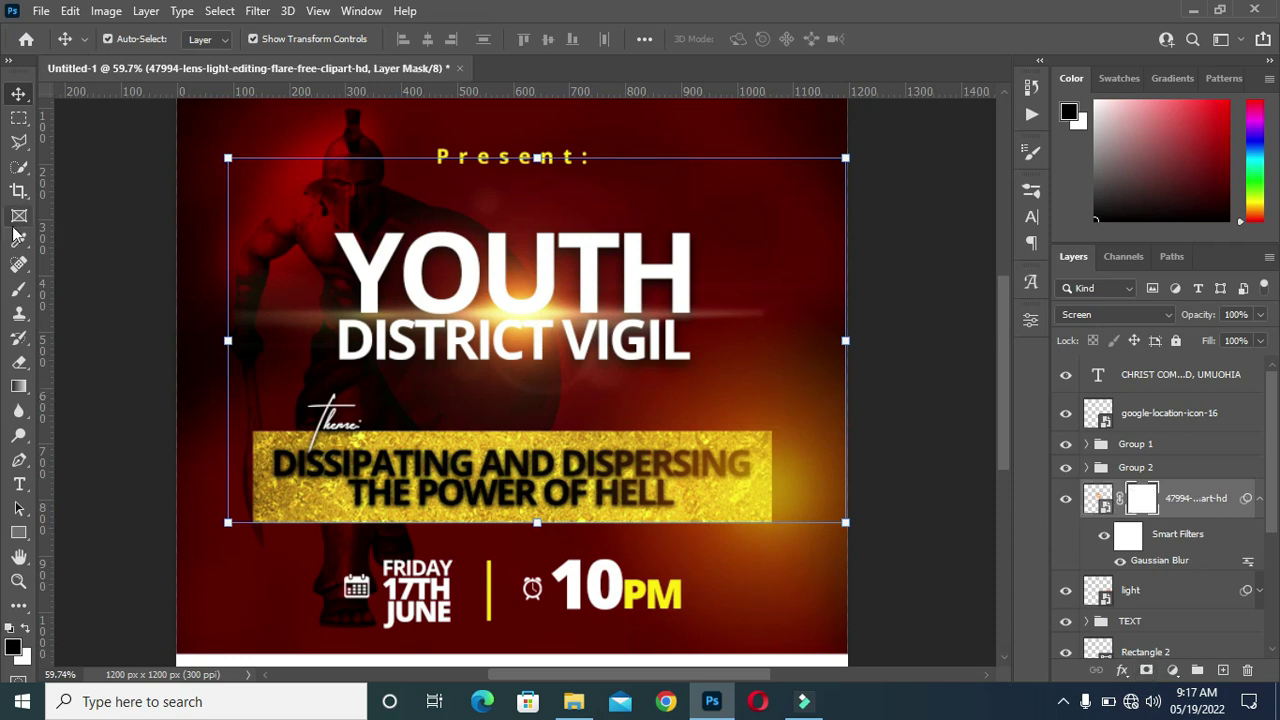
{"action": "right_click", "coordinate": [18, 289]}
{"action": "left_click", "coordinate": [95, 303]}
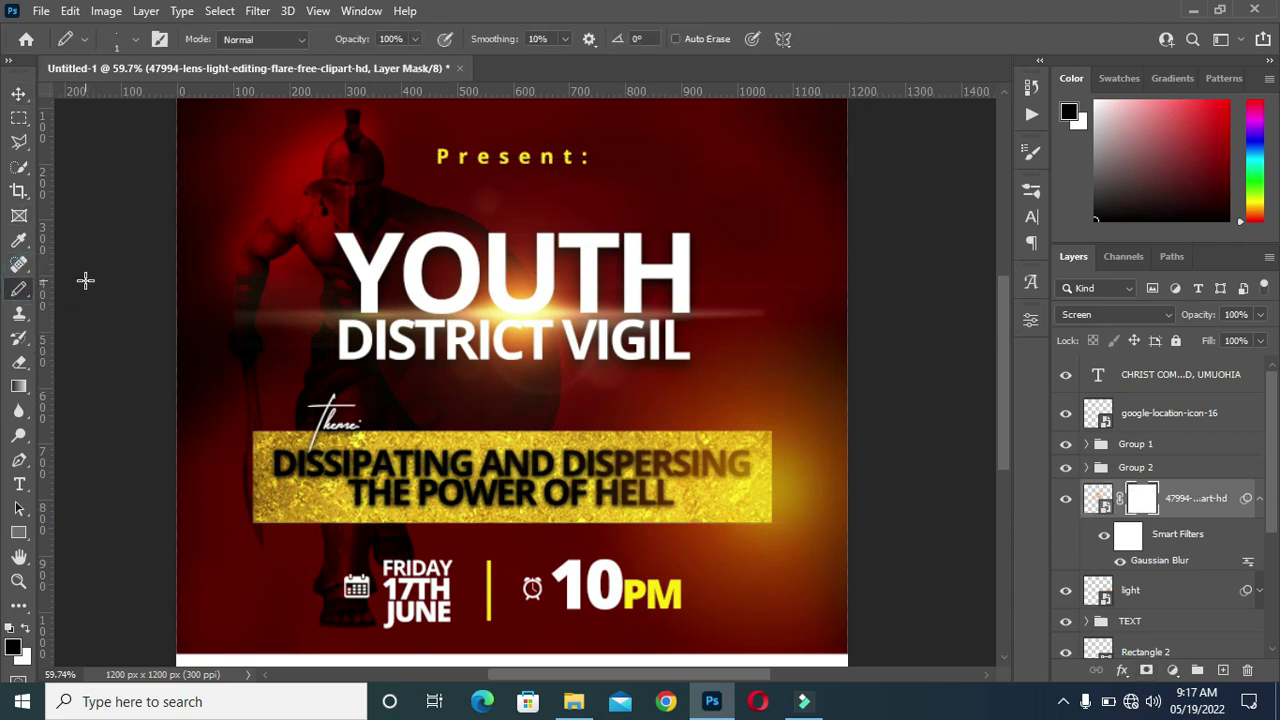
{"action": "right_click", "coordinate": [28, 289]}
{"action": "left_click", "coordinate": [95, 286]}
{"action": "mouse_move", "coordinate": [266, 330]}
{"action": "left_mouse_down"}
{"action": "mouse_move", "coordinate": [249, 320]}
{"action": "mouse_move", "coordinate": [223, 343]}
{"action": "left_mouse_up"}
{"action": "left_click_drag", "start_coordinate": [736, 317], "coordinate": [774, 317]}
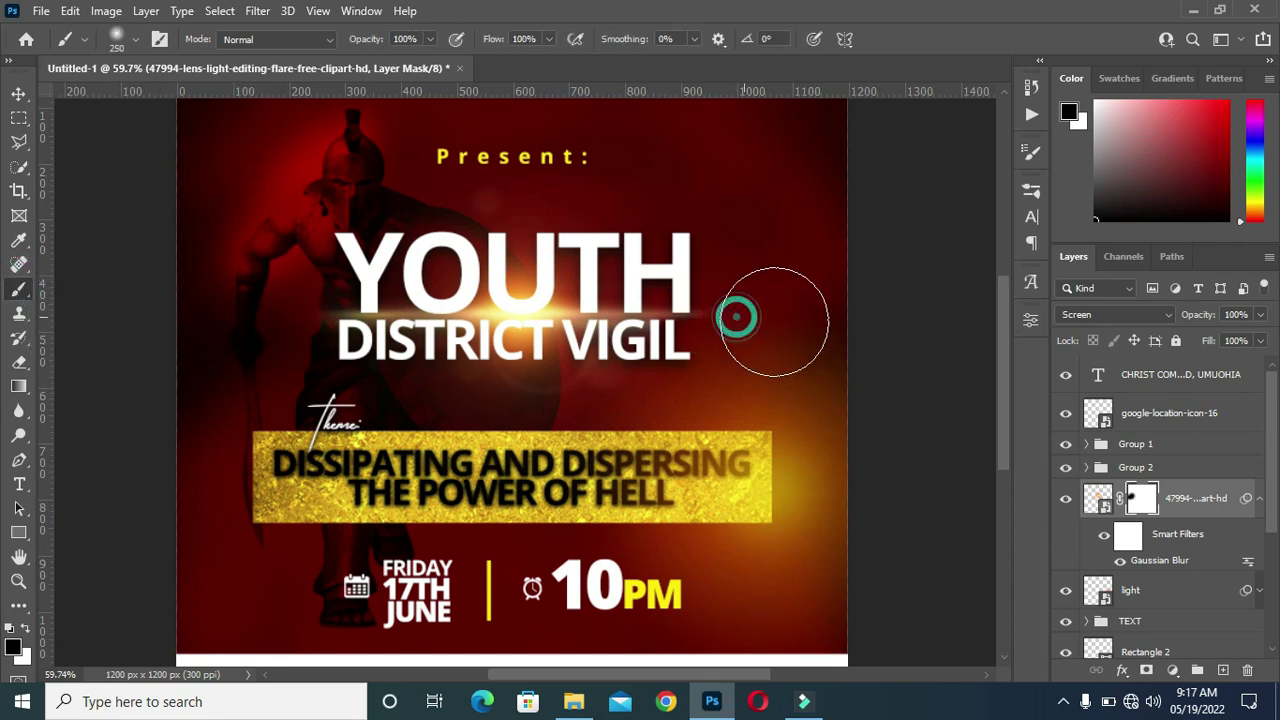
{"action": "left_click", "coordinate": [18, 93]}
{"action": "left_click", "coordinate": [960, 265]}
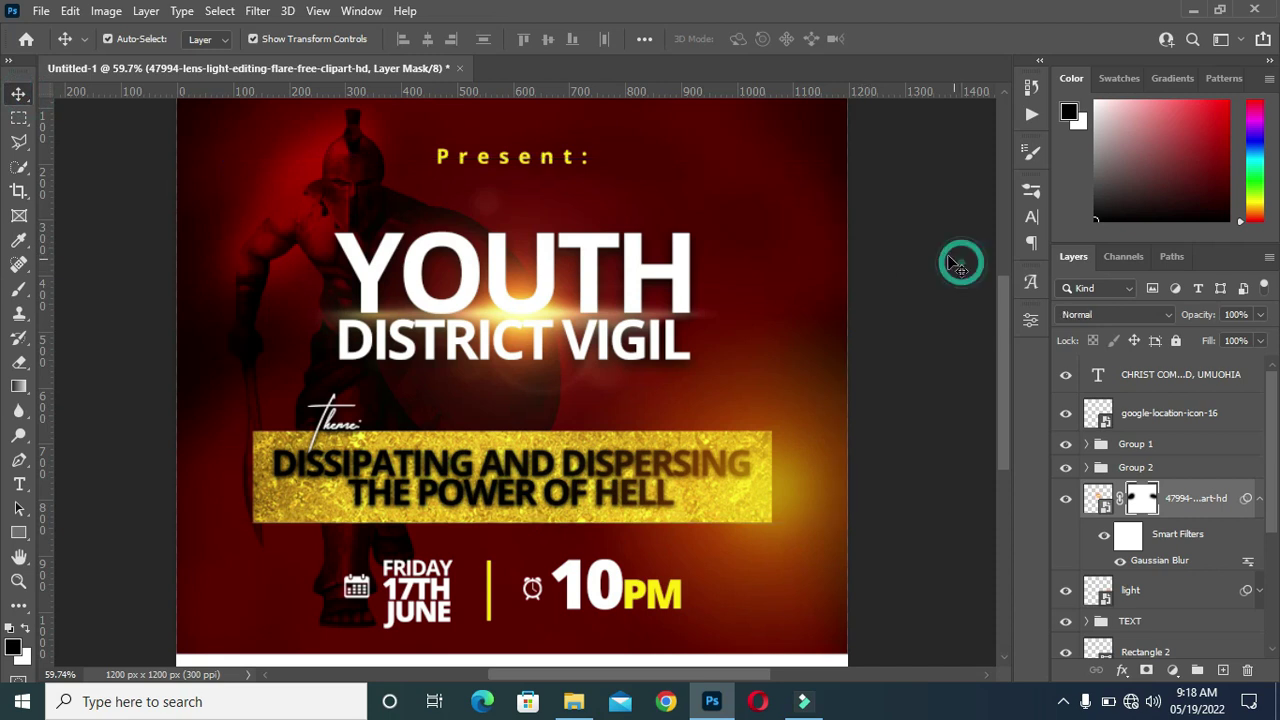
Examine the overall flyer composition and lighting at different magnifications.
{"action": "key", "text": "ctrl+0"}
{"action": "key", "text": "ctrl+minus"}
{"action": "key", "text": "ctrl+0"}
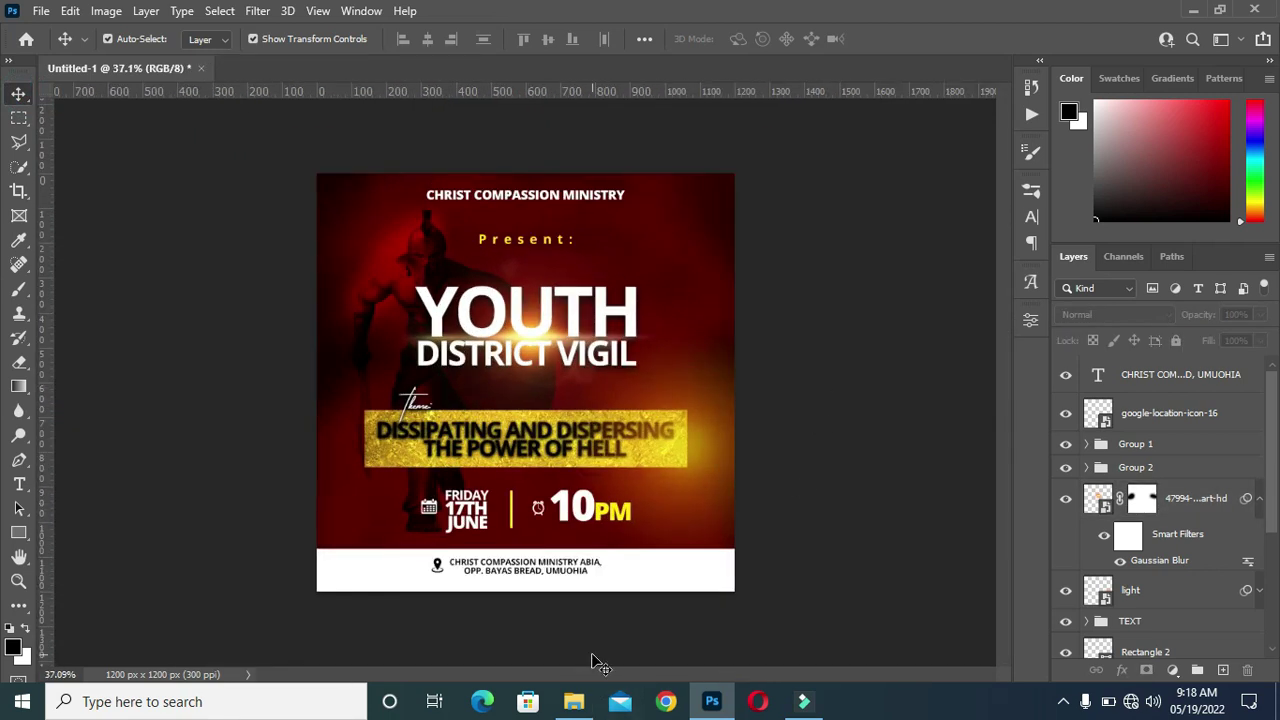
{"action": "scroll", "coordinate": [600, 665], "scroll_direction": "up", "scroll_amount": 1}
{"action": "scroll", "coordinate": [600, 654], "scroll_direction": "down", "scroll_amount": 2}
{"action": "scroll", "coordinate": [628, 640], "scroll_direction": "up", "scroll_amount": 2}
{"action": "scroll", "coordinate": [580, 631], "scroll_direction": "up", "scroll_amount": 2}
{"action": "scroll", "coordinate": [580, 612], "scroll_direction": "down", "scroll_amount": 2}
{"action": "scroll", "coordinate": [586, 618], "scroll_direction": "up", "scroll_amount": 2}
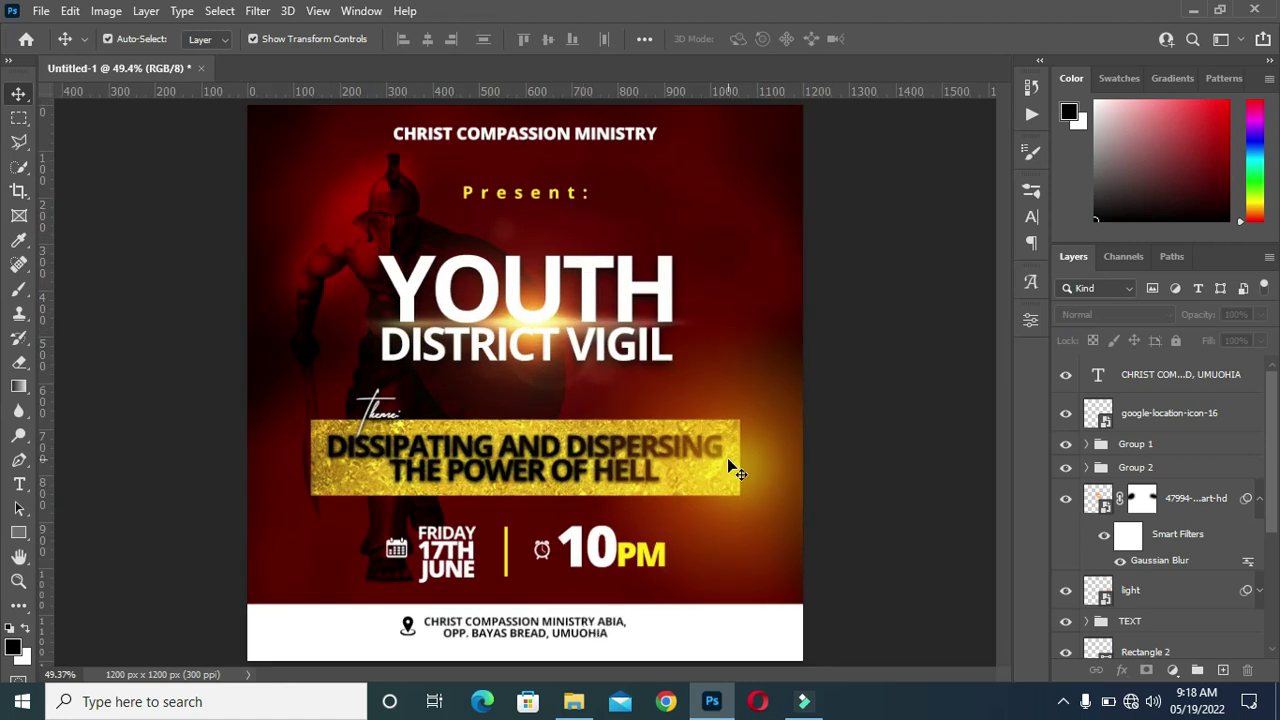
{"action": "scroll", "coordinate": [834, 420], "scroll_direction": "down", "scroll_amount": 1}
{"action": "scroll", "coordinate": [766, 472], "scroll_direction": "up", "scroll_amount": 2}
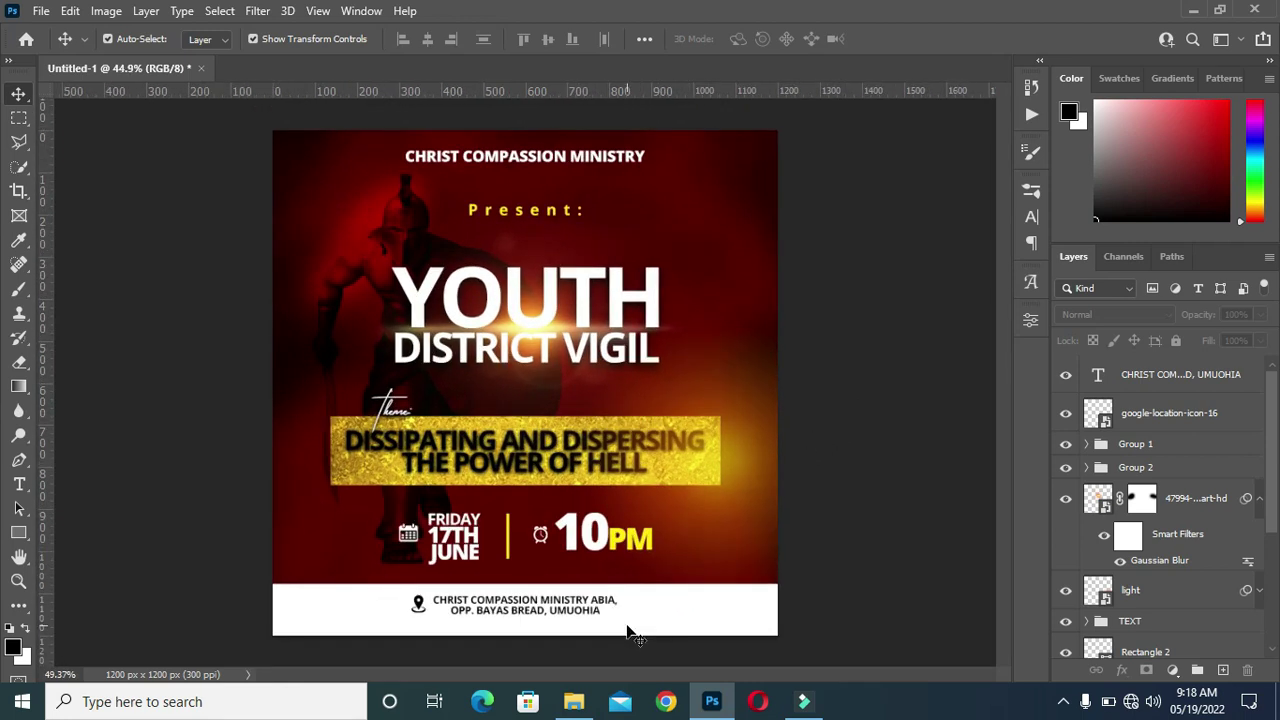
{"action": "scroll", "coordinate": [933, 437], "scroll_direction": "down", "scroll_amount": 1}
{"action": "scroll", "coordinate": [582, 570], "scroll_direction": "up", "scroll_amount": 1}
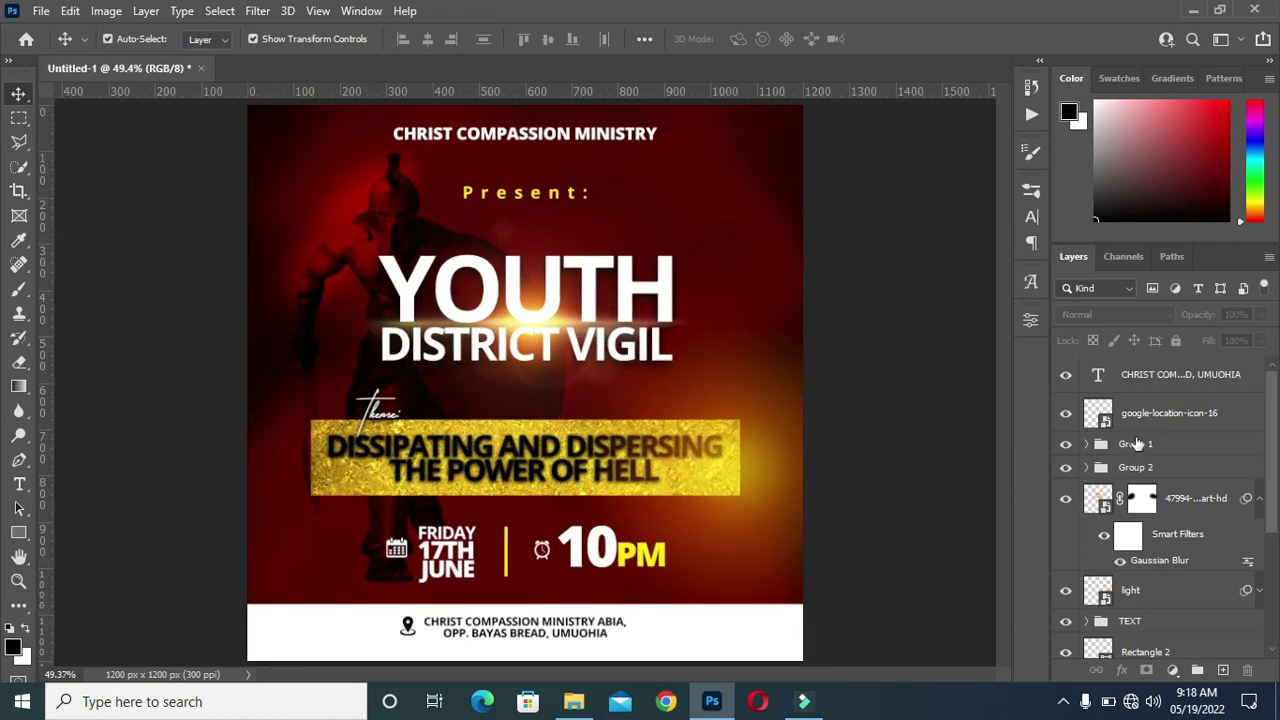
Enlarge the 10PM time group to about 119% of its size.
{"action": "left_click", "coordinate": [1144, 445]}
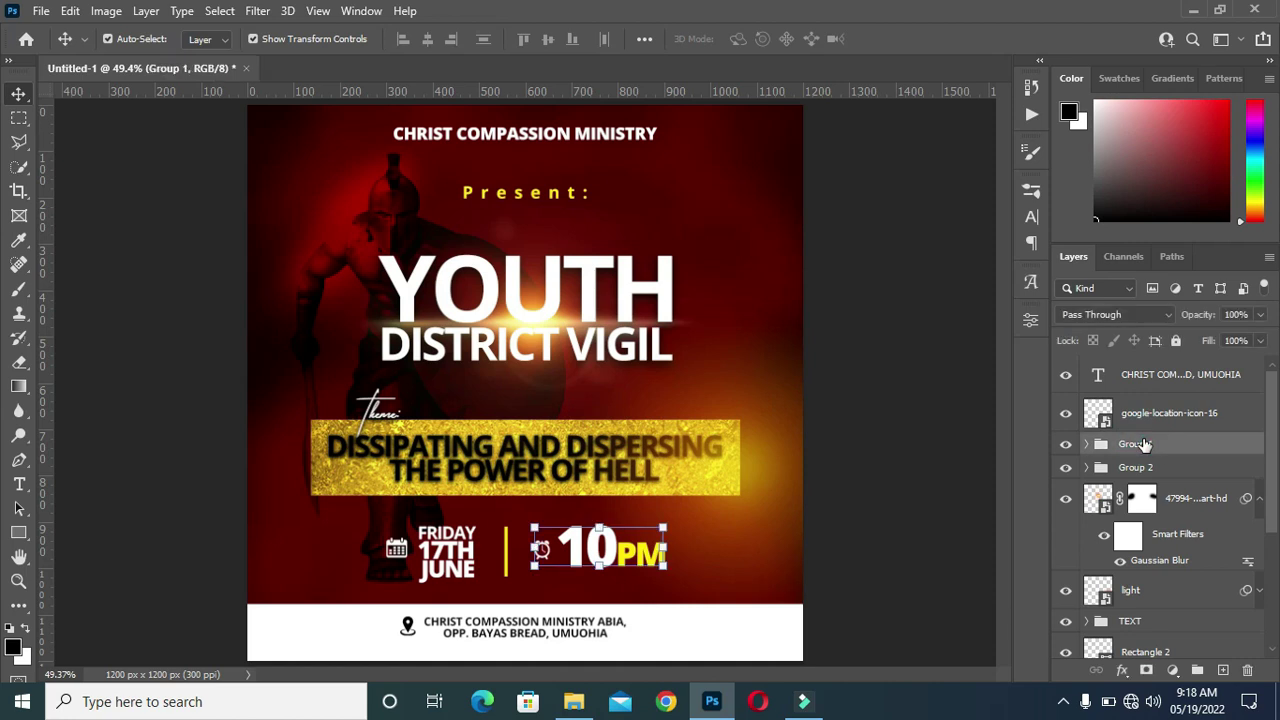
{"action": "left_click_drag", "start_coordinate": [666, 570], "coordinate": [688, 584]}
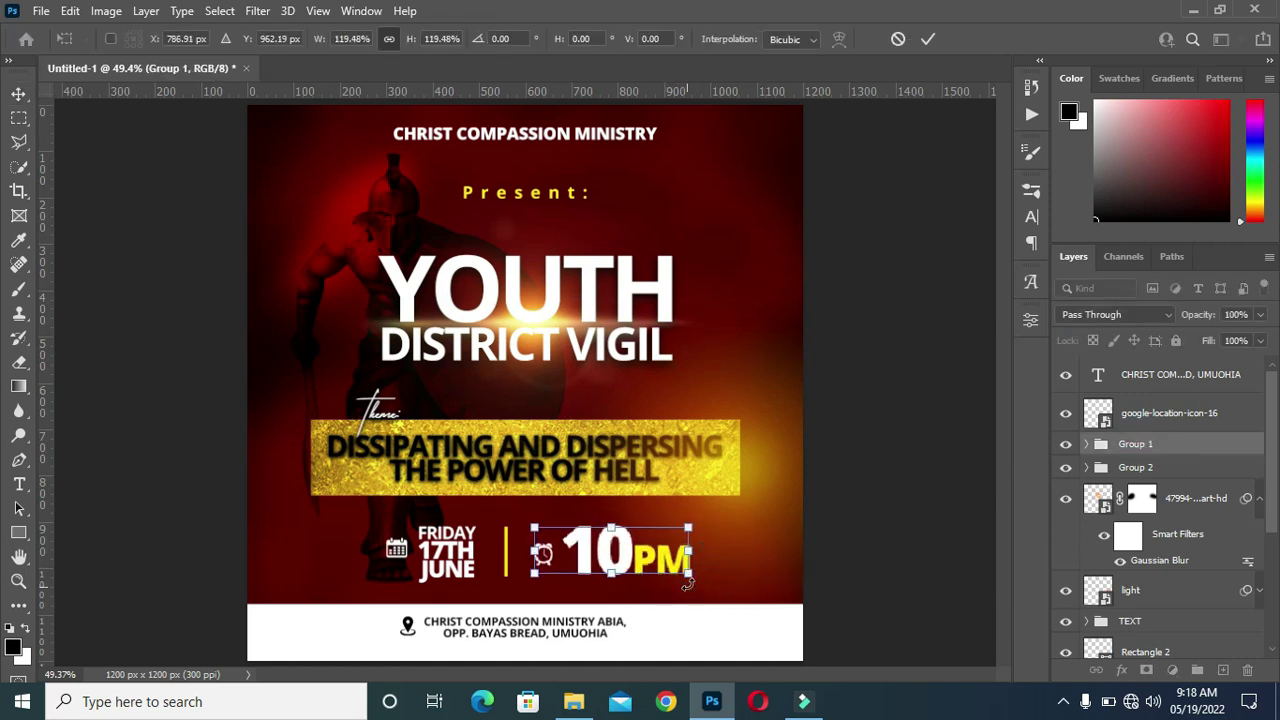
{"action": "double_click", "coordinate": [648, 553]}
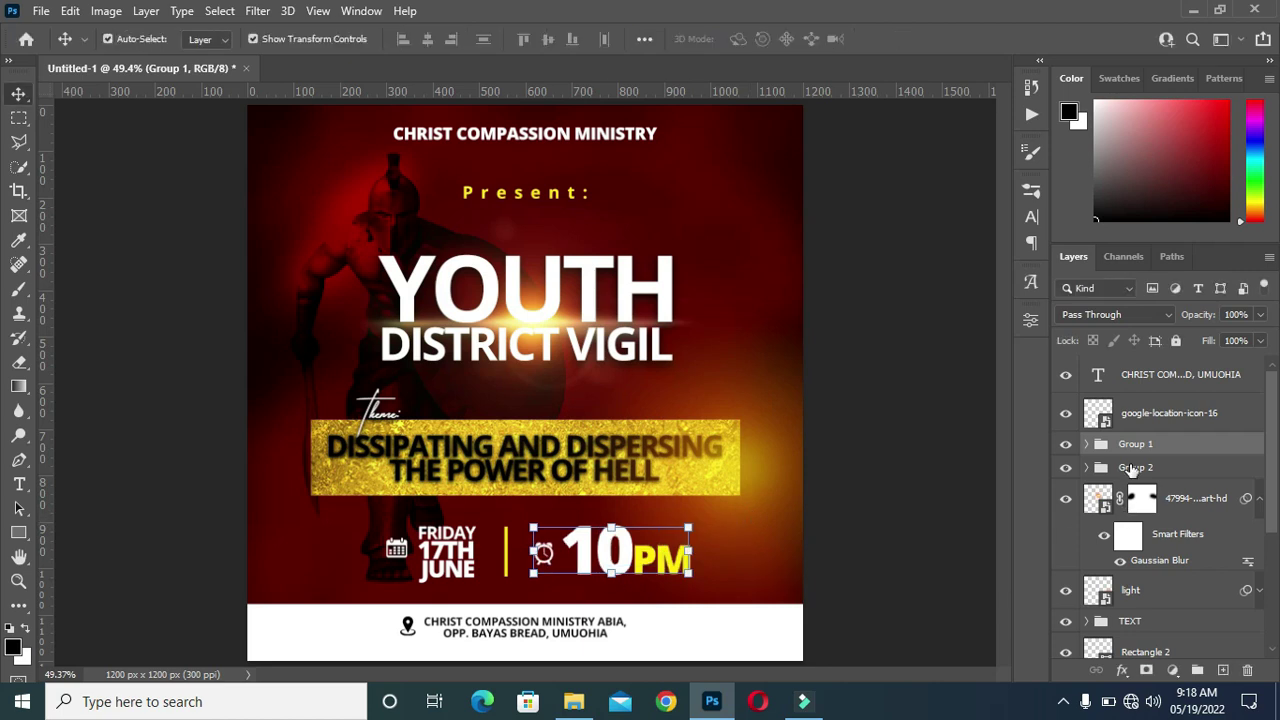
Enlarge the Friday 17th June date group so that it balances the 10PM time group, and deselect it.
{"action": "left_click", "coordinate": [1132, 469]}
{"action": "mouse_move", "coordinate": [386, 553]}
{"action": "left_mouse_down"}
{"action": "mouse_move", "coordinate": [328, 556]}
{"action": "mouse_move", "coordinate": [384, 553]}
{"action": "left_mouse_up"}
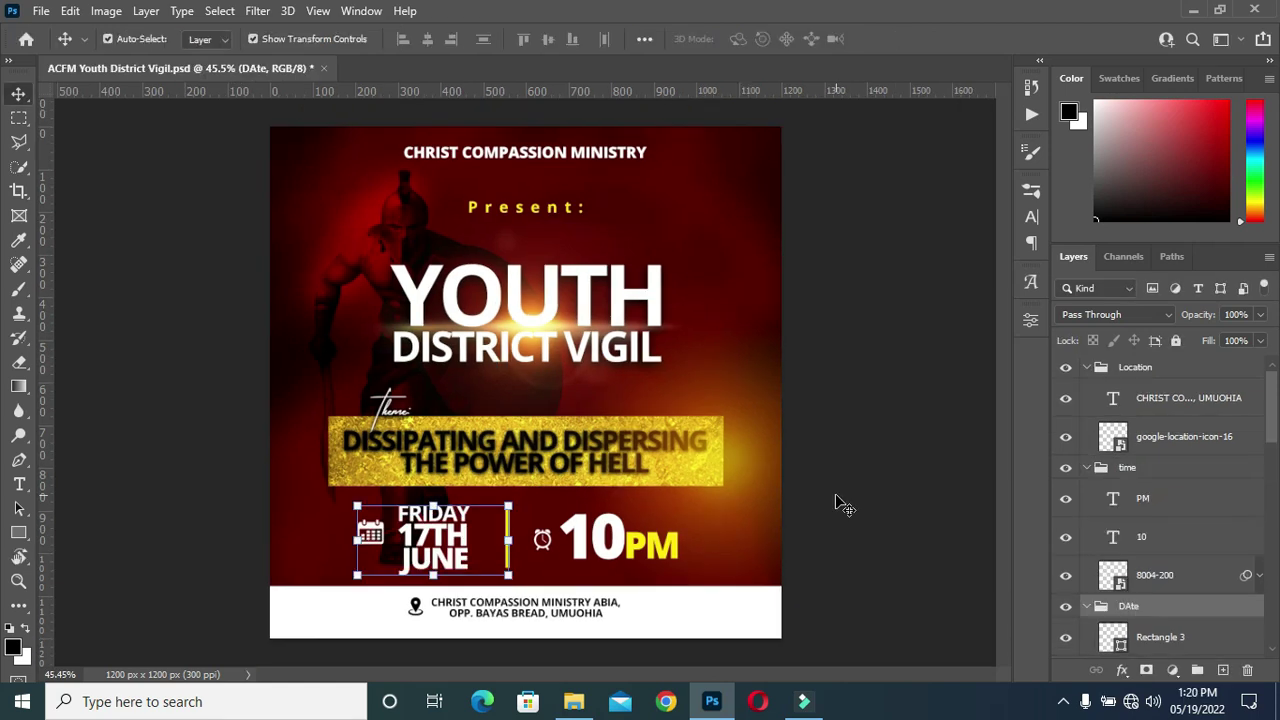
{"action": "scroll", "coordinate": [943, 500], "scroll_direction": "up", "scroll_amount": 2}
{"action": "scroll", "coordinate": [929, 488], "scroll_direction": "down", "scroll_amount": 1}
{"action": "left_click", "coordinate": [929, 488]}
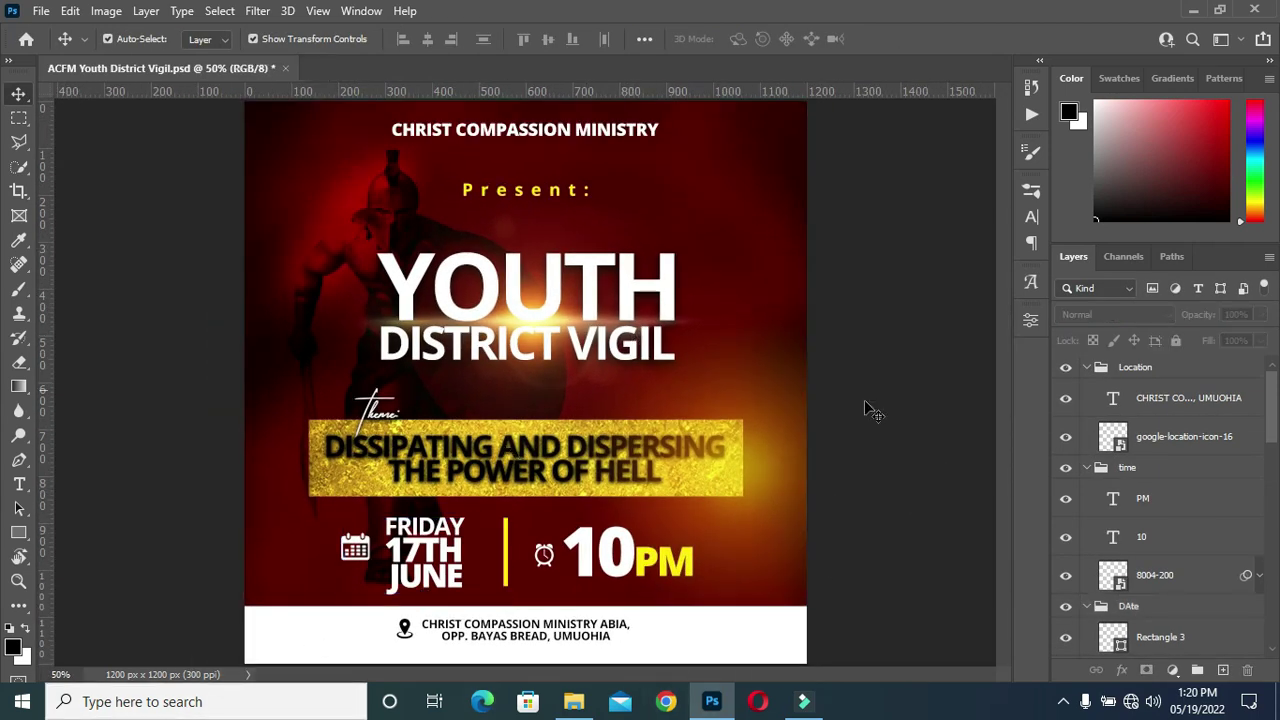
Place the fire image images_26 from the Youth vigil folder directly above the images_23 background layer.
{"action": "left_click", "coordinate": [768, 262]}
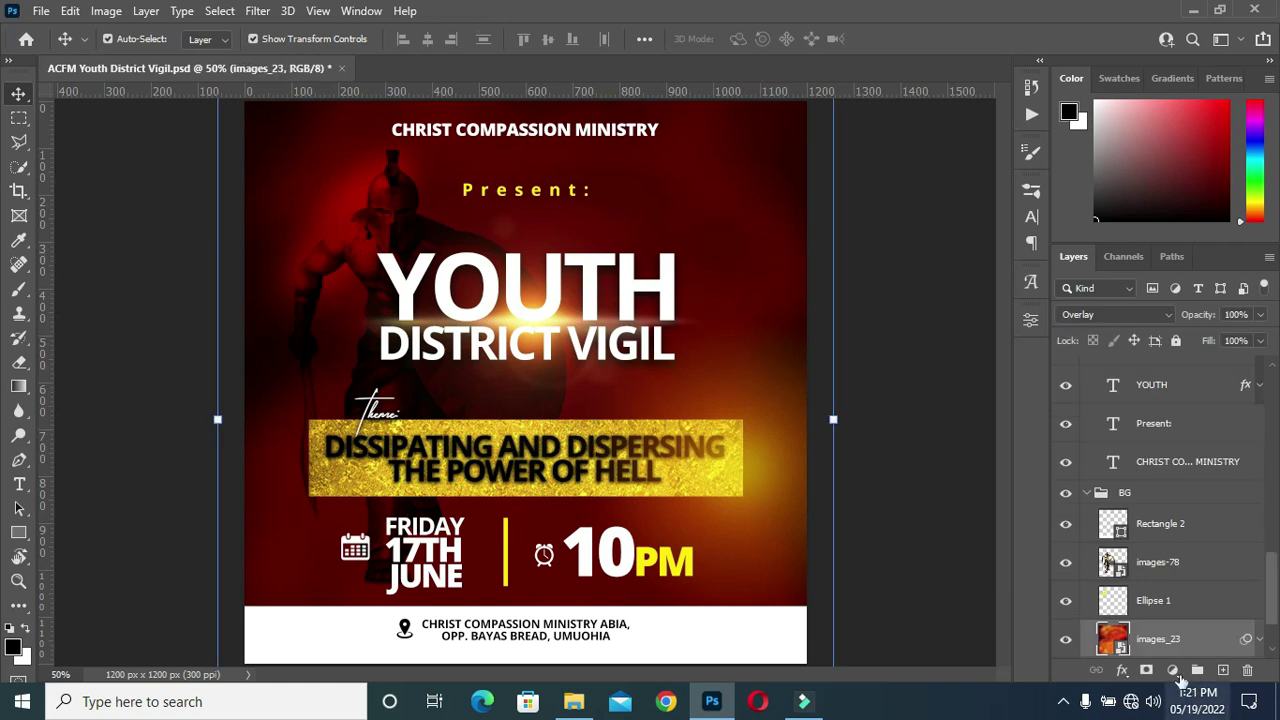
{"action": "left_click", "coordinate": [1157, 564]}
{"action": "left_click", "coordinate": [1148, 602]}
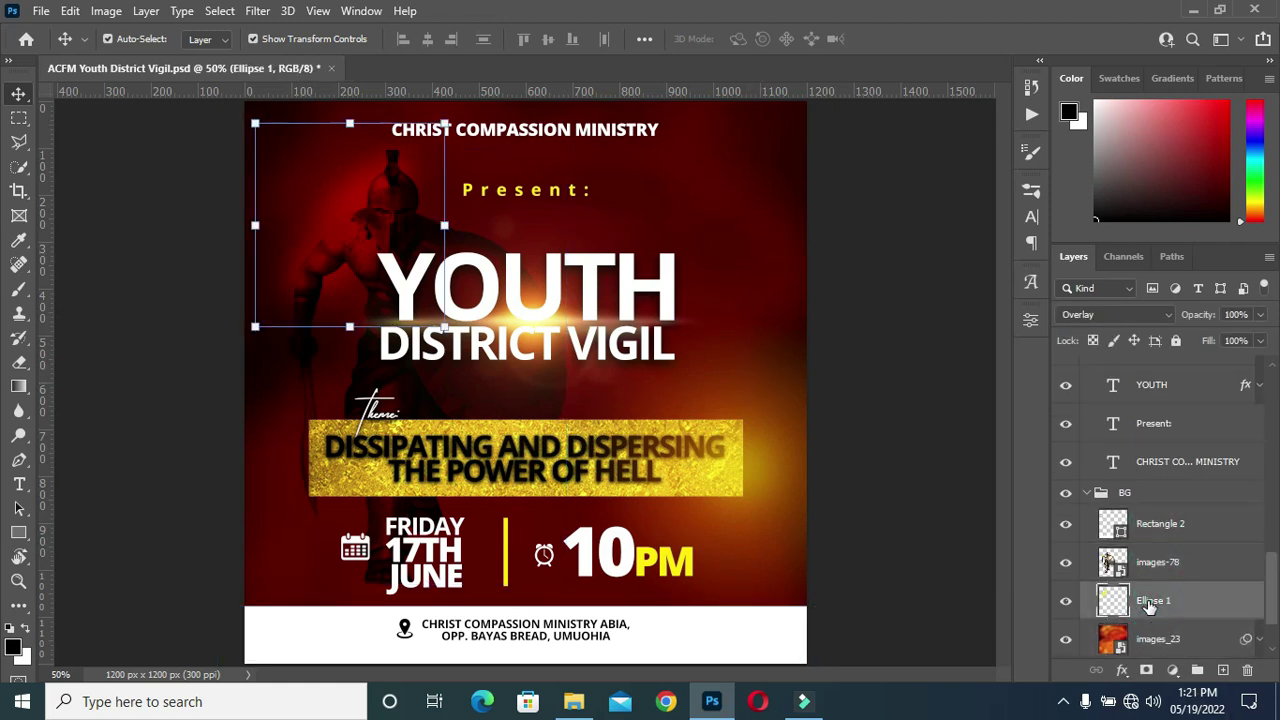
{"action": "scroll", "coordinate": [1163, 634], "scroll_direction": "down", "scroll_amount": 1}
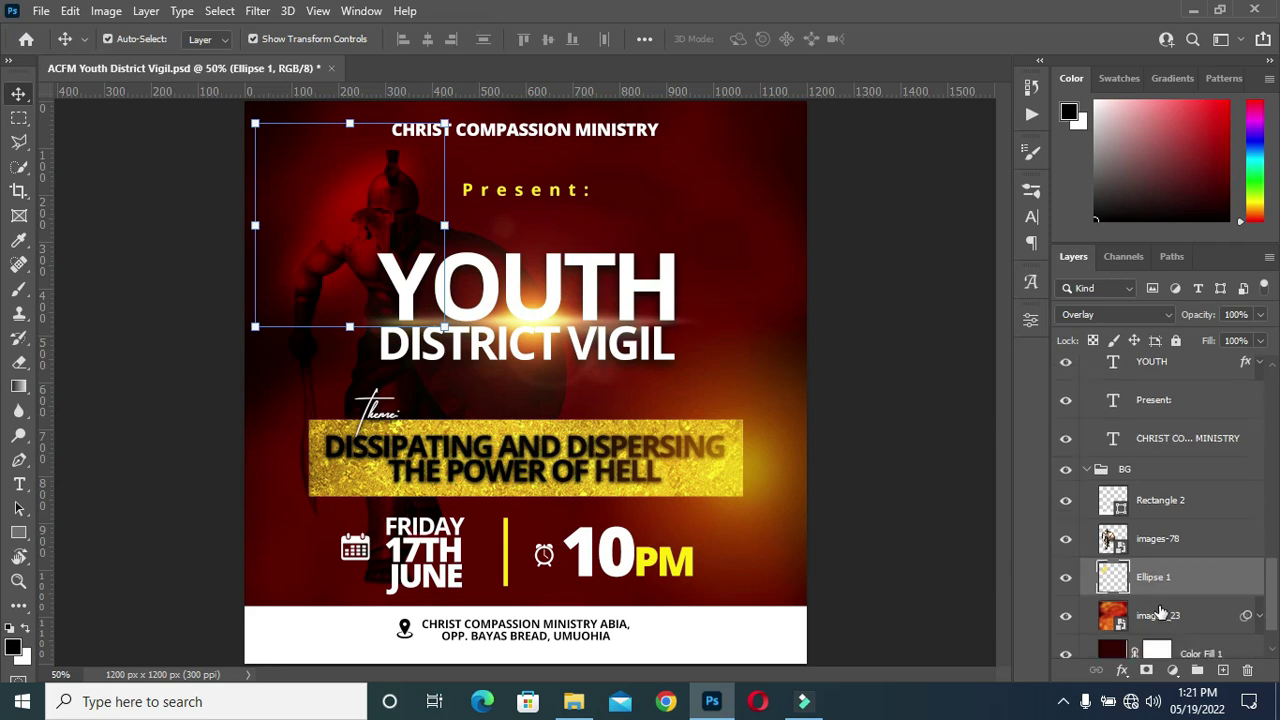
{"action": "left_click", "coordinate": [1160, 618]}
{"action": "left_click", "coordinate": [573, 701]}
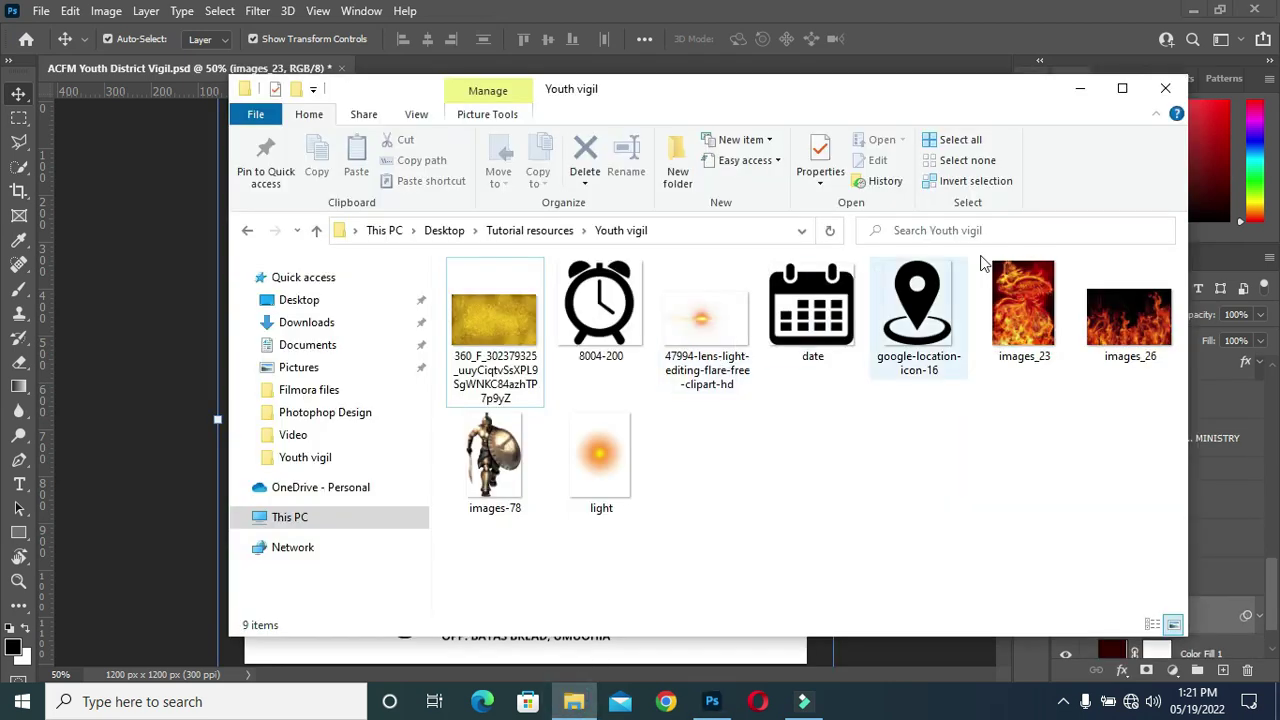
{"action": "left_click", "coordinate": [1122, 335]}
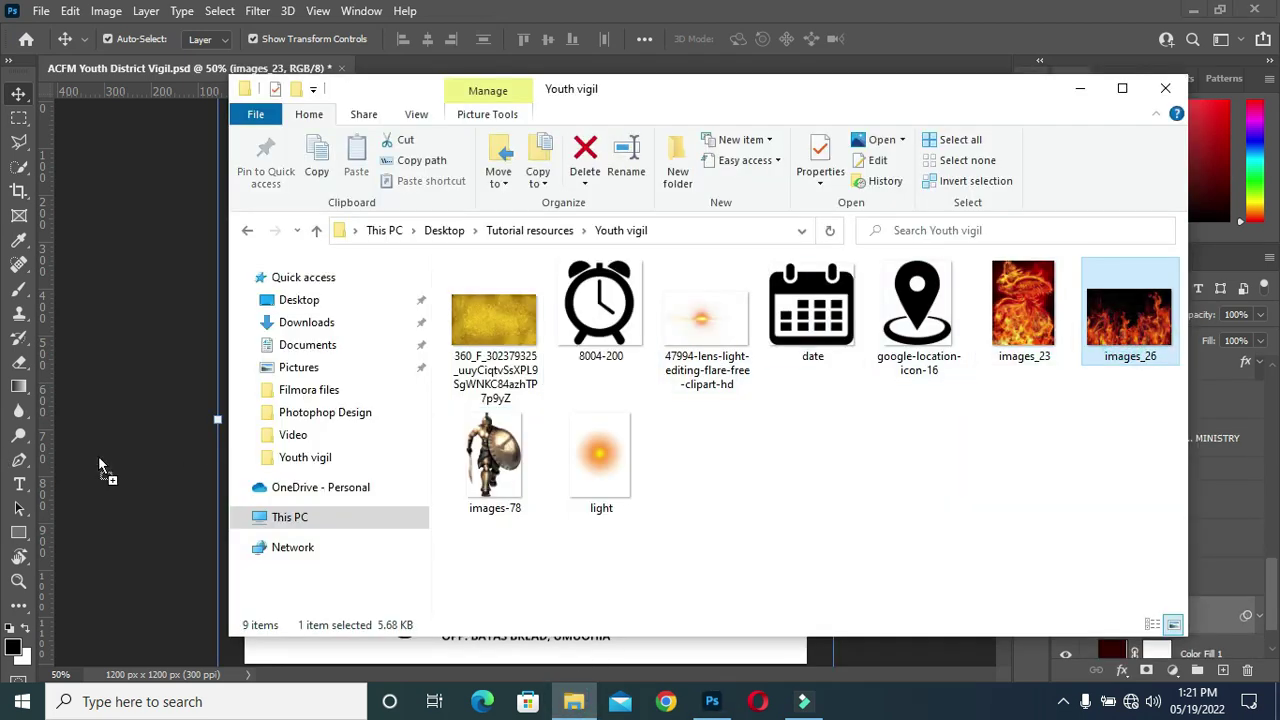
{"action": "left_click_drag", "start_coordinate": [125, 465], "coordinate": [130, 462]}
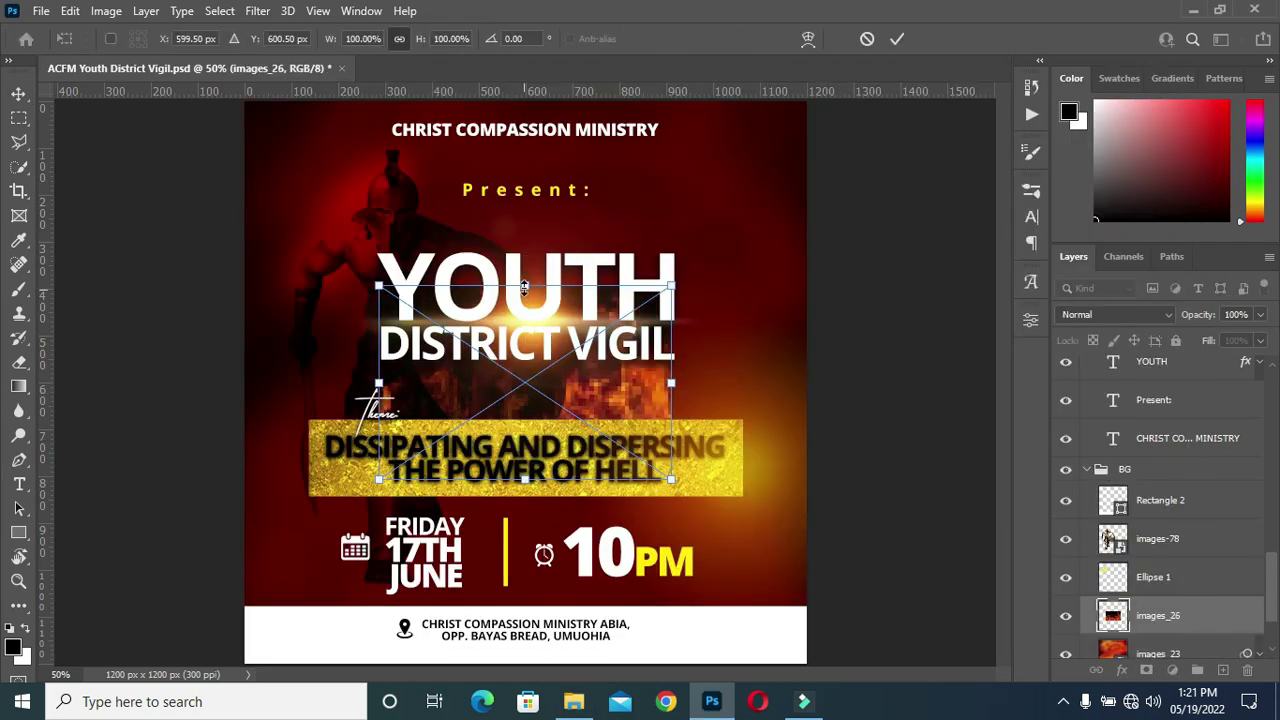
Scale the placed fire image to about 173% so that it spans from above the Present: text to the gold theme bar's lower edge.
{"action": "left_click_drag", "start_coordinate": [523, 288], "coordinate": [524, 135]}
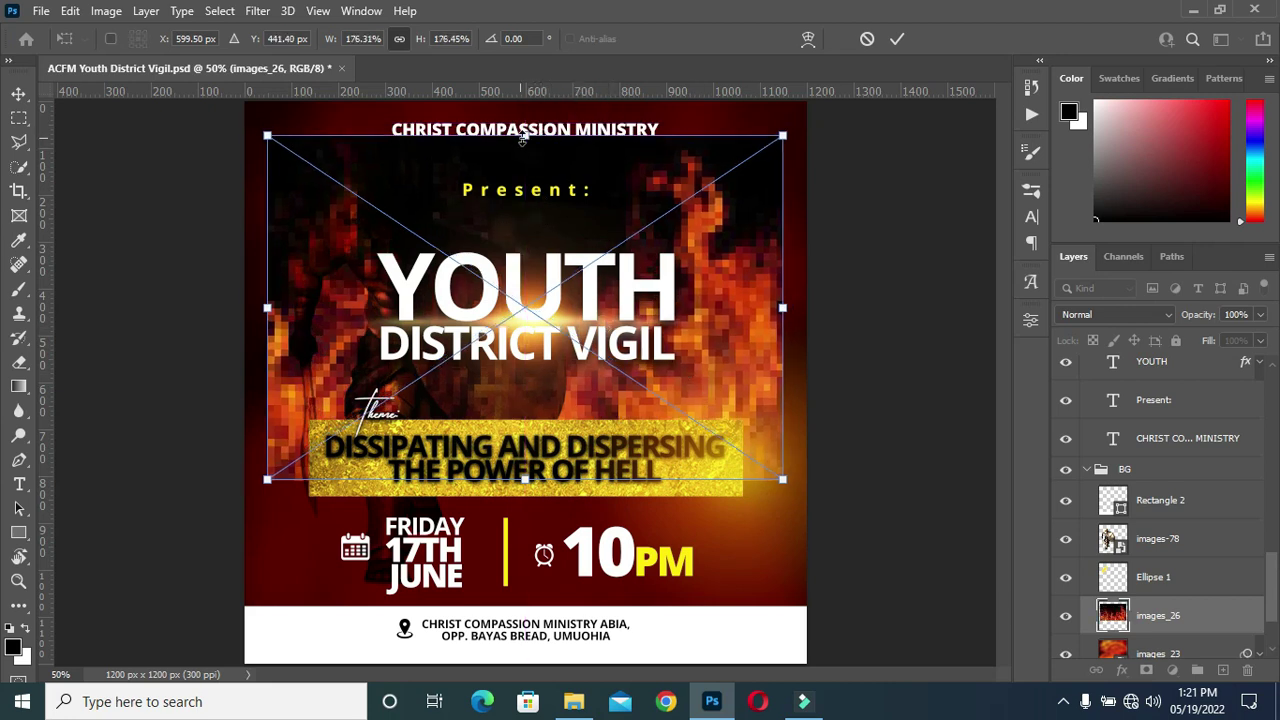
{"action": "left_click_drag", "start_coordinate": [525, 138], "coordinate": [525, 158]}
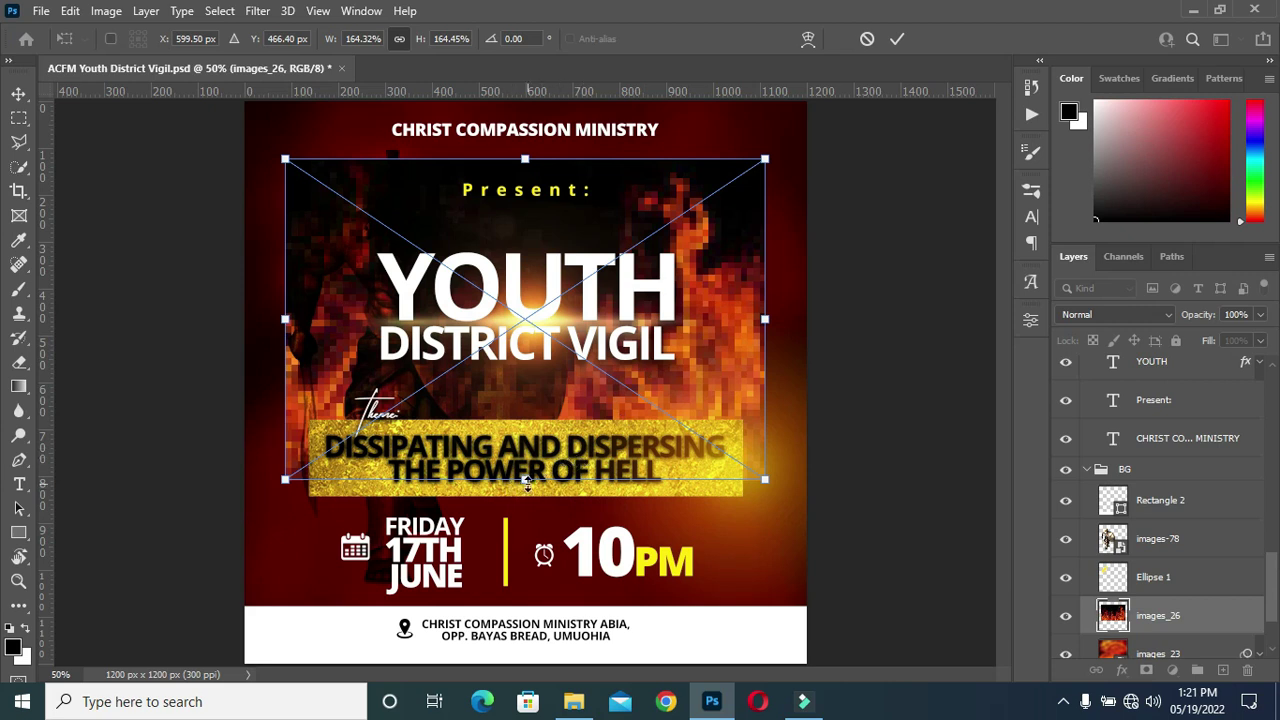
{"action": "left_click_drag", "start_coordinate": [526, 486], "coordinate": [525, 505]}
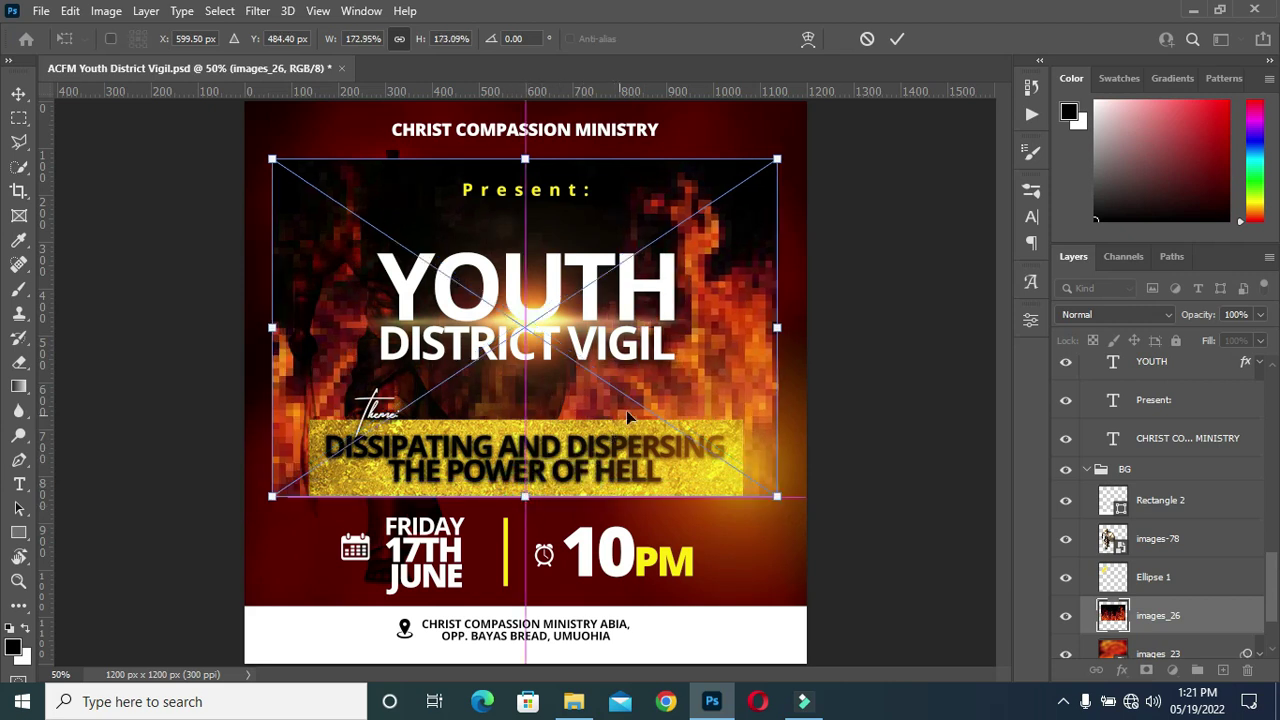
{"action": "key", "text": "Return"}
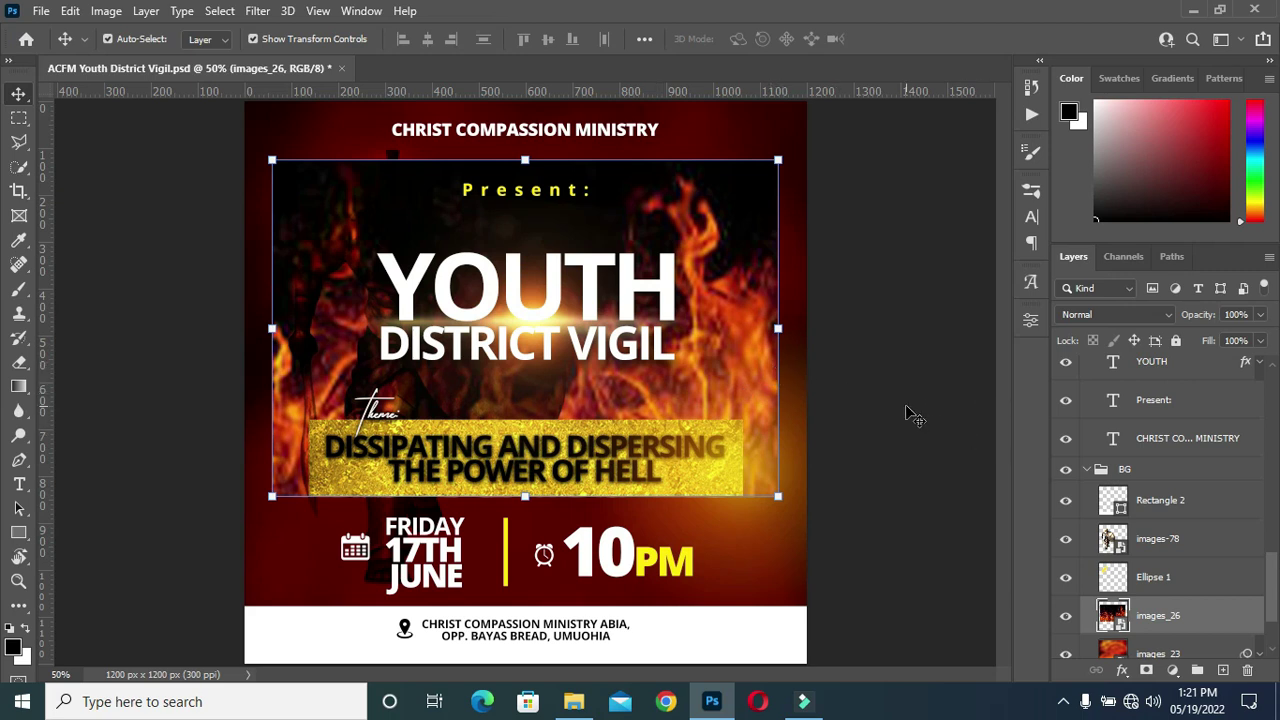
Set the images_26 layer's blend mode to Screen and its opacity to 37%.
{"action": "left_click", "coordinate": [1125, 312]}
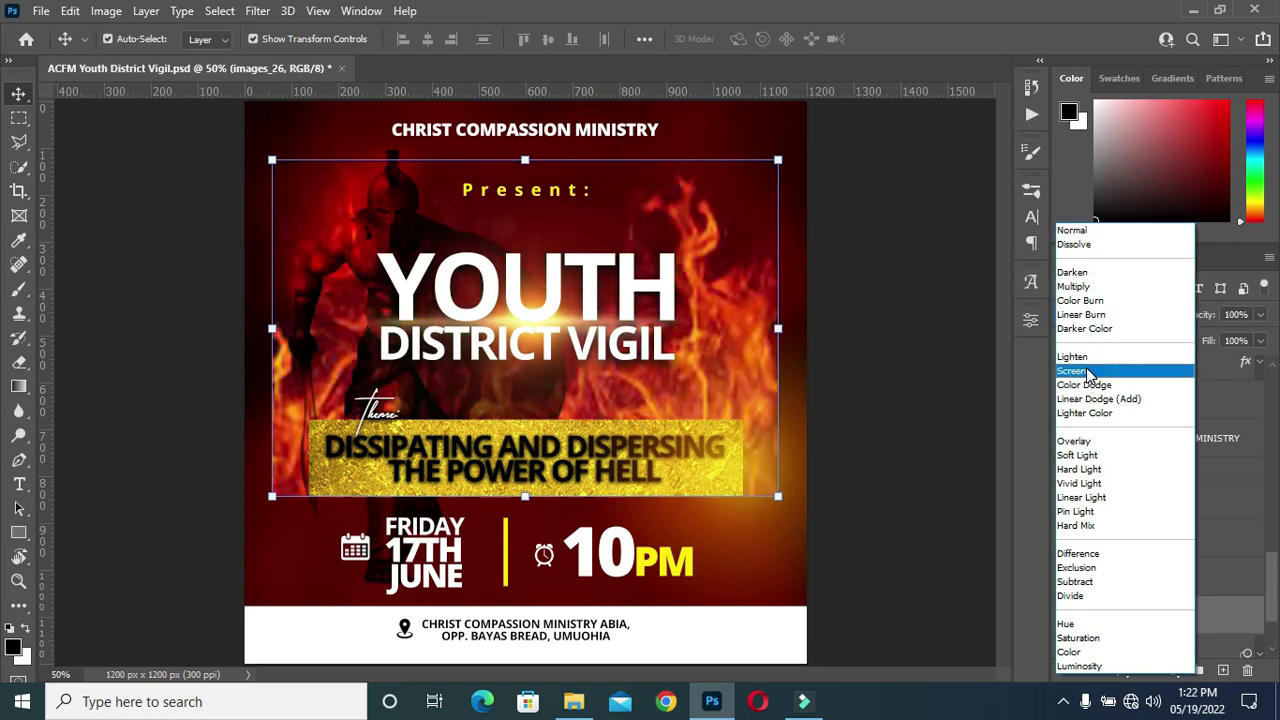
{"action": "left_click", "coordinate": [1100, 370]}
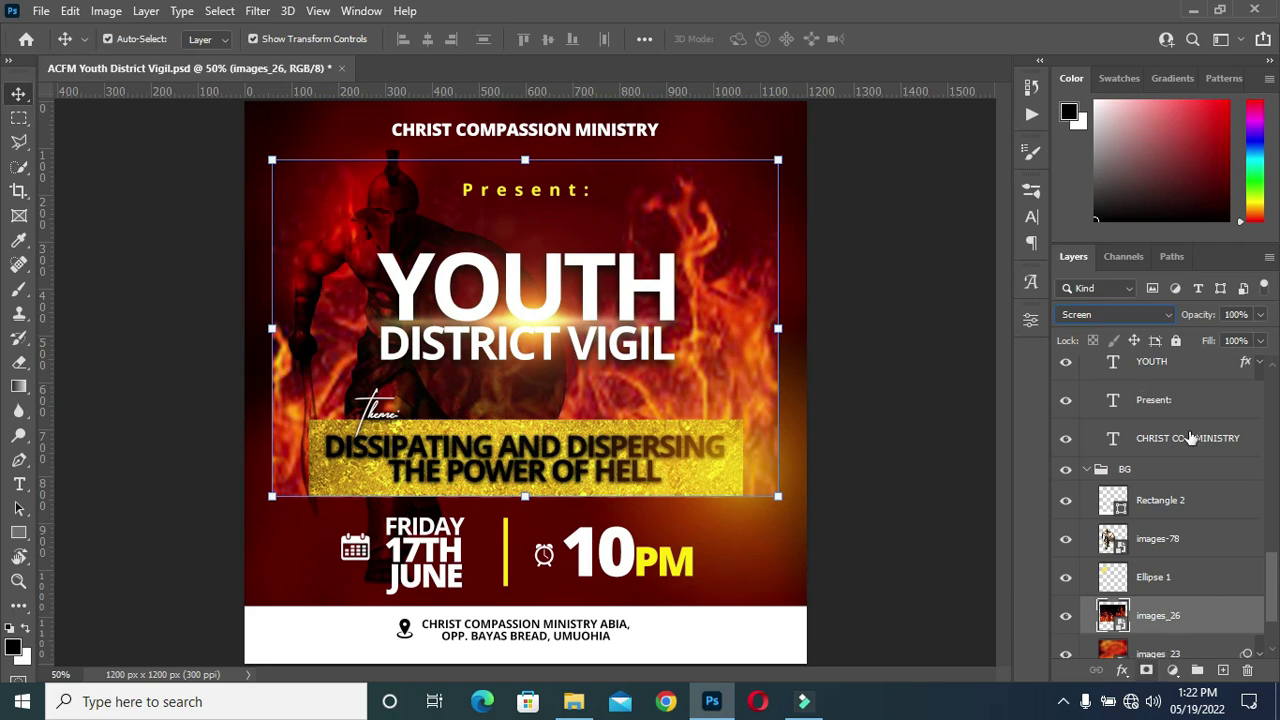
{"action": "left_click_drag", "start_coordinate": [1207, 316], "coordinate": [1146, 320]}
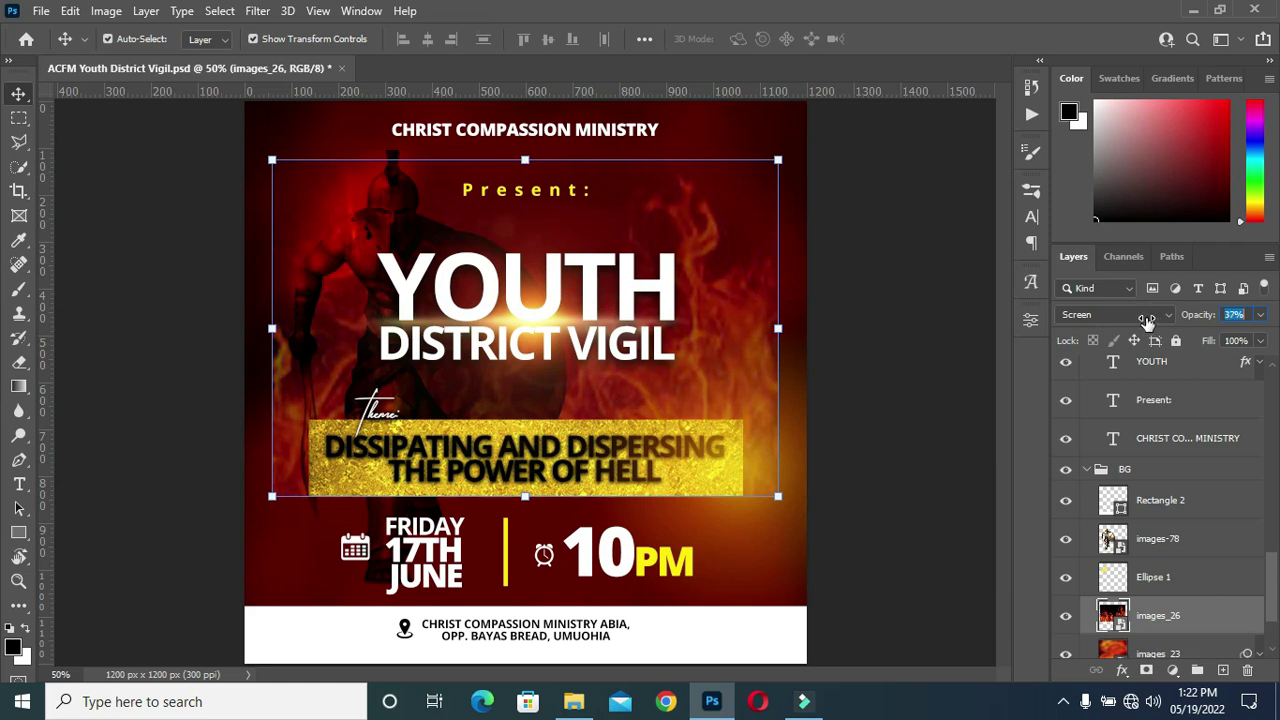
Add a layer mask to images_26 and fade the fire's side and lower edges with a soft 500-pixel black brush.
{"action": "left_click", "coordinate": [1165, 667]}
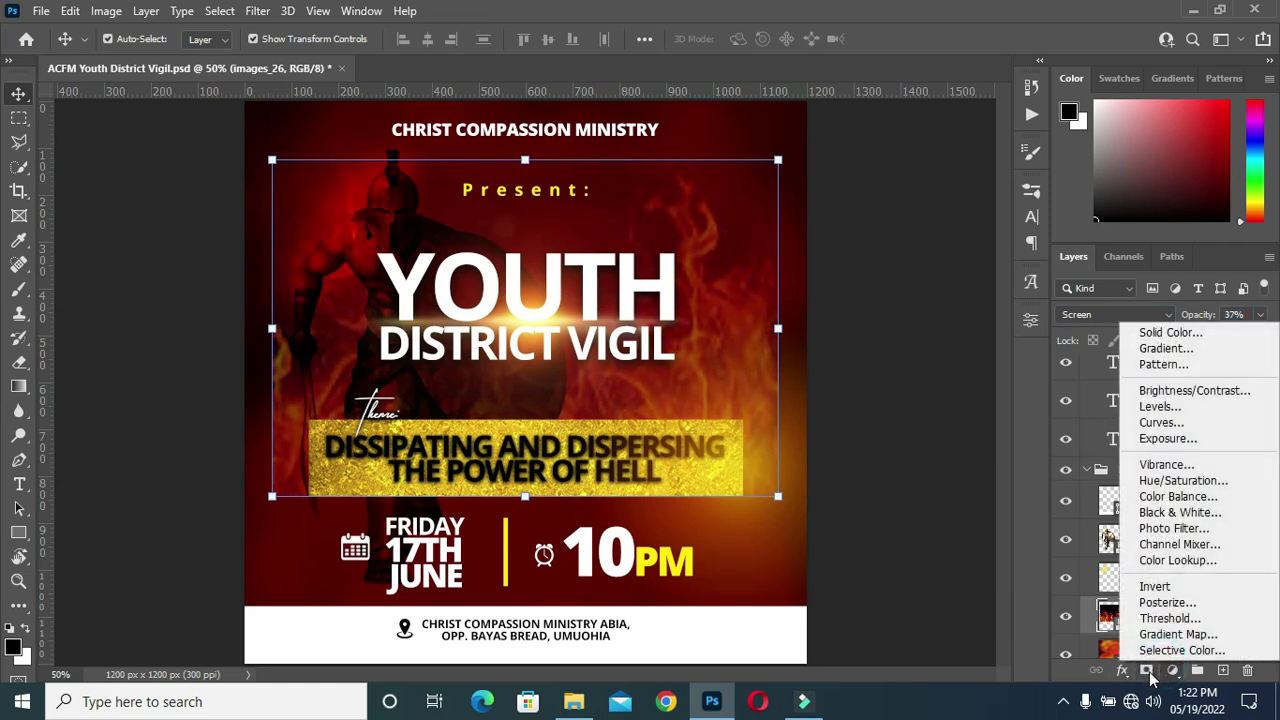
{"action": "key", "text": "Escape"}
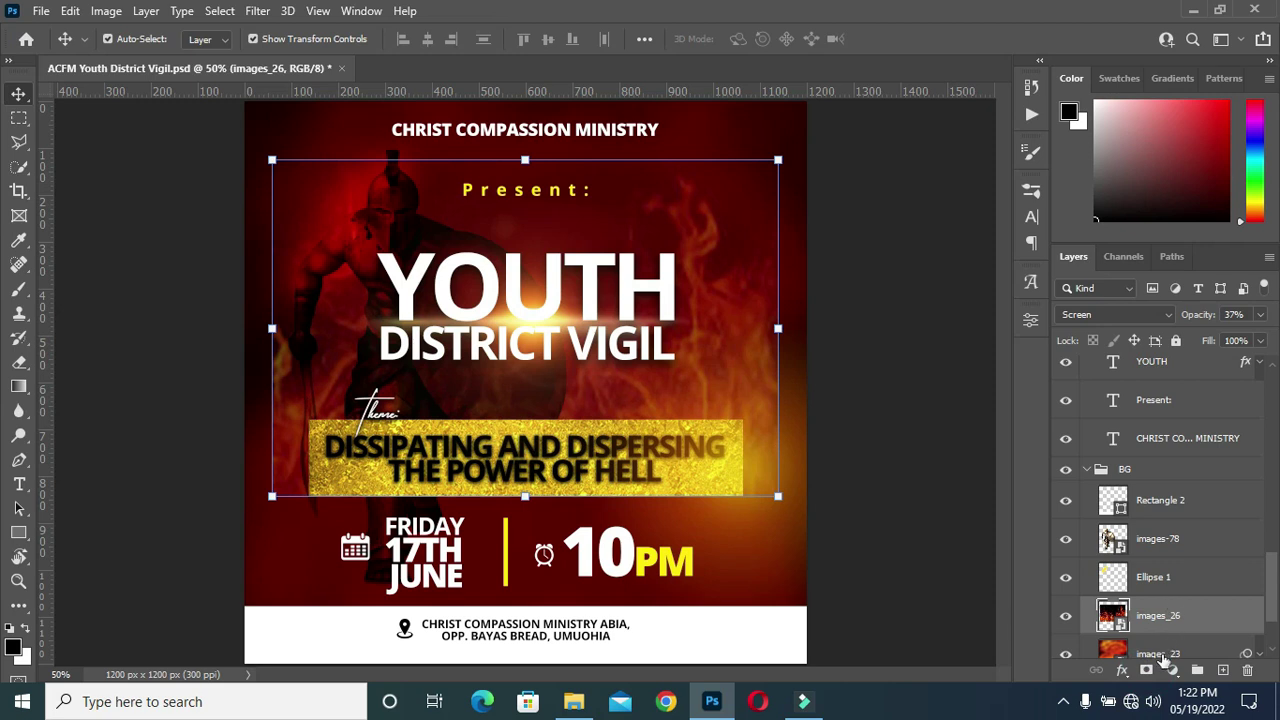
{"action": "left_click", "coordinate": [1147, 670]}
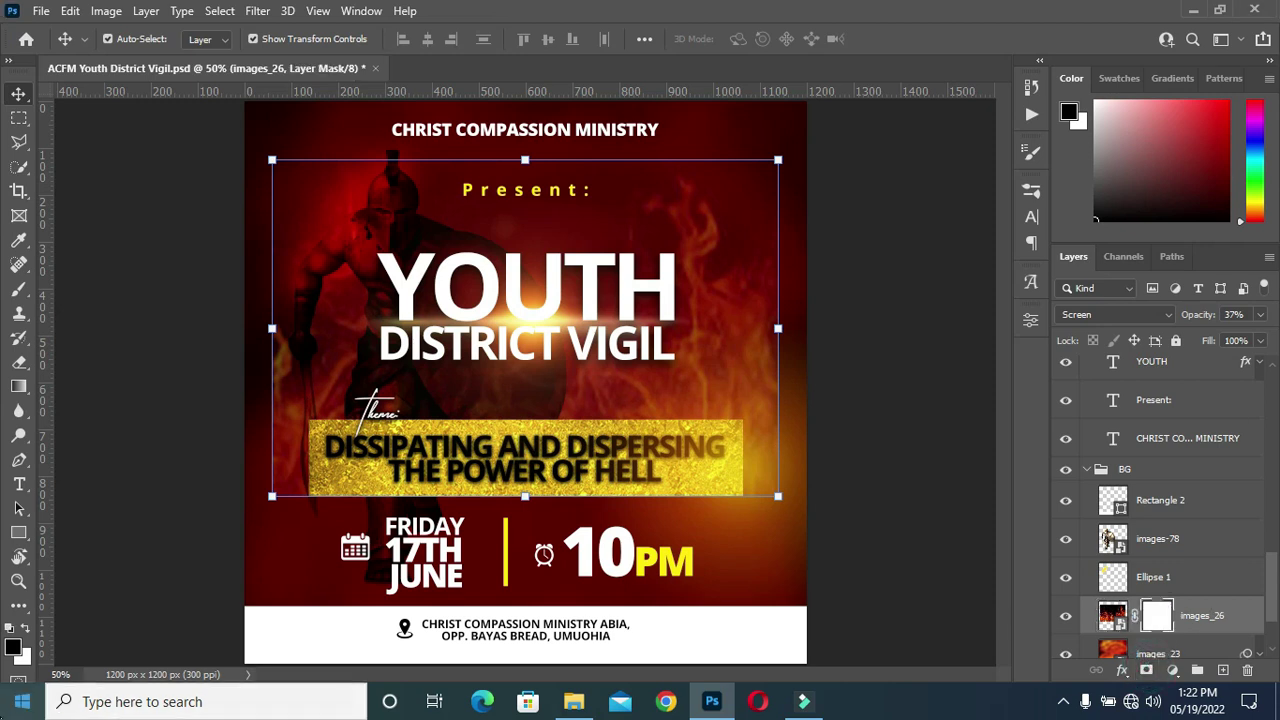
{"action": "left_click", "coordinate": [18, 290]}
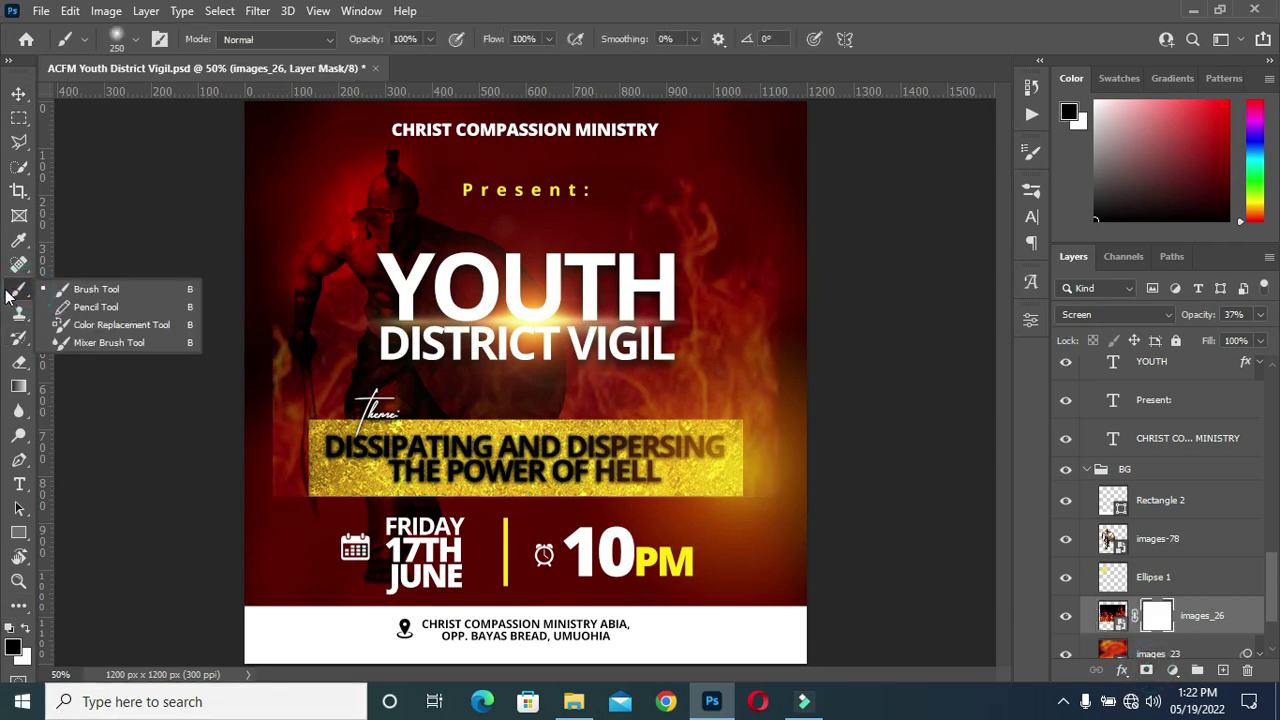
{"action": "left_click", "coordinate": [82, 293]}
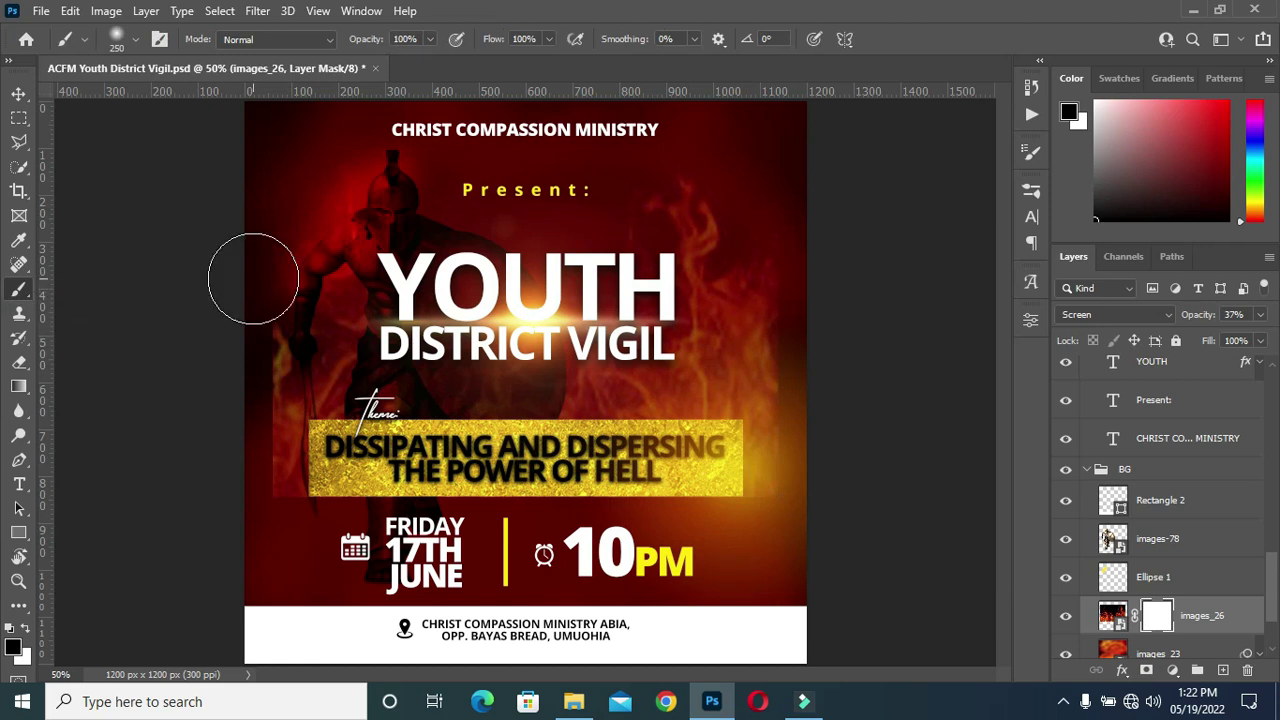
{"action": "key", "text": "]"}
{"action": "key", "text": "]"}
{"action": "key", "text": "]"}
{"action": "mouse_move", "coordinate": [280, 235]}
{"action": "left_mouse_down"}
{"action": "mouse_move", "coordinate": [257, 243]}
{"action": "mouse_move", "coordinate": [229, 437]}
{"action": "mouse_move", "coordinate": [248, 494]}
{"action": "left_mouse_up"}
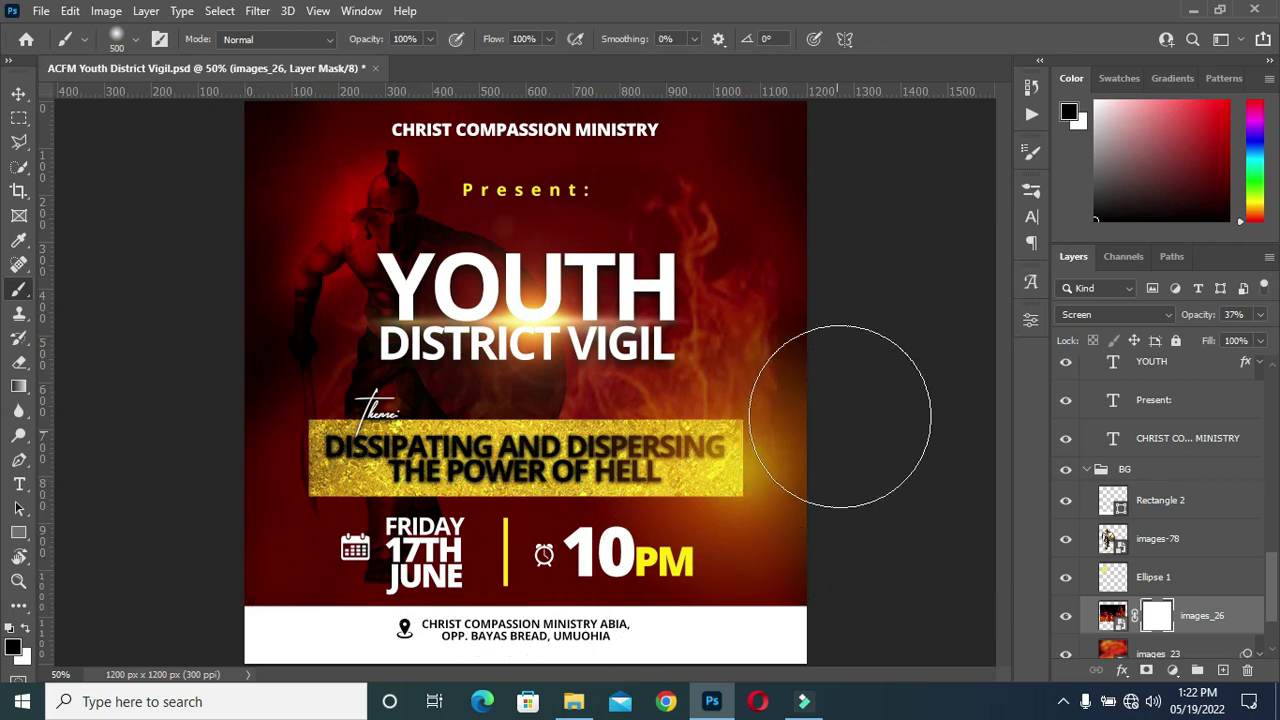
{"action": "mouse_move", "coordinate": [861, 369]}
{"action": "left_mouse_down"}
{"action": "mouse_move", "coordinate": [808, 529]}
{"action": "mouse_move", "coordinate": [623, 586]}
{"action": "mouse_move", "coordinate": [371, 600]}
{"action": "mouse_move", "coordinate": [565, 530]}
{"action": "mouse_move", "coordinate": [460, 565]}
{"action": "mouse_move", "coordinate": [177, 543]}
{"action": "mouse_move", "coordinate": [550, 509]}
{"action": "left_mouse_up"}
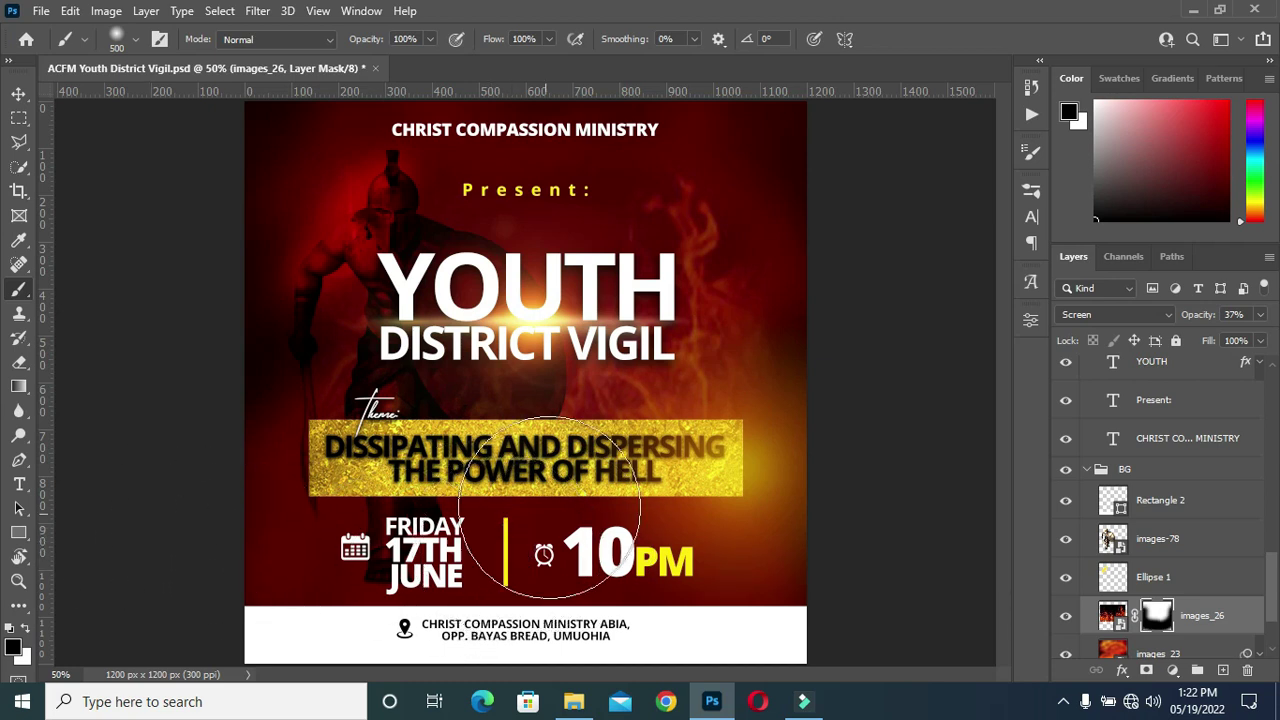
Brush out the remaining fire along the flyer's left edge on the images_26 mask, and deselect the layer.
{"action": "scroll", "coordinate": [550, 509], "scroll_direction": "down", "scroll_amount": 2}
{"action": "scroll", "coordinate": [570, 490], "scroll_direction": "up", "scroll_amount": 2}
{"action": "scroll", "coordinate": [585, 473], "scroll_direction": "down", "scroll_amount": 1}
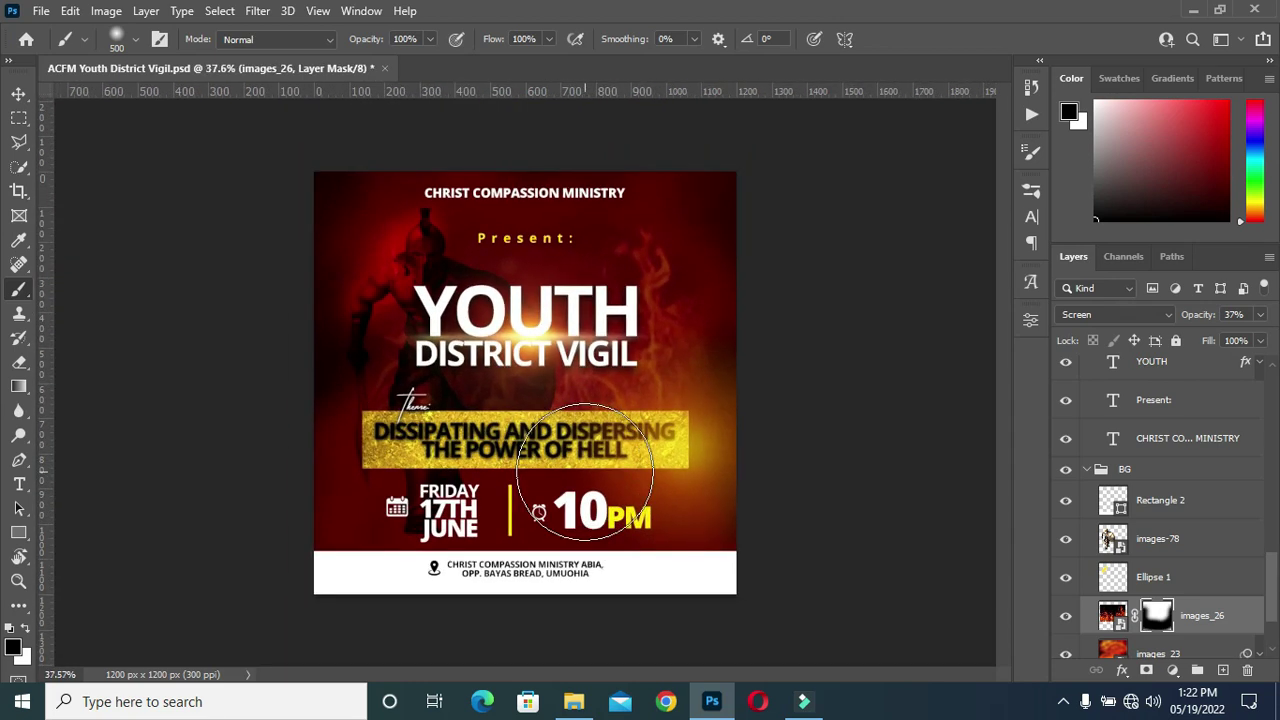
{"action": "scroll", "coordinate": [585, 473], "scroll_direction": "up", "scroll_amount": 1}
{"action": "left_click_drag", "start_coordinate": [313, 440], "coordinate": [287, 360]}
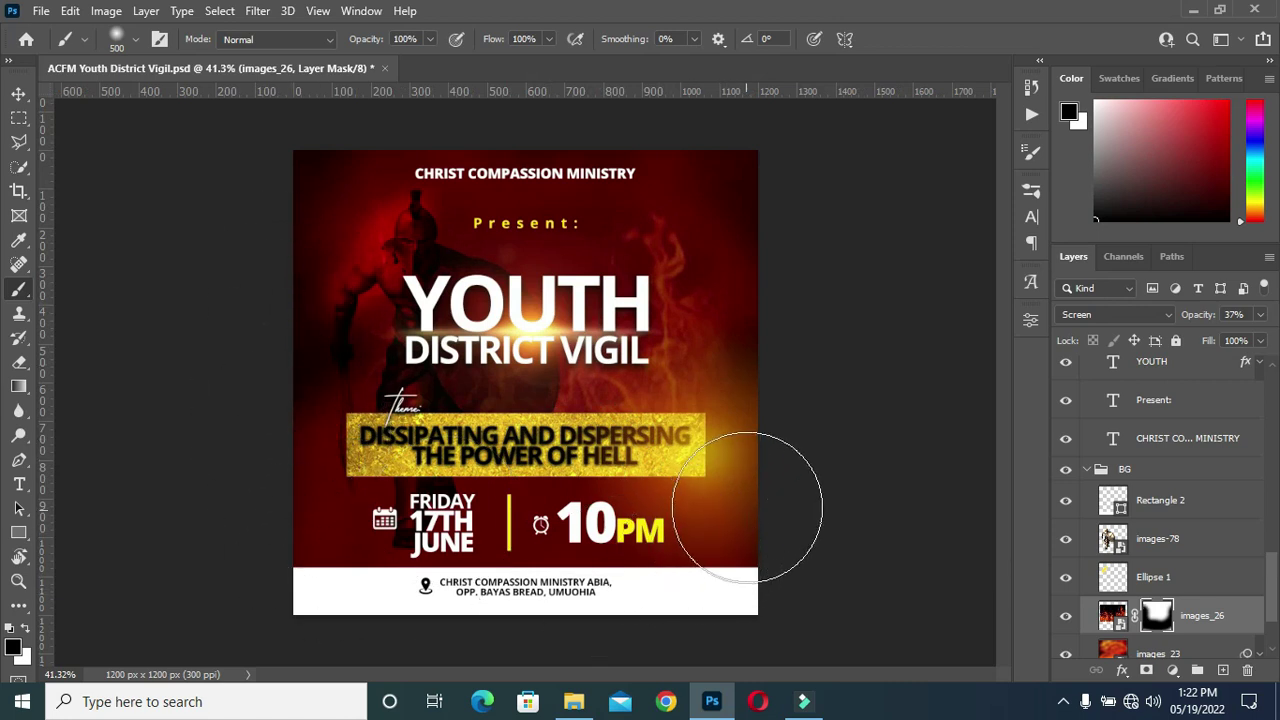
{"action": "left_click", "coordinate": [16, 96]}
{"action": "left_click", "coordinate": [100, 229]}
Collapse the BG, TEXT, DAte, time and Location layer groups to tidy the layer list.
{"action": "scroll", "coordinate": [634, 337], "scroll_direction": "up", "scroll_amount": 1}
{"action": "scroll", "coordinate": [670, 355], "scroll_direction": "down", "scroll_amount": 1}
{"action": "scroll", "coordinate": [766, 380], "scroll_direction": "down", "scroll_amount": 1}
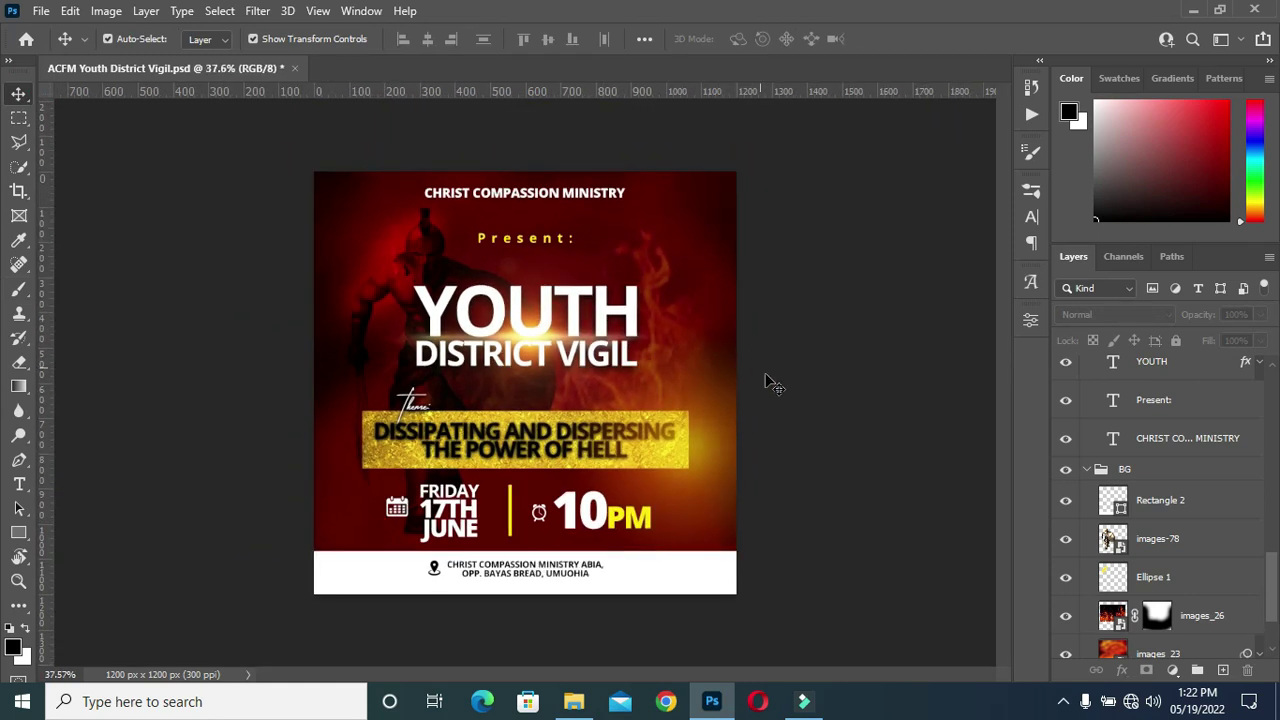
{"action": "scroll", "coordinate": [766, 380], "scroll_direction": "up", "scroll_amount": 2}
{"action": "scroll", "coordinate": [680, 375], "scroll_direction": "up", "scroll_amount": 1}
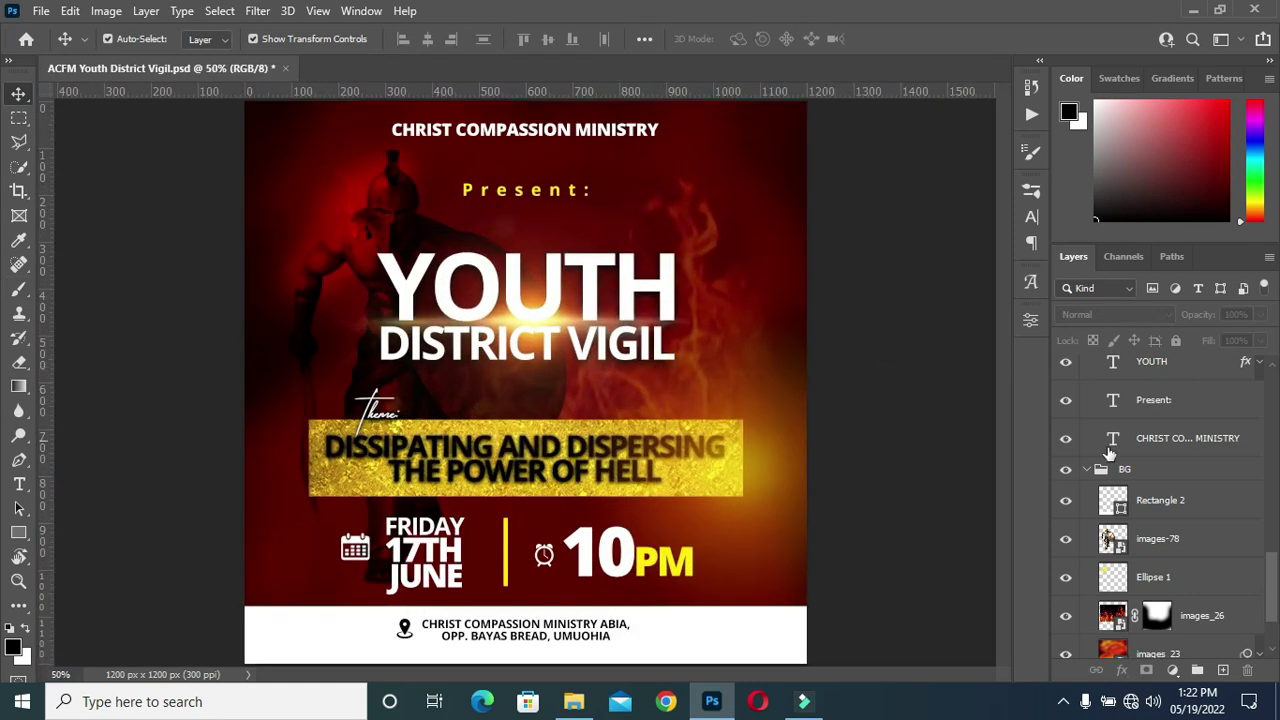
{"action": "left_click", "coordinate": [1087, 470]}
{"action": "scroll", "coordinate": [1084, 440], "scroll_direction": "up", "scroll_amount": 5}
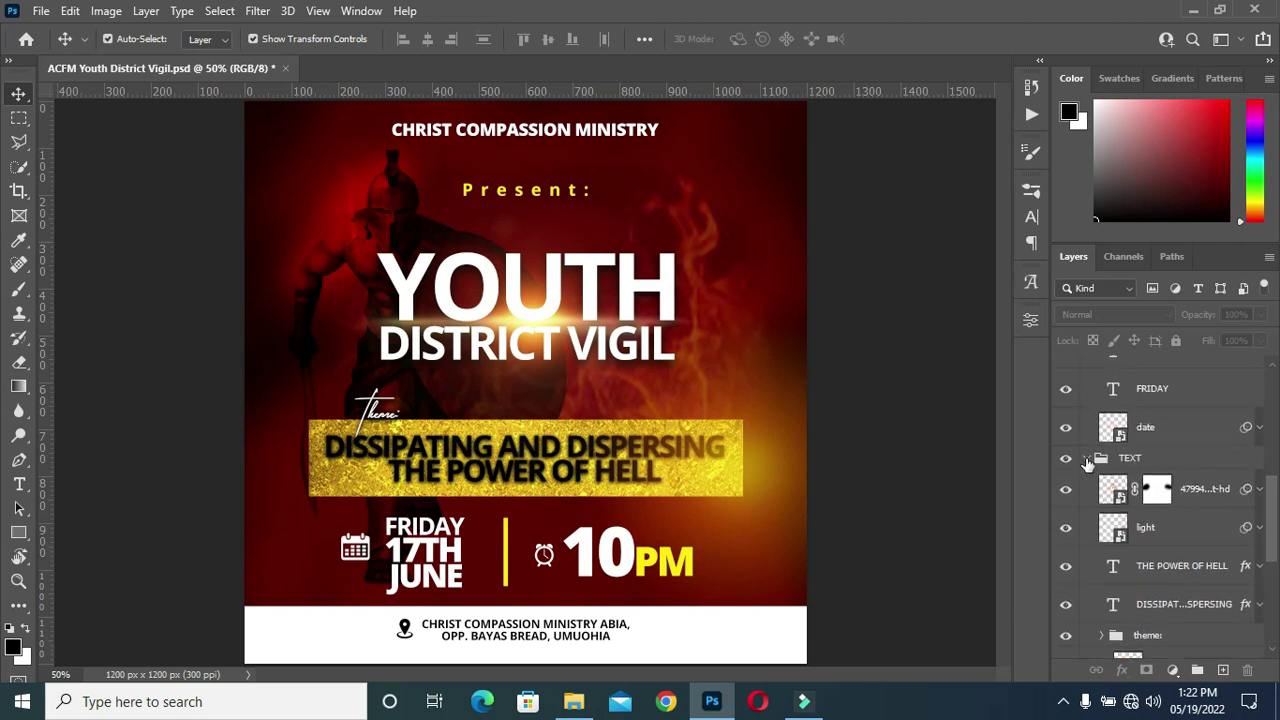
{"action": "scroll", "coordinate": [1087, 463], "scroll_direction": "up", "scroll_amount": 5}
{"action": "left_click", "coordinate": [1088, 464]}
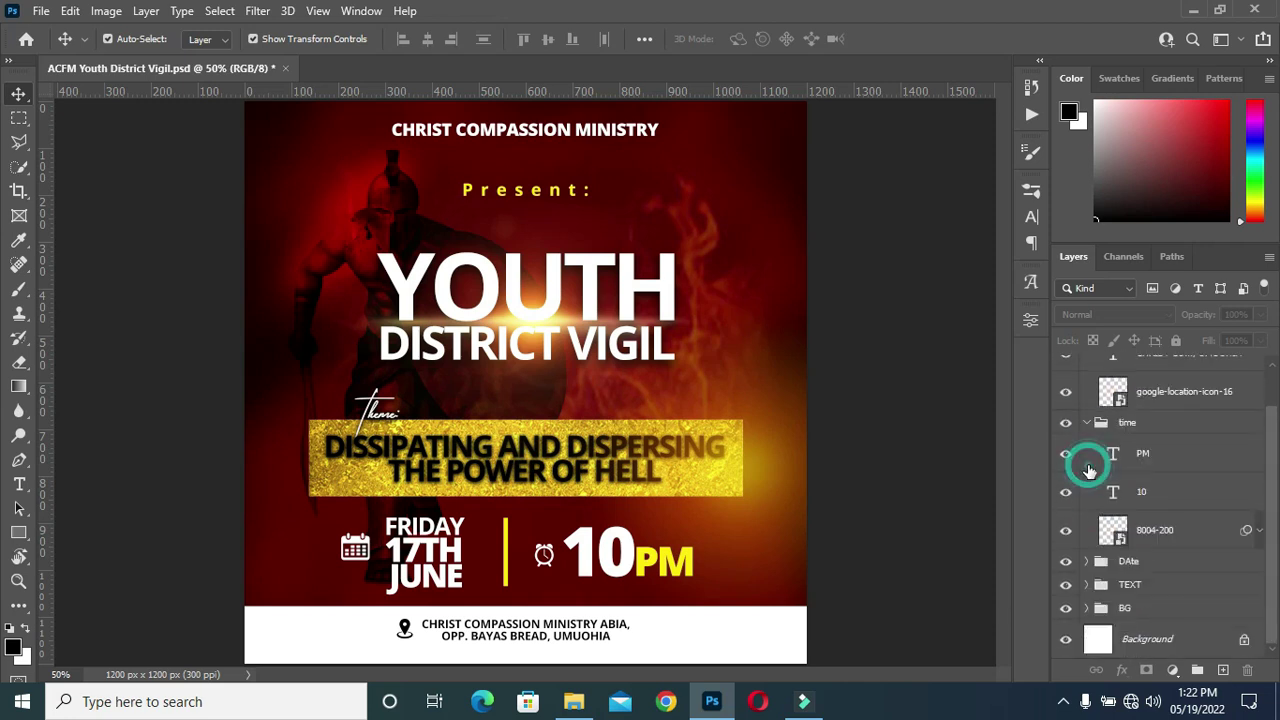
{"action": "left_click", "coordinate": [1087, 467]}
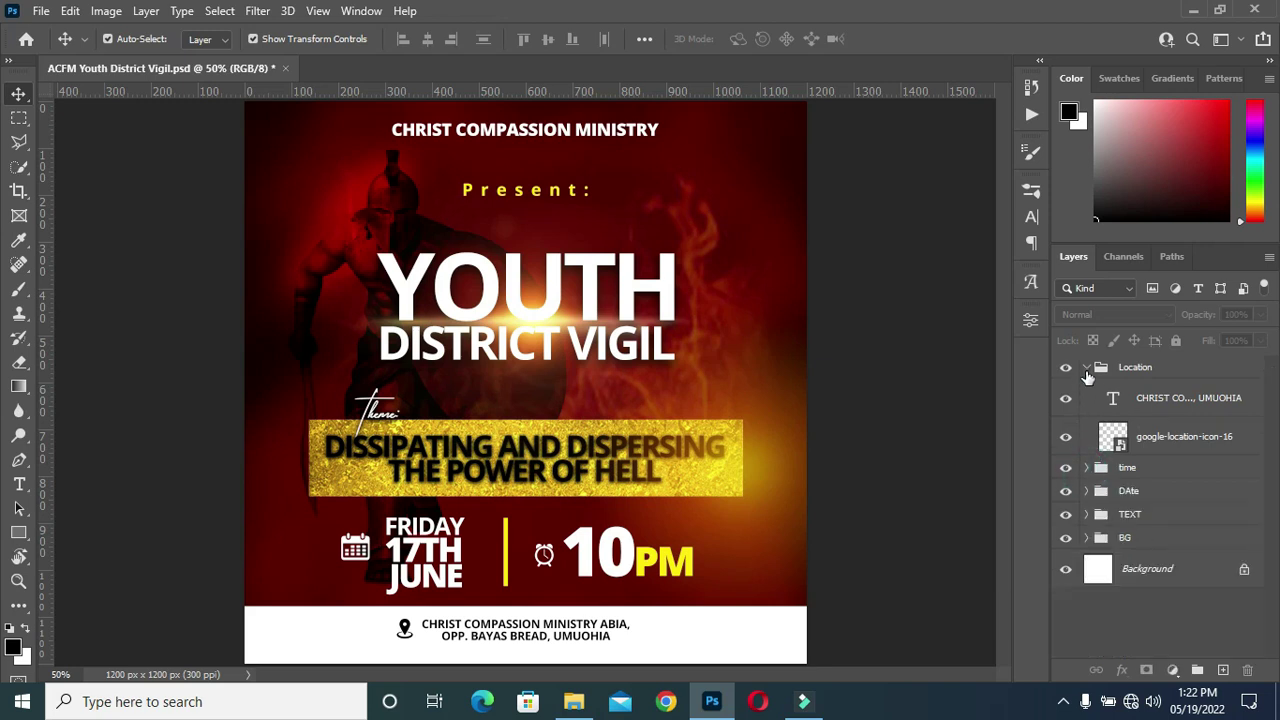
{"action": "left_click", "coordinate": [1086, 368]}
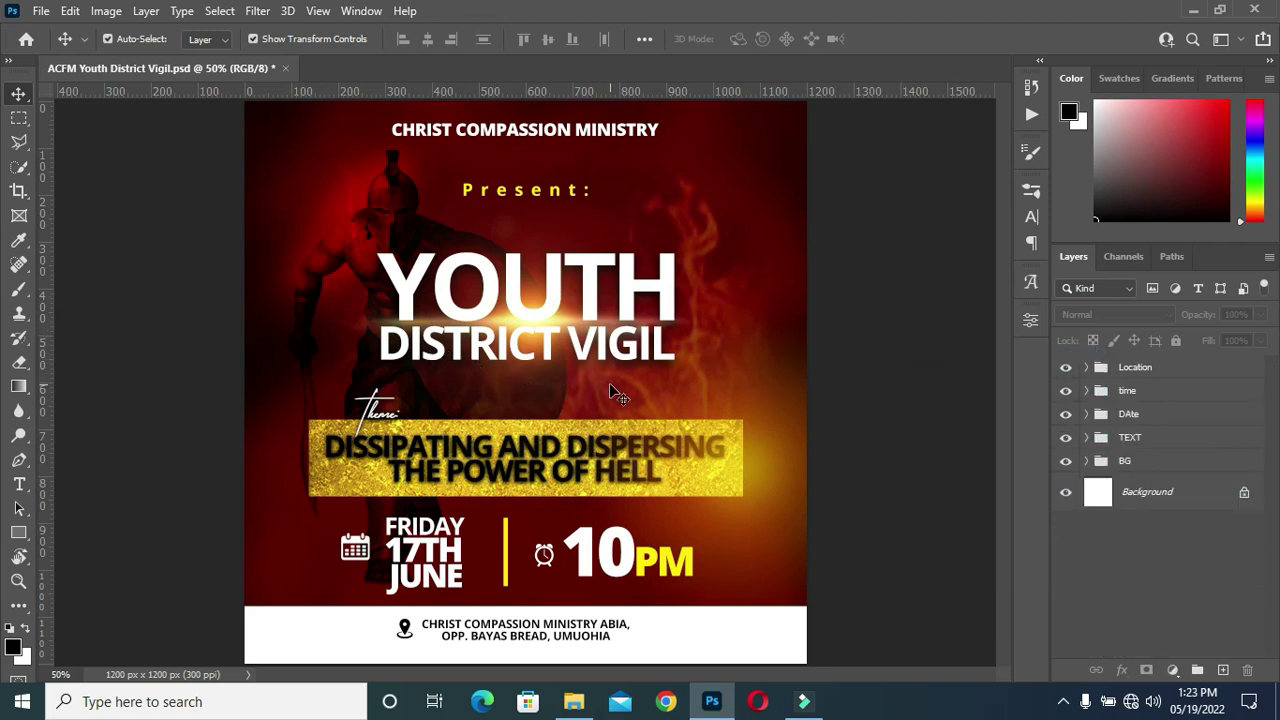
Nudge the images_26 fire layer ten increments to the left, deselect it and collapse the BG group.
{"action": "left_click", "coordinate": [697, 225]}
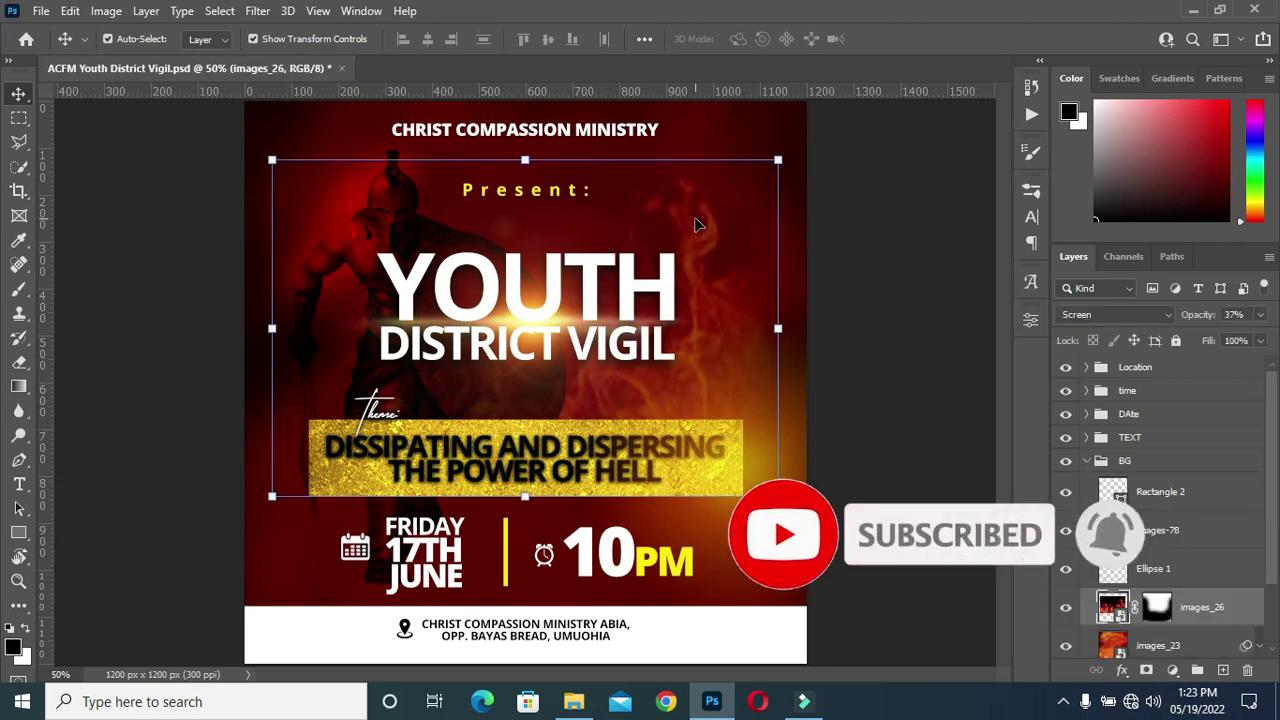
{"action": "key", "text": "Left"}
{"action": "key", "text": "Left"}
{"action": "key", "text": "Left"}
{"action": "key", "text": "Left"}
{"action": "key", "text": "Left"}
{"action": "key", "text": "Left"}
{"action": "key", "text": "Left"}
{"action": "key", "text": "Left"}
{"action": "key", "text": "Left"}
{"action": "key", "text": "Left"}
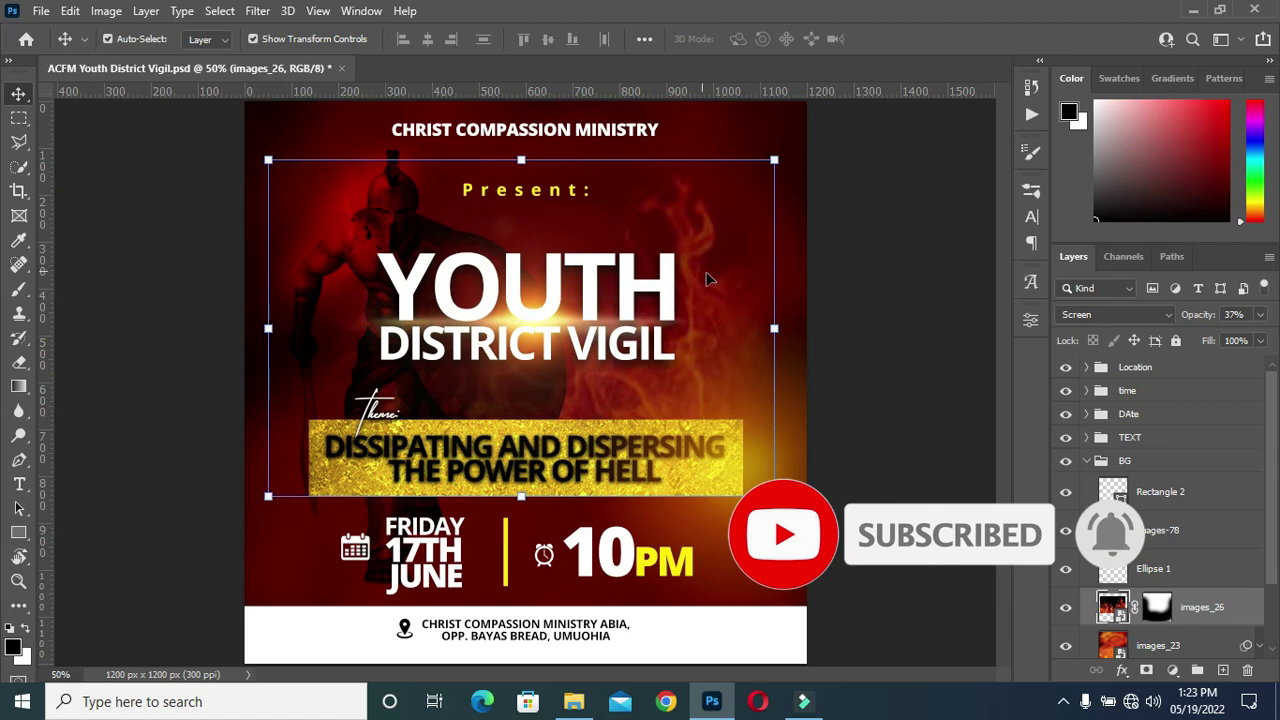
{"action": "left_click", "coordinate": [857, 285]}
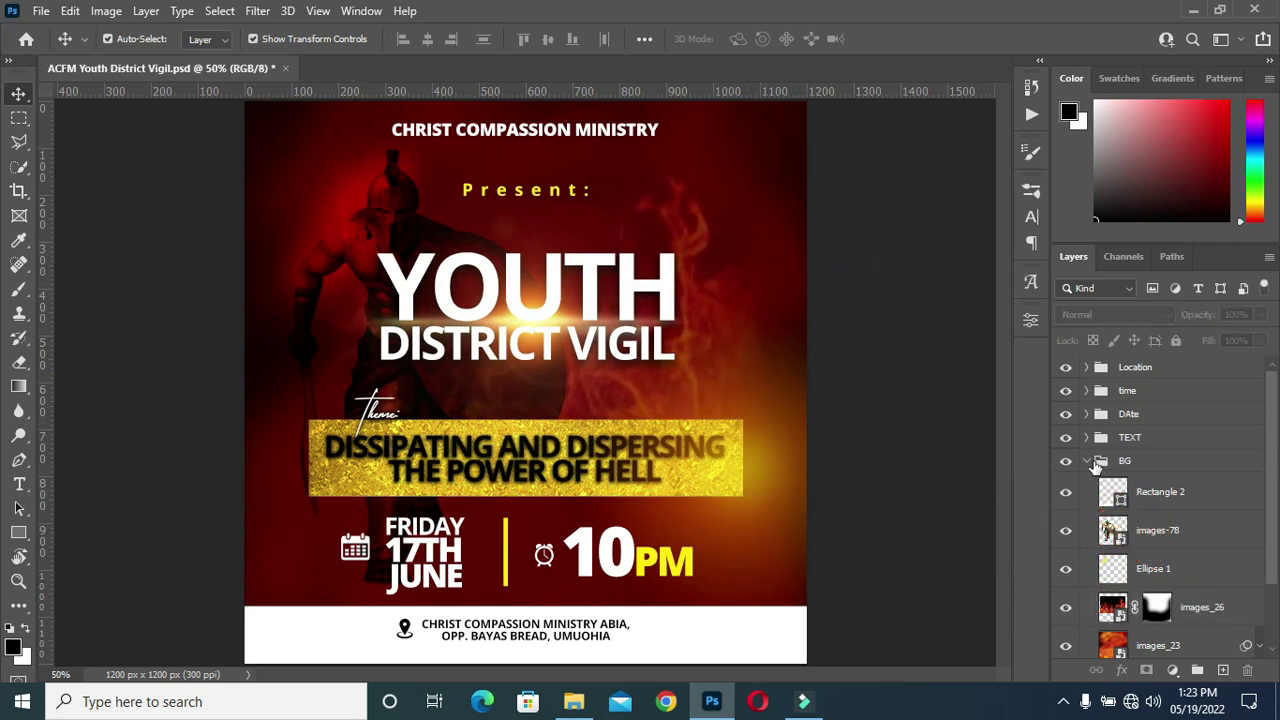
{"action": "left_click", "coordinate": [1088, 460]}
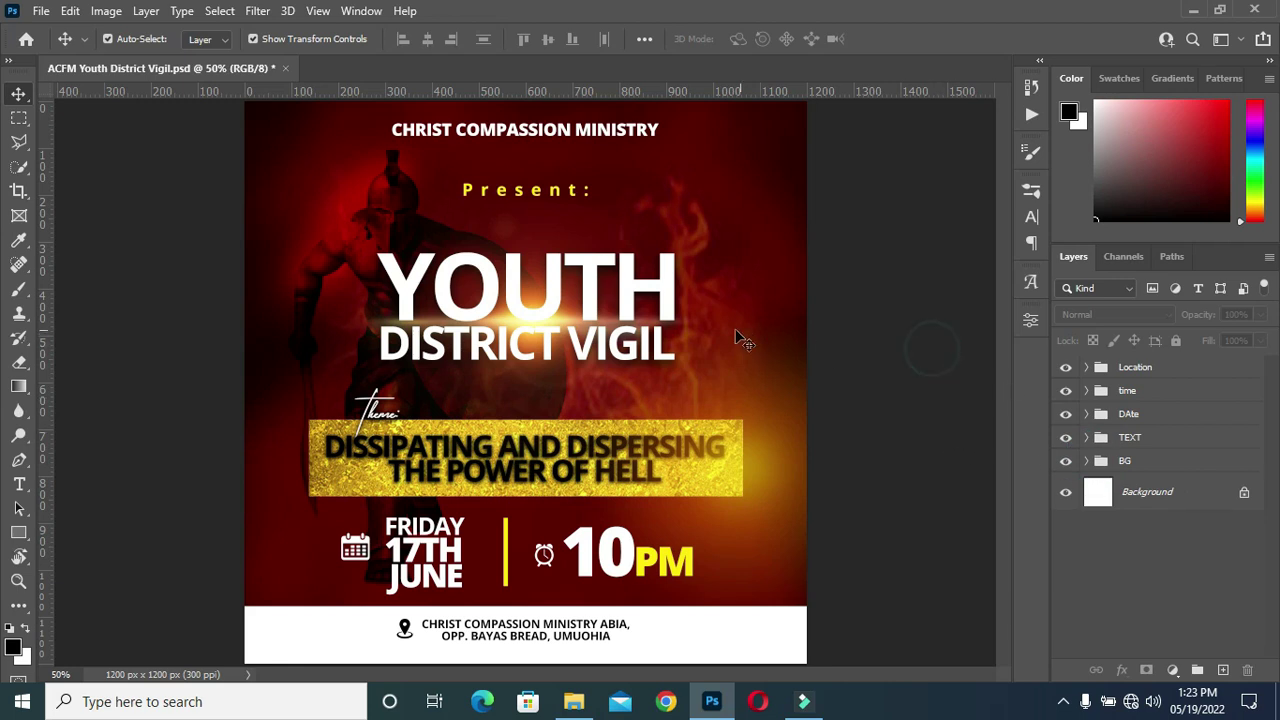